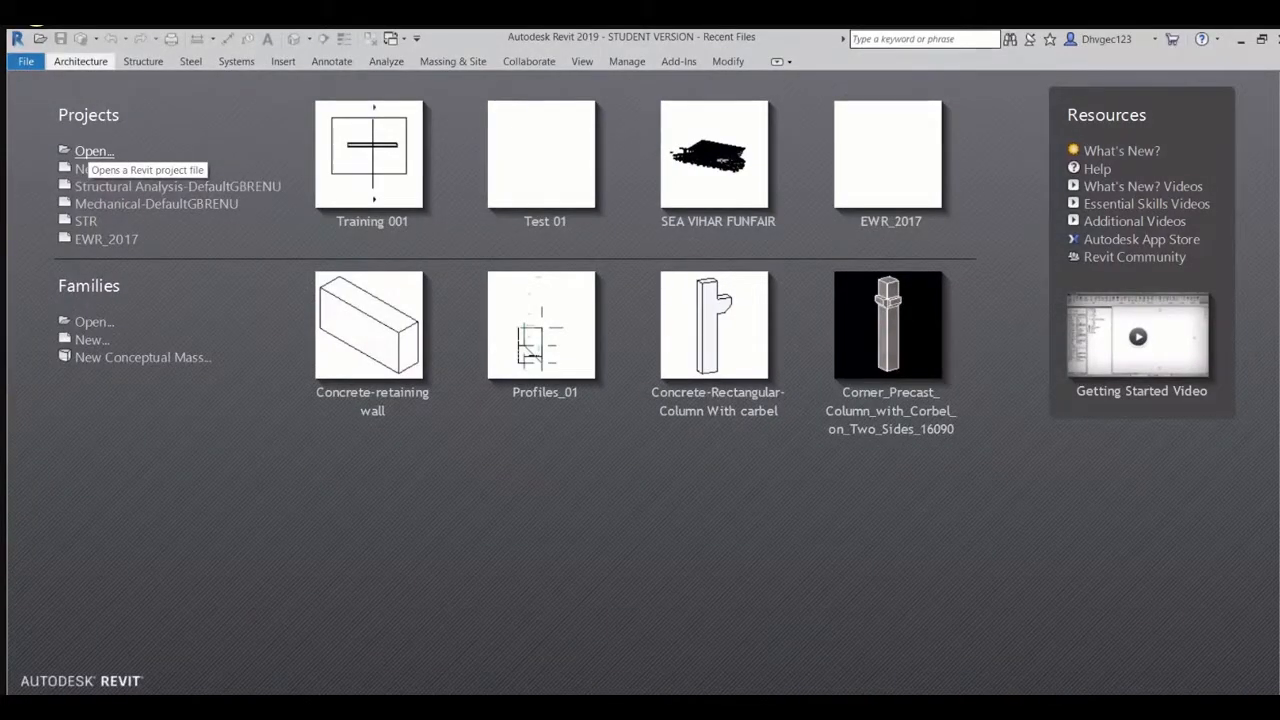
Review the file types available when opening an existing project, keep All Supported Files, and leave without opening anything
left_click(92, 152)
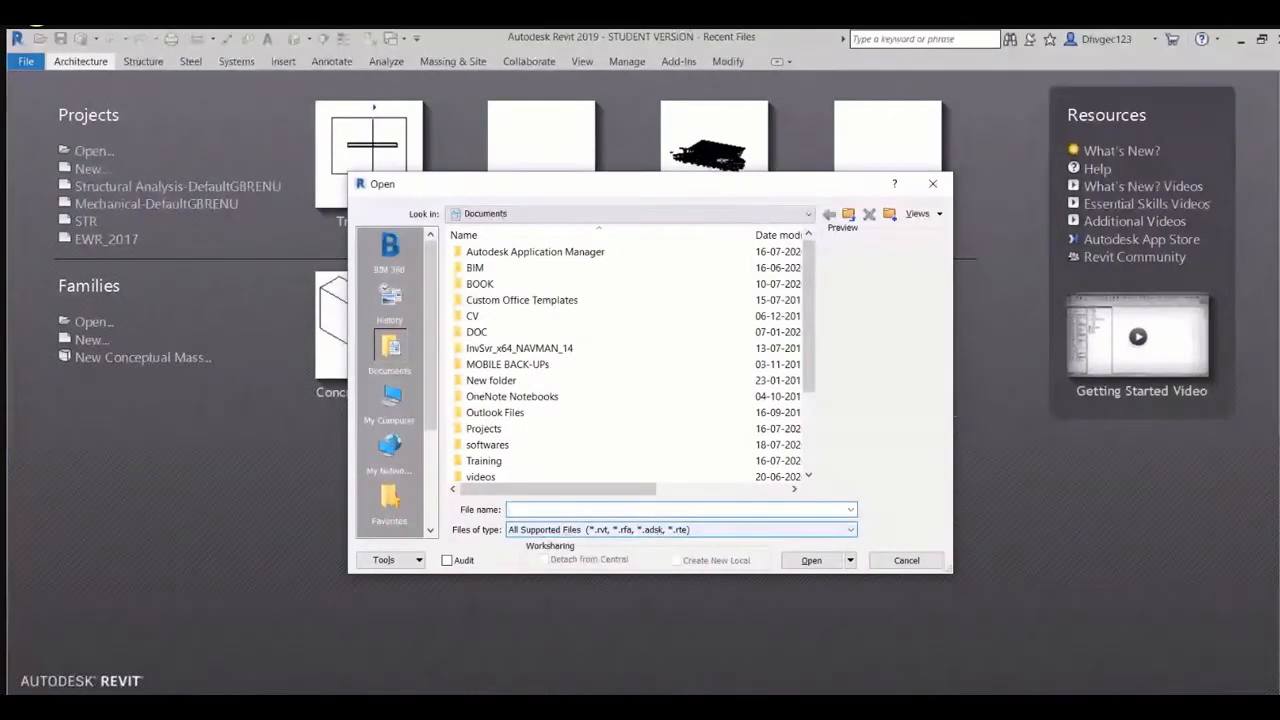
left_click(850, 530)
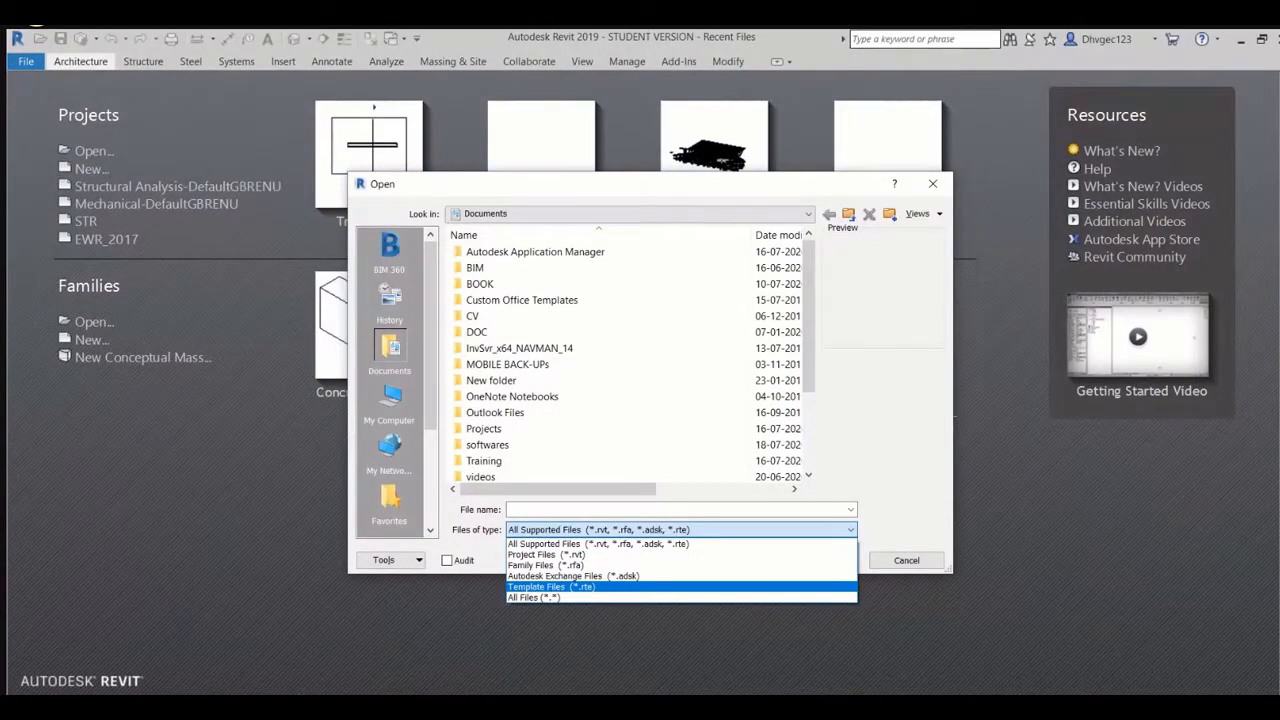
left_click(600, 544)
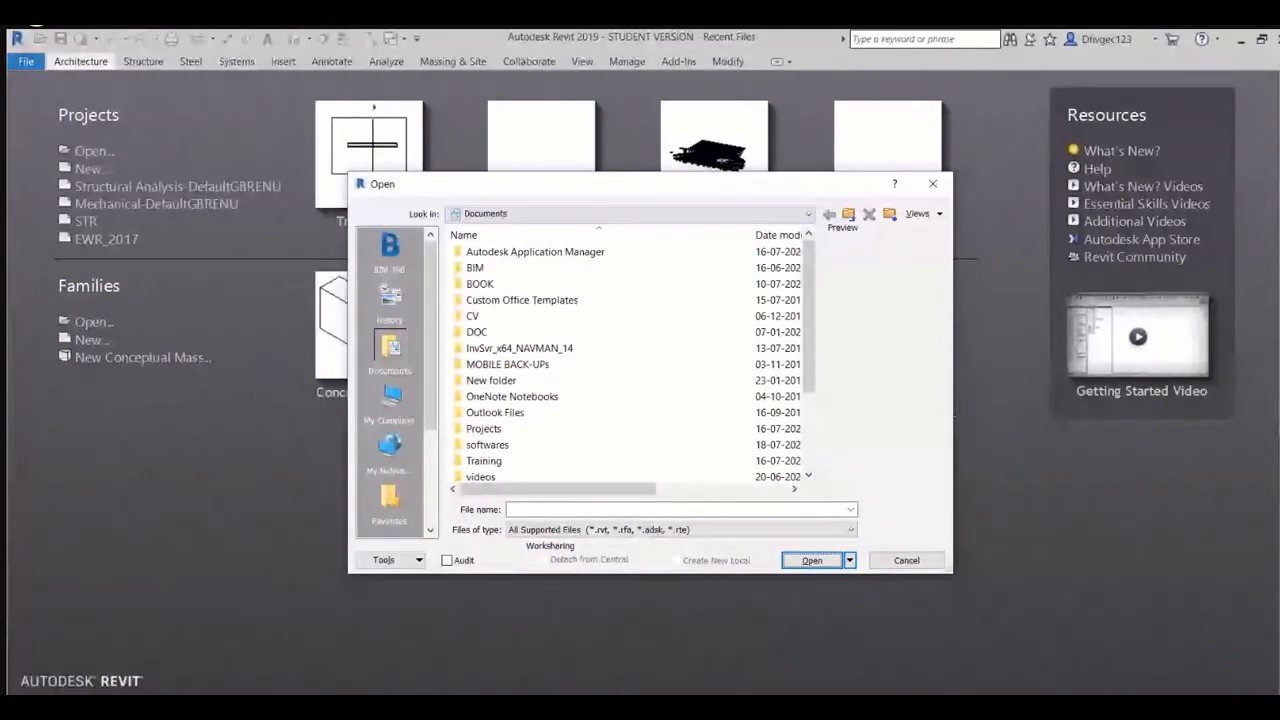
key("Escape")
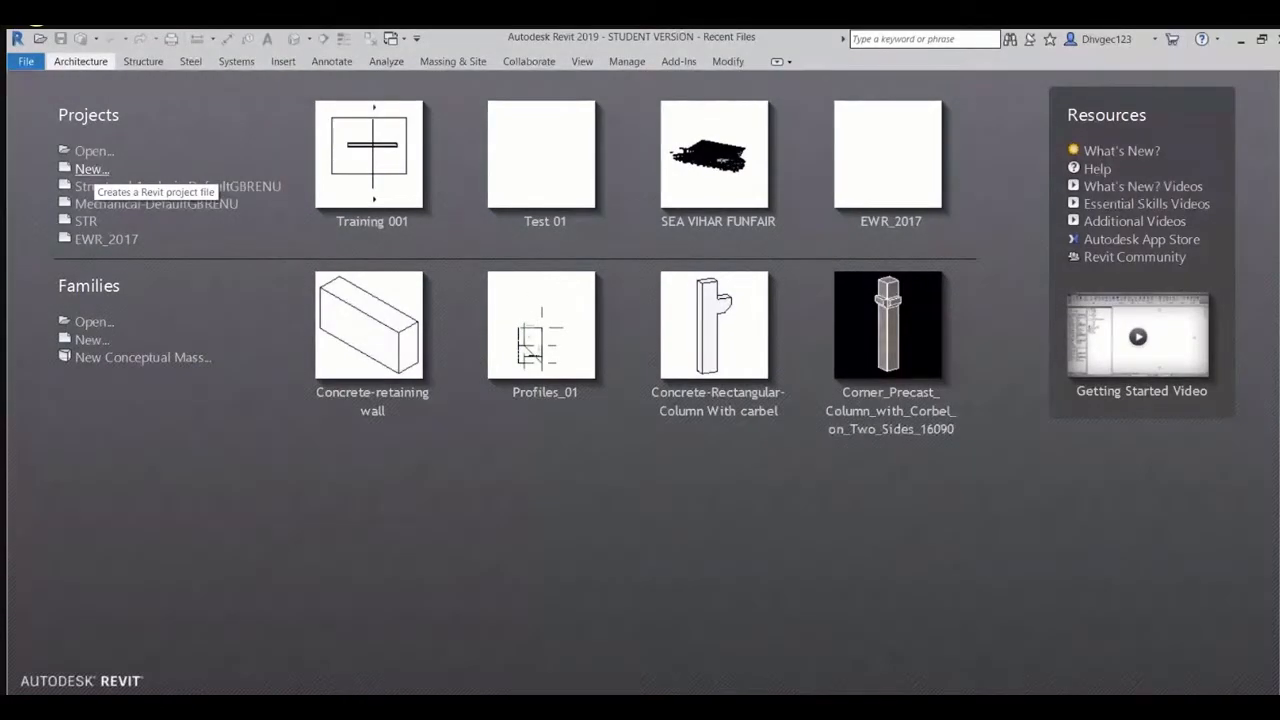
Review the template files offered for a new project and leave without creating one
left_click(91, 169)
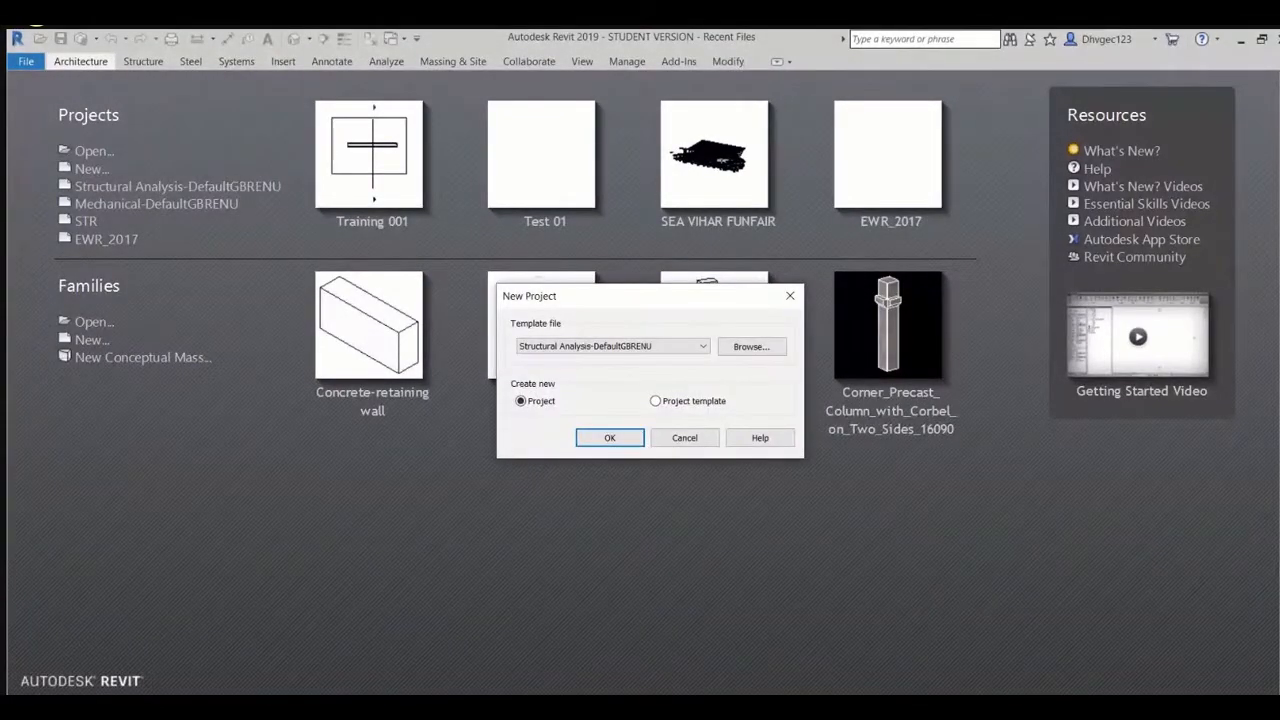
left_click(700, 346)
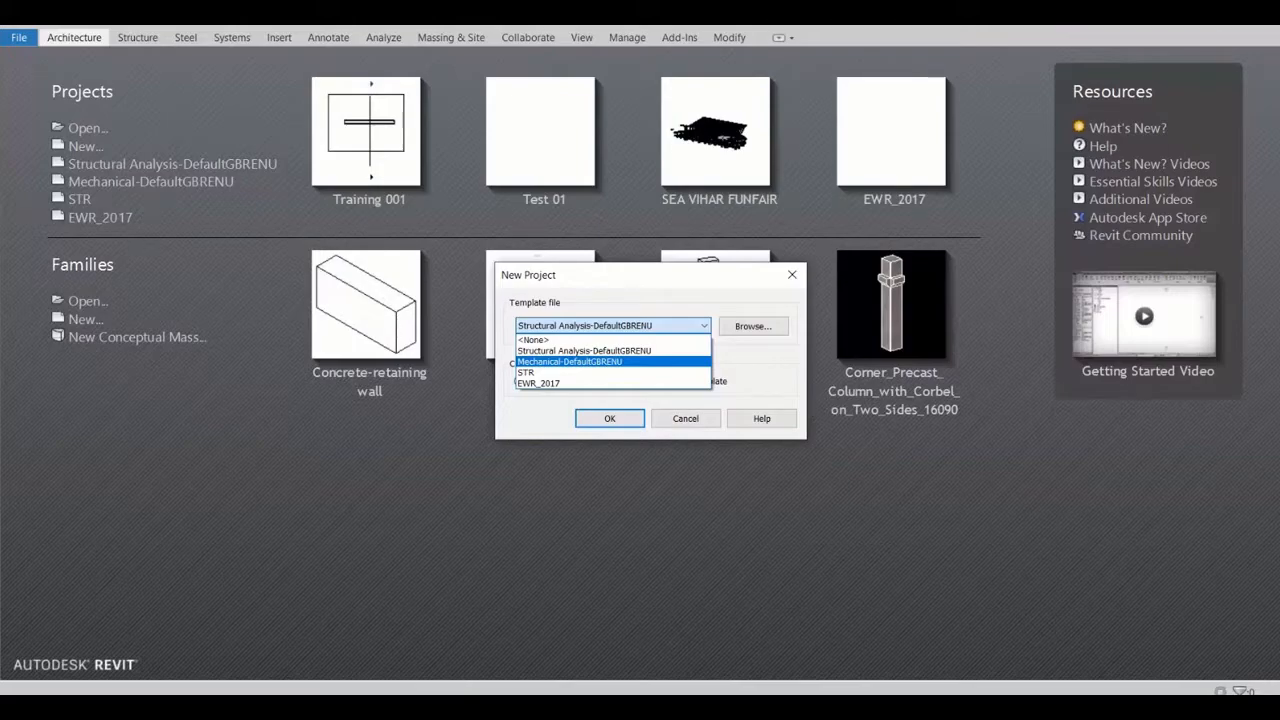
key("Escape")
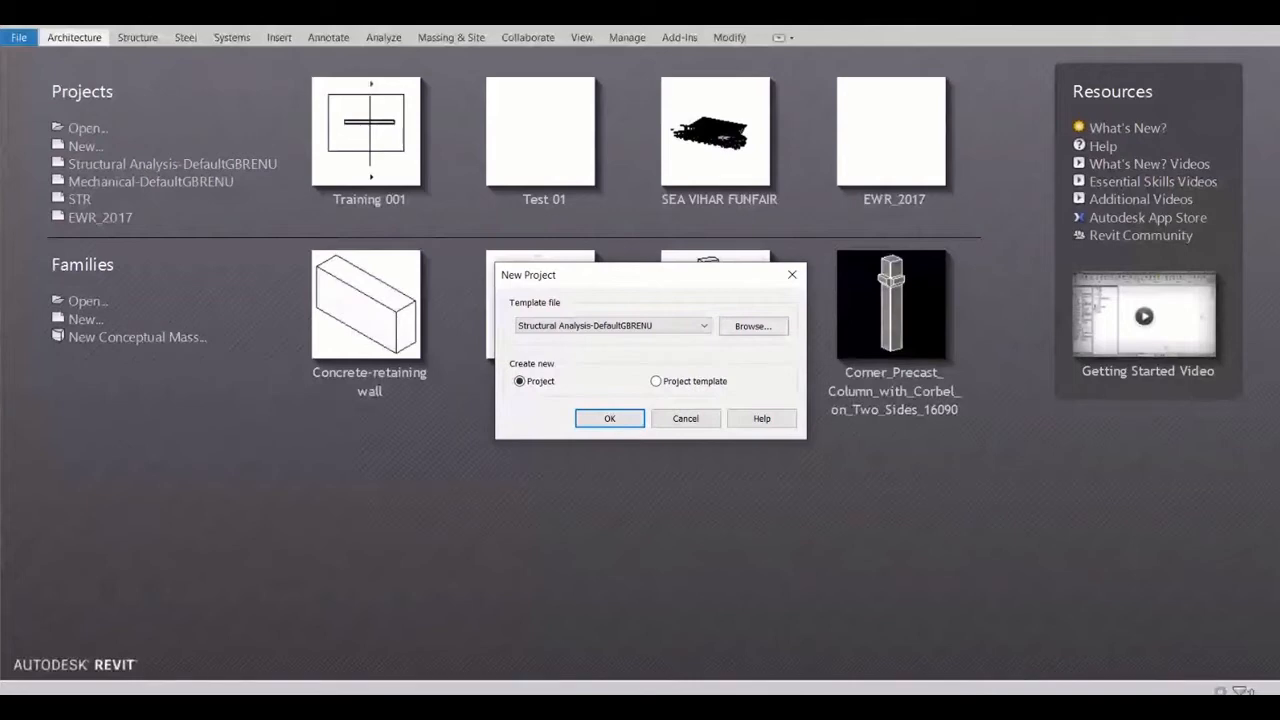
left_click(686, 419)
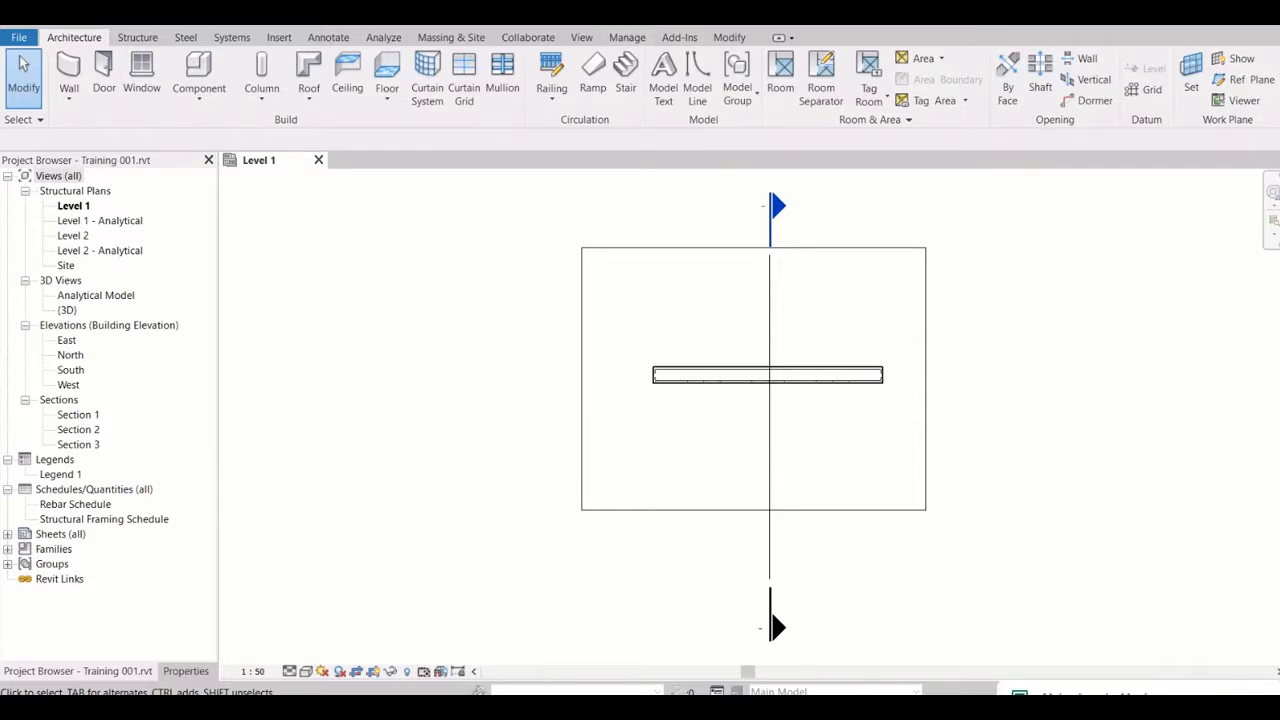
Examine the file commands and recent documents, and the Structure, Steel, Systems and Insert tool sets
left_click(19, 37)
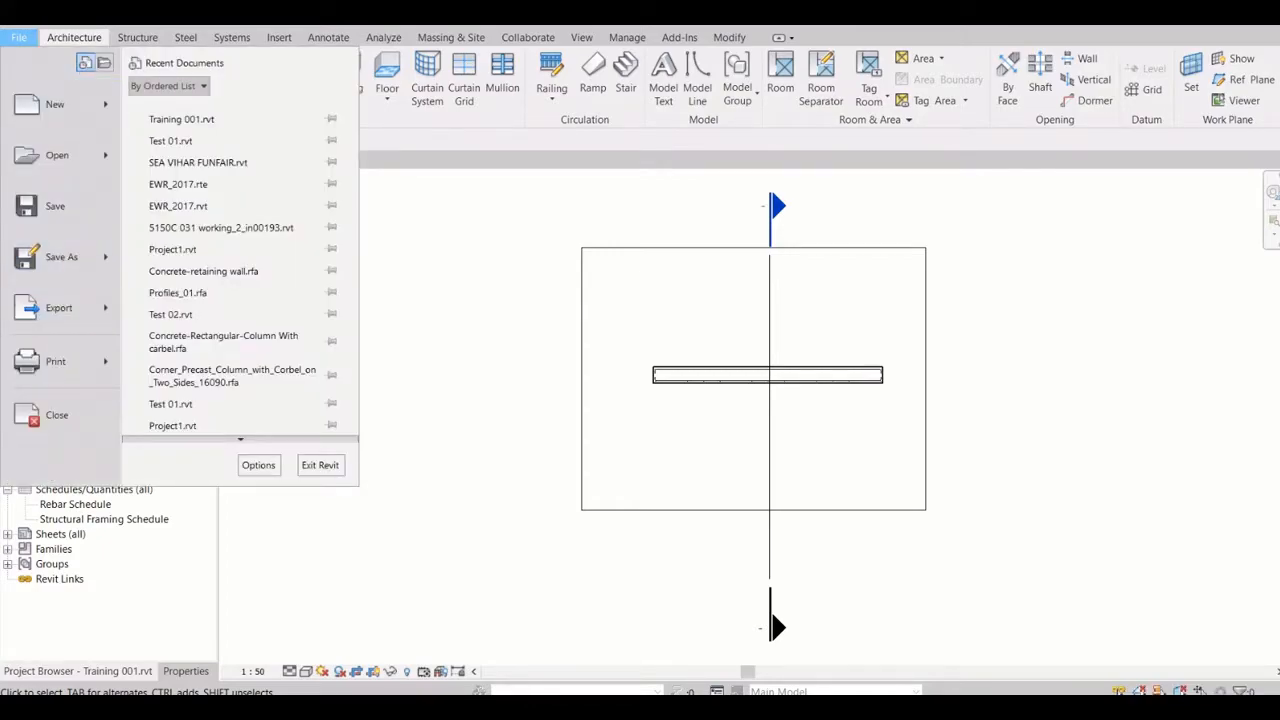
key("Escape")
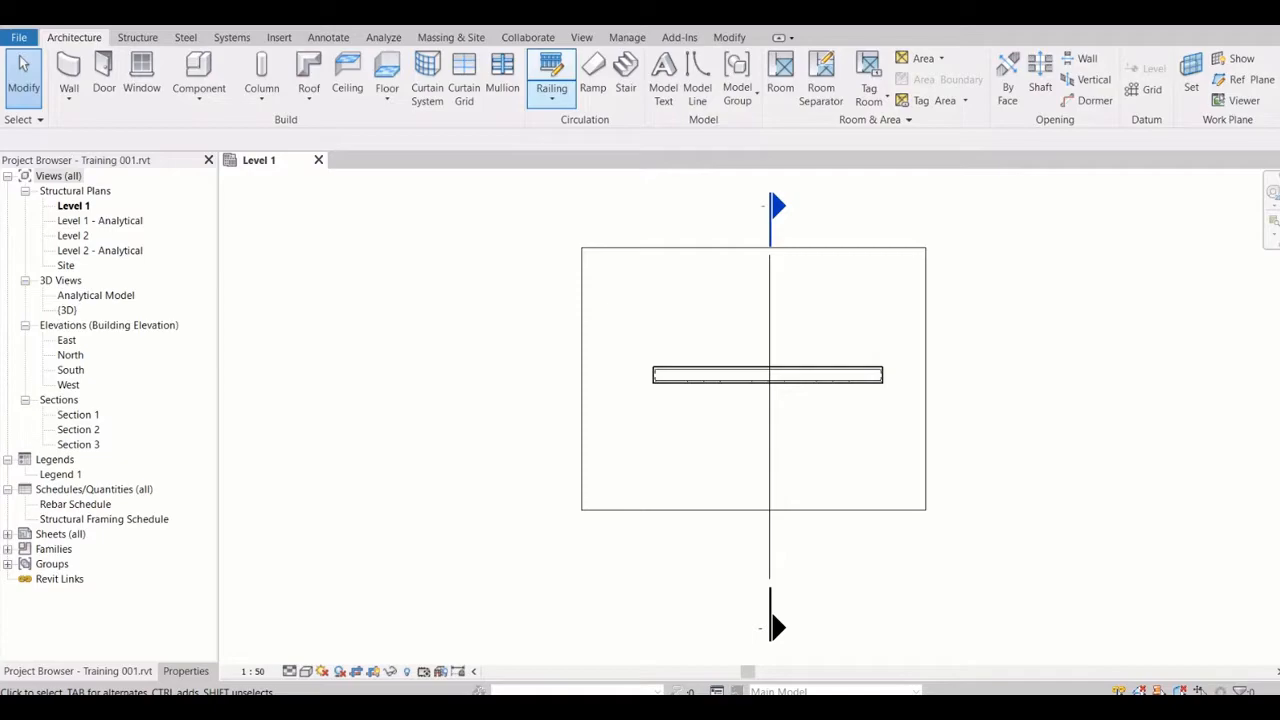
left_click(138, 38)
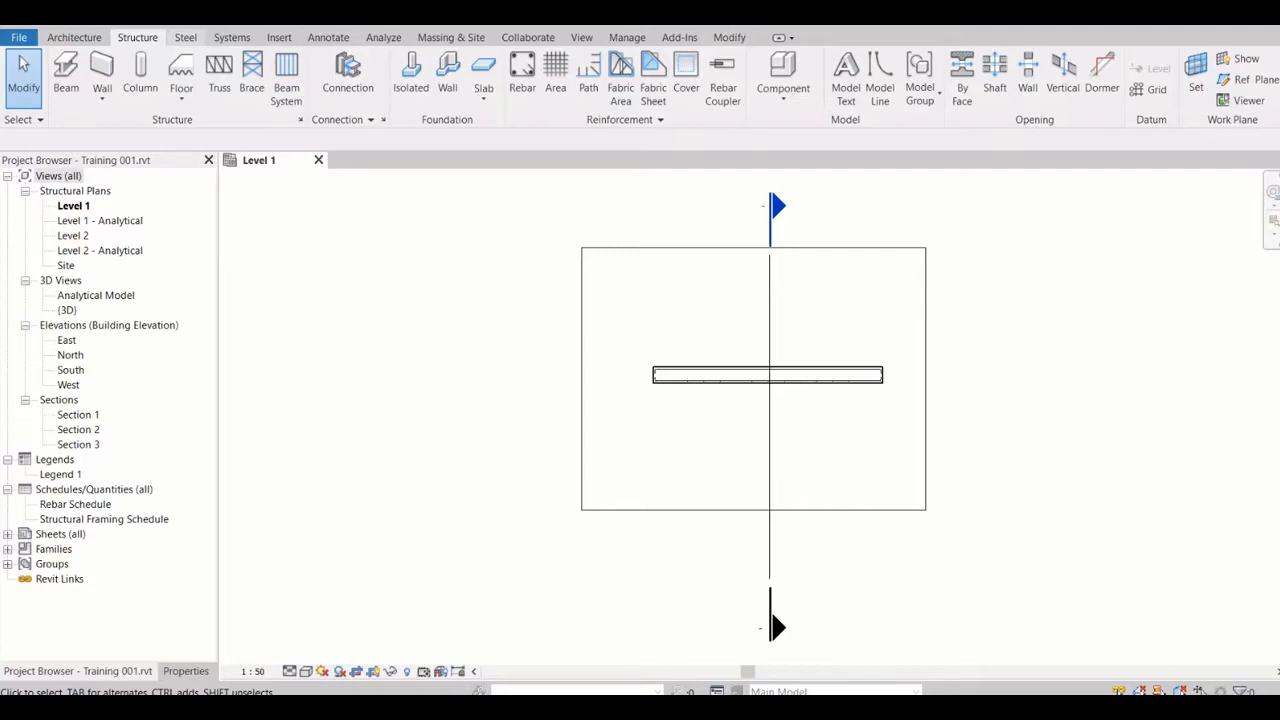
left_click(185, 37)
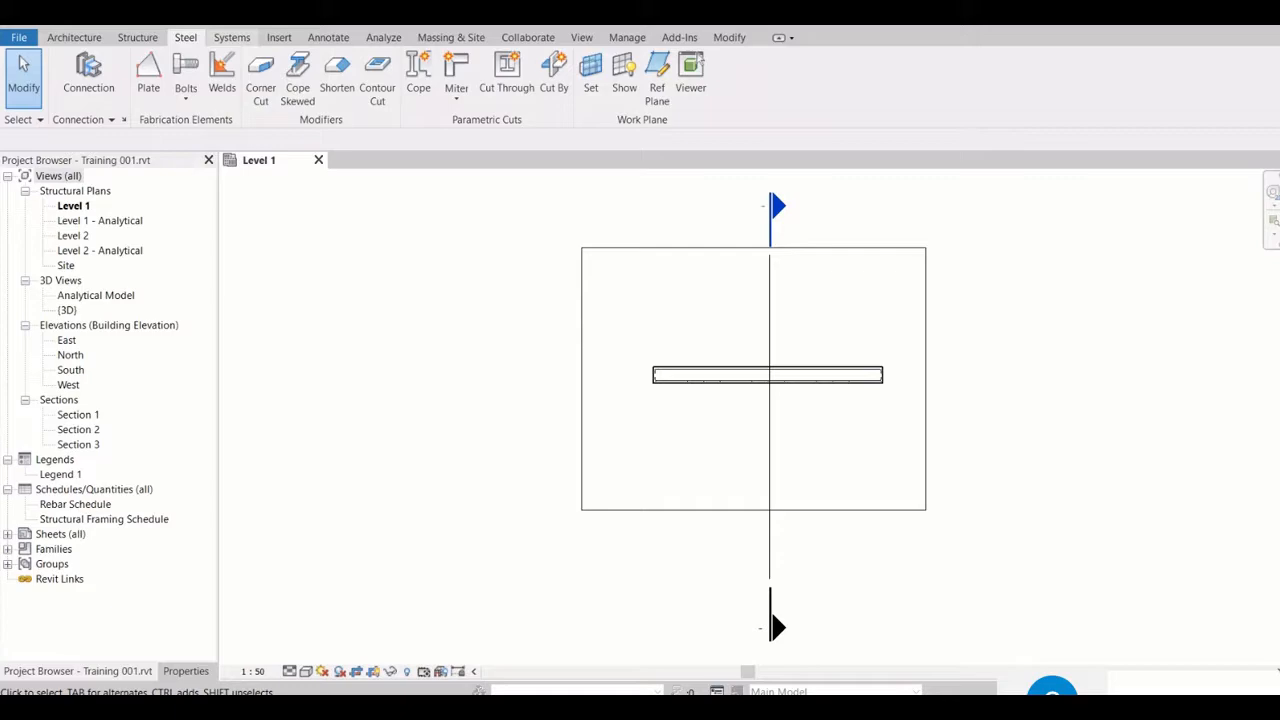
left_click(232, 38)
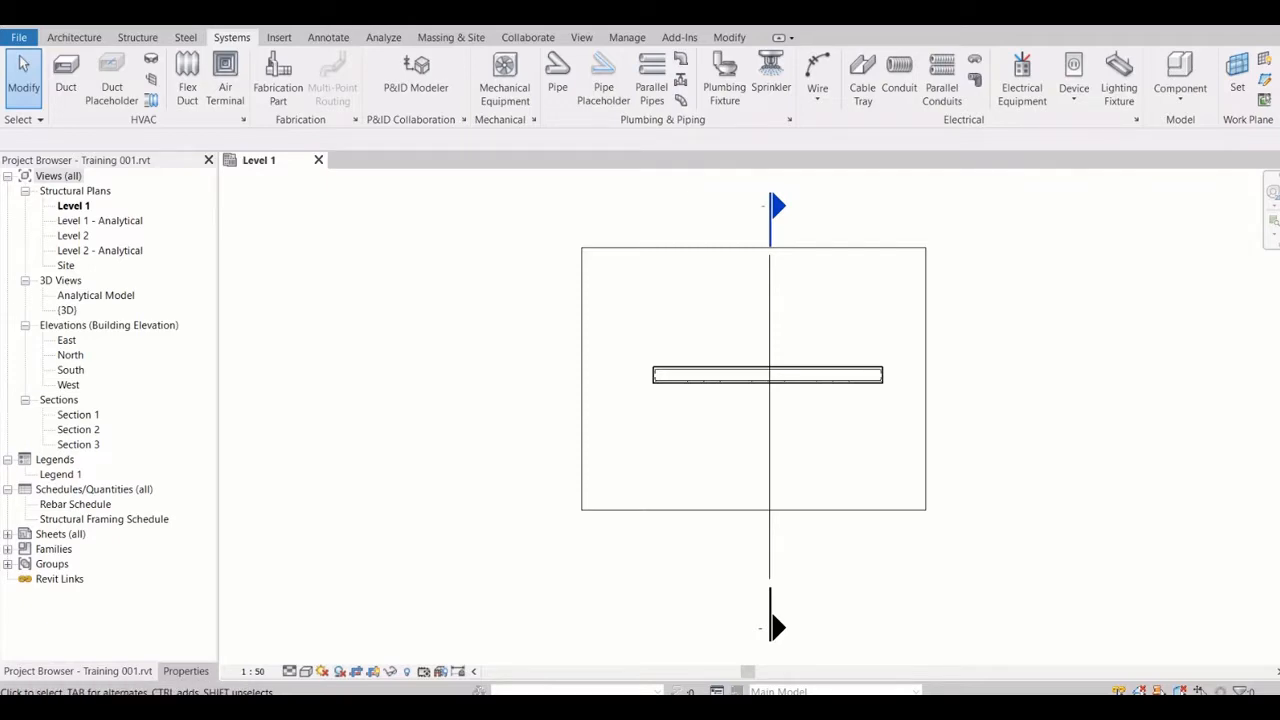
left_click(279, 37)
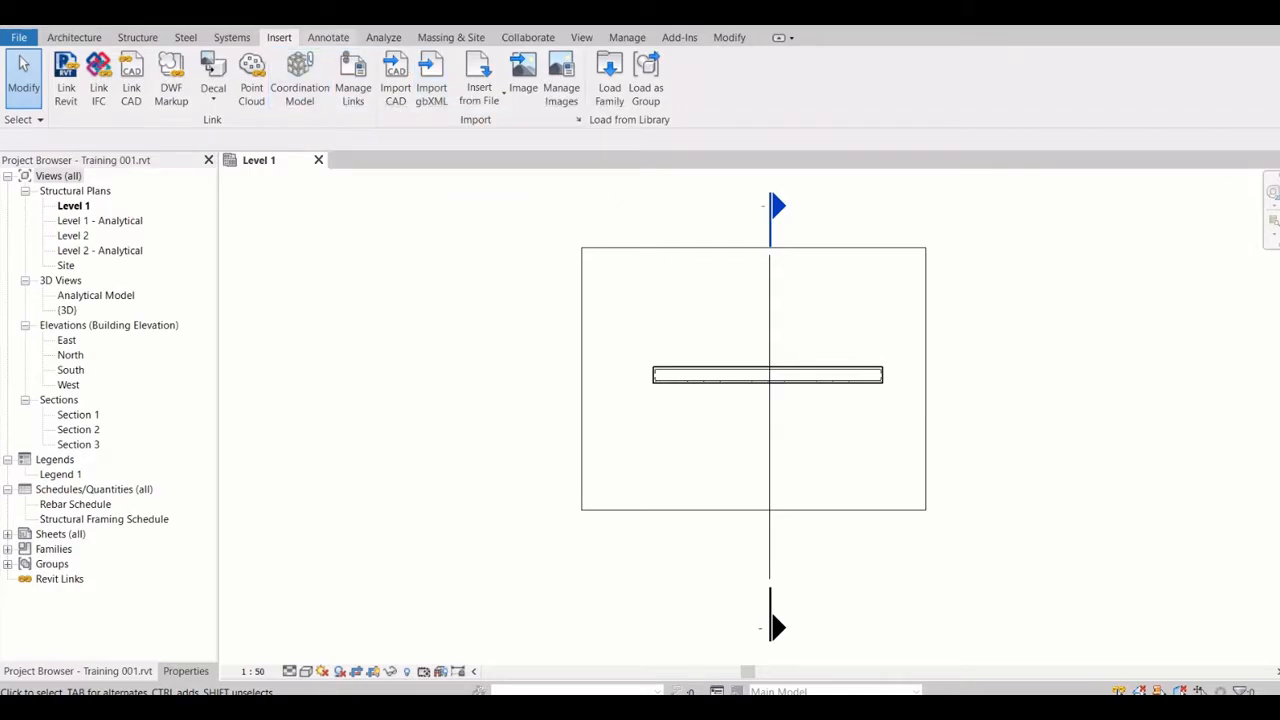
Examine the annotation tools, including the Detail Line, Region, Revision Cloud and Detail Group commands, without adding anything to the plan
left_click(328, 38)
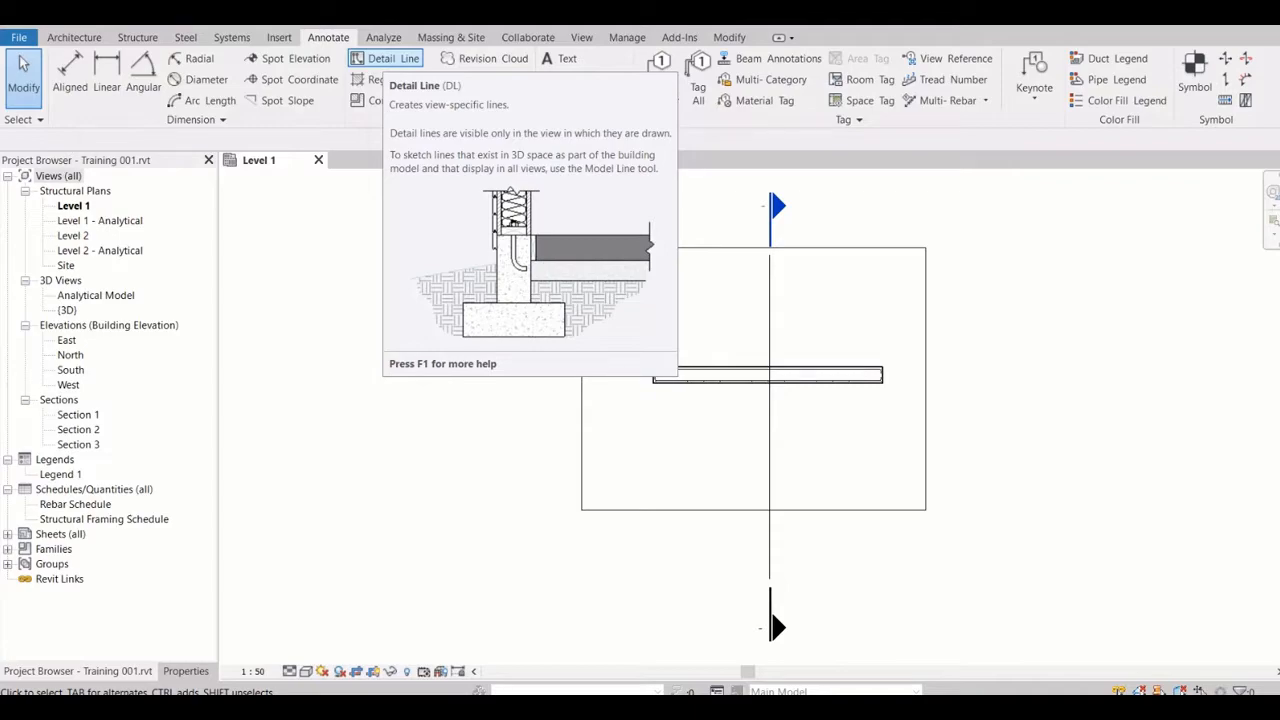
left_click(386, 58)
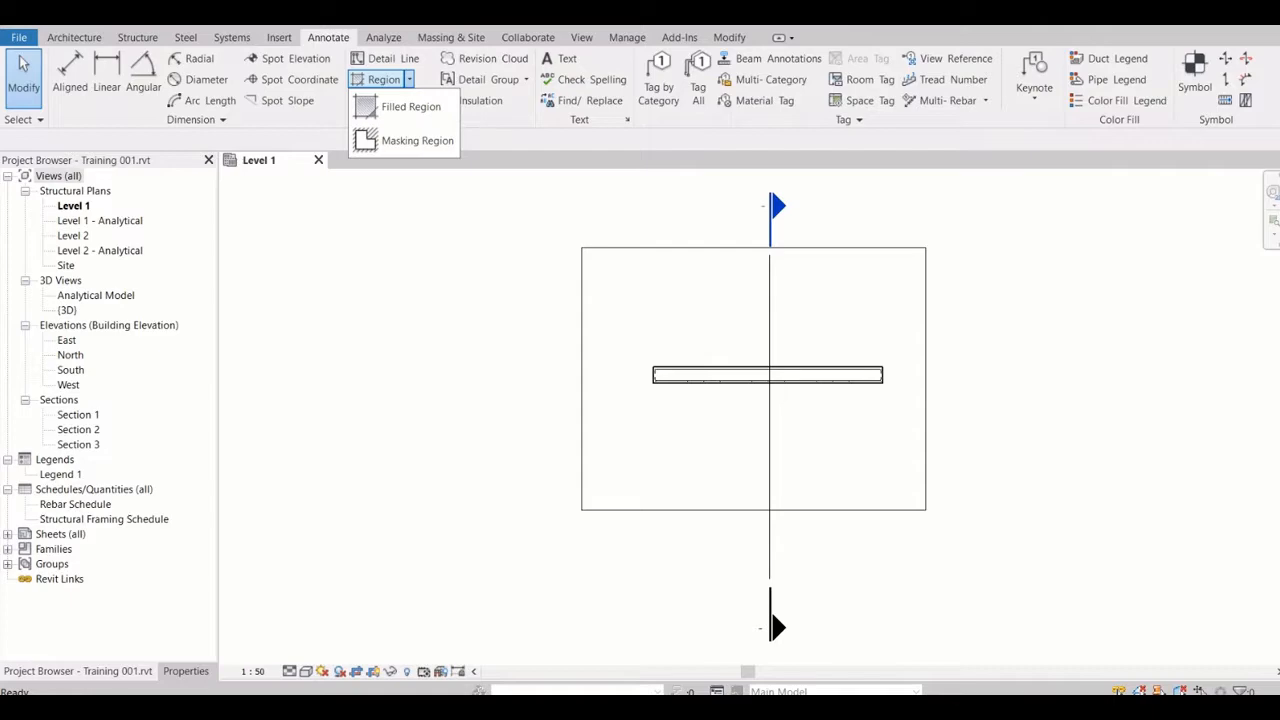
left_click(409, 79)
left_click(431, 100)
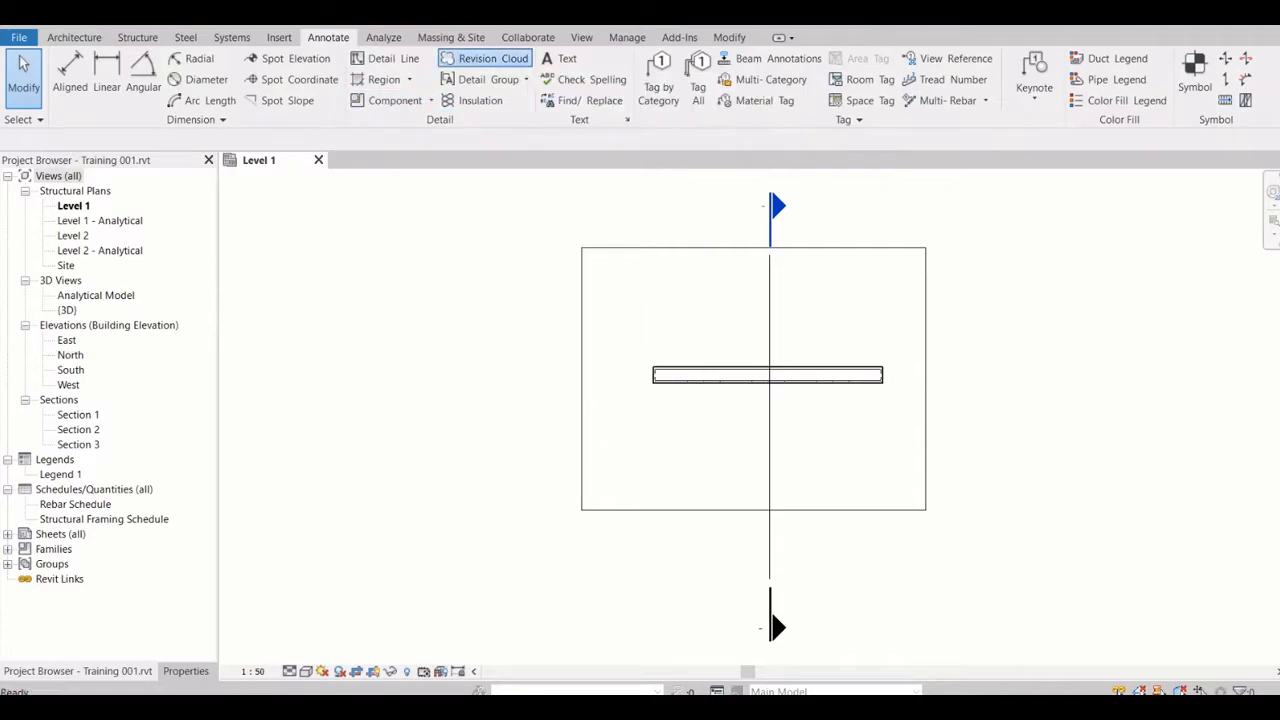
left_click(485, 59)
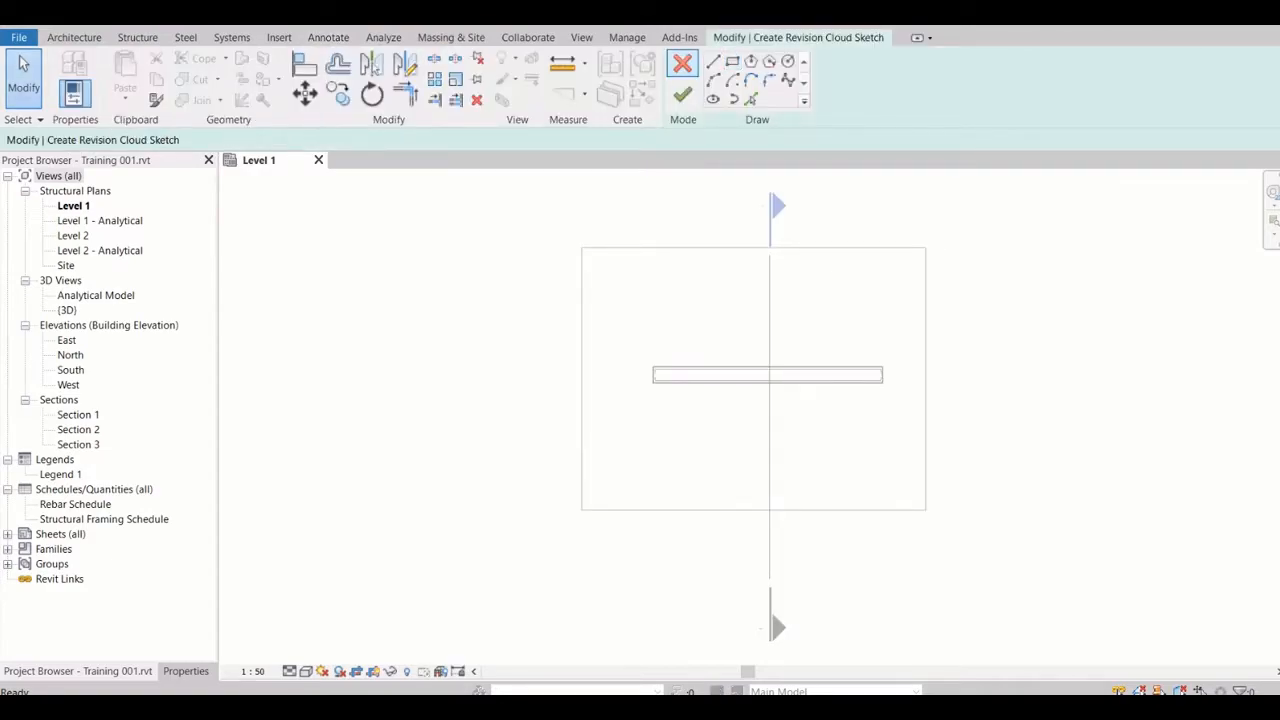
left_click(680, 66)
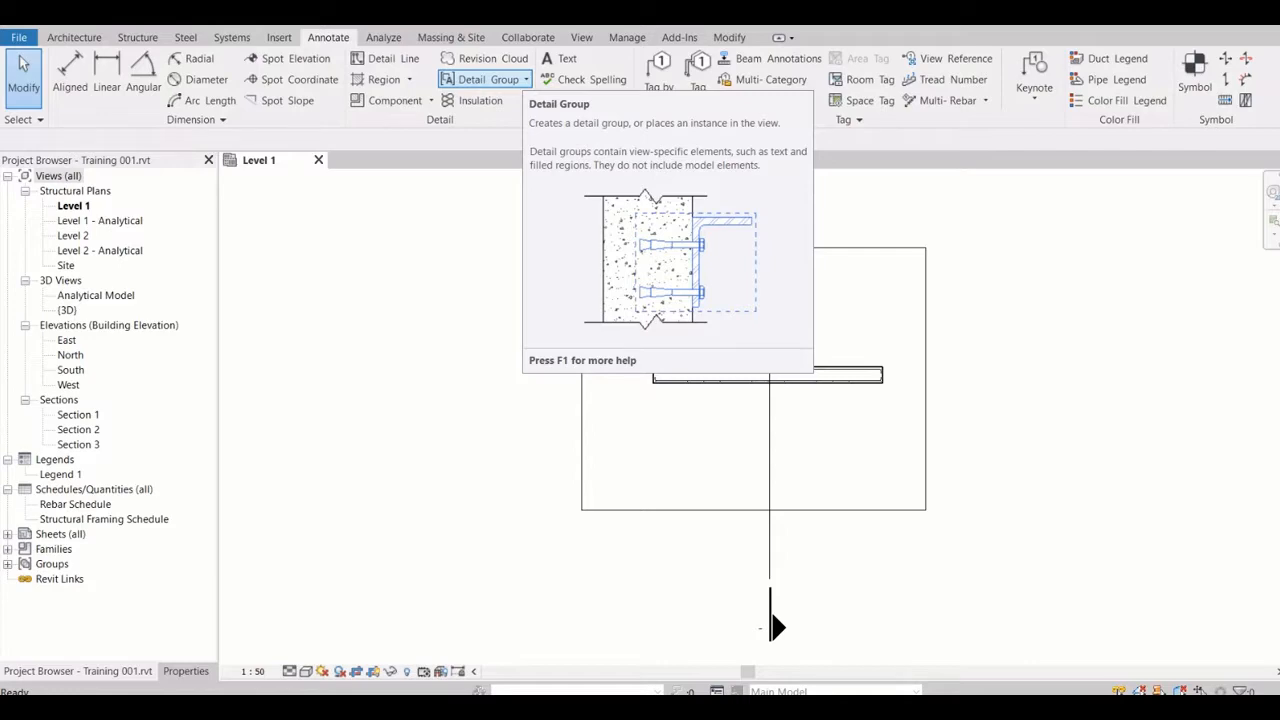
left_click(526, 79)
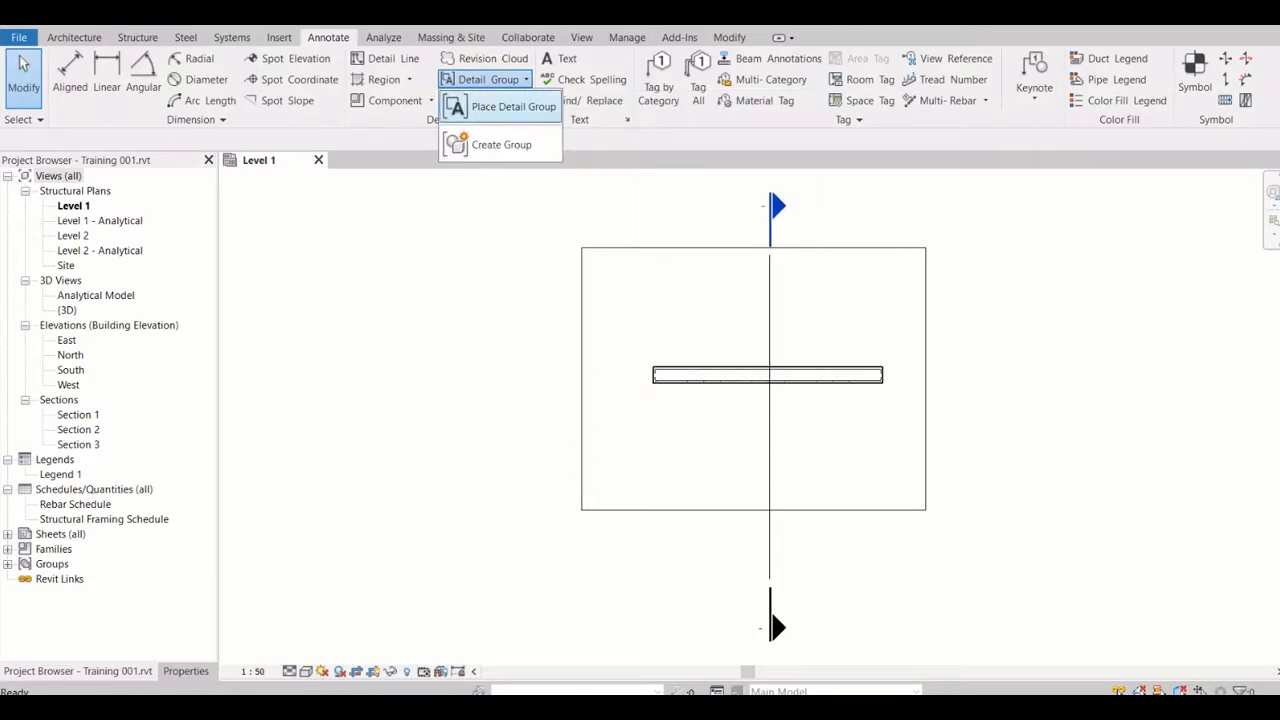
left_click(526, 79)
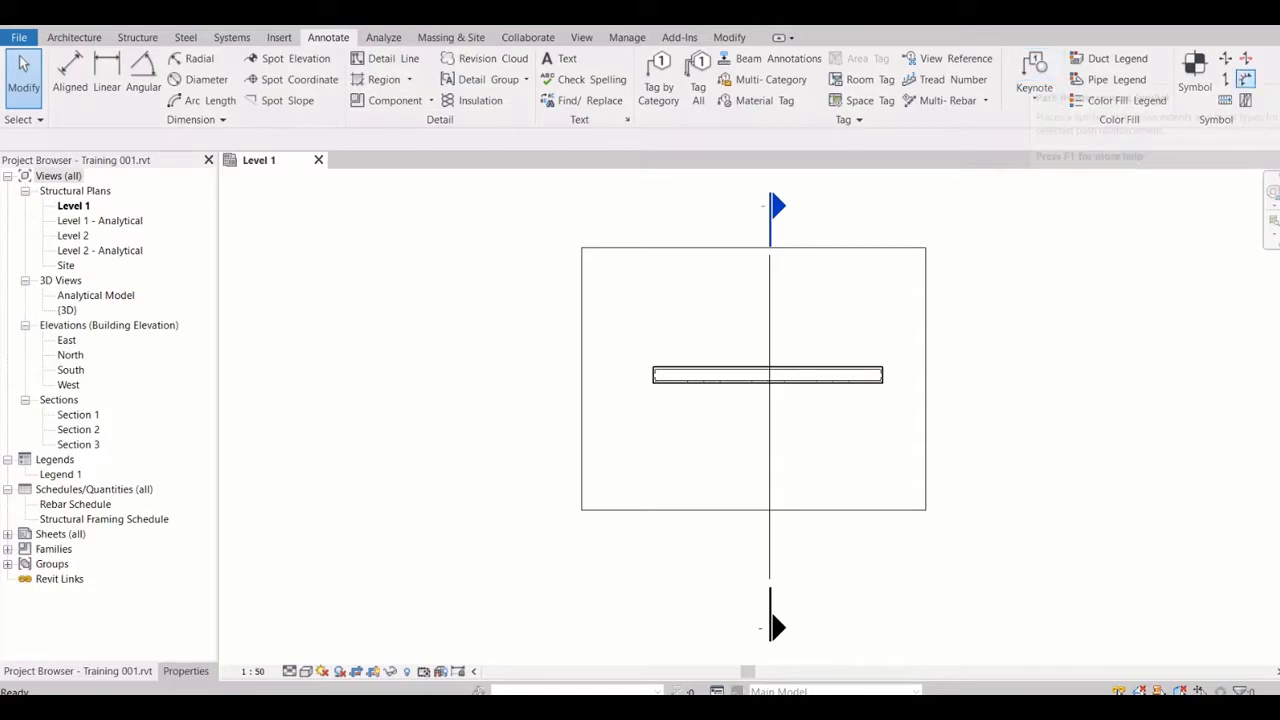
Examine the Analyze, Massing & Site, Collaborate and View tool sets, including the available plan view types
left_click(383, 38)
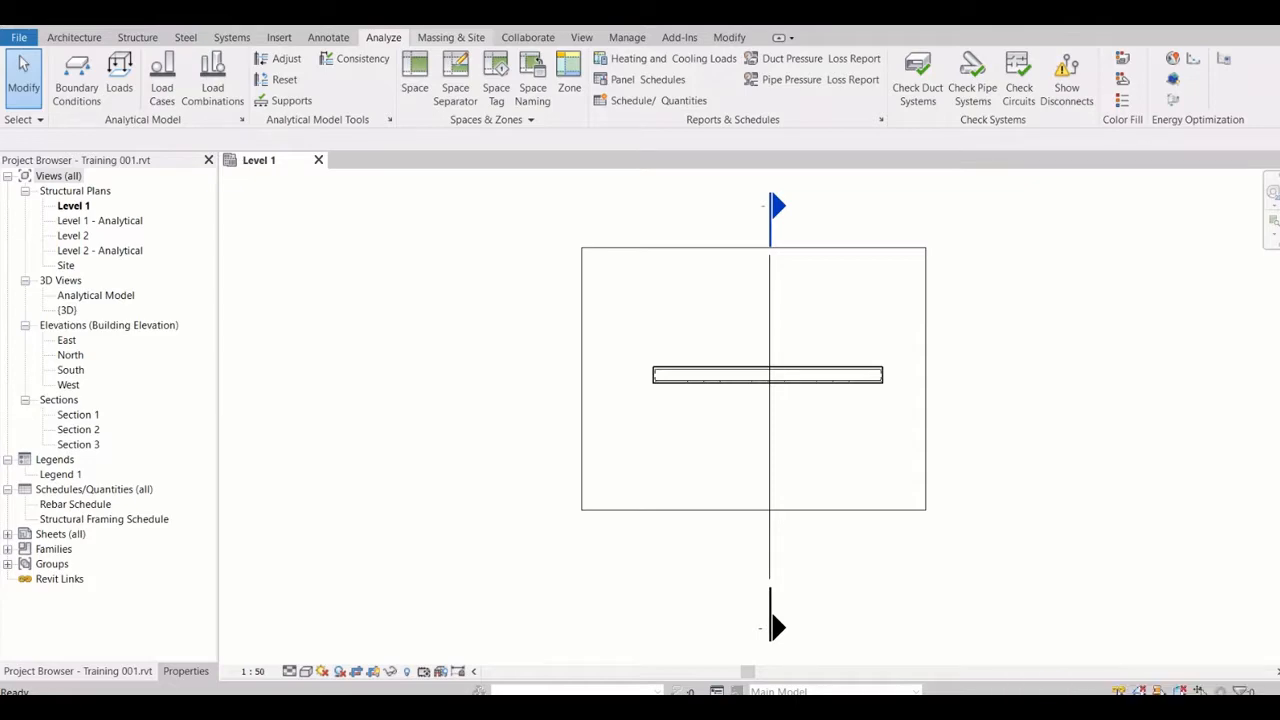
left_click(451, 37)
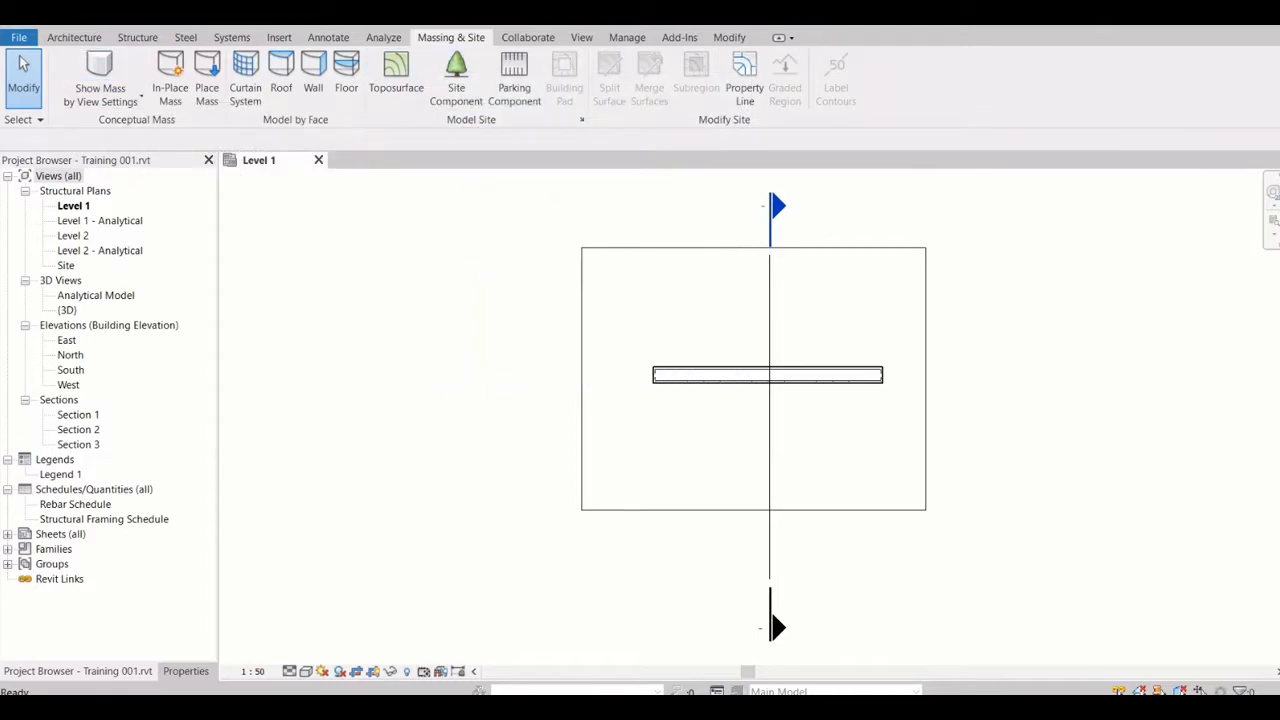
left_click(528, 37)
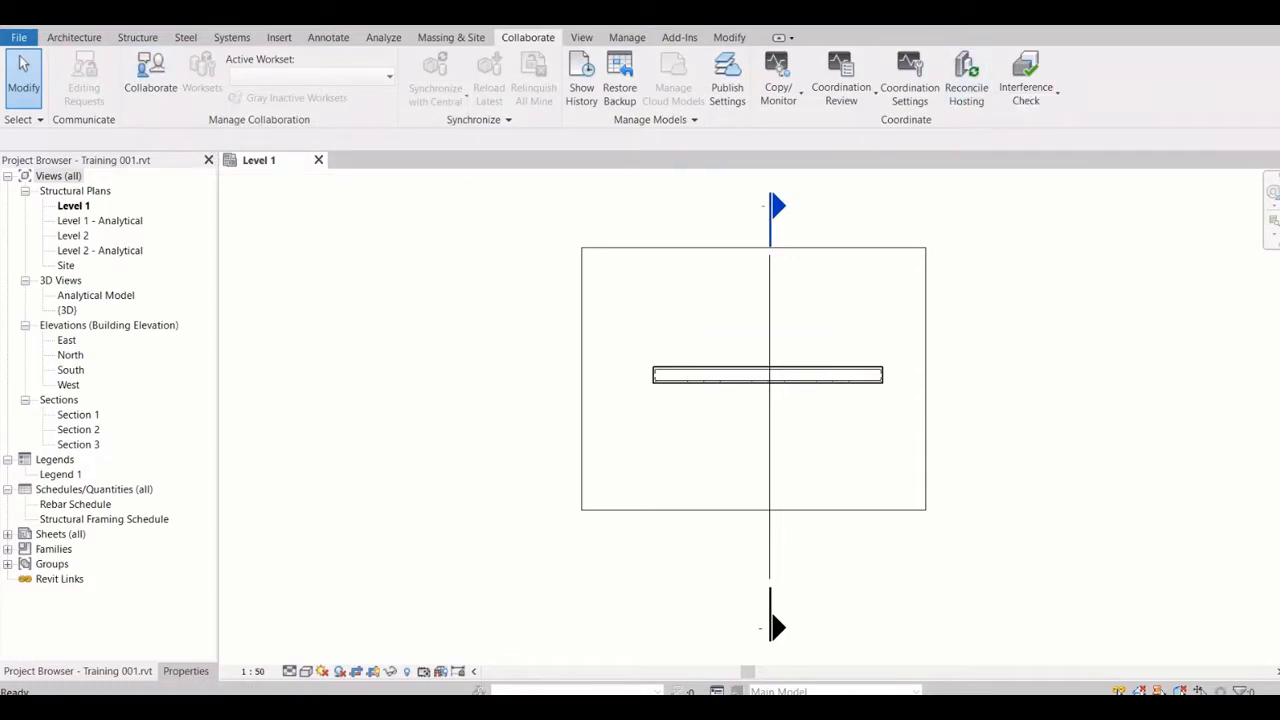
left_click(582, 38)
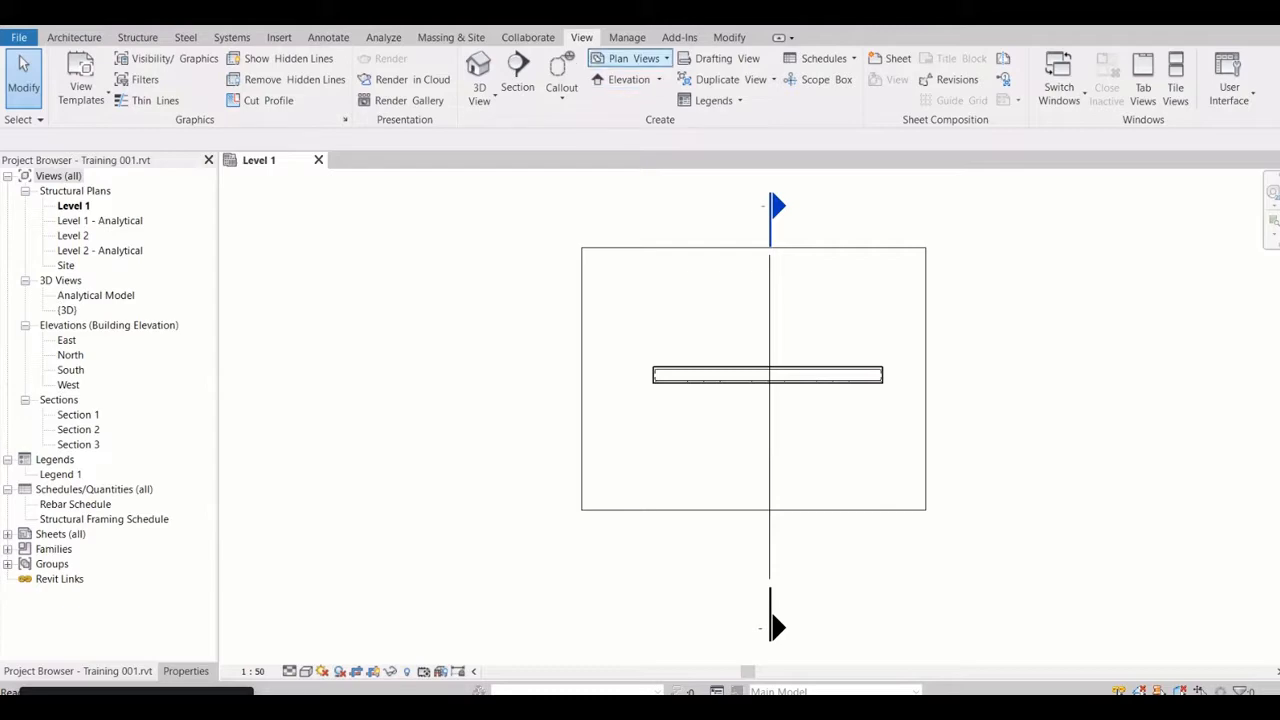
left_click(630, 58)
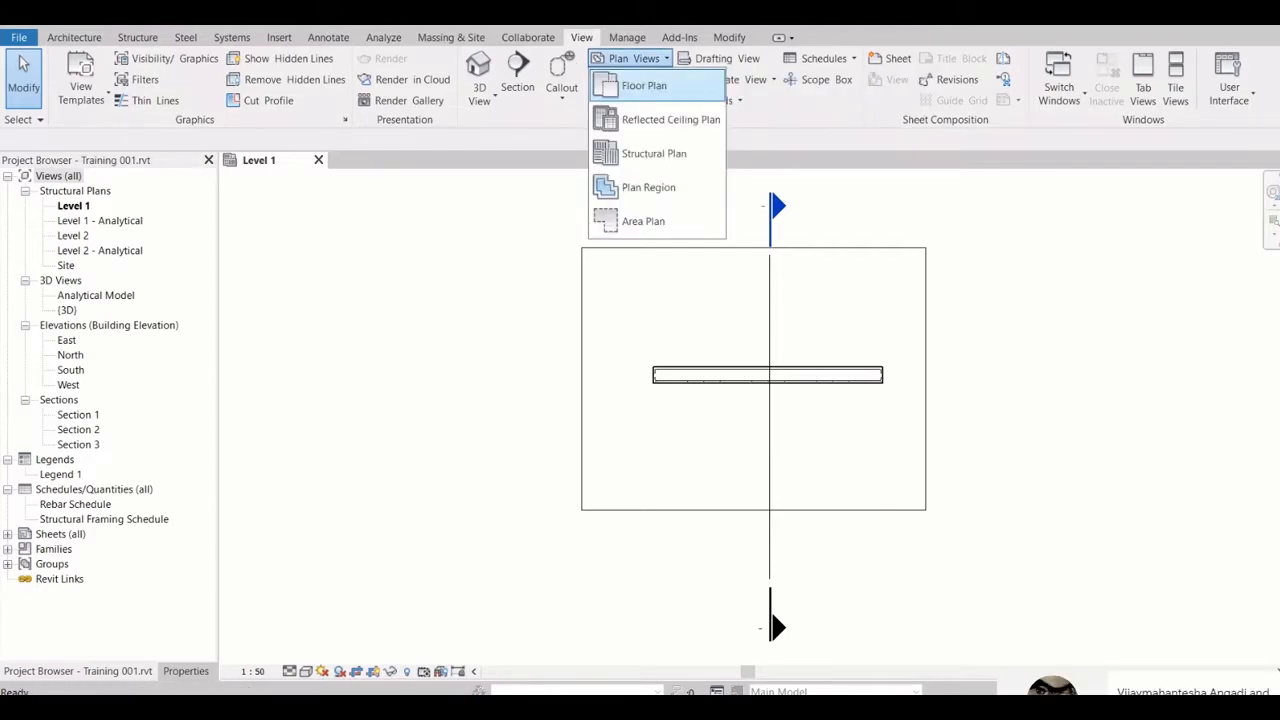
key("Escape")
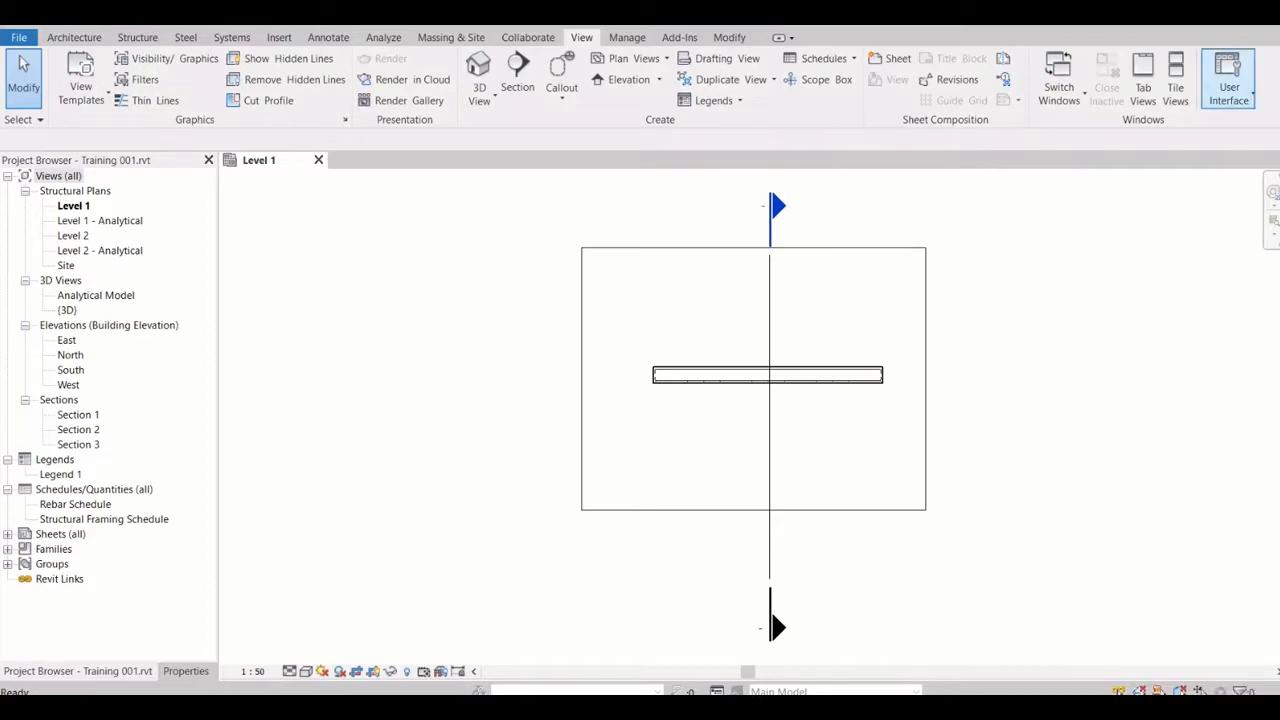
Examine the project management tools and the line weight, colour and material settings in Object Styles
left_click(627, 37)
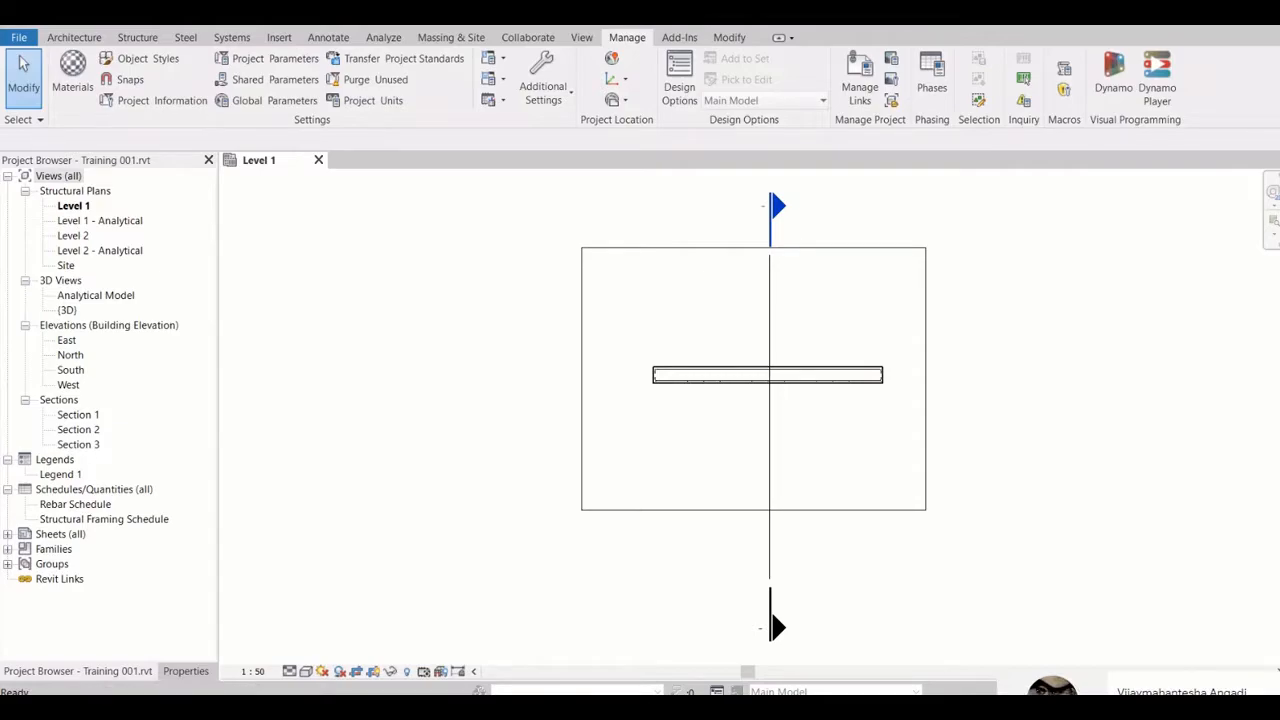
left_click(148, 59)
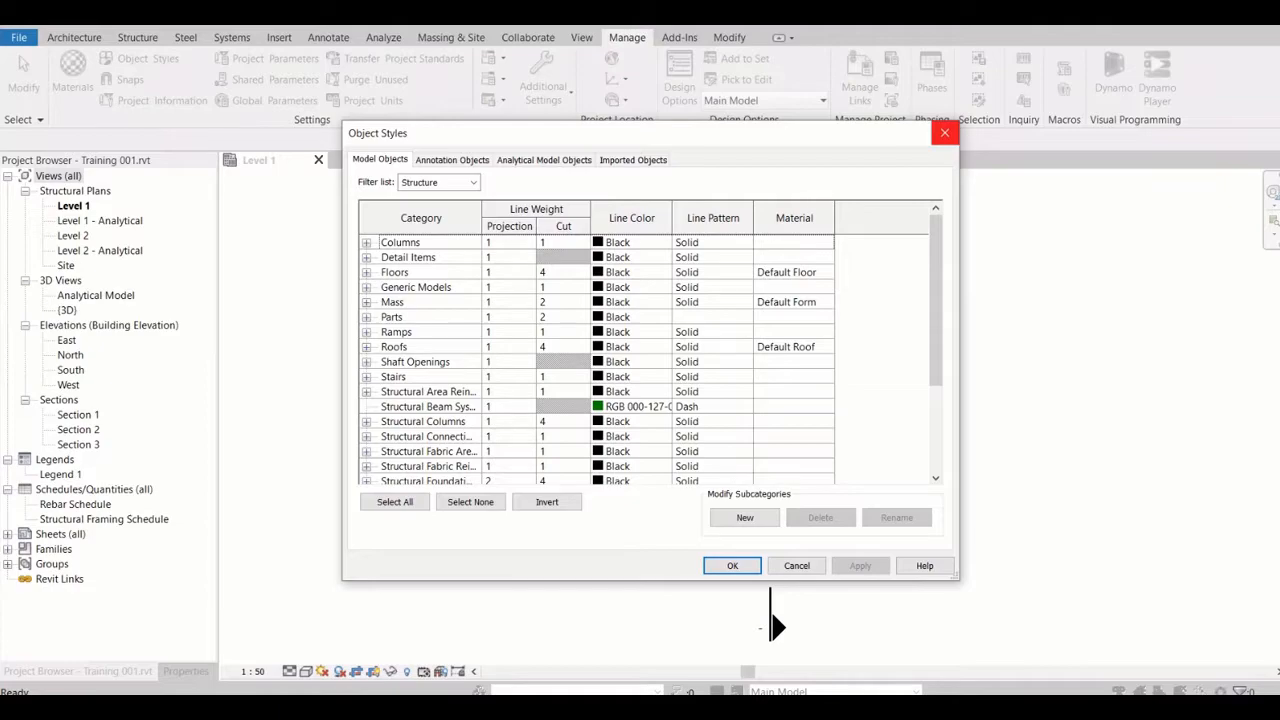
left_click(944, 133)
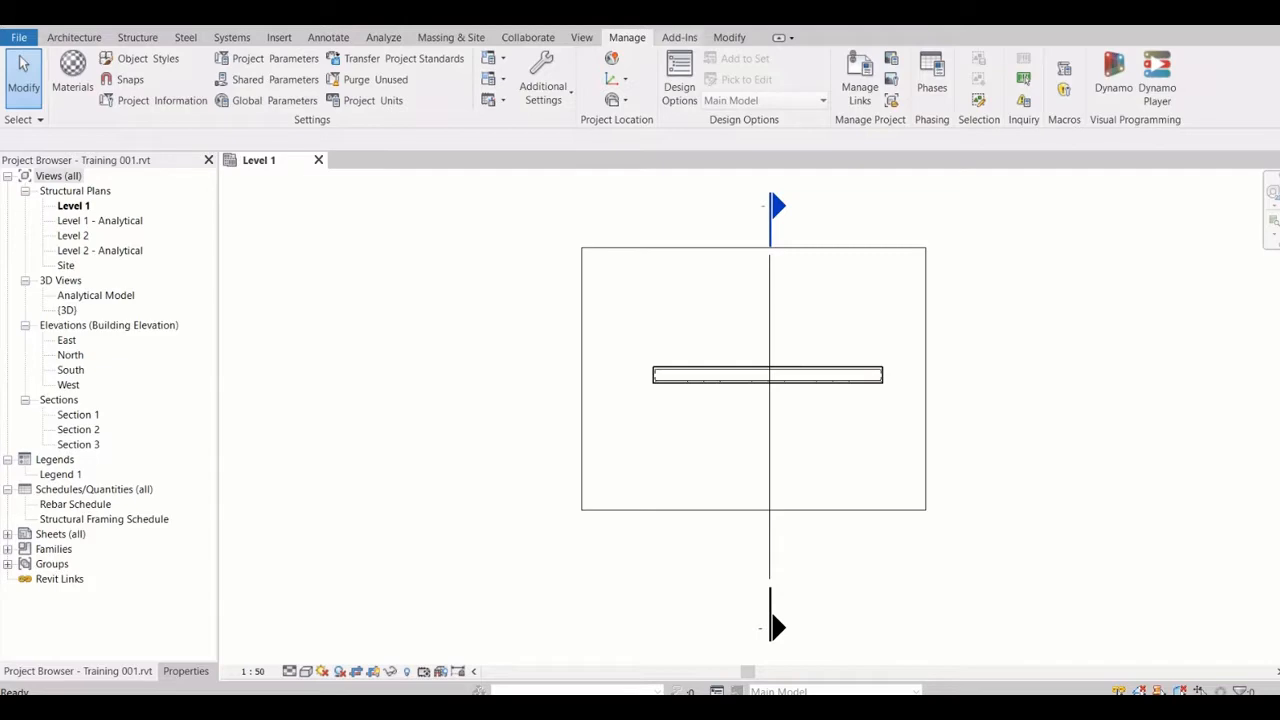
Examine the add-in and modification tools and the list of commands available for quick access
left_click(679, 38)
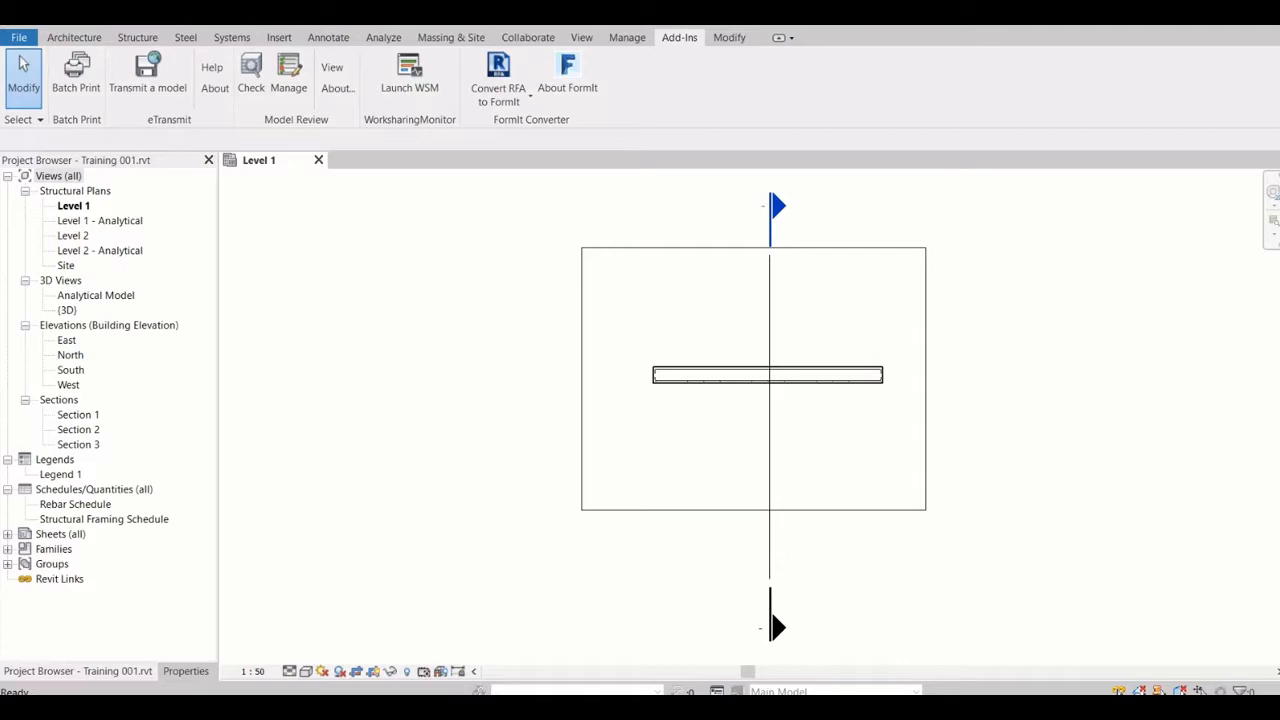
left_click(729, 38)
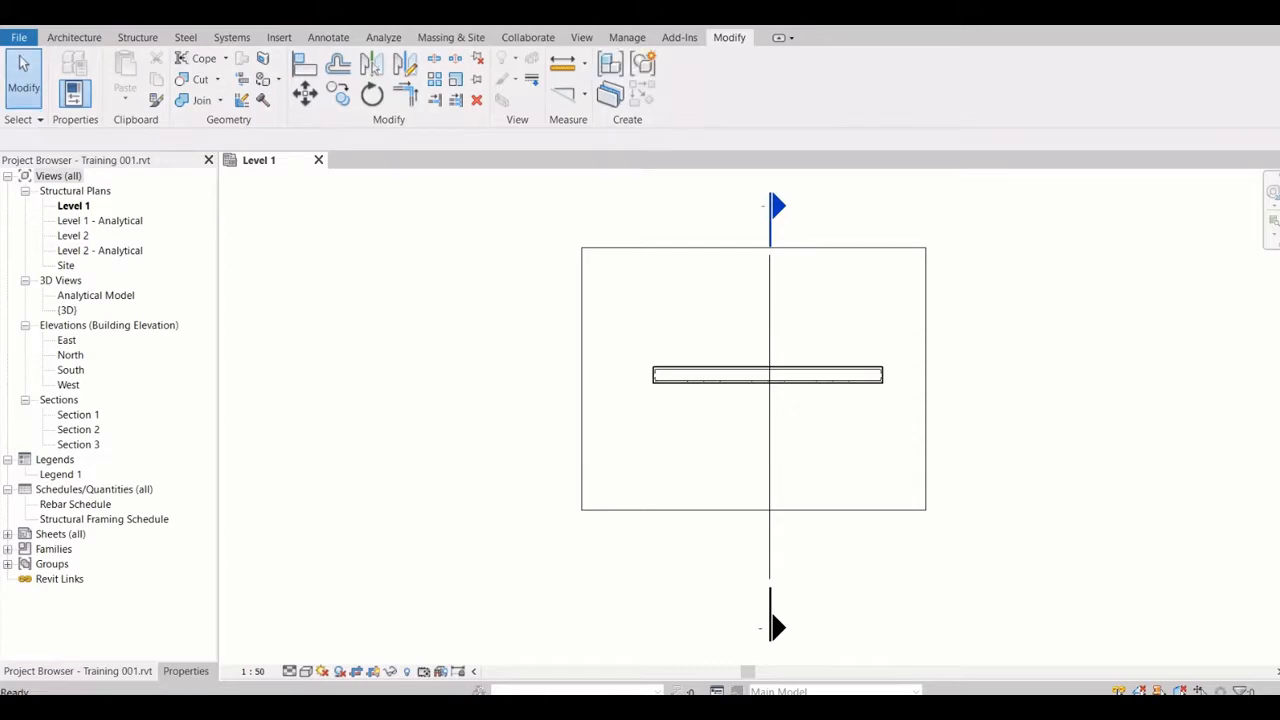
left_click(415, 15)
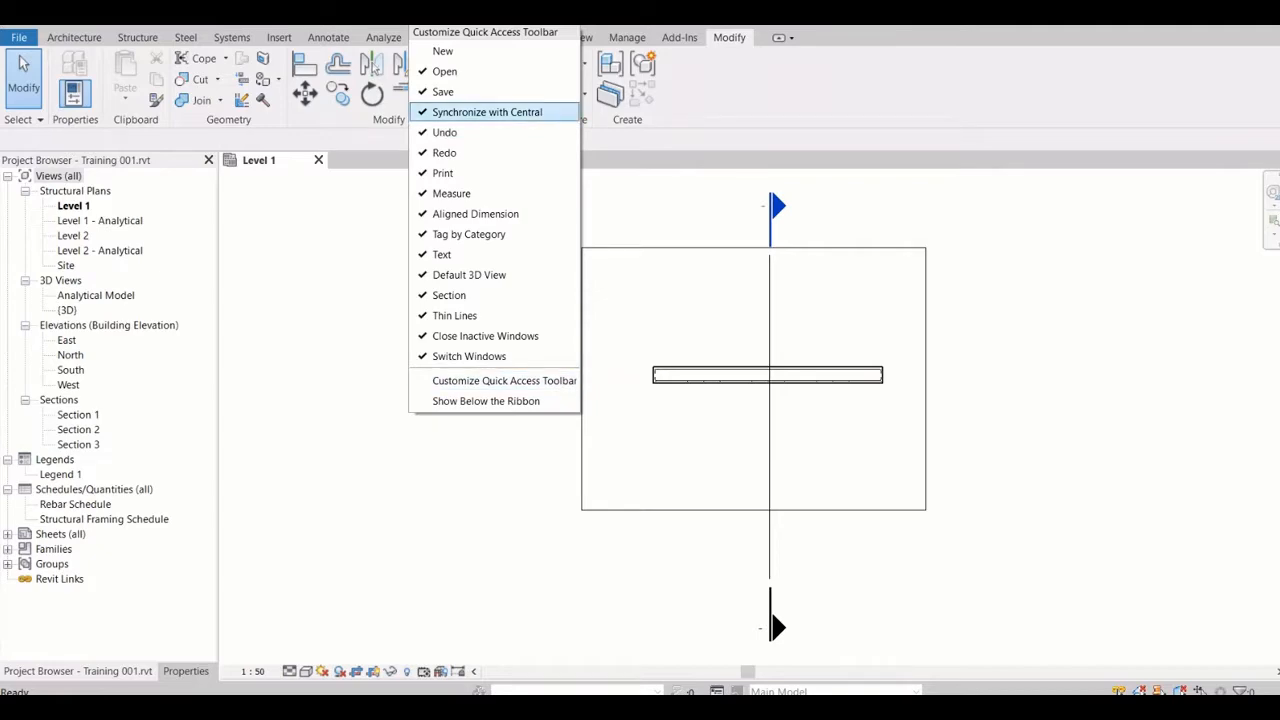
key("Escape")
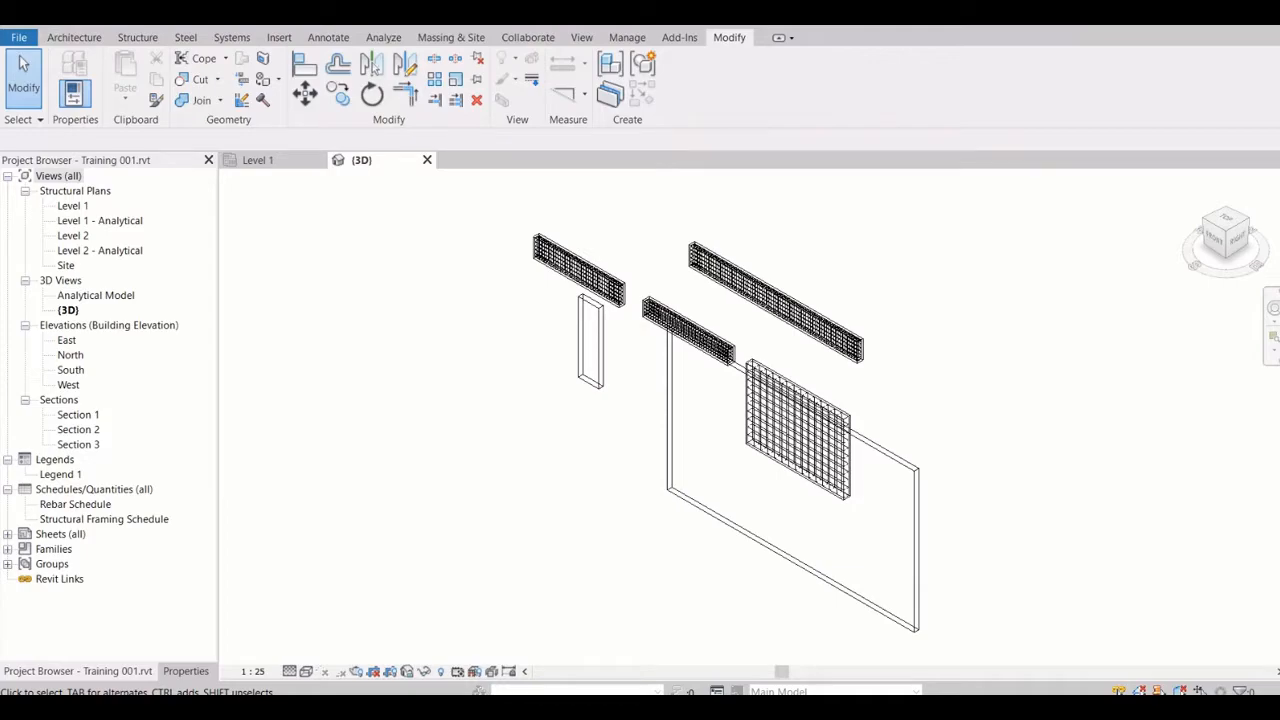
Open the Level 1 structural plan view, followed by the Level 2 structural plan view
left_click(73, 206)
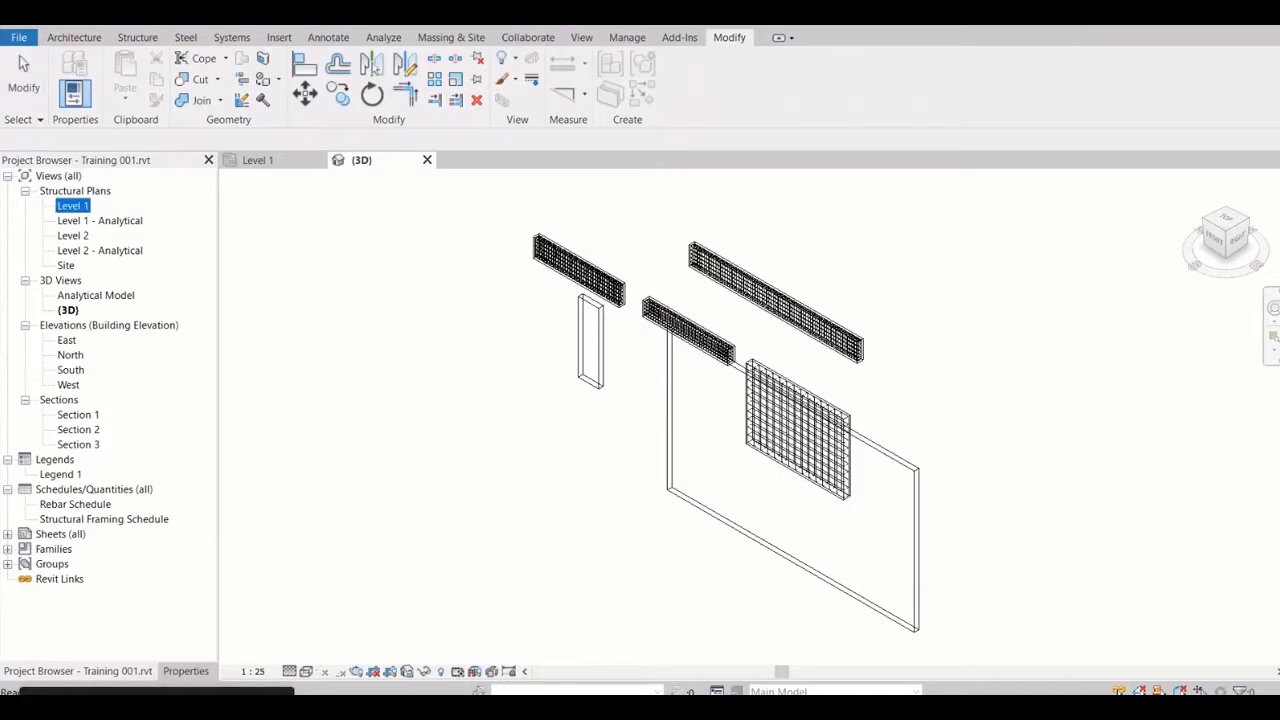
left_click(73, 236)
double_click(73, 206)
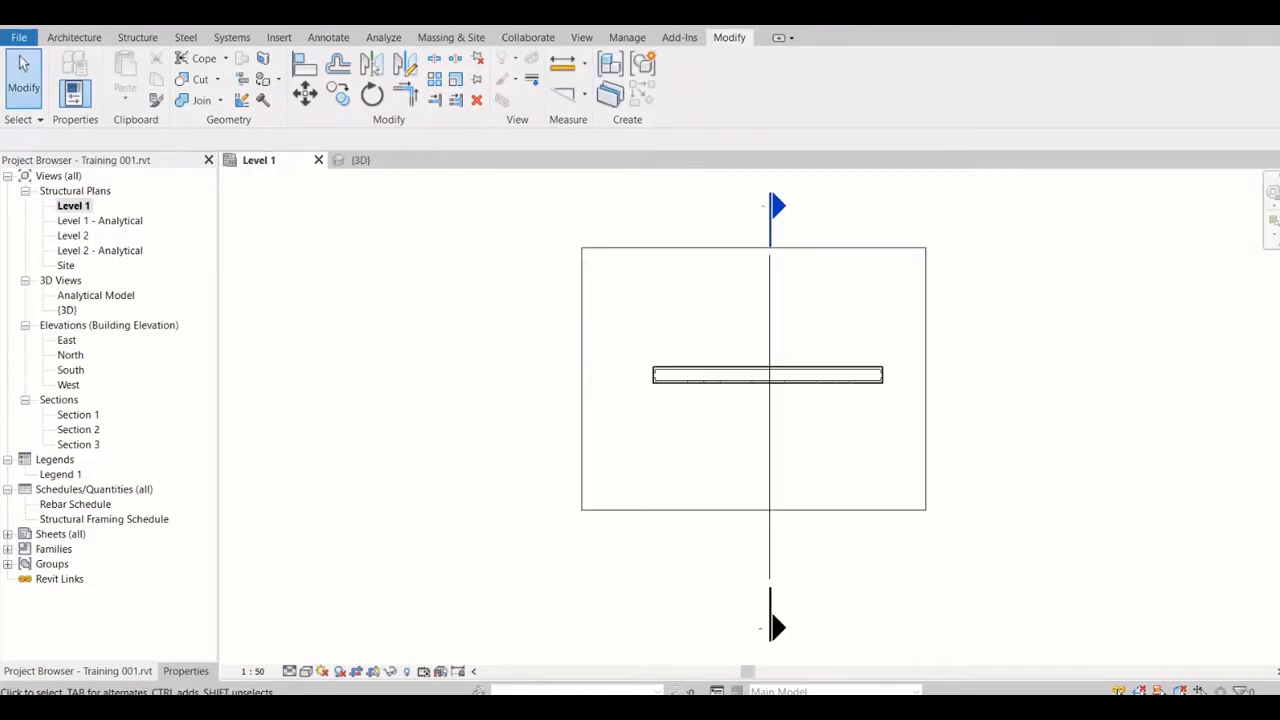
double_click(73, 236)
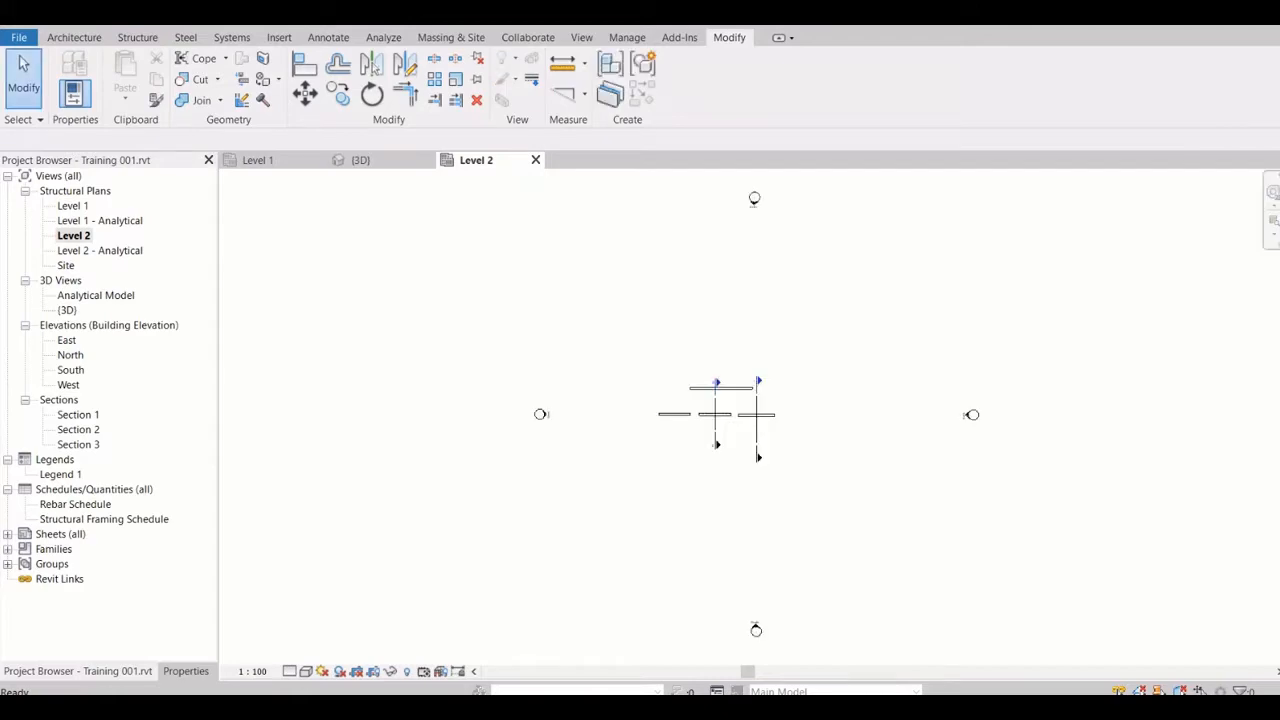
Collapse the Structural Plans and Views branches of the project tree and check the contents of the Sheets branch
left_click(25, 191)
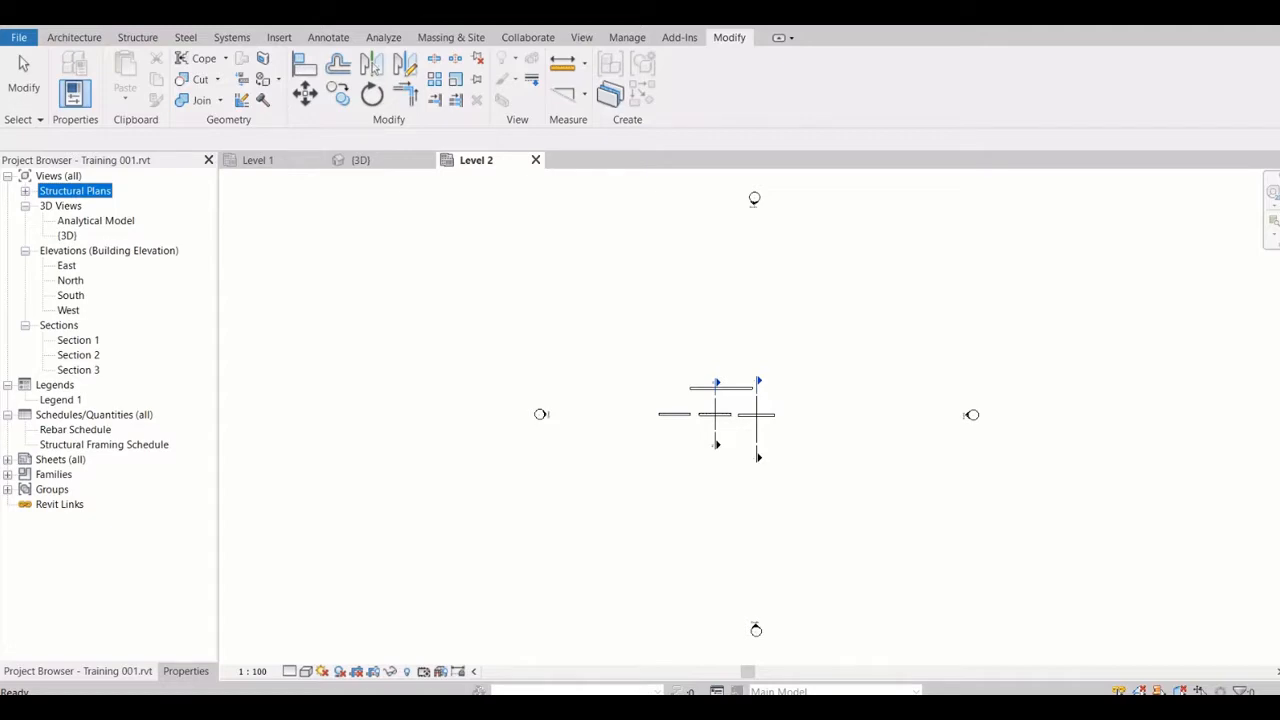
key("Escape")
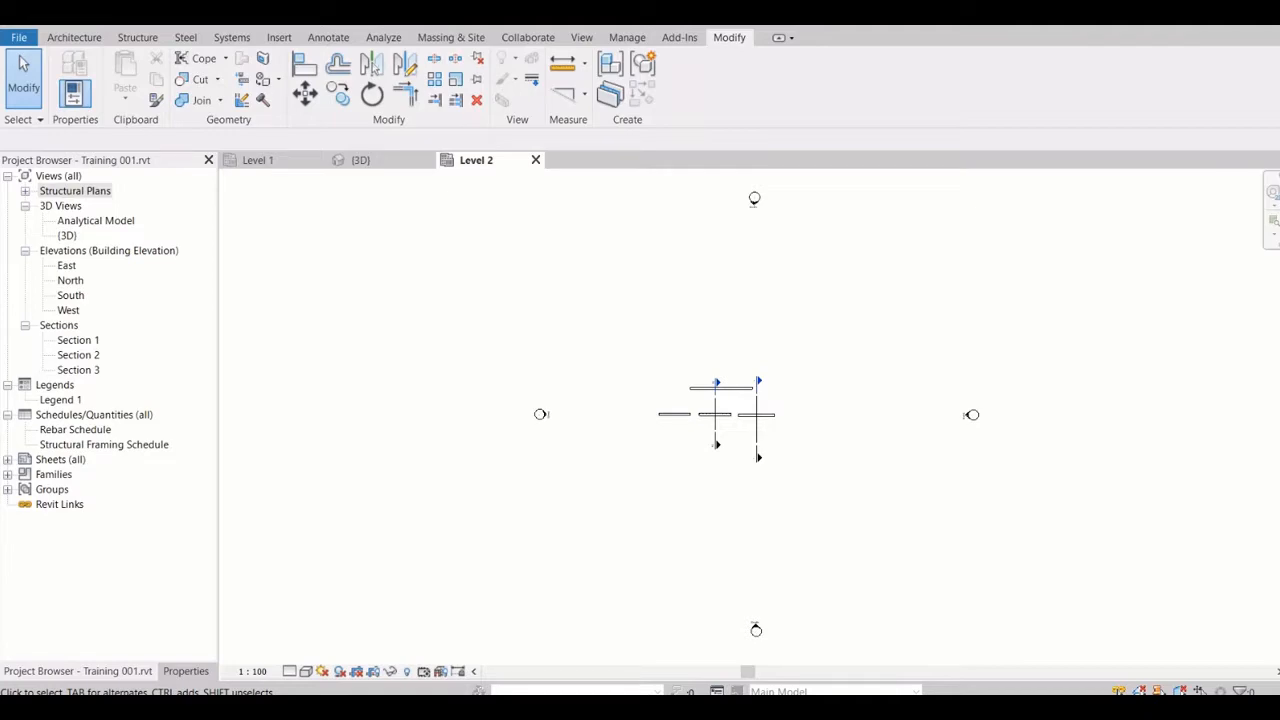
left_click(8, 176)
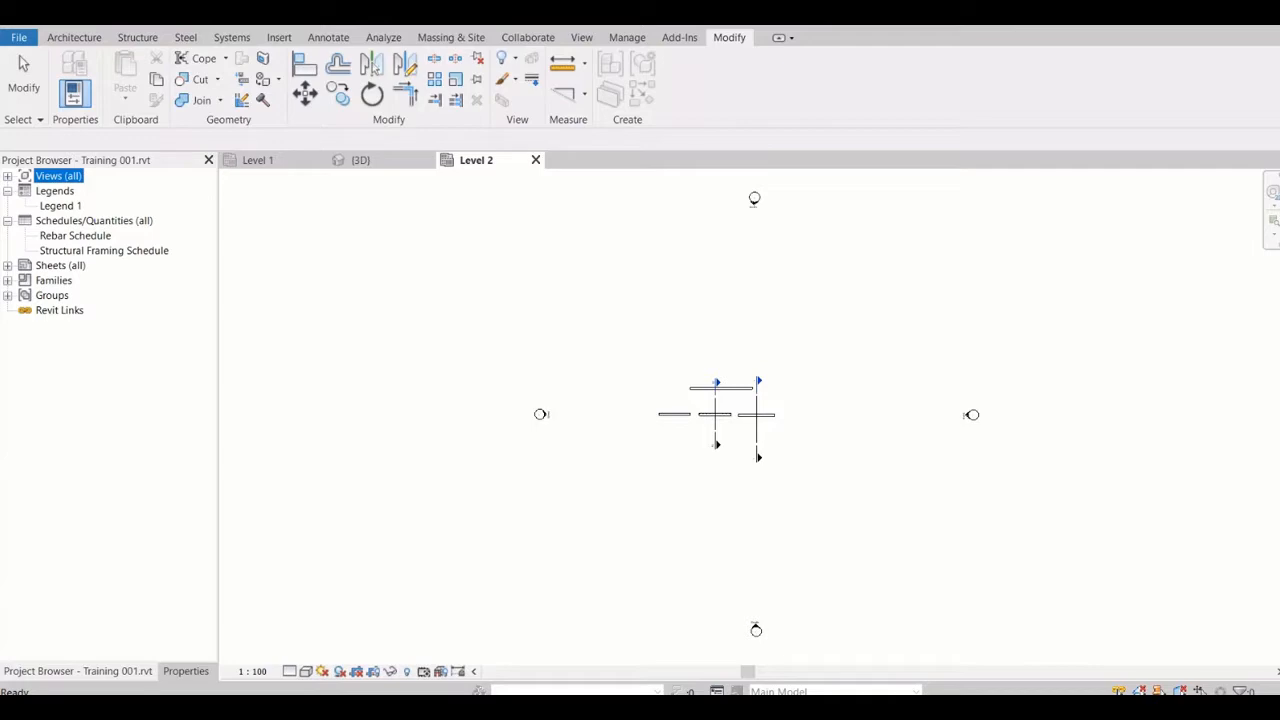
left_click(8, 266)
left_click(94, 221)
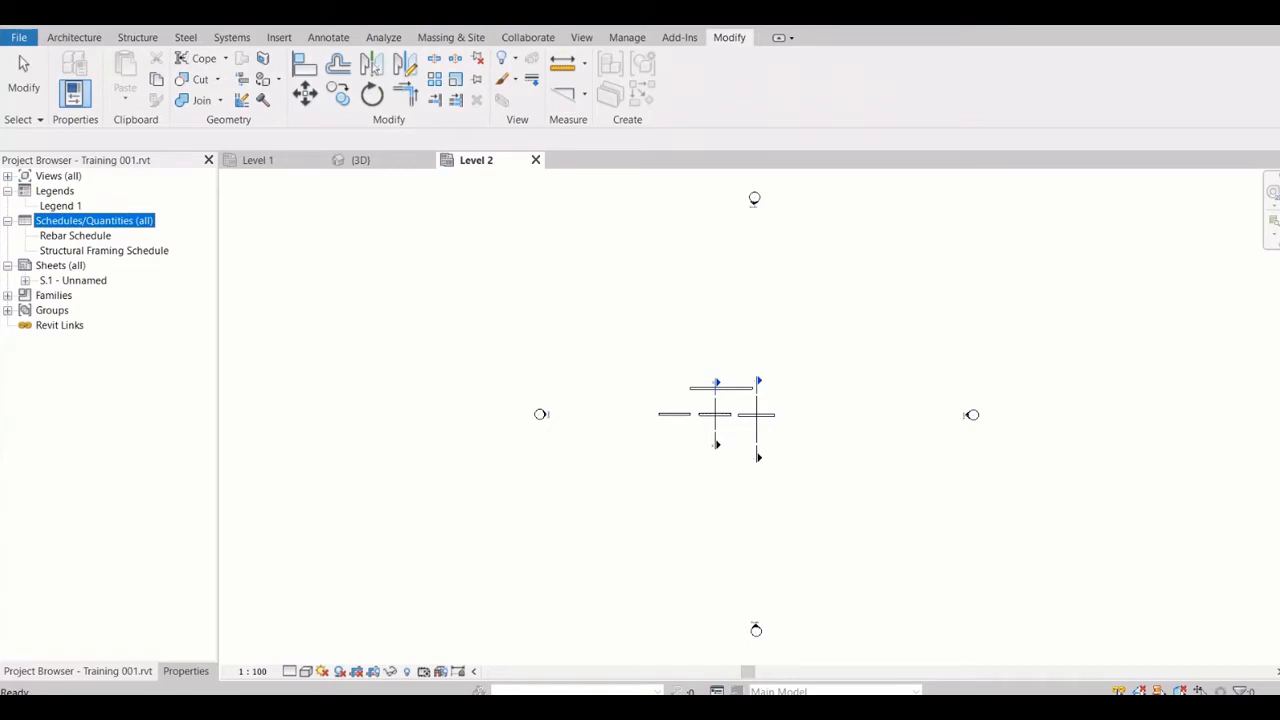
left_click(8, 266)
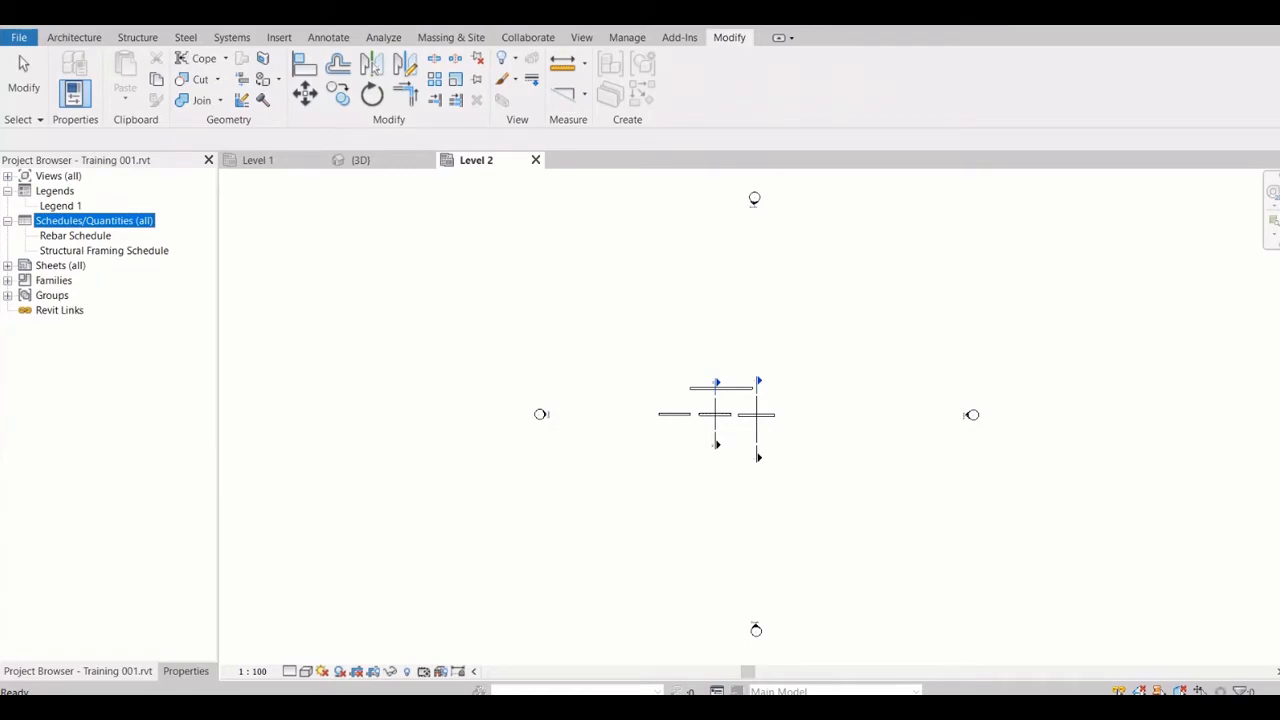
Expand the Families branch and look through the element categories loaded in the project
double_click(54, 281)
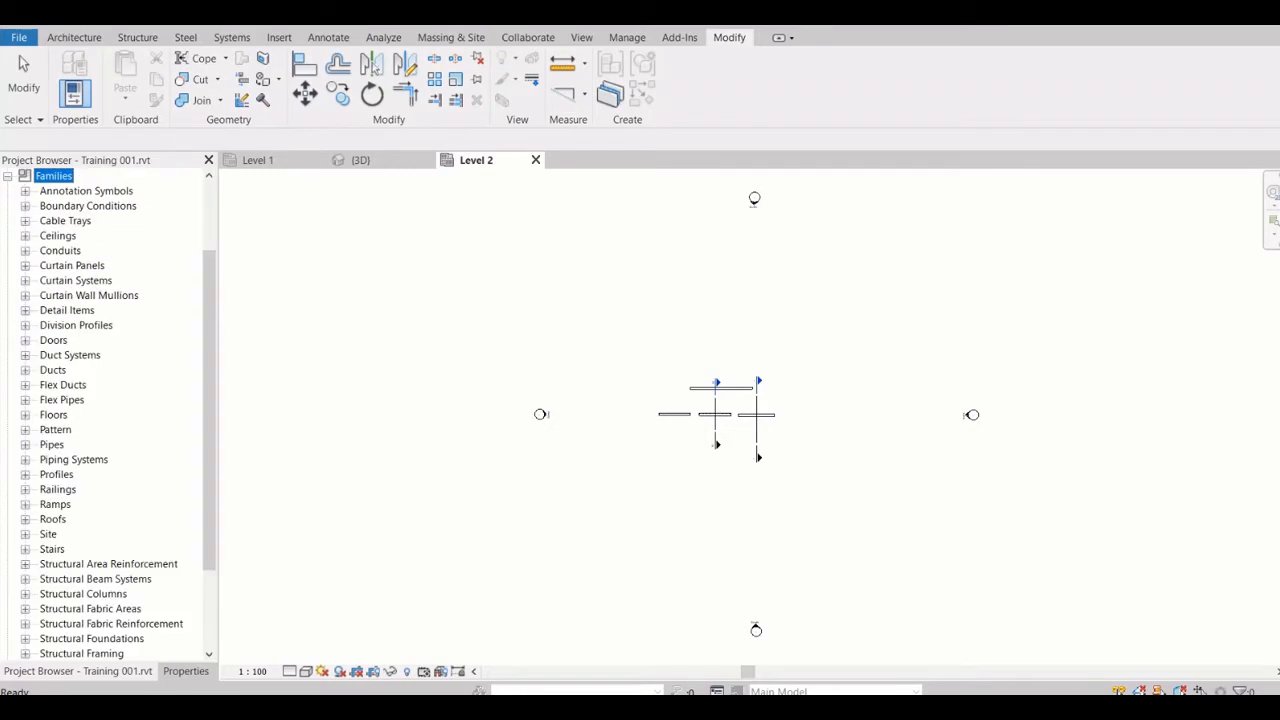
scroll(105, 415, "down", 2)
scroll(105, 415, "up", 4)
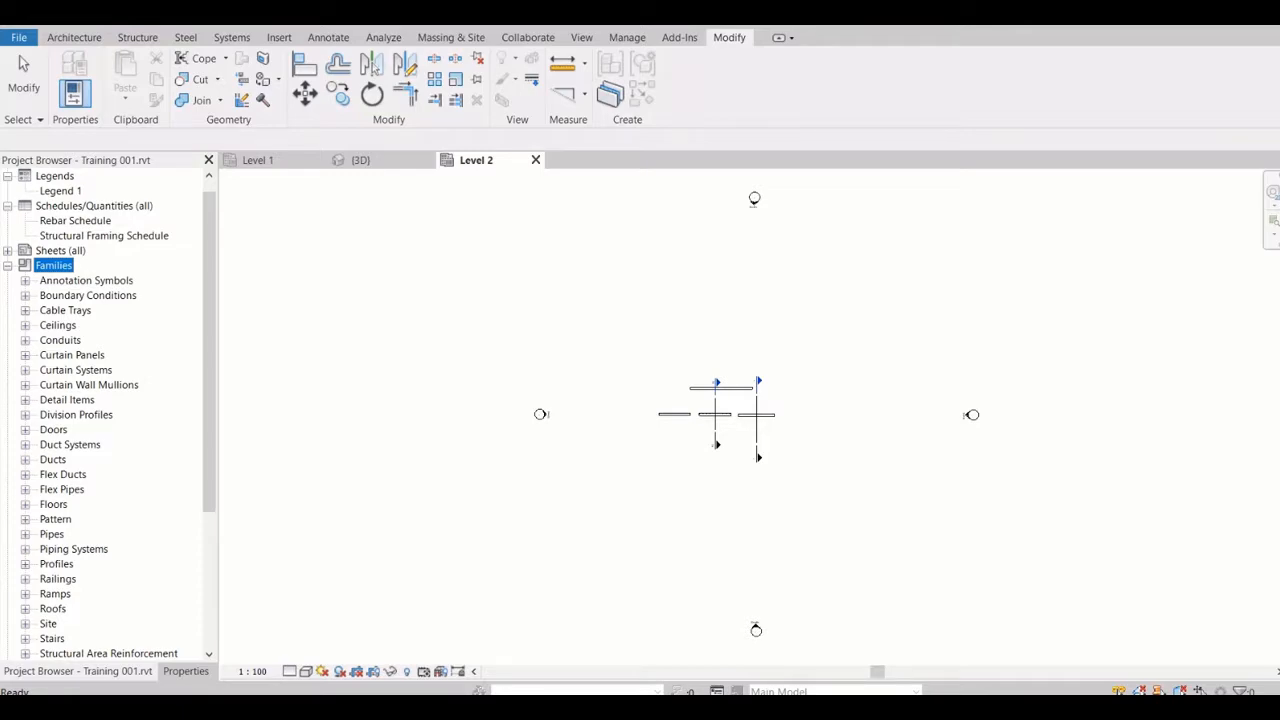
scroll(722, 415, "up", 6)
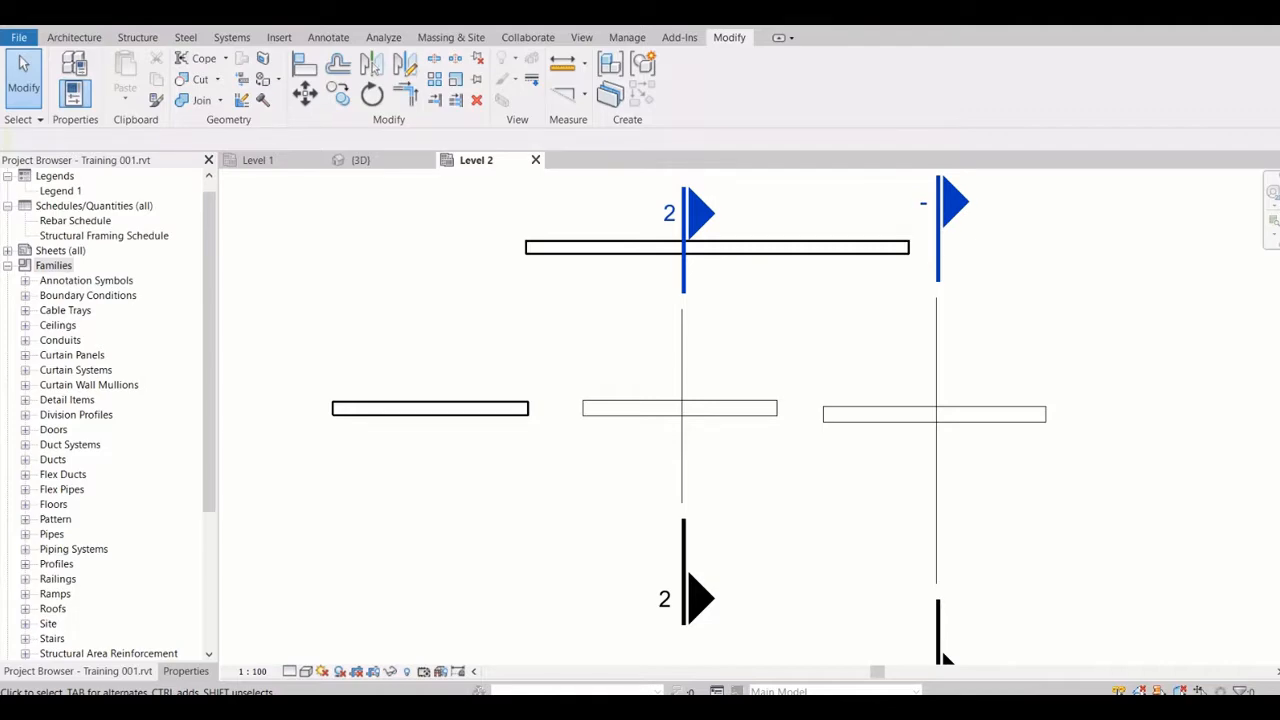
scroll(109, 413, "down", 1)
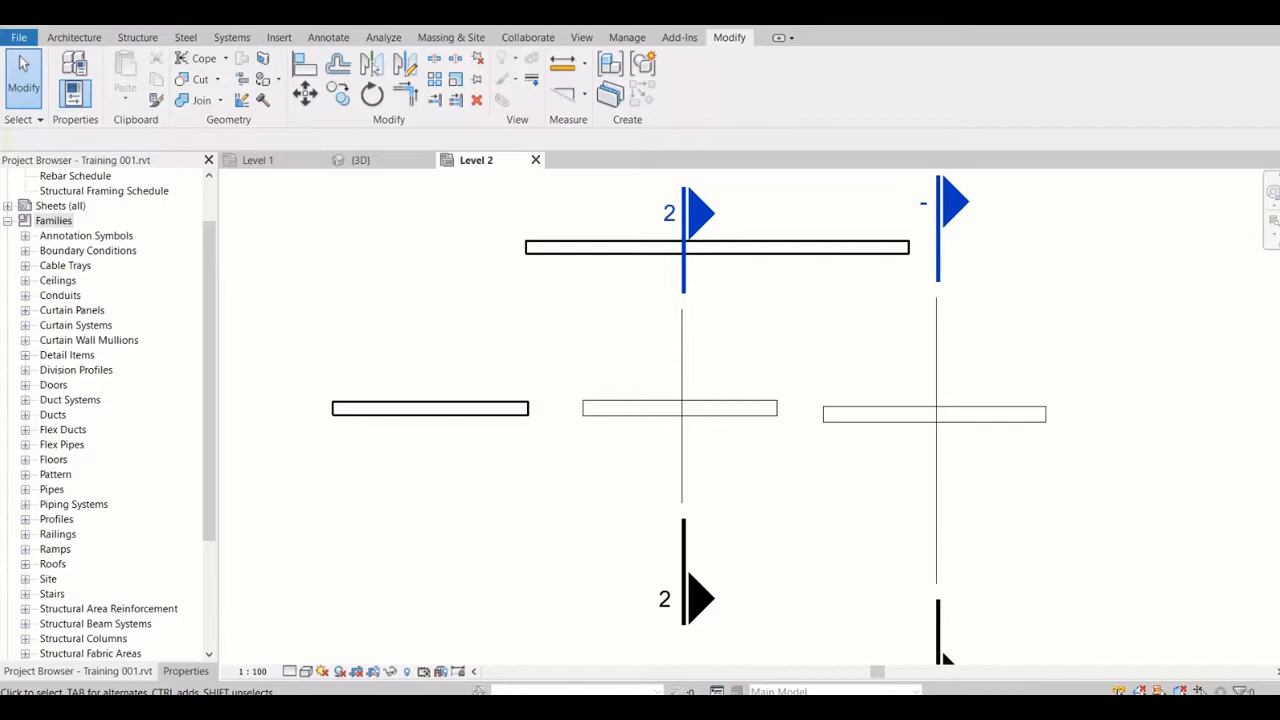
Examine the types available in the Pipes family category and collapse it again
left_click(52, 489)
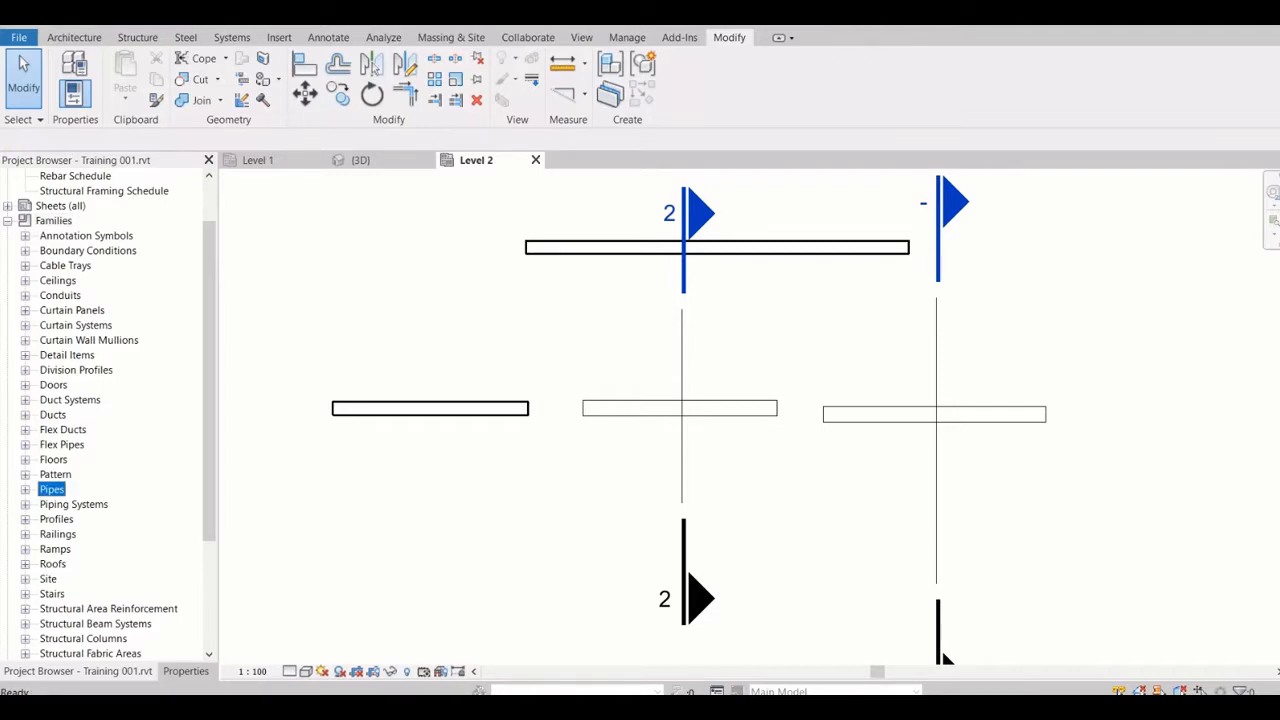
key("Right")
key("Right")
key("Right")
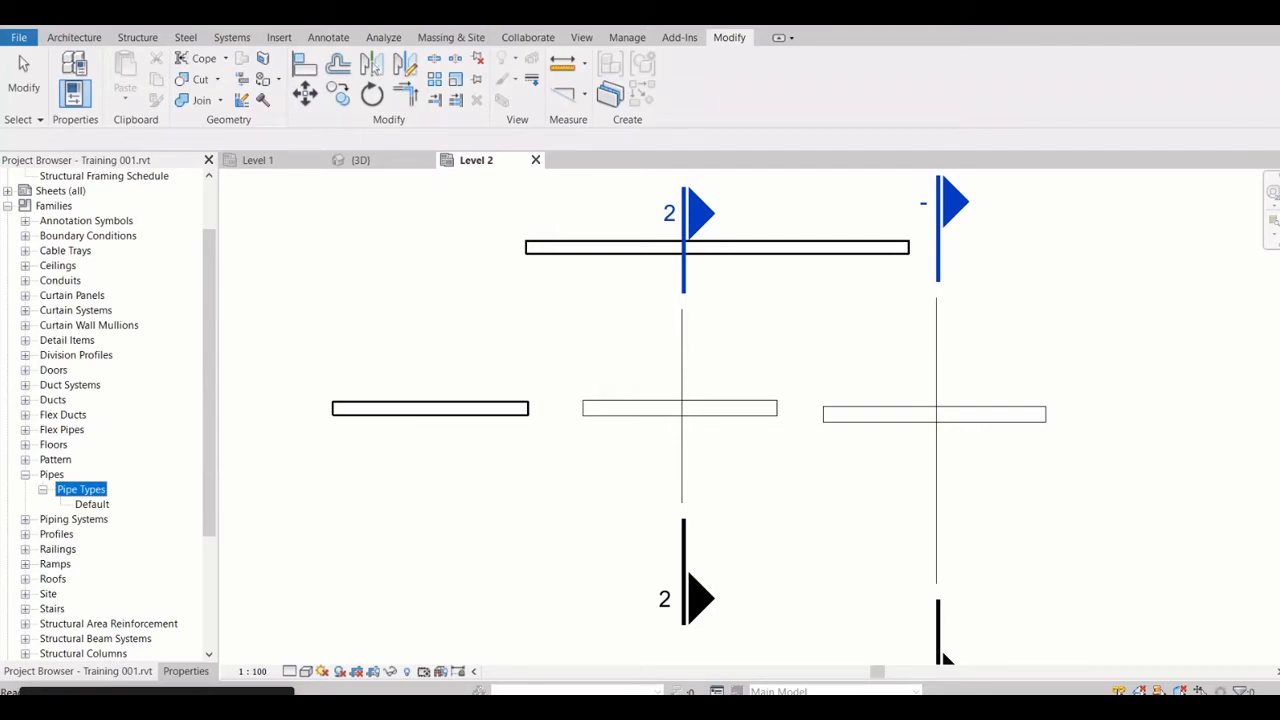
key("Left")
key("Left")
key("Left")
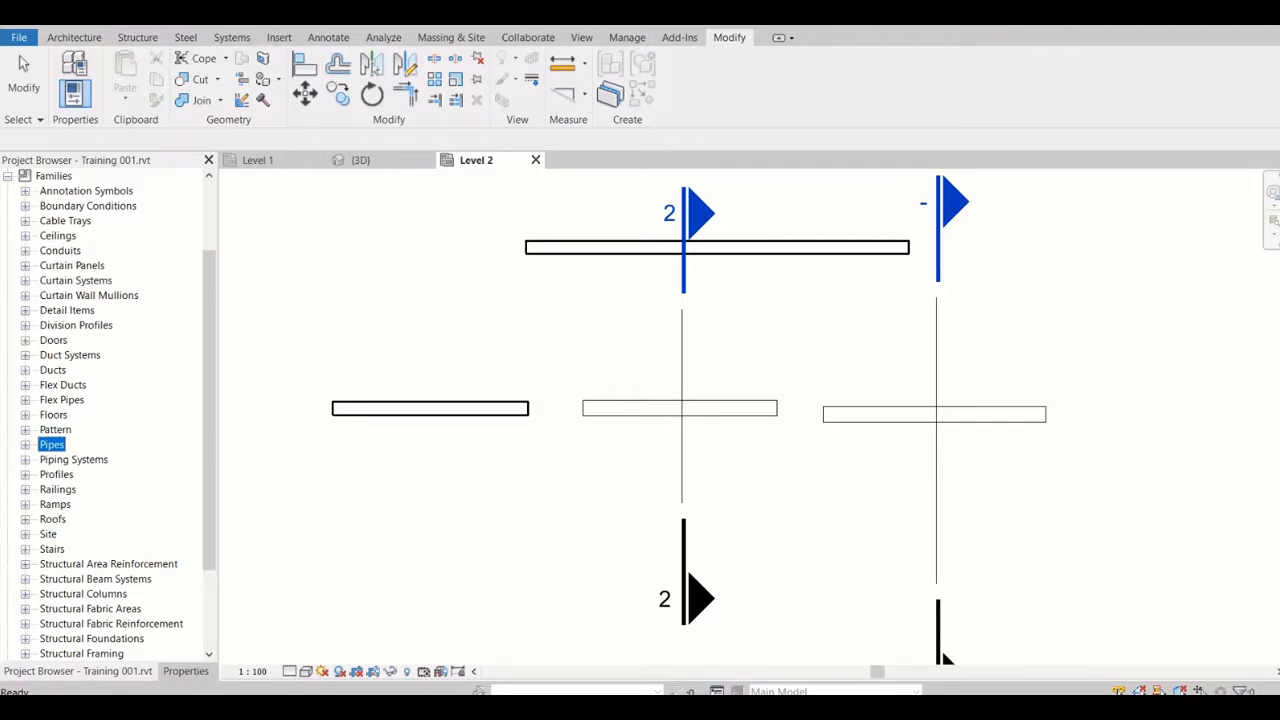
Examine the Walls family category and its Basic Wall types, and collapse the category again
key("w")
key("Right")
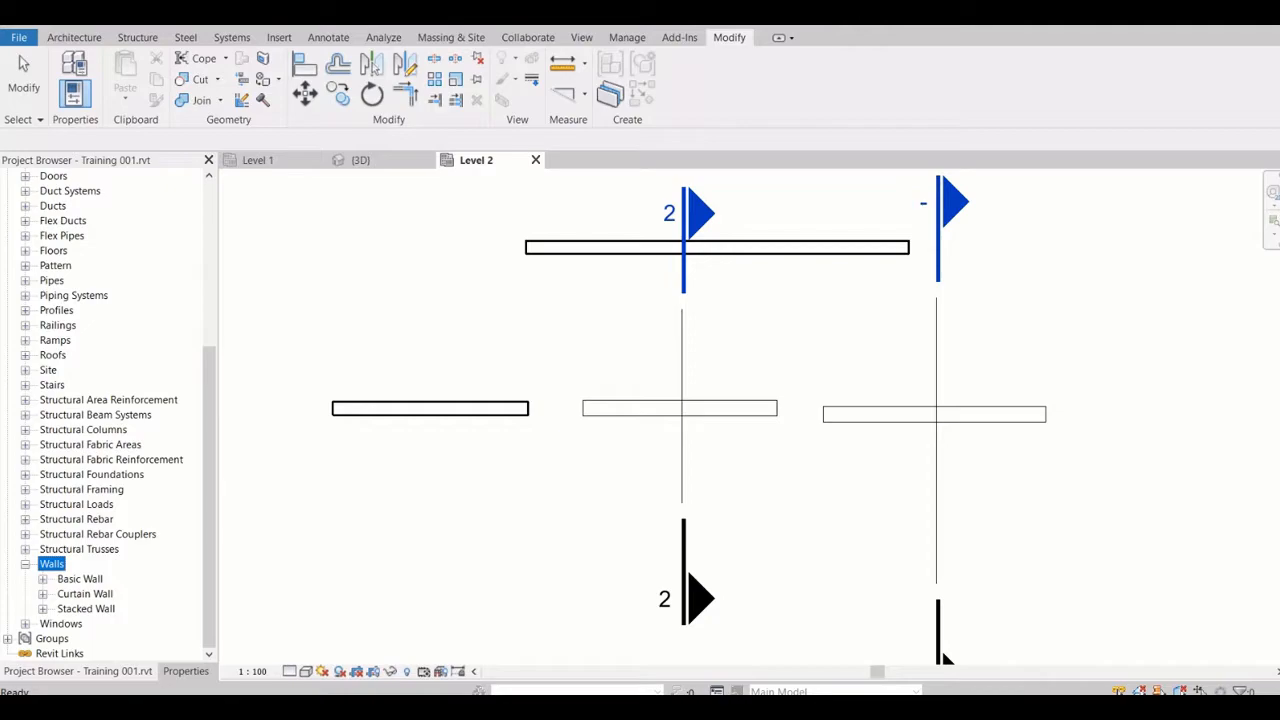
key("Down")
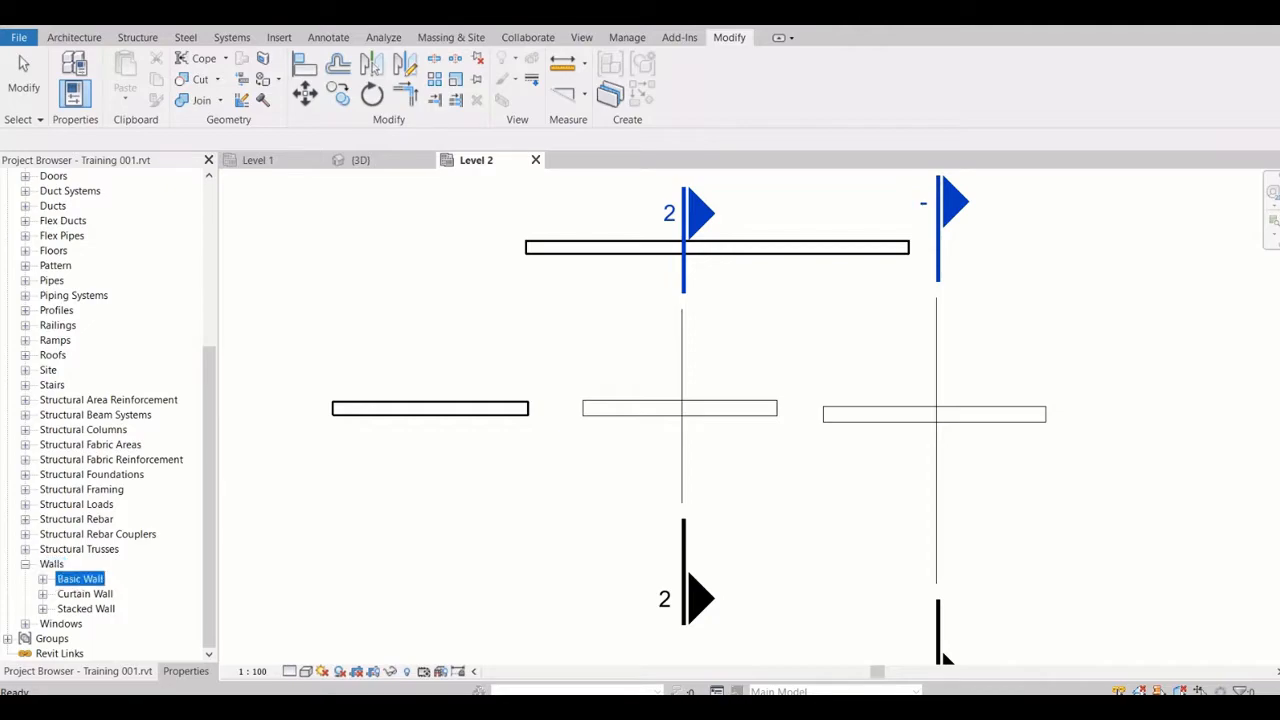
key("Right")
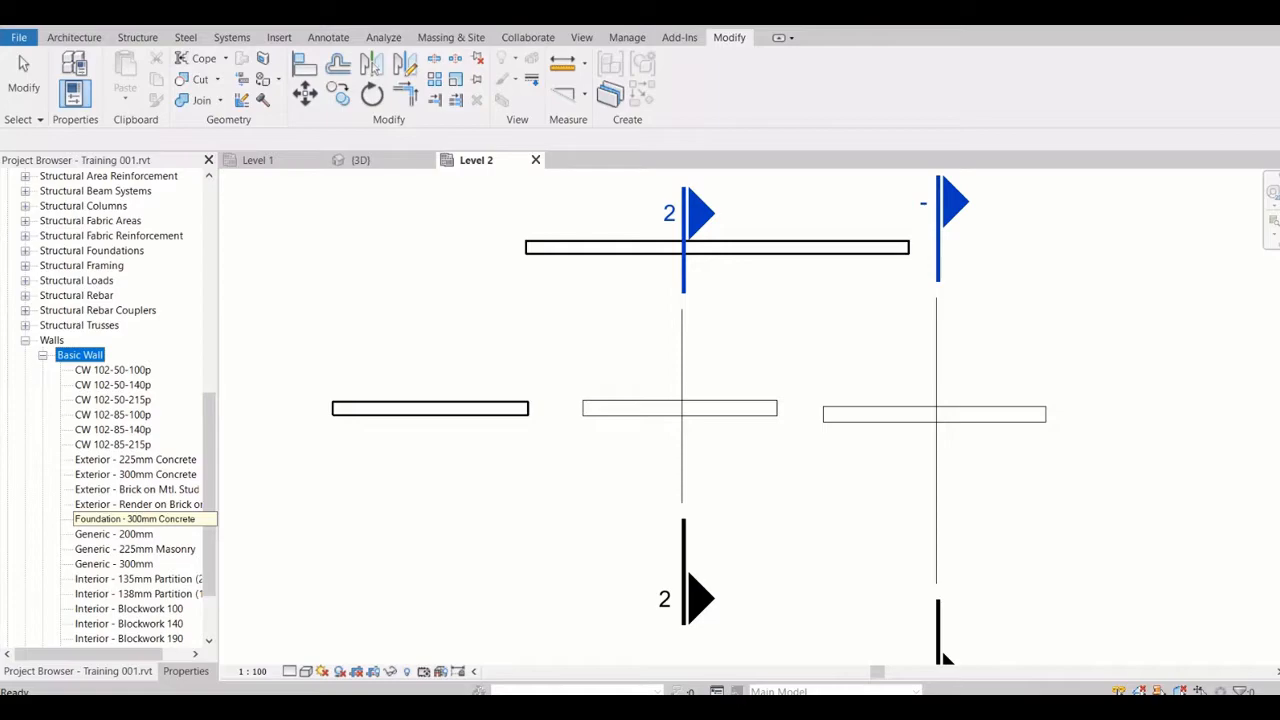
key("Left")
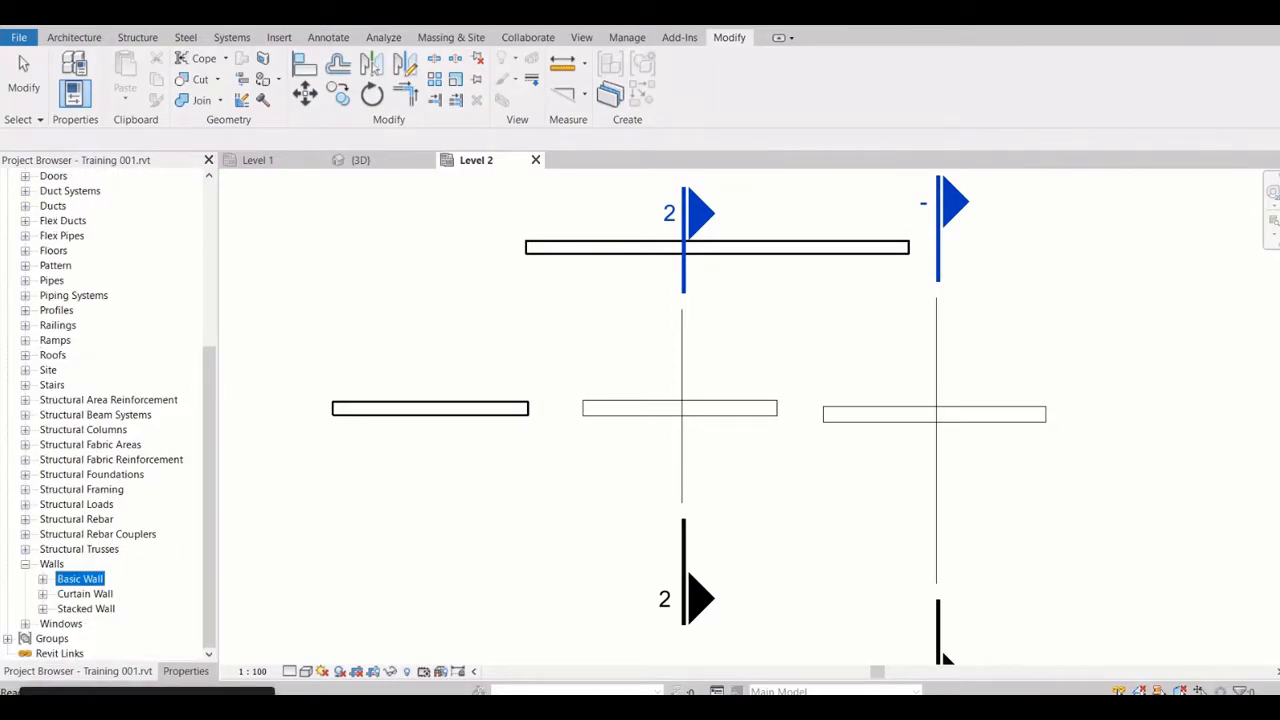
left_click(25, 564)
scroll(360, 374, "up", 4)
scroll(110, 415, "up", 5)
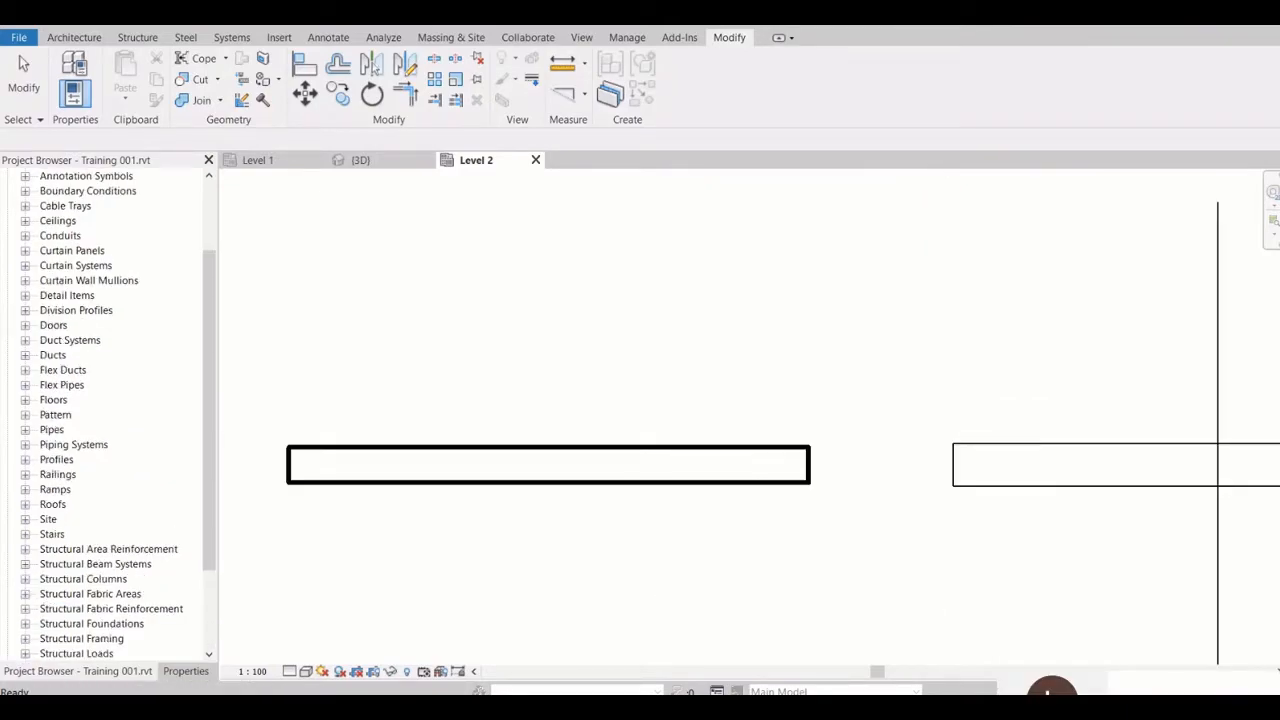
Examine the view properties of the Level 2 structural plan from Graphics down to Phasing
left_click(186, 671)
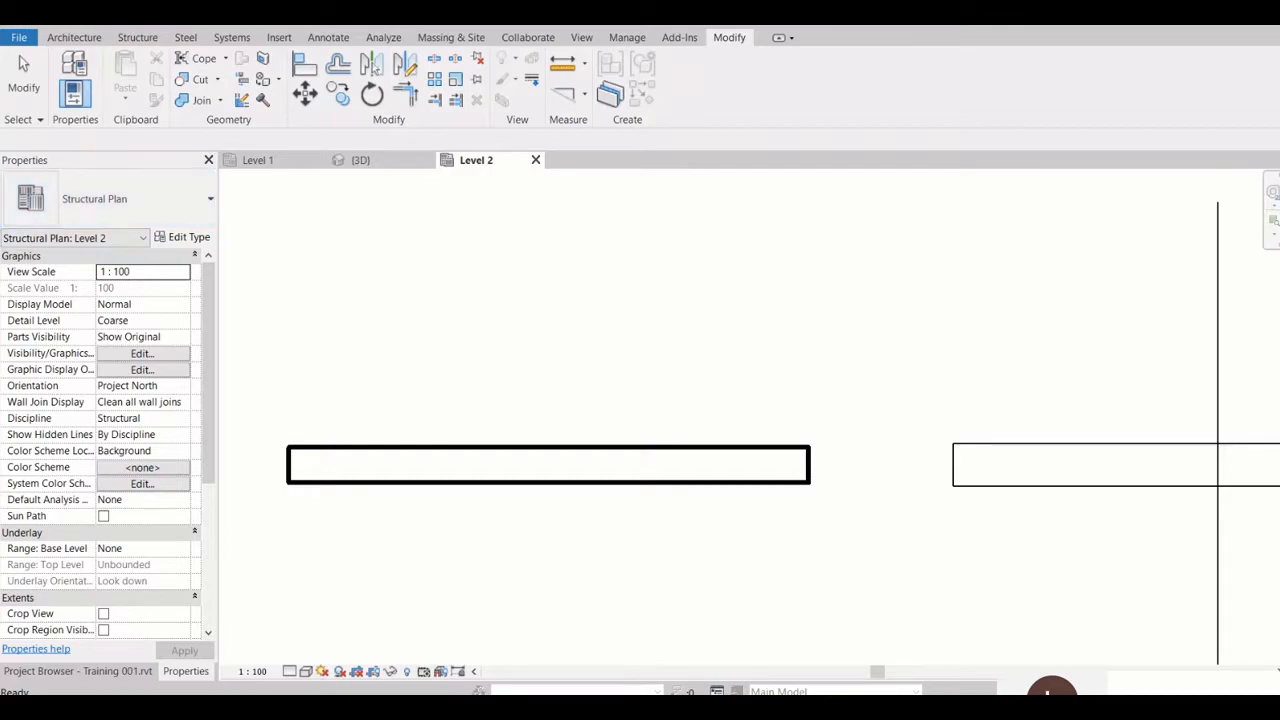
scroll(100, 440, "down", 4)
scroll(100, 440, "down", 2)
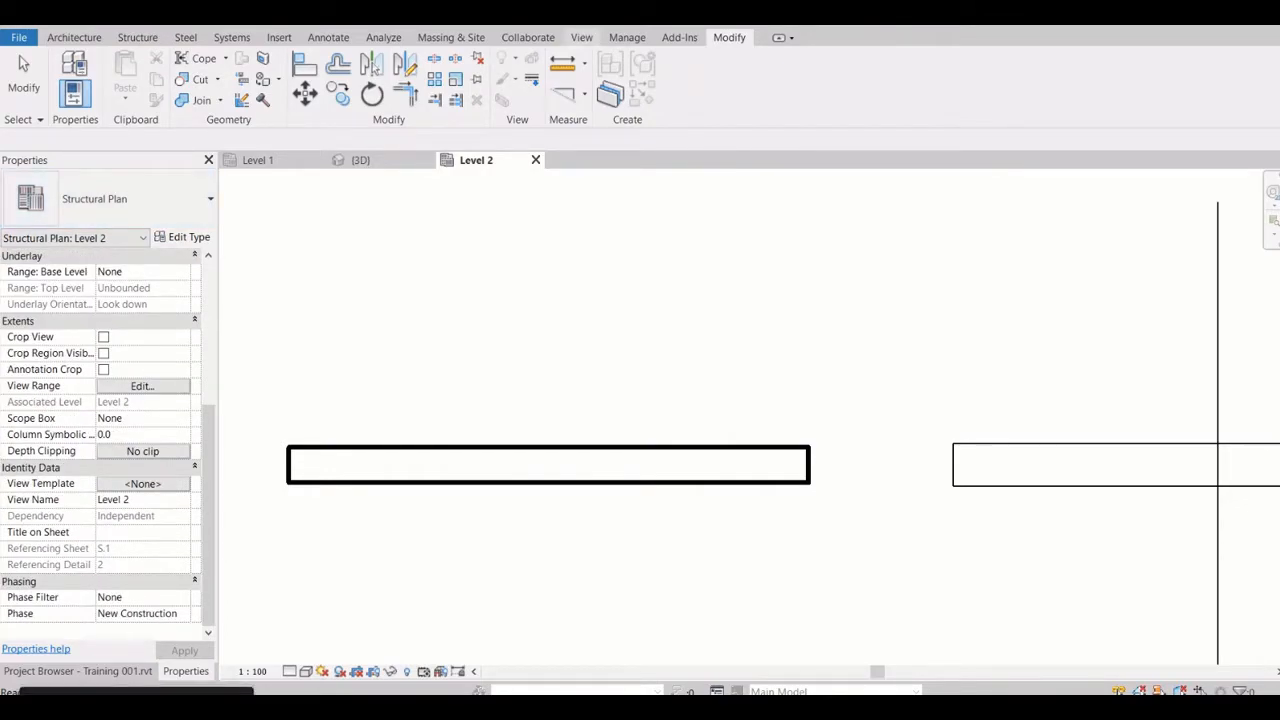
Examine the list of user interface elements that can be shown or hidden
left_click(581, 37)
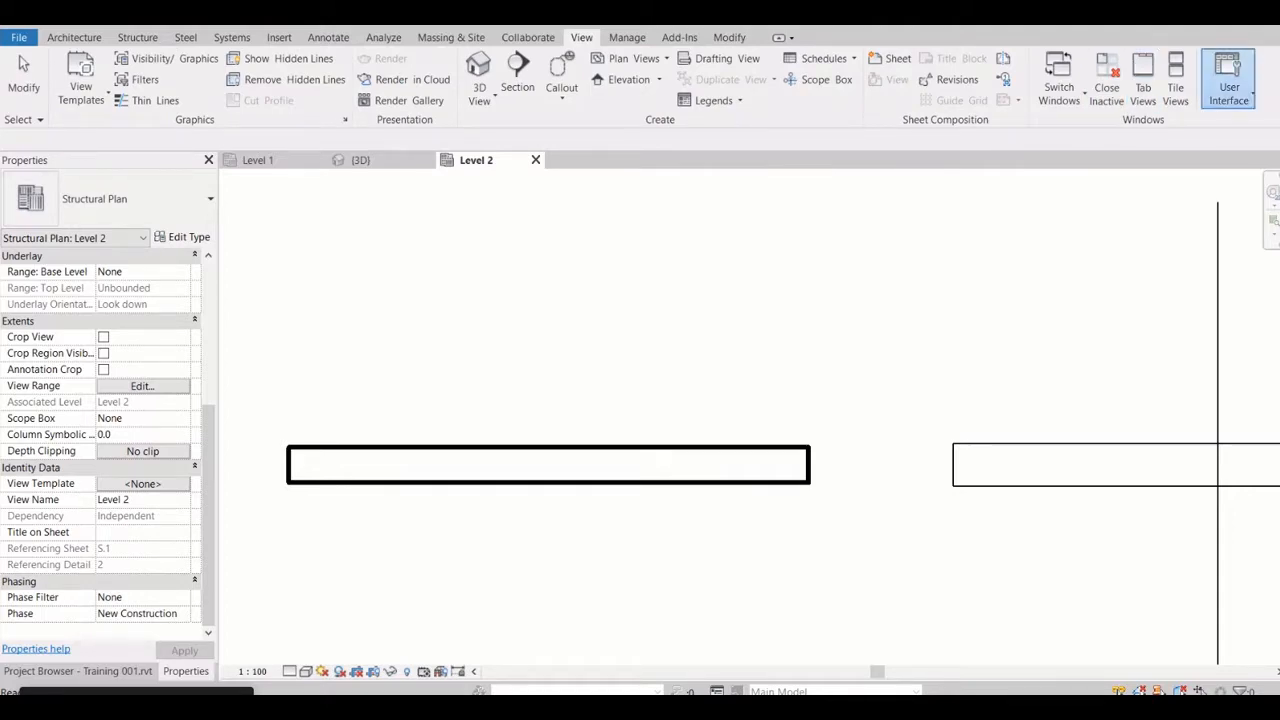
left_click(1229, 80)
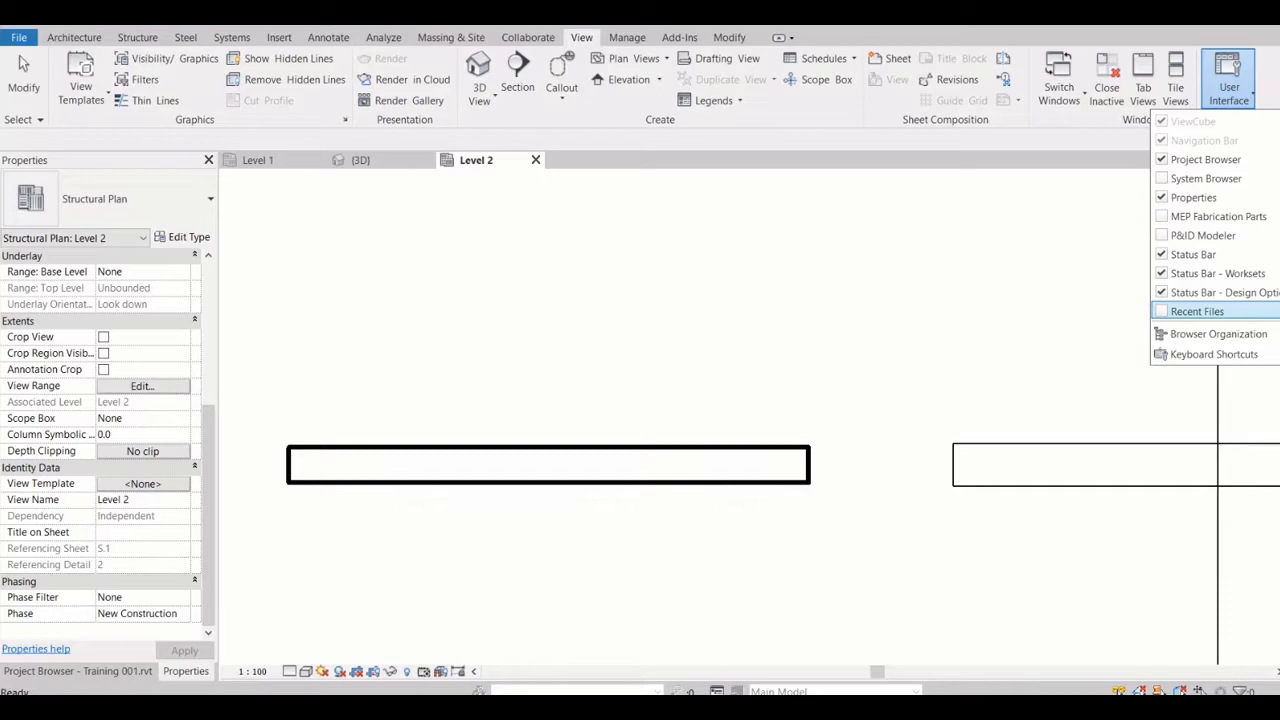
left_click(1228, 80)
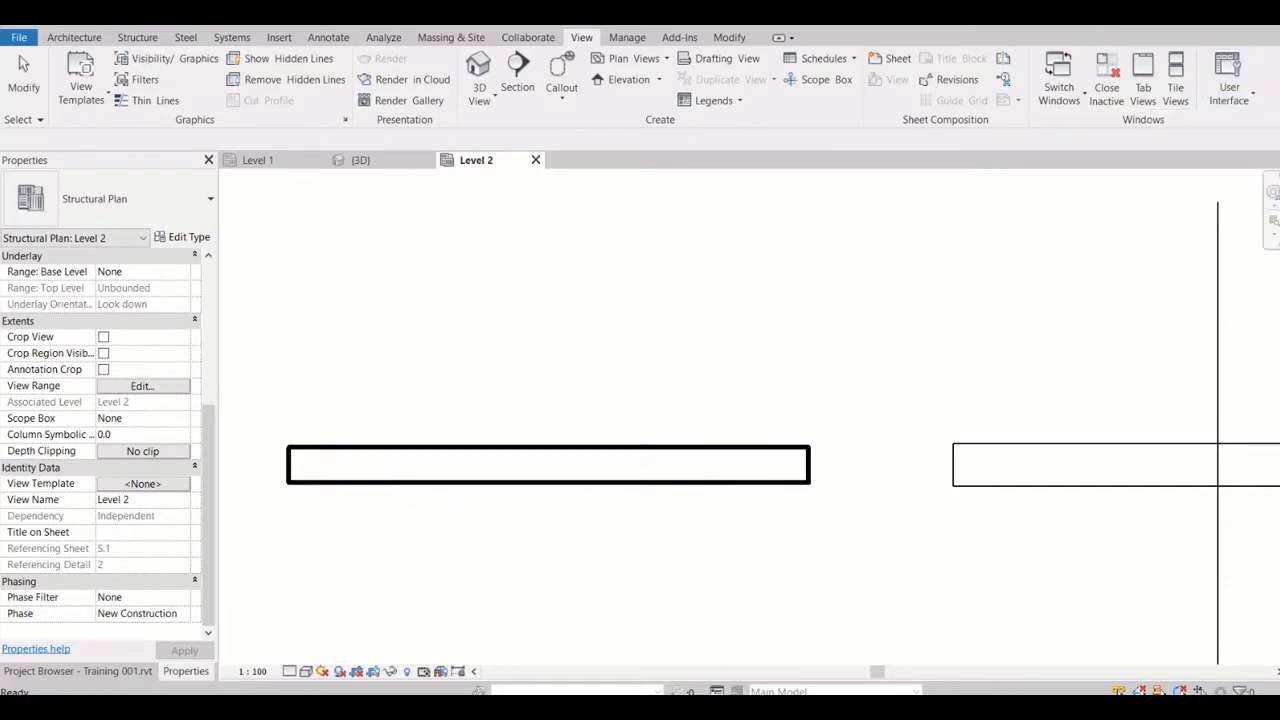
Close the Properties palette and restore it from the list of user interface elements
left_click(208, 160)
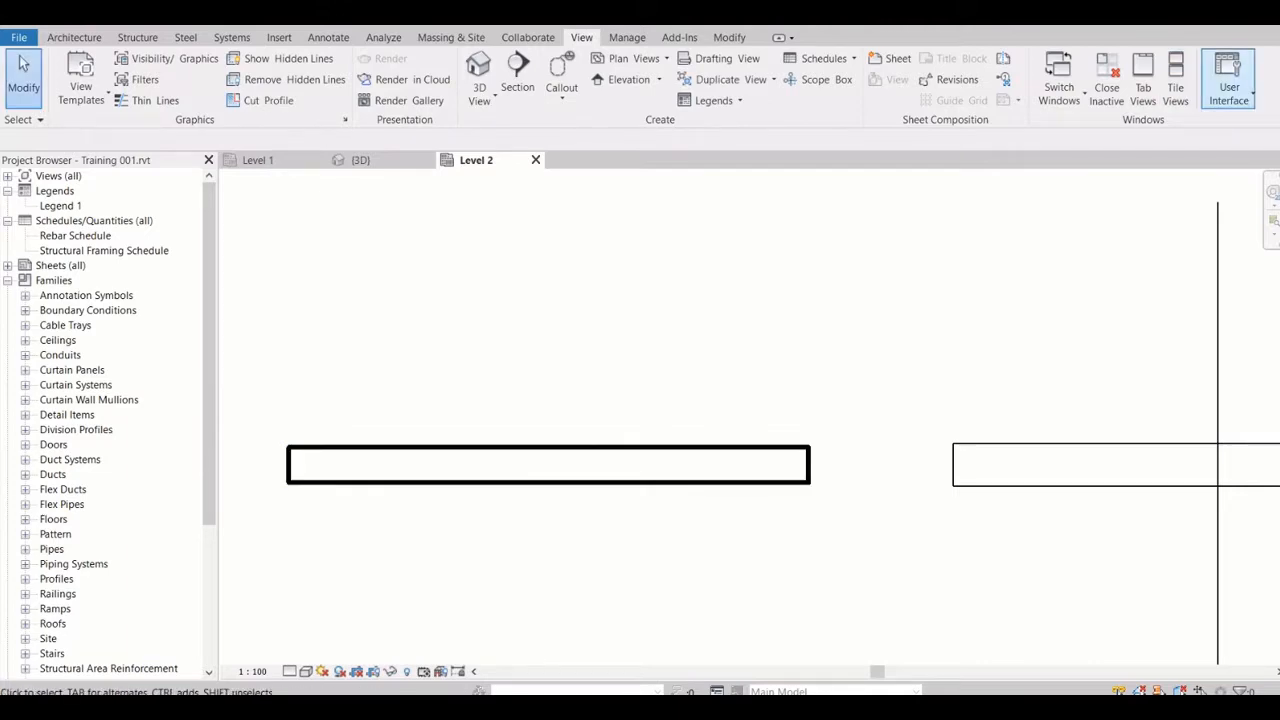
left_click(1228, 80)
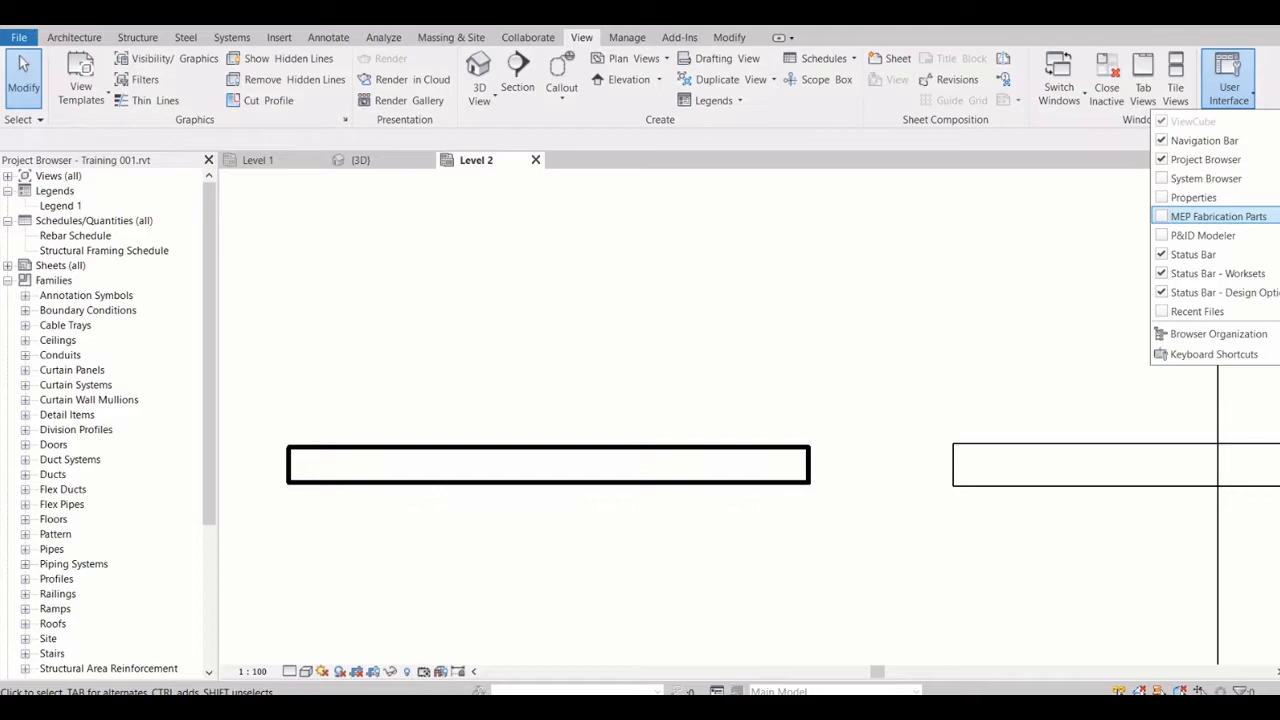
left_click(1193, 197)
Float the combined Properties and Project Browser palette over the plan, bring the Project Browser forward, and dock the palette beside the drawing area again
left_click_drag(24, 160, 458, 252)
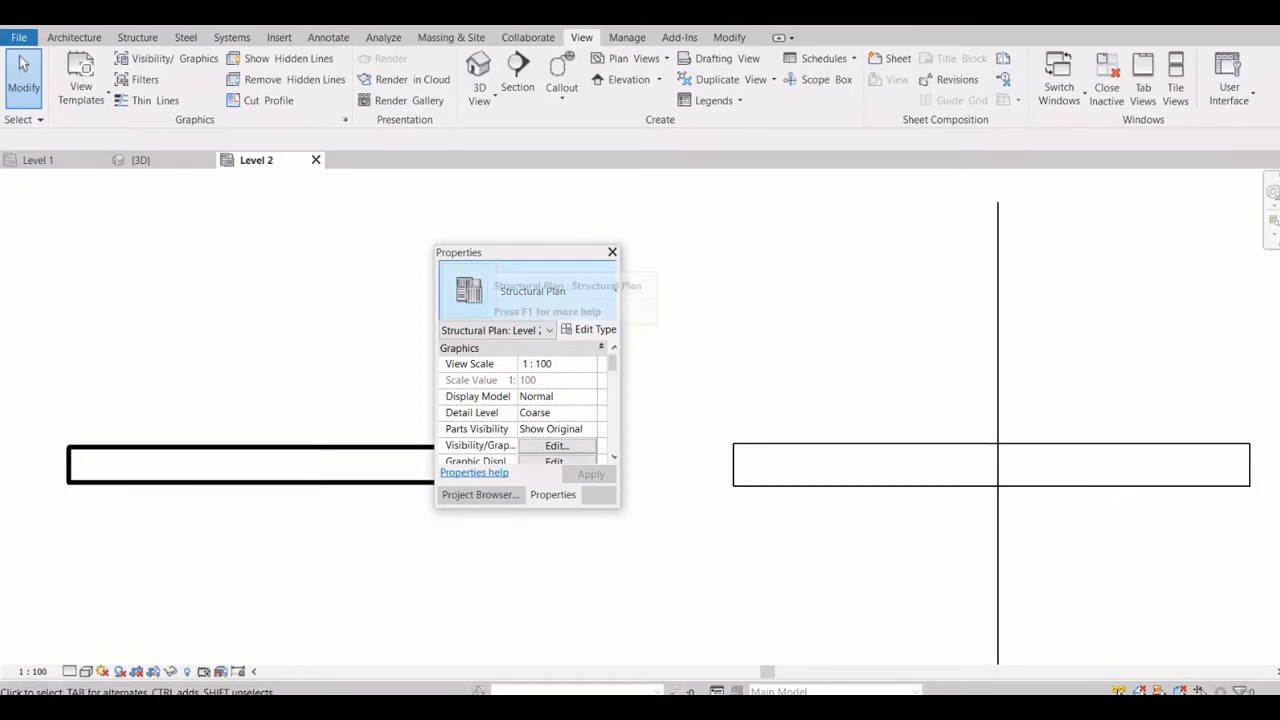
left_click(480, 495)
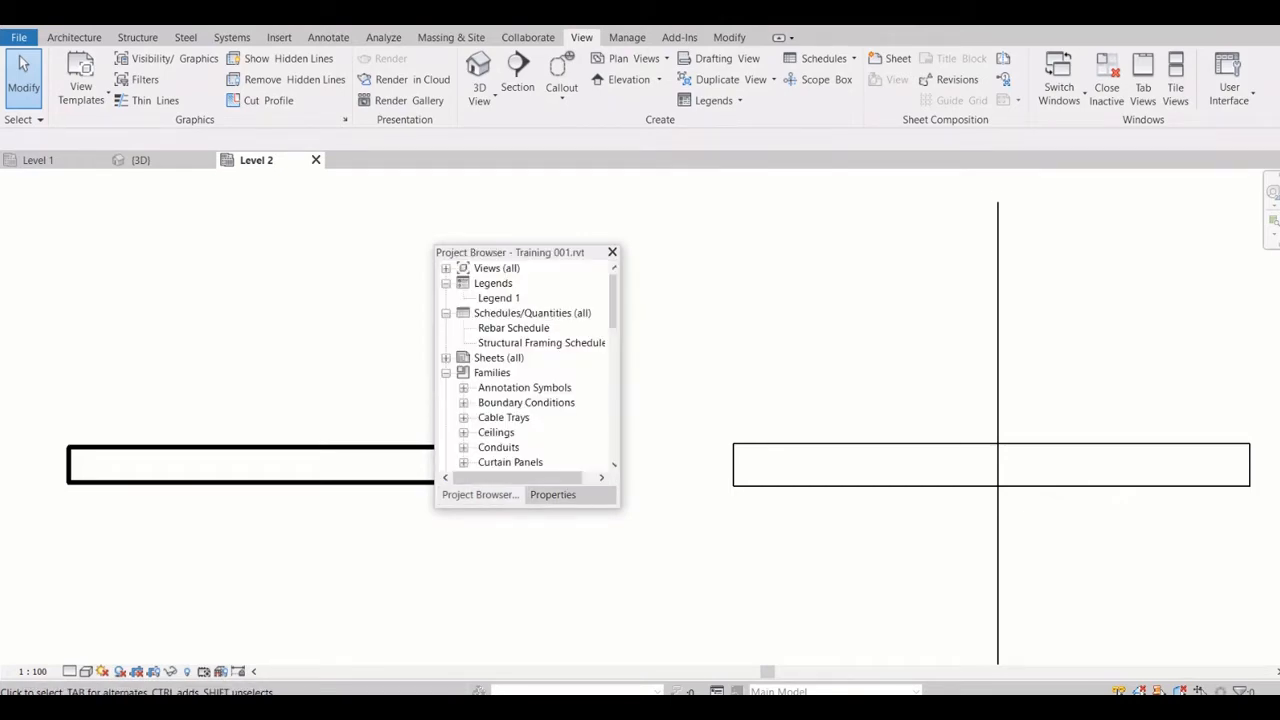
left_click_drag(510, 253, 5, 265)
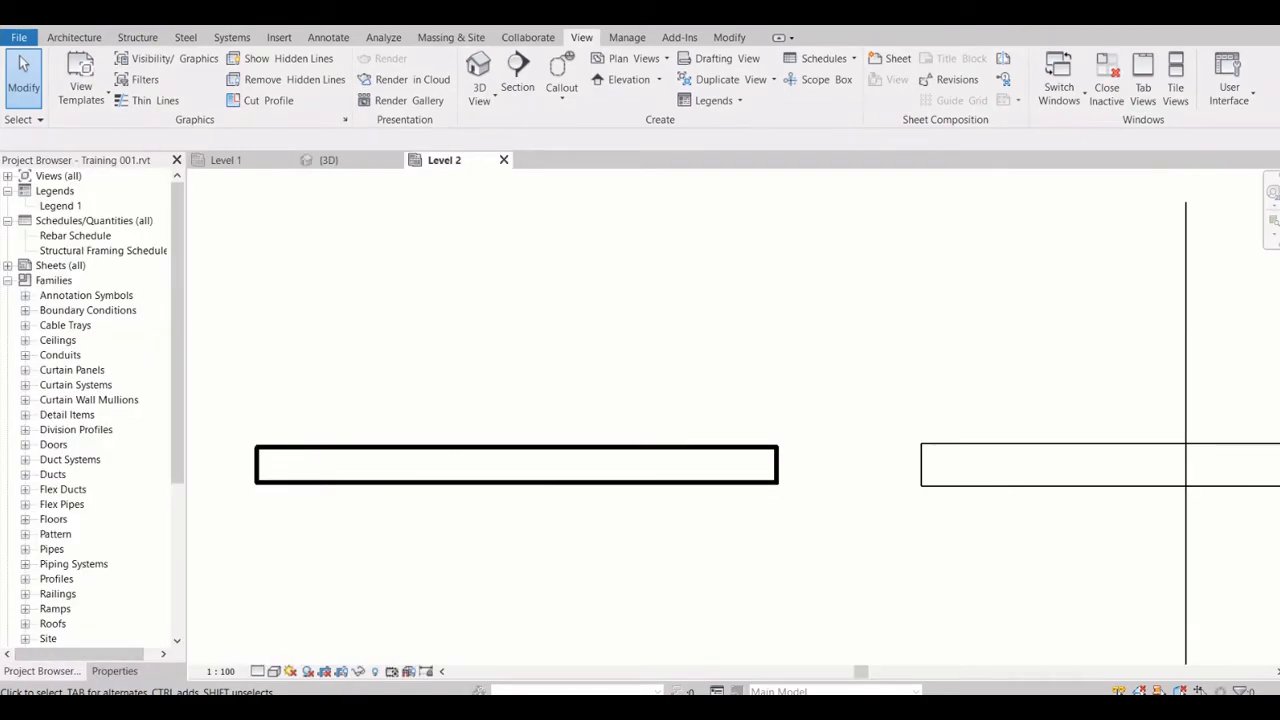
Compare the Level 2 view properties with the Project Browser by alternating between the two palettes, ending on the Project Browser
left_click(114, 671)
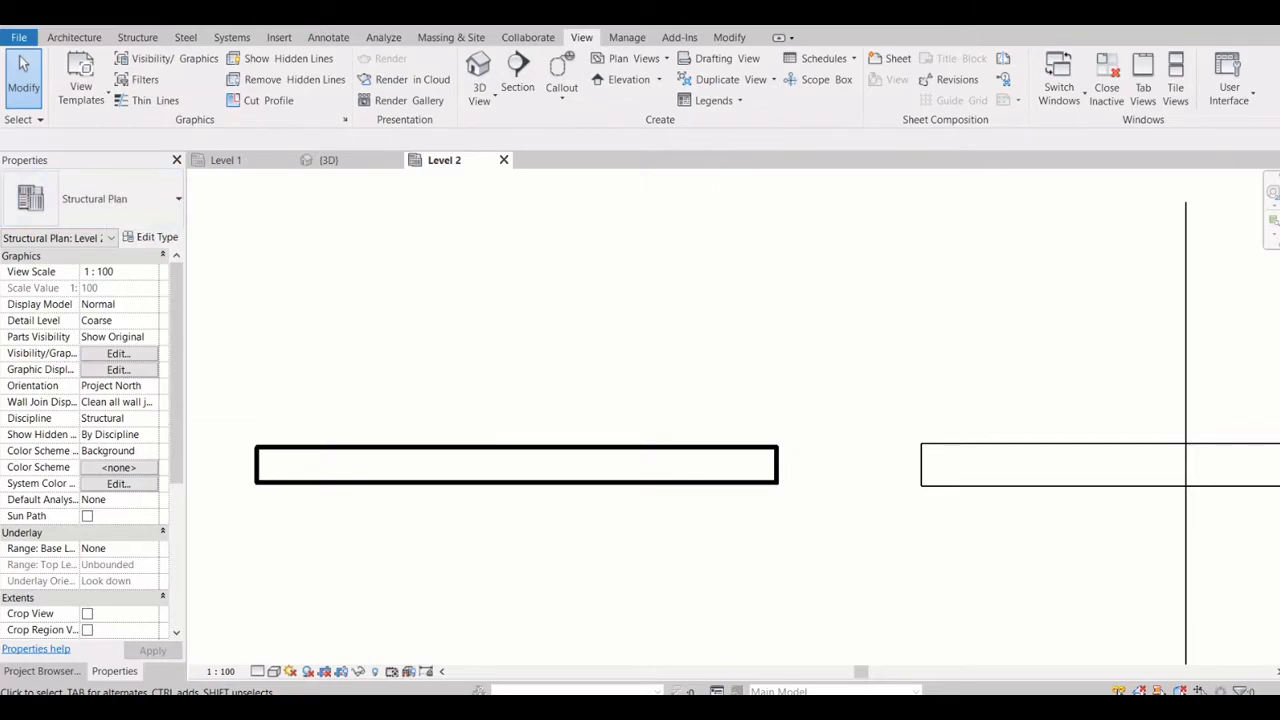
left_click(42, 672)
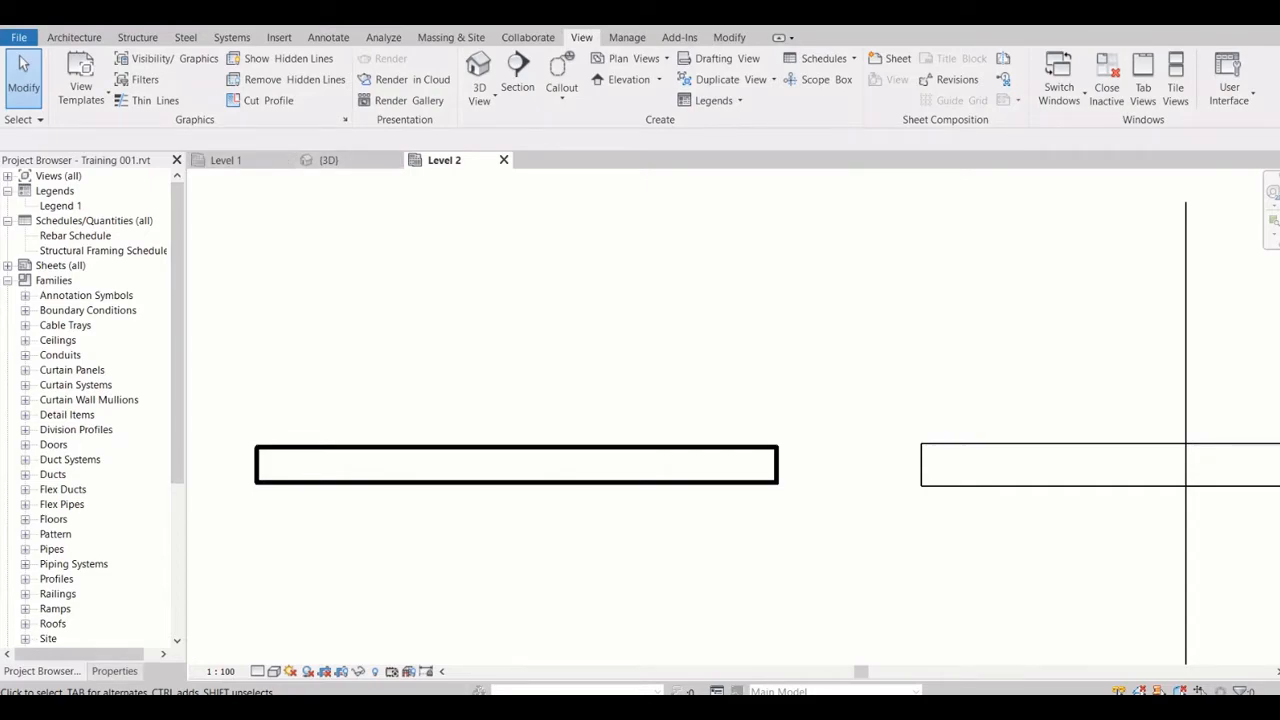
left_click(114, 671)
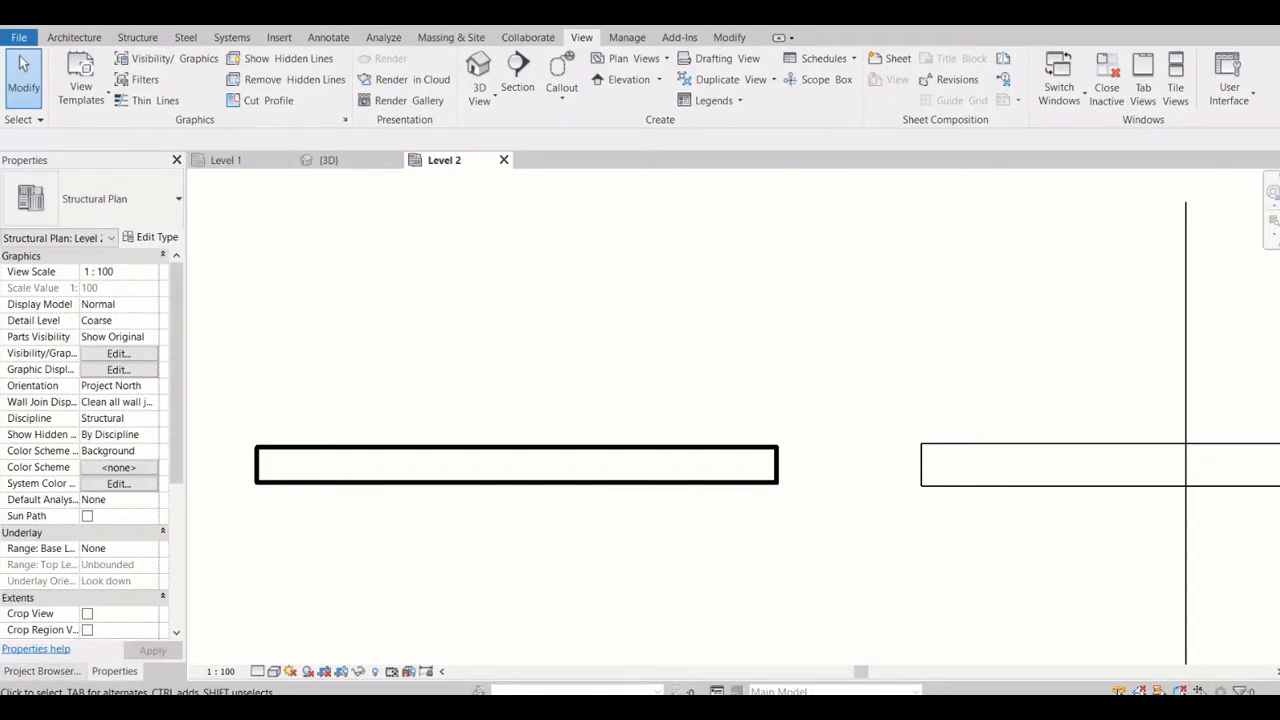
left_click(42, 671)
left_click(114, 671)
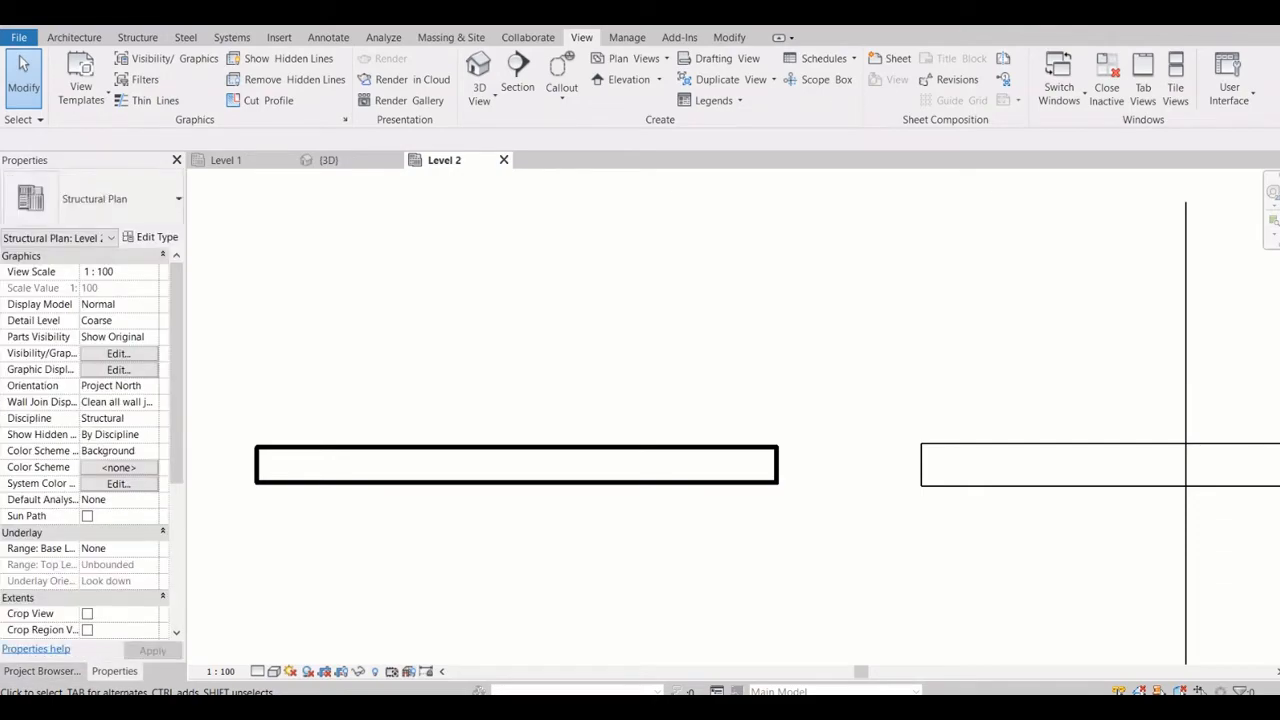
left_click(42, 671)
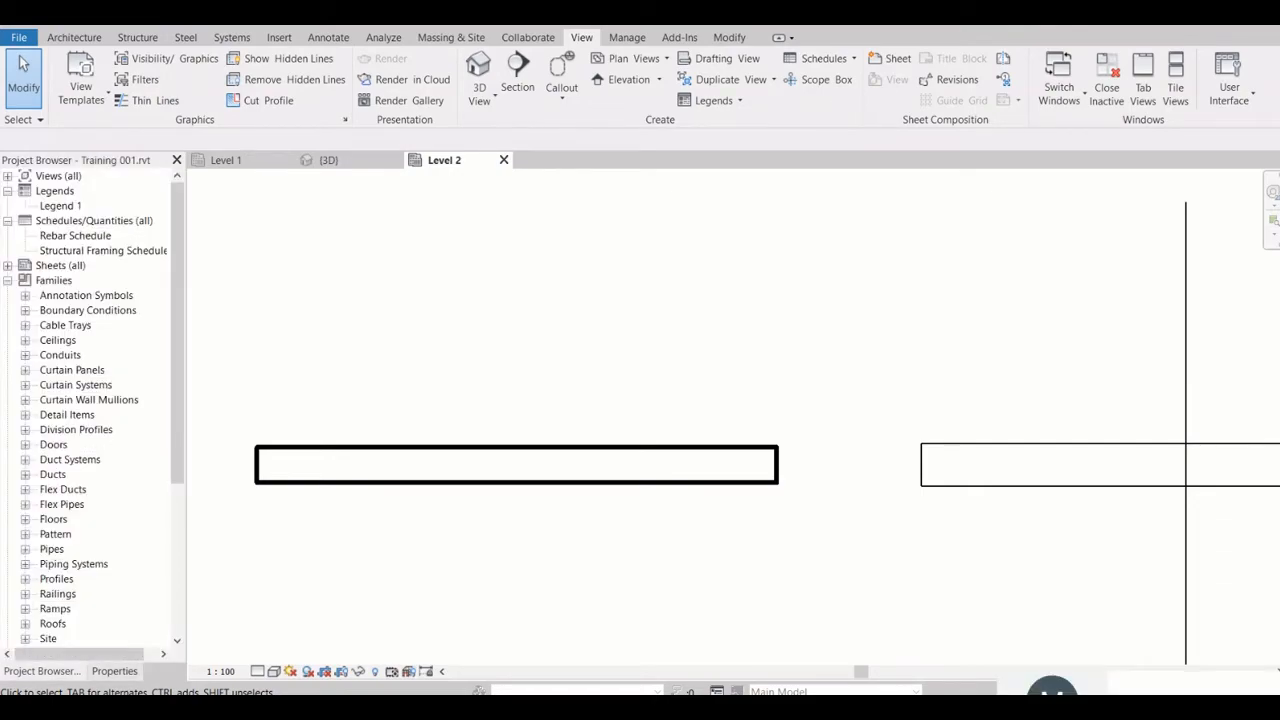
Show the Level 2 plan's Properties palette and set the view scale to 1:50
left_click(114, 671)
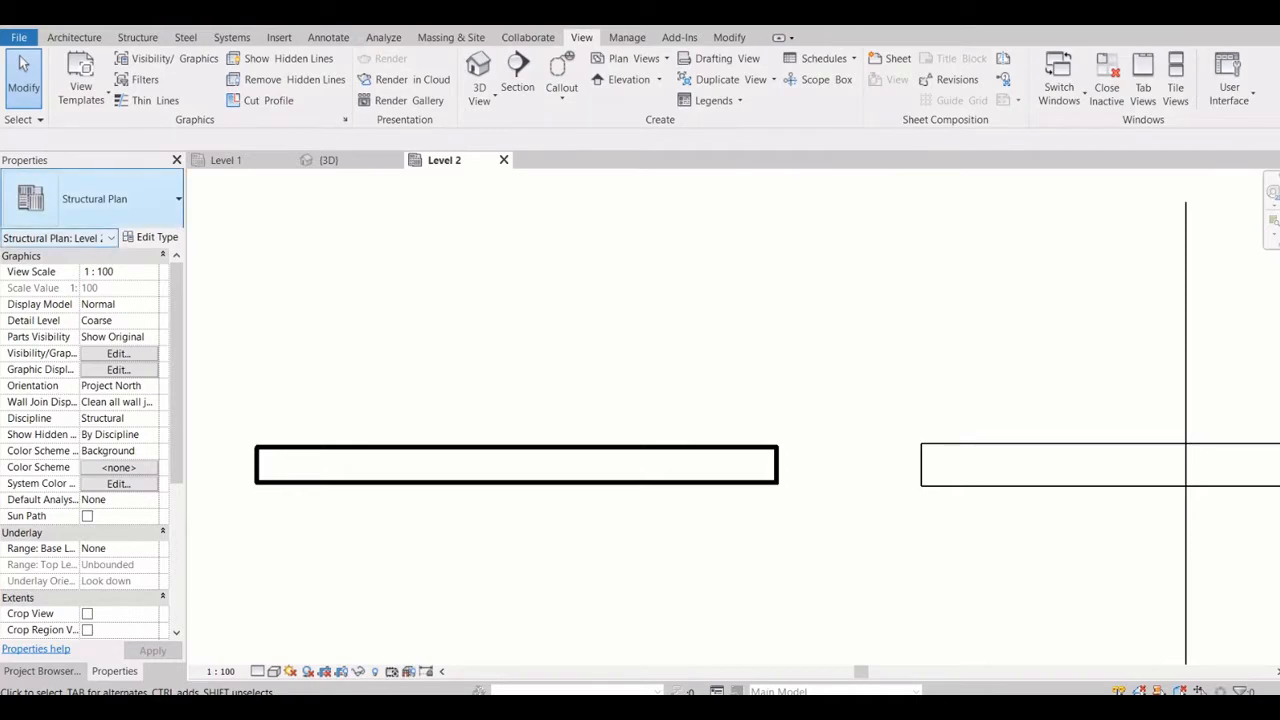
scroll(624, 275, "down", 3)
scroll(602, 320, "down", 4)
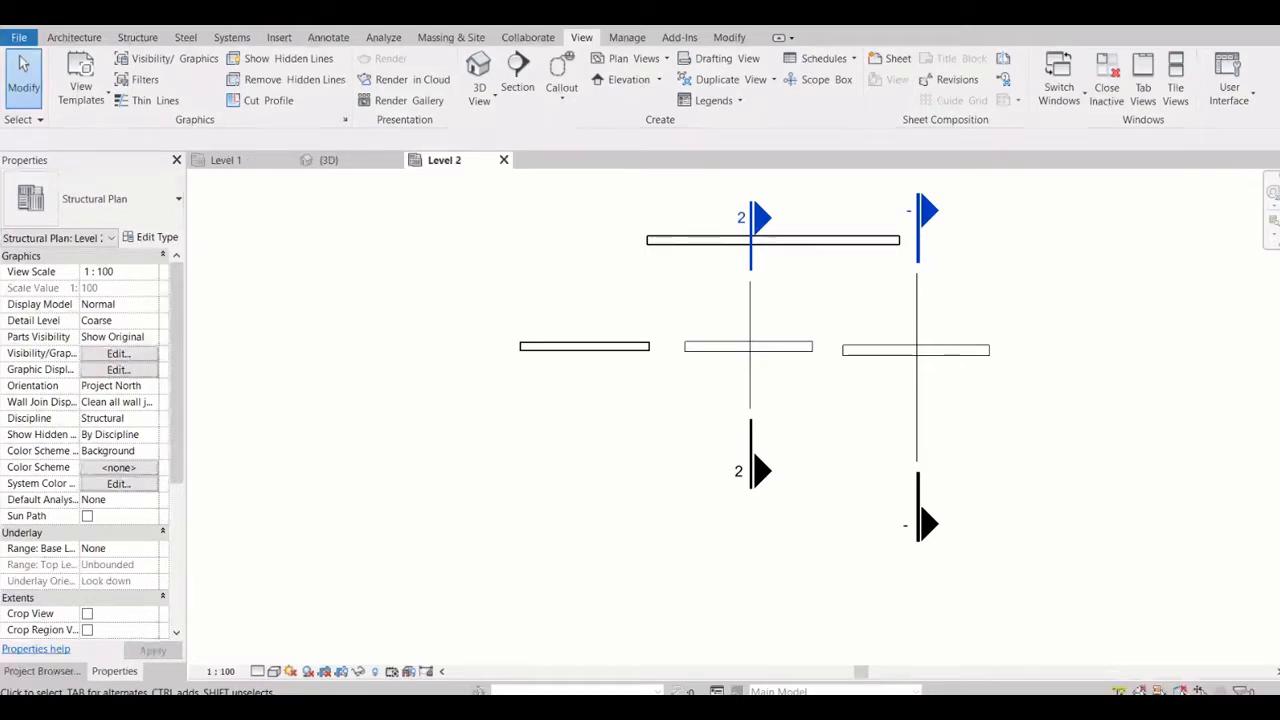
left_click(118, 272)
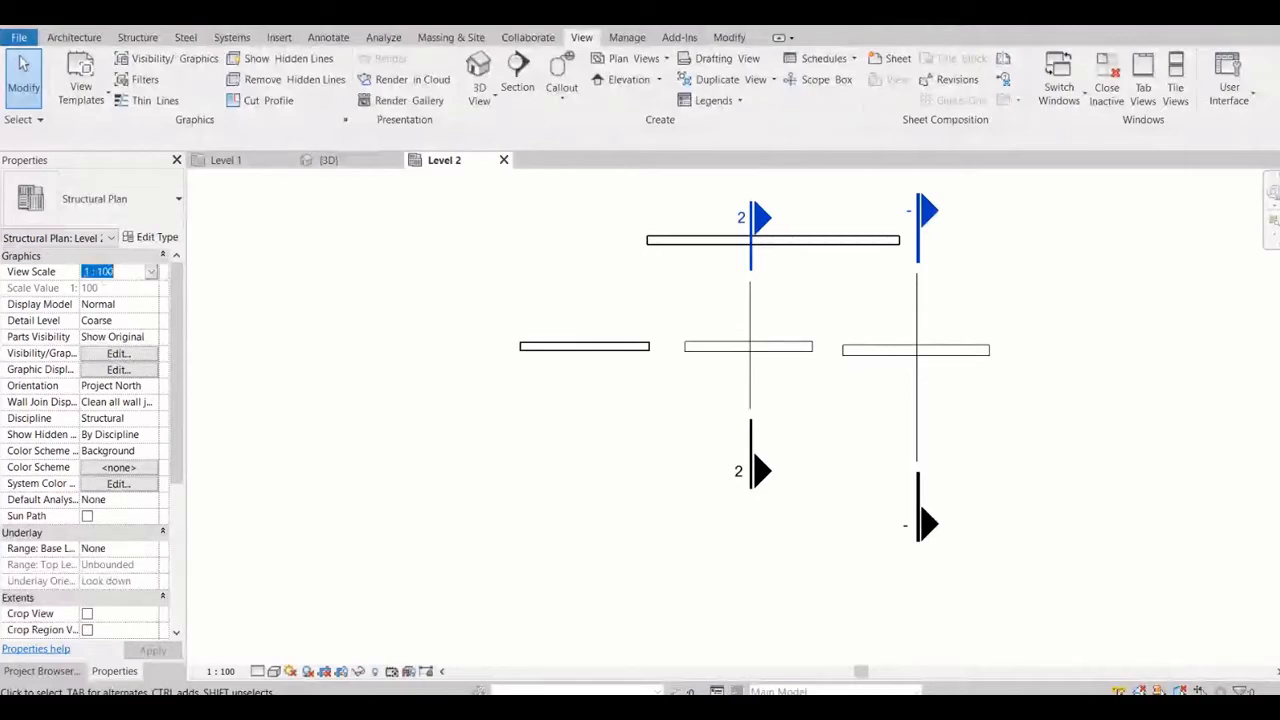
left_click(151, 272)
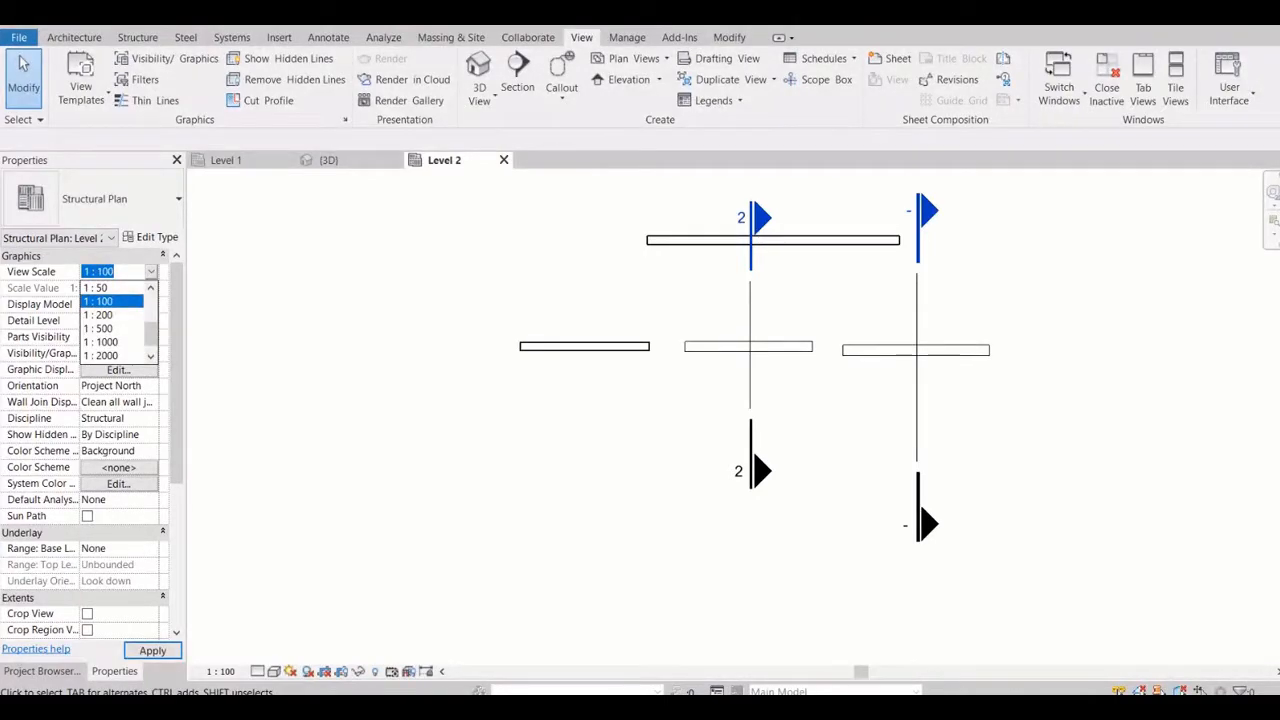
left_click(96, 288)
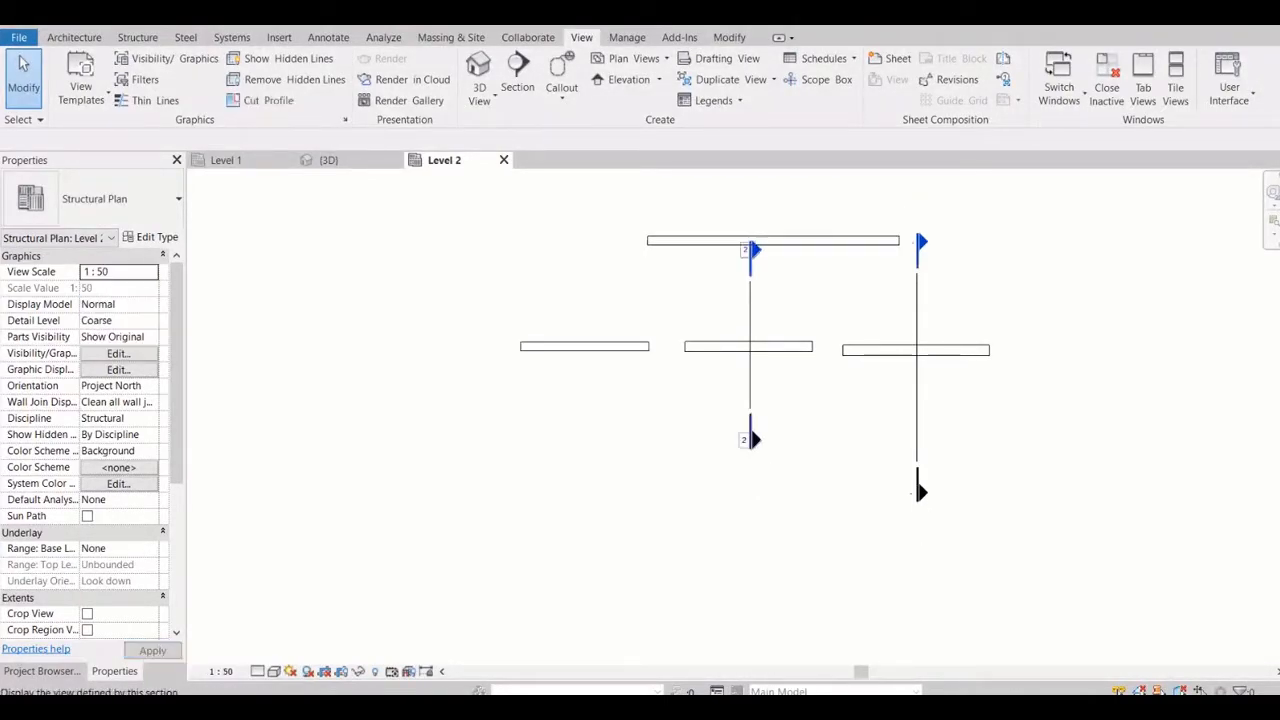
Set the Level 2 plan's view scale back to 1:100
left_click(151, 272)
left_click(151, 272)
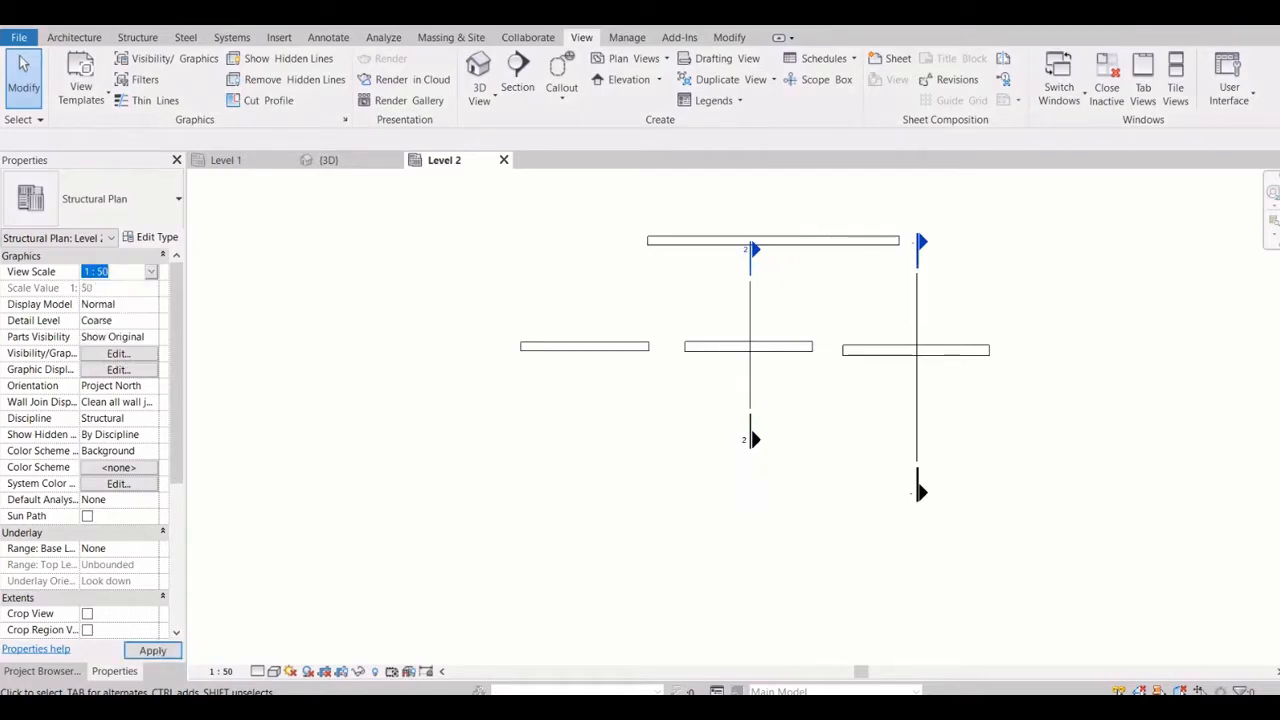
left_click(151, 272)
scroll(120, 323, "down", 1)
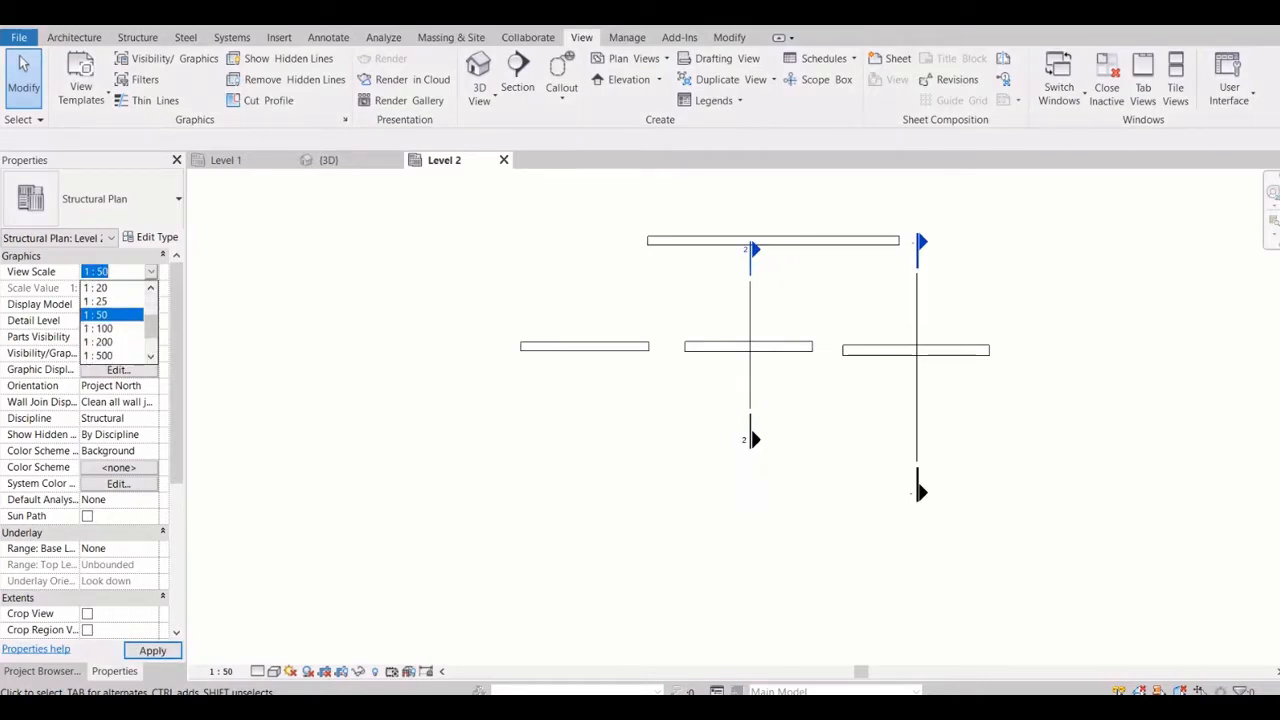
left_click(98, 336)
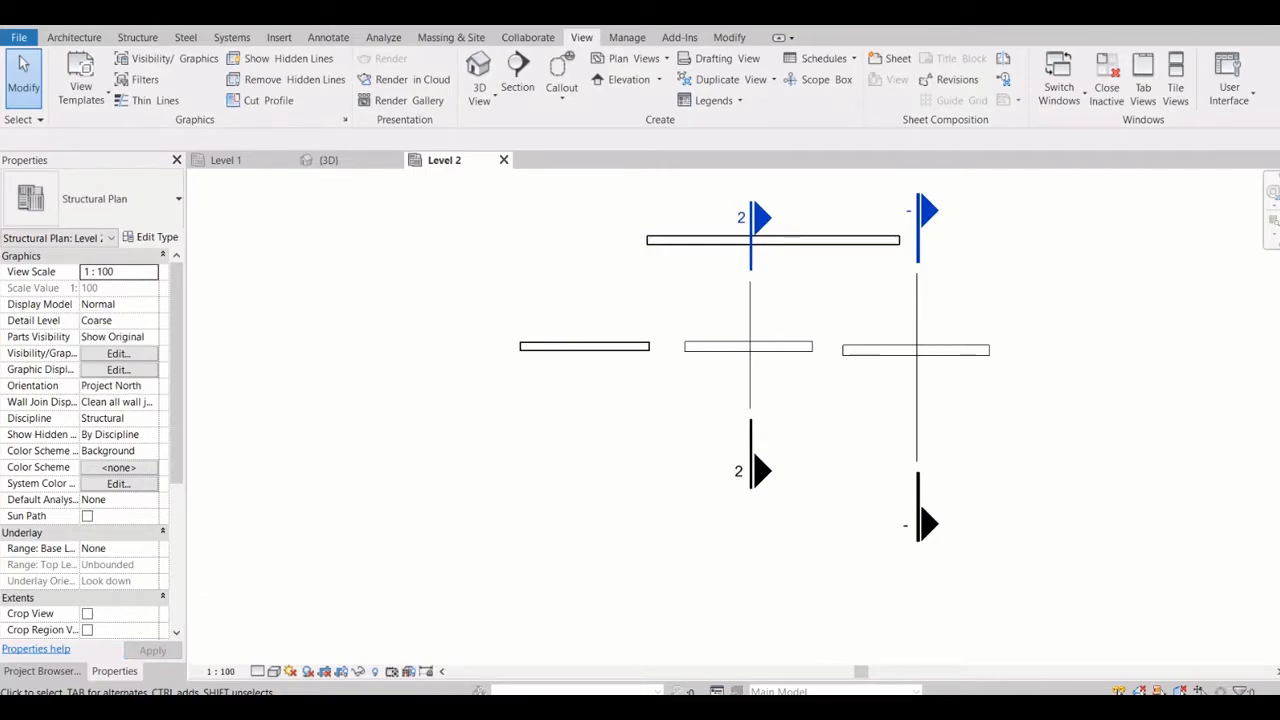
Examine the view scale options for the Level 2 plan without changing the scale
left_click(151, 272)
left_click(98, 356)
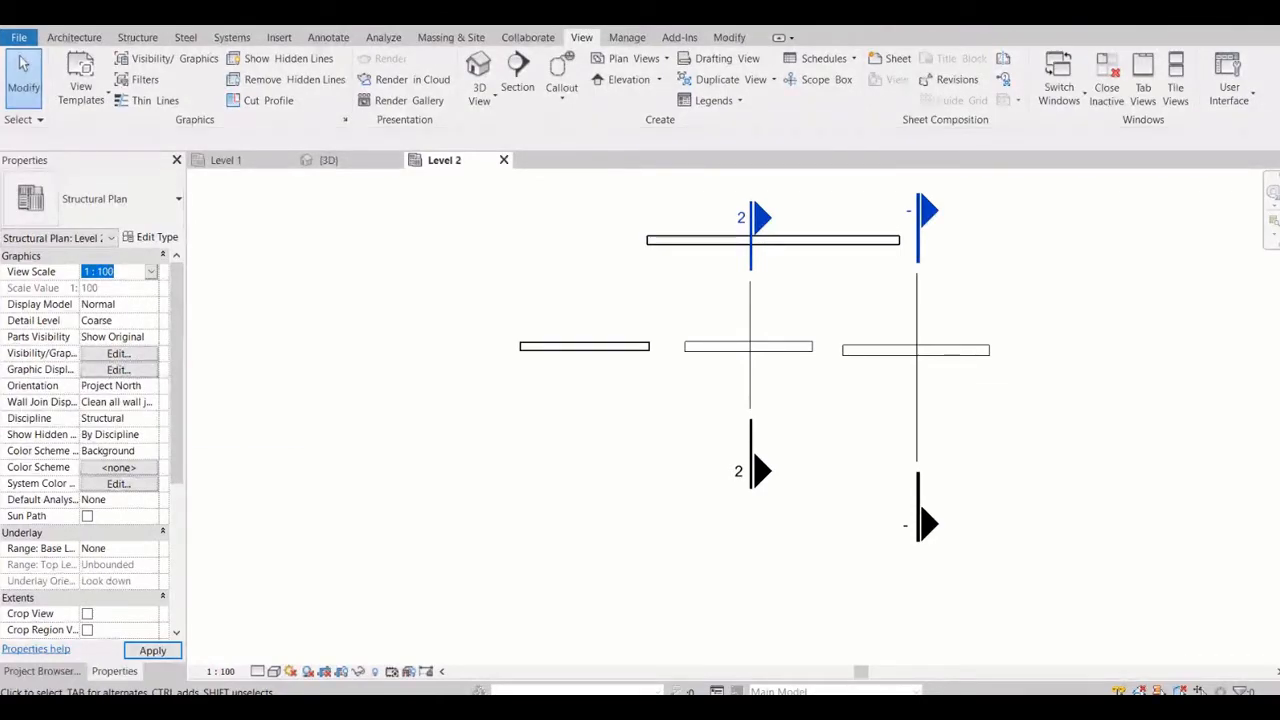
scroll(90, 440, "down", 5)
scroll(90, 440, "up", 5)
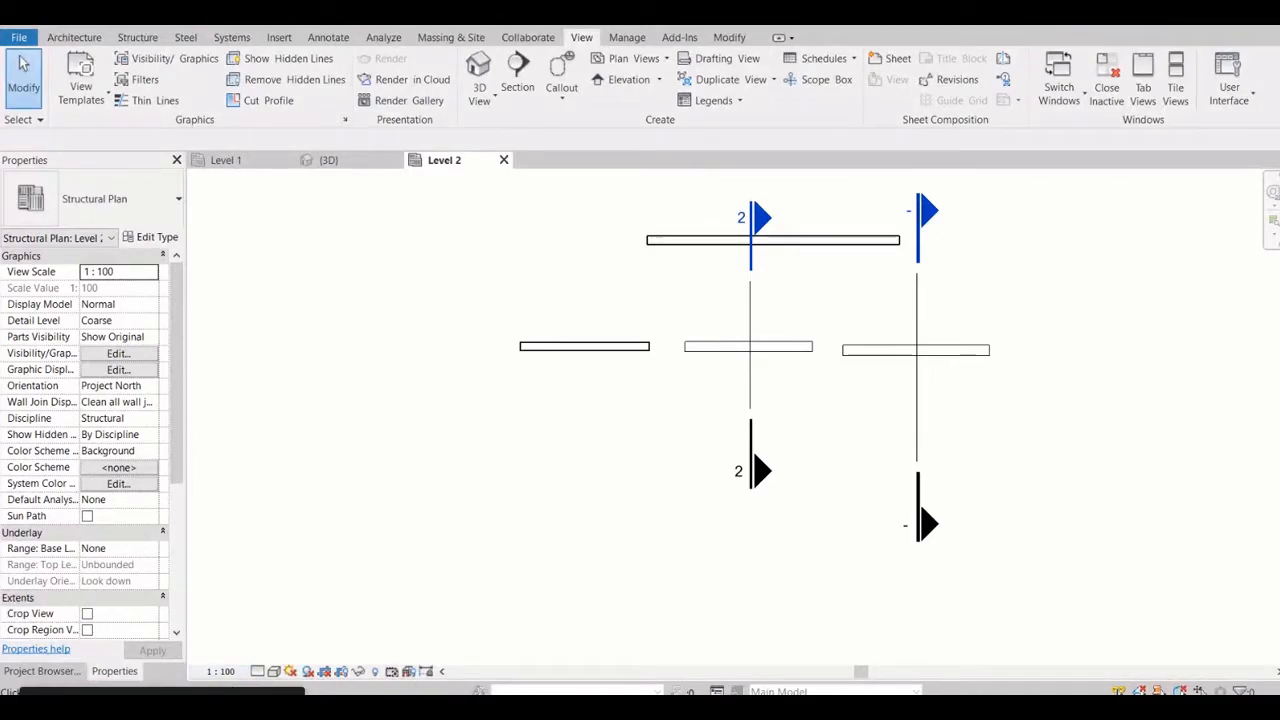
scroll(785, 318, "up", 3)
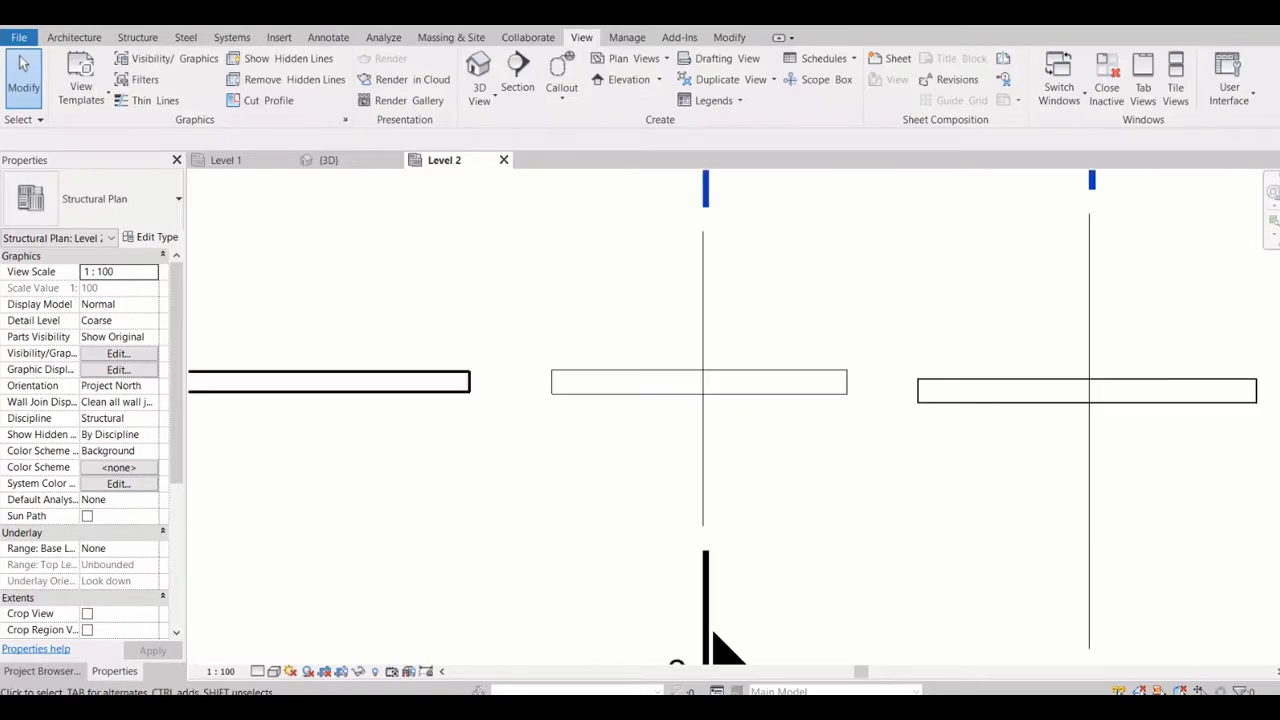
left_click(220, 671)
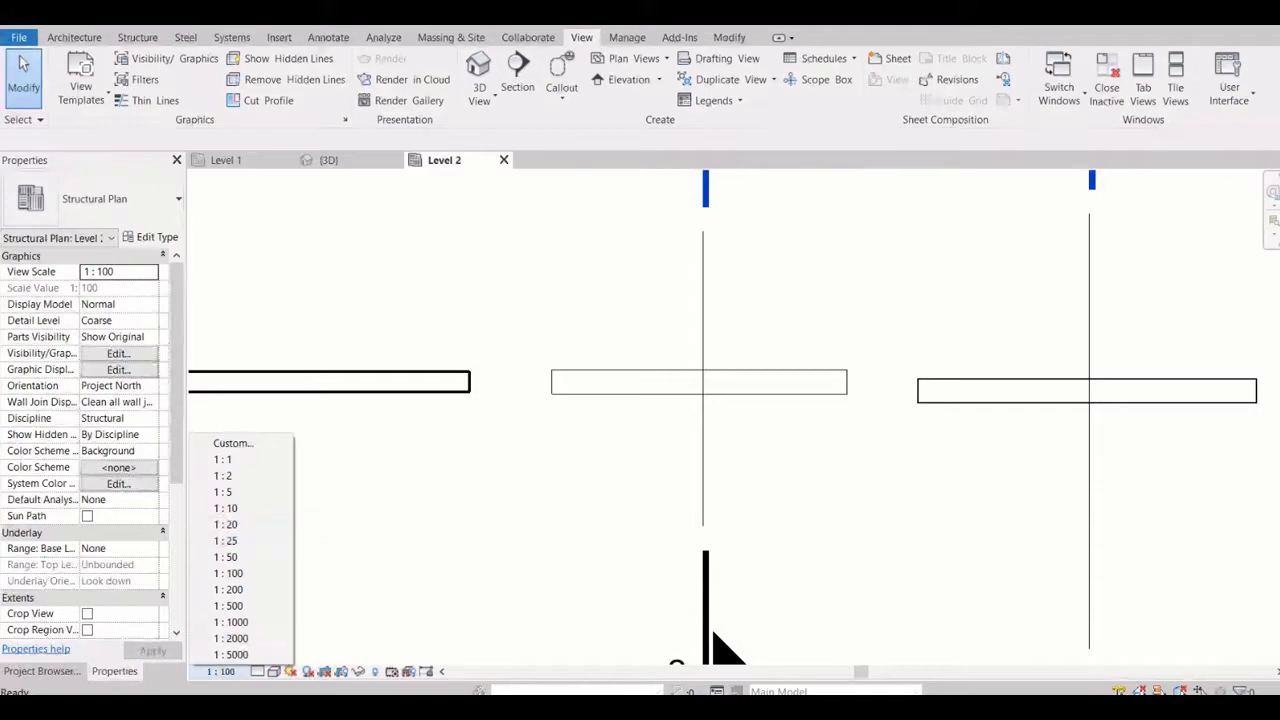
left_click(220, 671)
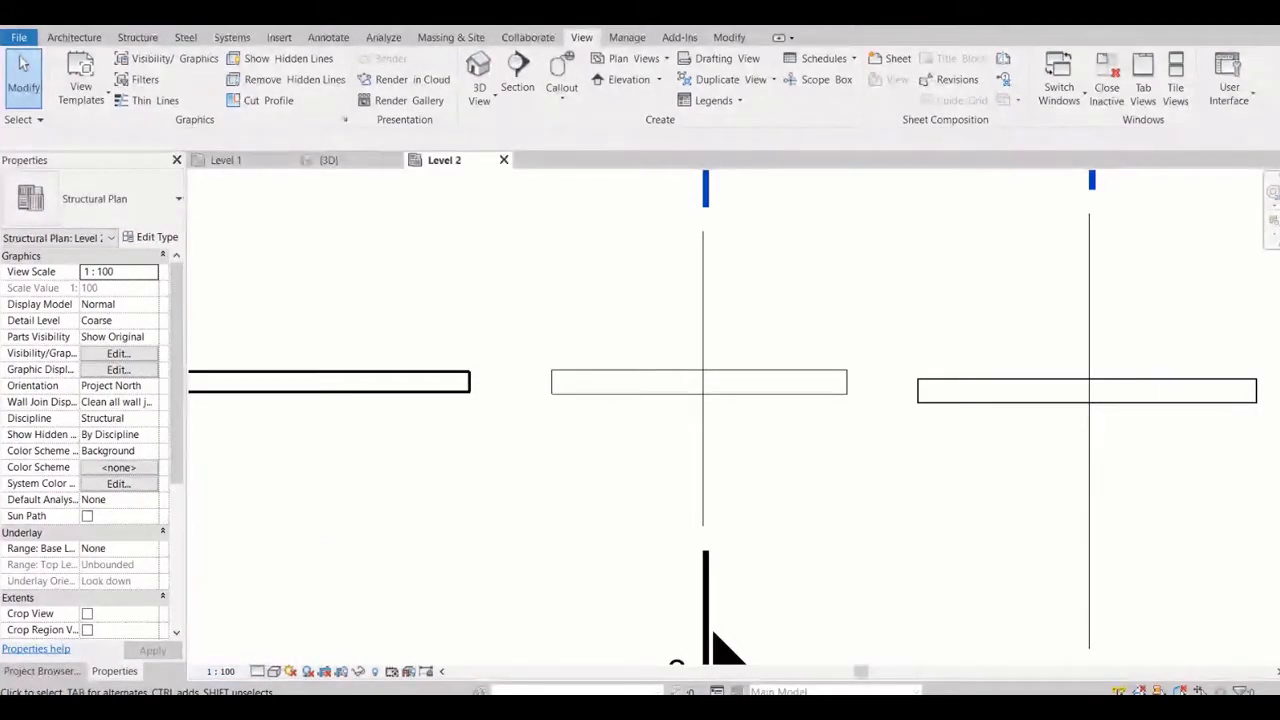
Set the Level 2 plan's detail level to Medium and compare how the beams are drawn
left_click(257, 671)
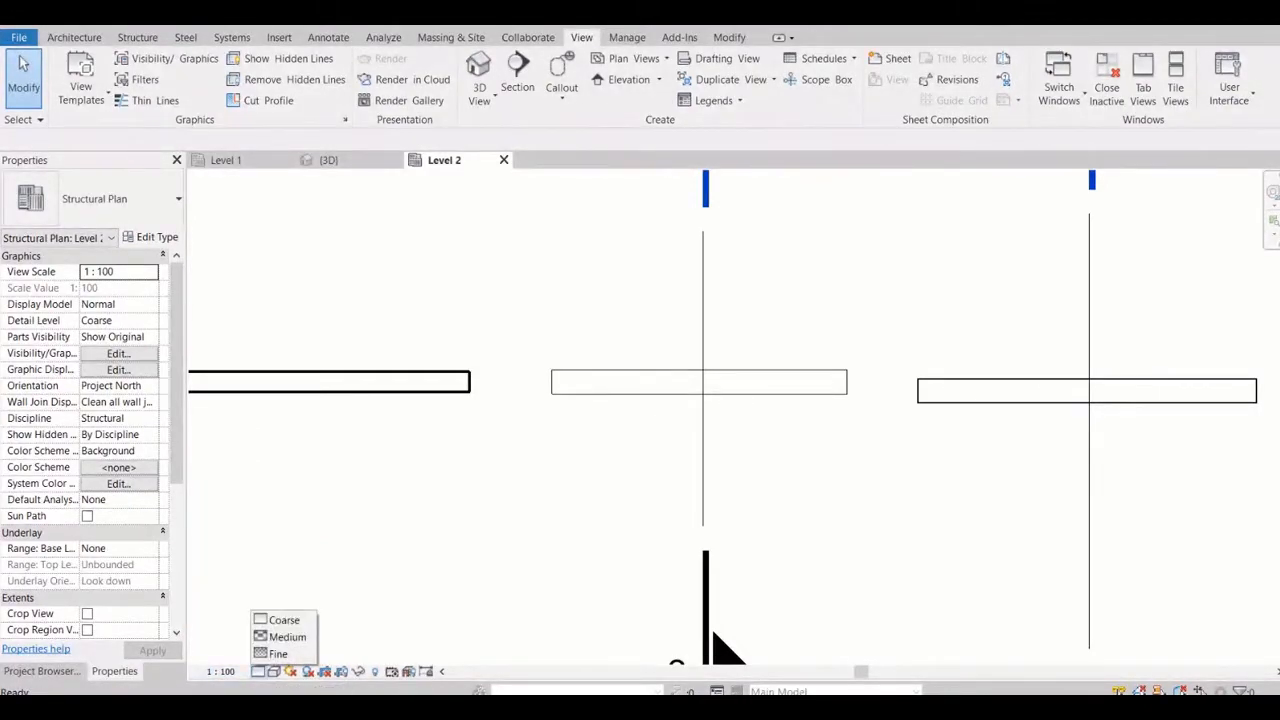
left_click(287, 637)
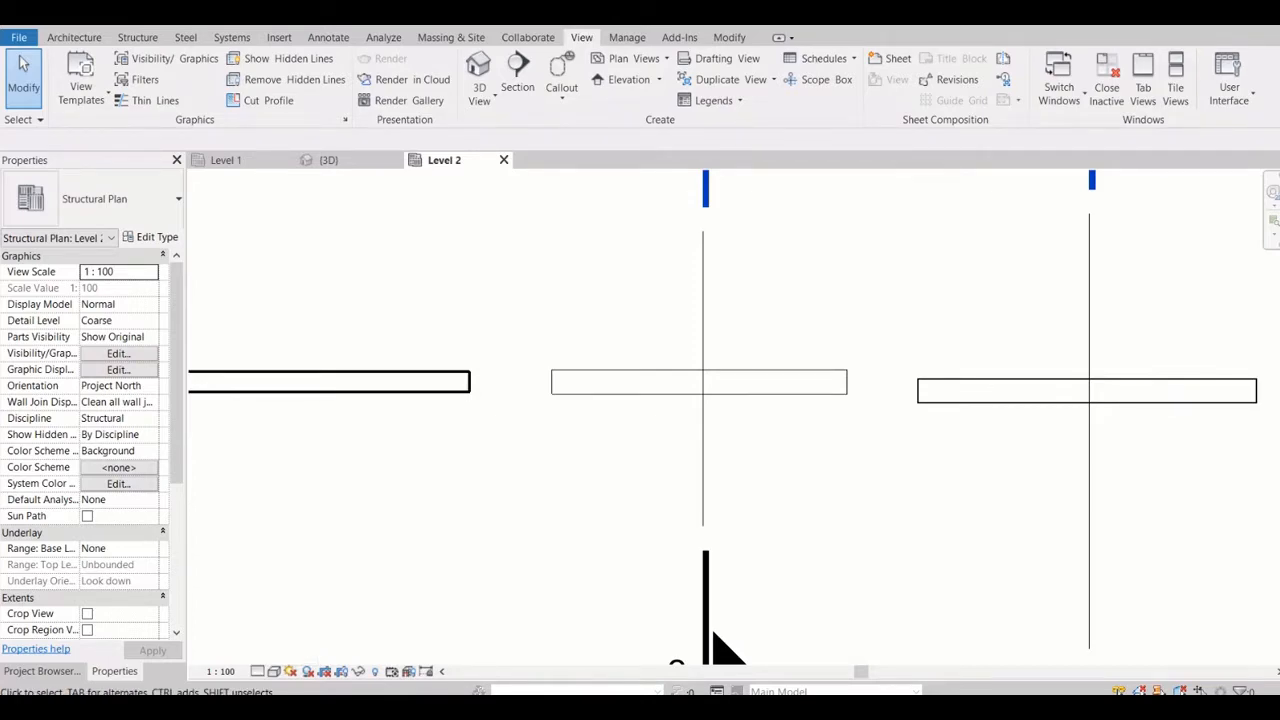
scroll(712, 632, "down", 5)
left_click(258, 672)
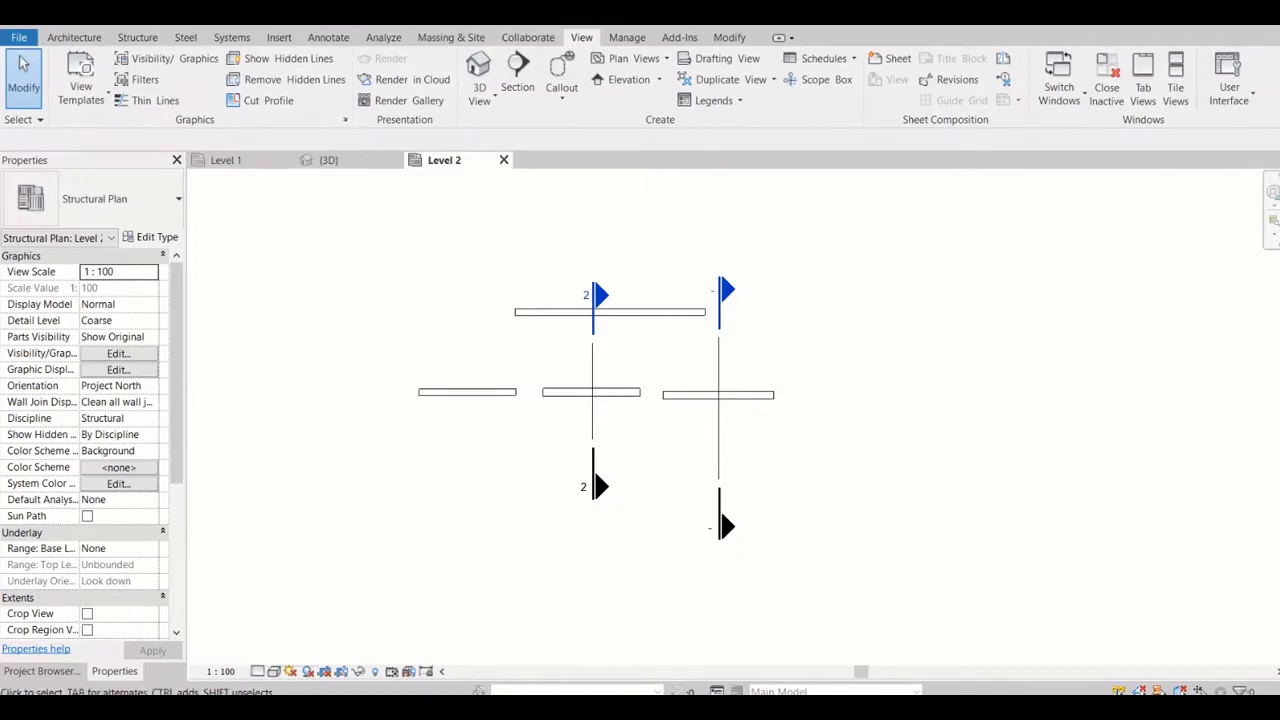
scroll(665, 387, "up", 7)
scroll(465, 440, "up", 3)
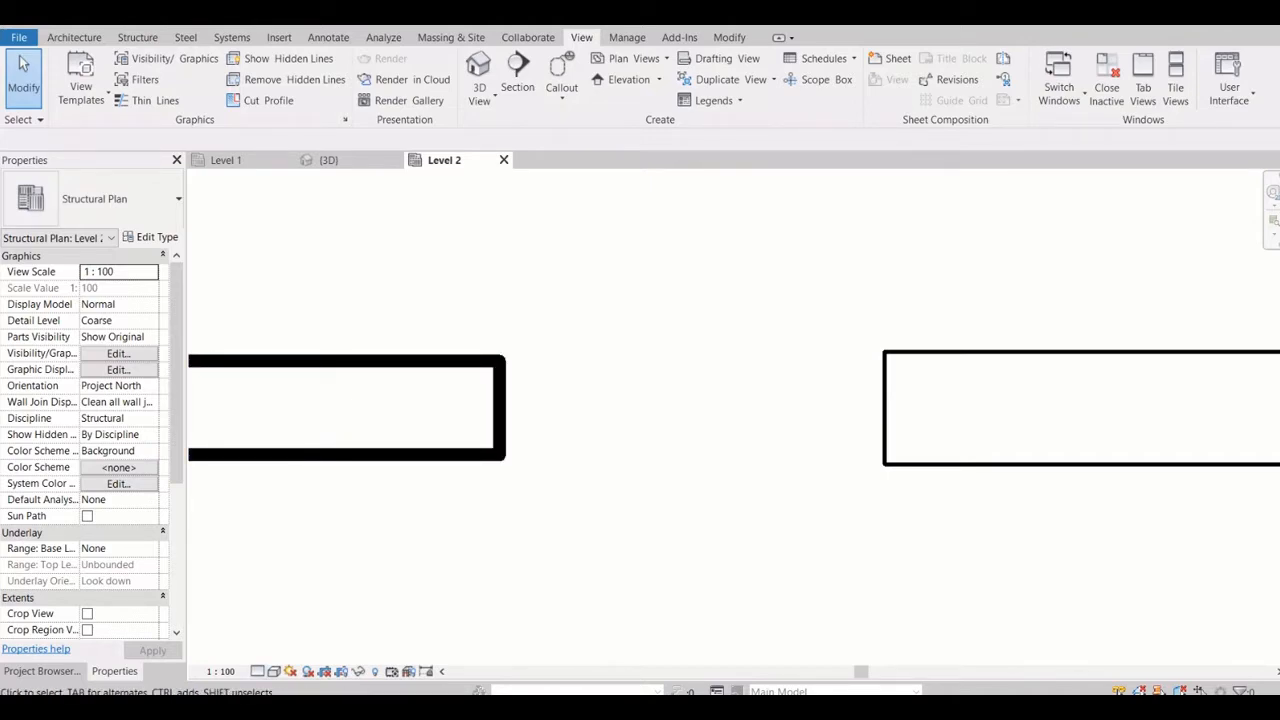
scroll(541, 412, "down", 9)
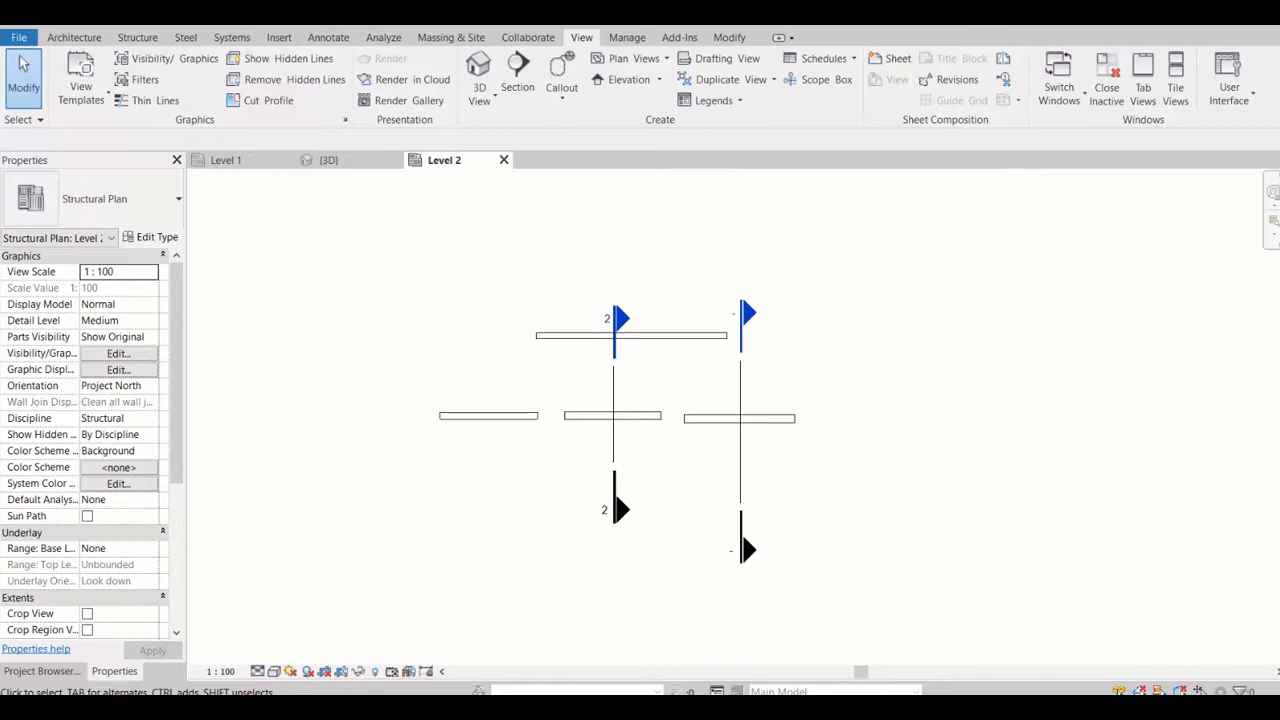
Place a horizontal ISMB300 structural beam about 4400 mm long between the upper beam and the lower middle beam
scroll(661, 319, "up", 1)
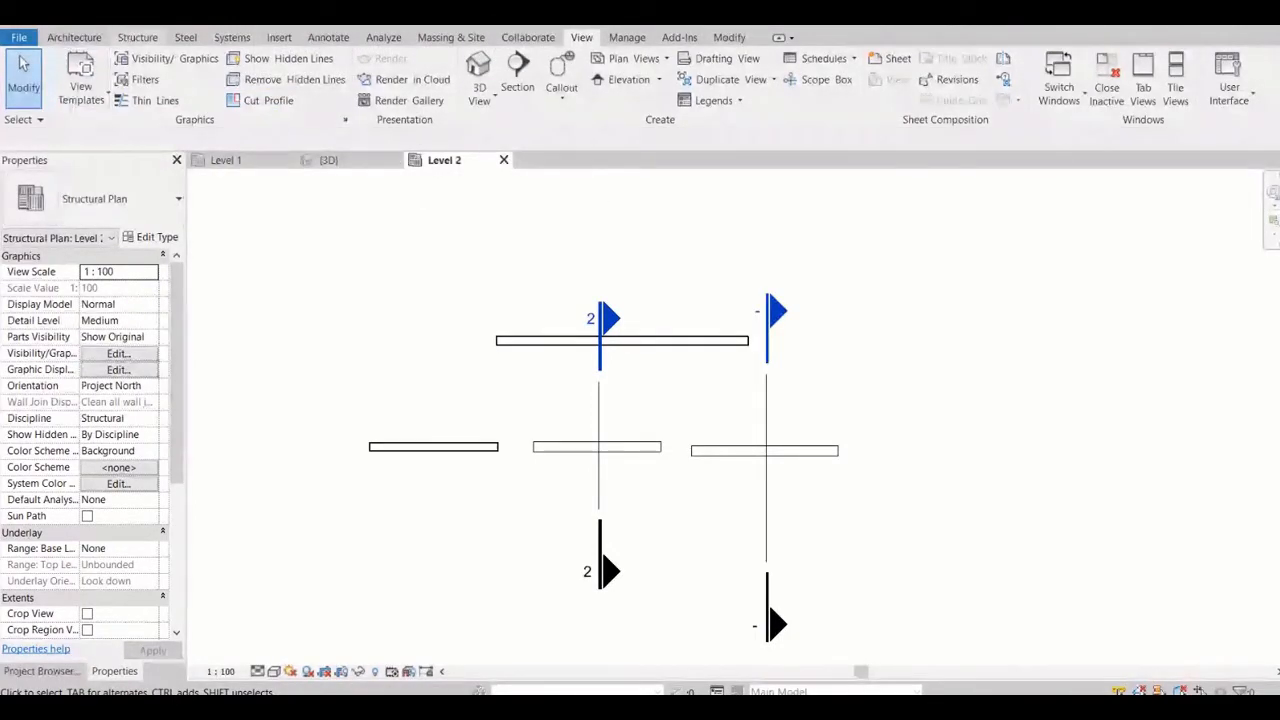
left_click(138, 38)
left_click(66, 78)
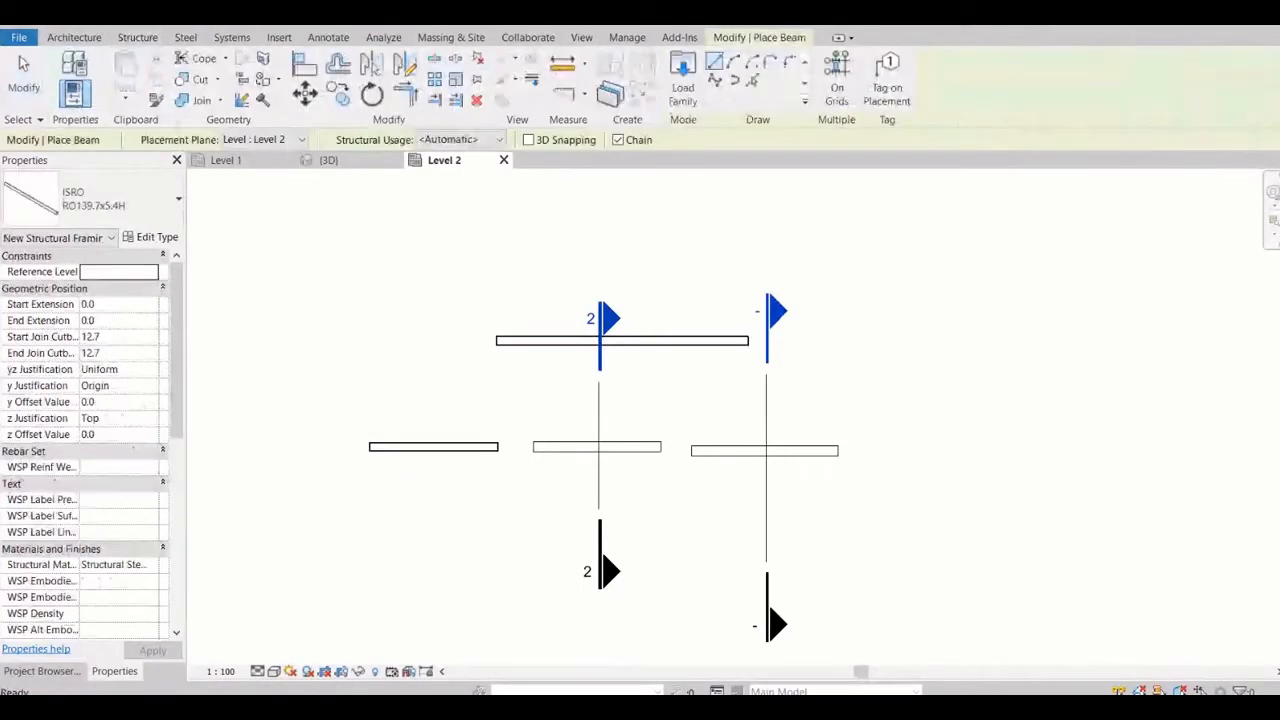
left_click(122, 199)
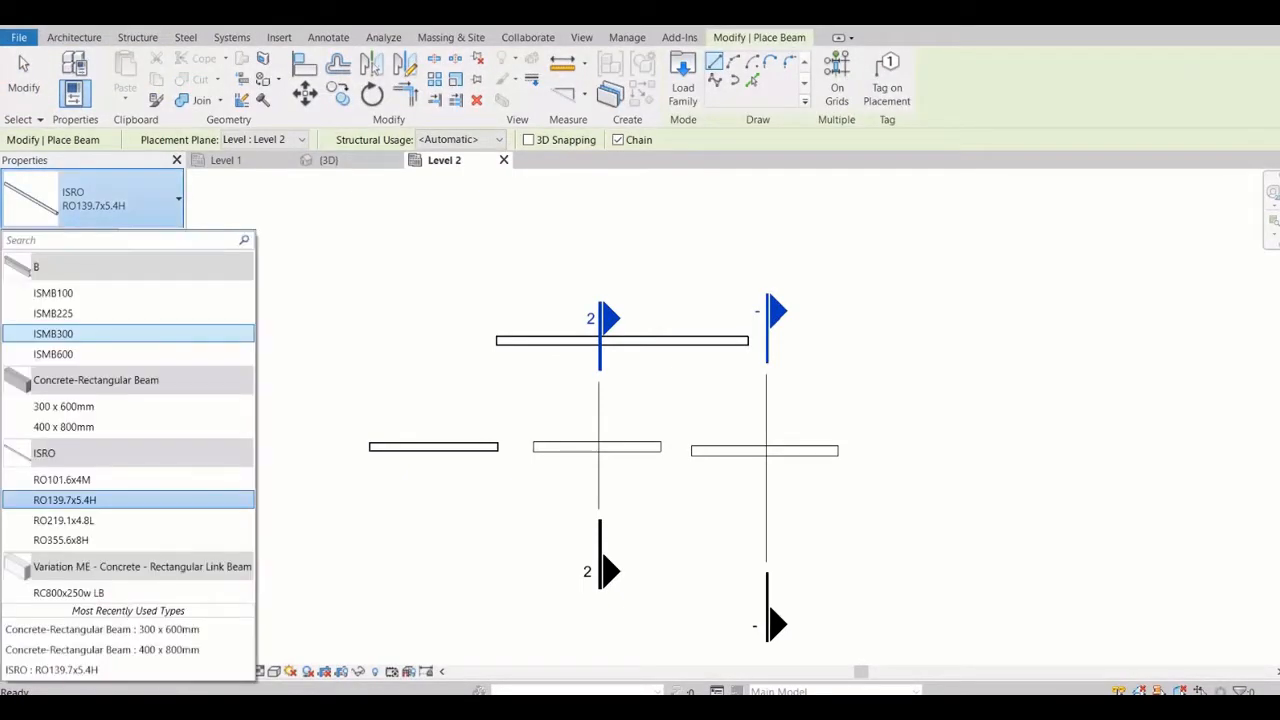
left_click(53, 333)
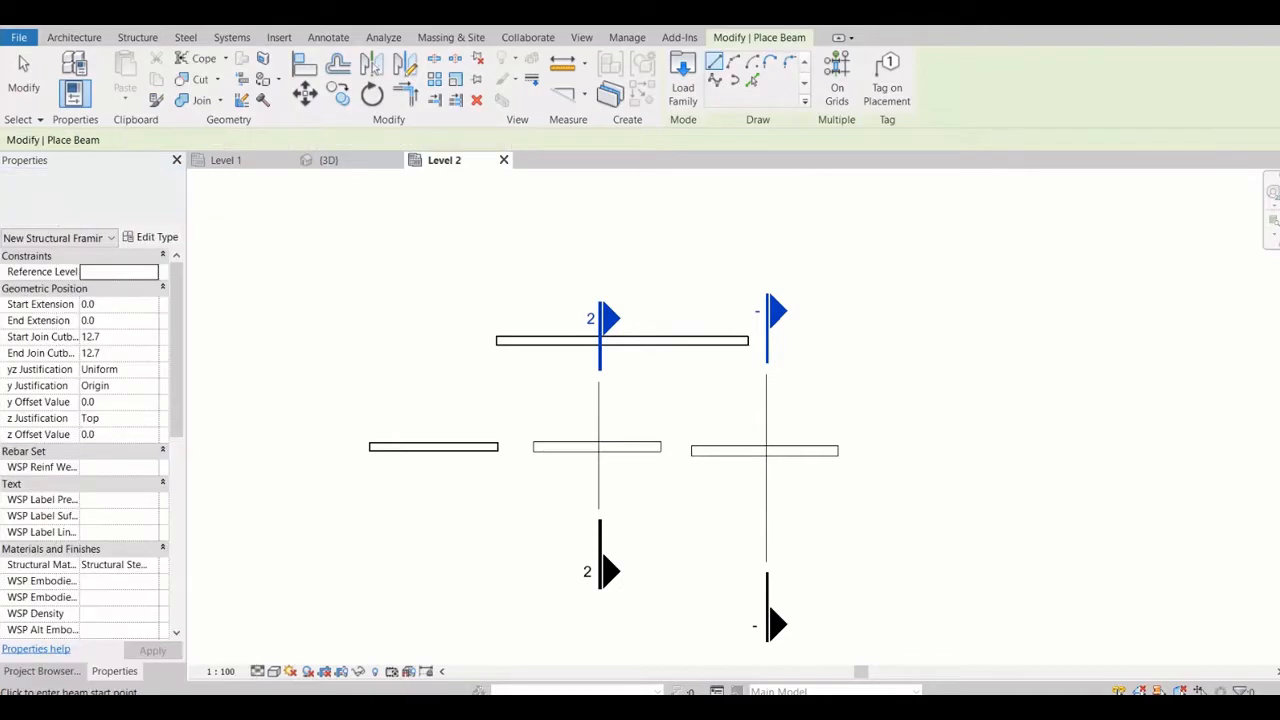
left_click(535, 398)
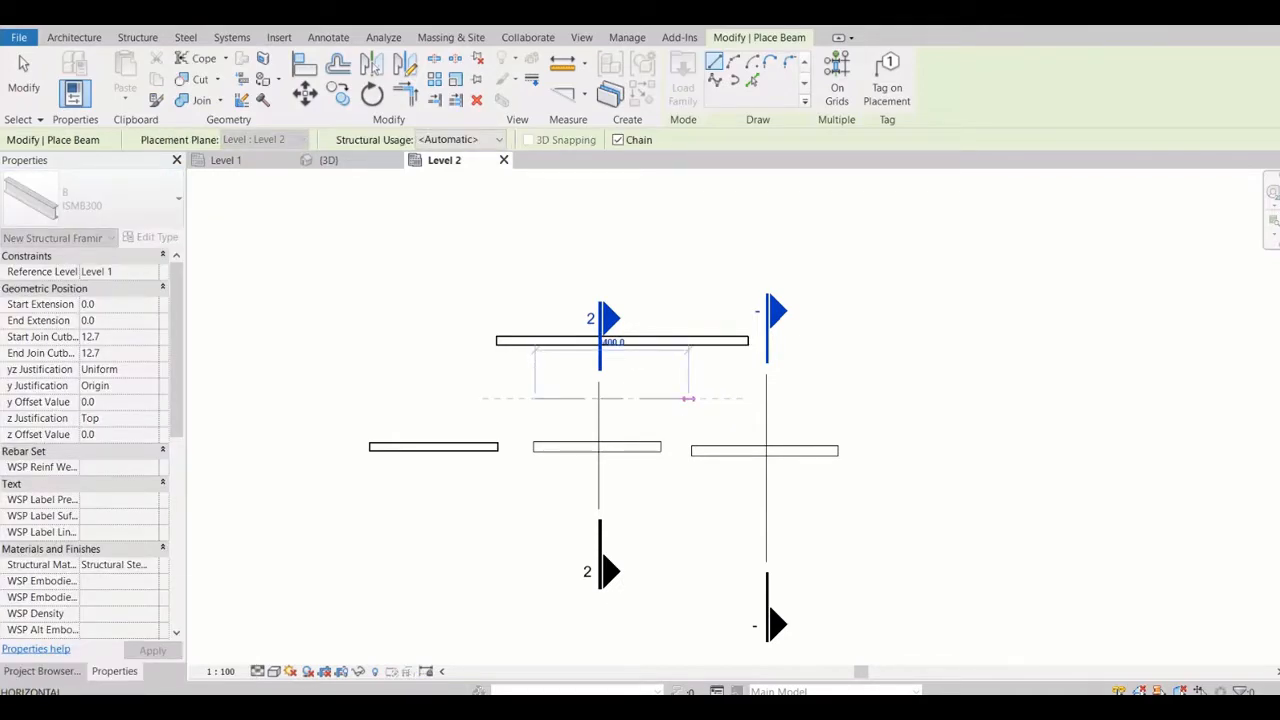
left_click(688, 398)
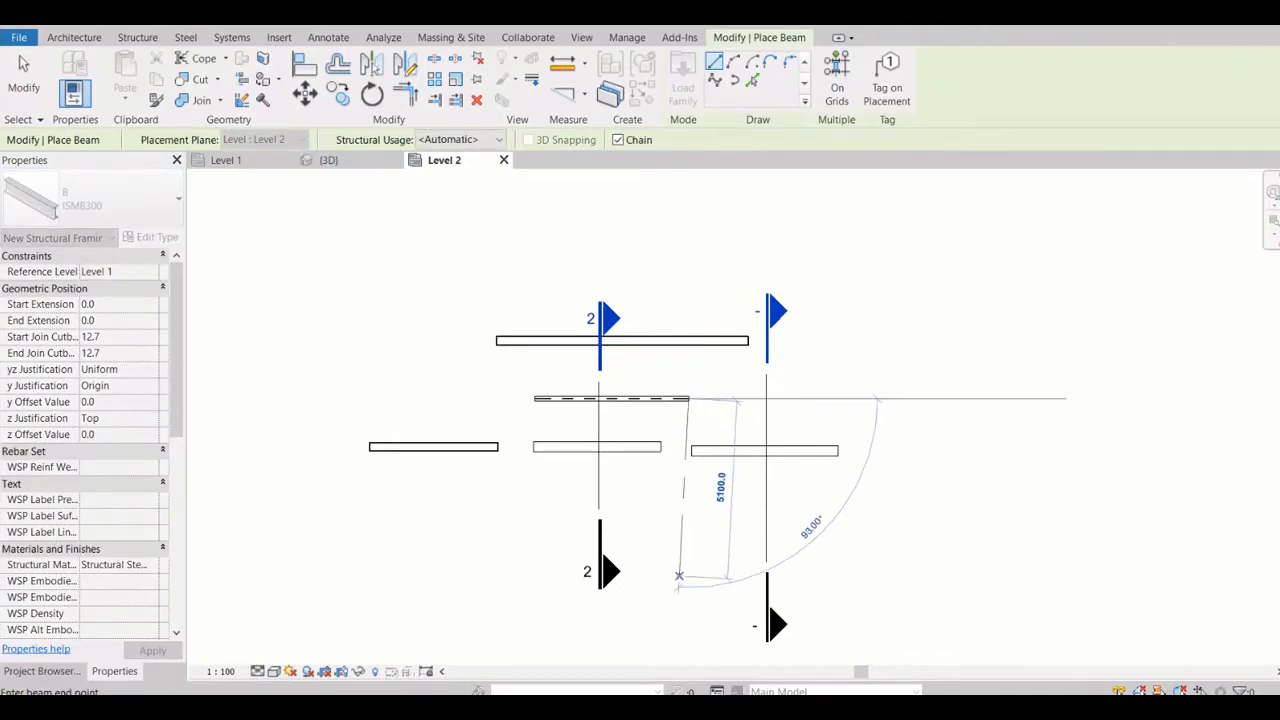
key("Escape")
key("Escape")
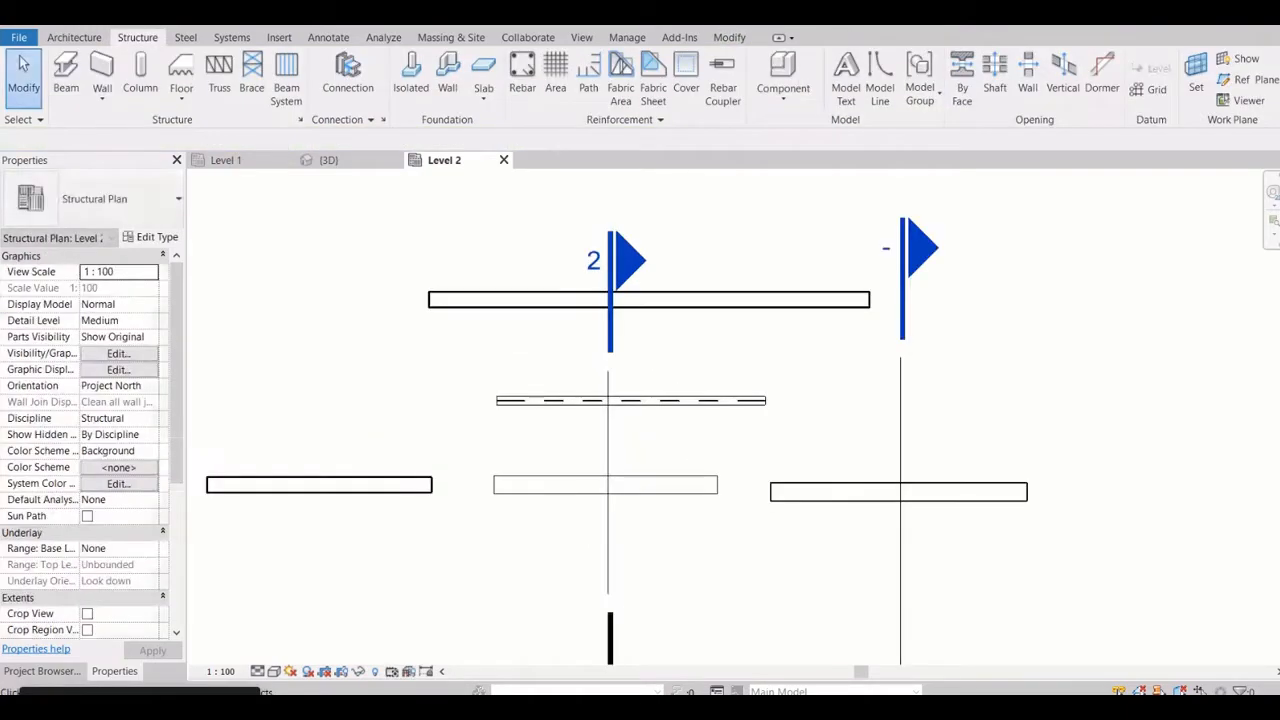
Set the view's detail level to Coarse and inspect the ISMB300 beam by selecting and deselecting it
scroll(602, 400, "up", 5)
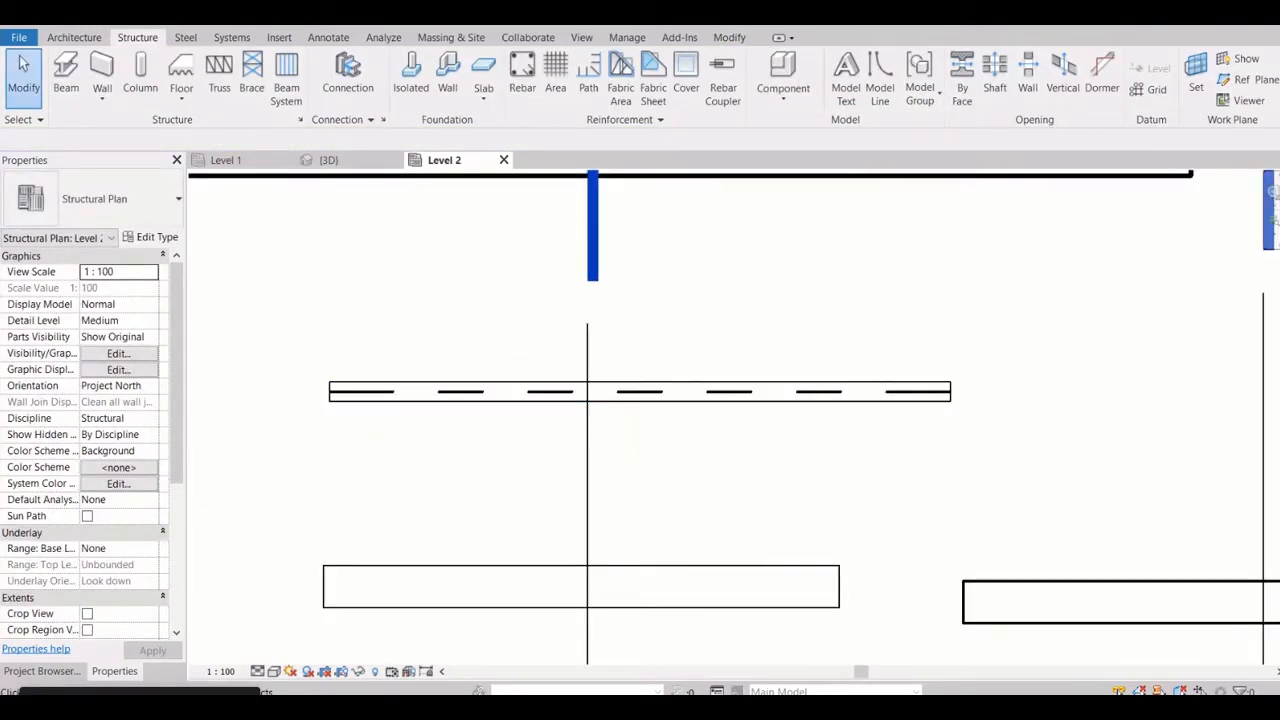
left_click(257, 671)
left_click(275, 617)
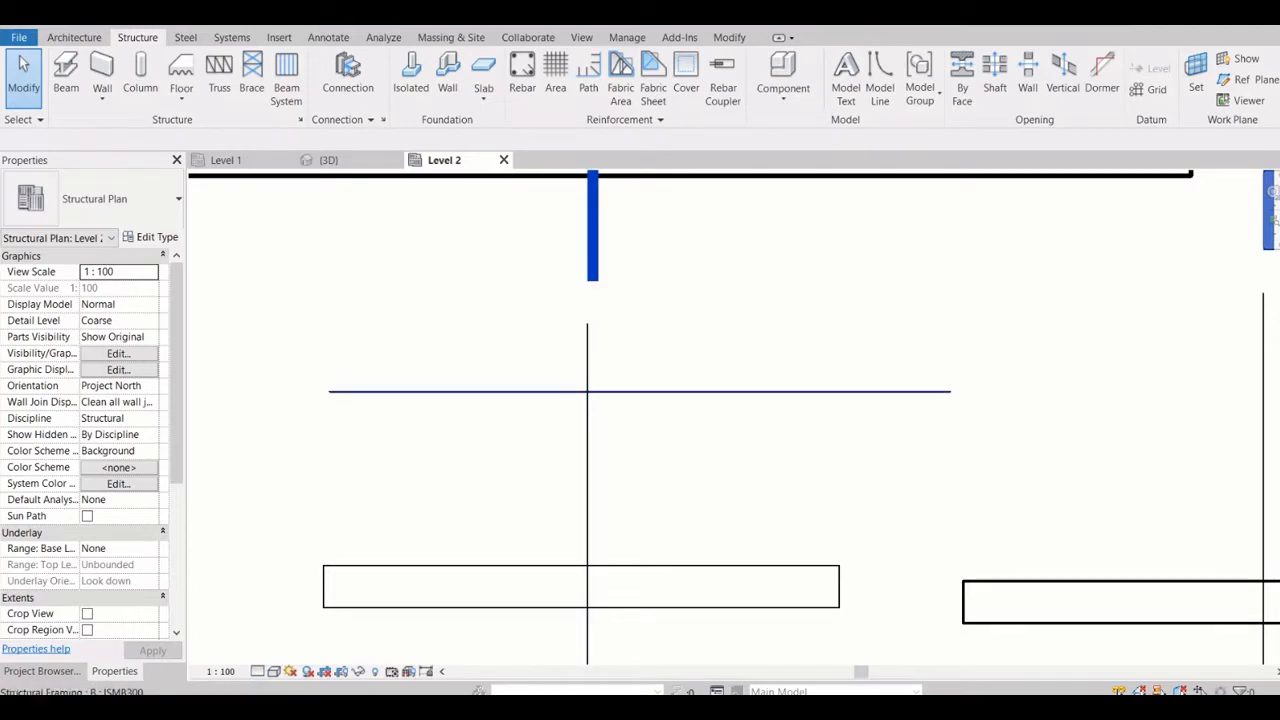
left_click(578, 391)
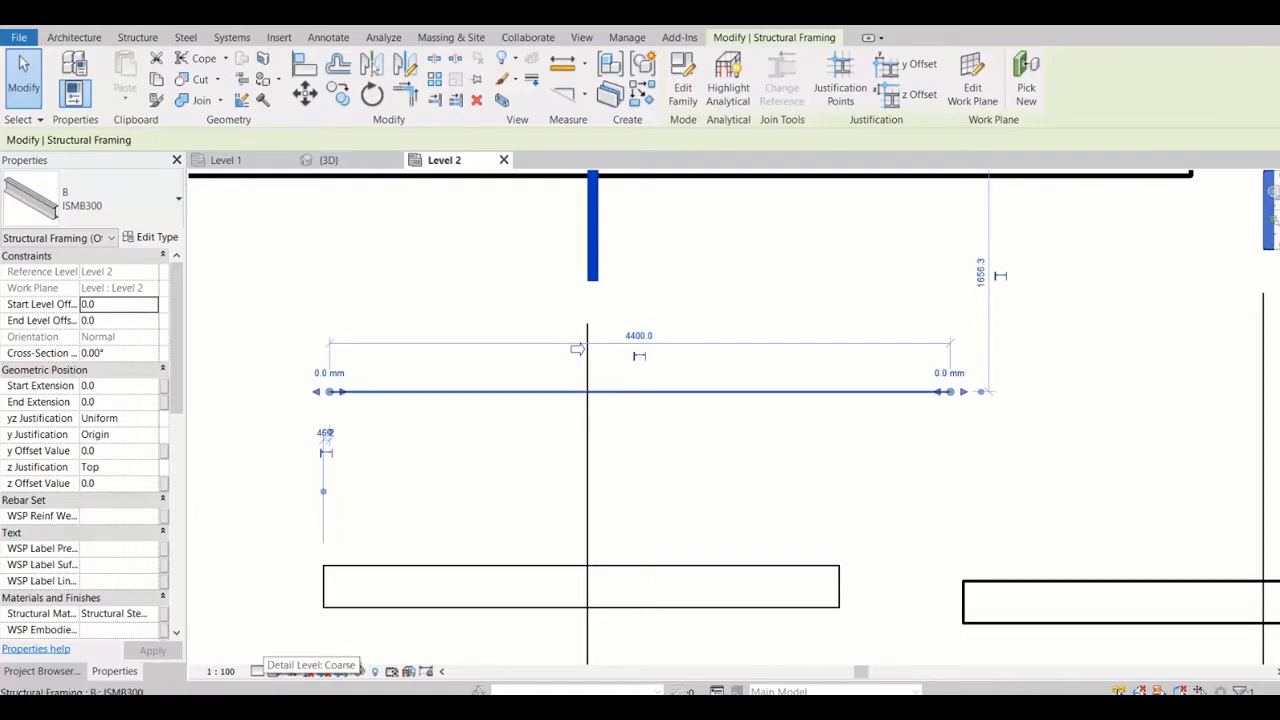
key("Escape")
Return the plan's detail level to Medium and look closely at the ISMB300 beam
left_click(257, 671)
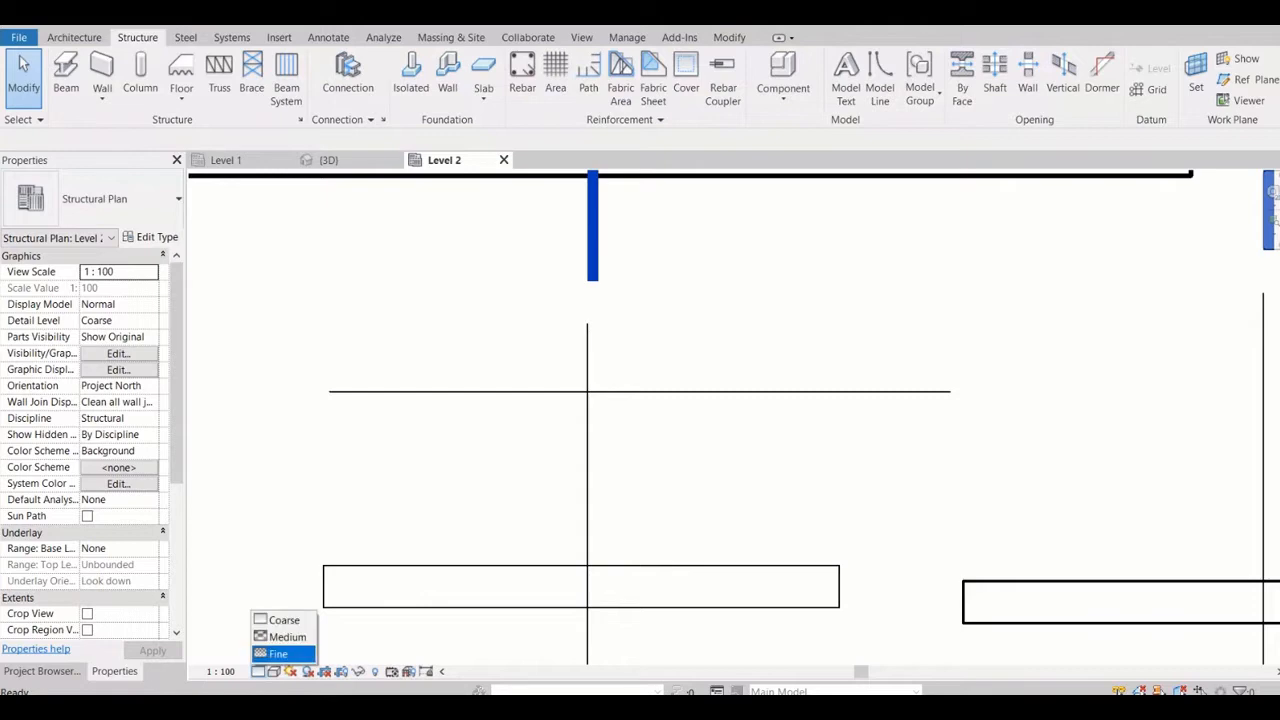
left_click(280, 636)
scroll(345, 395, "up", 5)
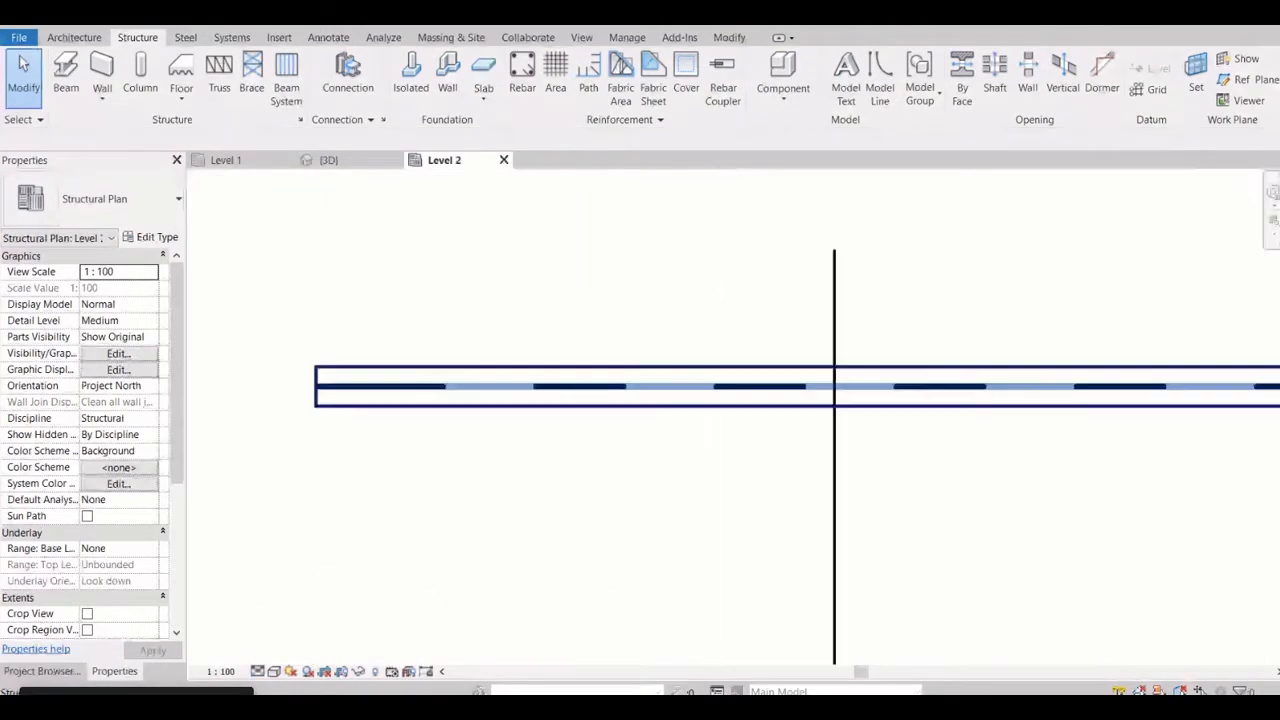
Turn Thin Lines off to compare the ISMB300 beam's line weights, and turn it back on
scroll(363, 378, "up", 2)
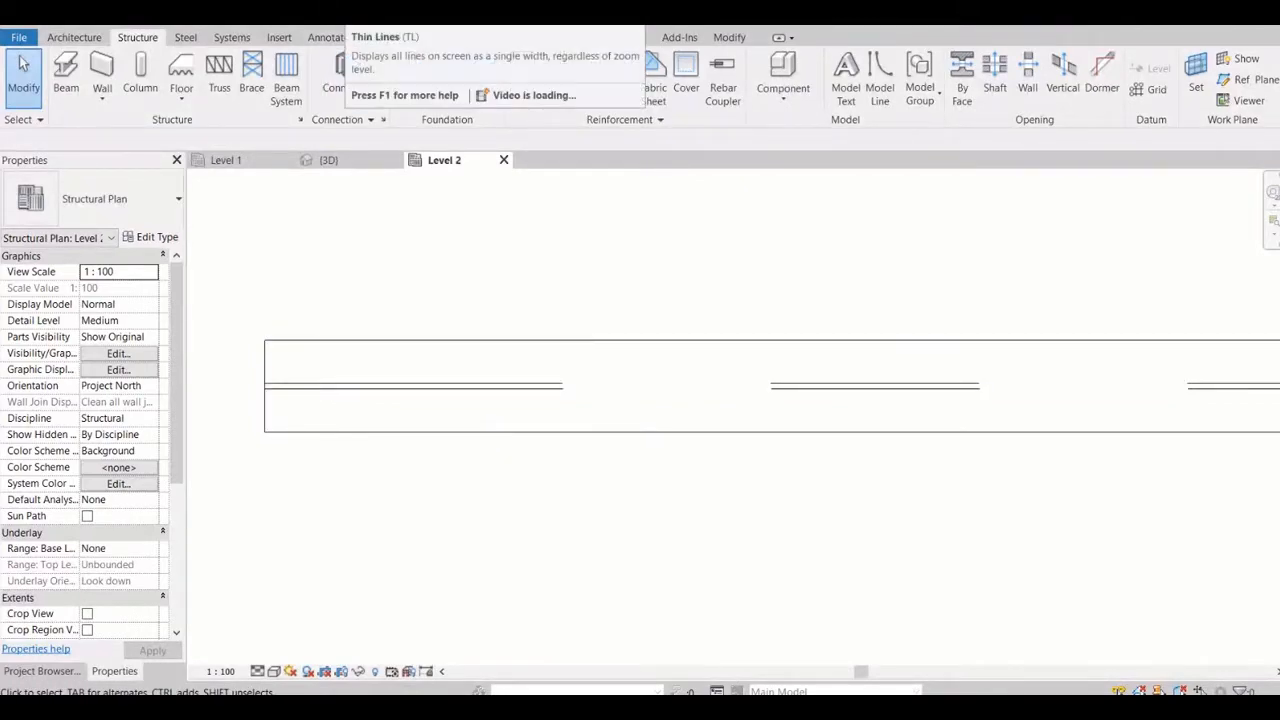
left_click(354, 16)
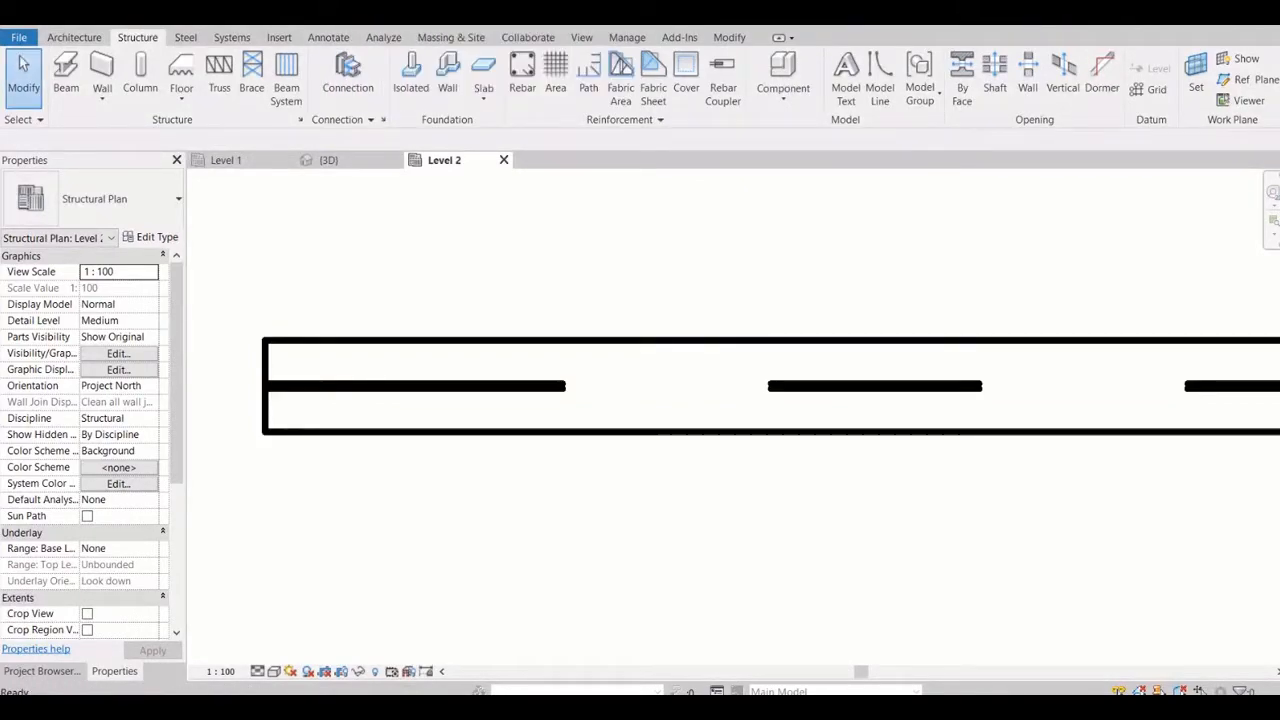
scroll(390, 358, "down", 5)
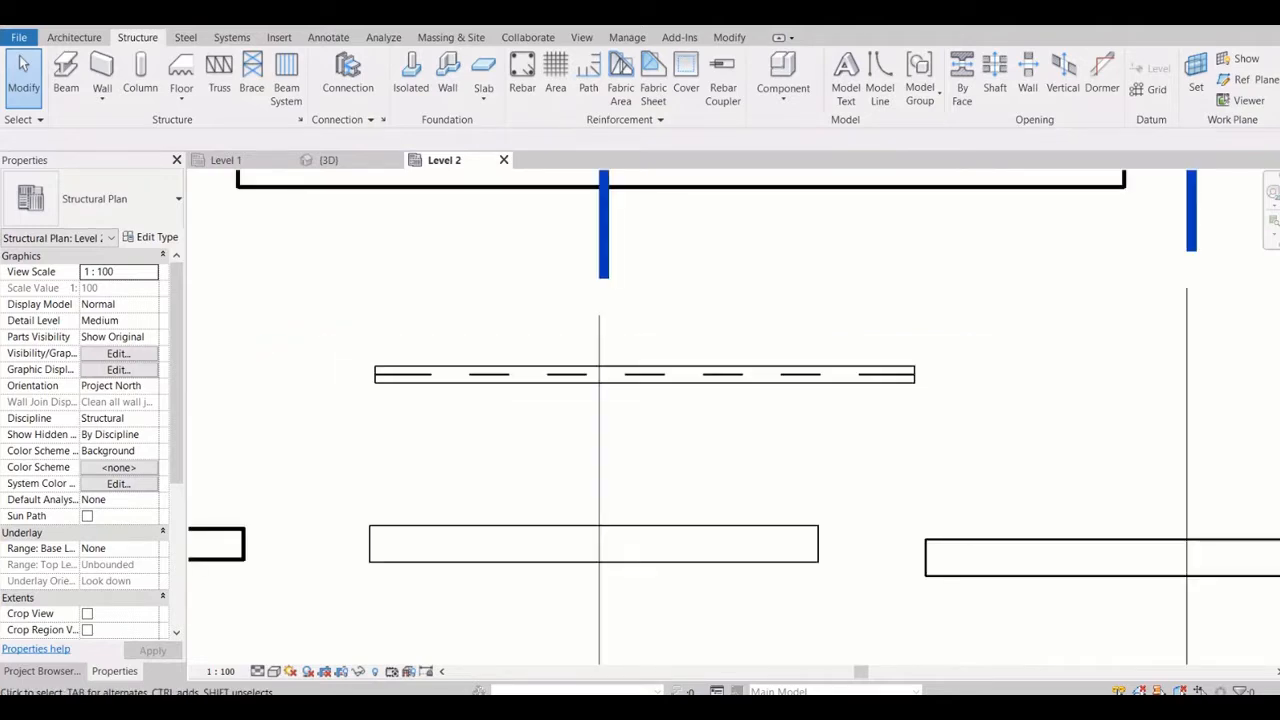
scroll(400, 368, "up", 3)
scroll(355, 368, "up", 3)
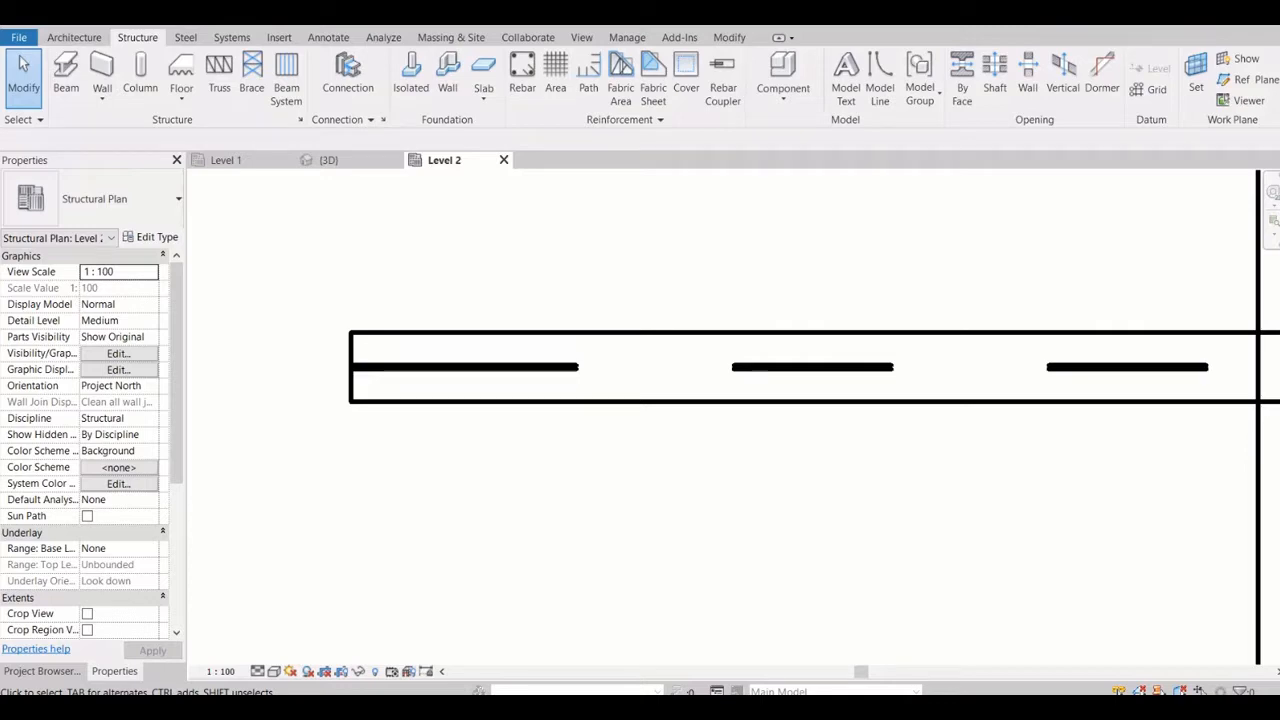
key("t")
key("l")
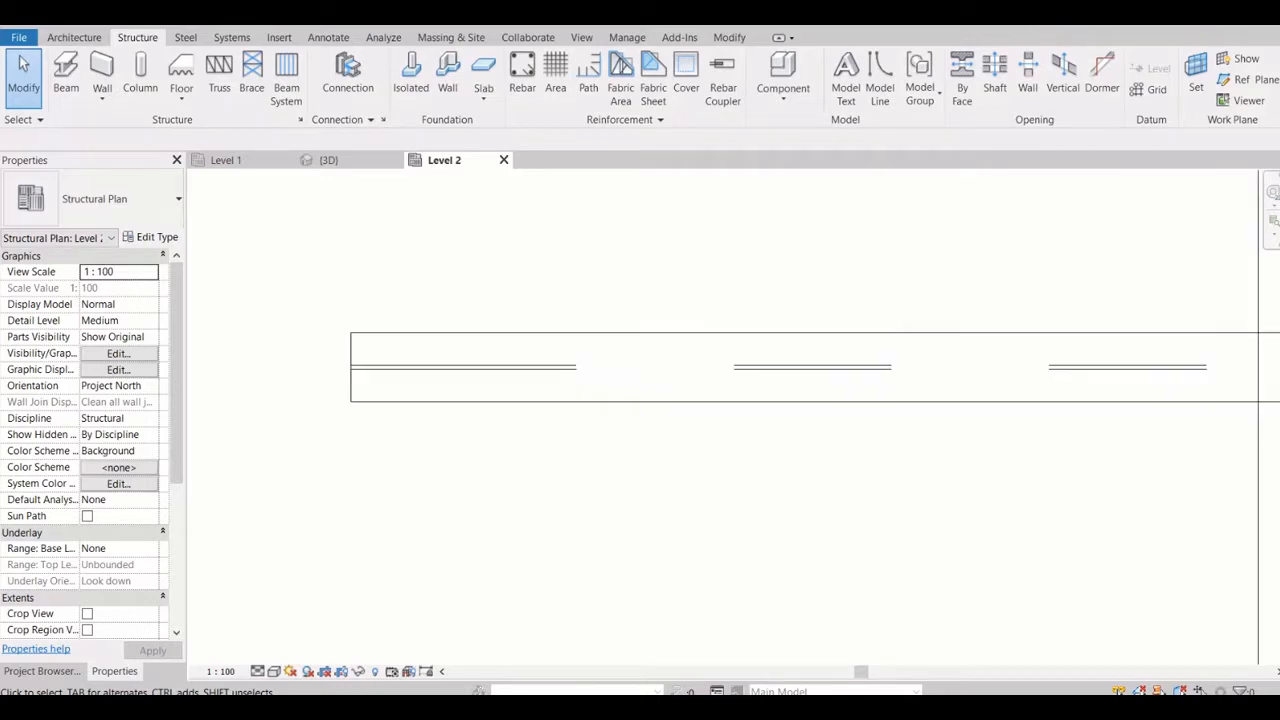
Turn Thin Lines off and on again to compare the line weights at the end of the ISMB300 beam
scroll(391, 405, "down", 3)
scroll(391, 406, "up", 5)
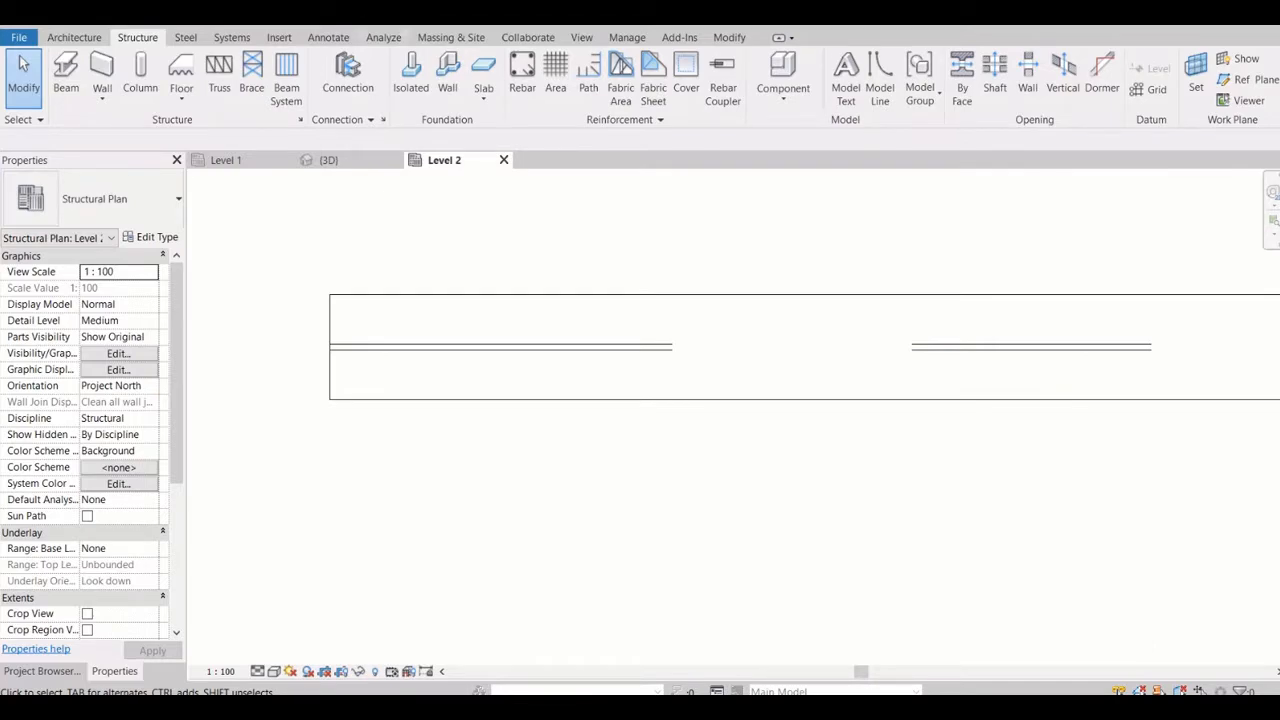
key("t")
key("l")
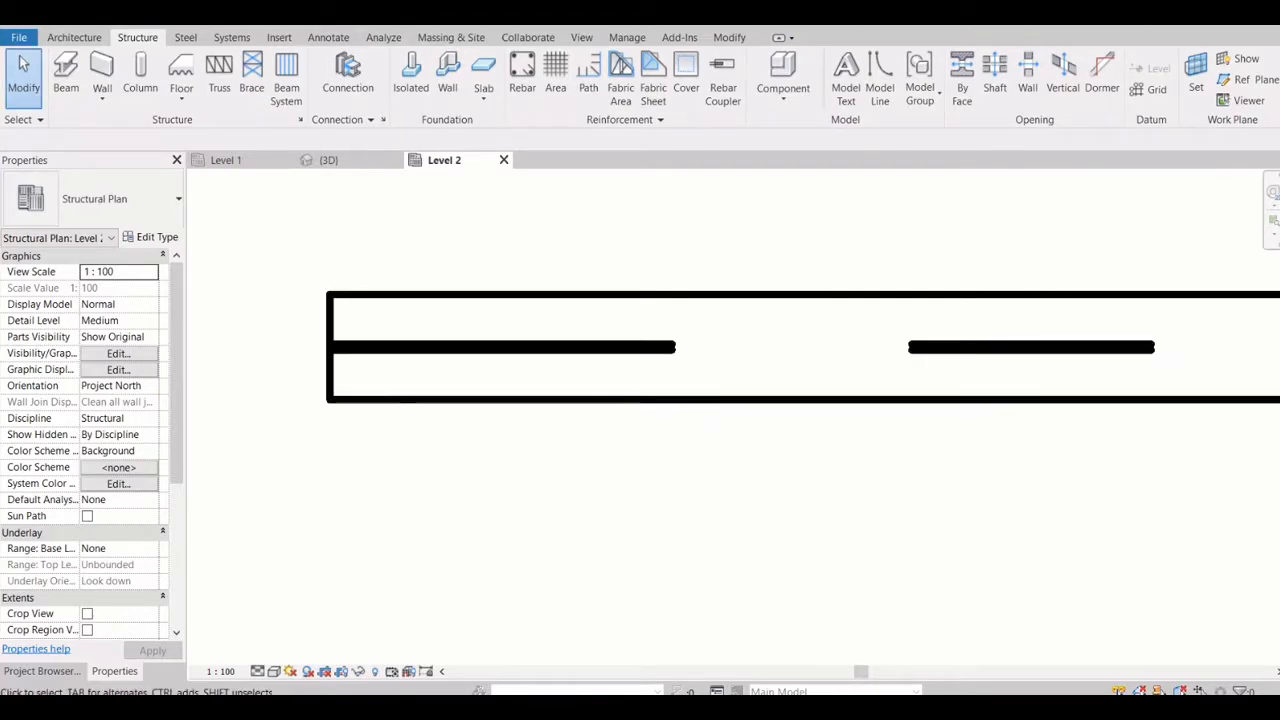
key("t")
key("l")
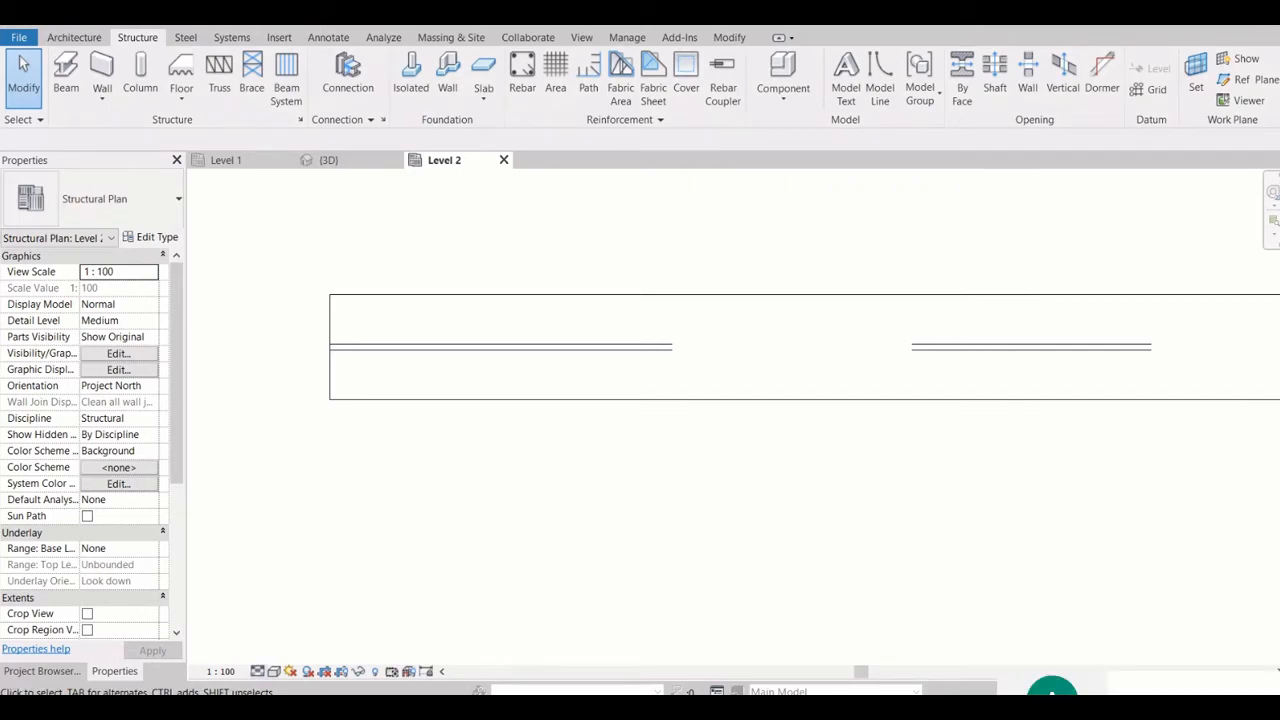
Set the Level 2 plan's detail level to Fine and view all the beams in the plan
left_click(273, 671)
left_click(274, 654)
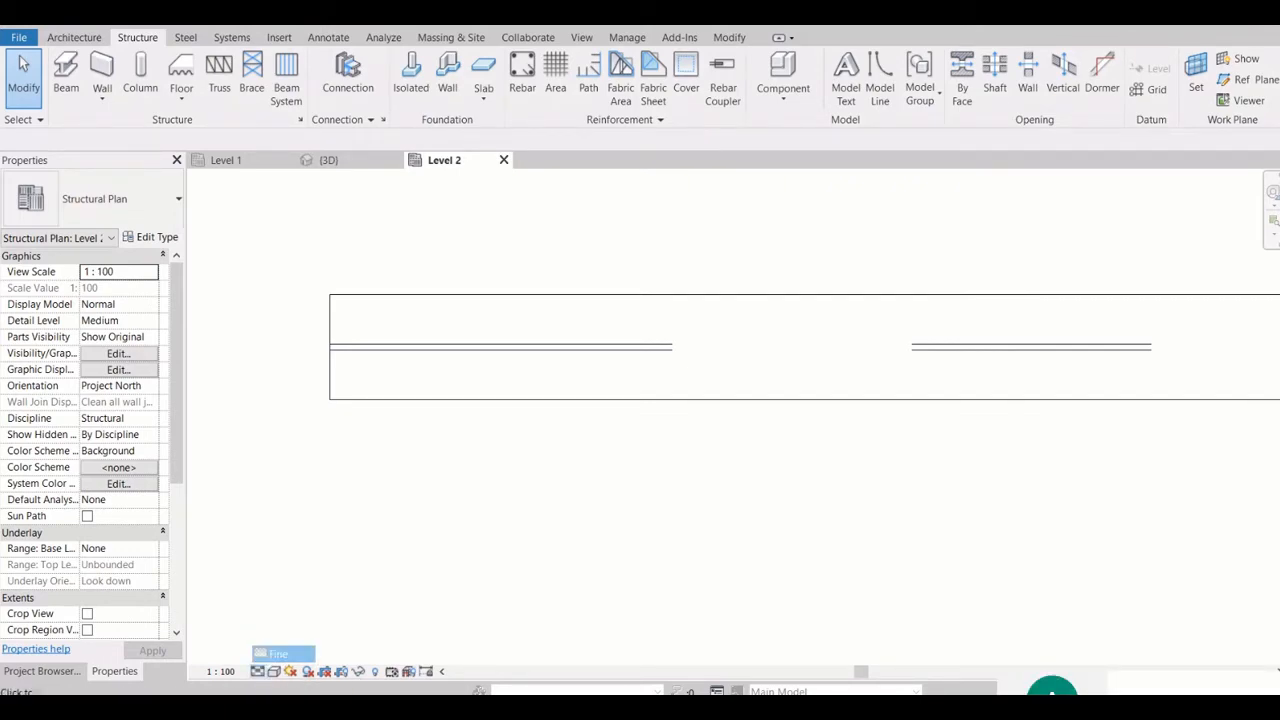
scroll(451, 394, "down", 2)
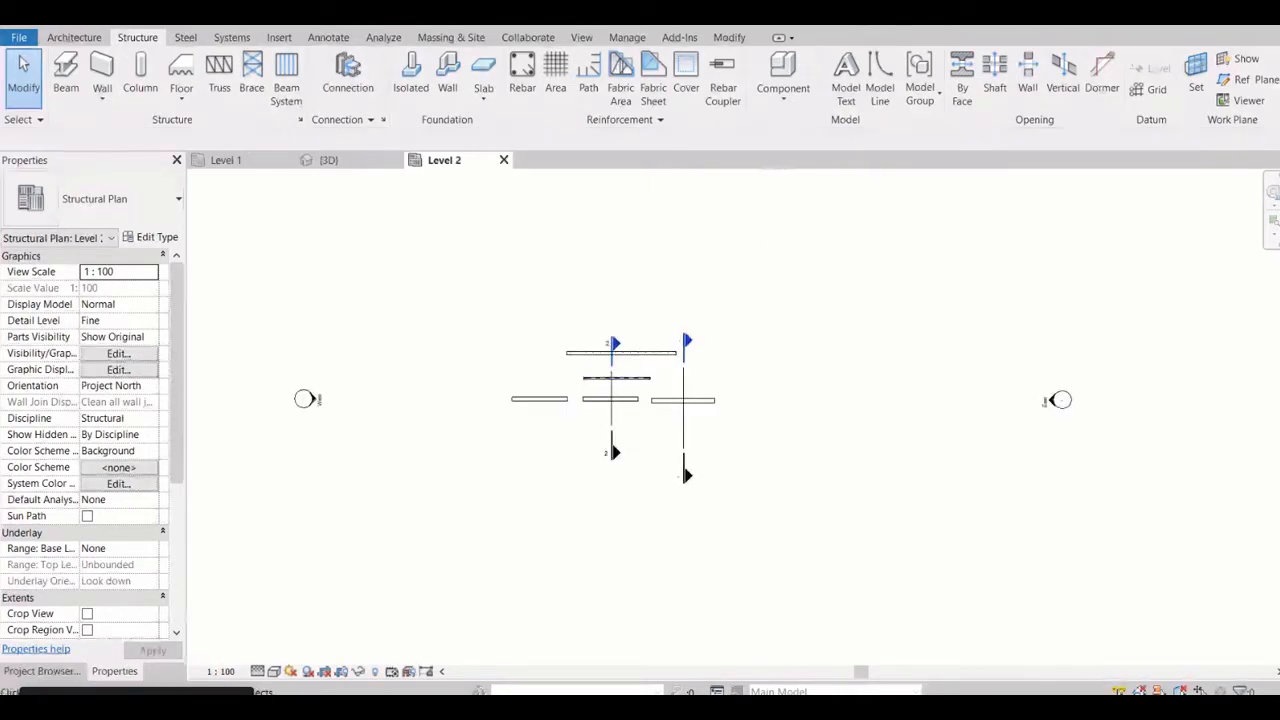
scroll(617, 350, "up", 3)
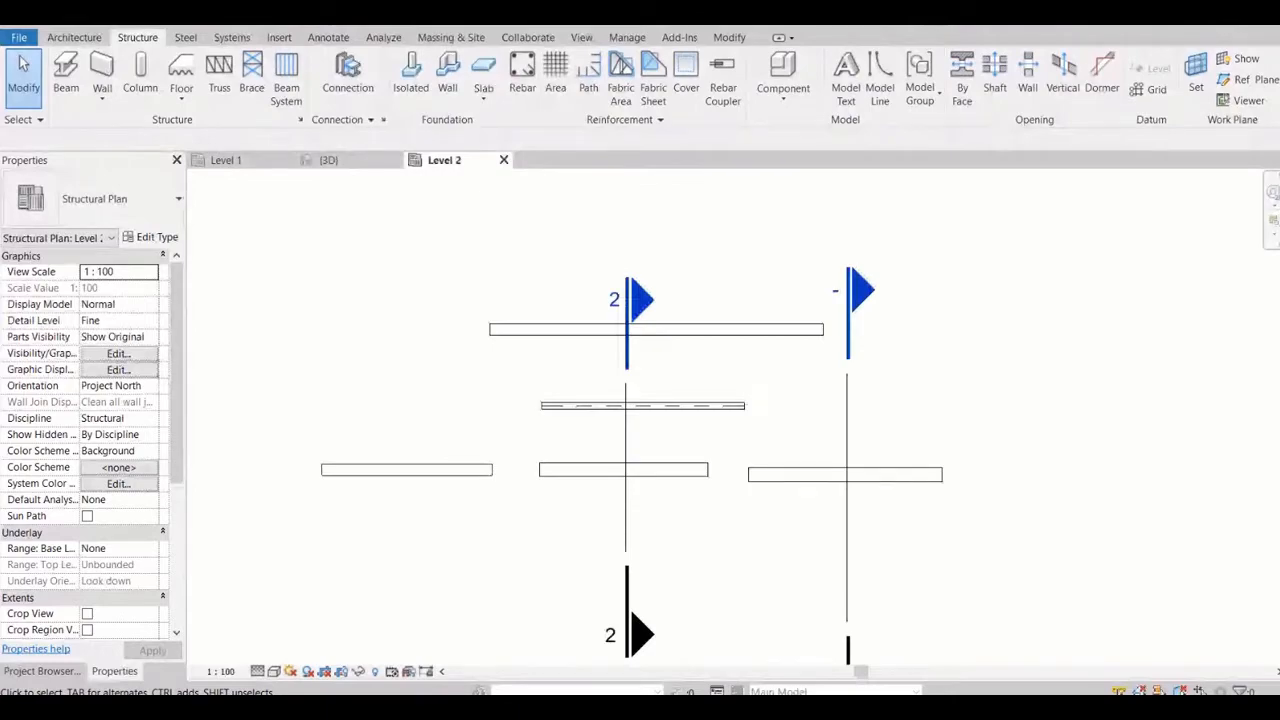
Go to the view of section mark 2 in the plan and inspect the ISMB300 beam's cross-section
left_click(627, 350)
right_click(622, 414)
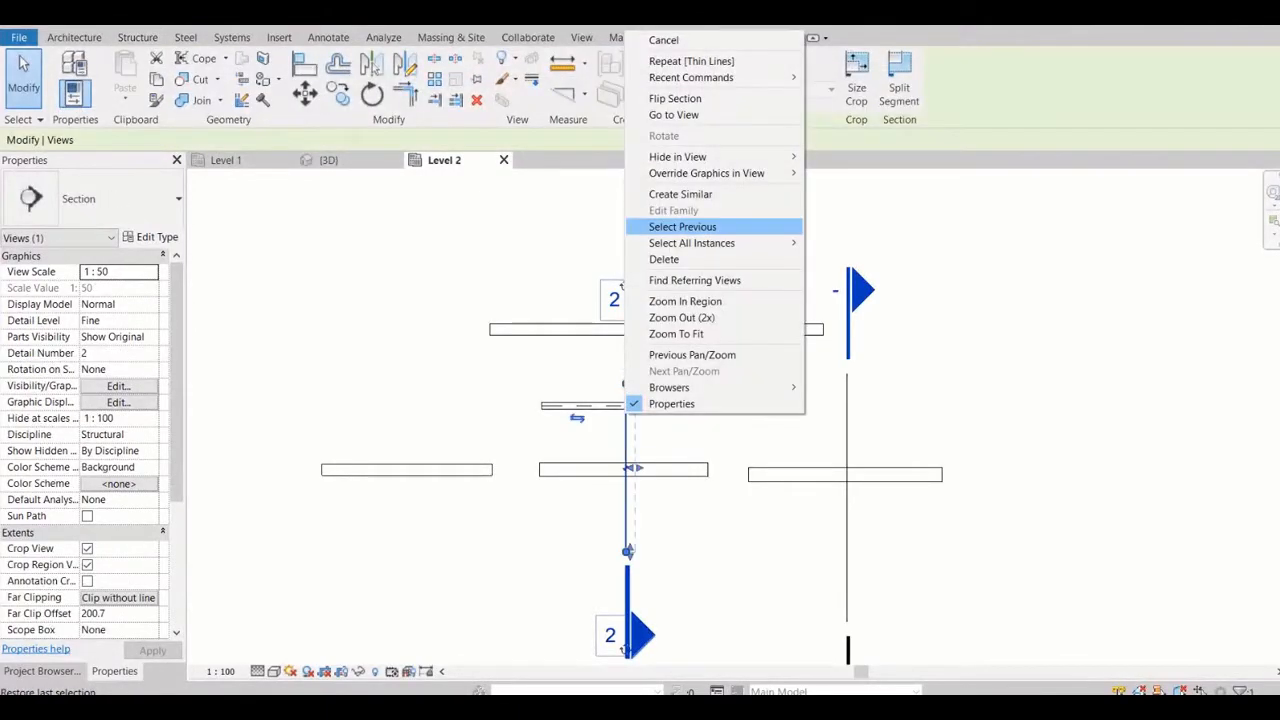
left_click(673, 115)
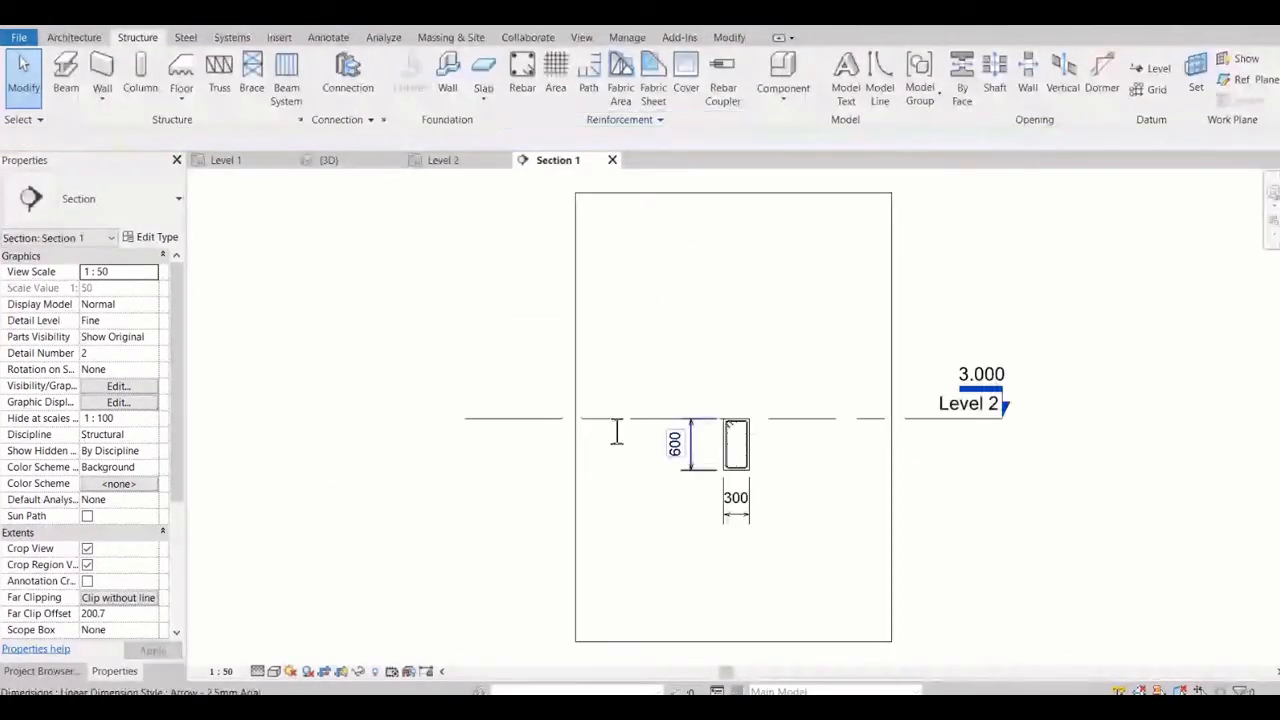
scroll(750, 405, "up", 4)
scroll(324, 349, "up", 5)
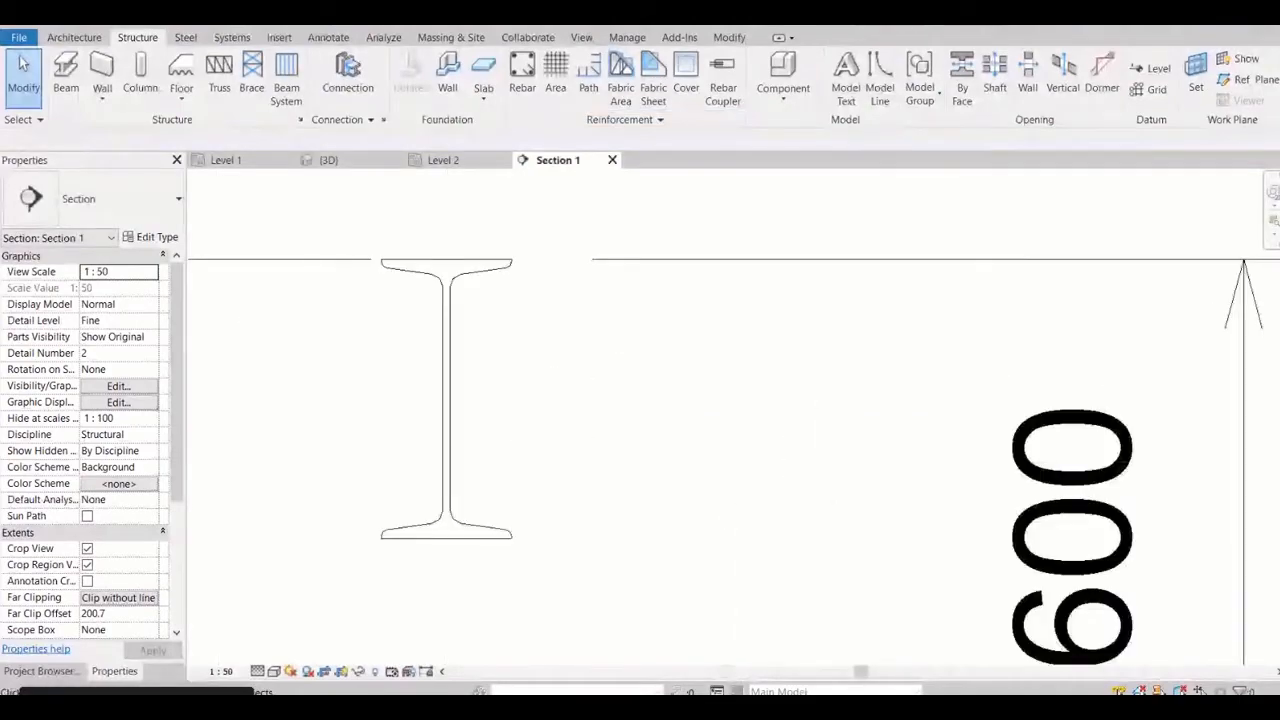
Set the section view's detail level to Coarse and select the ISMB300 beam's profile
left_click(273, 671)
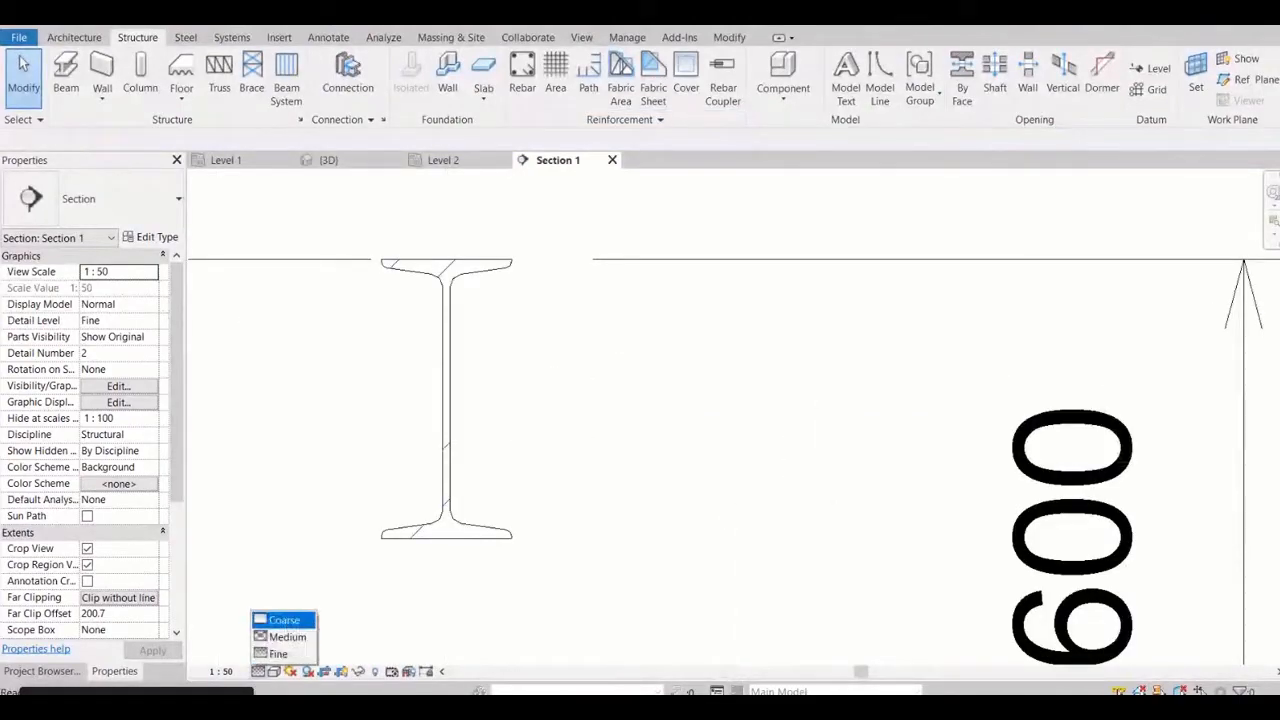
left_click(285, 617)
left_click(446, 400)
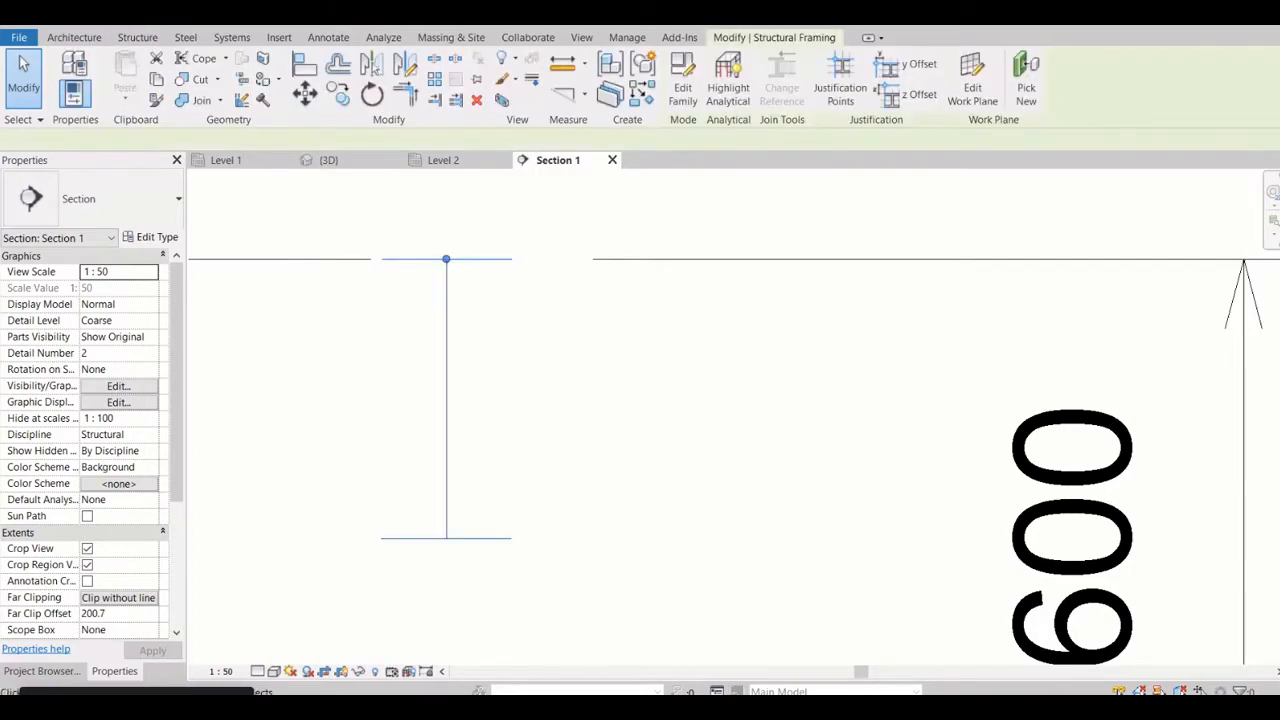
Change the section's detail level to Medium, deselect the ISMB300 beam and examine its flange corners
left_click(258, 672)
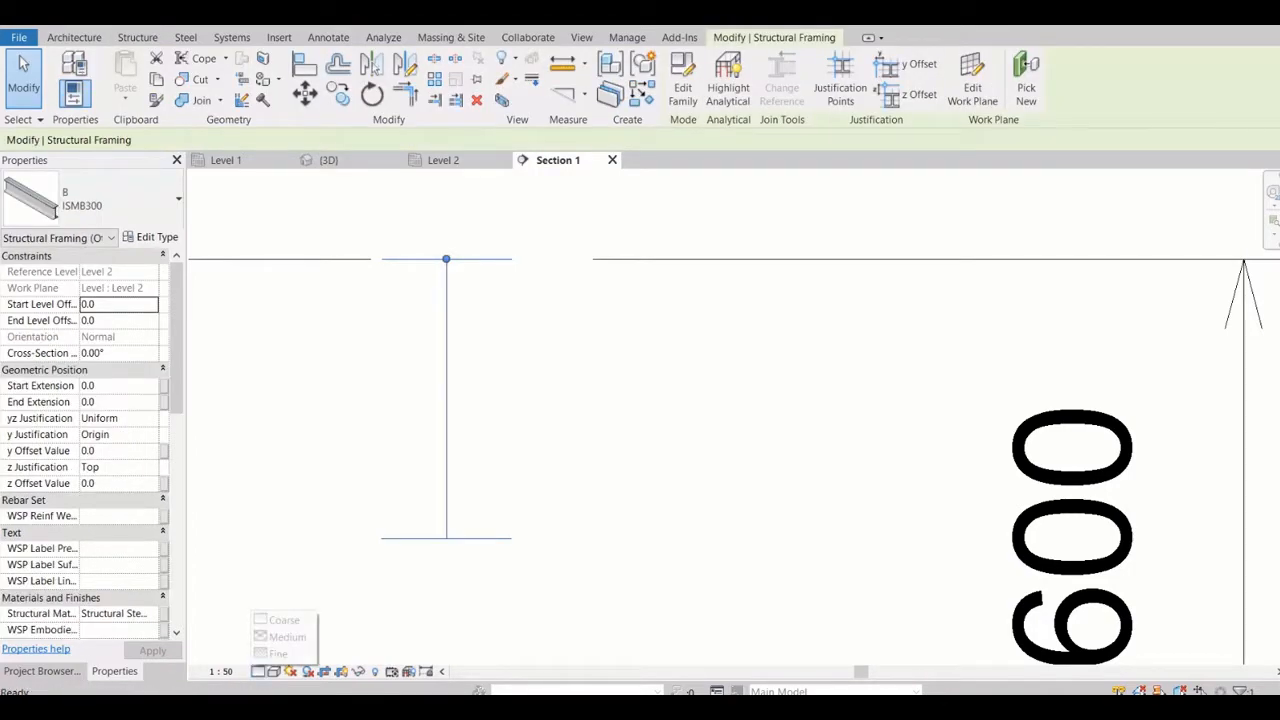
left_click(287, 637)
key("Escape")
scroll(469, 284, "up", 3)
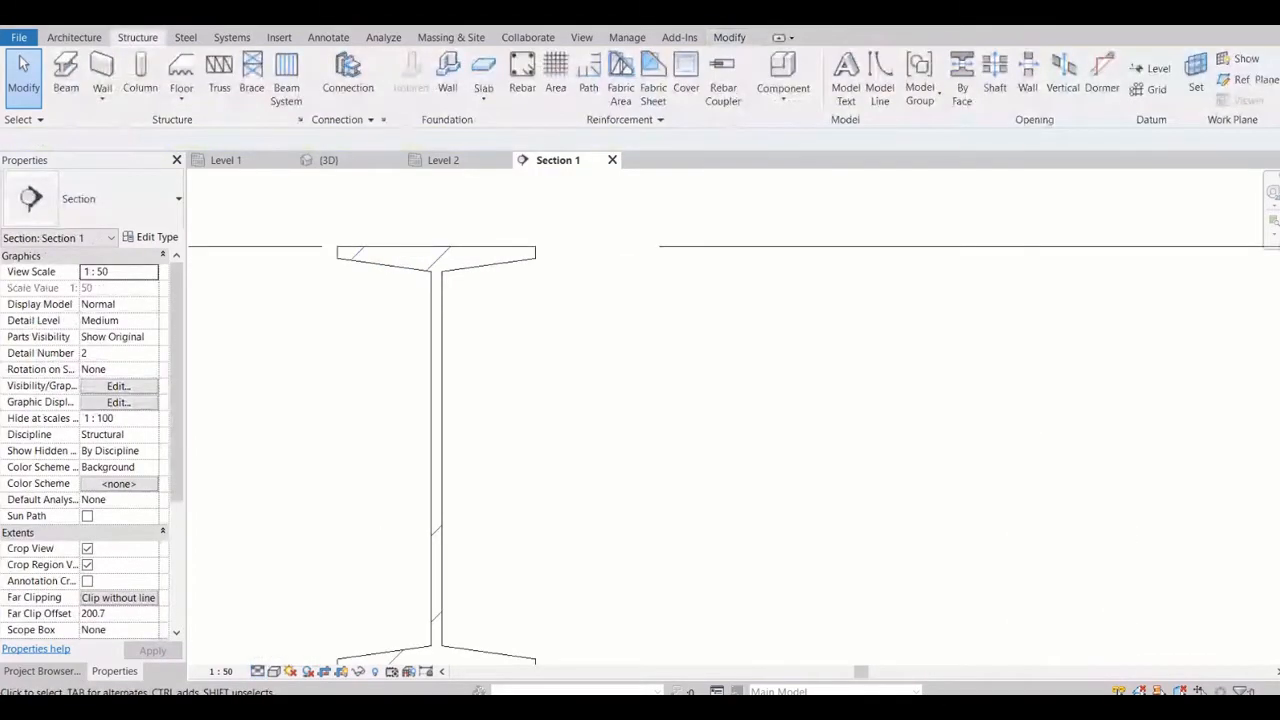
scroll(520, 205, "up", 2)
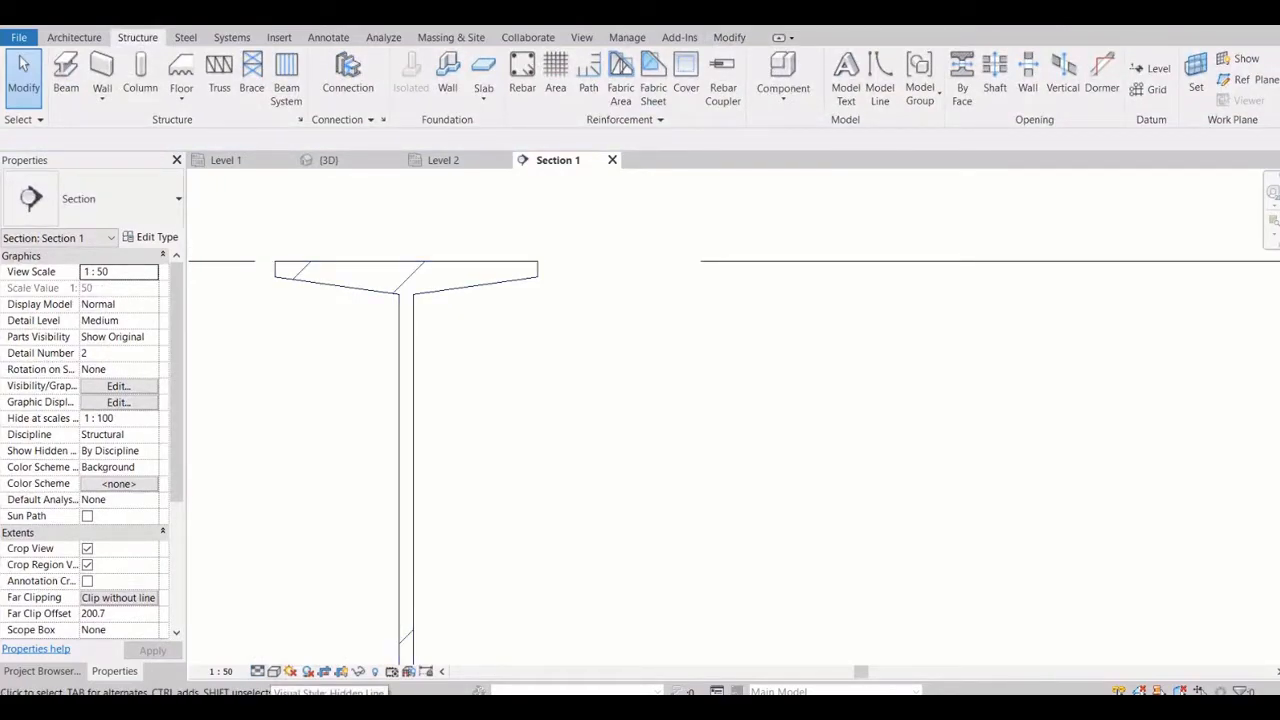
Set the section's detail level to Fine and inspect the ISMB300 fillets and the reinforced concrete beam's section
left_click(258, 672)
left_click(285, 653)
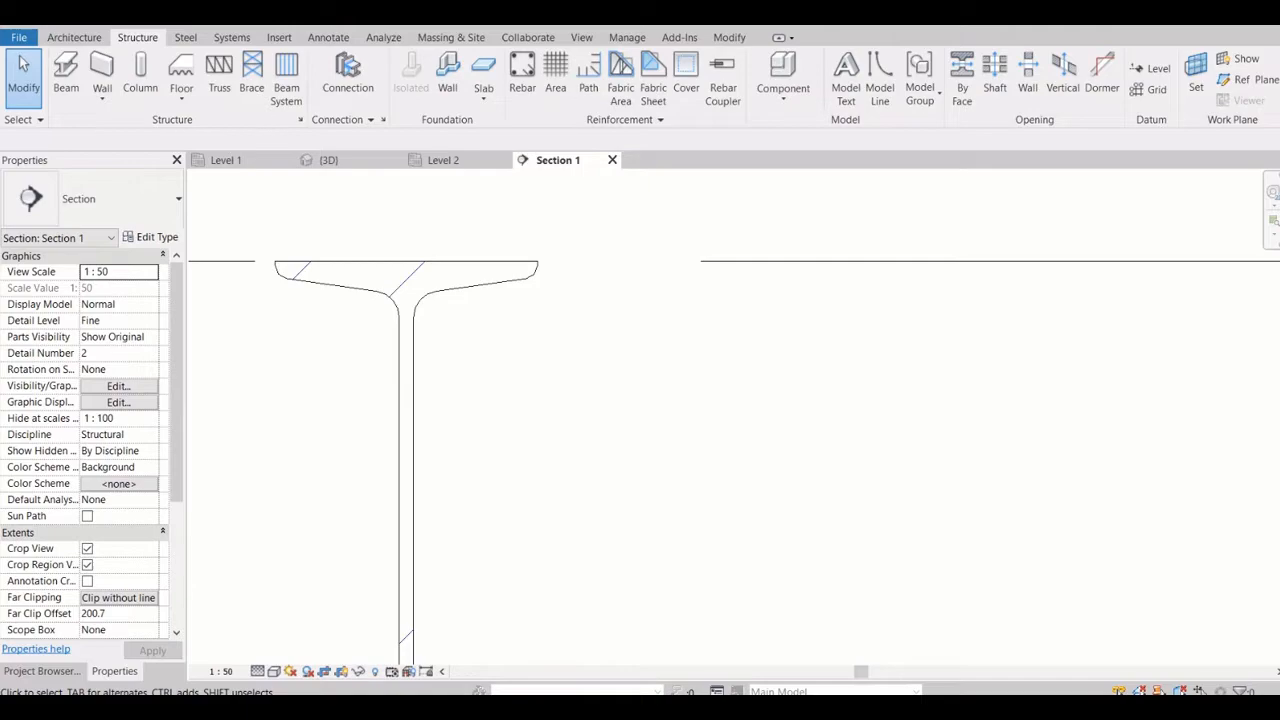
scroll(281, 300, "up", 4)
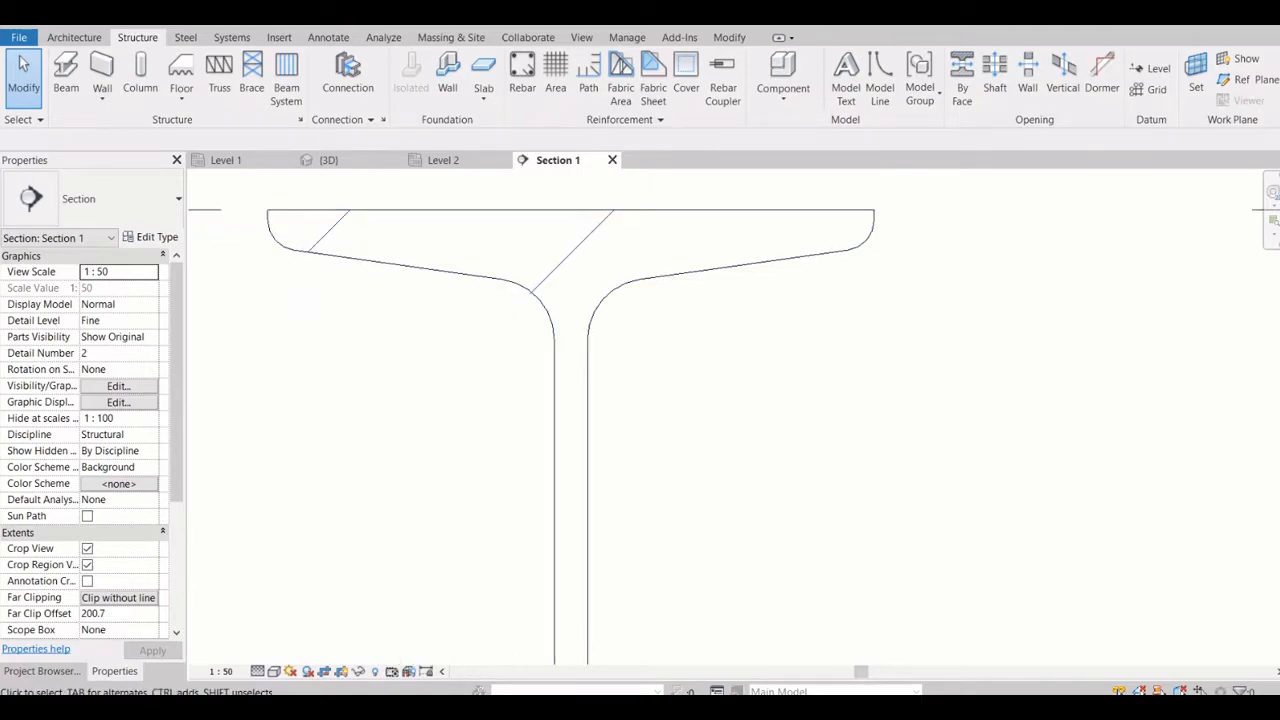
scroll(417, 305, "down", 6)
scroll(434, 316, "down", 3)
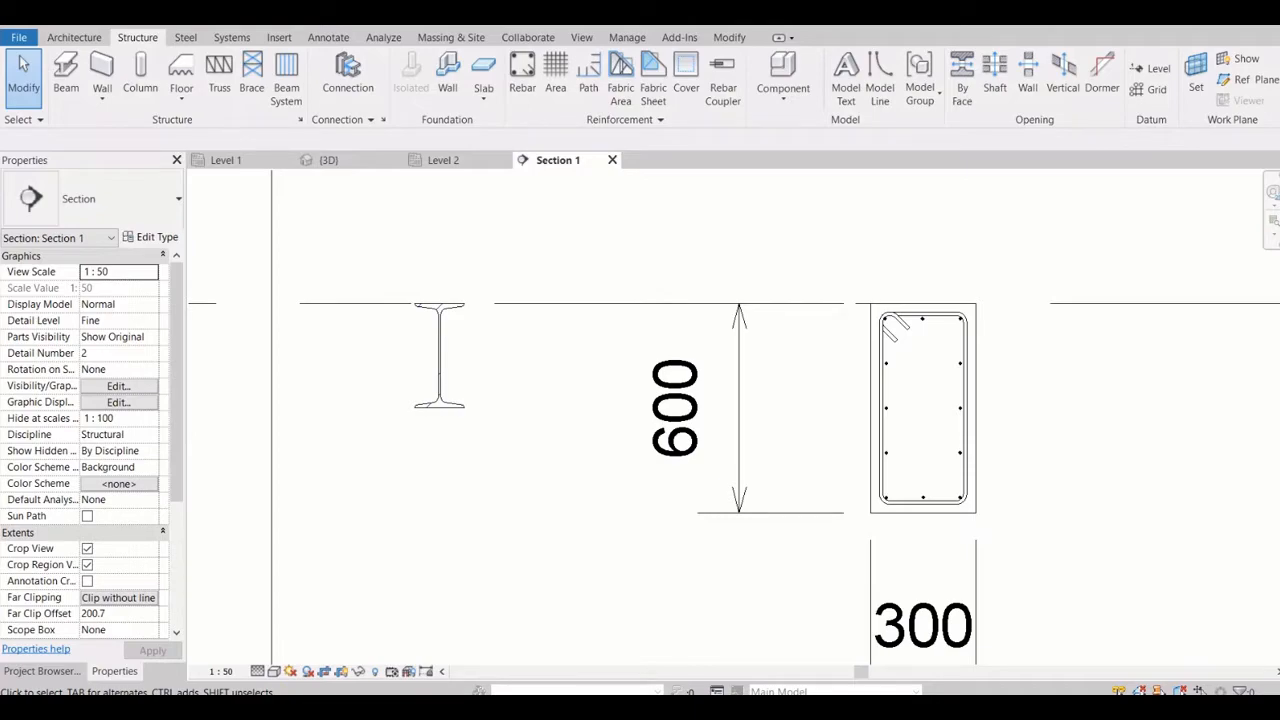
scroll(923, 406, "up", 1)
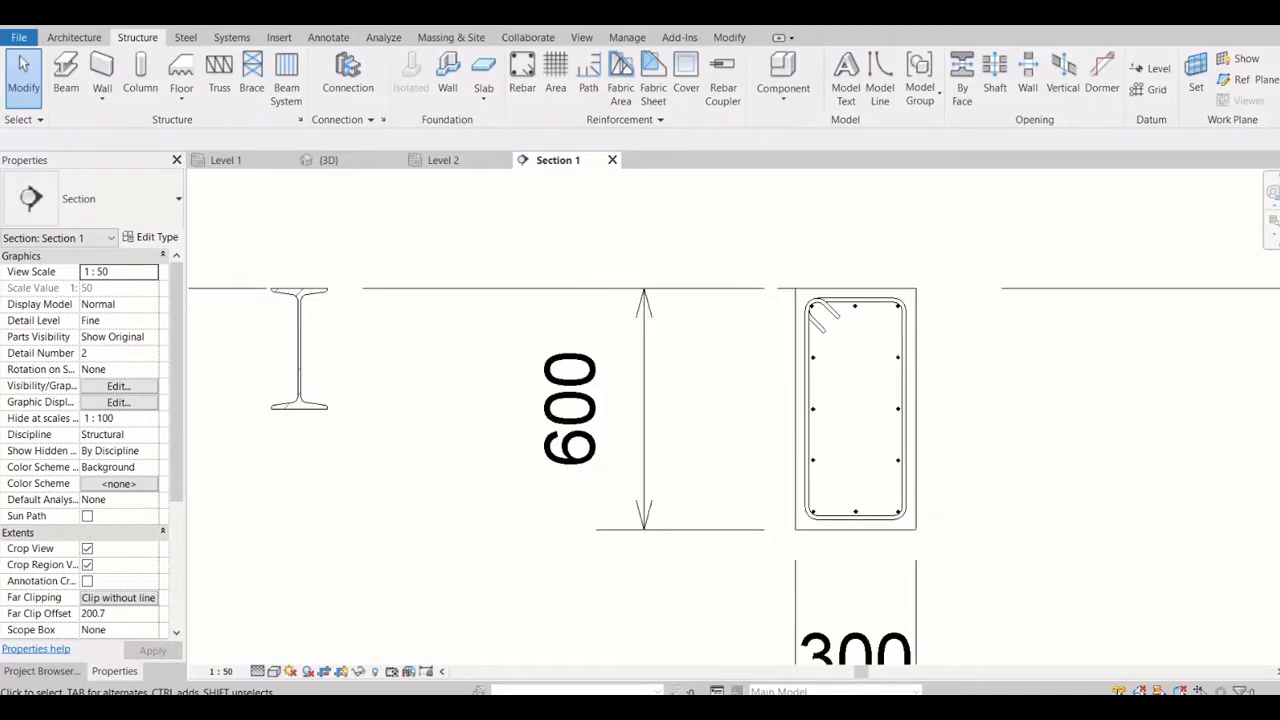
left_click(258, 671)
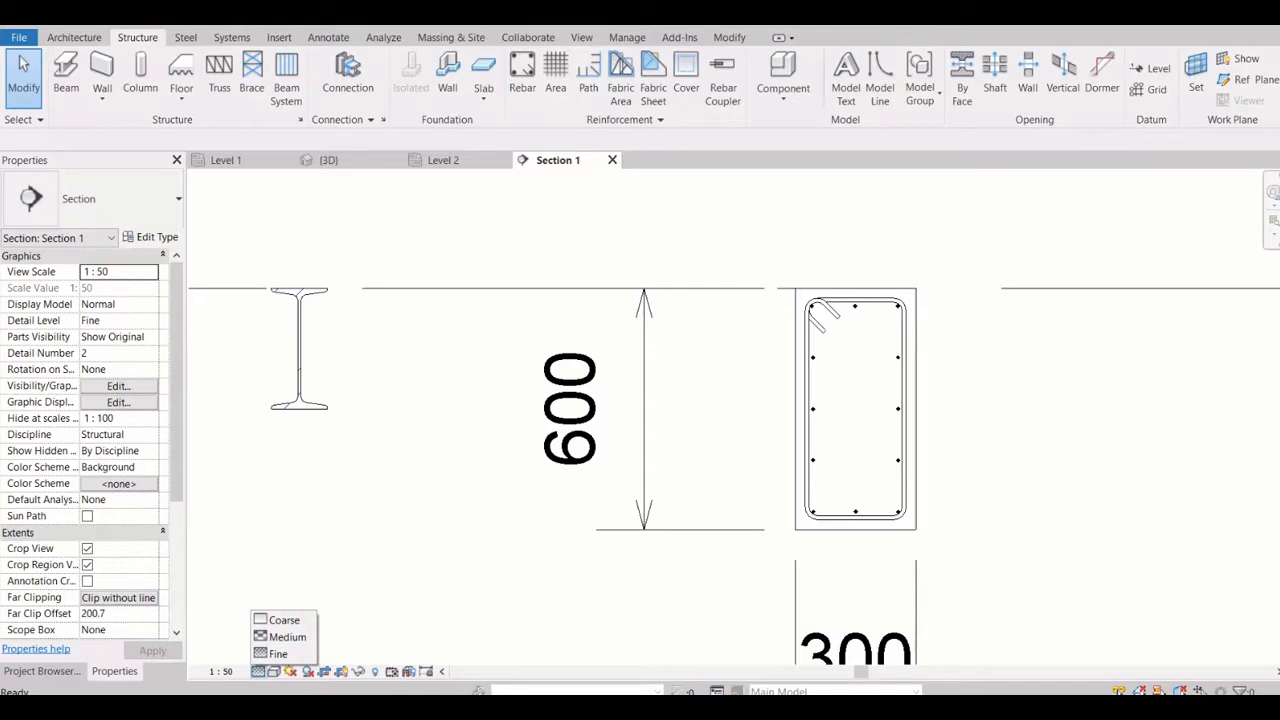
left_click(299, 369)
middle_click_drag(299, 369, 393, 395)
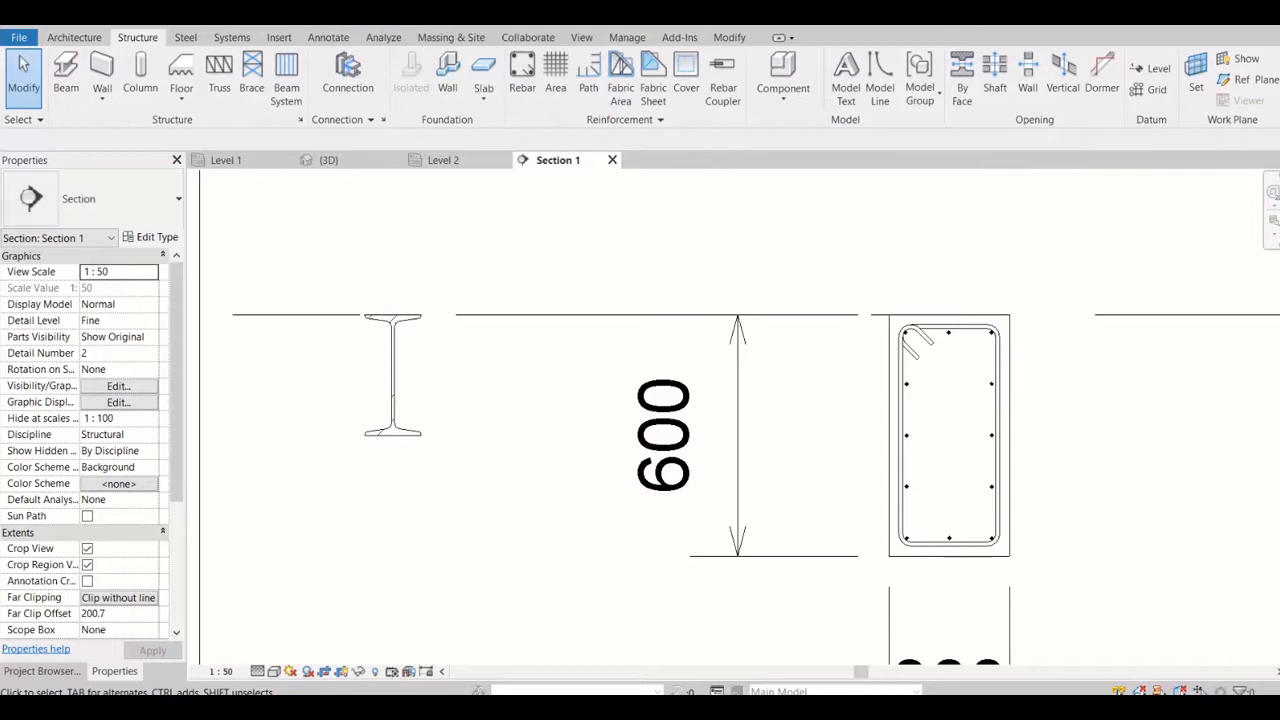
Turn Thin Lines off in Section 1 and compare the line weights of the steel and concrete beams
key("t")
key("l")
scroll(453, 301, "down", 7)
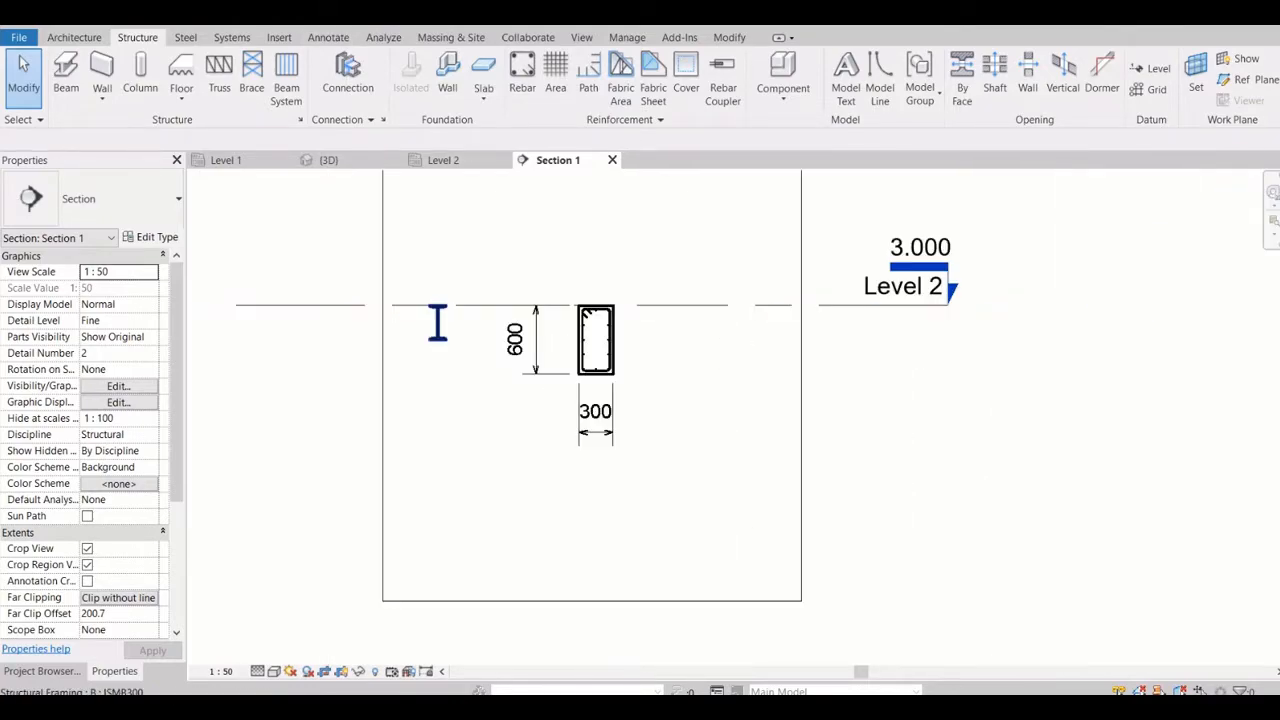
scroll(434, 313, "up", 2)
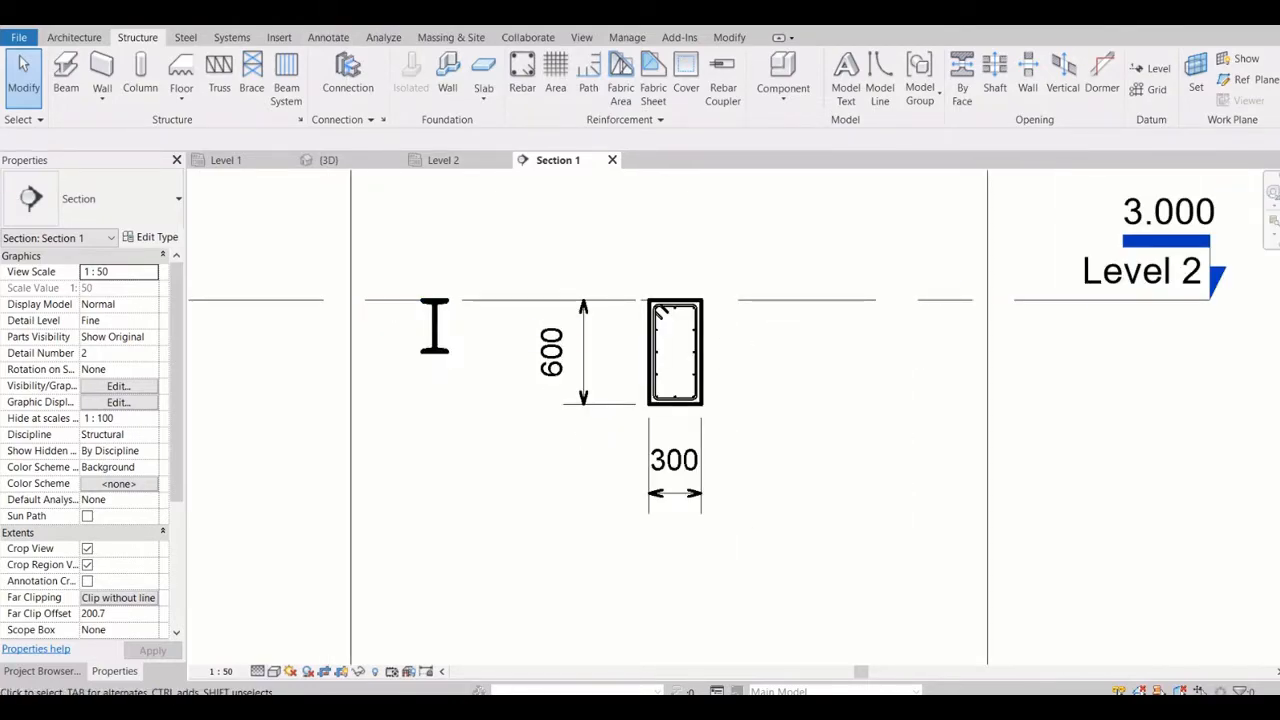
Set Section 1's view scale to 1 : 100 and its detail level to Coarse, and check the resulting beam display
left_click(220, 671)
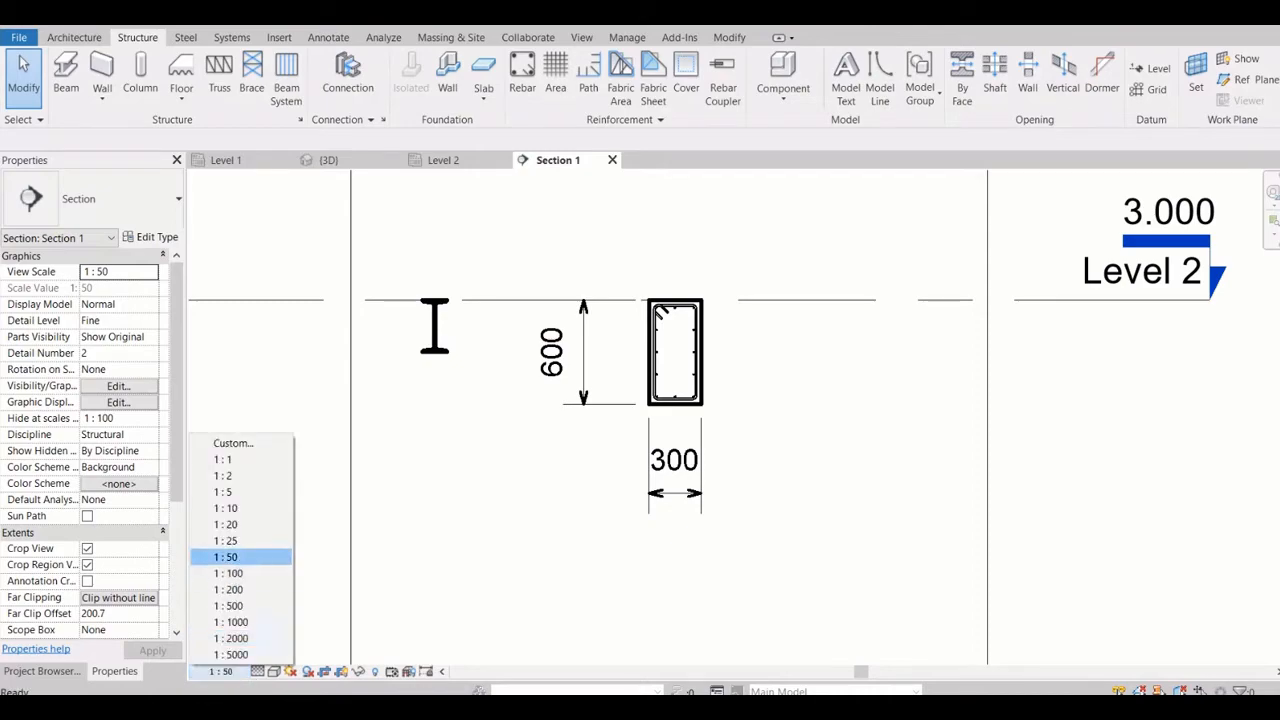
left_click(228, 573)
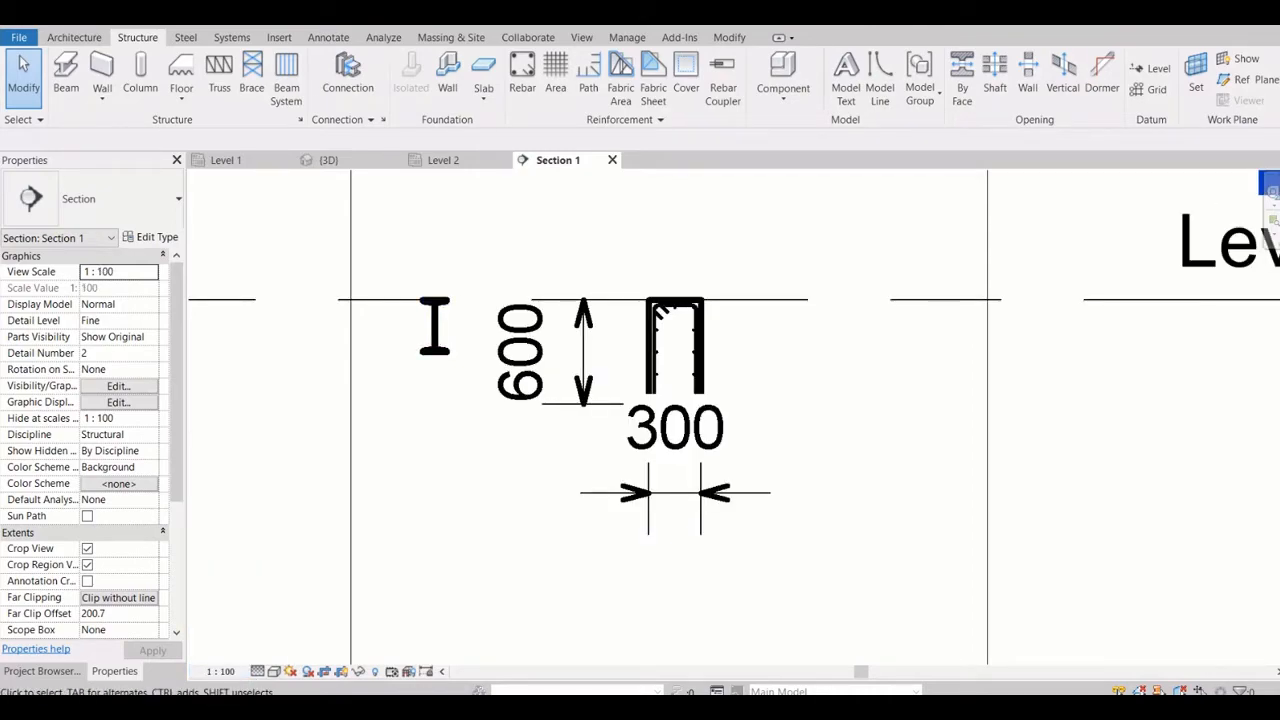
left_click(258, 671)
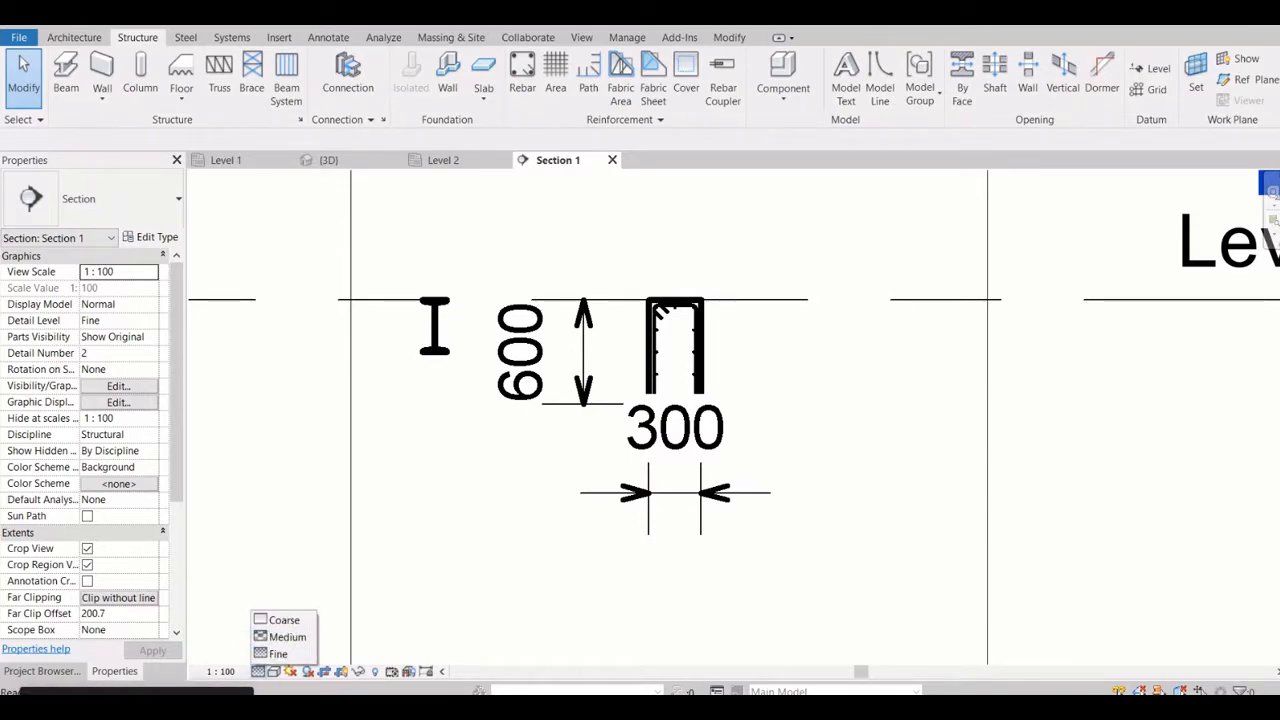
left_click(282, 620)
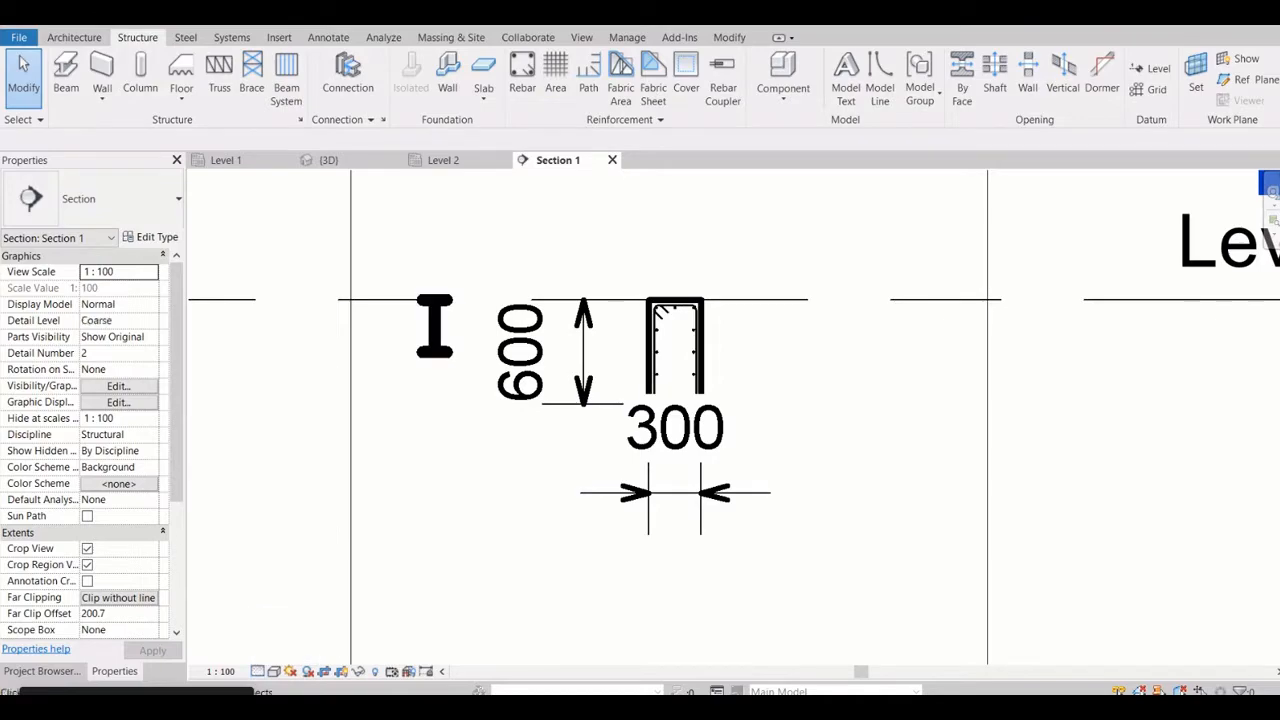
scroll(432, 367, "down", 3)
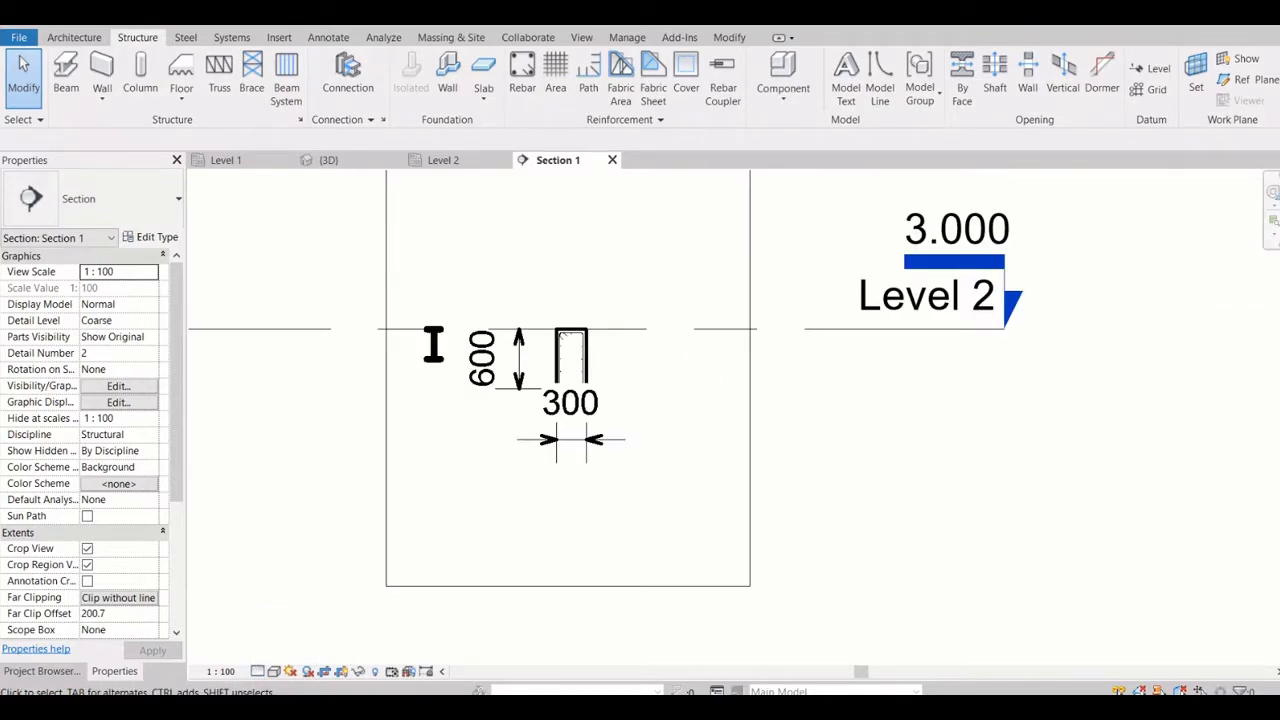
scroll(430, 320, "up", 2)
Switch back to the Level 2 plan and choose Fine as its detail level
left_click(444, 160)
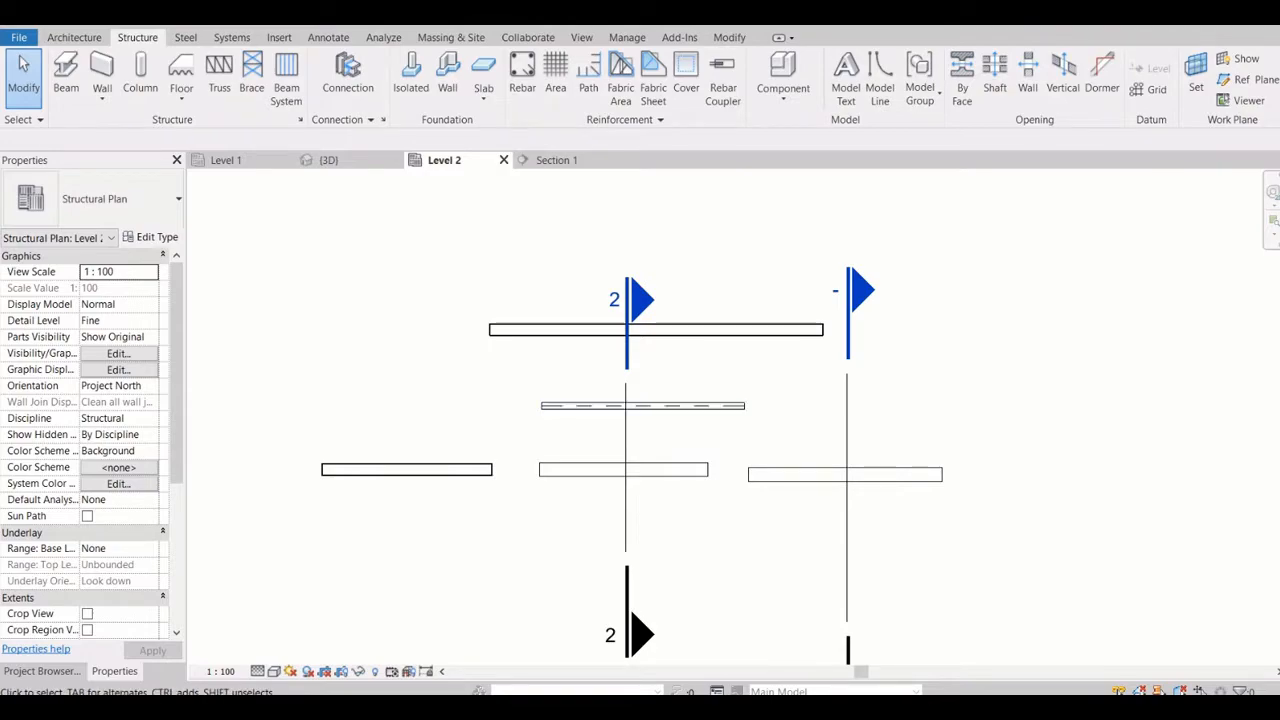
left_click(257, 671)
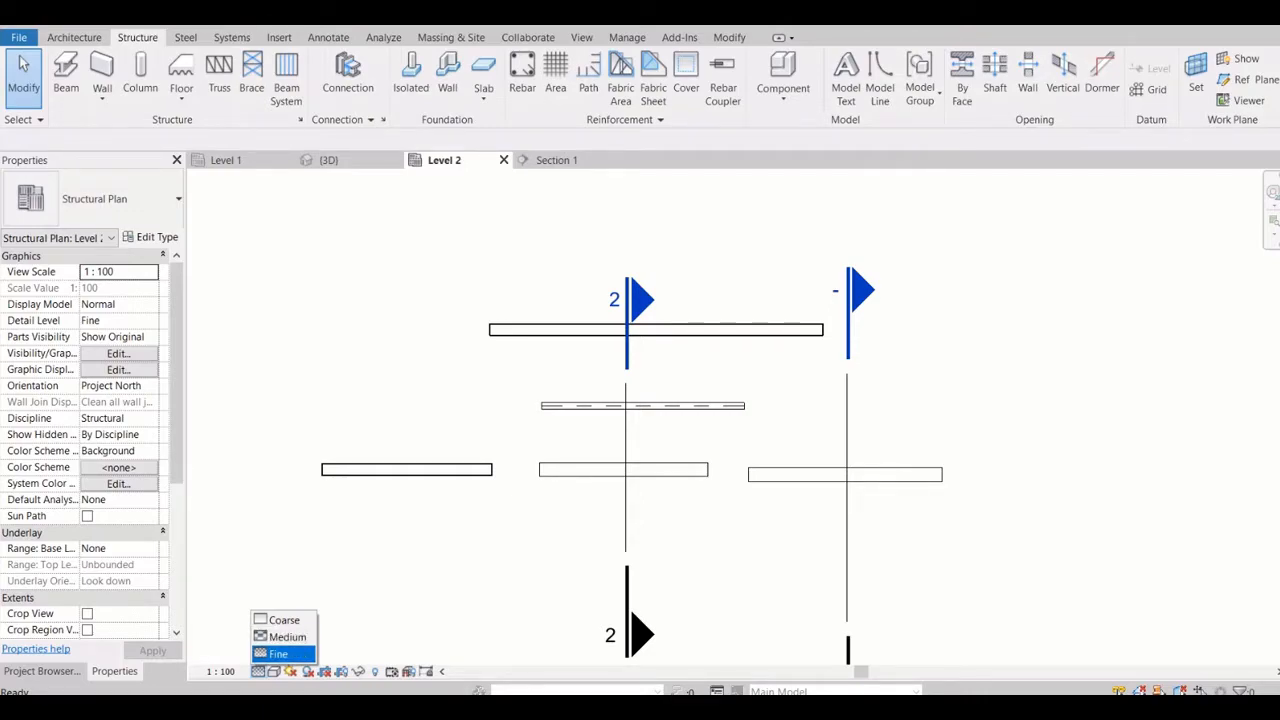
left_click(279, 654)
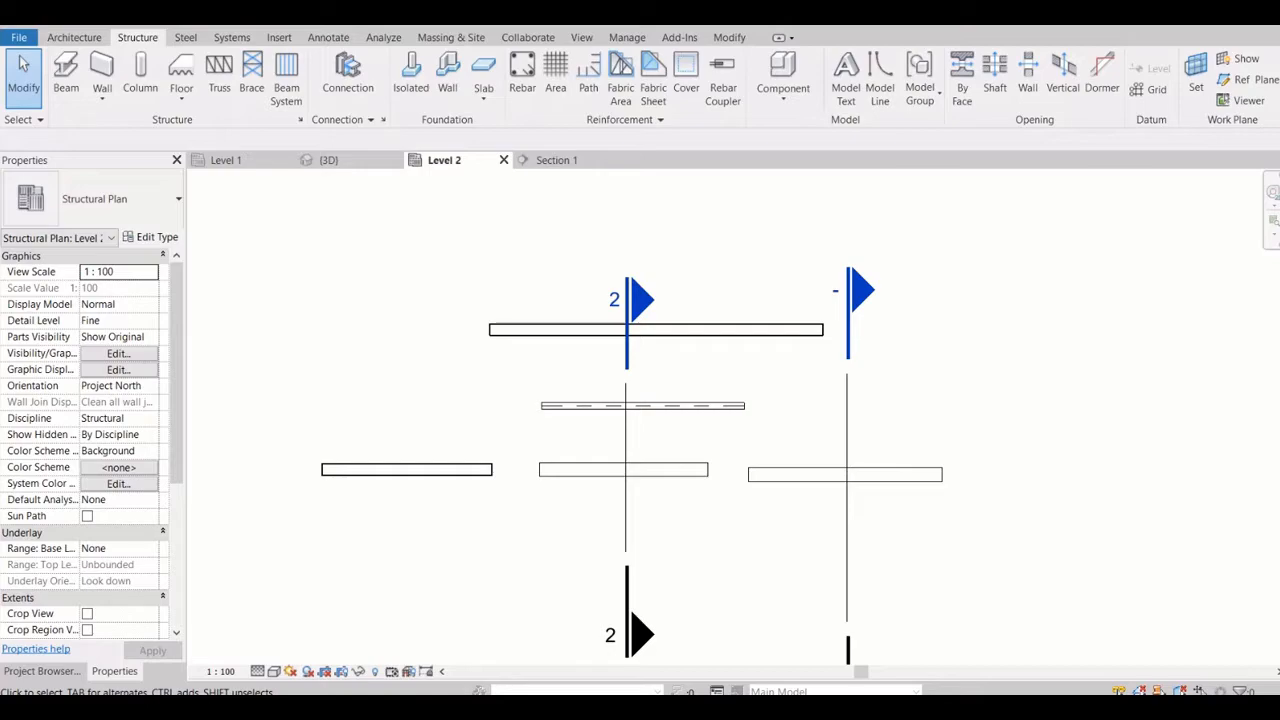
Set the Level 2 plan's visual style to Wireframe and inspect the reinforcement in the beams
left_click(274, 671)
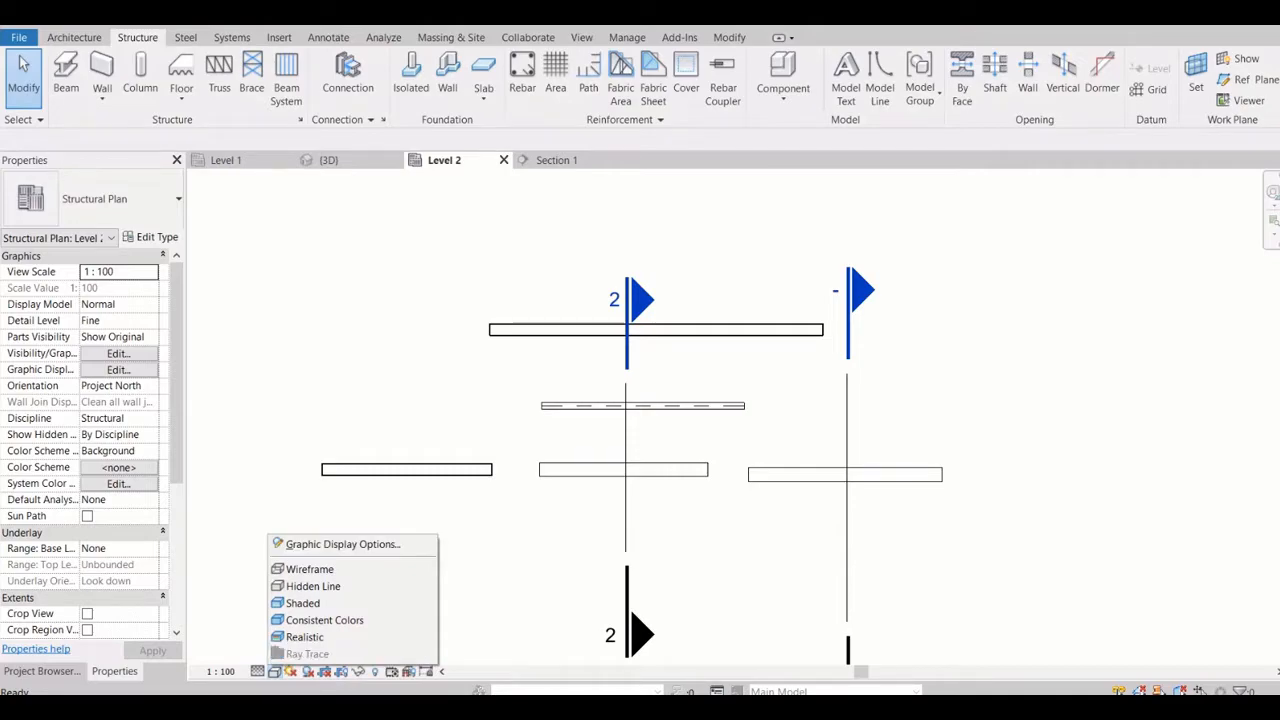
left_click(310, 569)
scroll(476, 437, "up", 1)
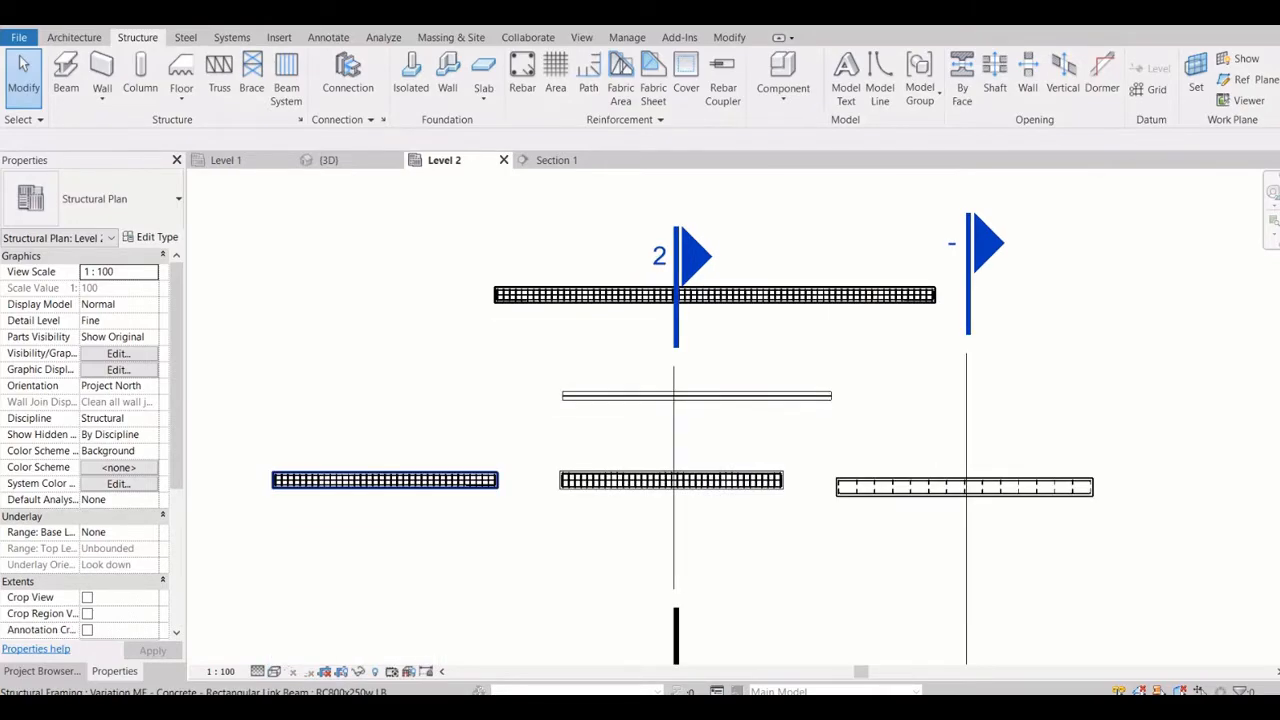
scroll(480, 489, "up", 5)
Switch to the 3D view and set its visual style to Hidden Line
left_click(340, 160)
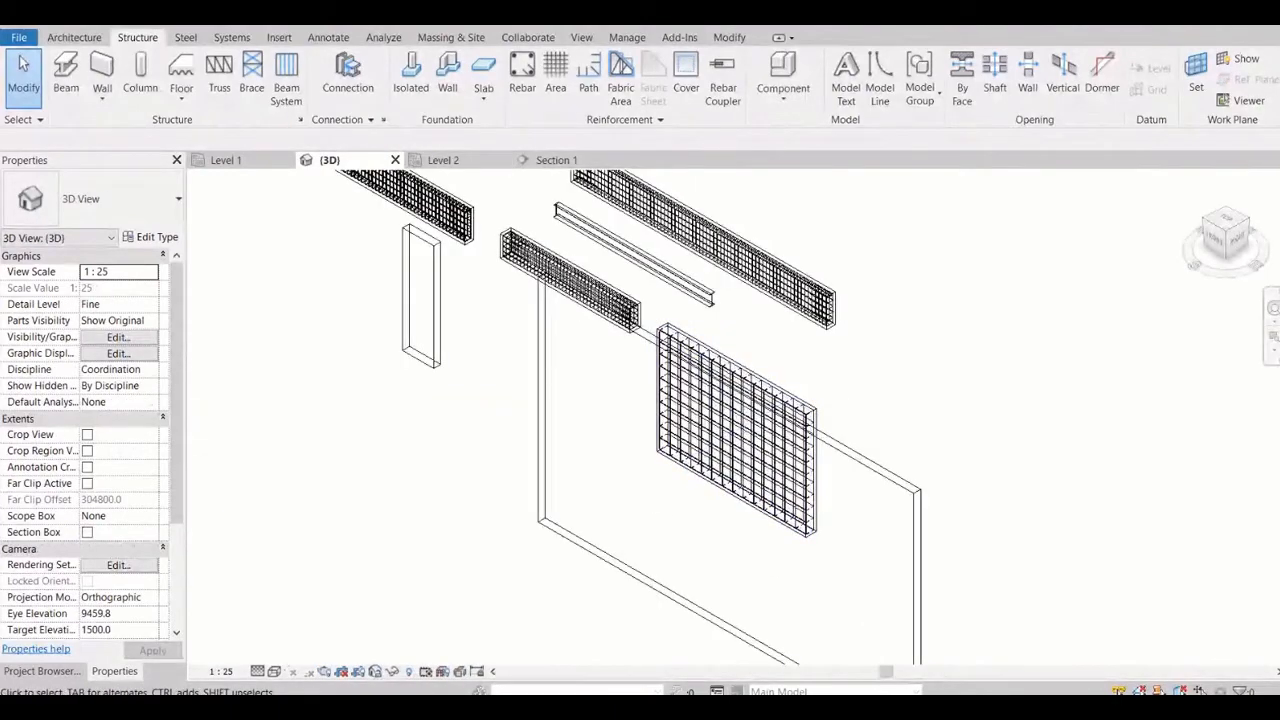
left_click(274, 671)
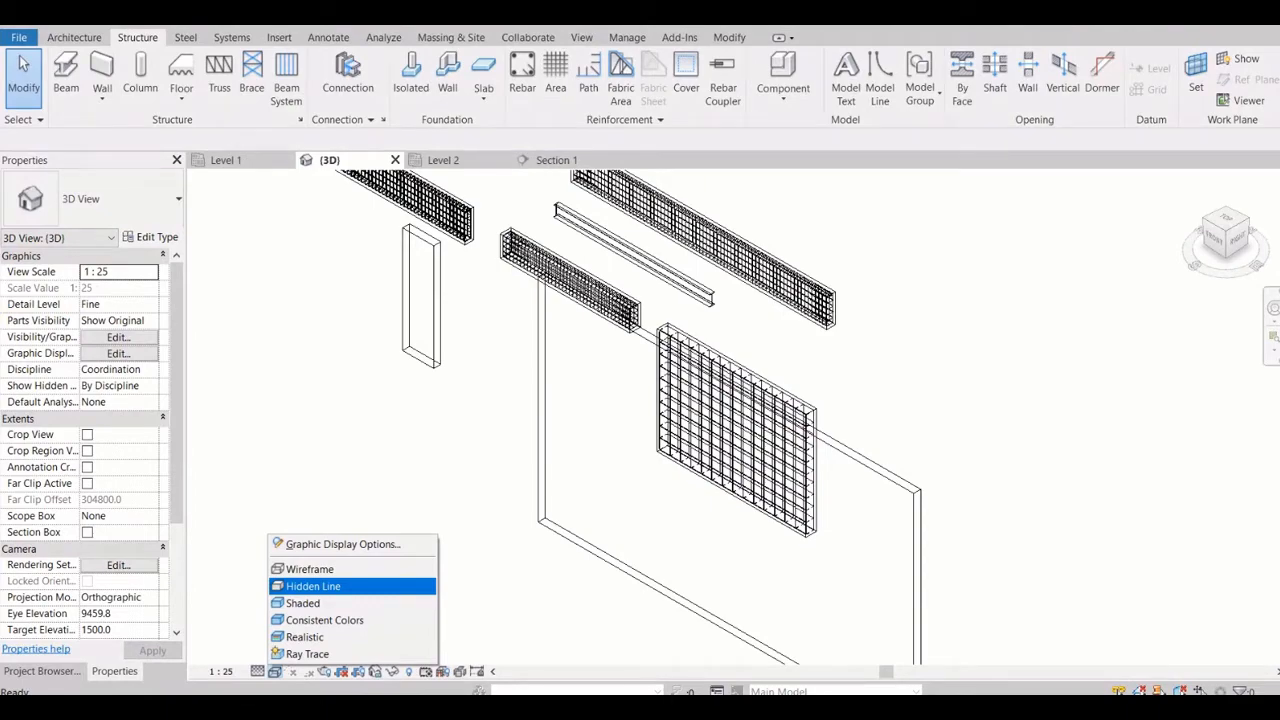
left_click(313, 586)
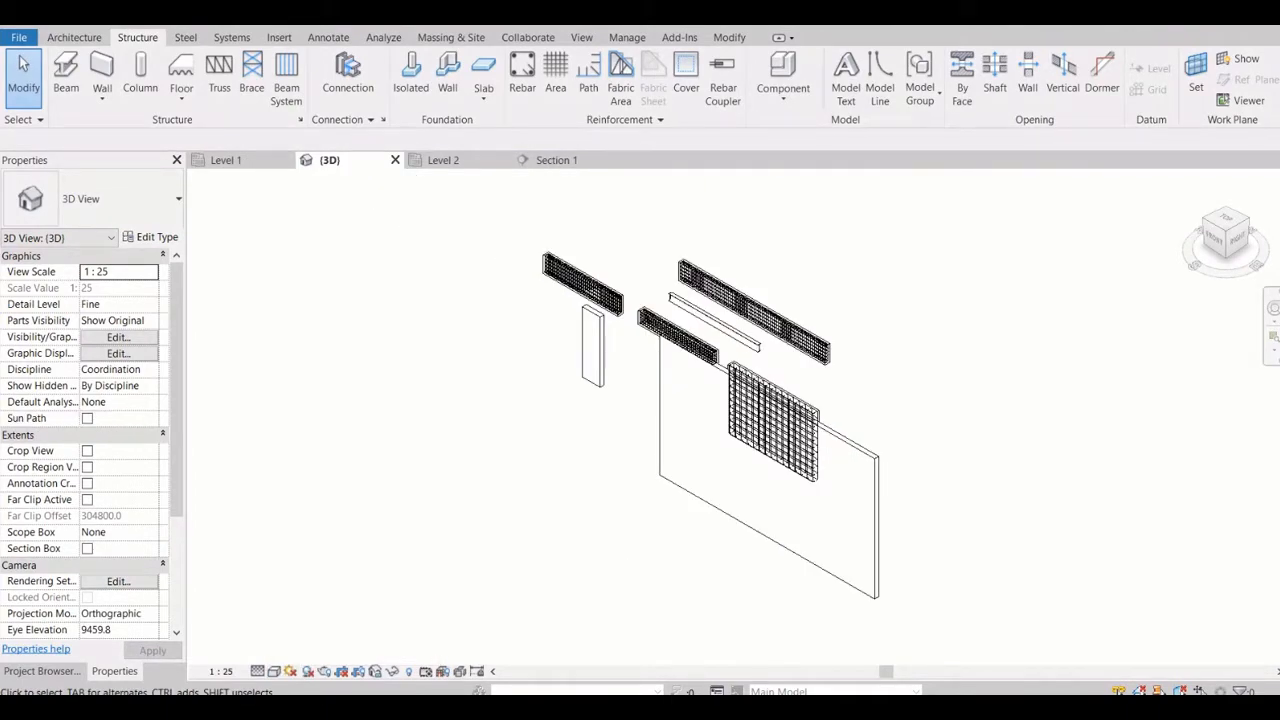
Inspect the reinforcement in the 3D view, and switch to the Level 2 plan and set its visual style to Hidden Line
scroll(730, 360, "up", 3)
scroll(730, 360, "down", 3)
scroll(730, 360, "up", 4)
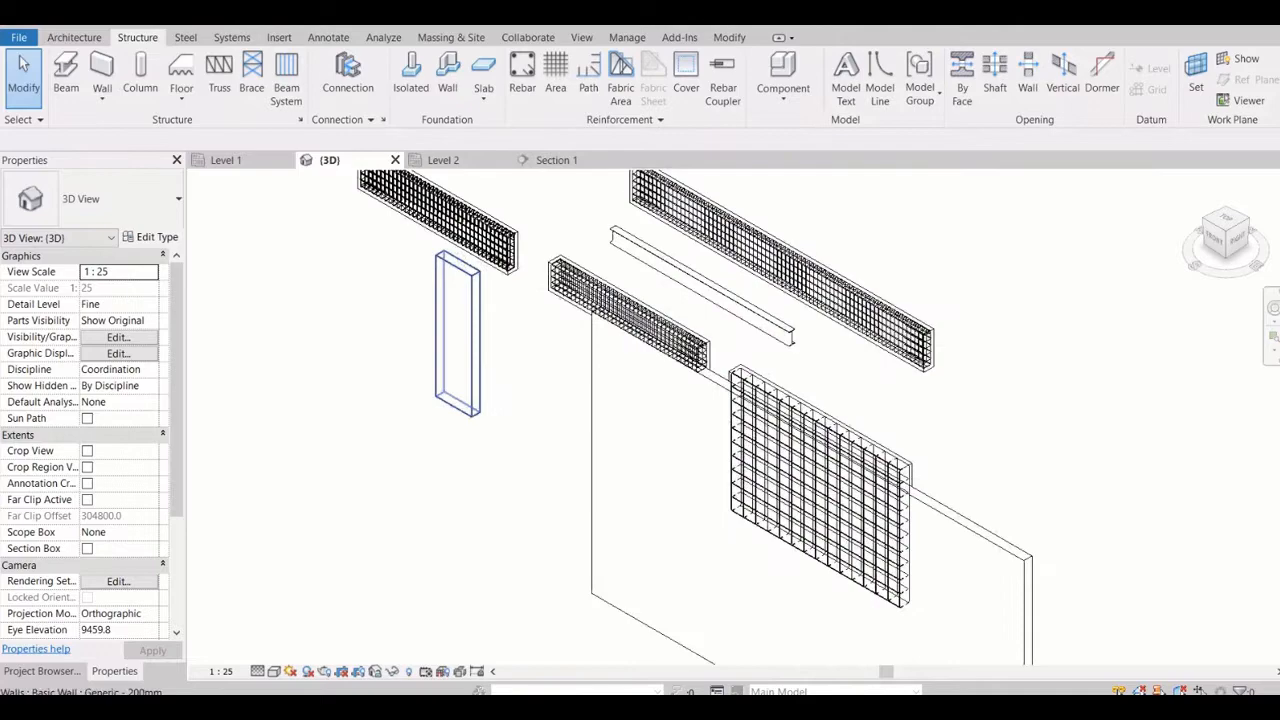
scroll(474, 269, "up", 4)
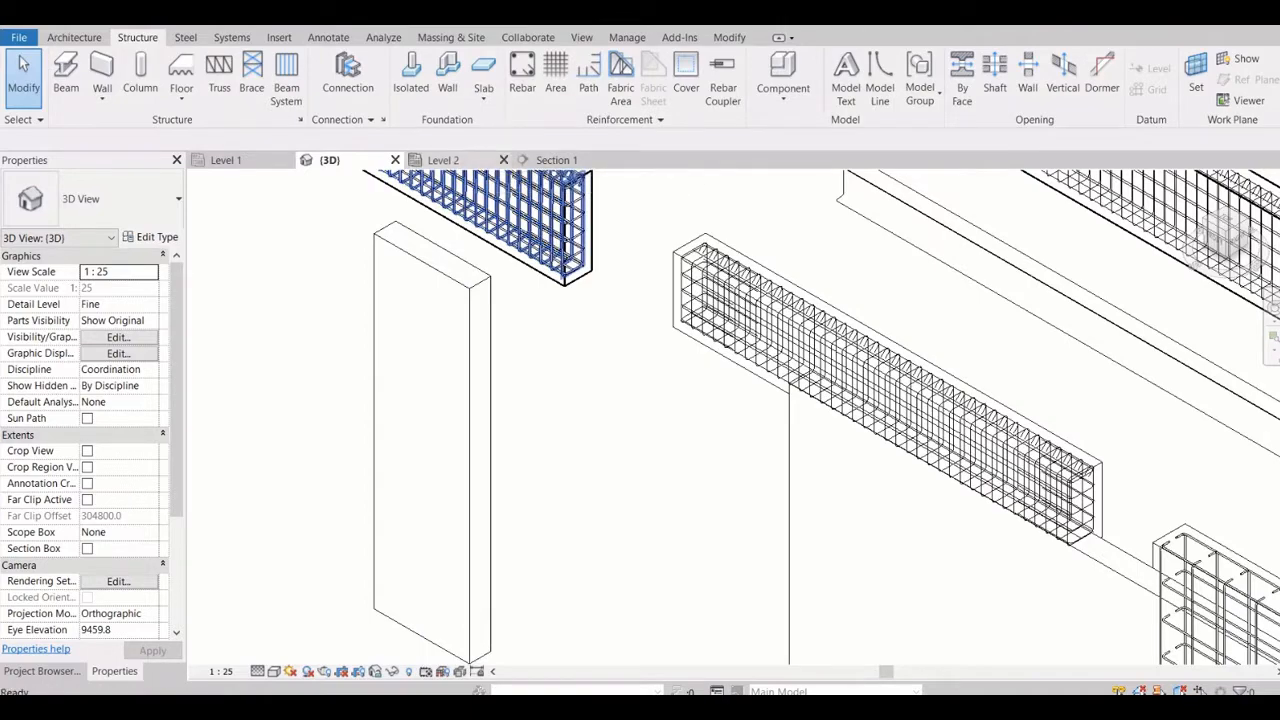
left_click(444, 160)
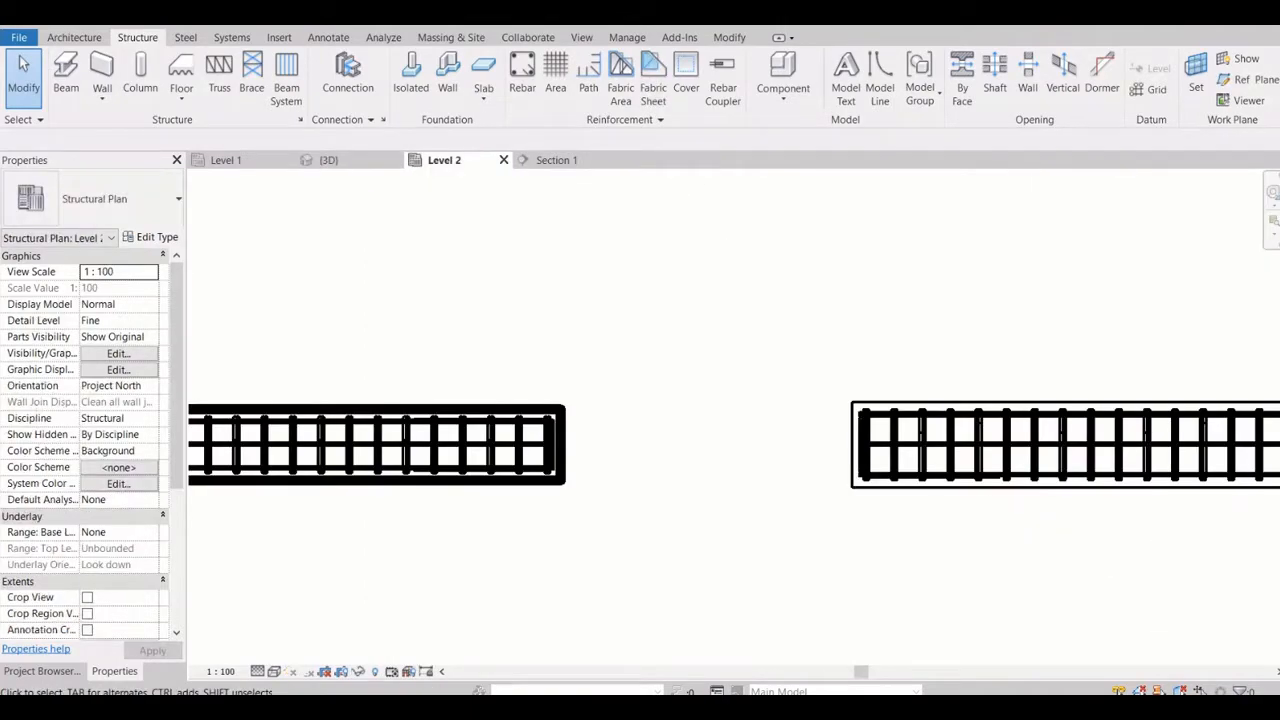
left_click(274, 671)
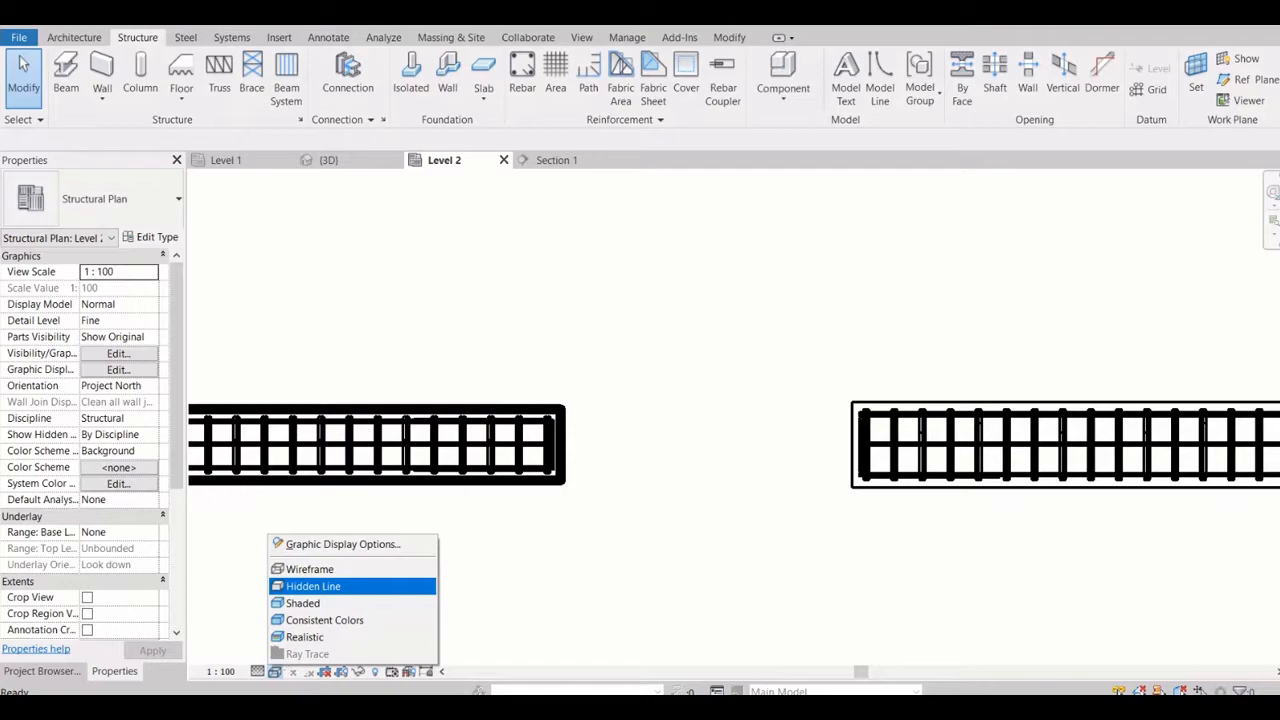
left_click(313, 586)
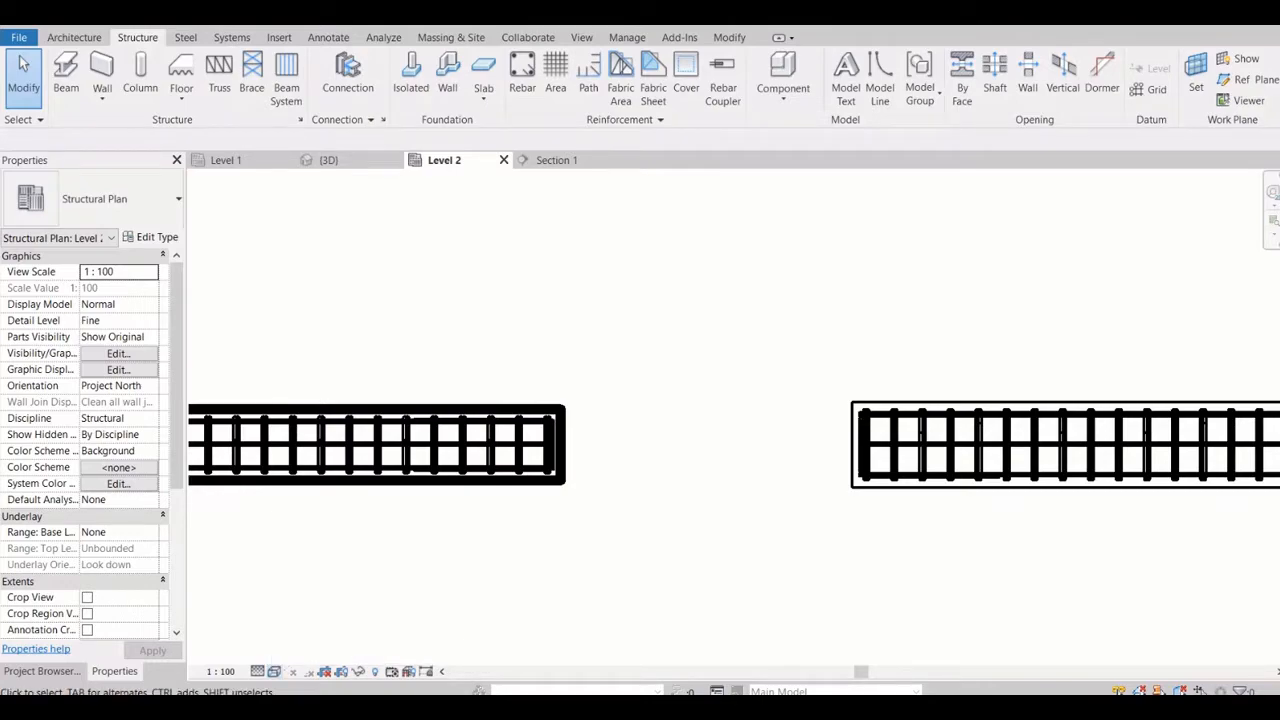
Set the Level 2 plan's visual style to Wireframe and inspect the web lines of the steel beam
scroll(497, 457, "down", 2)
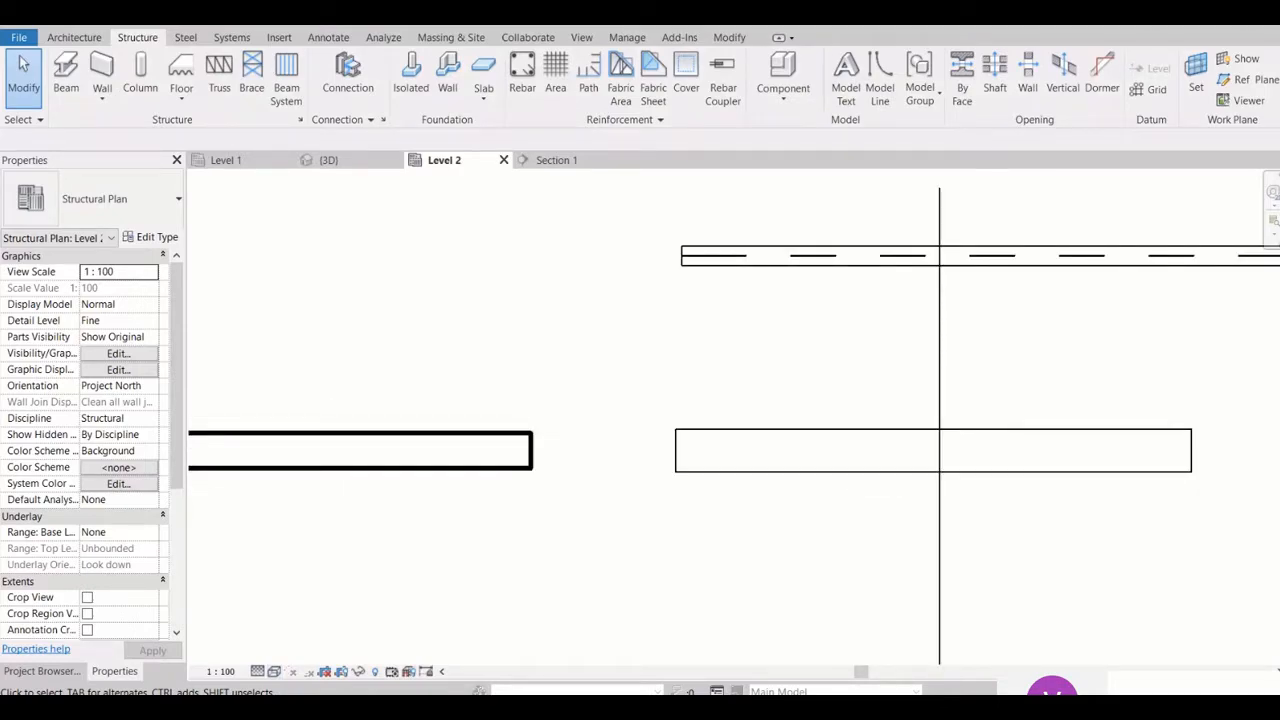
scroll(617, 423, "down", 2)
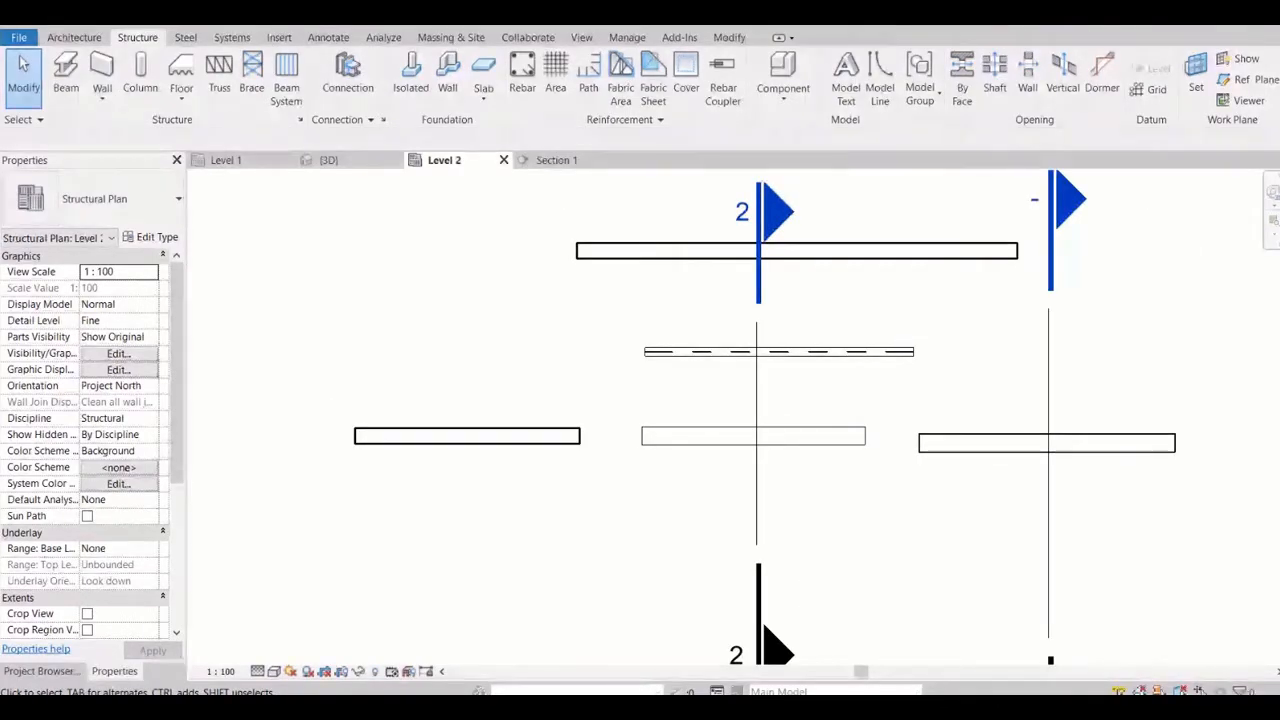
scroll(652, 349, "up", 7)
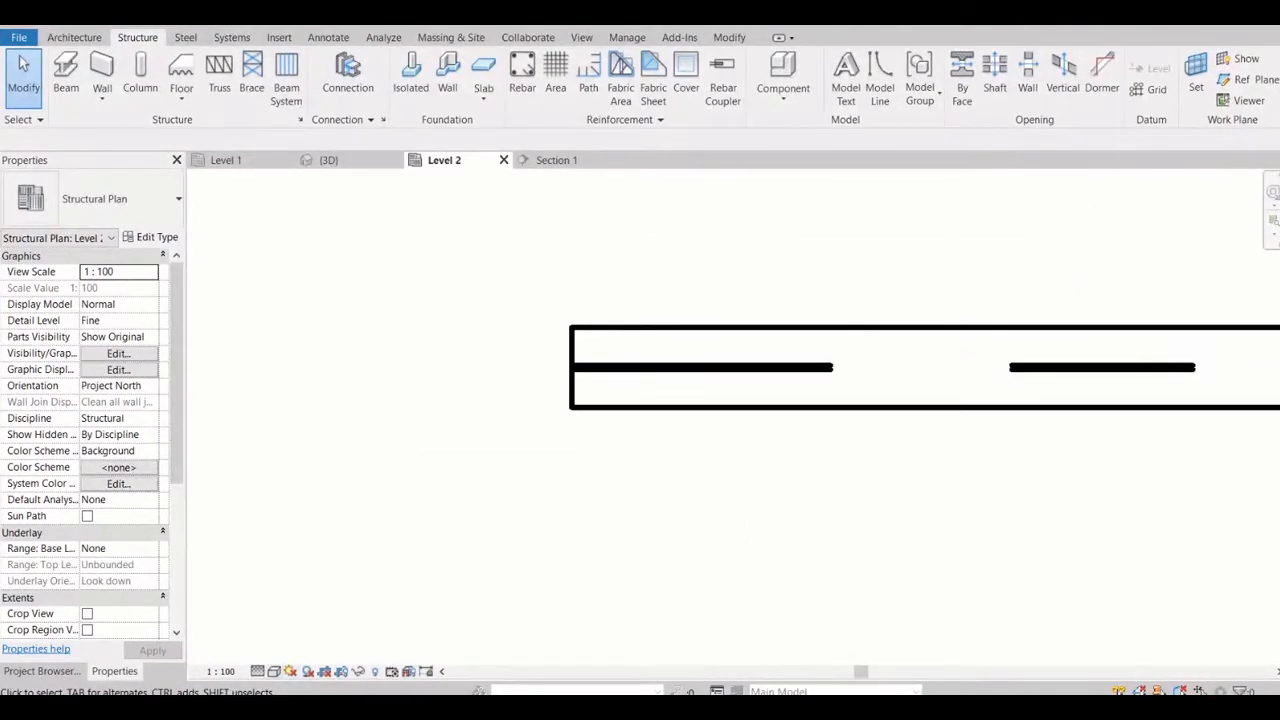
left_click(273, 671)
left_click(310, 569)
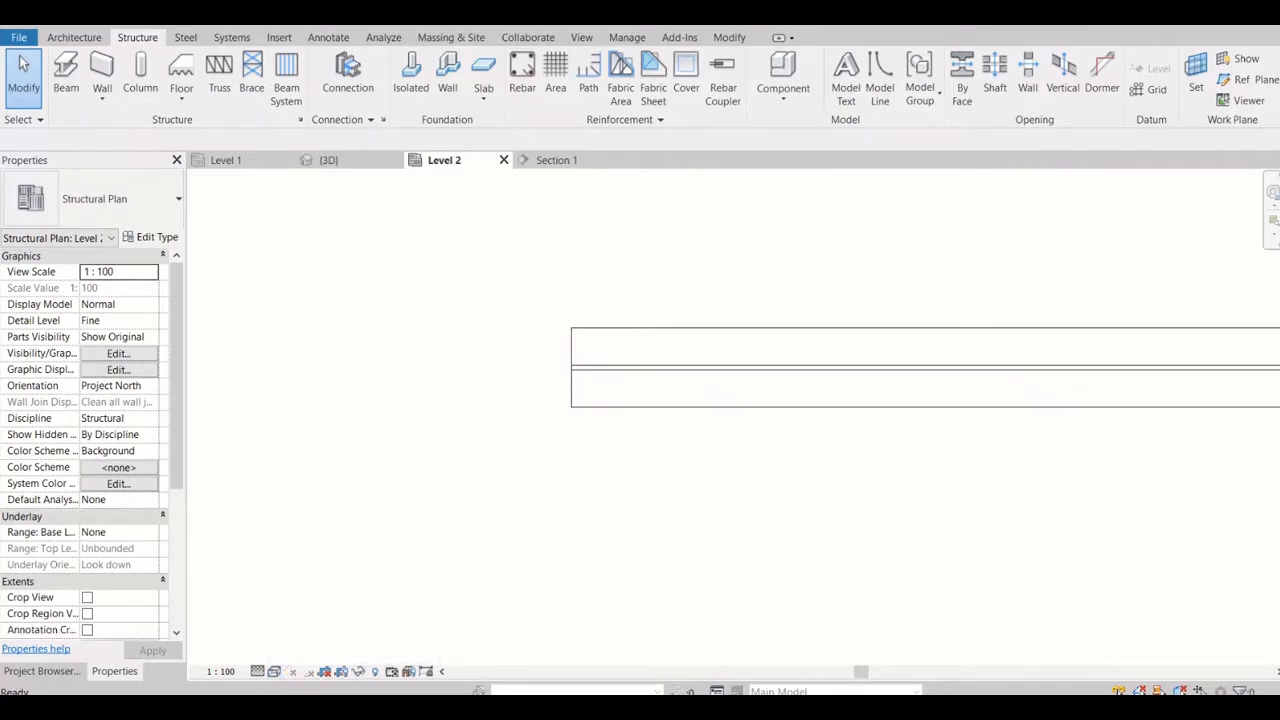
scroll(636, 396, "up", 3)
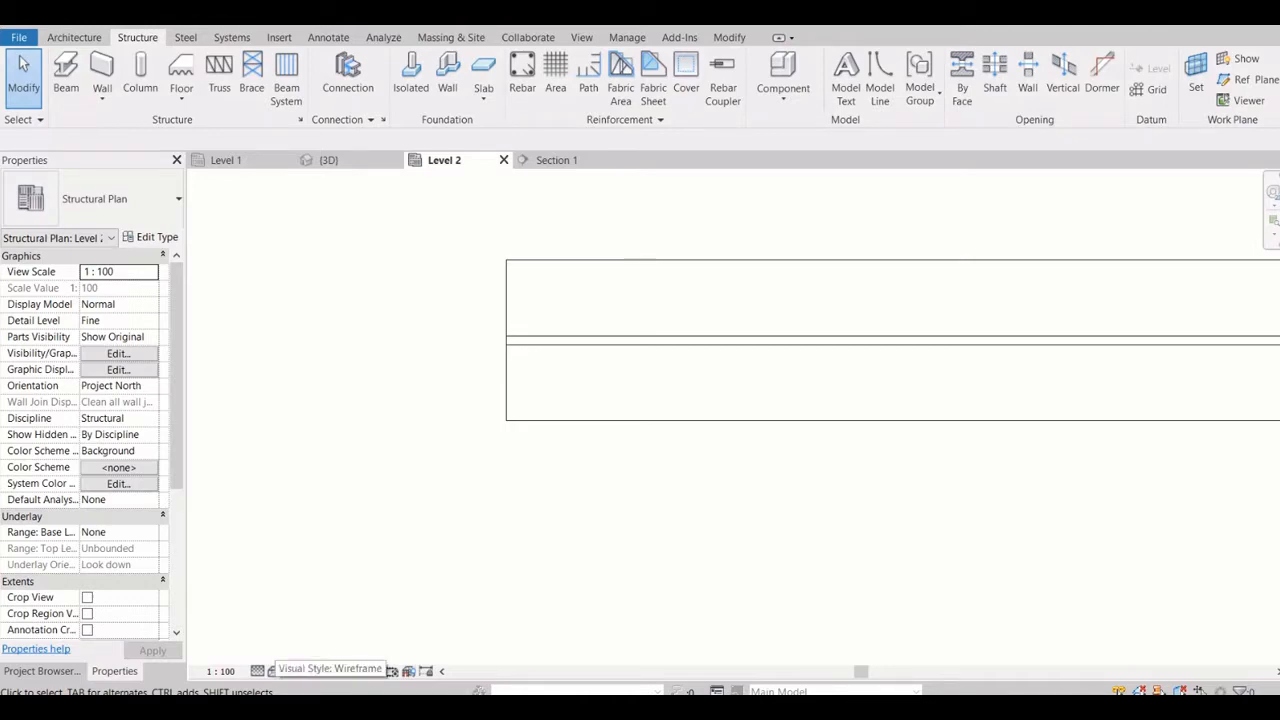
Return the Level 2 plan to the Hidden Line visual style and compare the steel beam's web lines
left_click(274, 671)
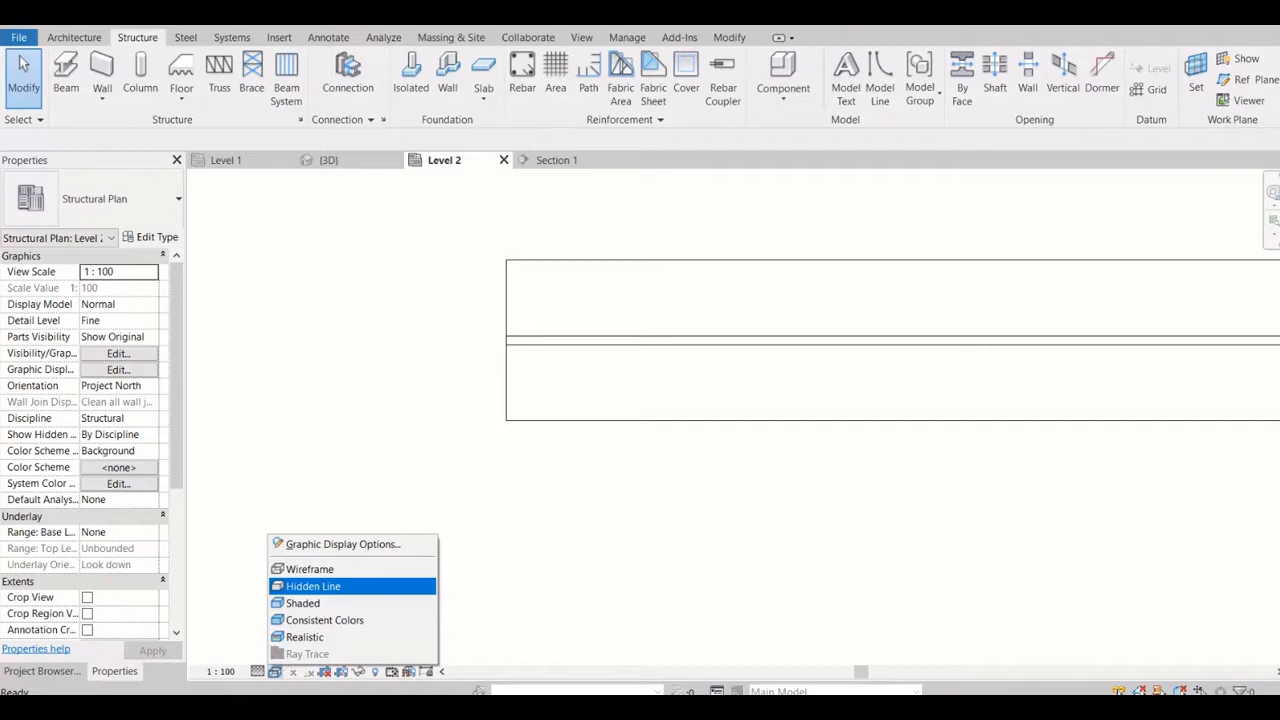
key("Return")
scroll(463, 347, "down", 1)
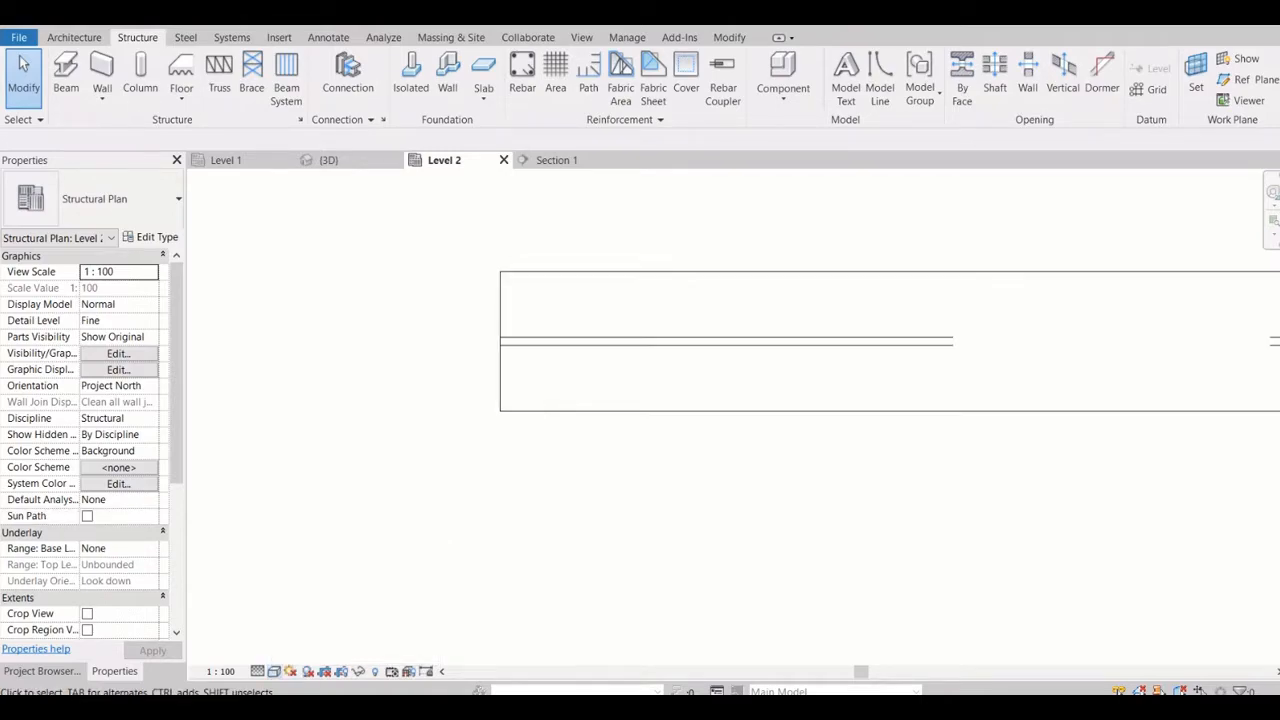
scroll(514, 358, "down", 1)
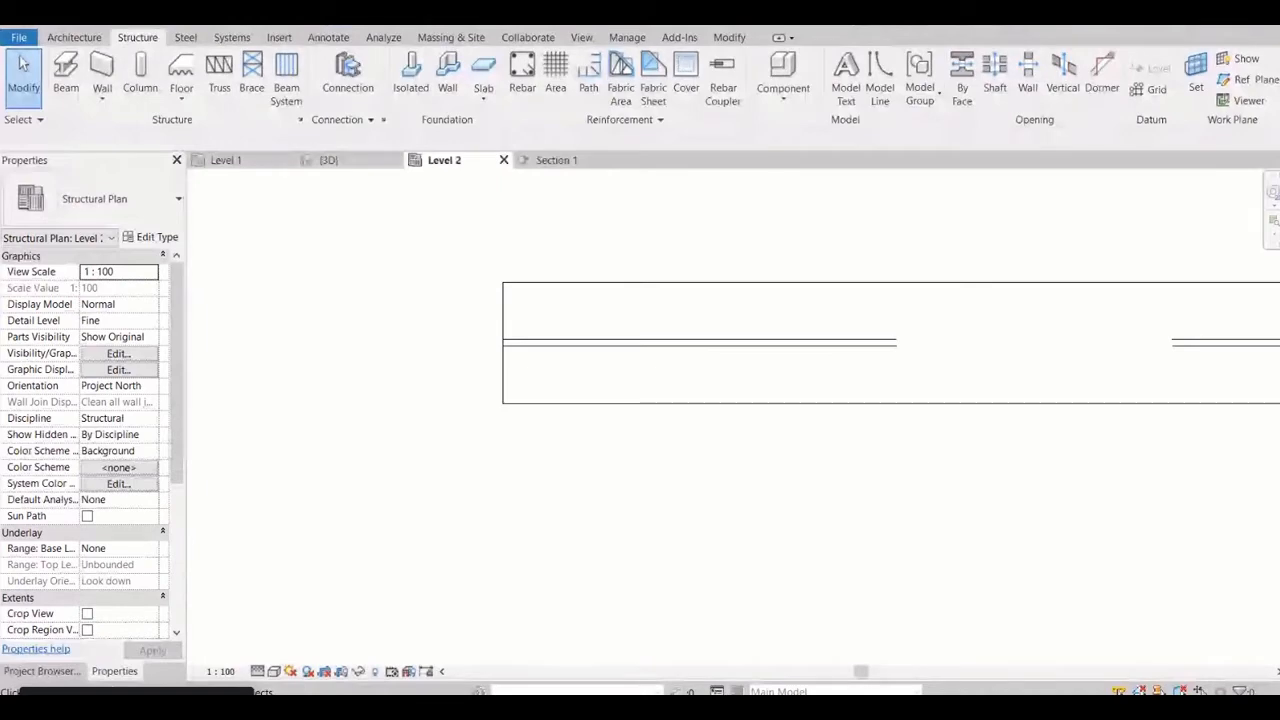
Set the Level 2 plan's visual style to Shaded and check how the beams display
left_click(273, 671)
left_click(310, 603)
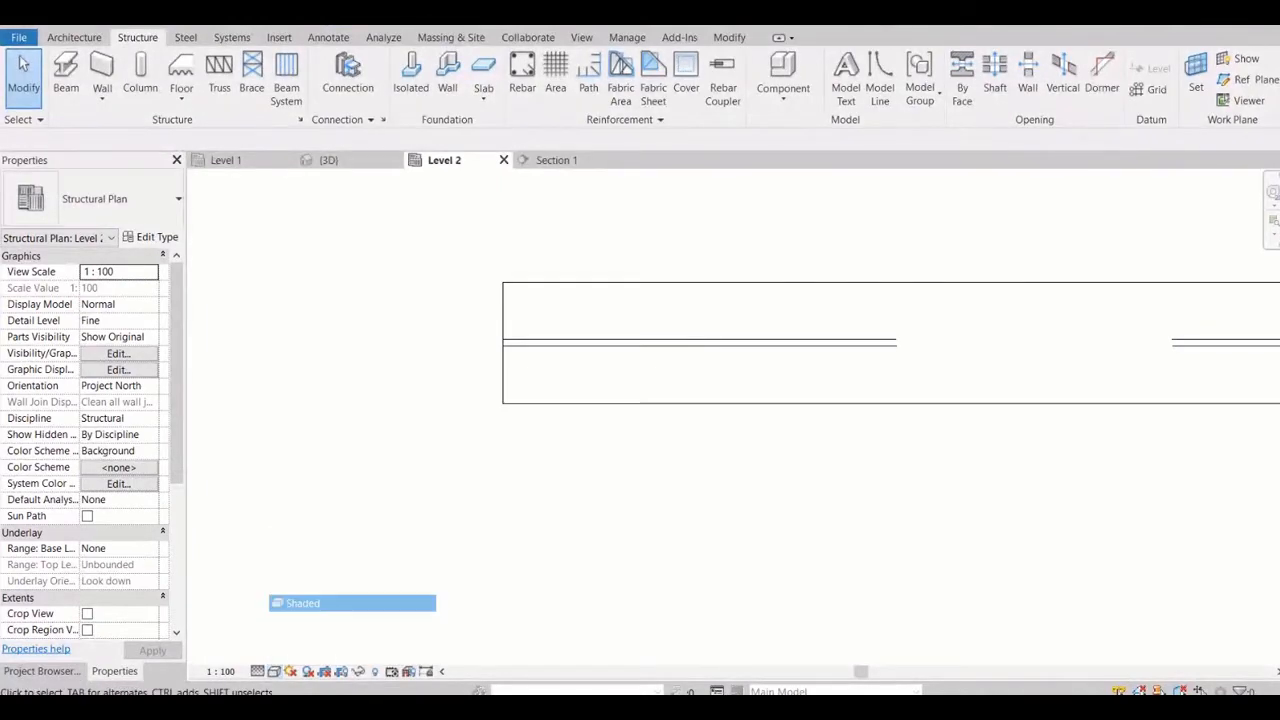
scroll(553, 466, "down", 6)
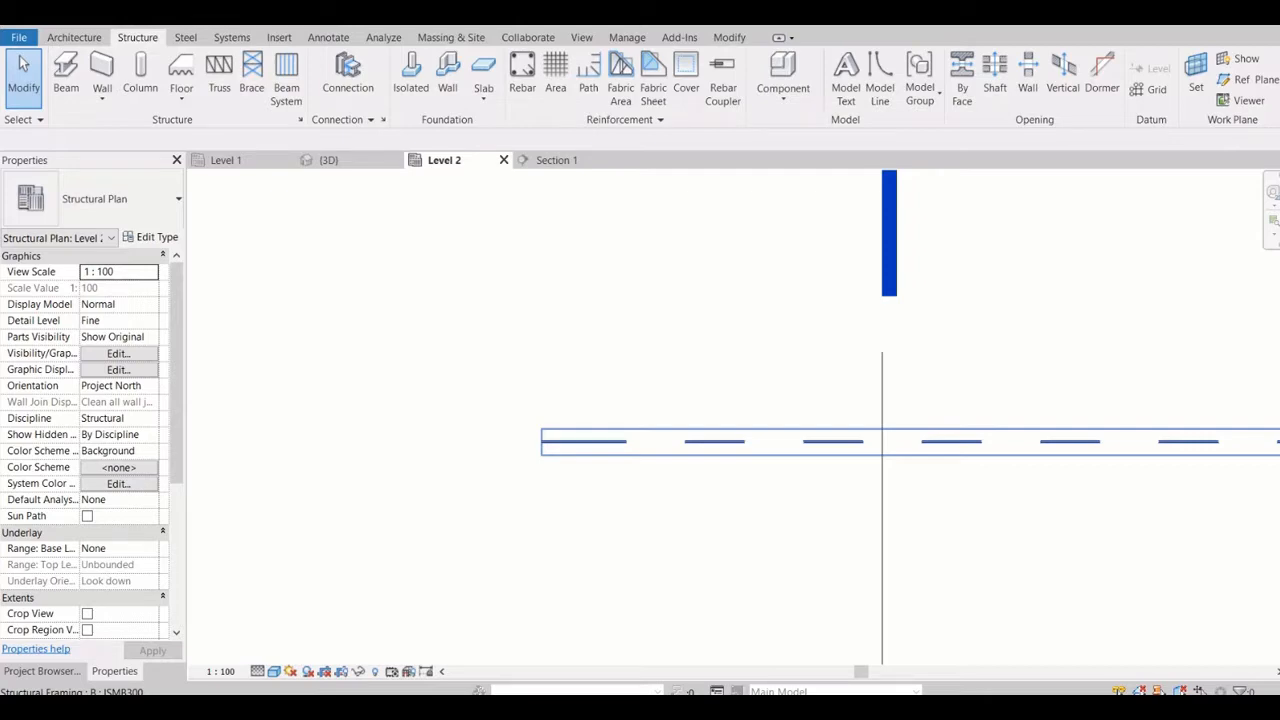
scroll(610, 444, "down", 8)
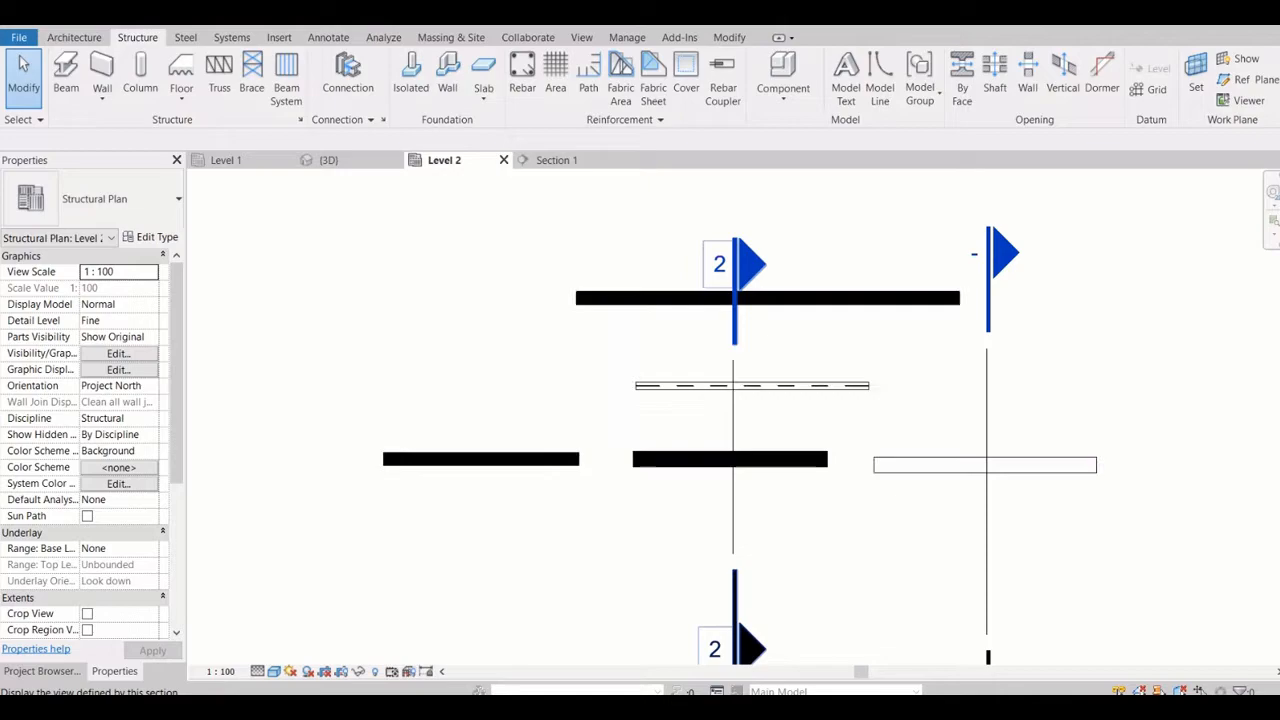
scroll(609, 404, "up", 3)
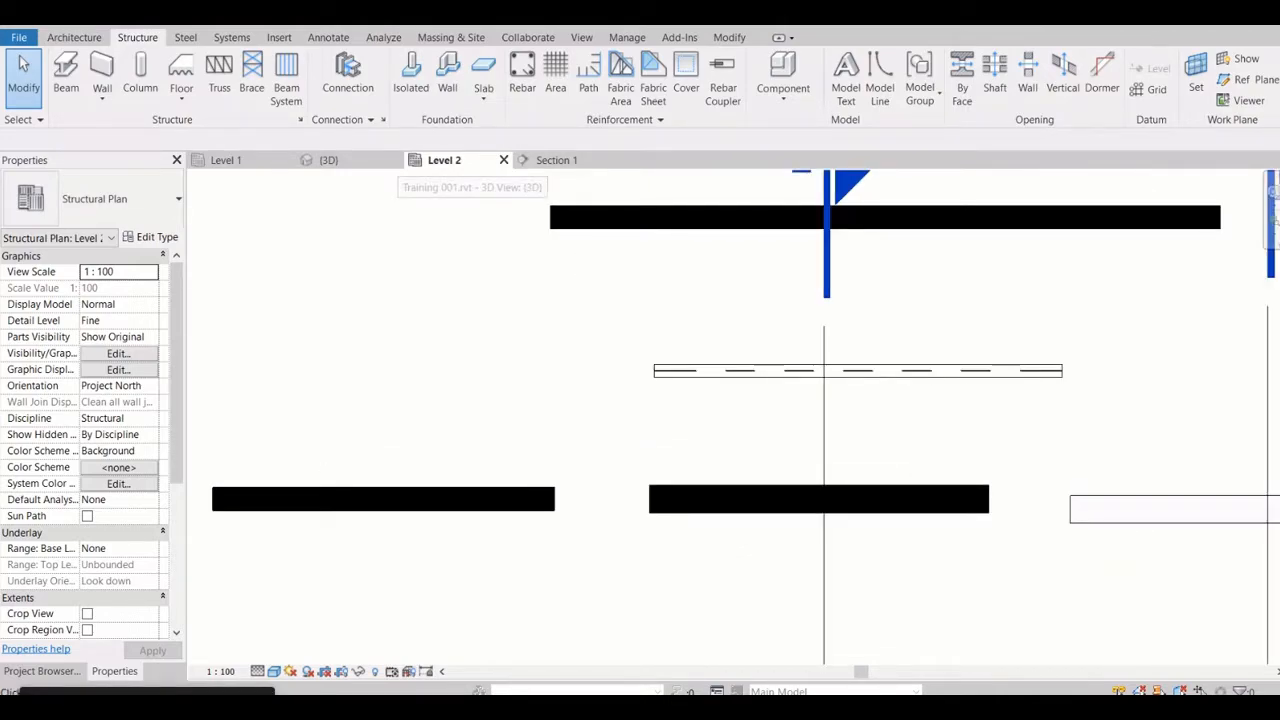
Switch to the 3D view, set its visual style to Shaded and inspect the reinforced beam above the narrow wall
left_click(329, 160)
left_click(274, 672)
left_click(308, 603)
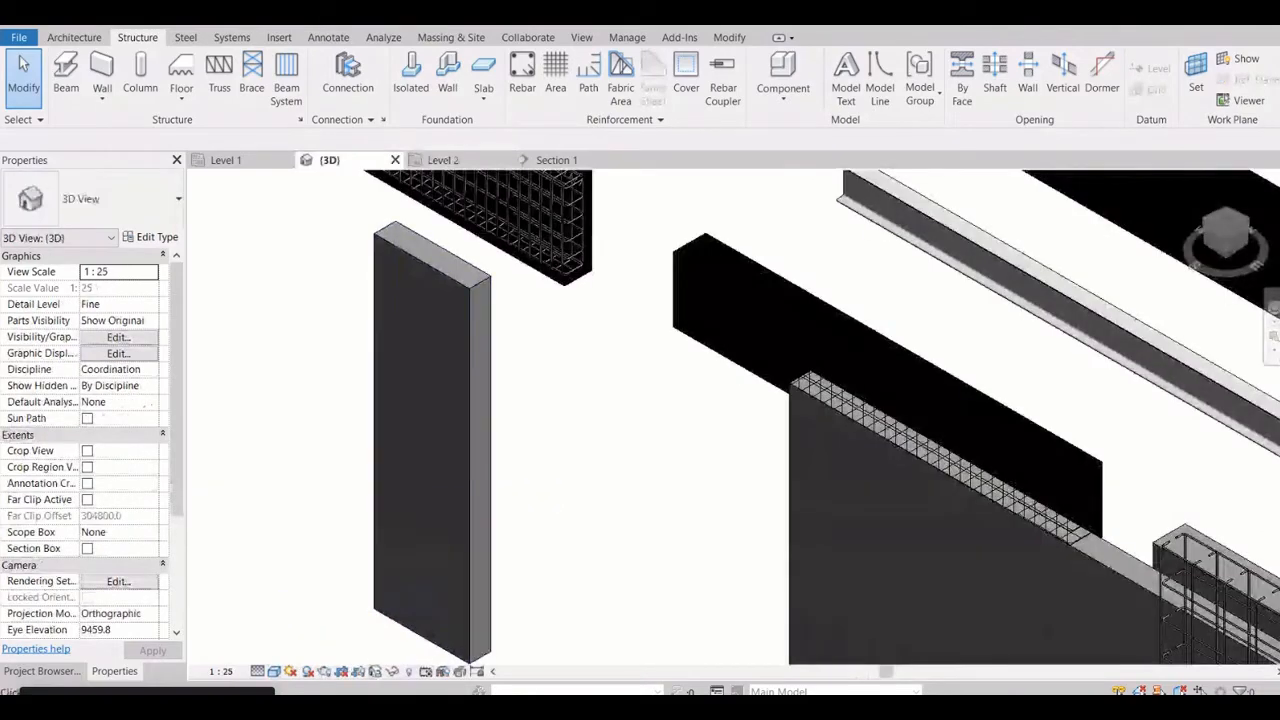
scroll(543, 362, "down", 2)
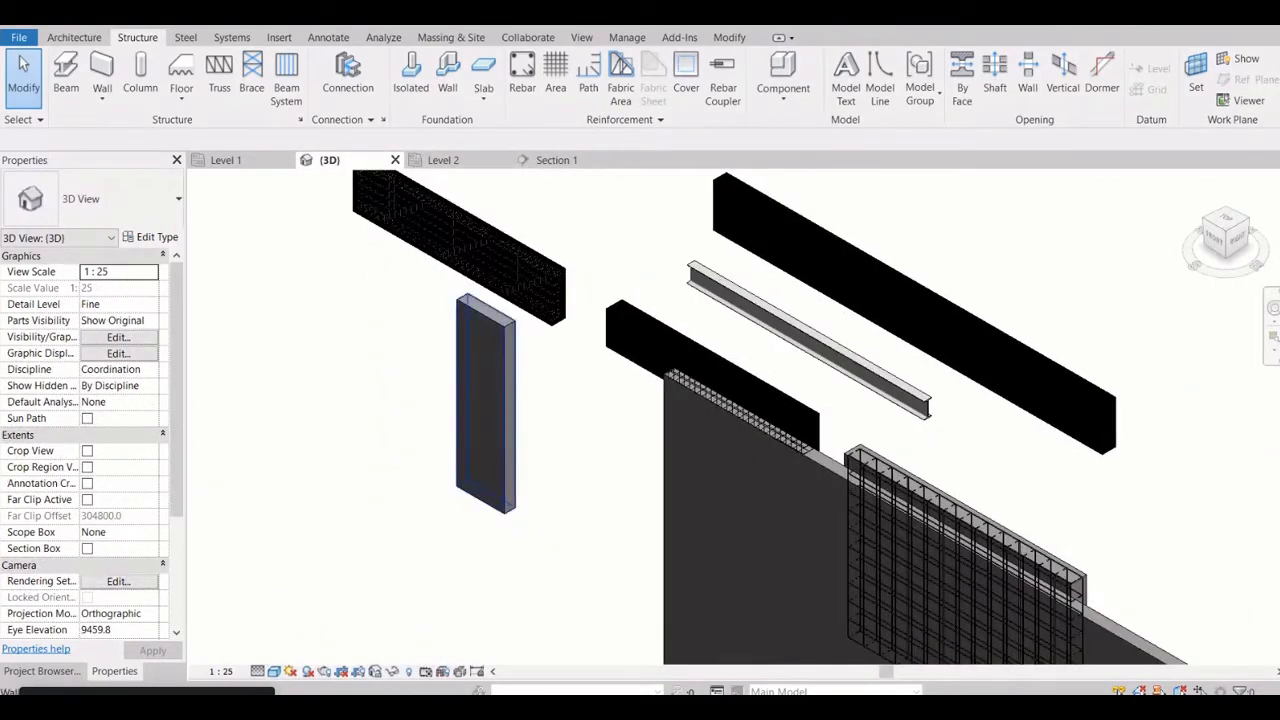
scroll(475, 351, "up", 2)
scroll(585, 297, "up", 2)
middle_click_drag(585, 297, 688, 517)
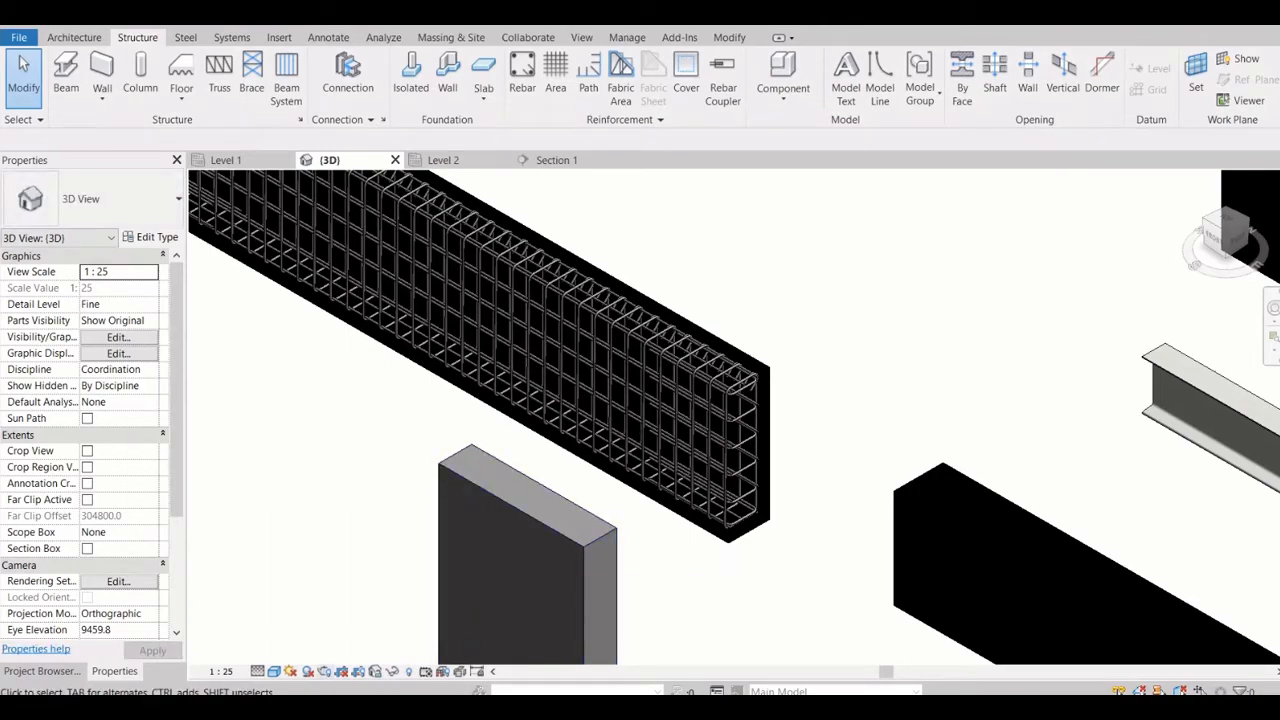
Set the 3D view's visual style to Consistent Colors and inspect the walls, beams and area reinforcement
left_click(274, 672)
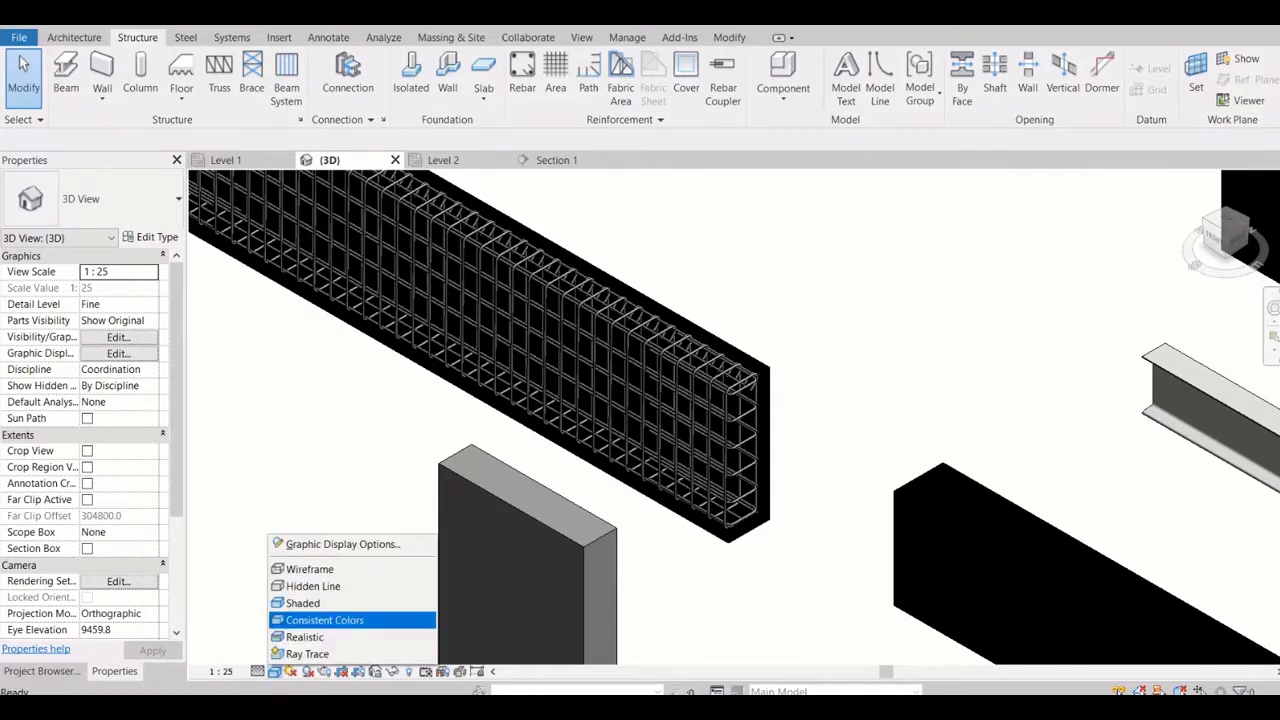
left_click(324, 620)
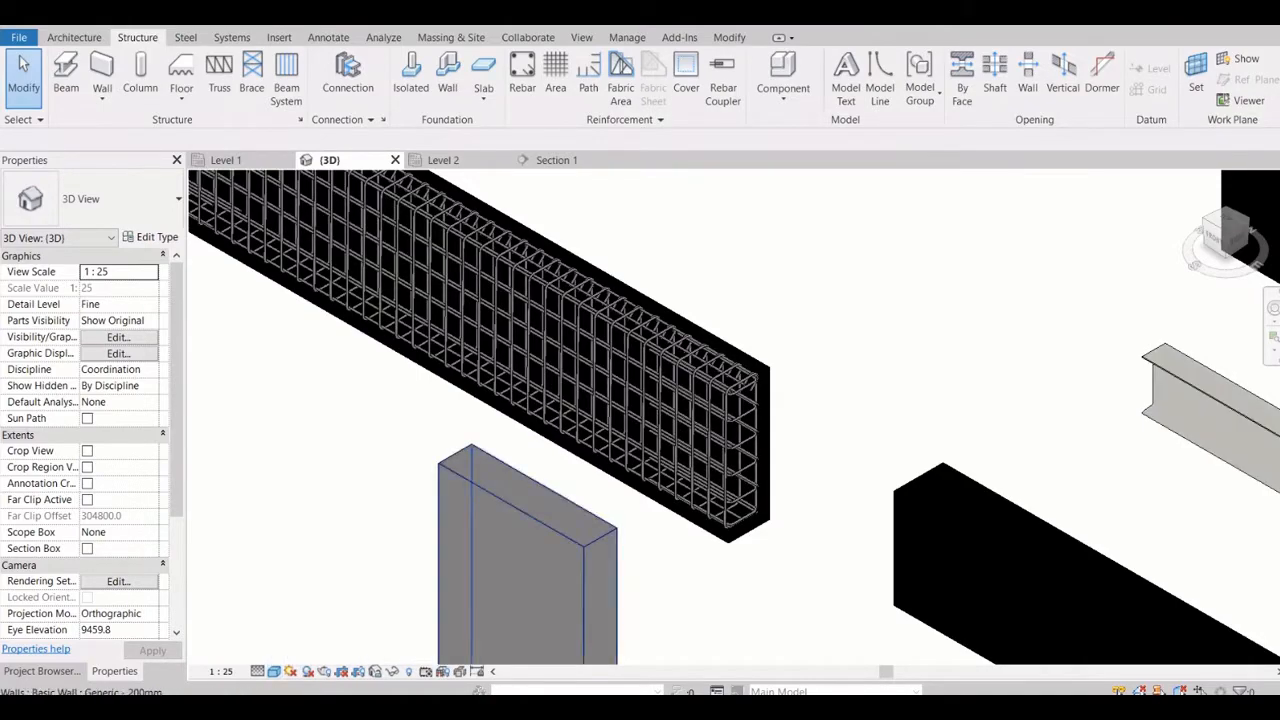
scroll(560, 416, "down", 2)
middle_click_drag(752, 598, 532, 350)
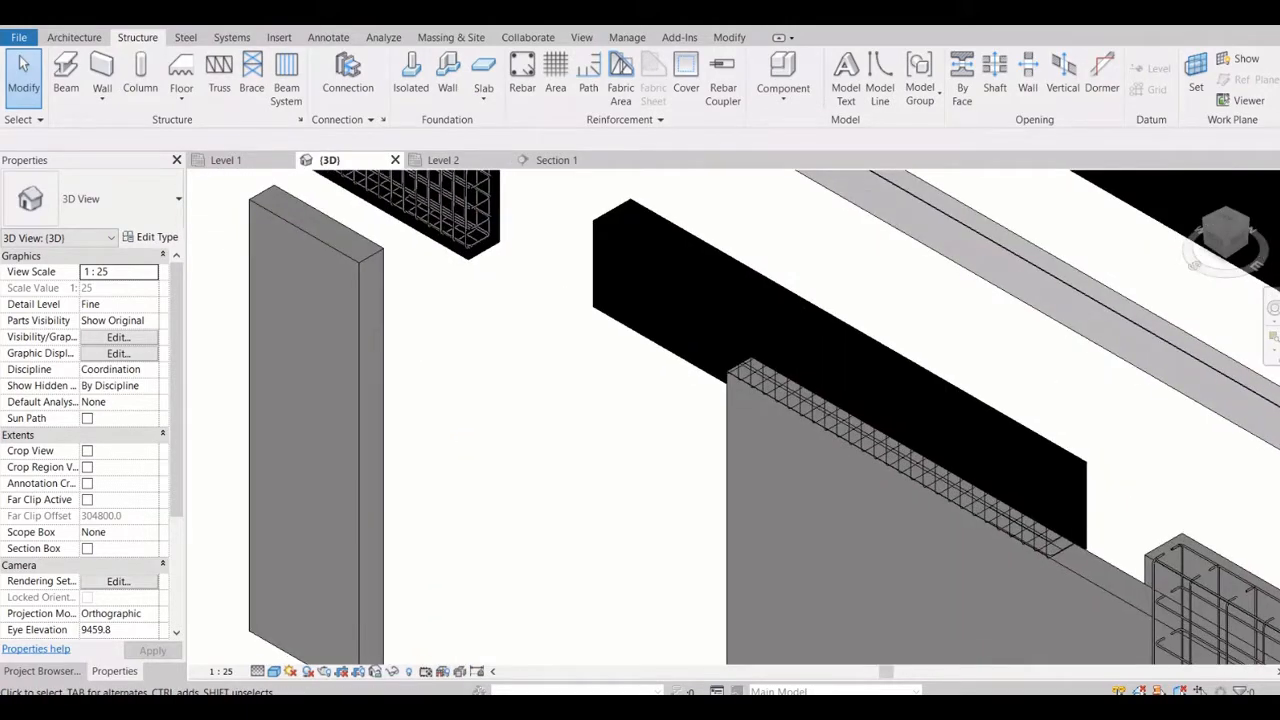
scroll(532, 350, "down", 3)
scroll(977, 533, "up", 2)
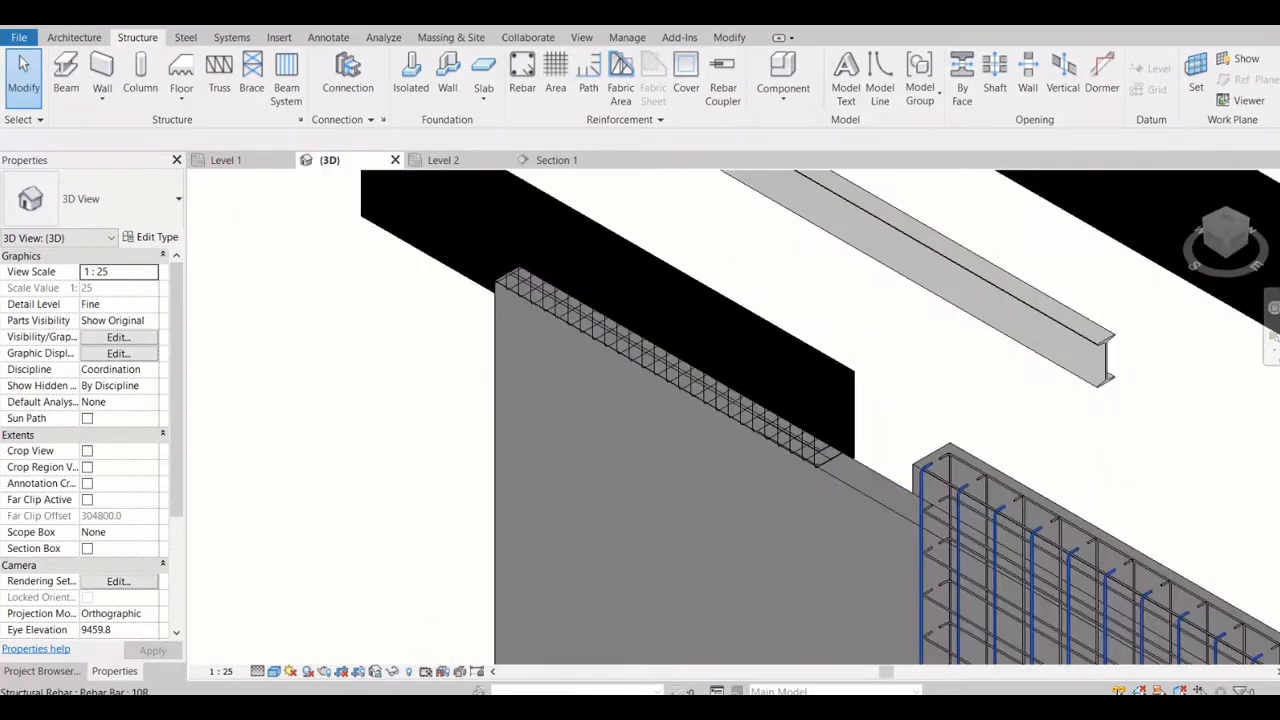
middle_click_drag(977, 533, 893, 511)
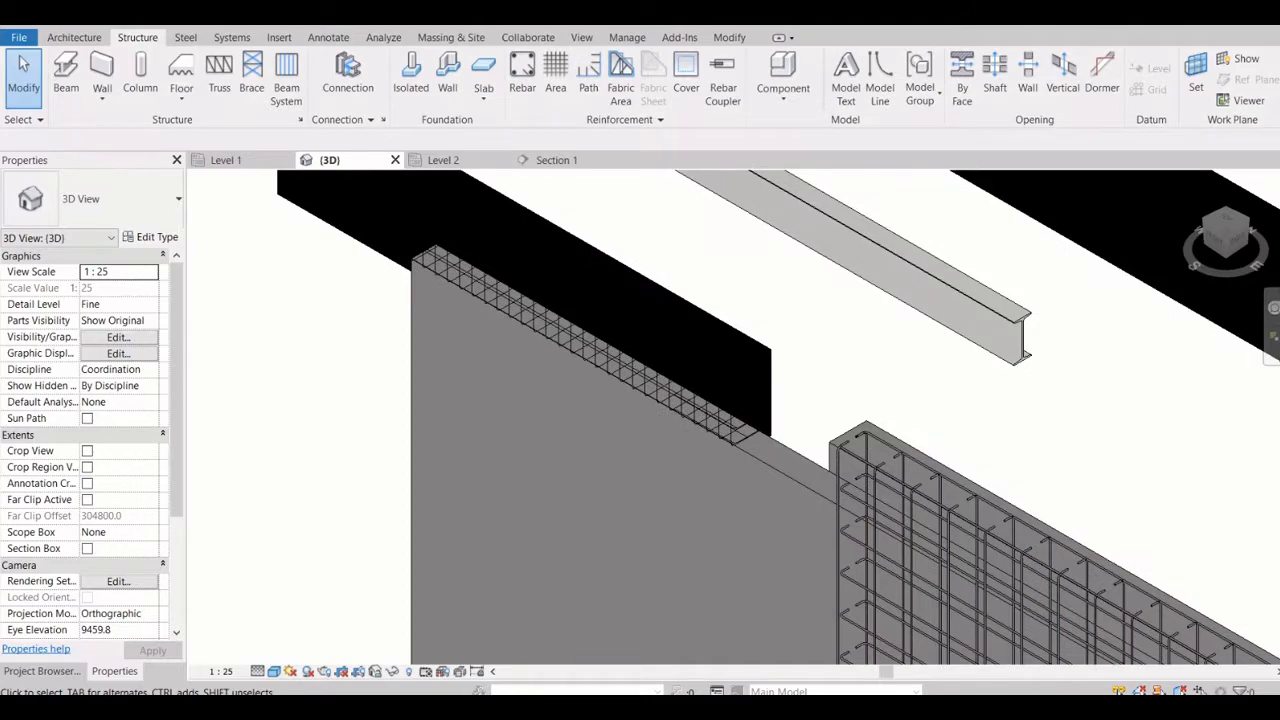
Set the 3D view's visual style to Realistic and examine the concrete texture of a beam up close
left_click(274, 671)
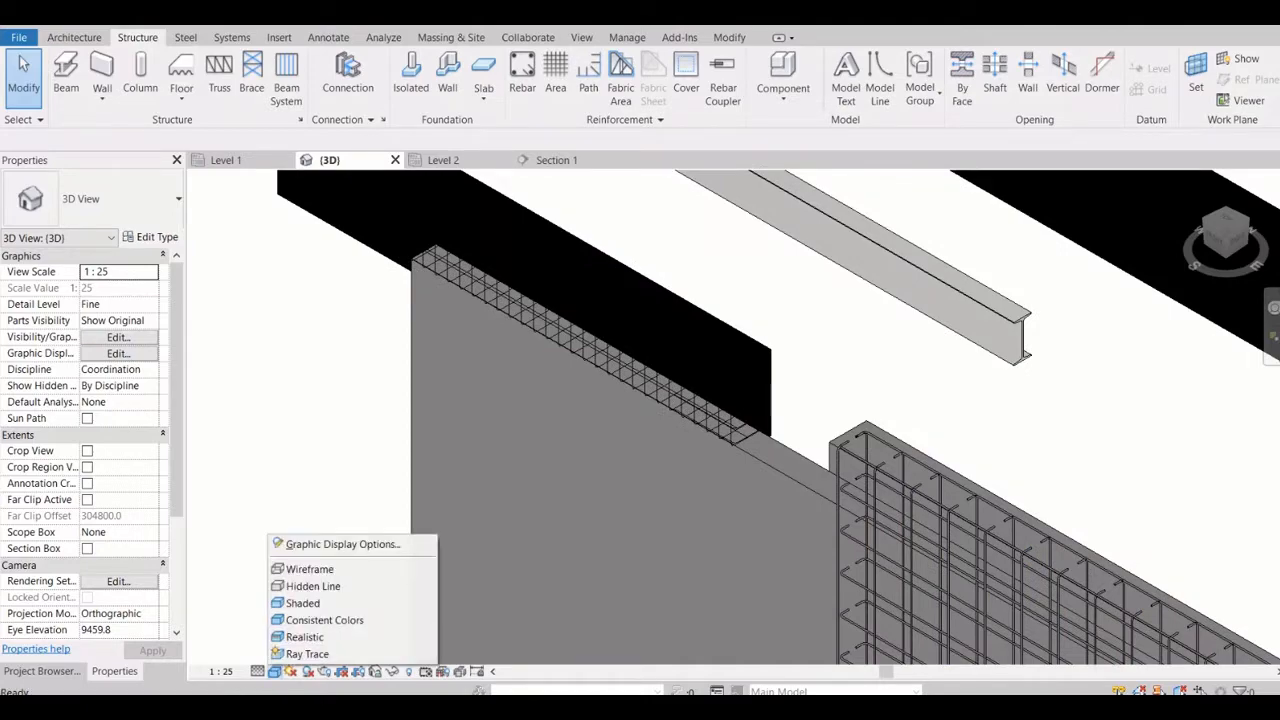
left_click(305, 637)
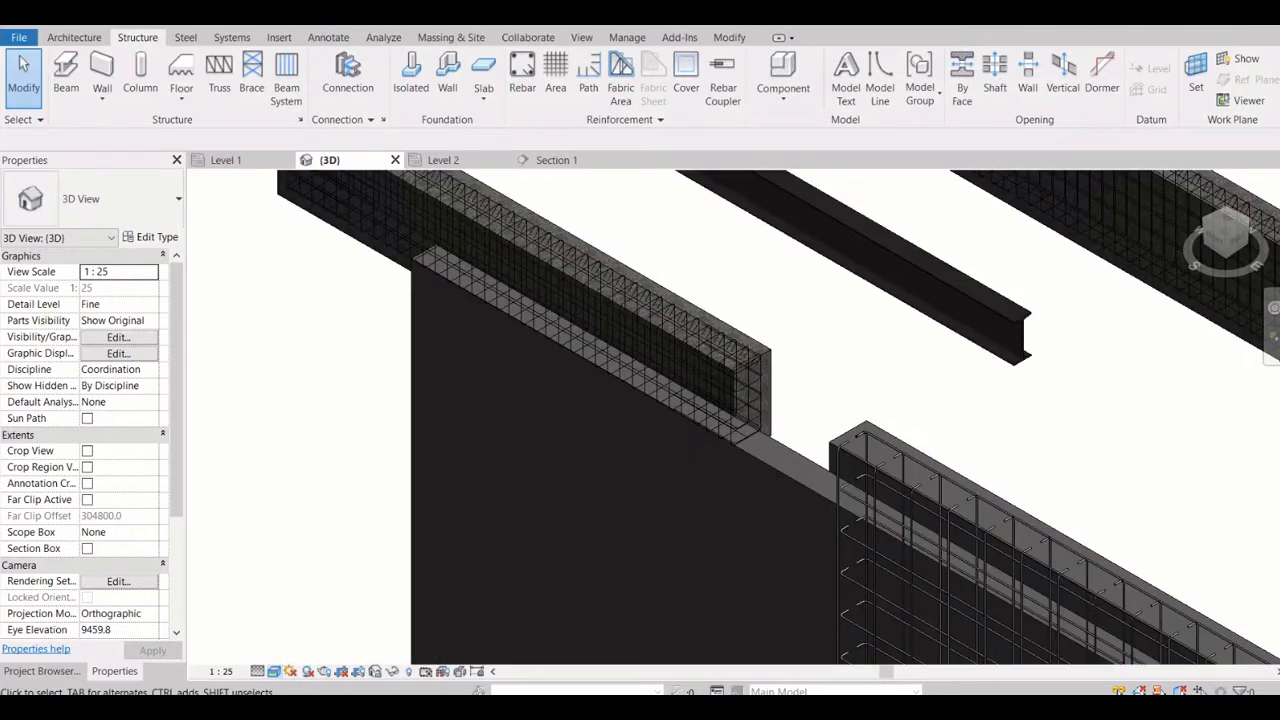
scroll(473, 415, "down", 3)
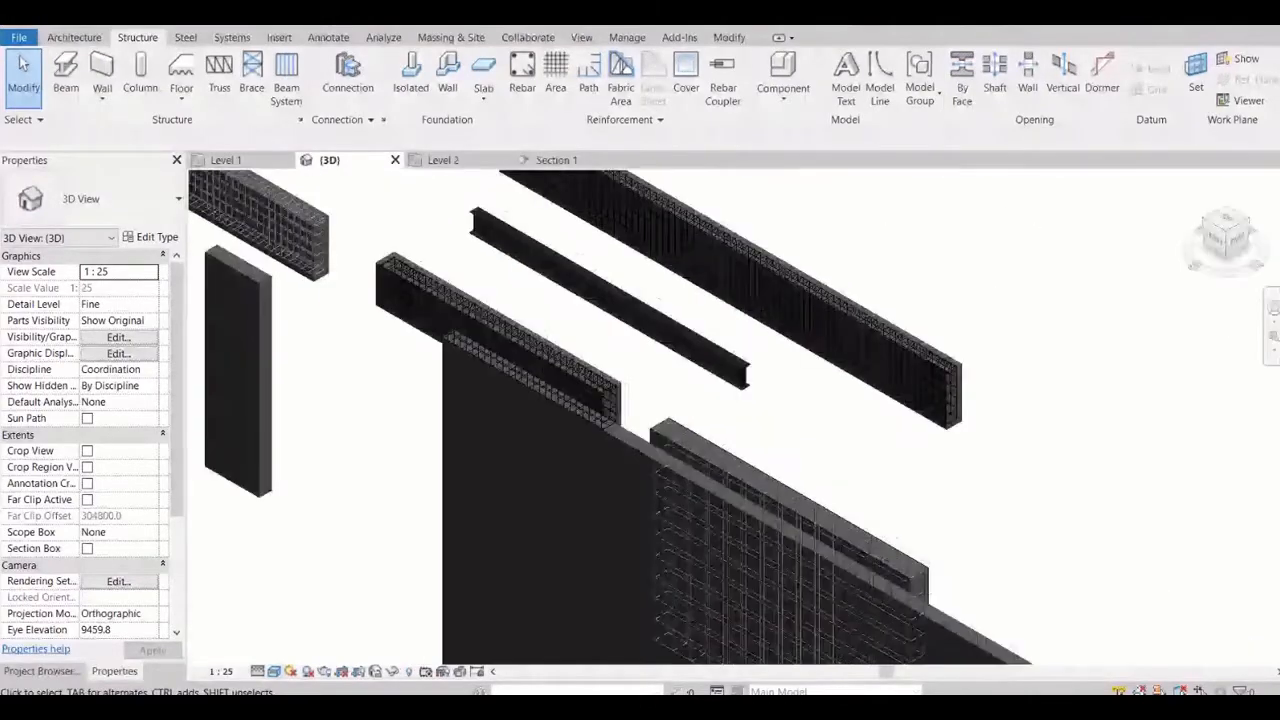
scroll(245, 240, "up", 2)
scroll(261, 257, "up", 4)
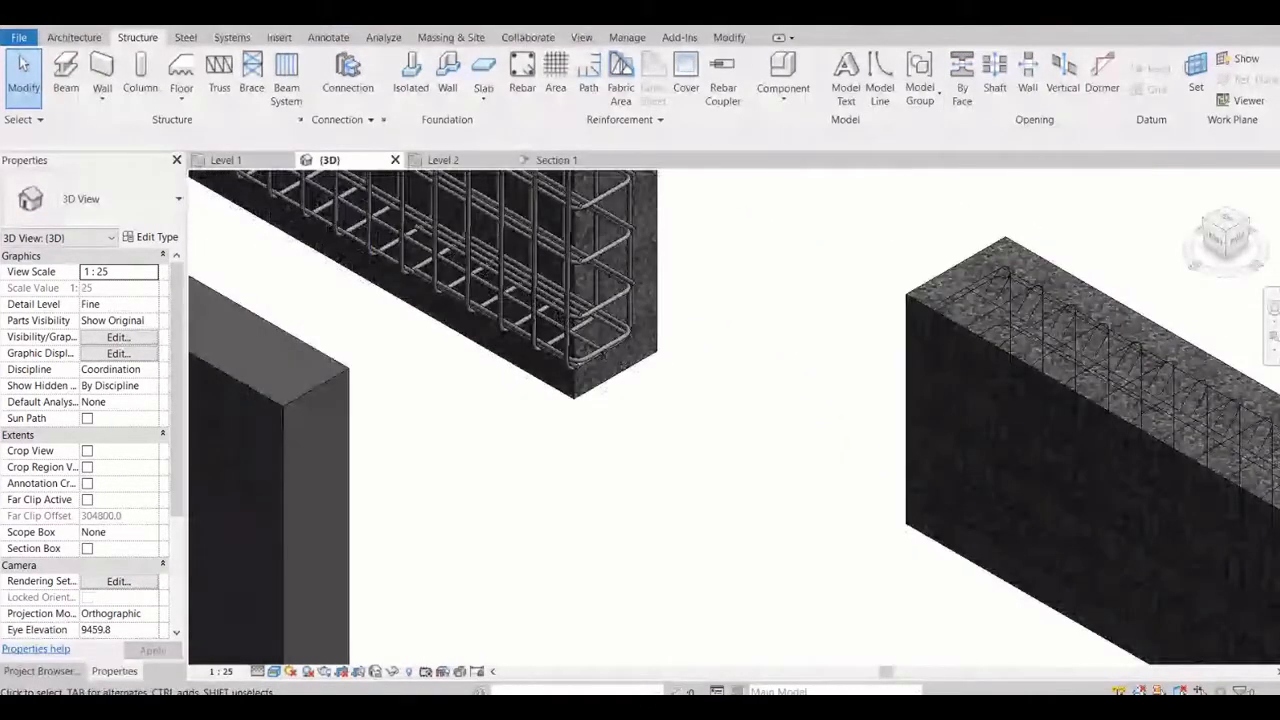
scroll(1039, 314, "up", 2)
scroll(1033, 355, "up", 4)
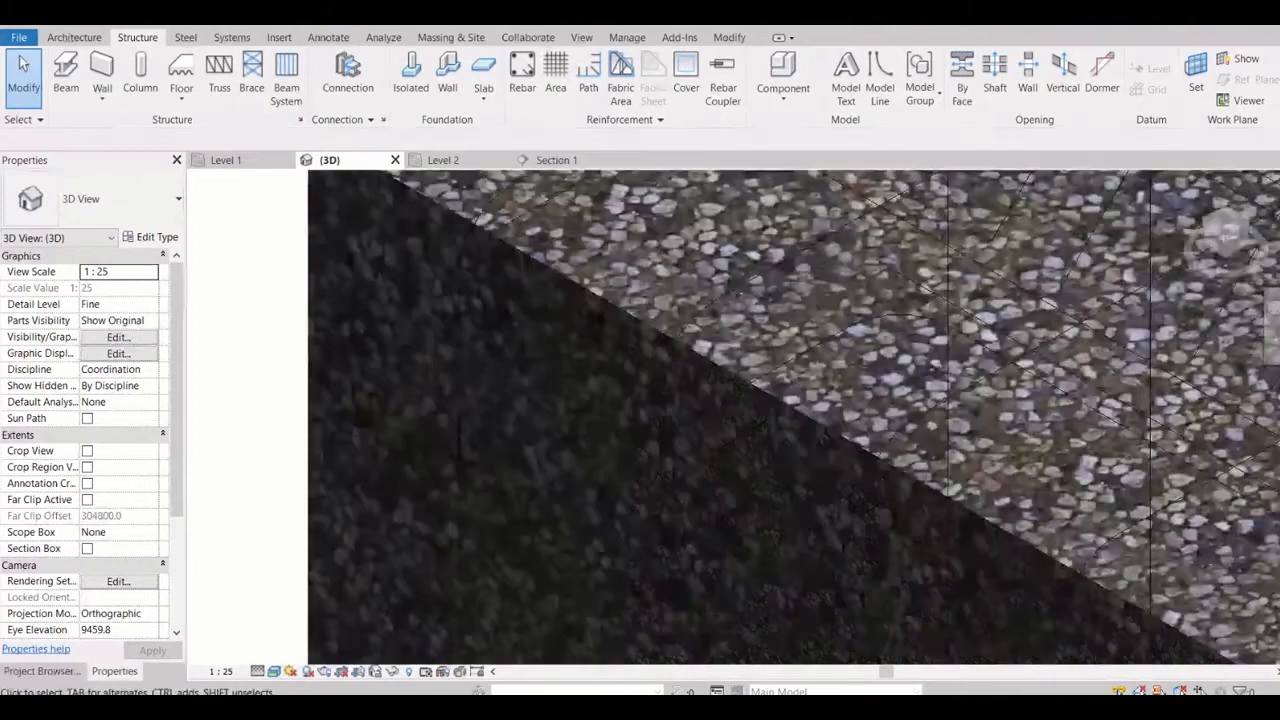
Examine the rebar cage in the beam and the area reinforcement in the wall under the Realistic style
scroll(851, 532, "down", 3)
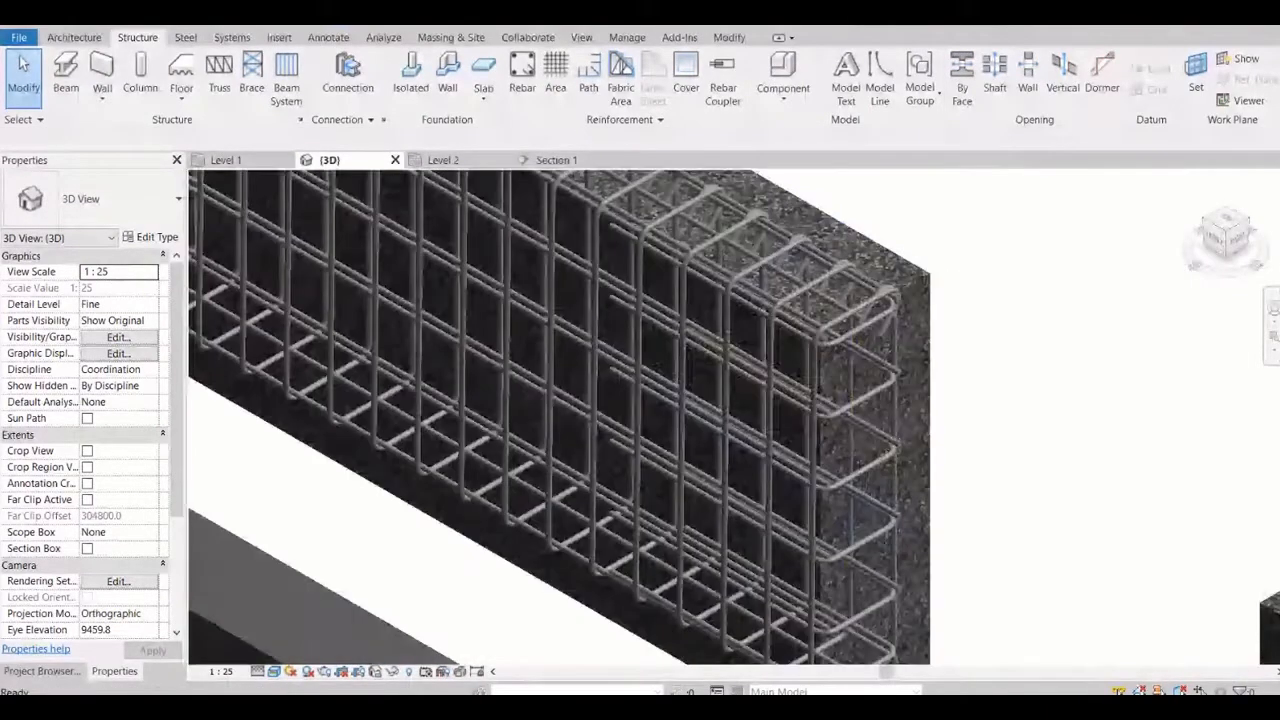
scroll(928, 268, "down", 4)
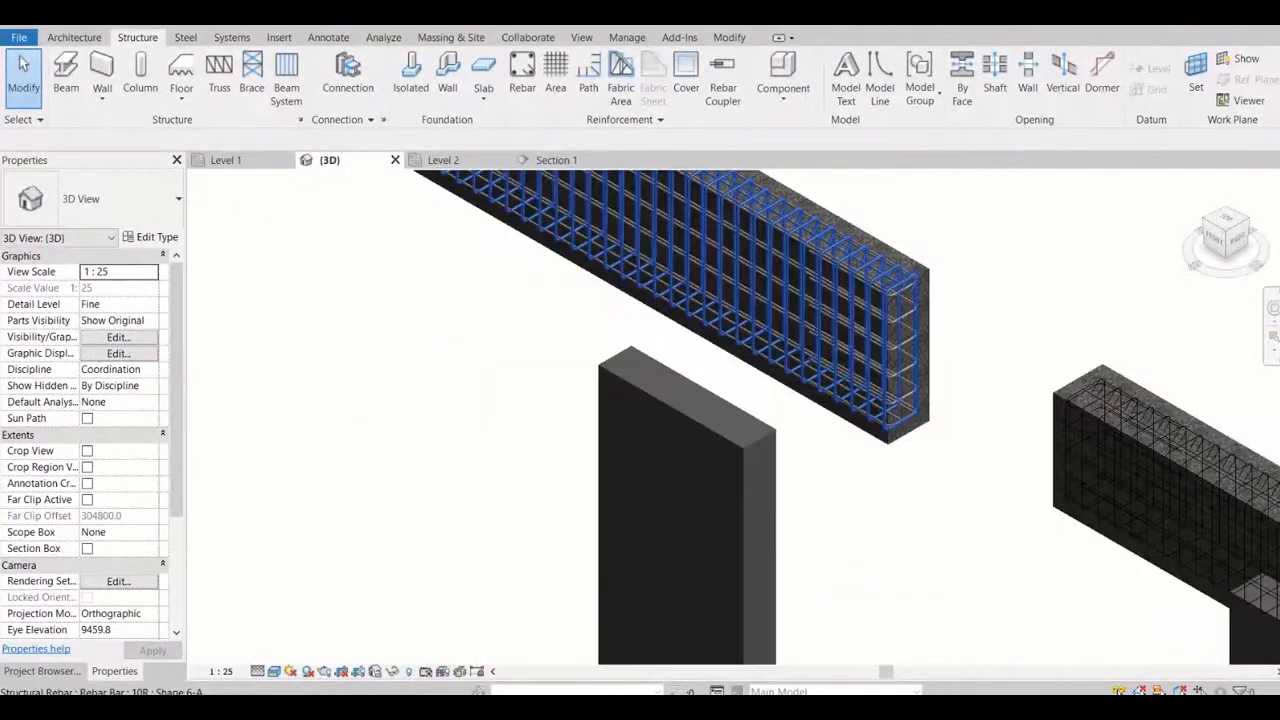
scroll(804, 420, "up", 2)
scroll(698, 500, "down", 3)
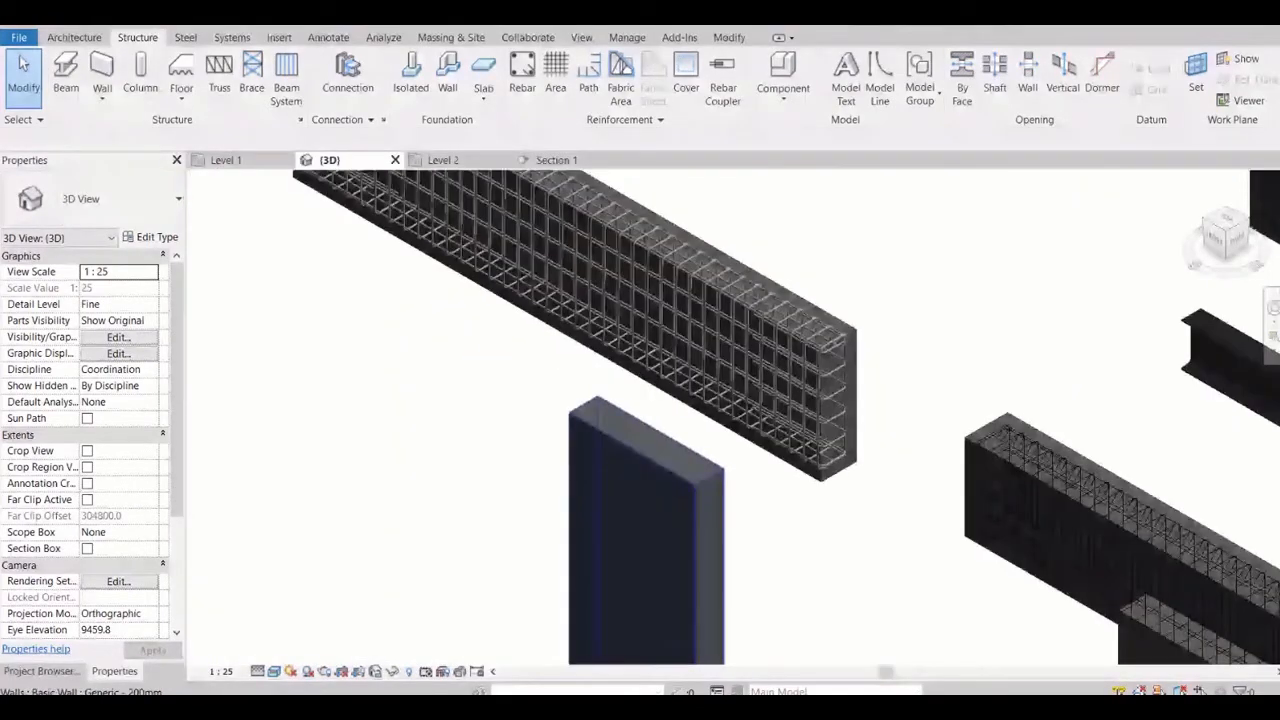
scroll(690, 450, "down", 3)
middle_click_drag(960, 606, 610, 464)
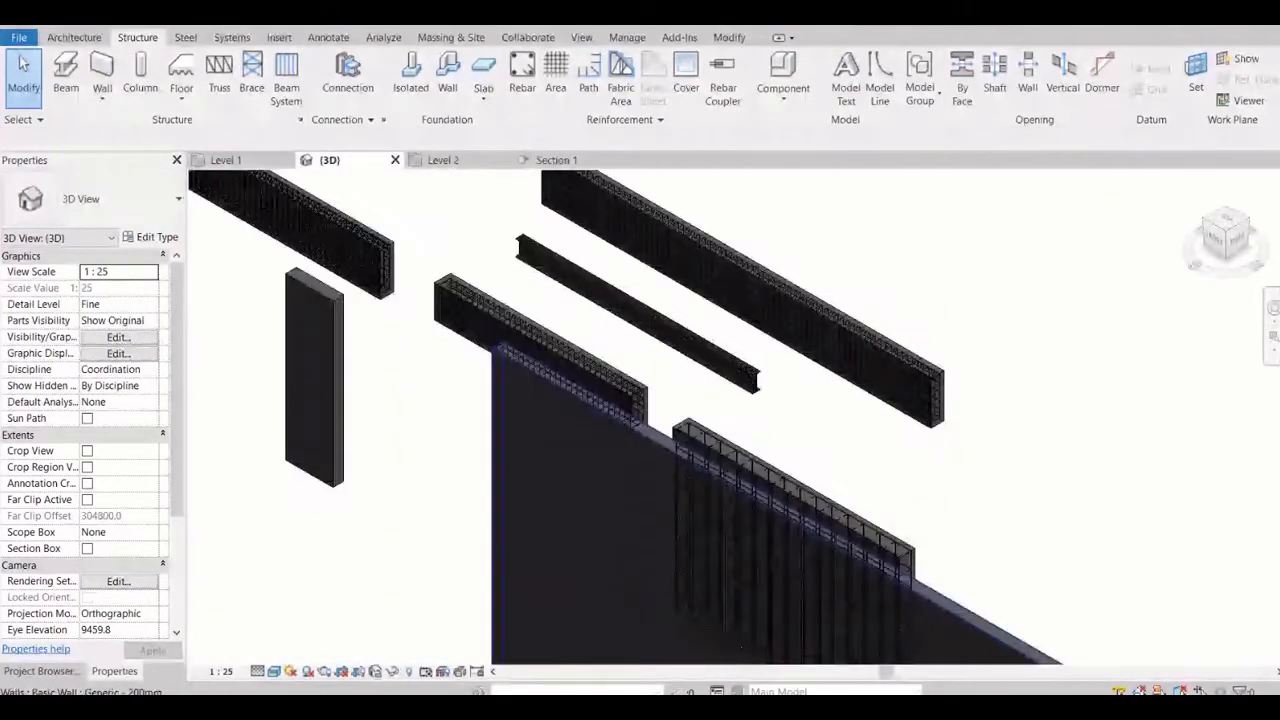
scroll(694, 591, "up", 3)
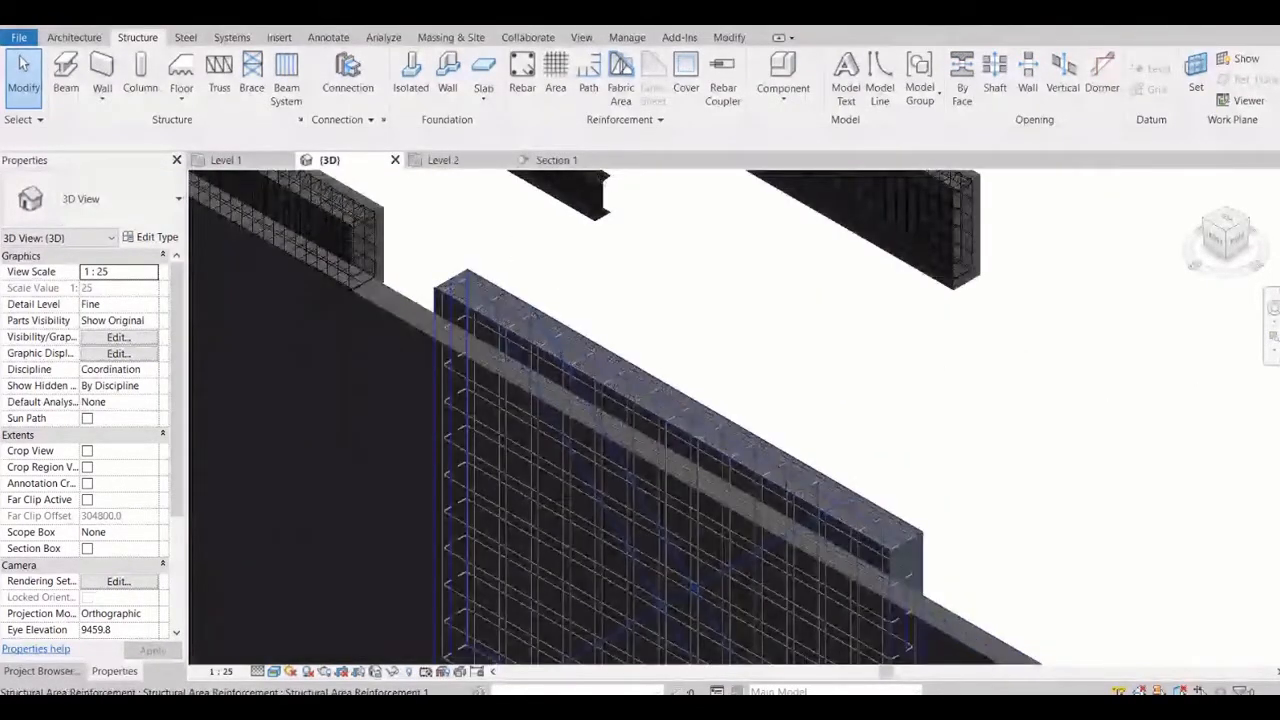
Inspect the wall's area reinforcement bars and the beam's concrete texture and stirrups at close range
scroll(694, 591, "up", 3)
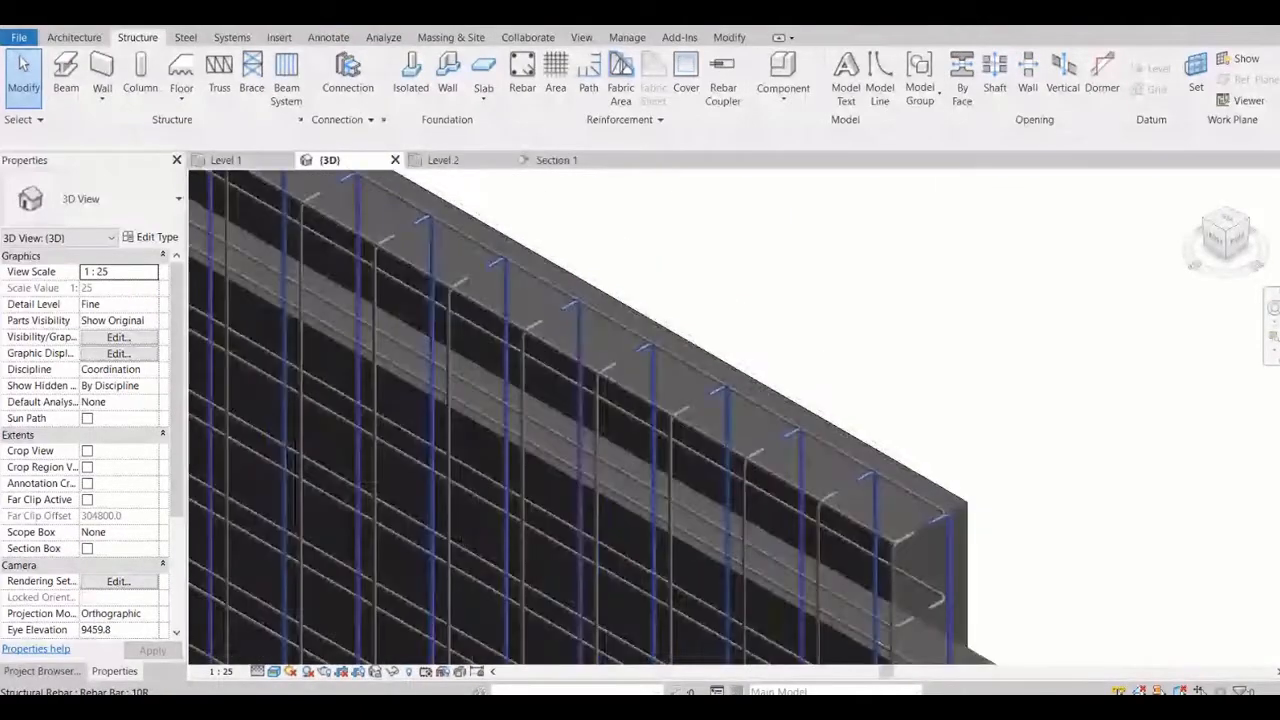
scroll(949, 540, "down", 6)
scroll(552, 312, "up", 2)
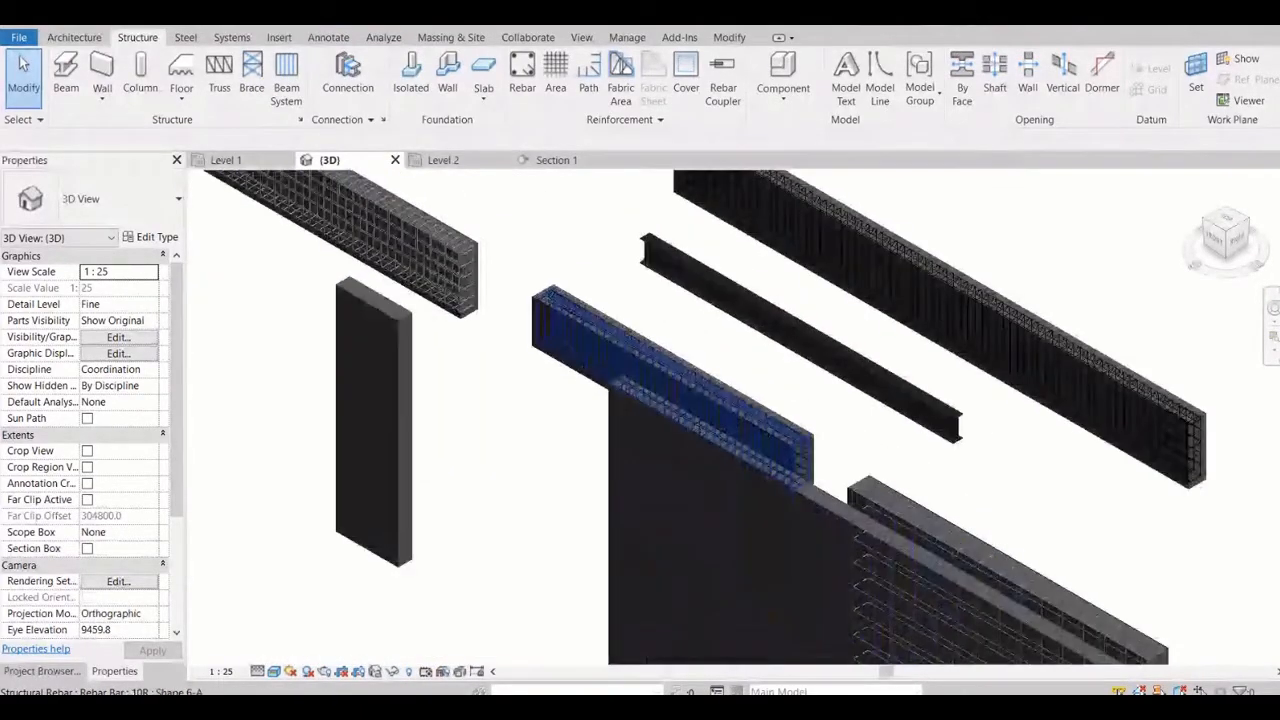
scroll(600, 330, "up", 4)
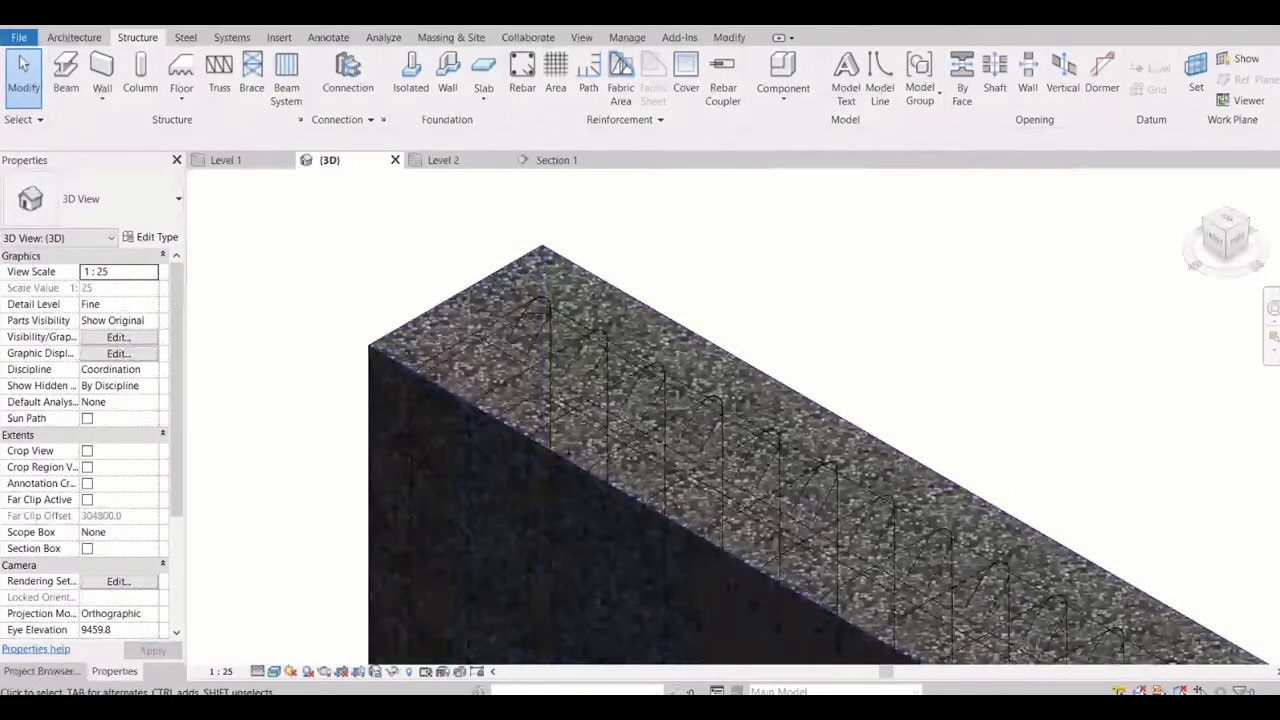
Render the 3D view in the Ray Trace visual style, and stop and close the interactive ray trace mode
left_click(274, 671)
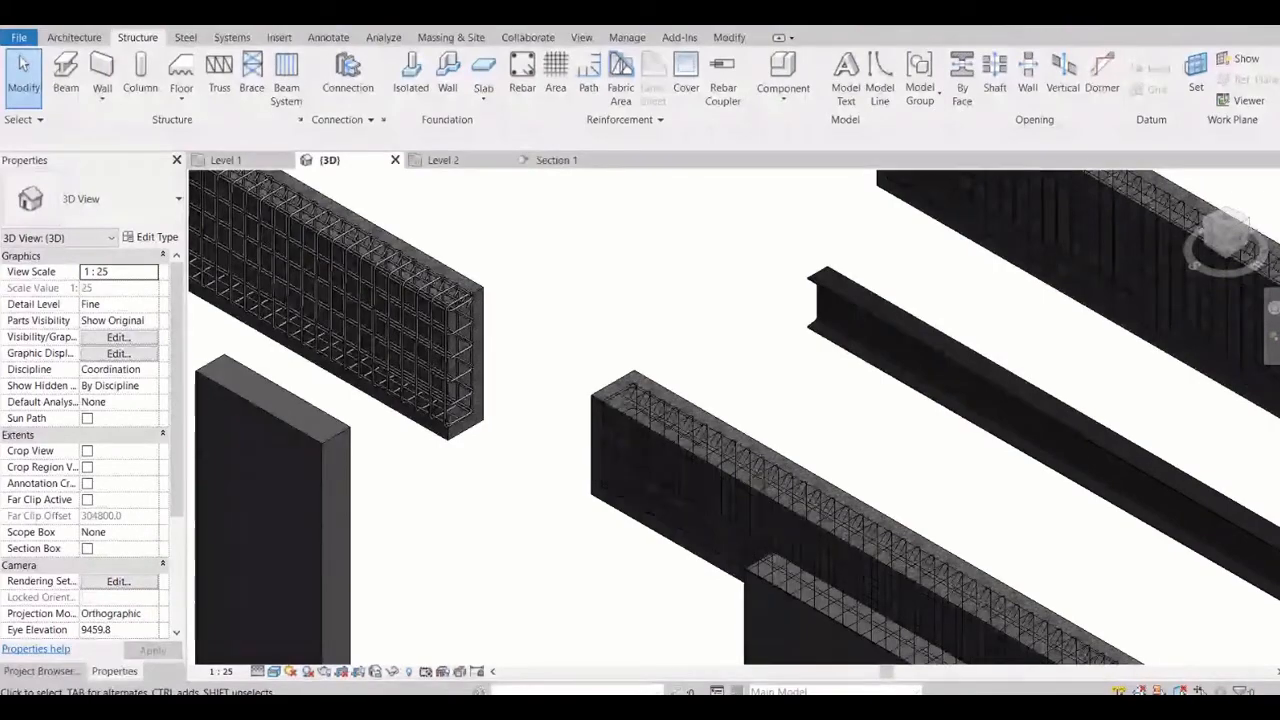
left_click(273, 671)
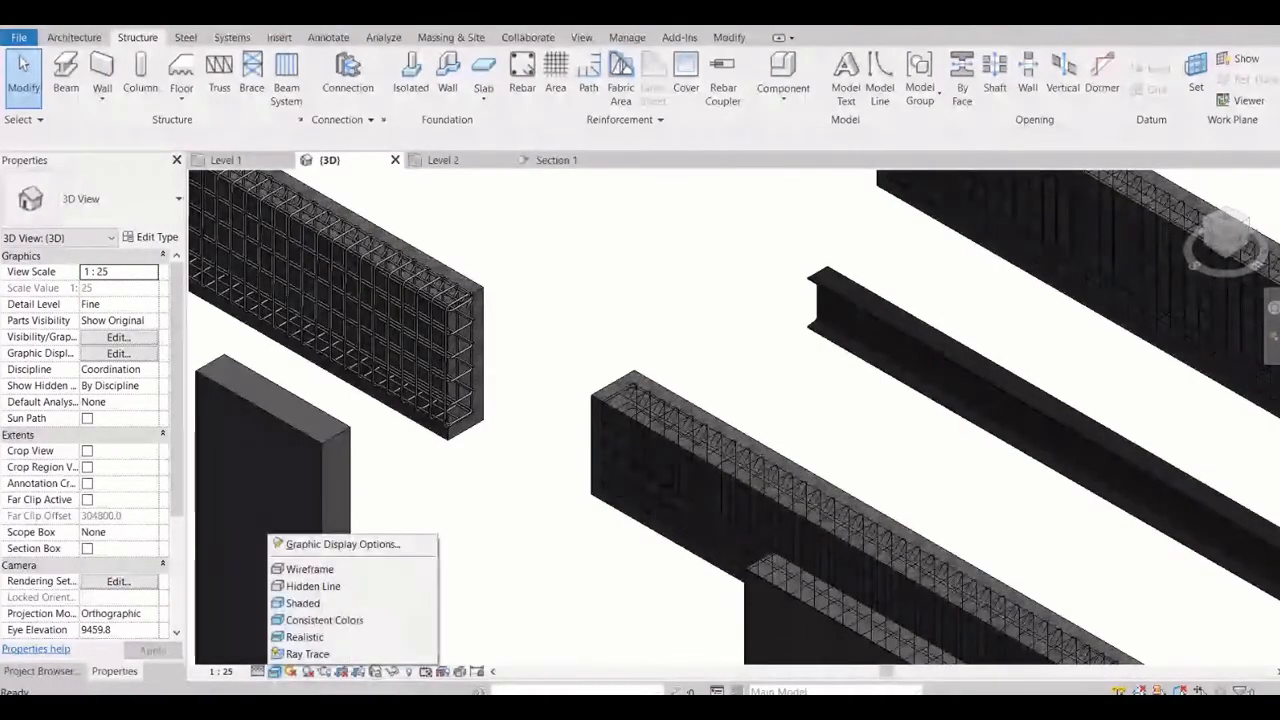
left_click(308, 654)
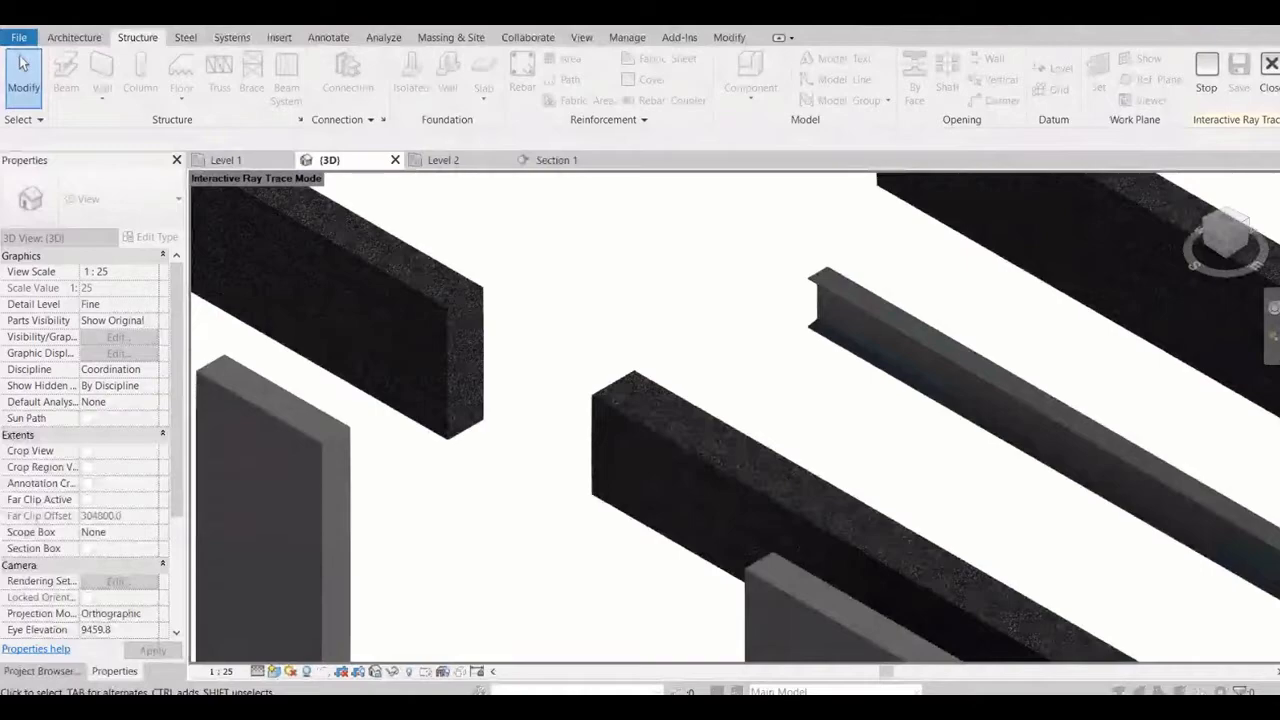
left_click(275, 672)
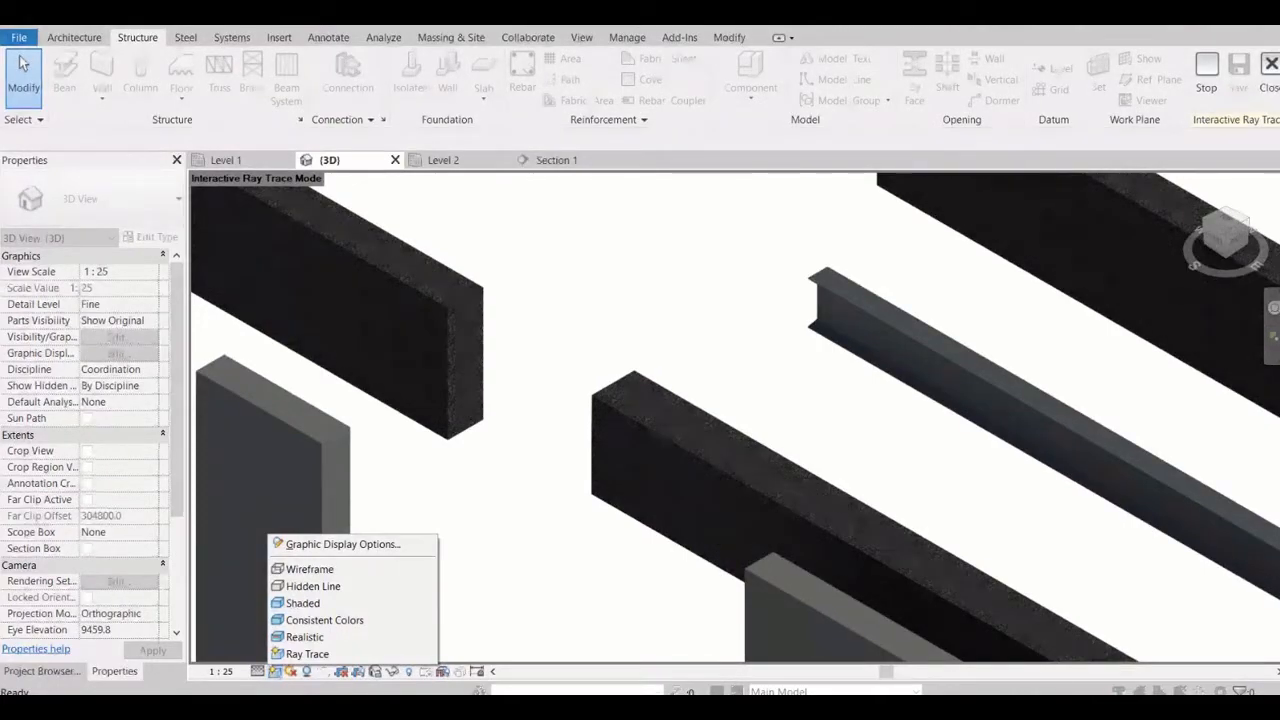
left_click(1207, 76)
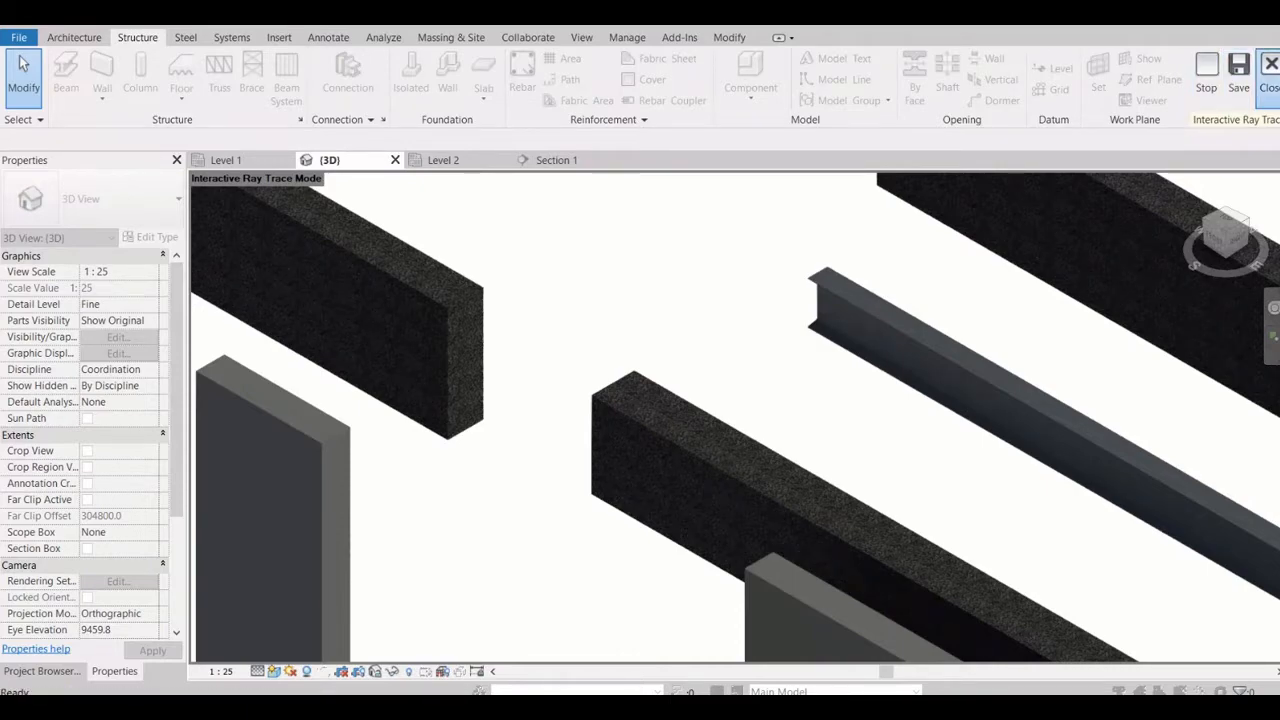
left_click(1270, 72)
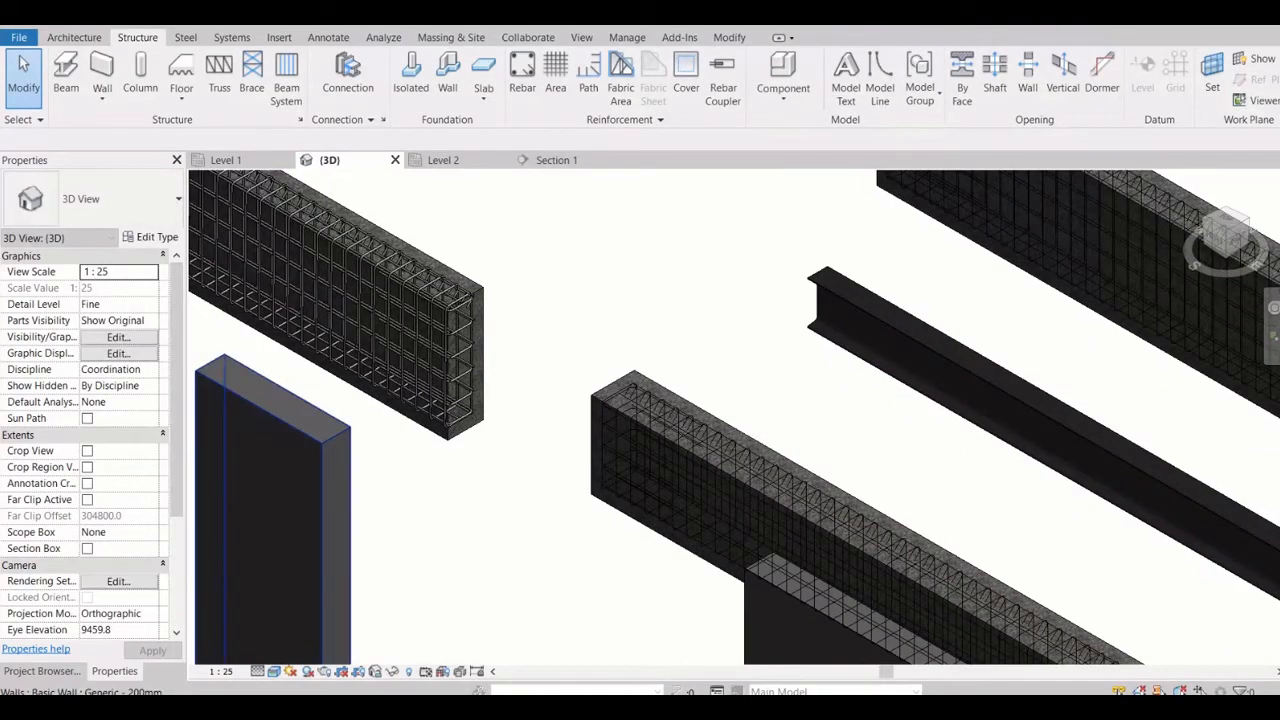
Set the 3D view's visual style to Shaded and bring all walls and beams into view
left_click(273, 671)
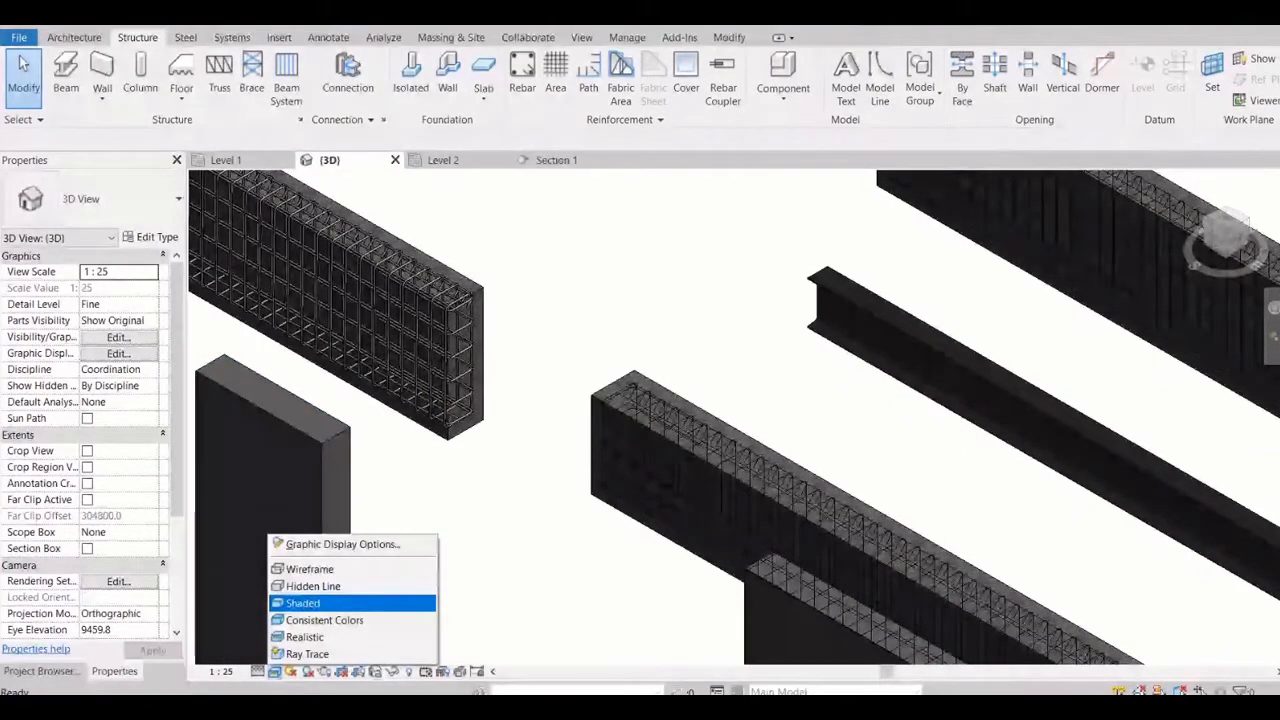
left_click(303, 603)
scroll(627, 524, "down", 4)
scroll(512, 428, "down", 3)
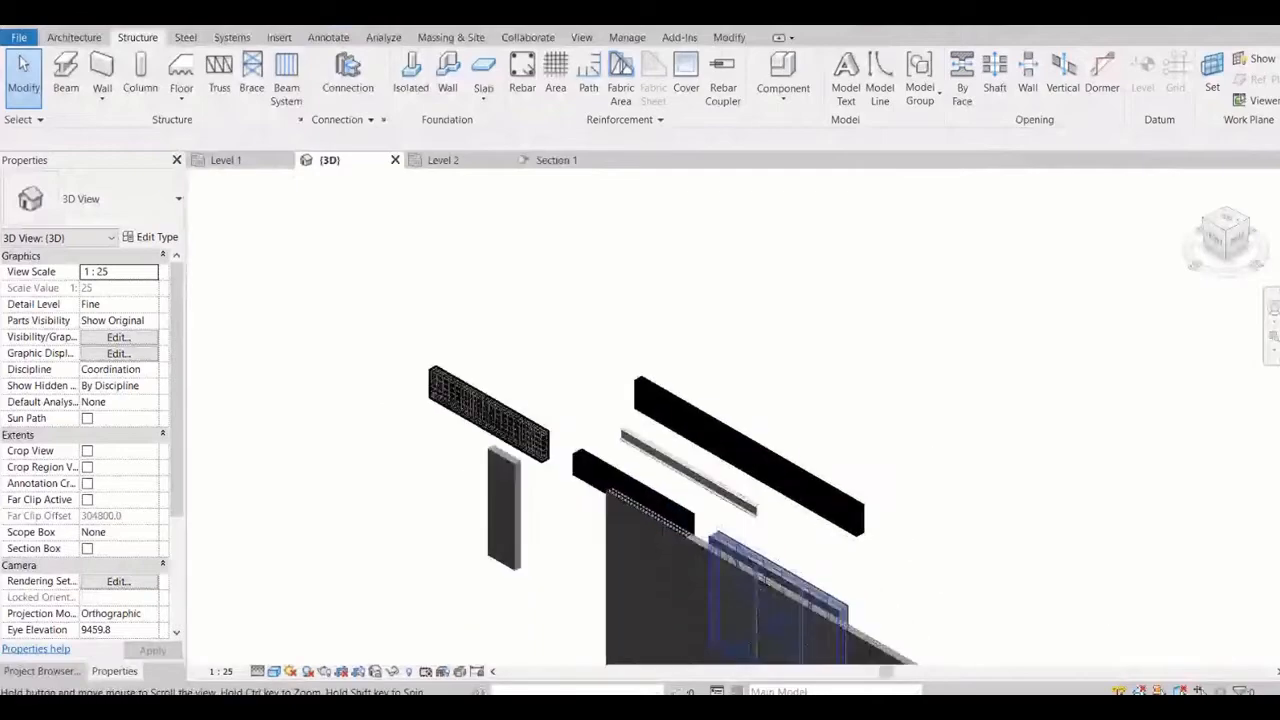
middle_click_drag(776, 590, 730, 533)
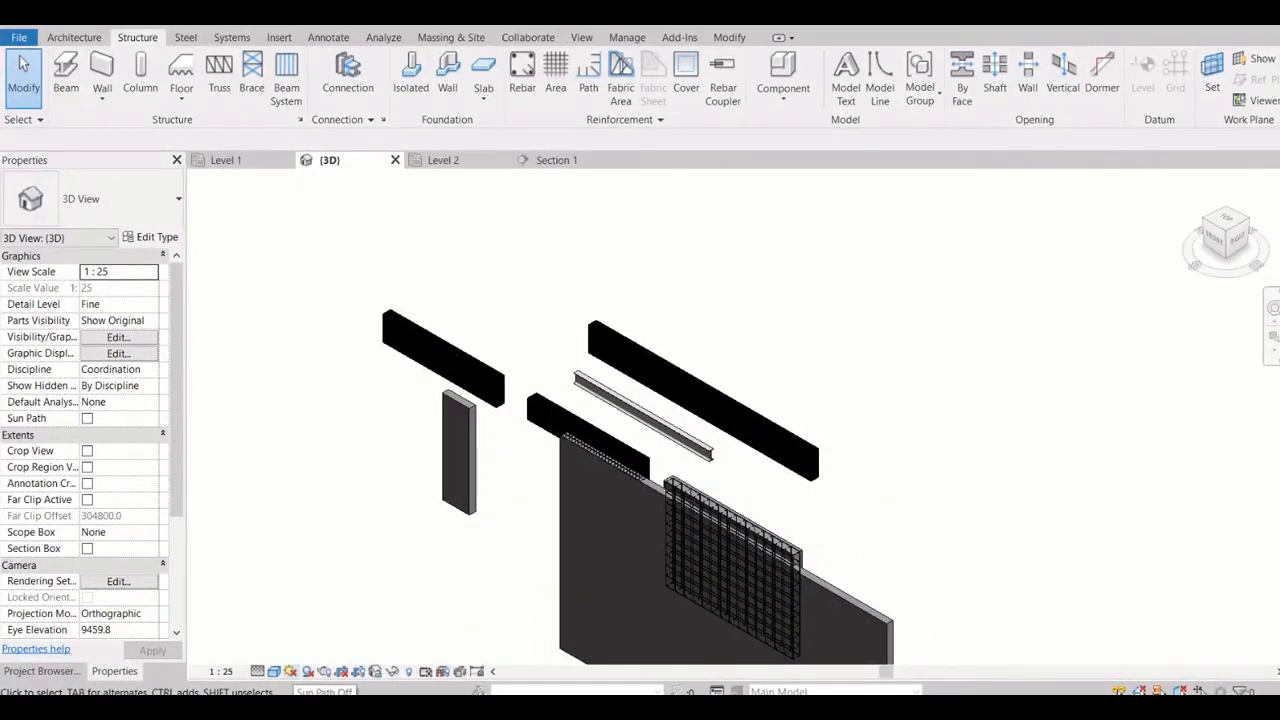
Turn on the 3D view's sun path using the specified project location, date and time, and select the sun path
left_click(290, 671)
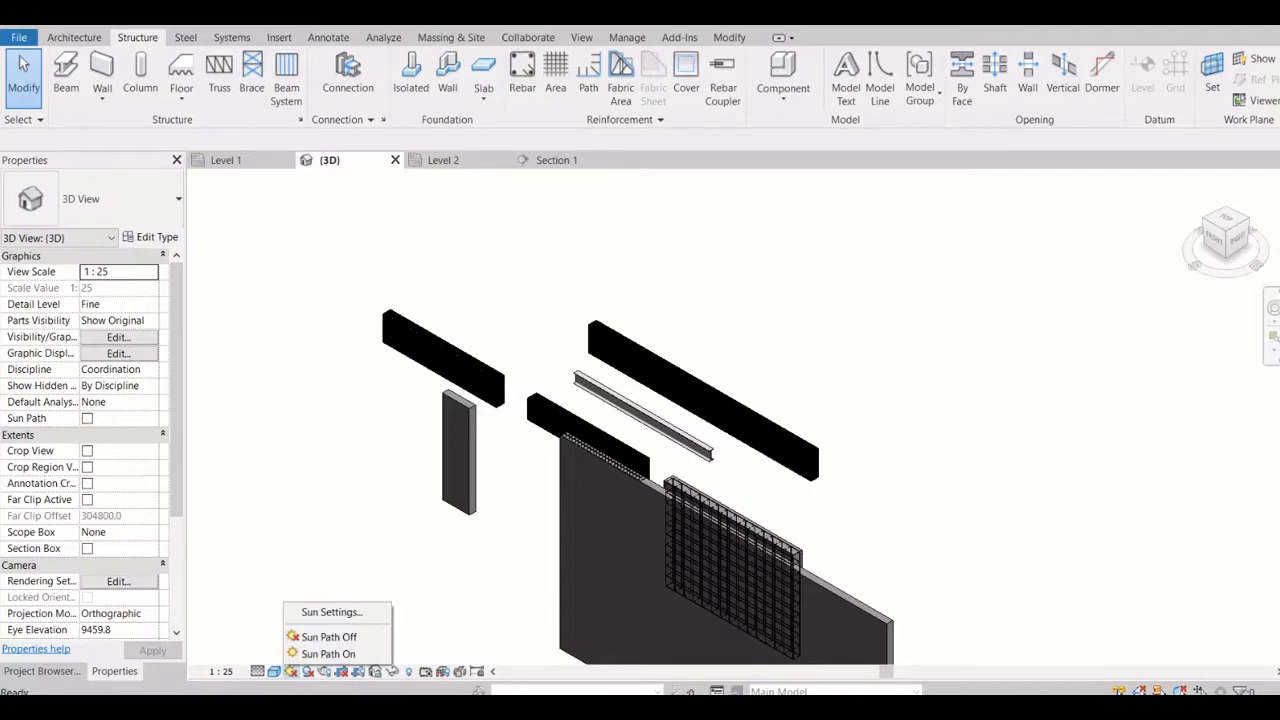
left_click(328, 653)
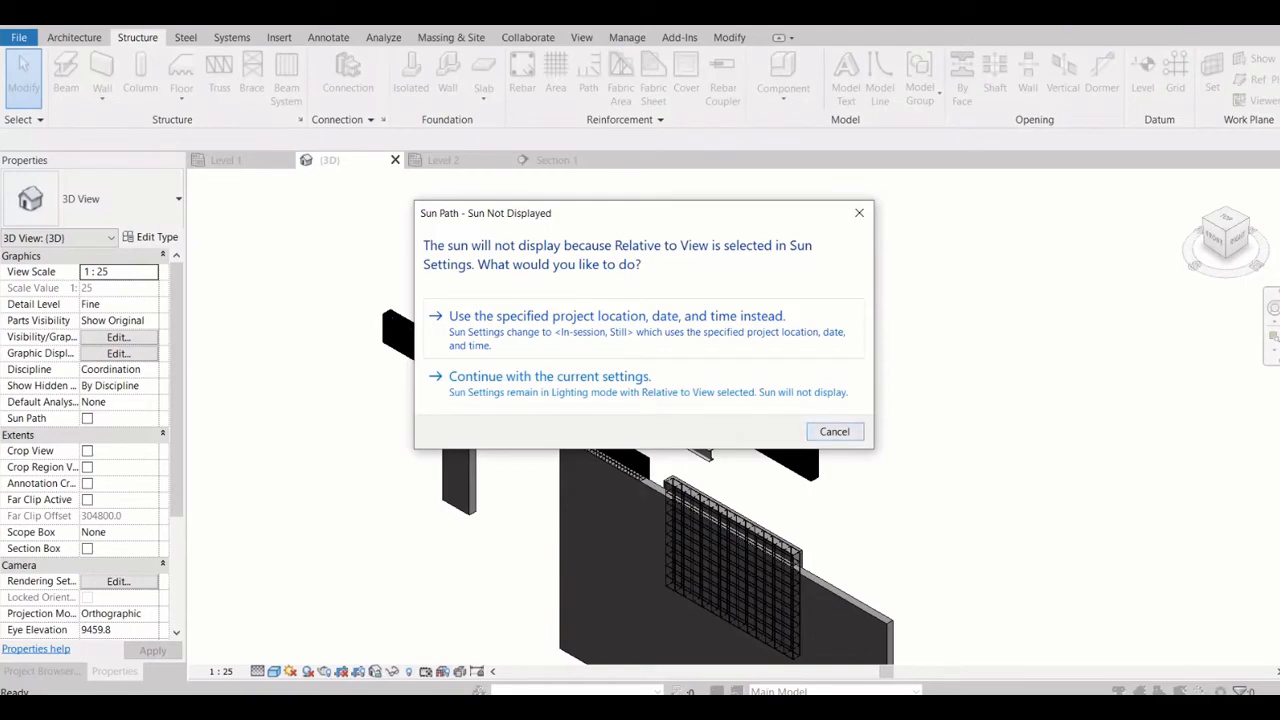
left_click(617, 317)
scroll(585, 423, "down", 2)
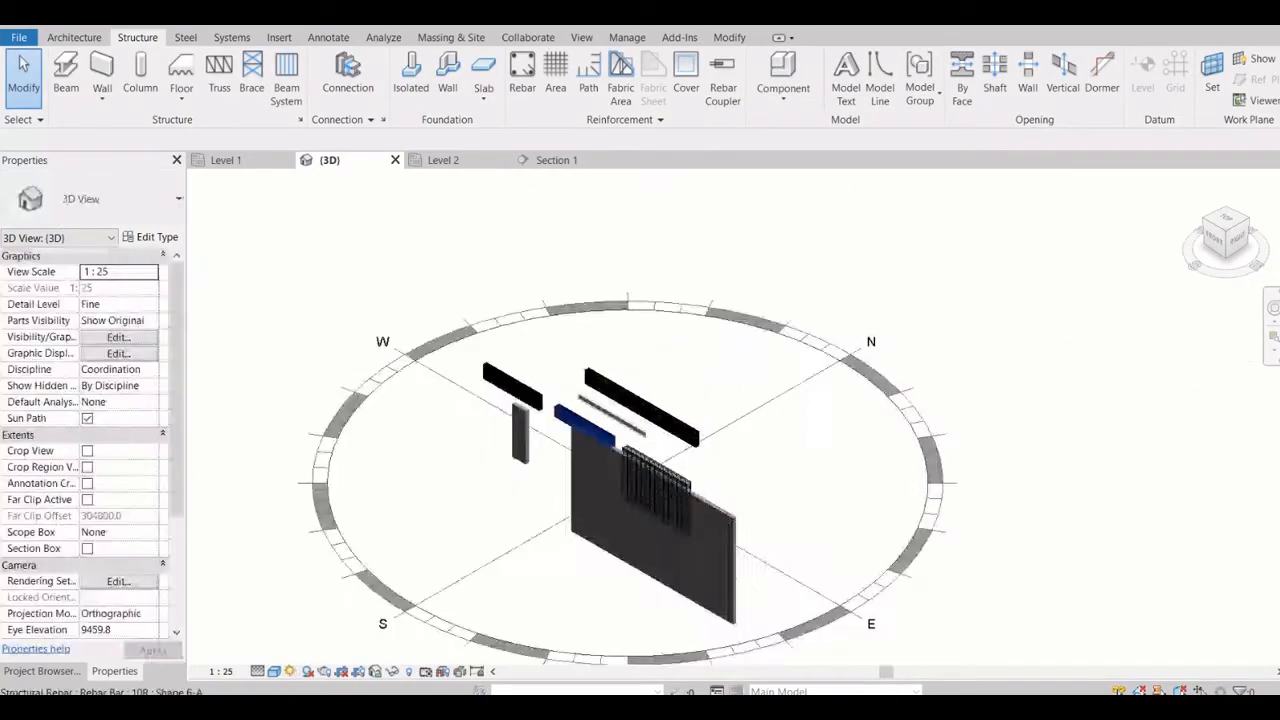
scroll(612, 382, "down", 2)
left_click(708, 392)
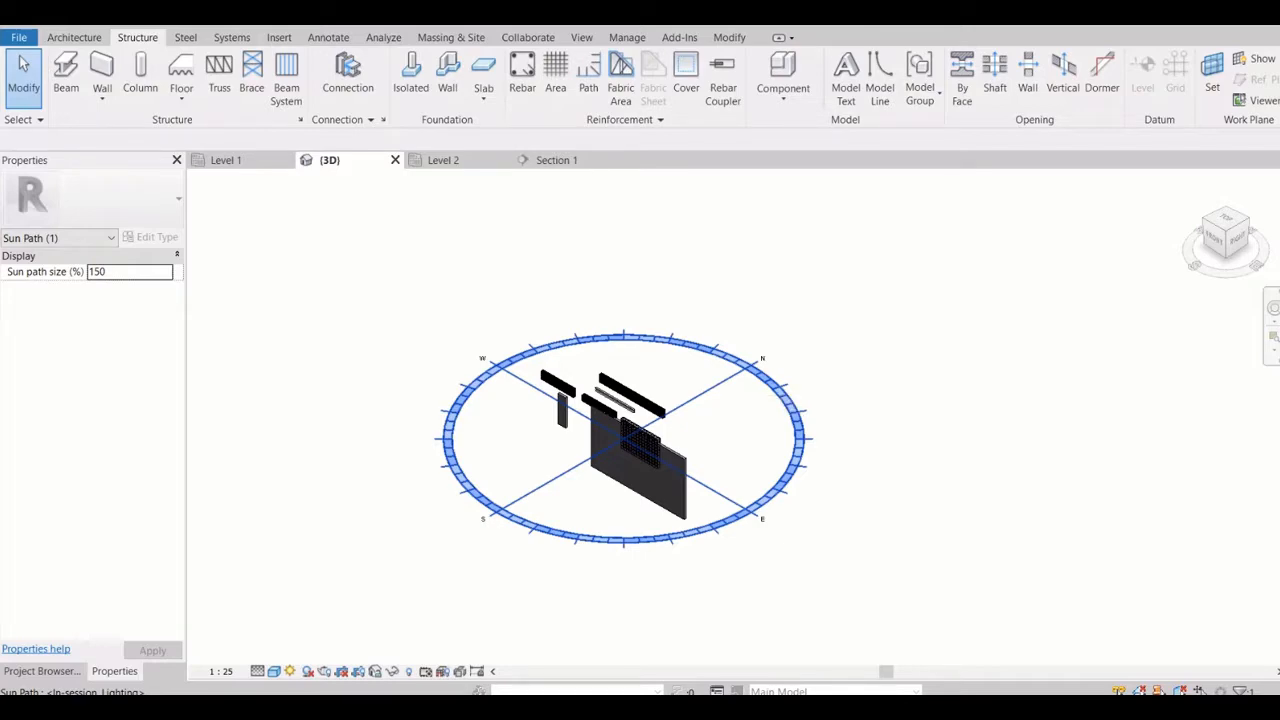
Turn off the sun path, and switch the 3D view's shadows on and off again
left_click(290, 671)
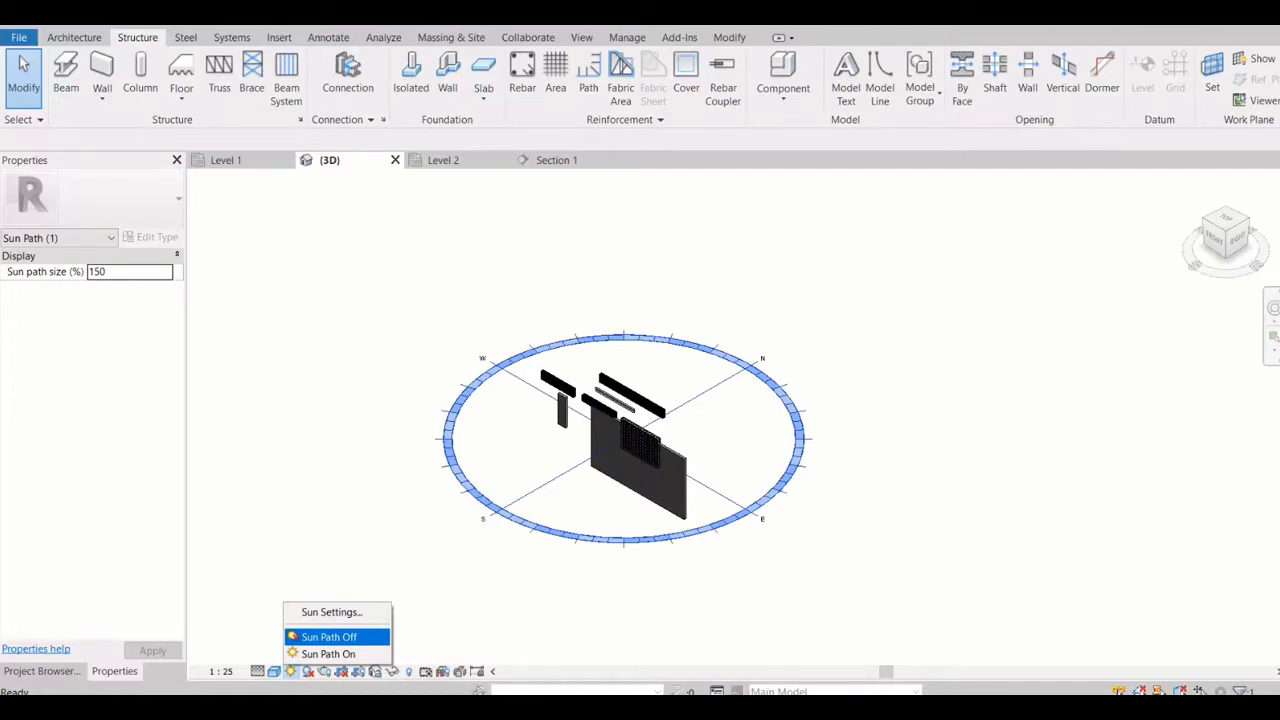
left_click(329, 637)
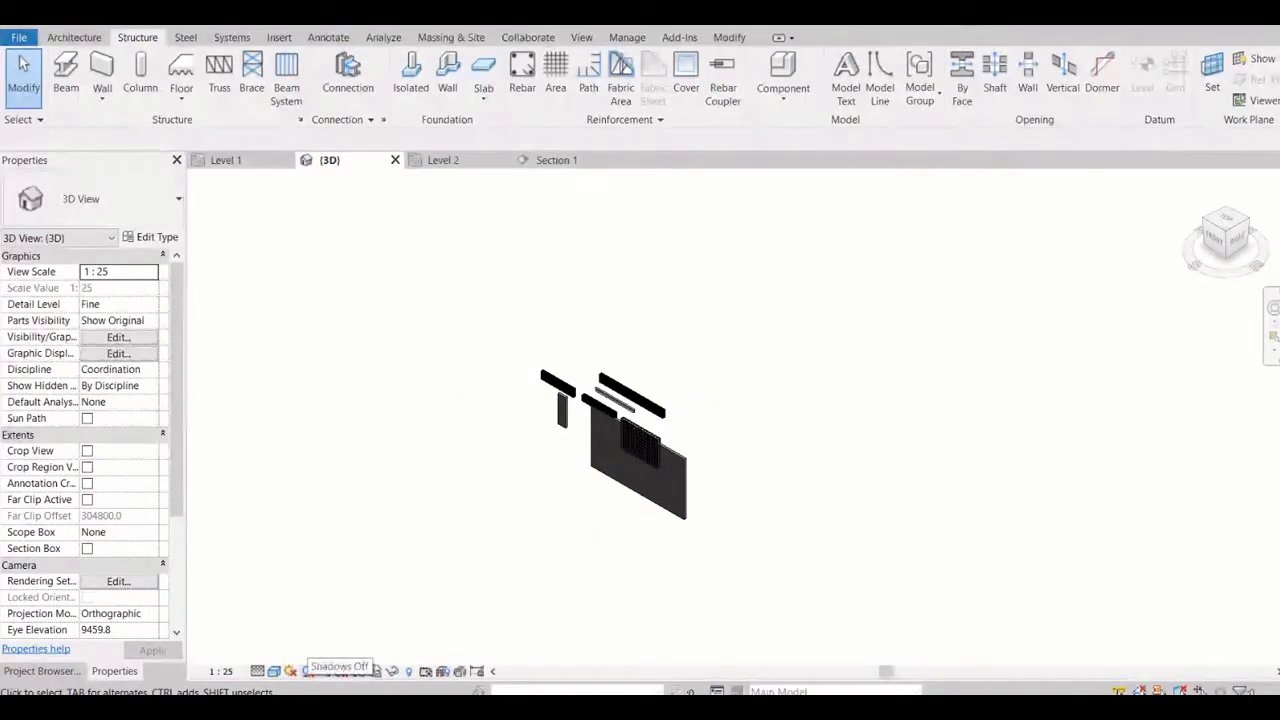
left_click(307, 671)
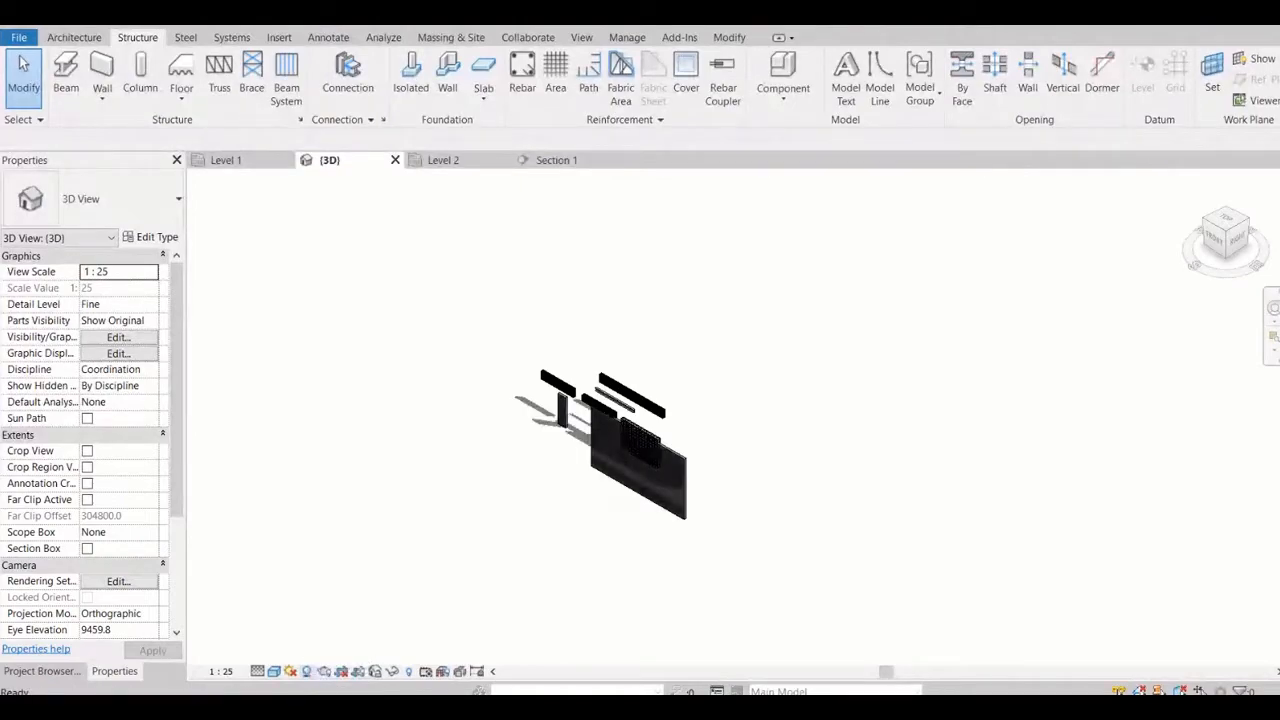
left_click(307, 671)
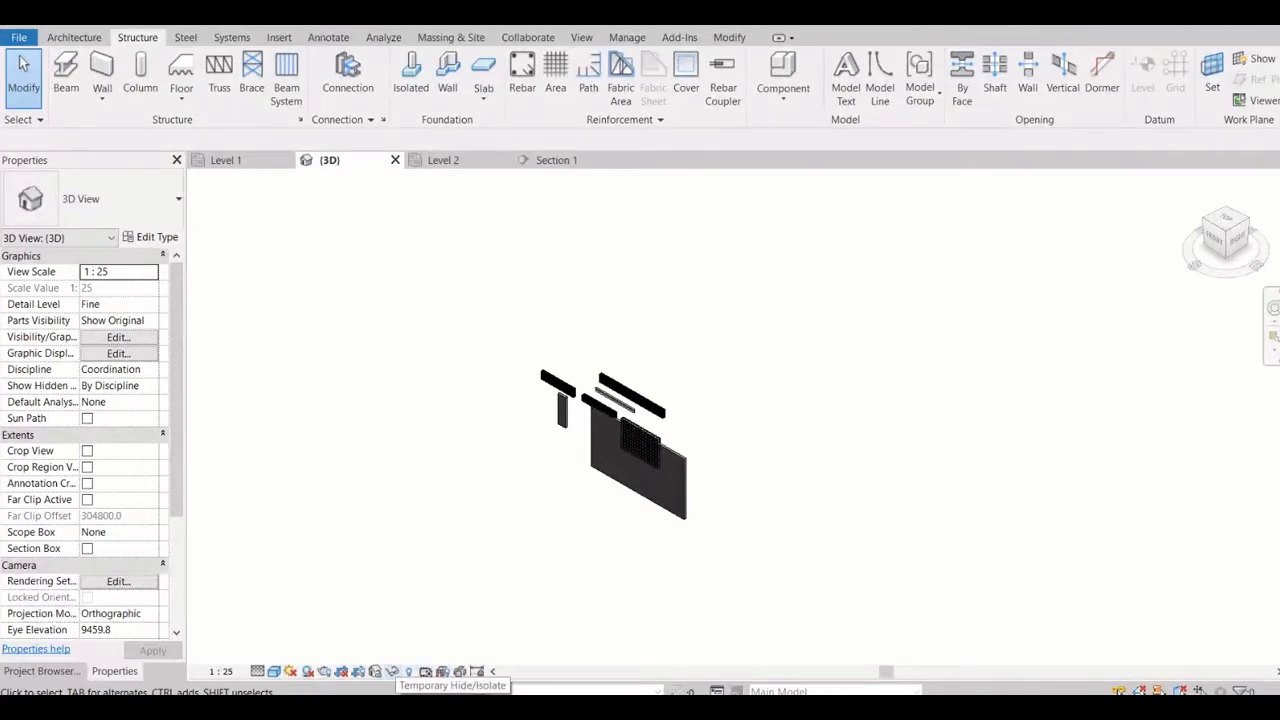
Temporarily hide the large Generic - 200mm wall element in the 3D view
scroll(642, 537, "up", 2)
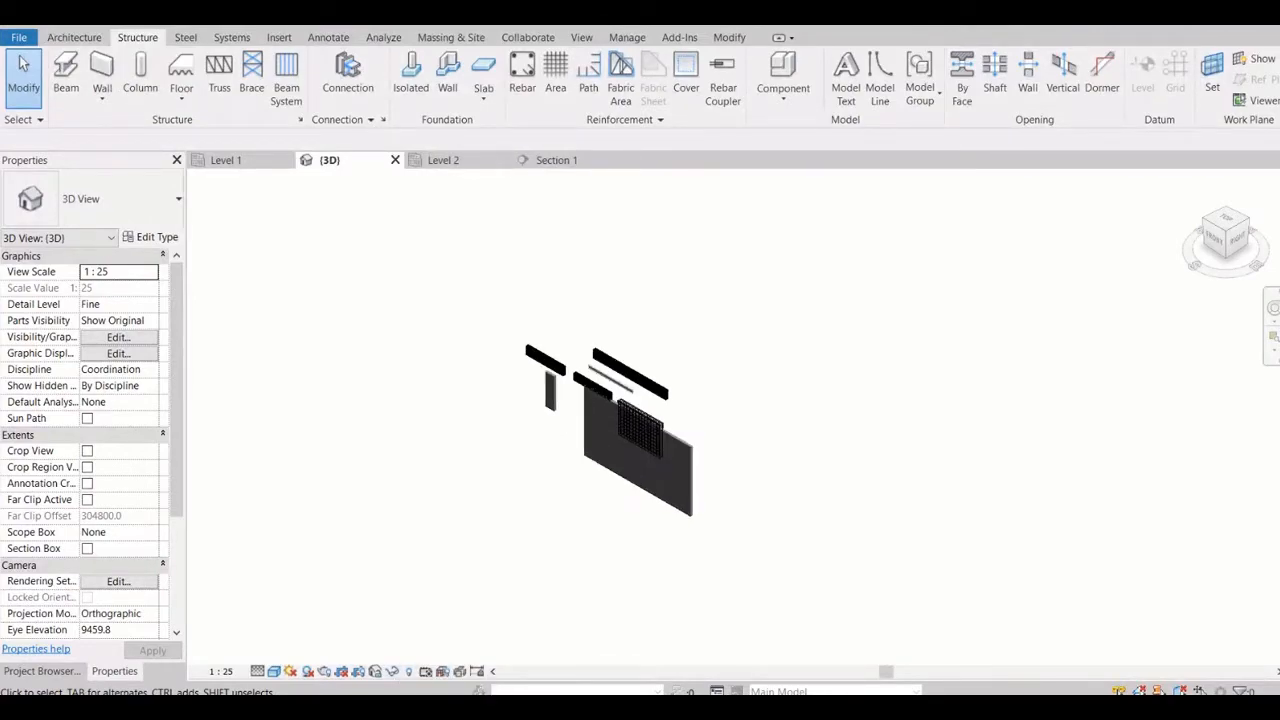
left_click(392, 671)
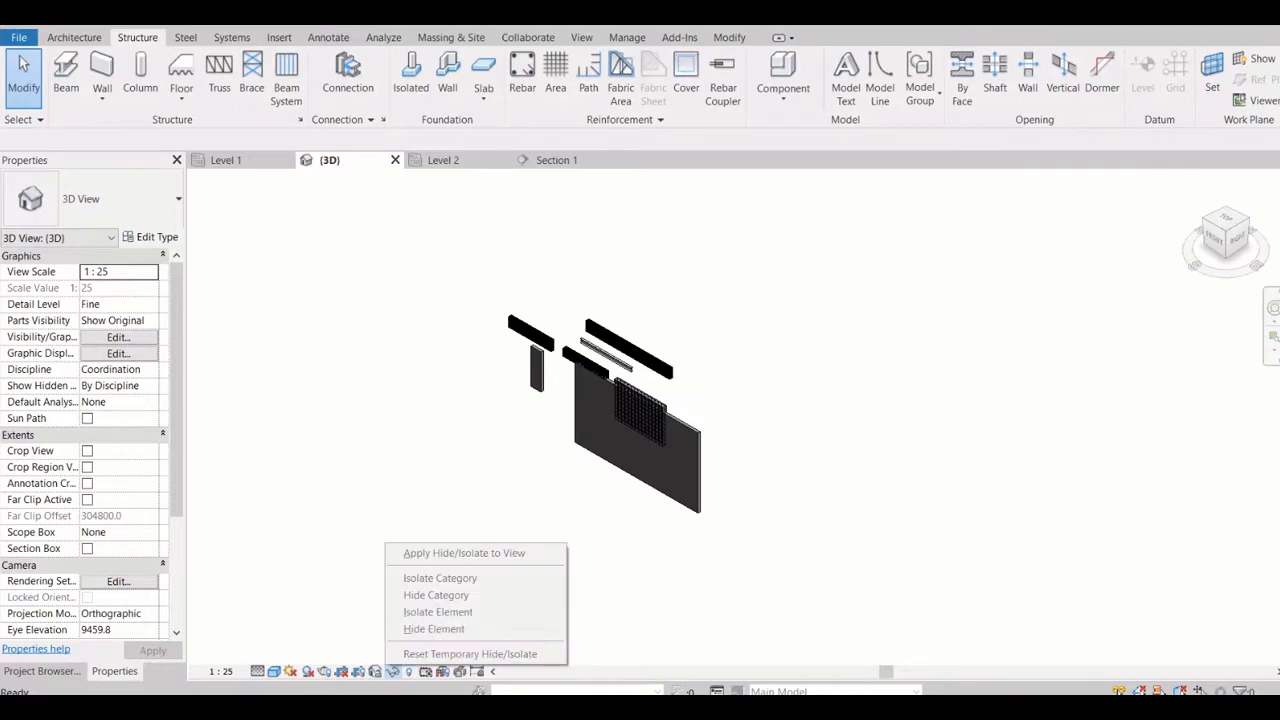
key("Escape")
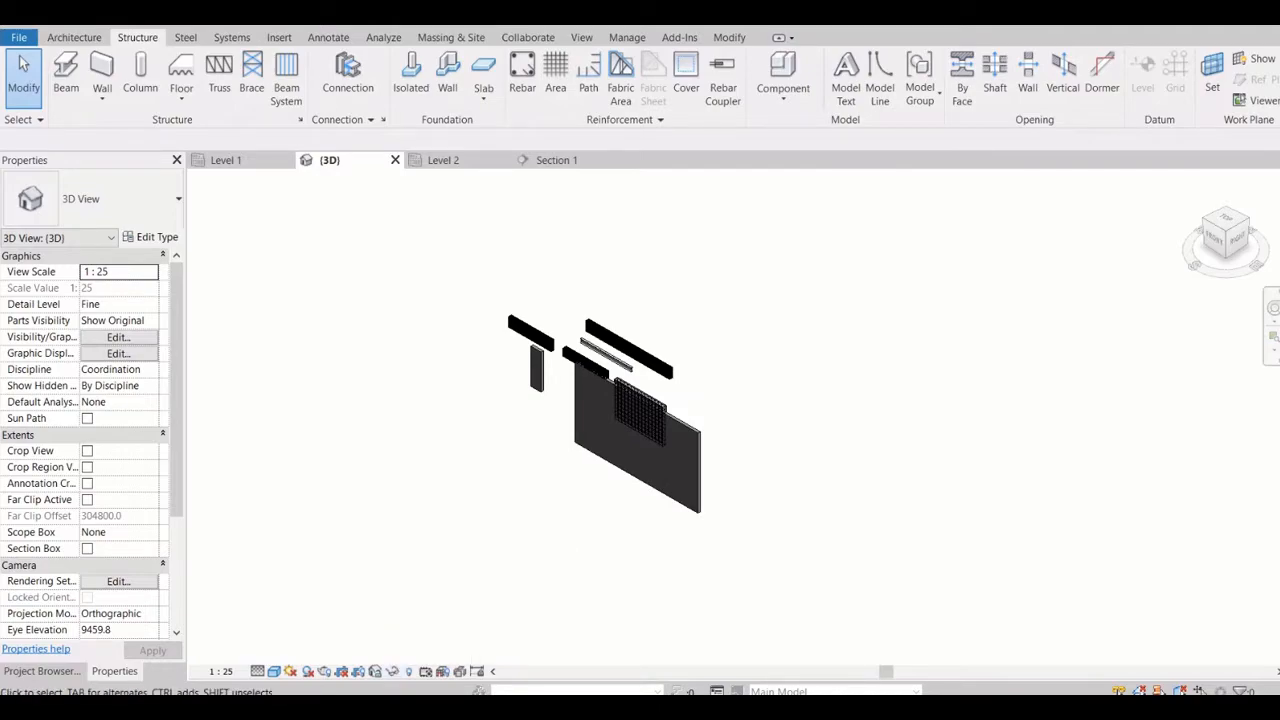
scroll(704, 486, "up", 3)
left_click(695, 486)
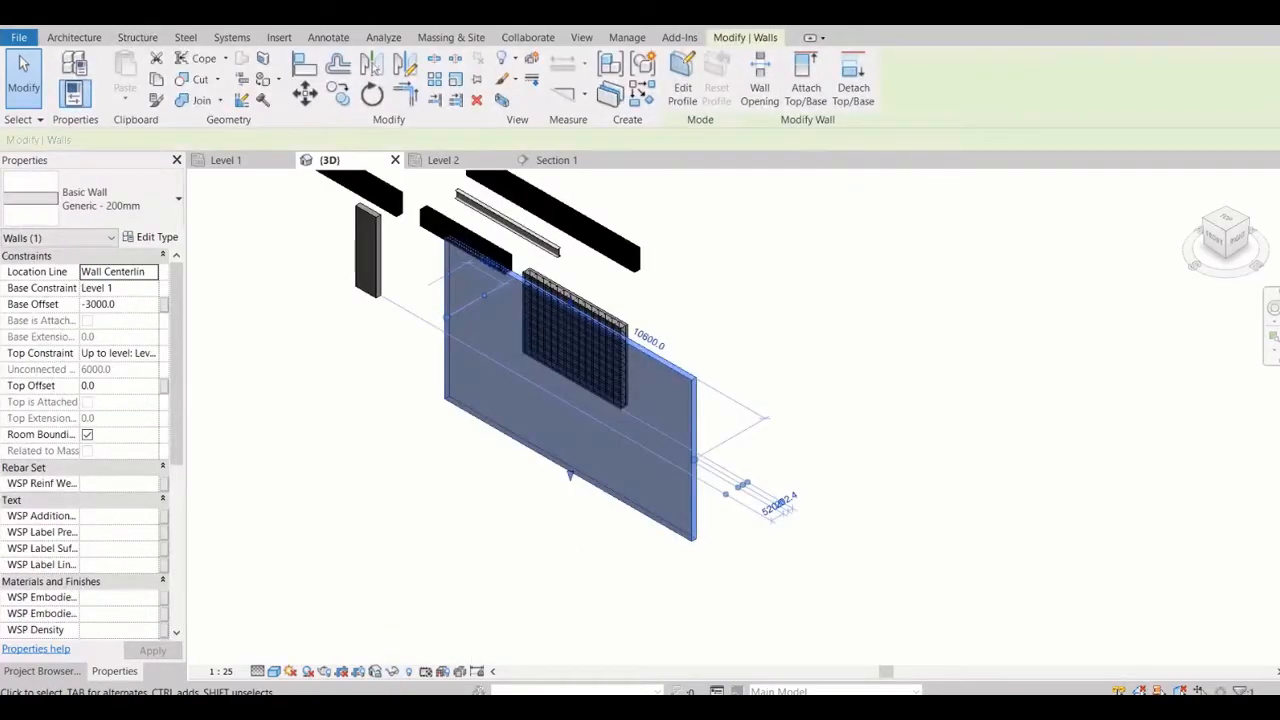
left_click(392, 671)
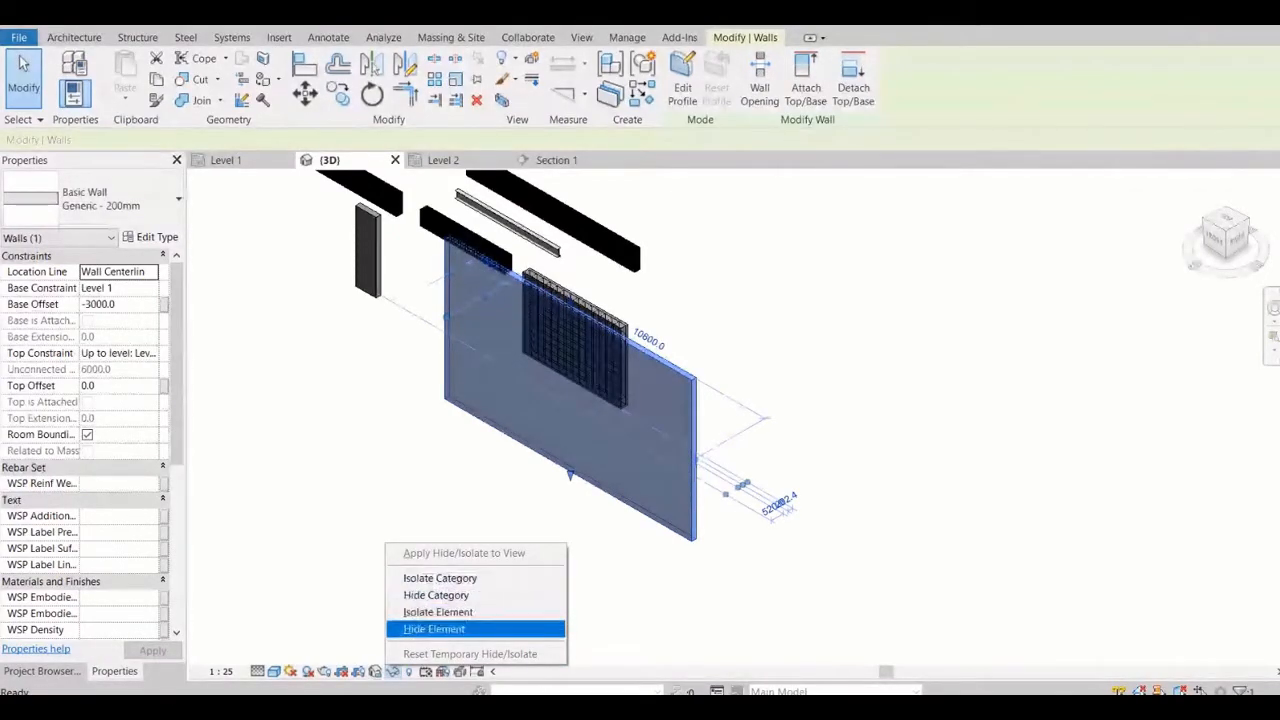
left_click(434, 628)
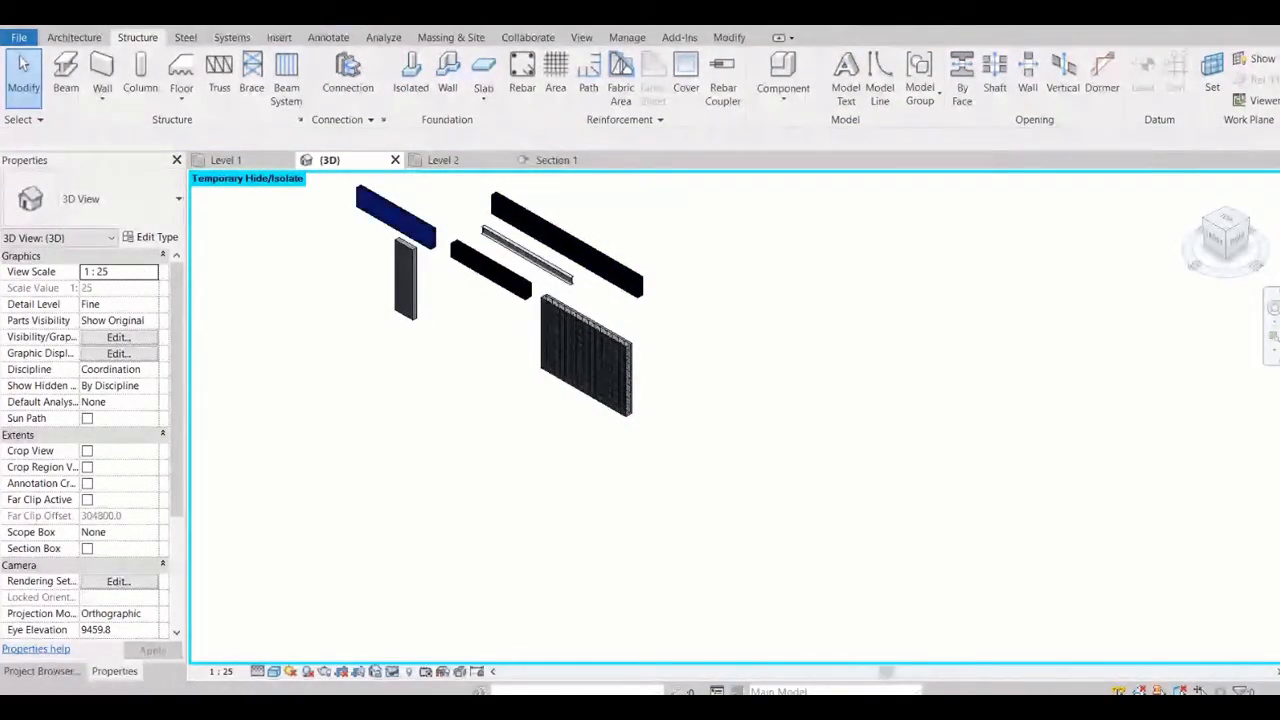
Reset the temporary hide/isolate to bring back the large wall
middle_click_drag(540, 310, 631, 373)
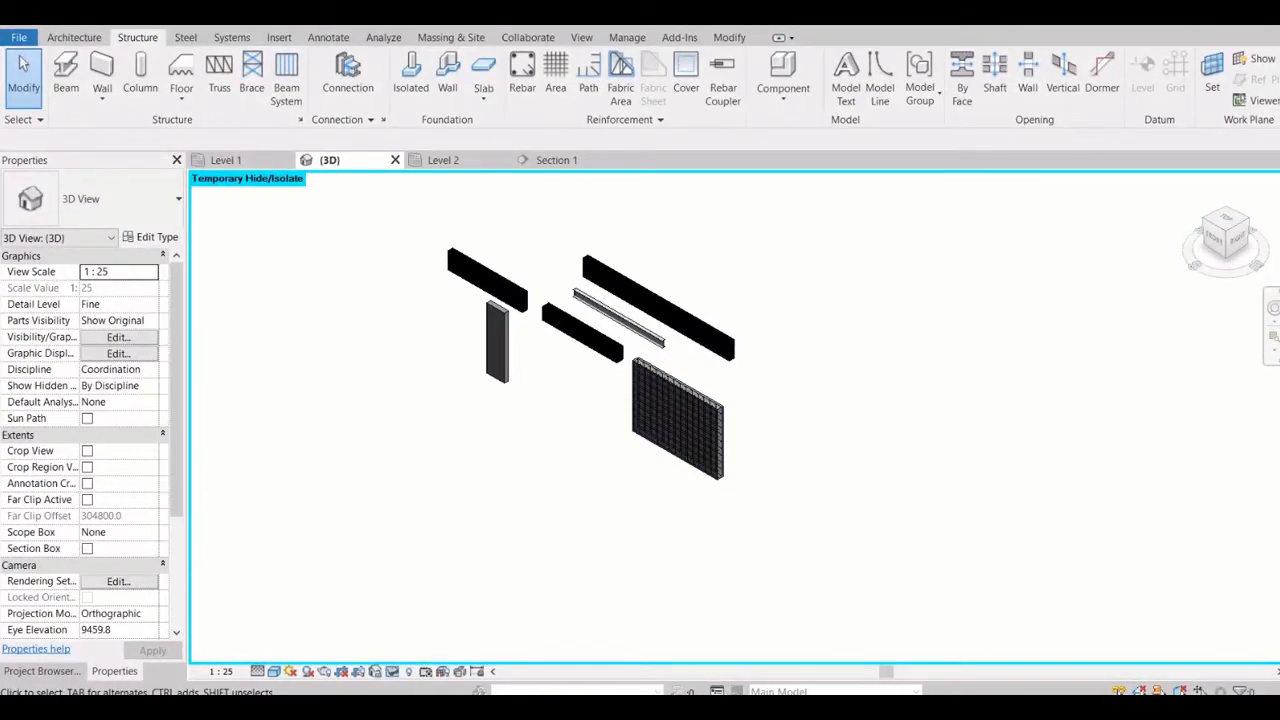
left_click(392, 671)
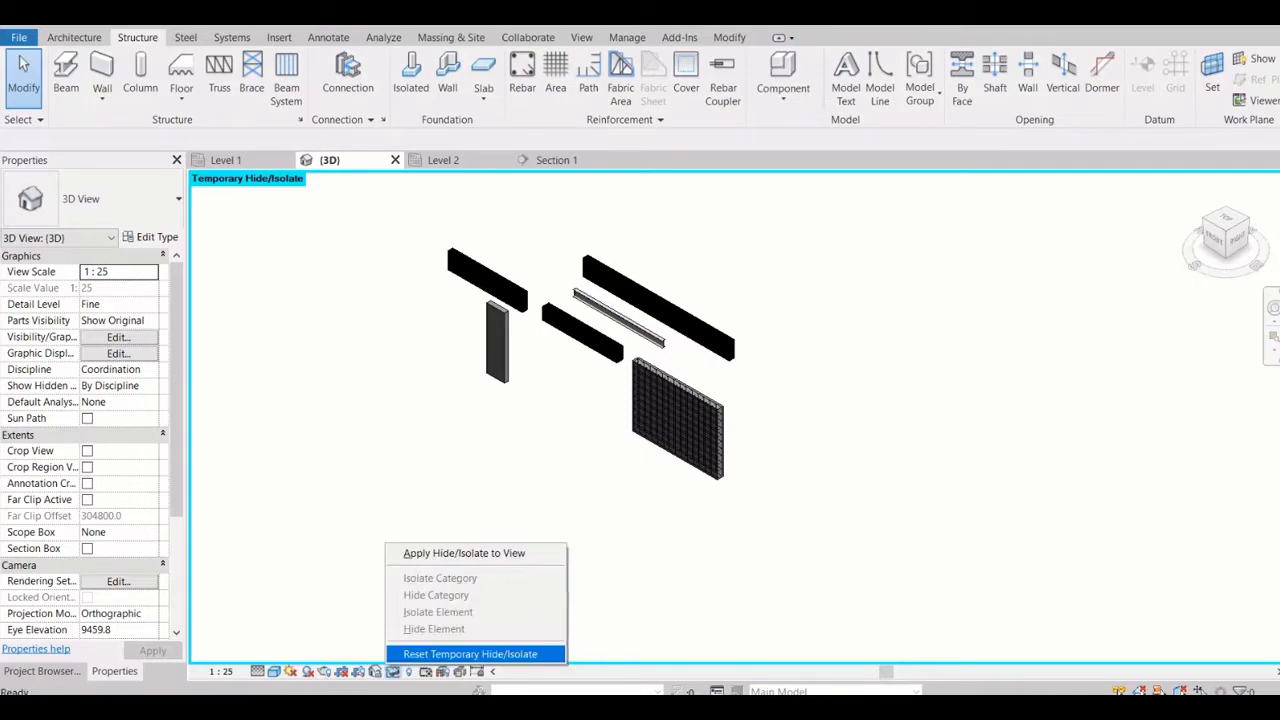
left_click(470, 654)
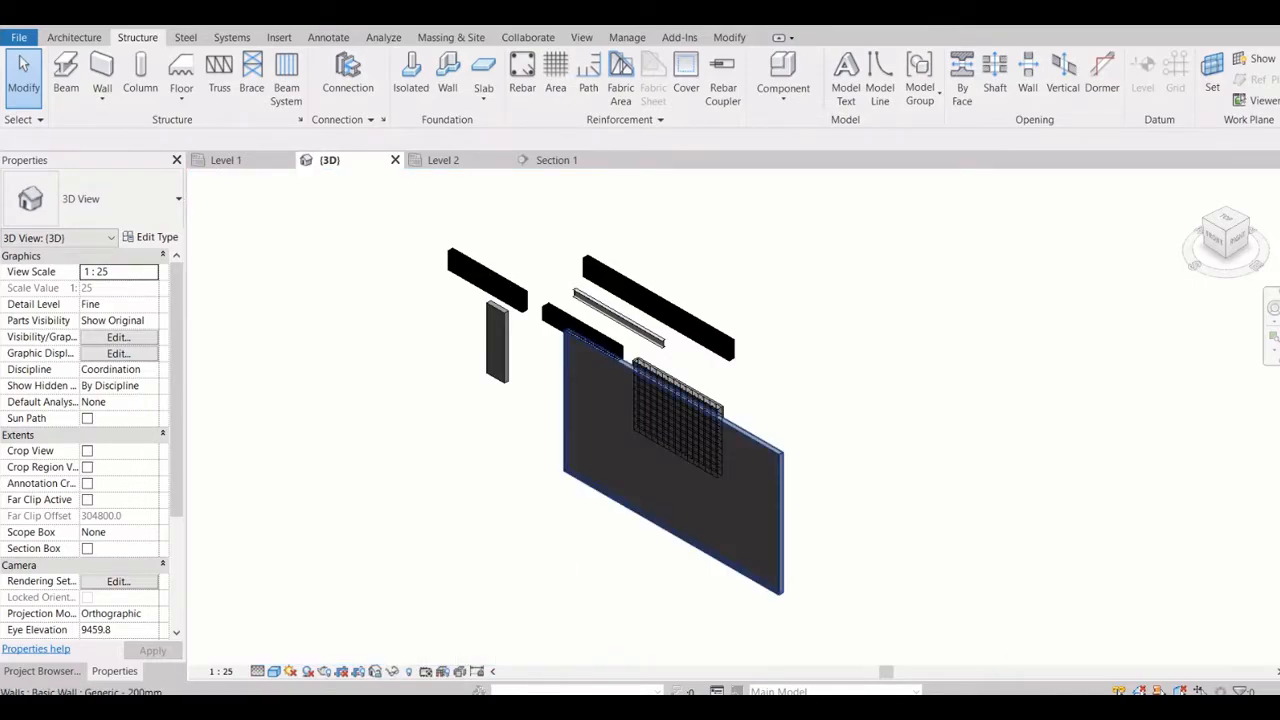
key("Escape")
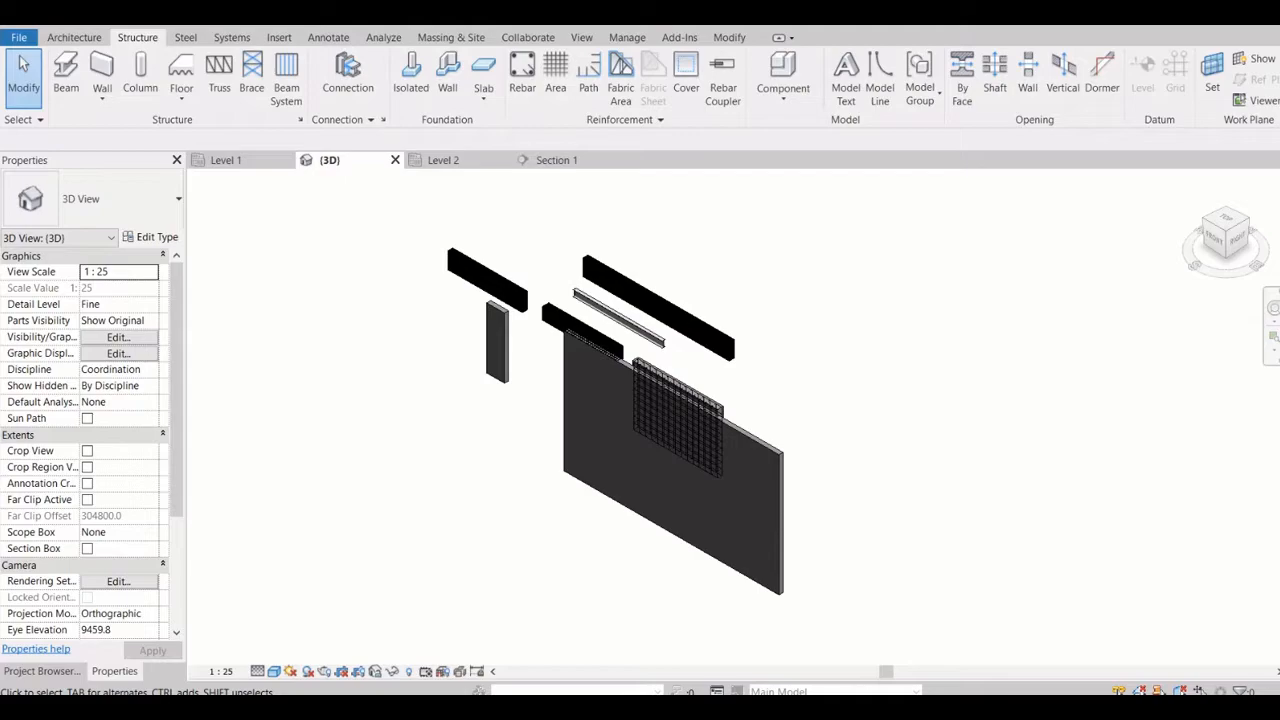
left_click(675, 532)
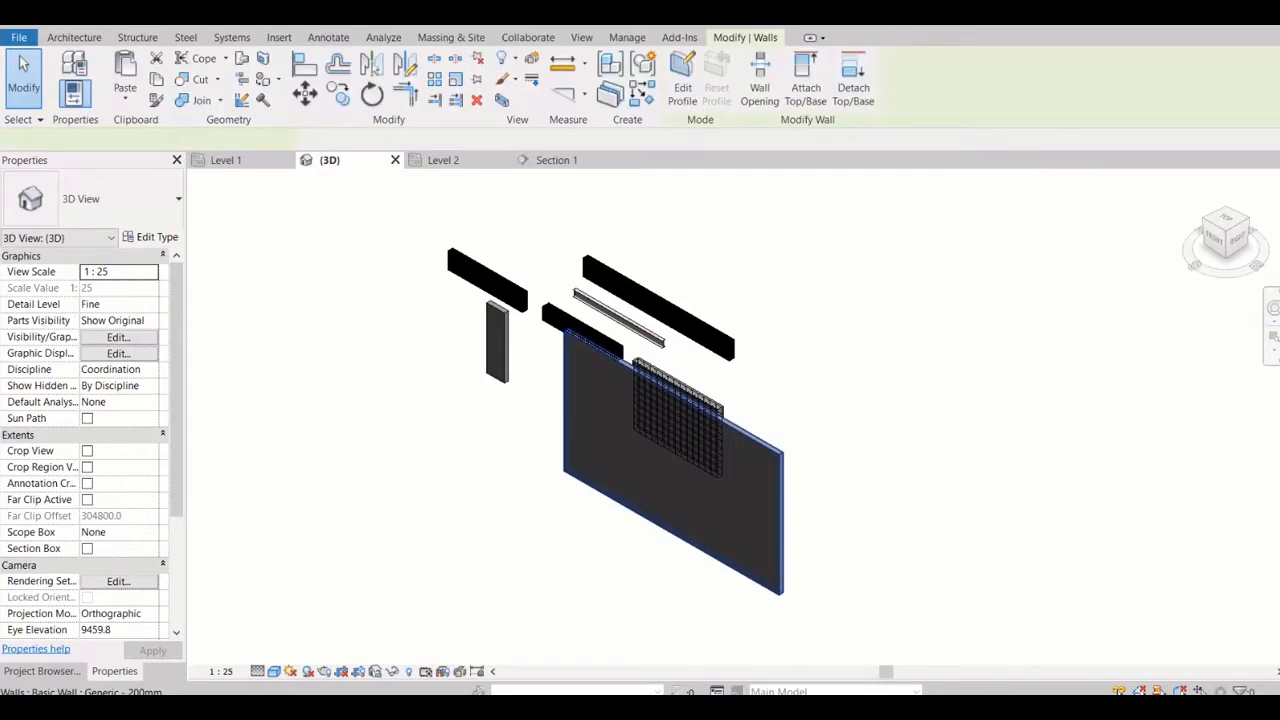
key("Escape")
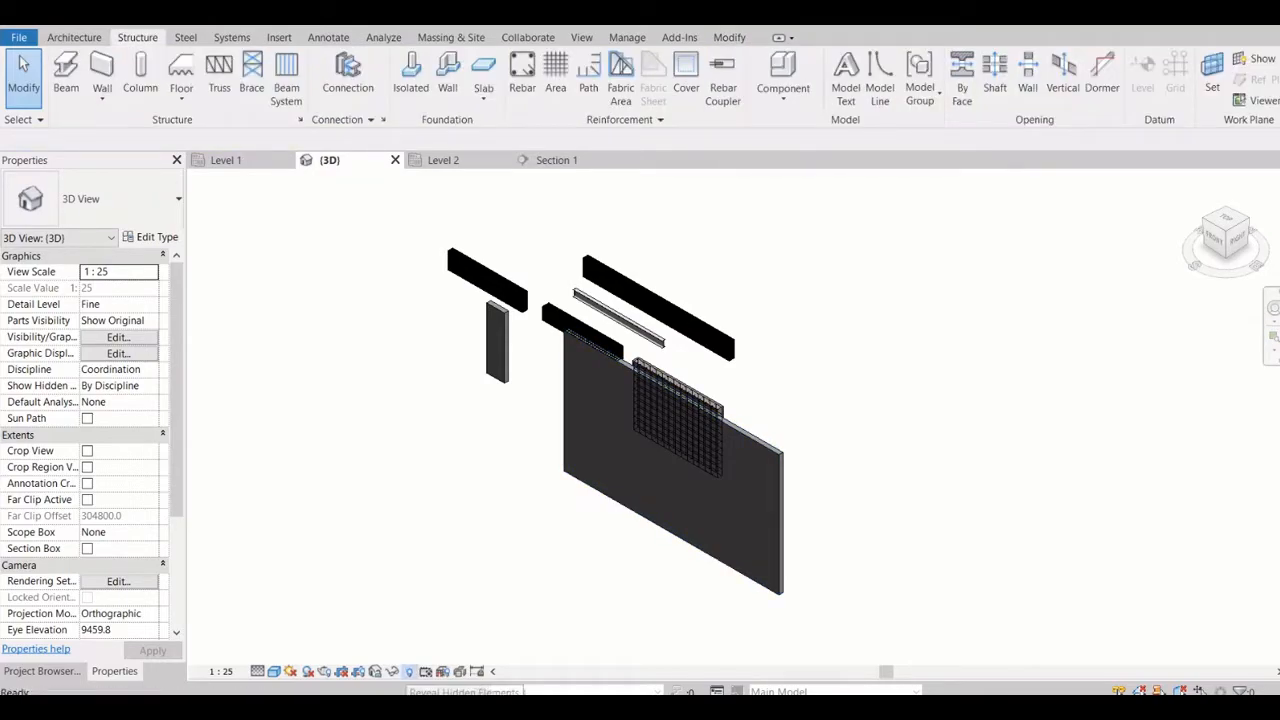
Reveal the hidden elements in the 3D view and select the Level 1 plane
left_click(408, 671)
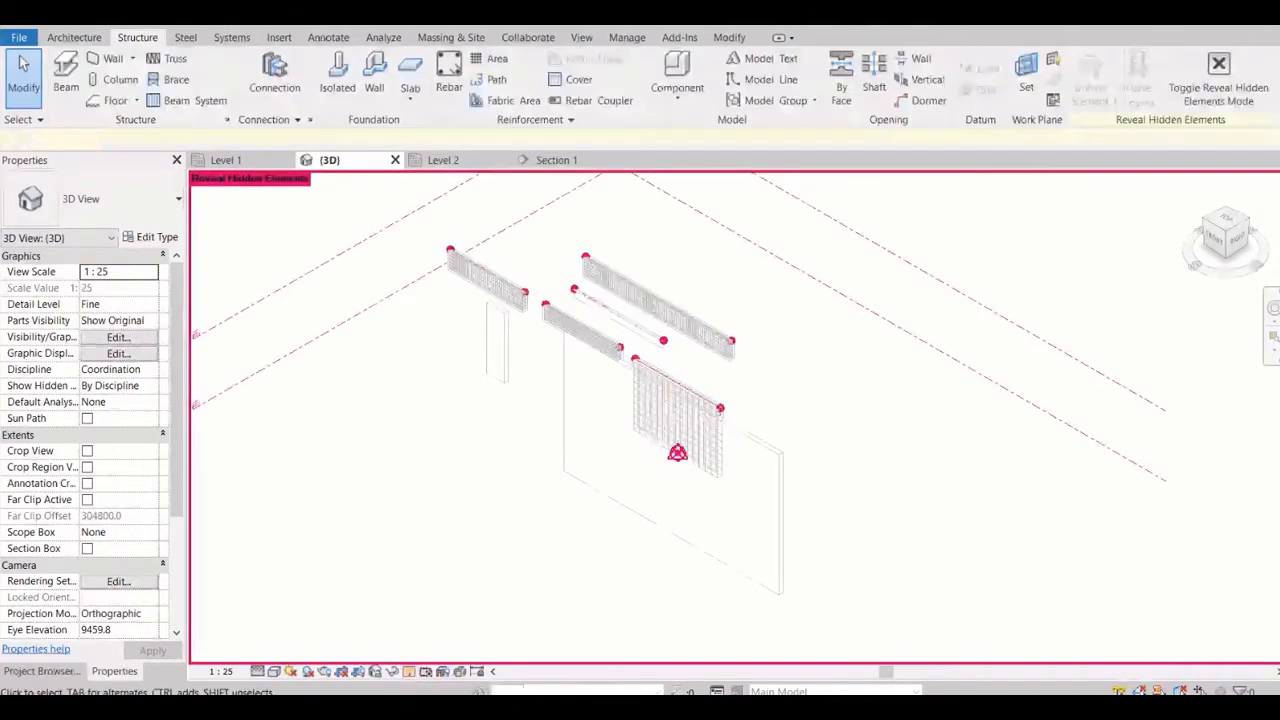
scroll(508, 463, "down", 5)
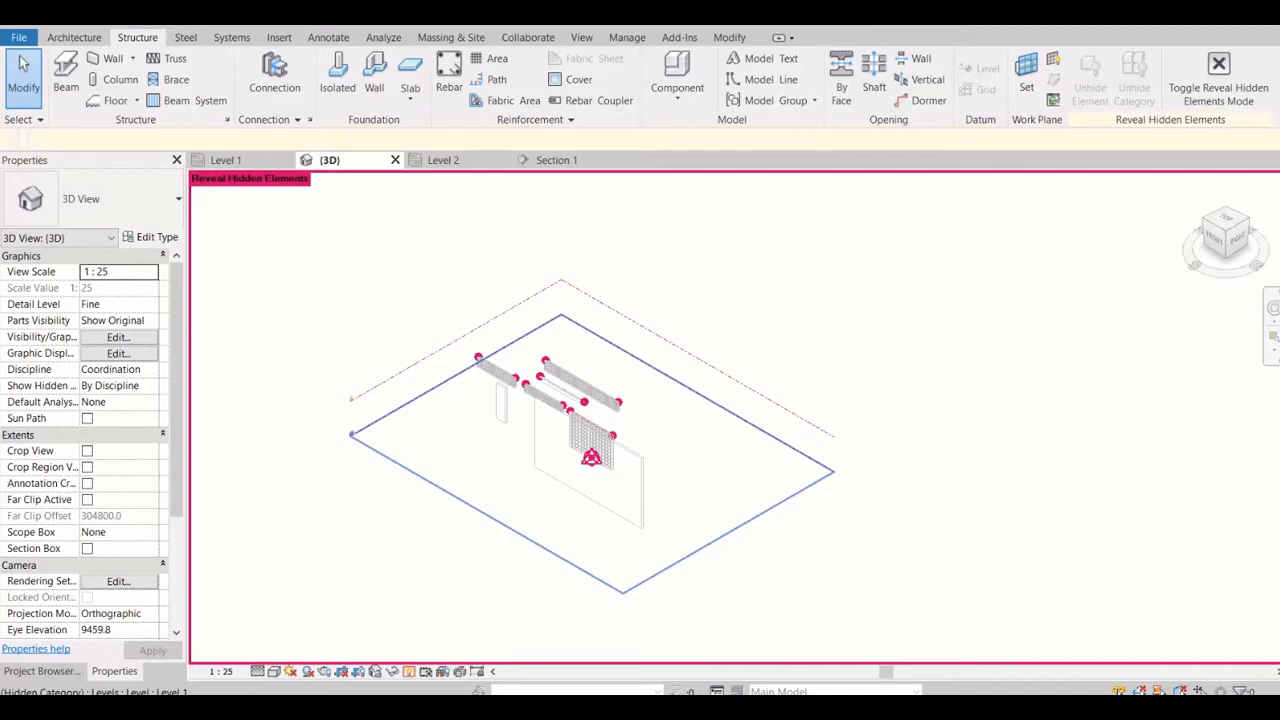
left_click(508, 526)
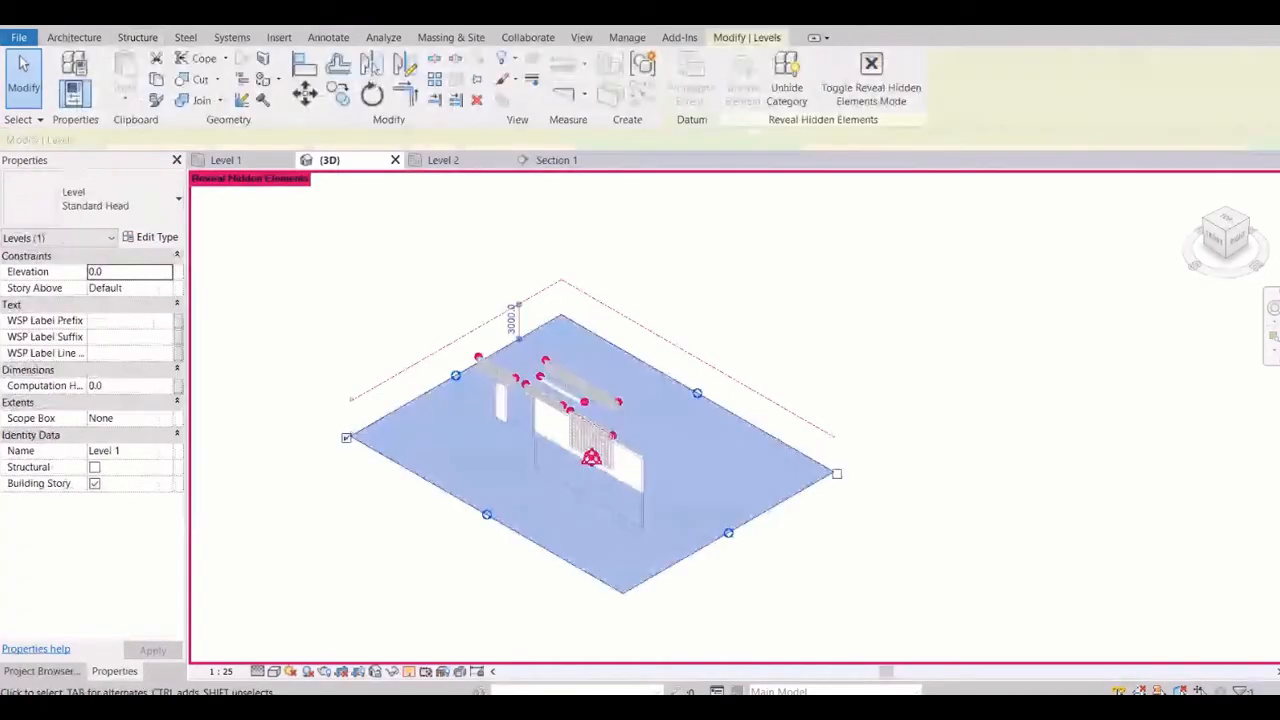
Deselect the Level 1 plane, and select the revealed base point and survey point markers below the rebar mesh to inspect them
key("Escape")
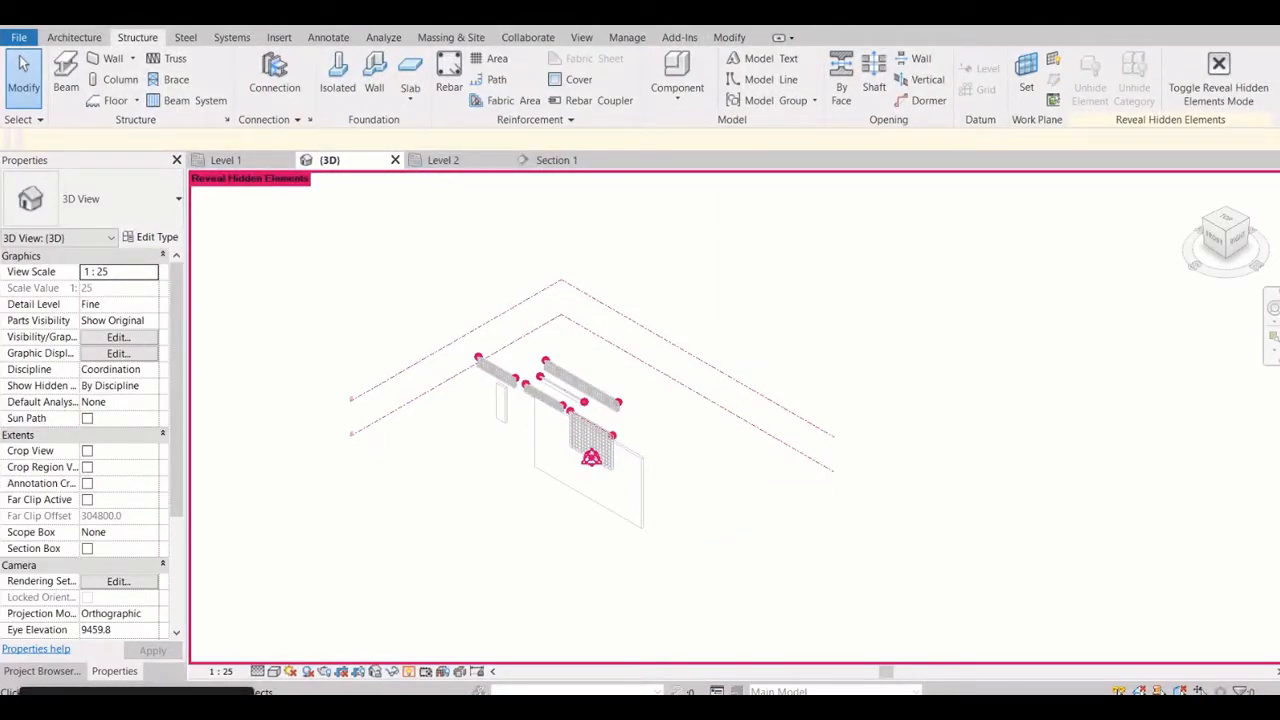
scroll(591, 457, "up", 5)
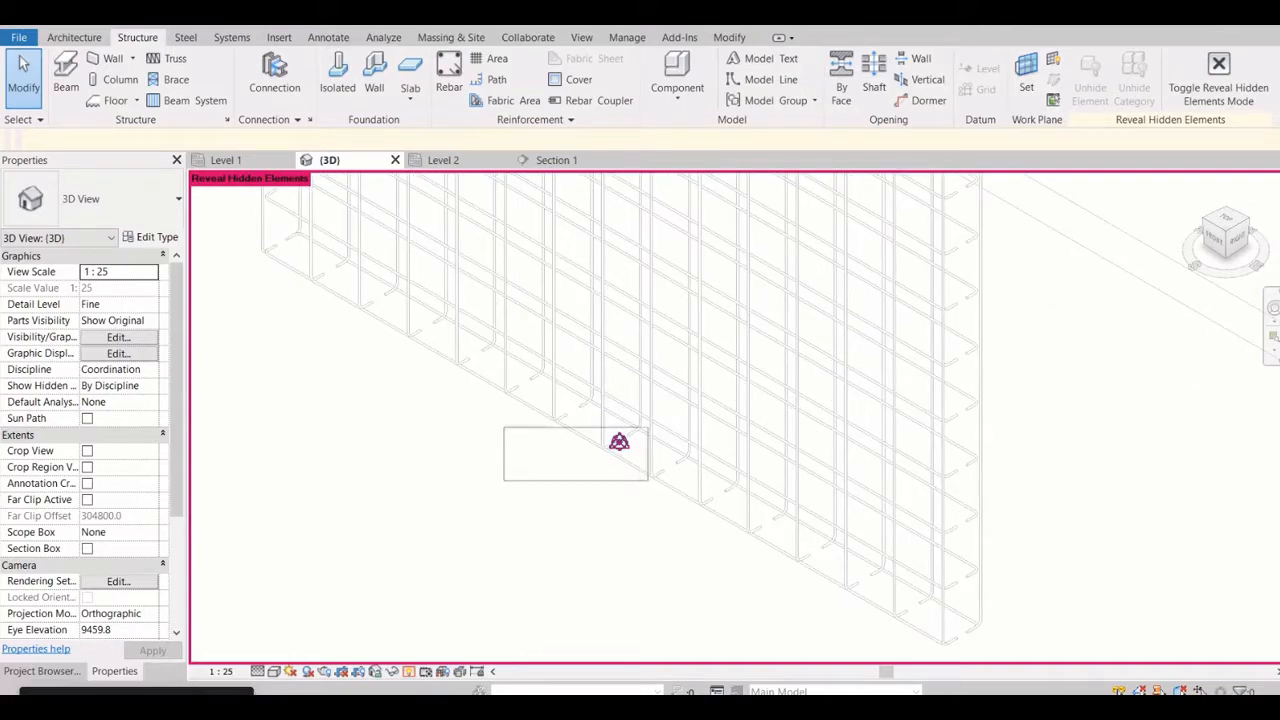
left_click_drag(619, 441, 622, 445)
scroll(620, 430, "up", 5)
scroll(607, 408, "up", 2)
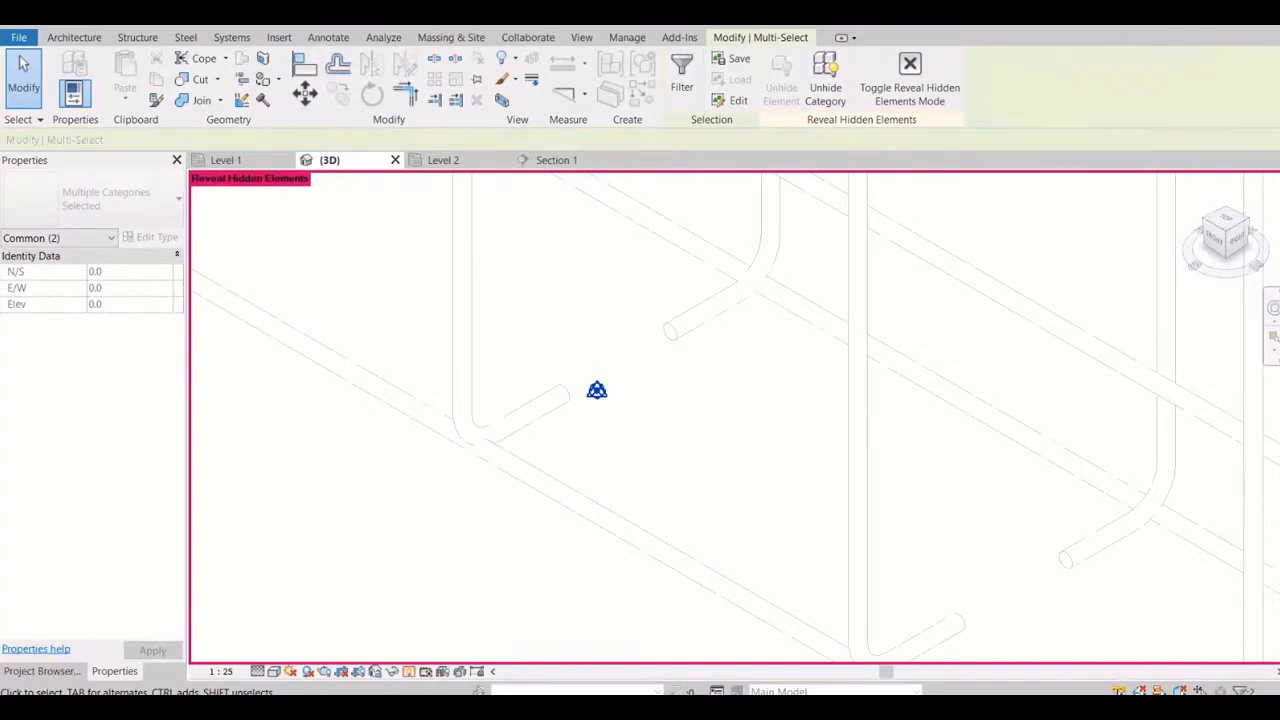
scroll(596, 389, "down", 5)
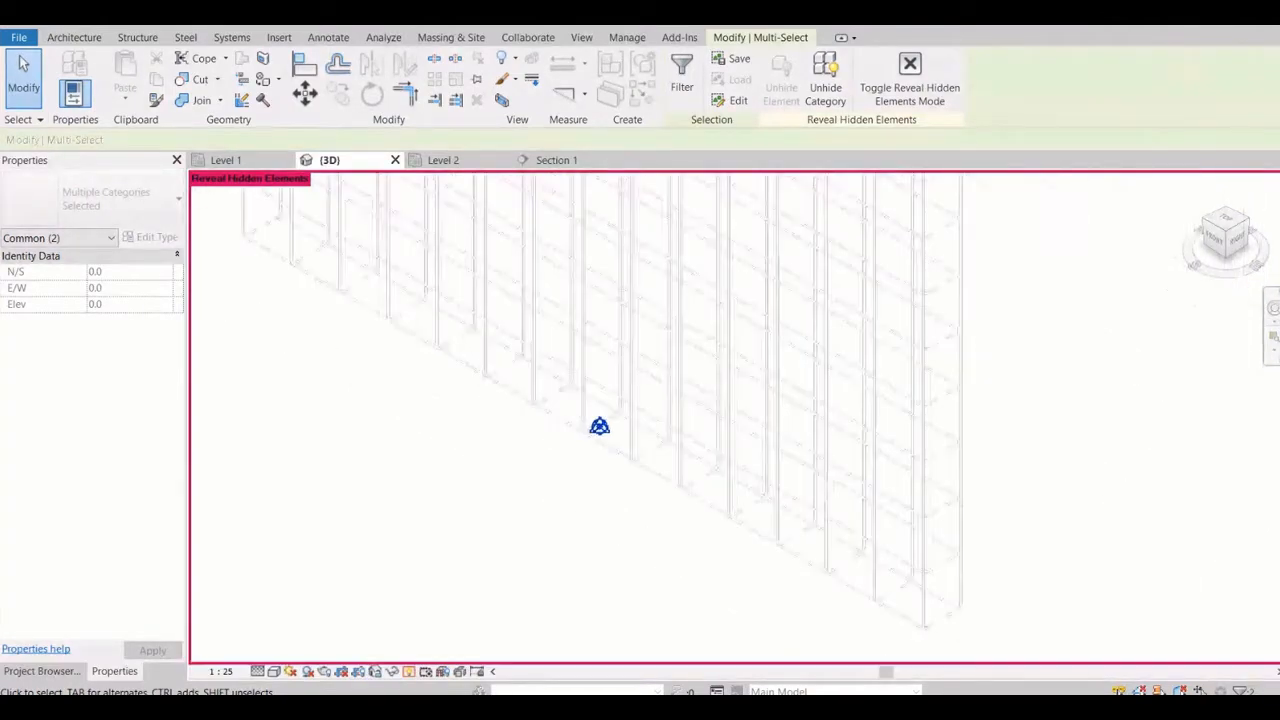
scroll(583, 470, "down", 5)
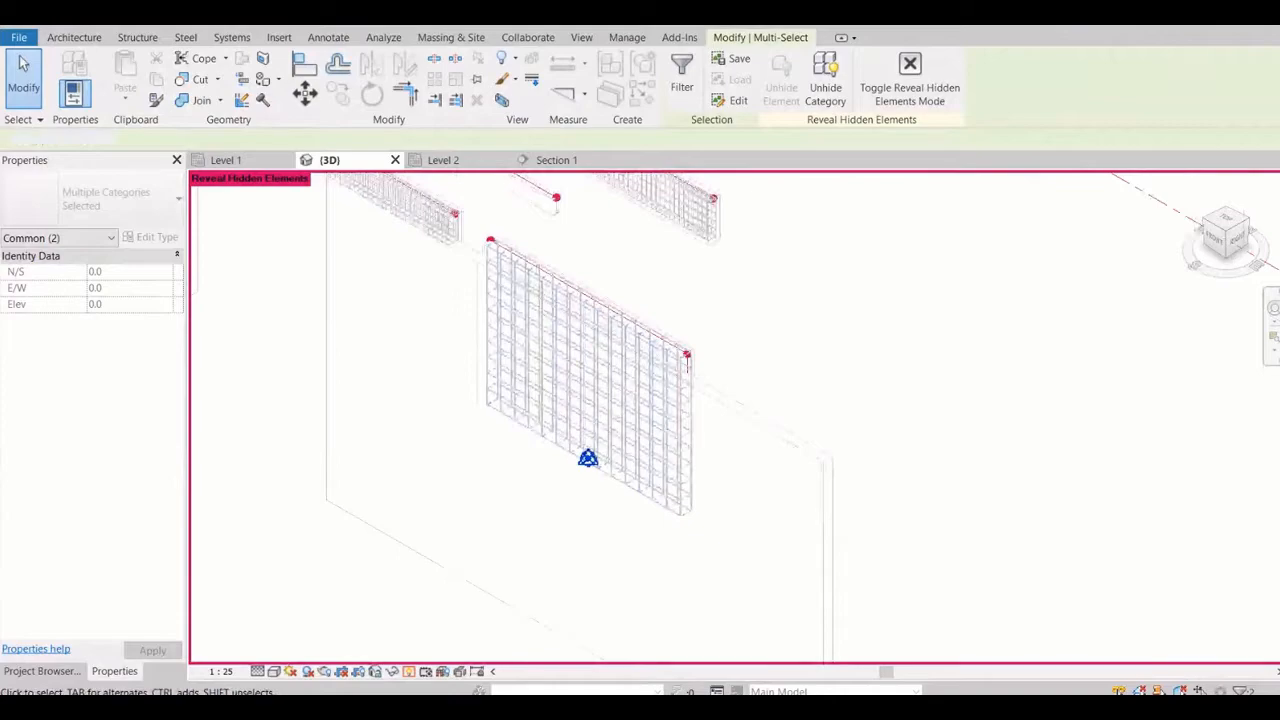
key("Escape")
Turn off the Reveal Hidden Elements mode in the 3D view
scroll(721, 427, "down", 2)
scroll(644, 444, "up", 4)
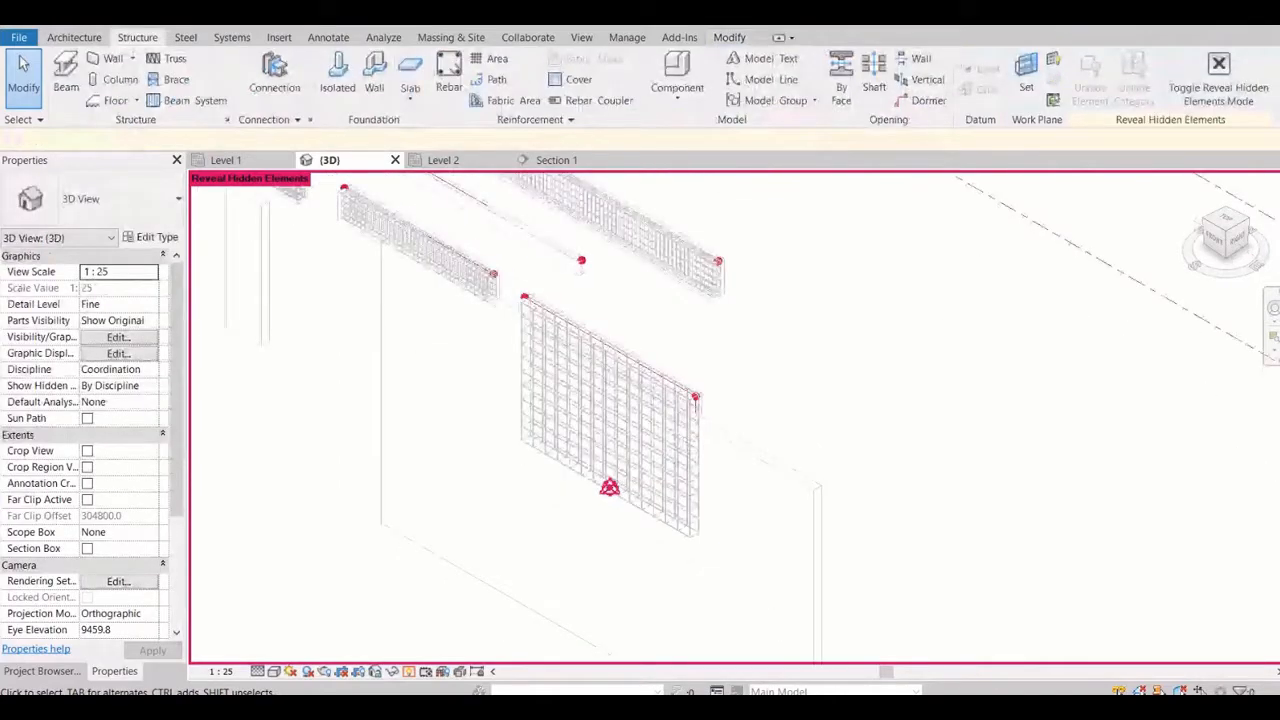
scroll(640, 410, "up", 3)
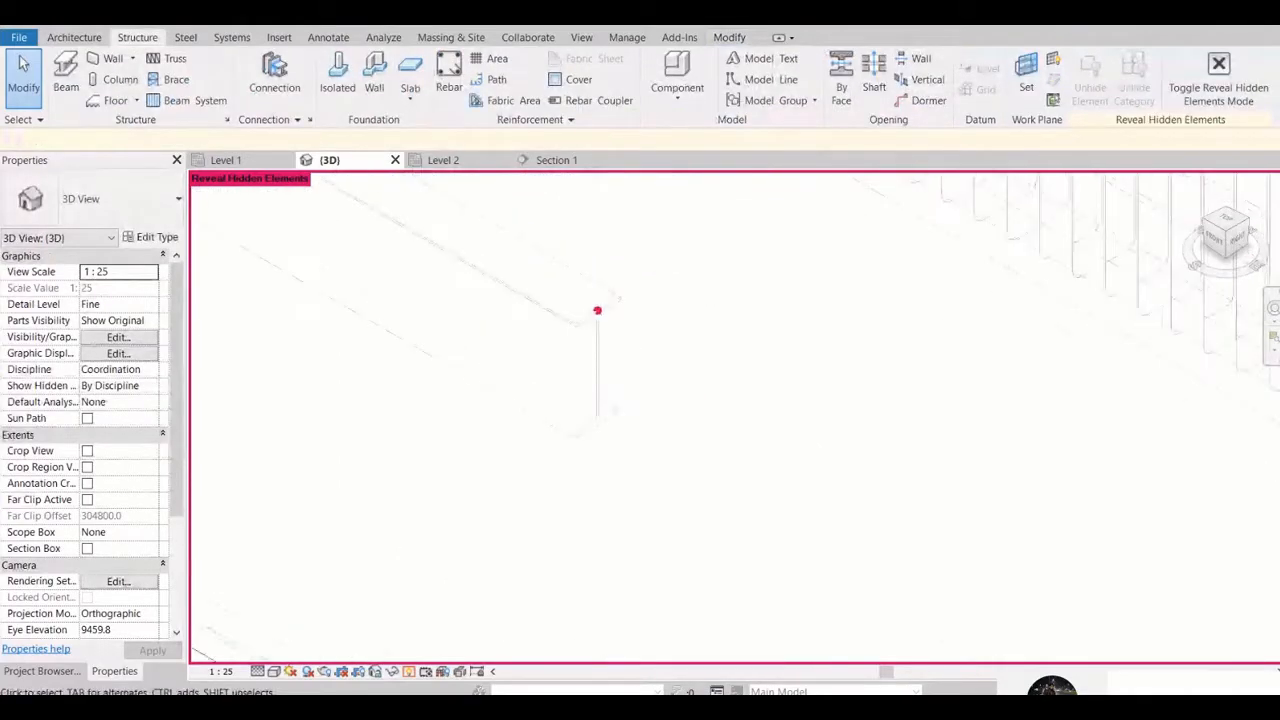
scroll(644, 350, "down", 4)
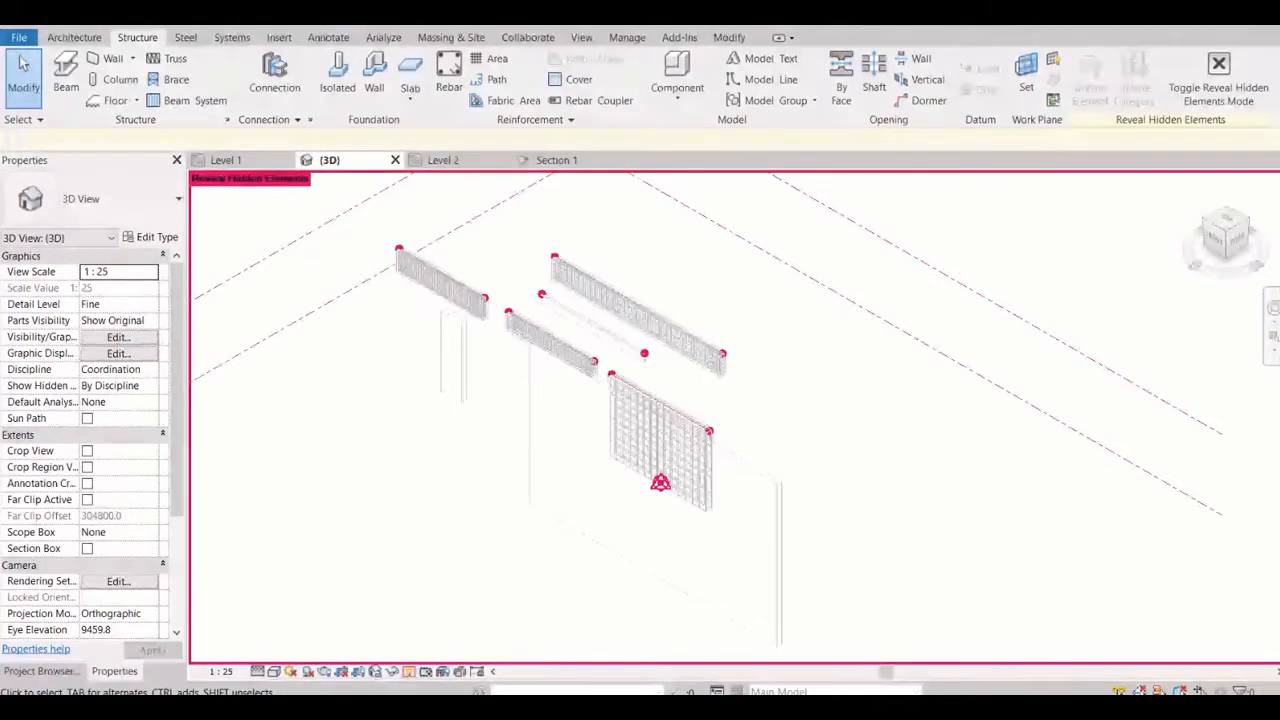
key("r")
key("h")
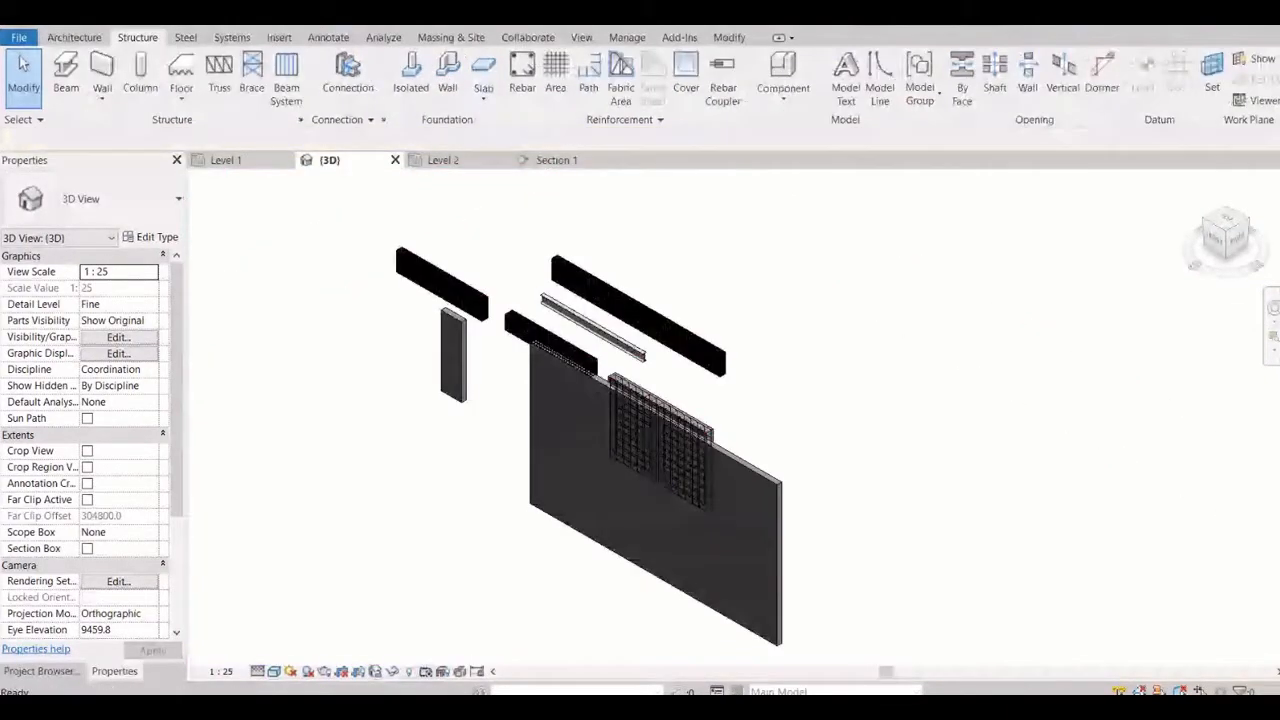
scroll(555, 414, "down", 3)
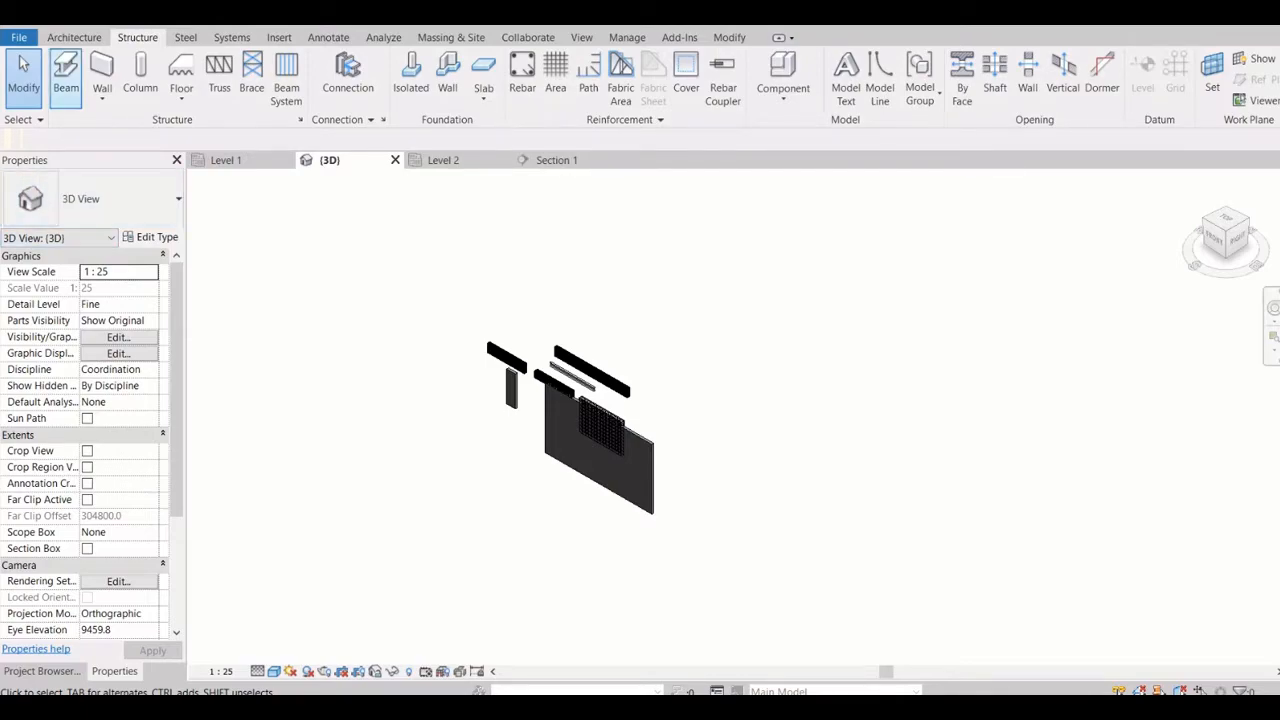
Review the file types available for creating new files and for opening existing ones
left_click(19, 37)
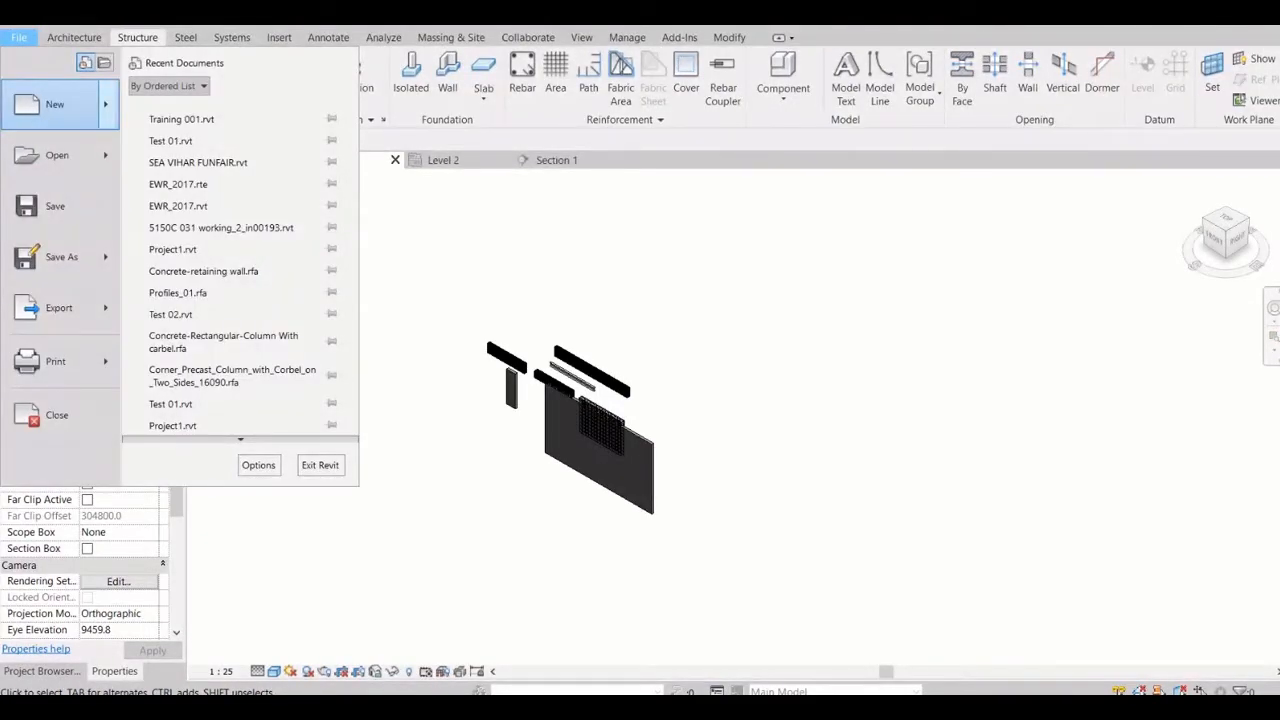
mouse_move(55, 104)
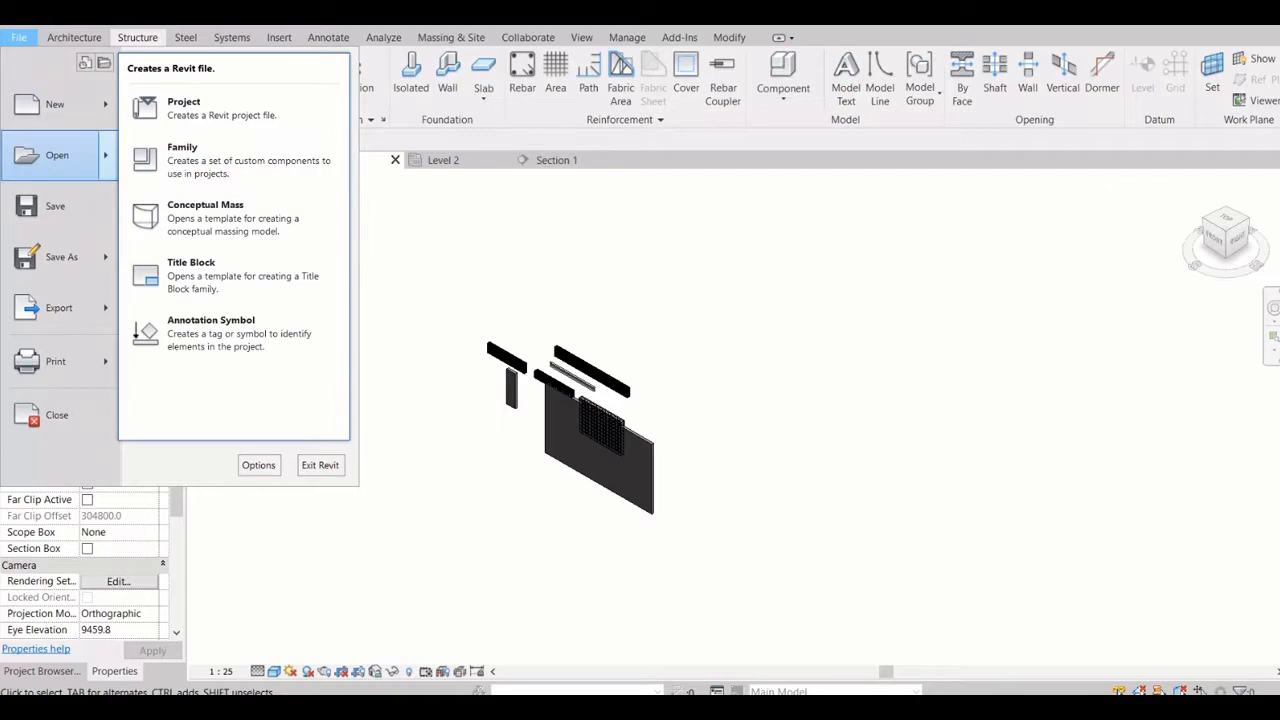
mouse_move(57, 155)
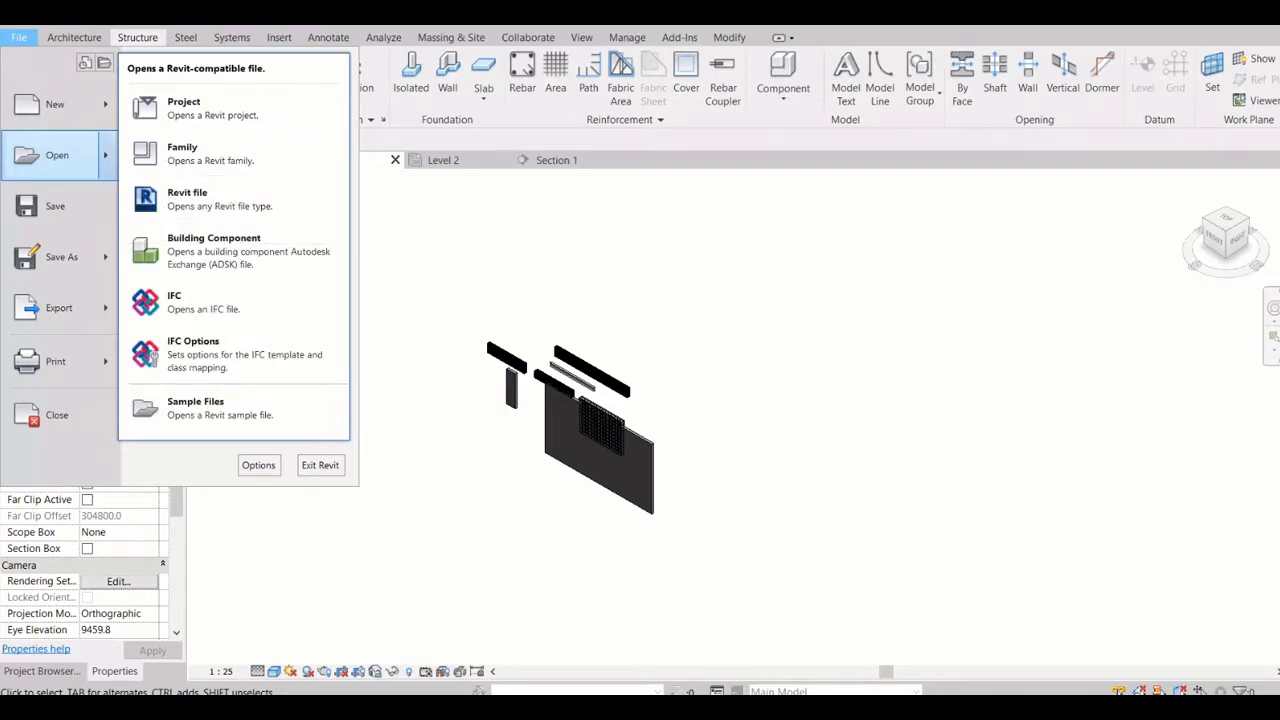
left_click(84, 156)
left_click(84, 156)
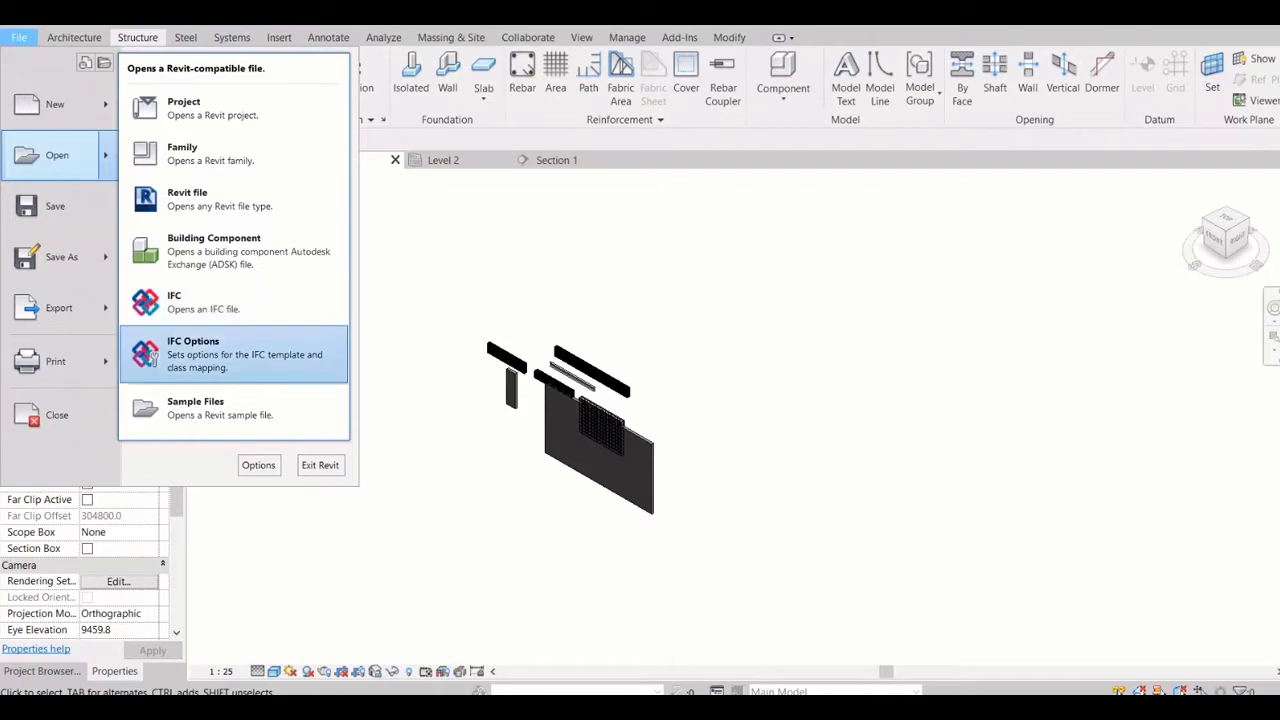
Examine the IFC class mapping table in the Import IFC Options and close the dialog
left_click(151, 357)
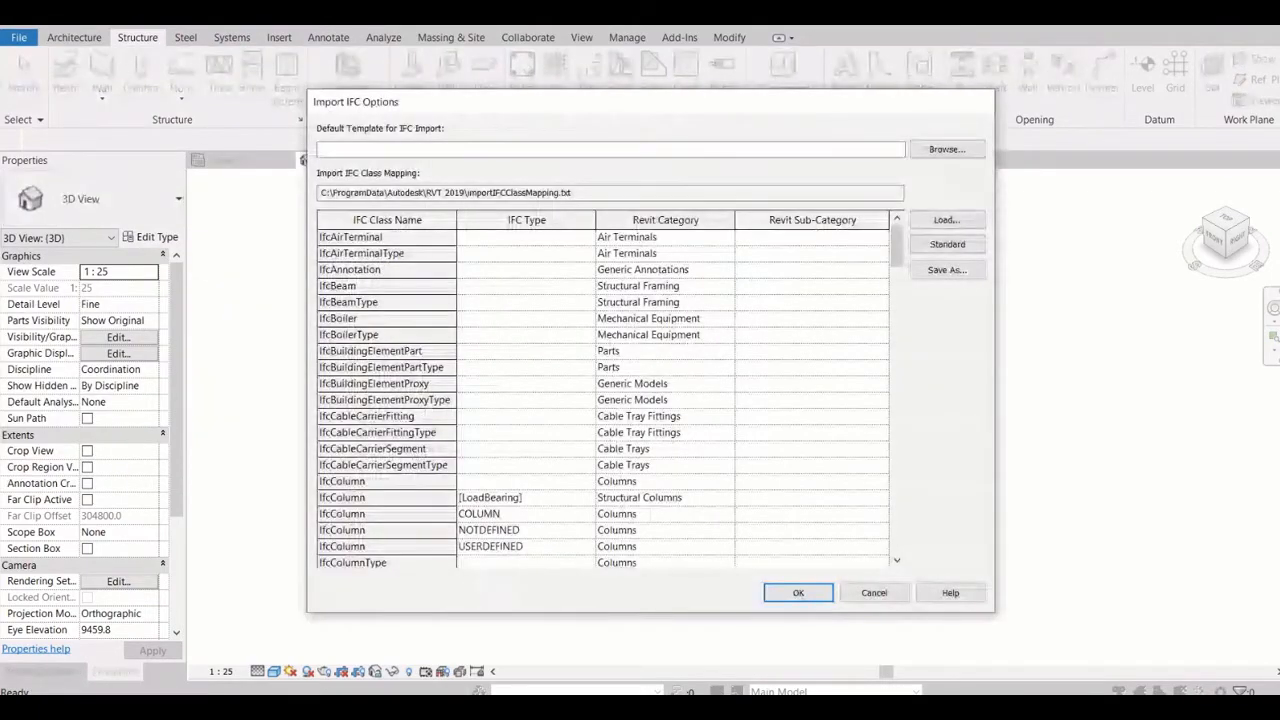
scroll(603, 390, "down", 10)
scroll(603, 390, "down", 5)
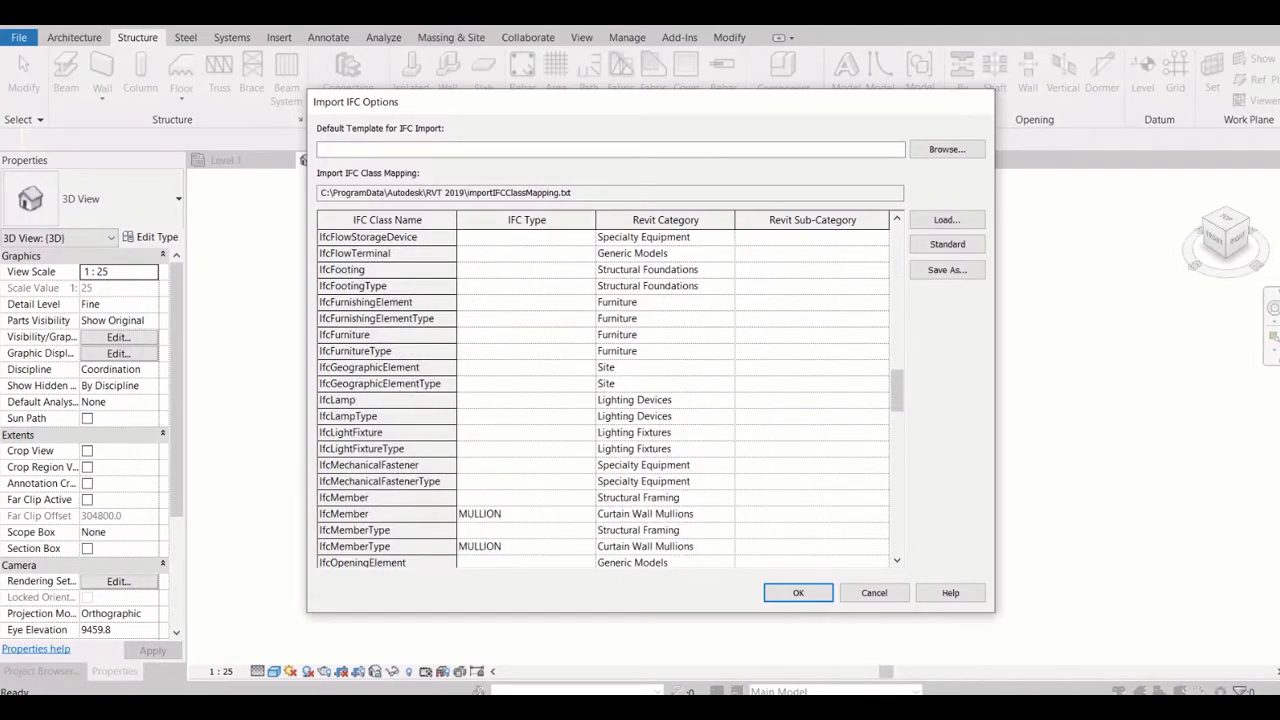
left_click(798, 592)
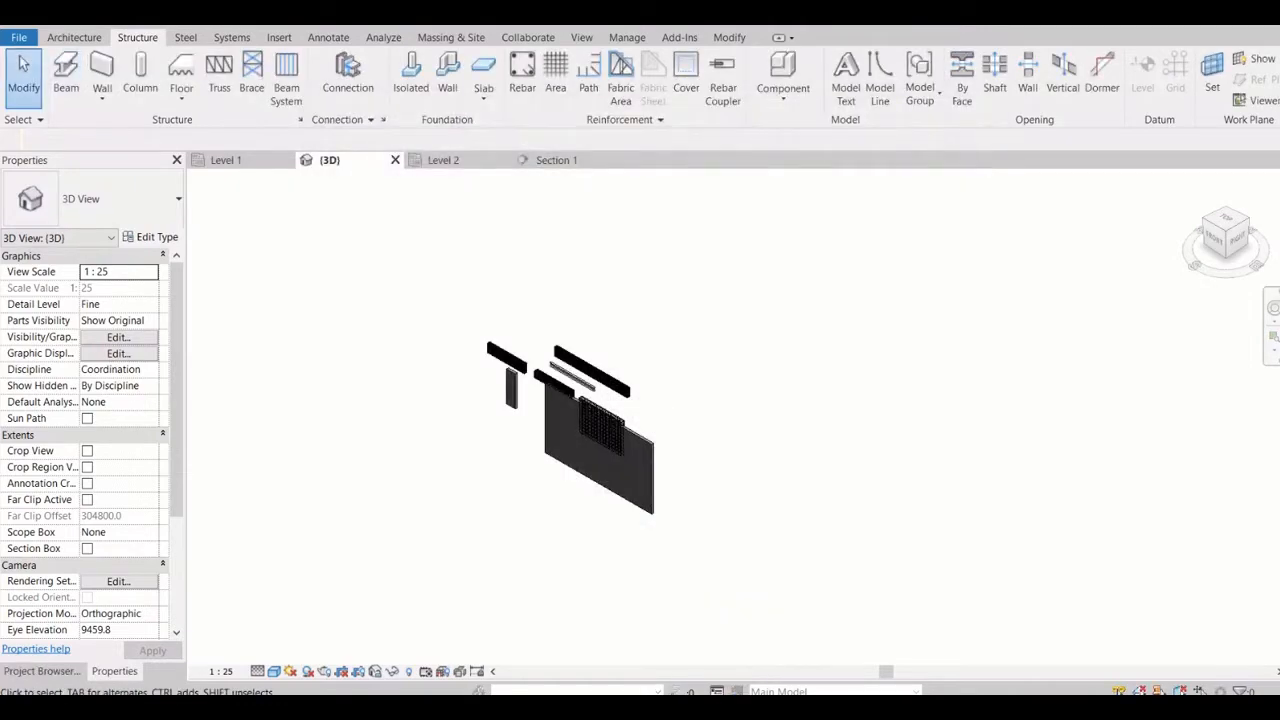
Review the Save As choices, the export formats from CAD Formats to Images and Animations, and the print options
left_click(19, 37)
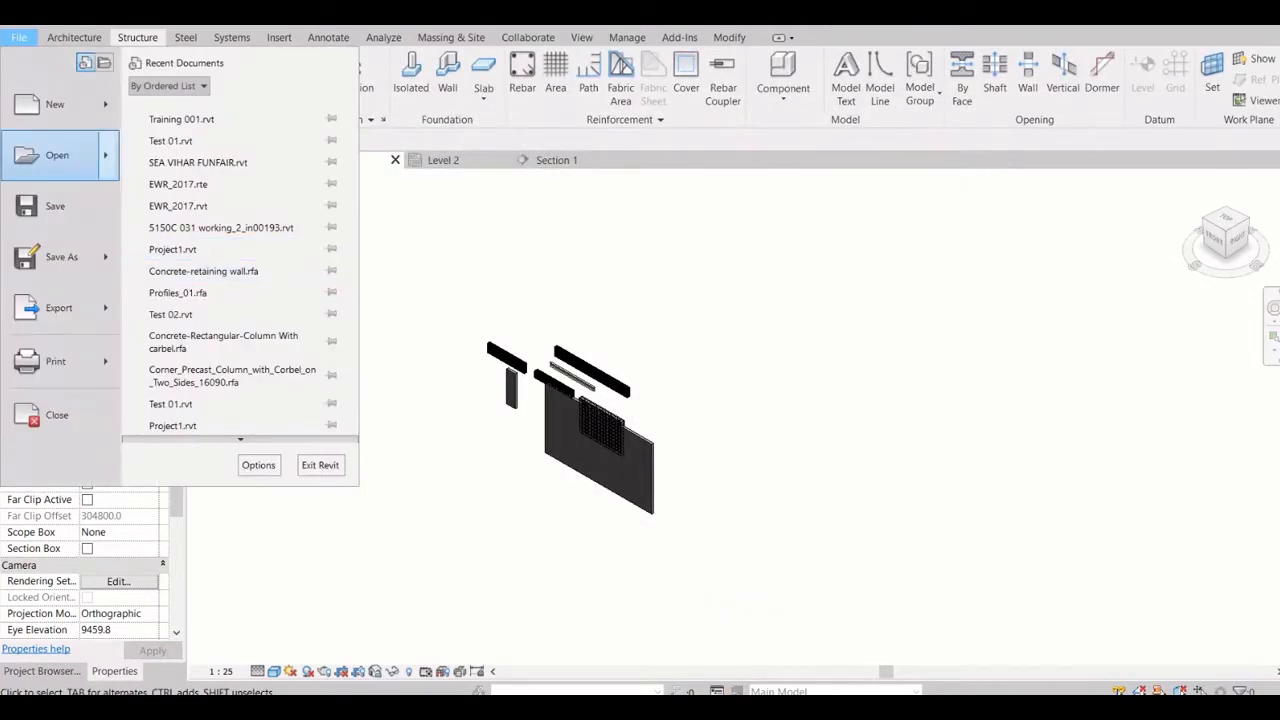
mouse_move(57, 155)
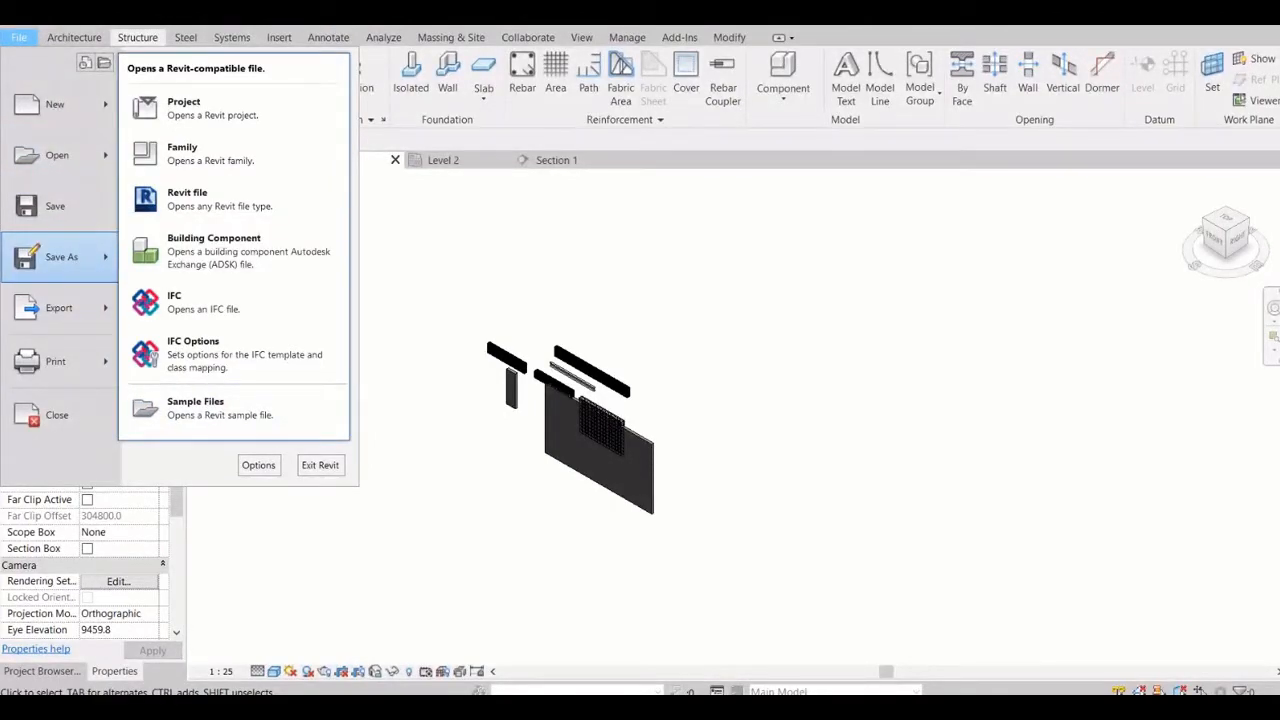
mouse_move(60, 257)
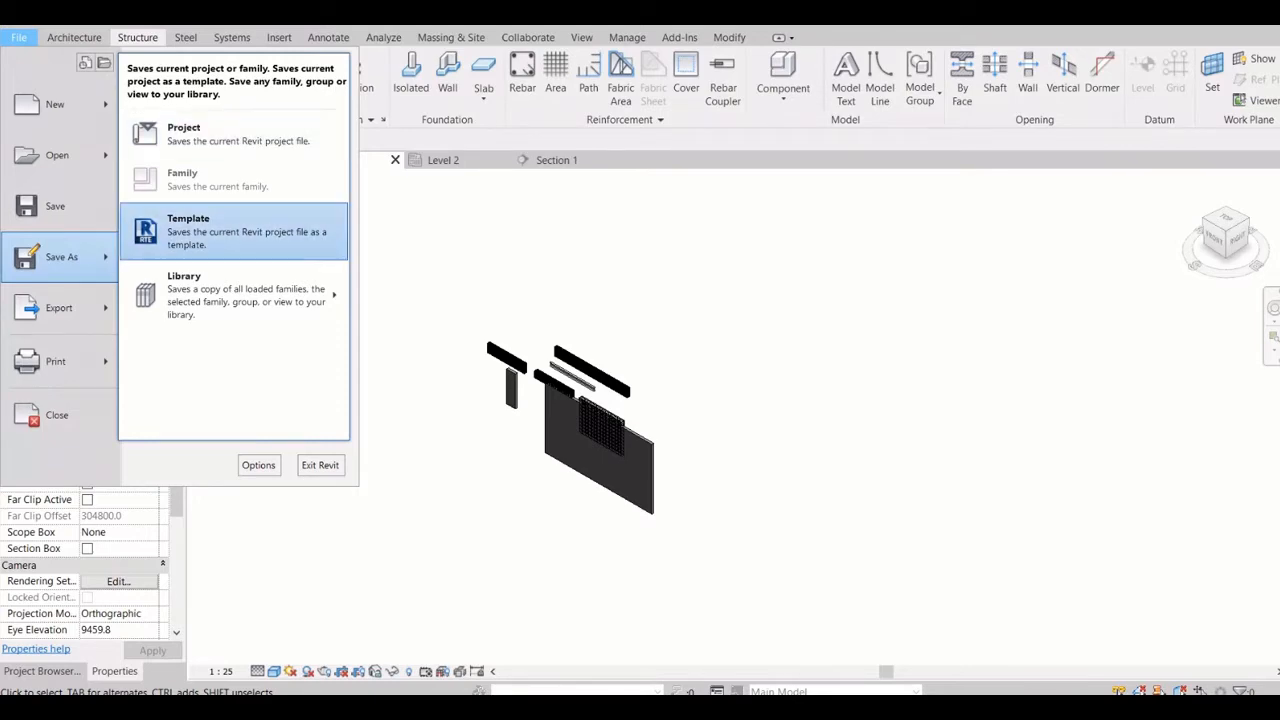
mouse_move(234, 295)
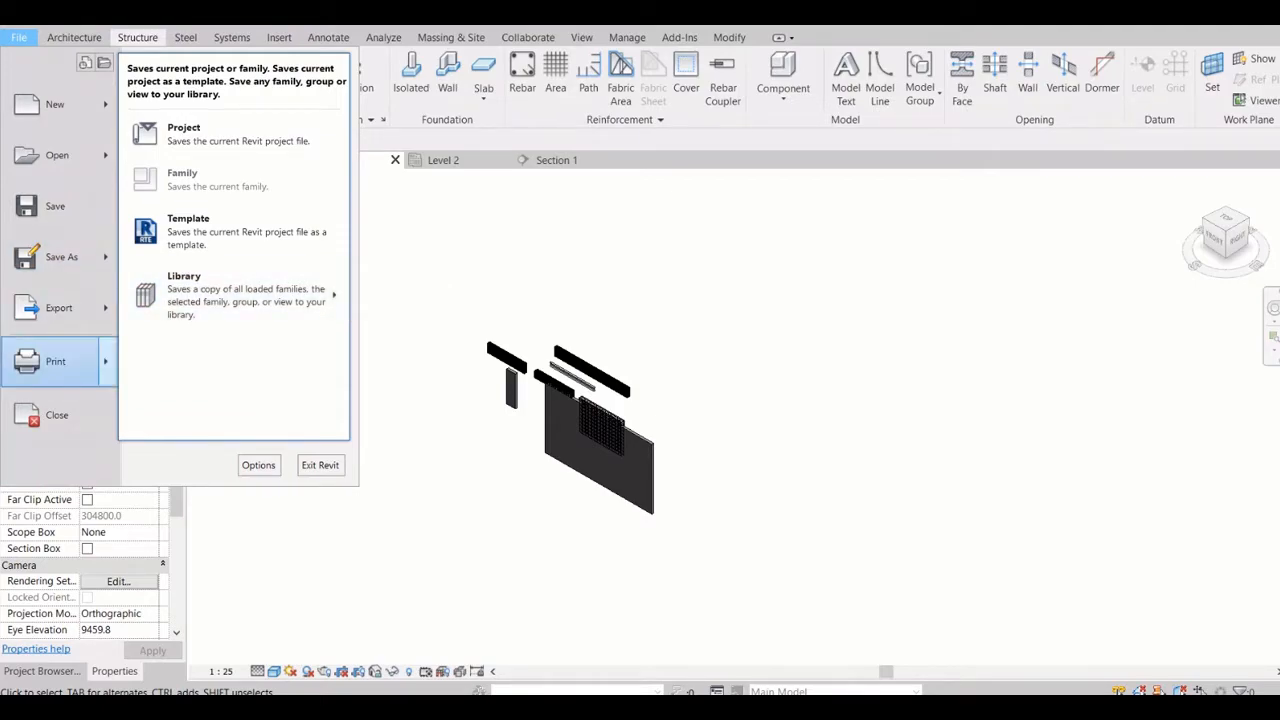
mouse_move(60, 308)
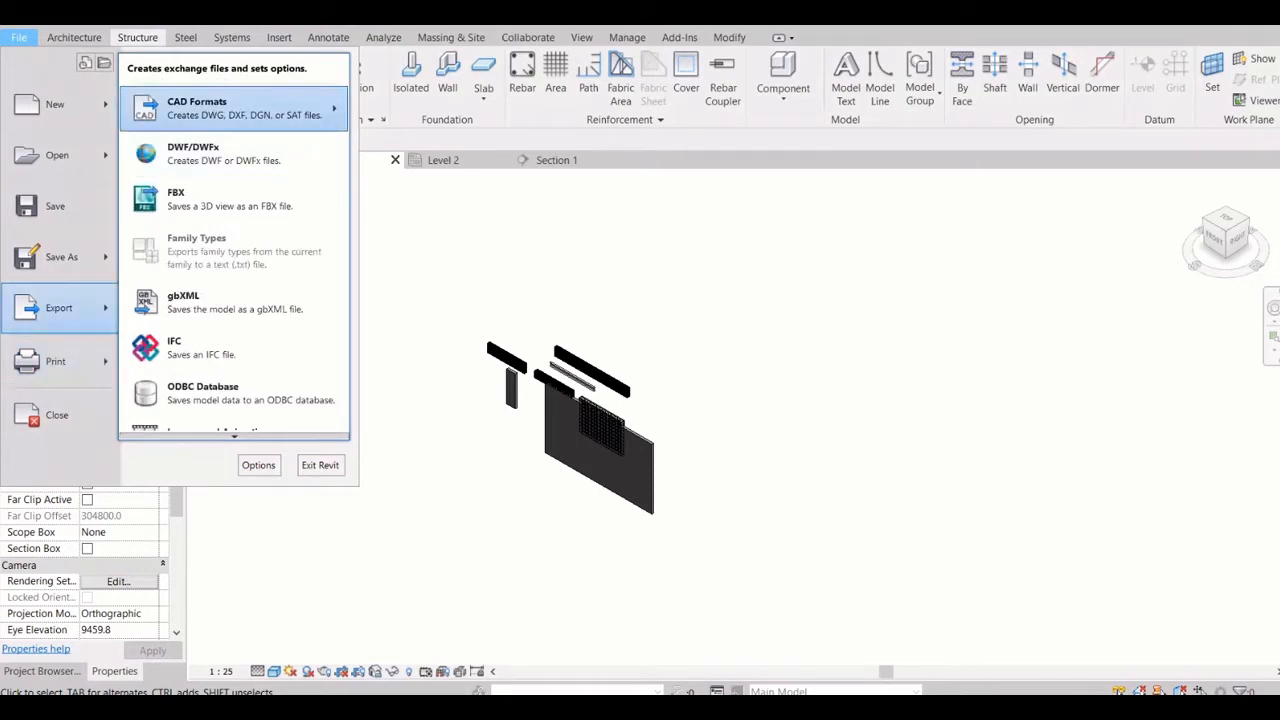
mouse_move(234, 108)
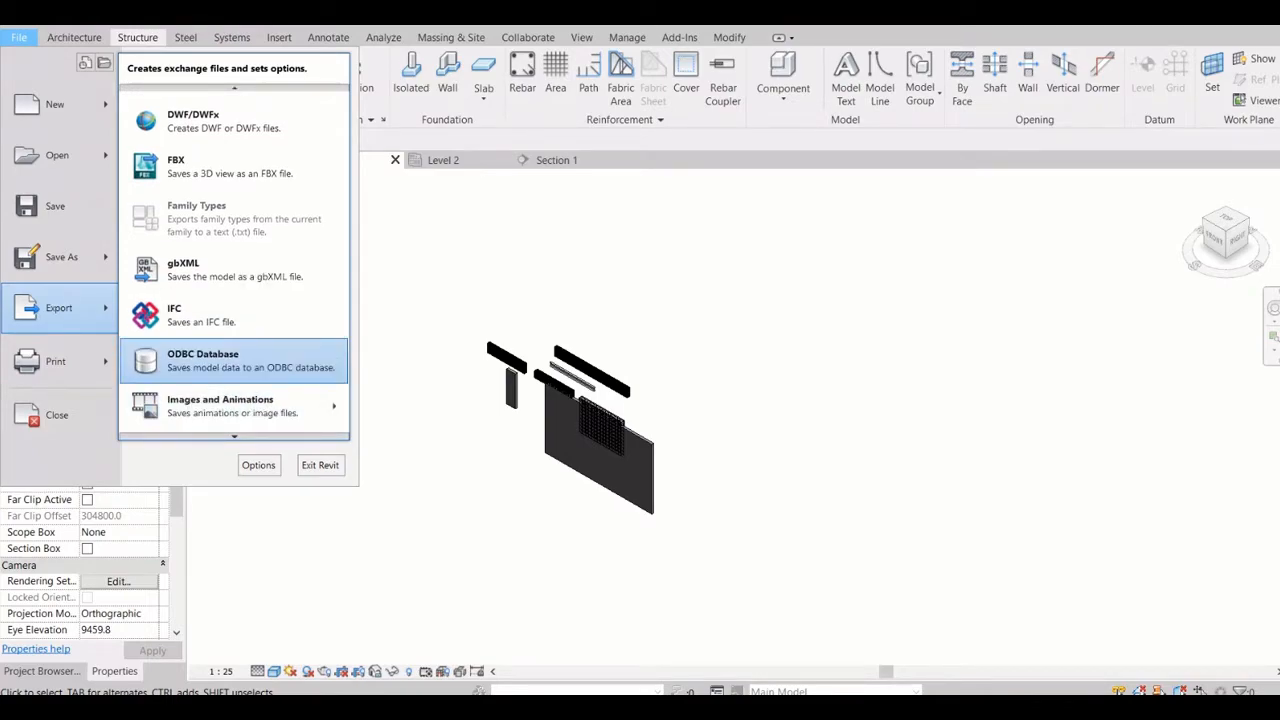
mouse_move(230, 405)
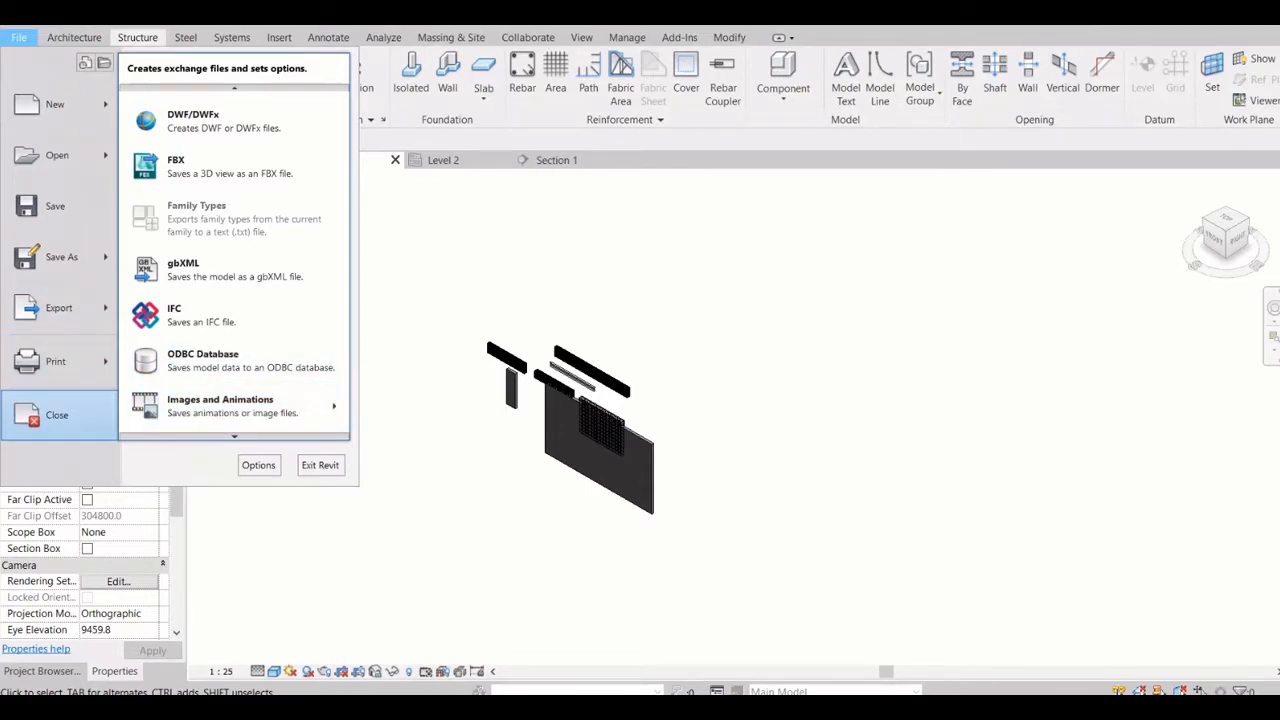
mouse_move(60, 361)
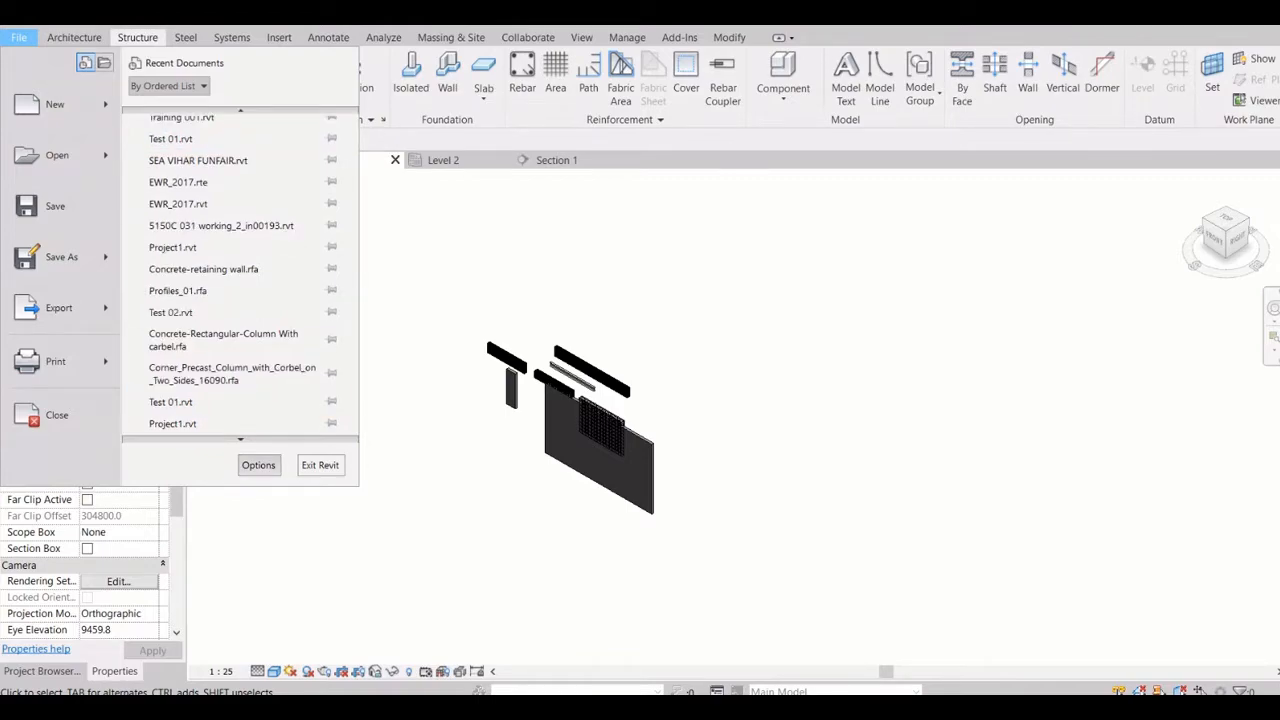
Open the program Options at the General settings and move the dialog aside for viewing
left_click(258, 465)
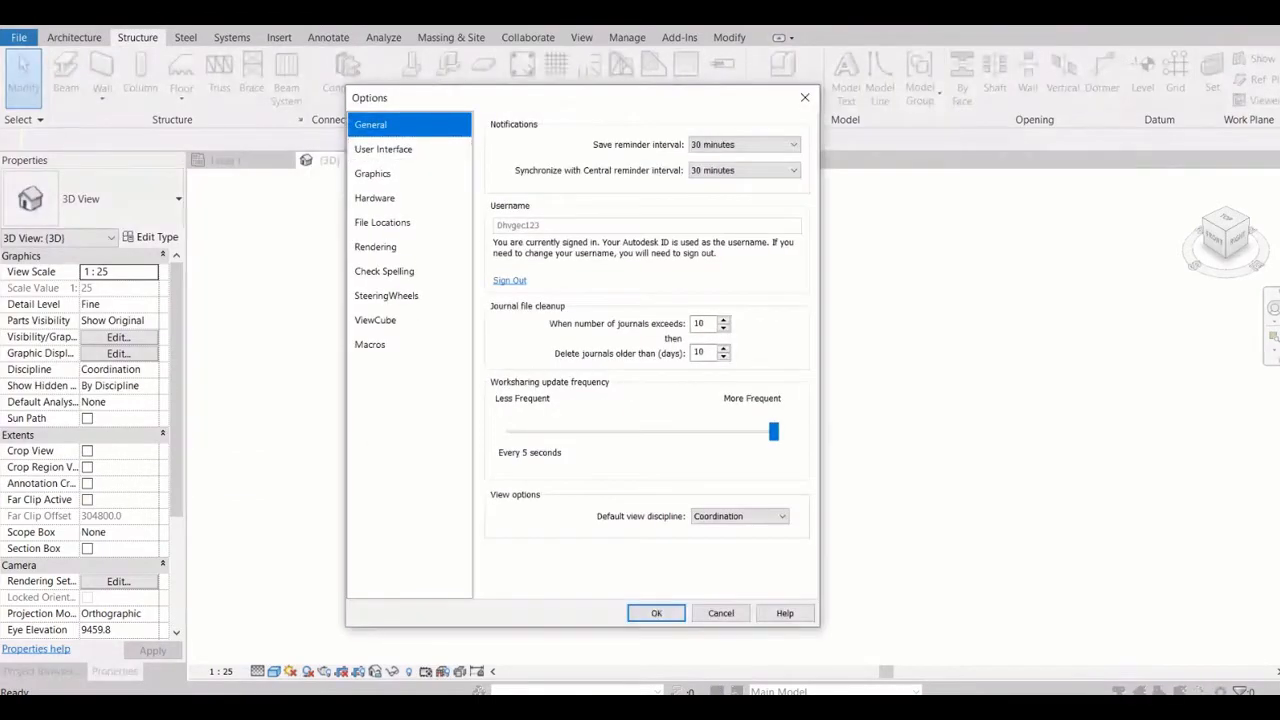
left_click_drag(560, 98, 462, 85)
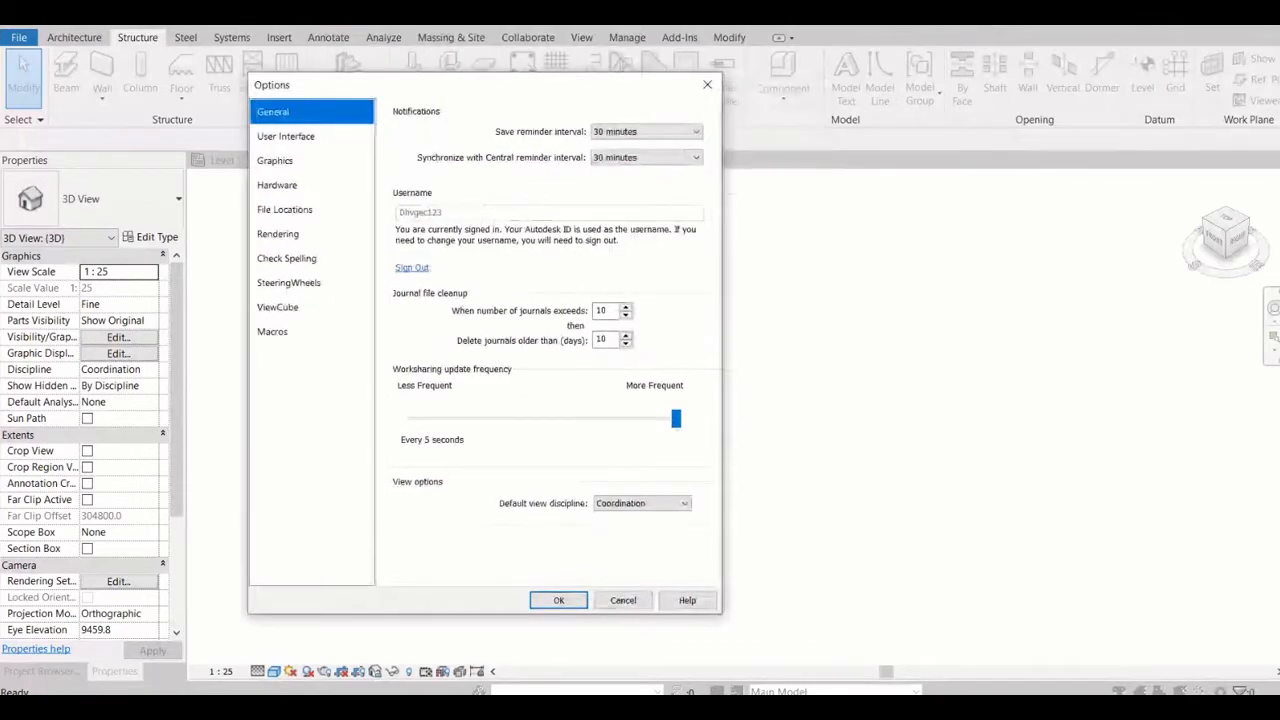
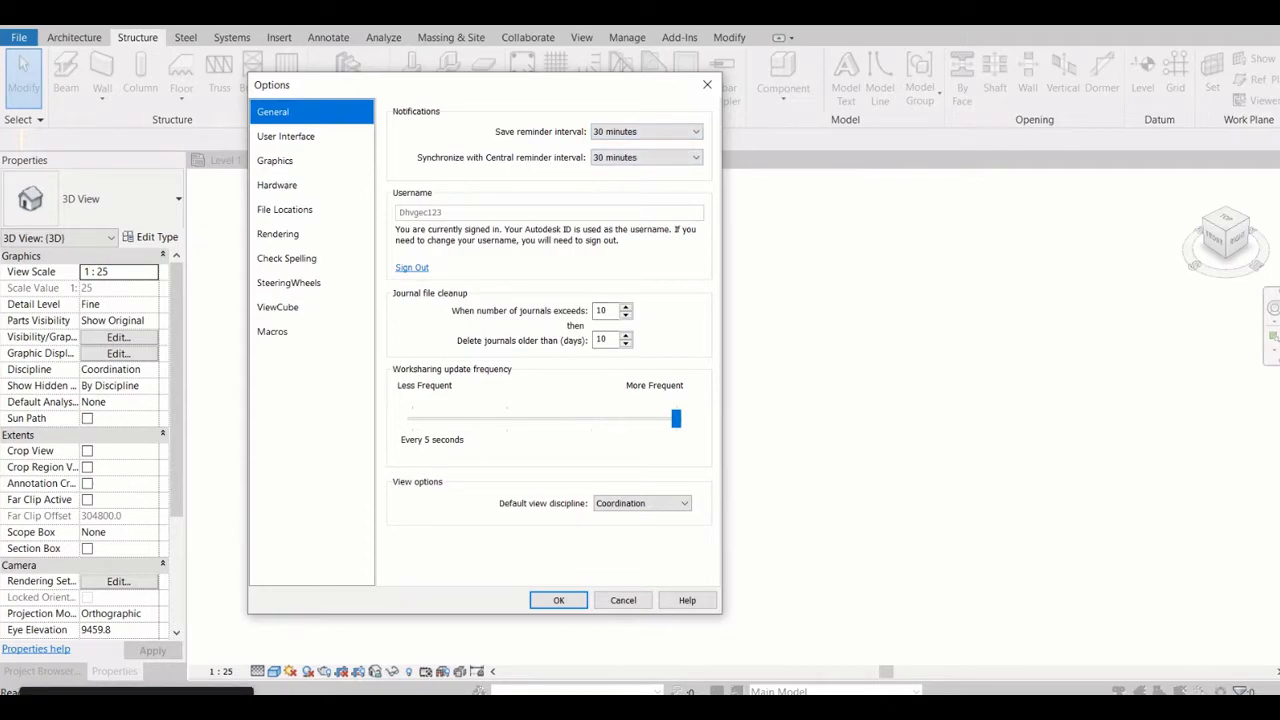
Review the save reminder and Synchronize with Central reminder interval choices, keeping the save reminder at 30 minutes
left_click(645, 131)
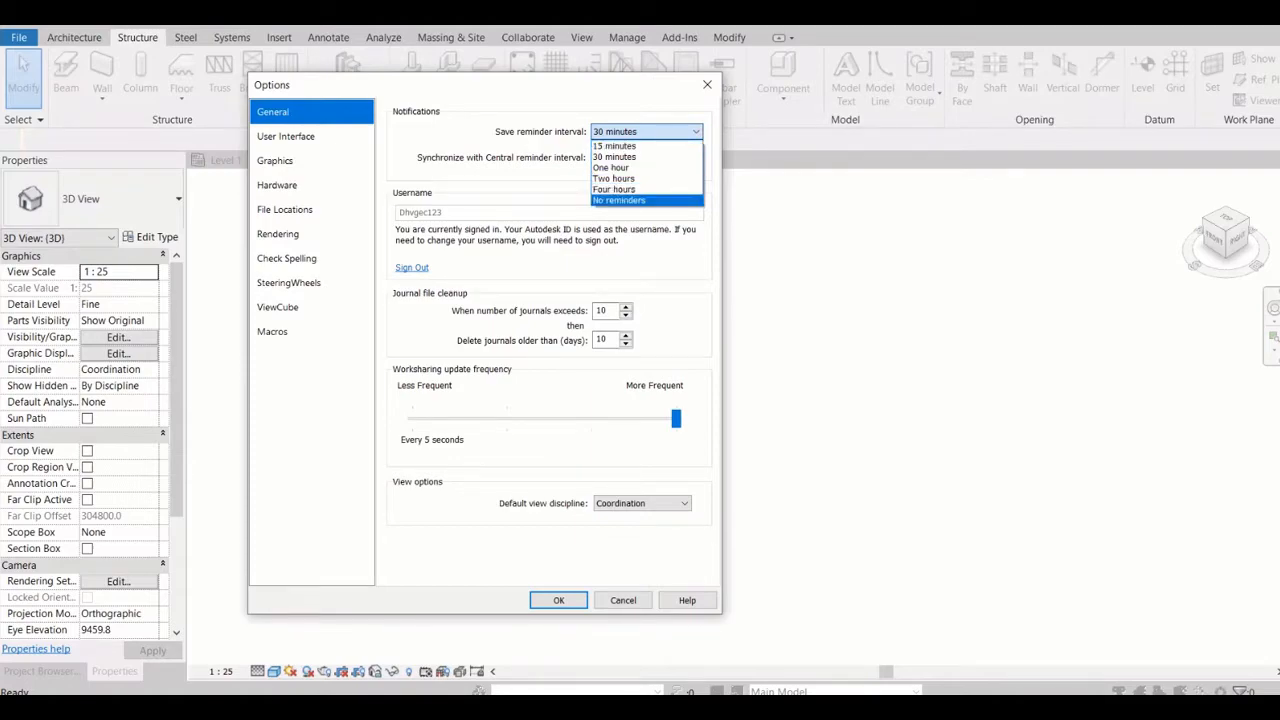
left_click(614, 157)
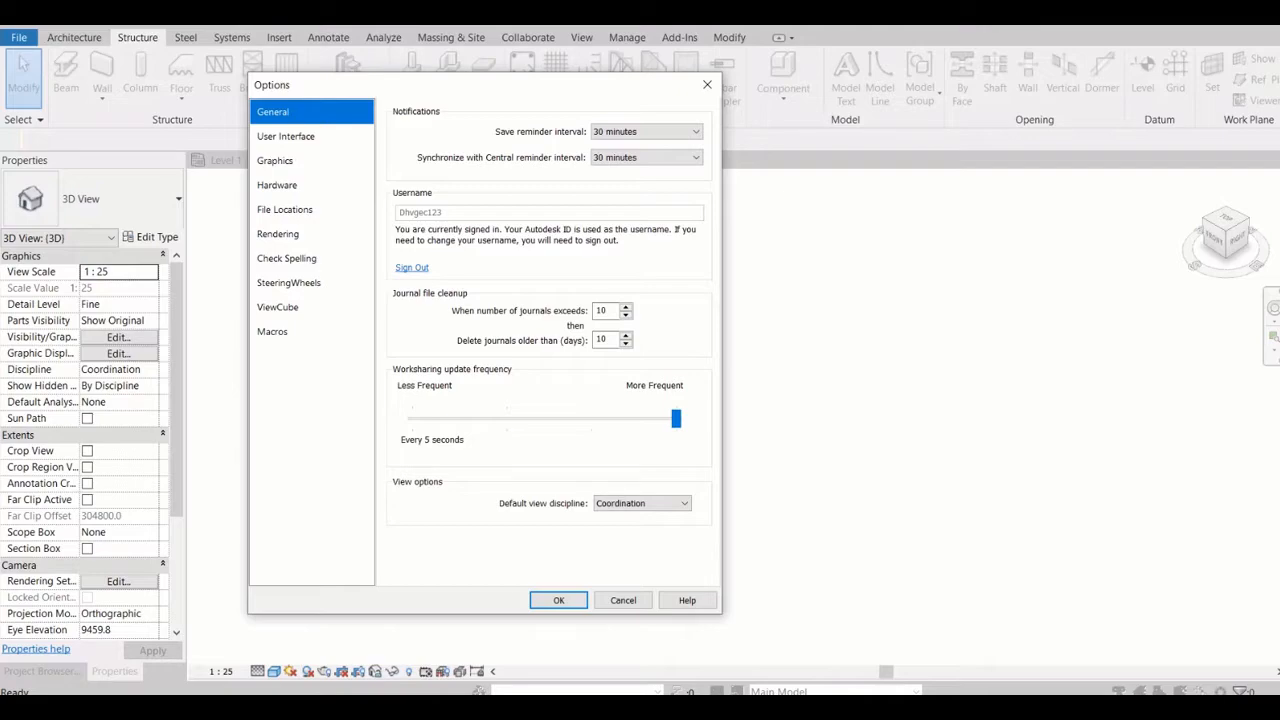
left_click(660, 158)
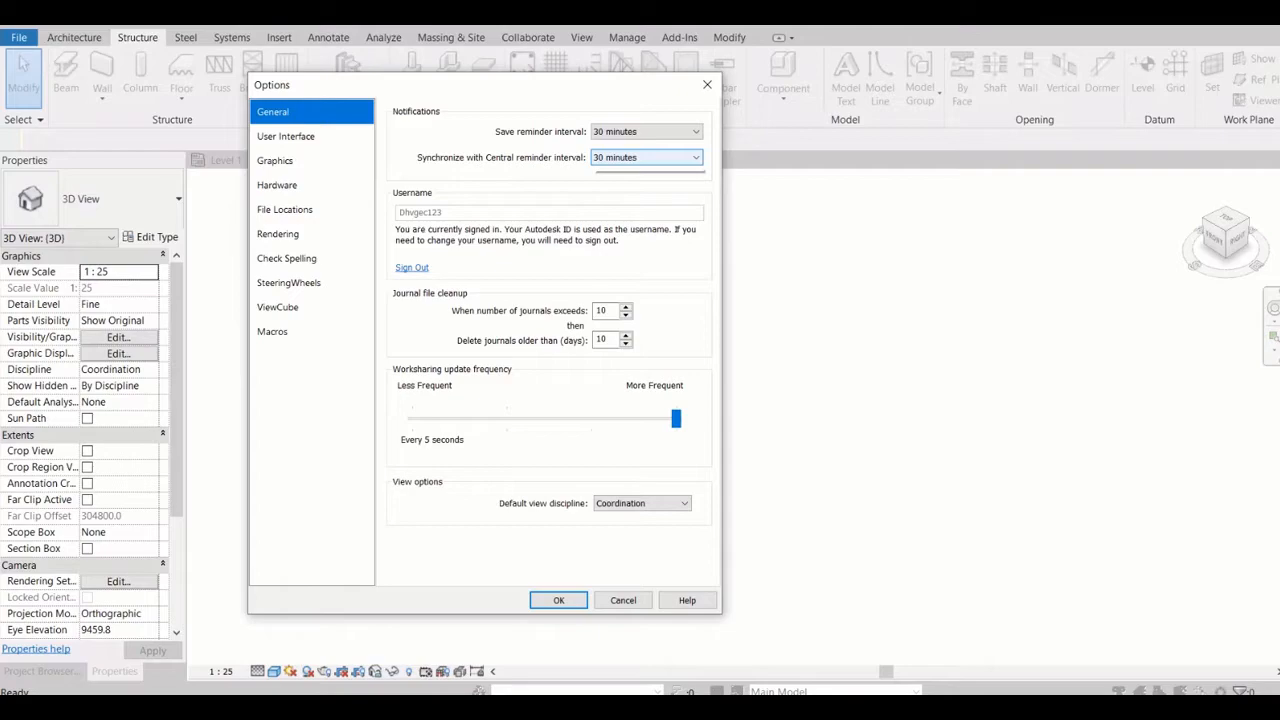
key("Escape")
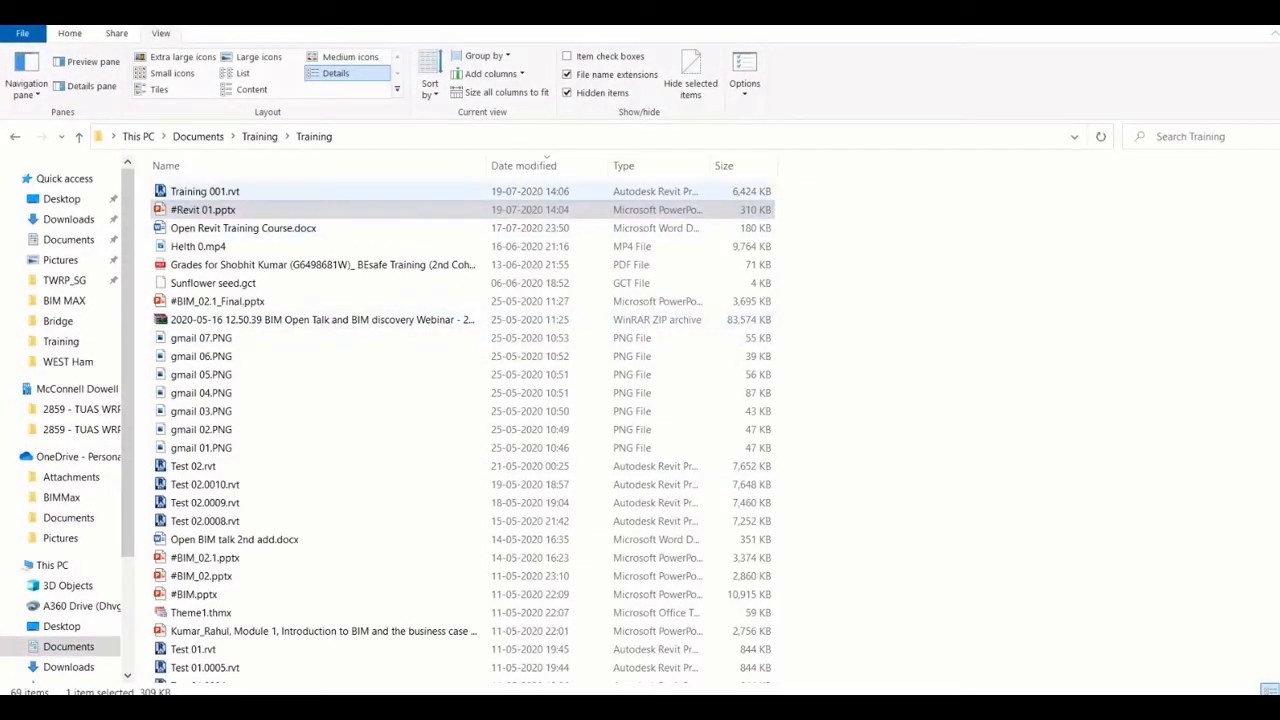
Switch to File Explorer, sort the Training folder by name, and examine the Test 02 backup files and Training 001.rvt
left_click(205, 191)
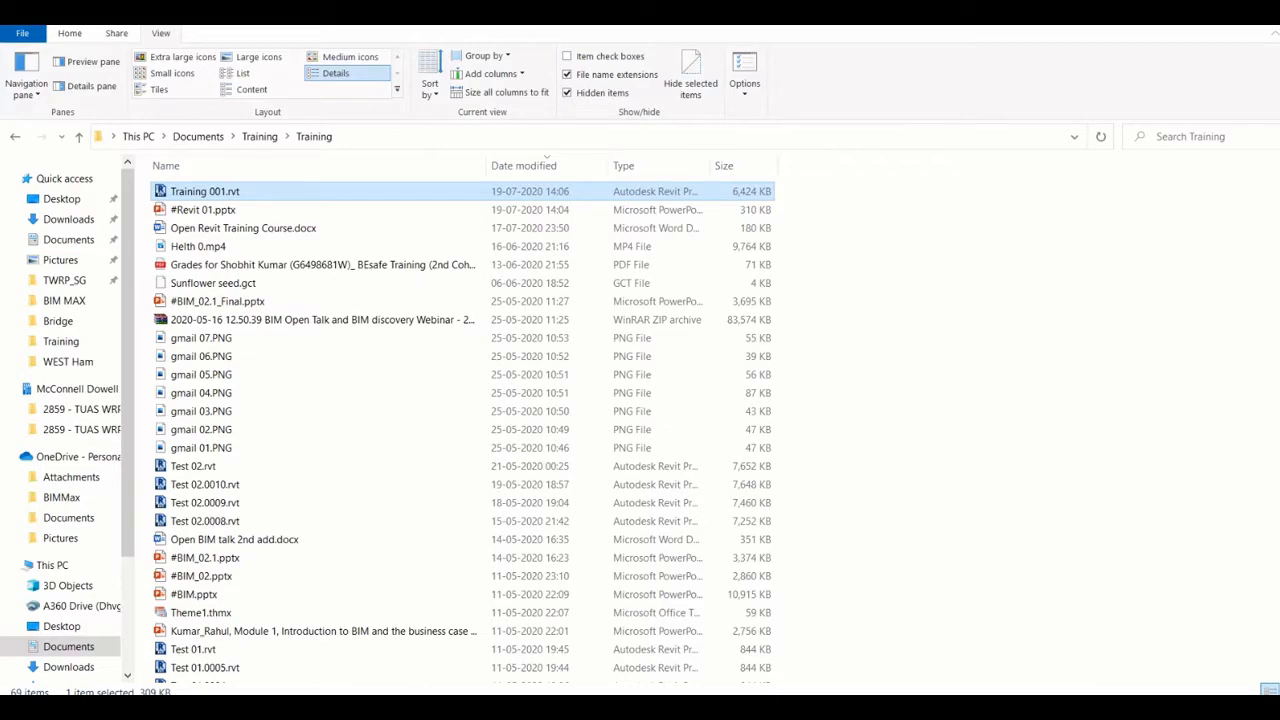
scroll(460, 430, "down", 15)
scroll(460, 660, "up", 15)
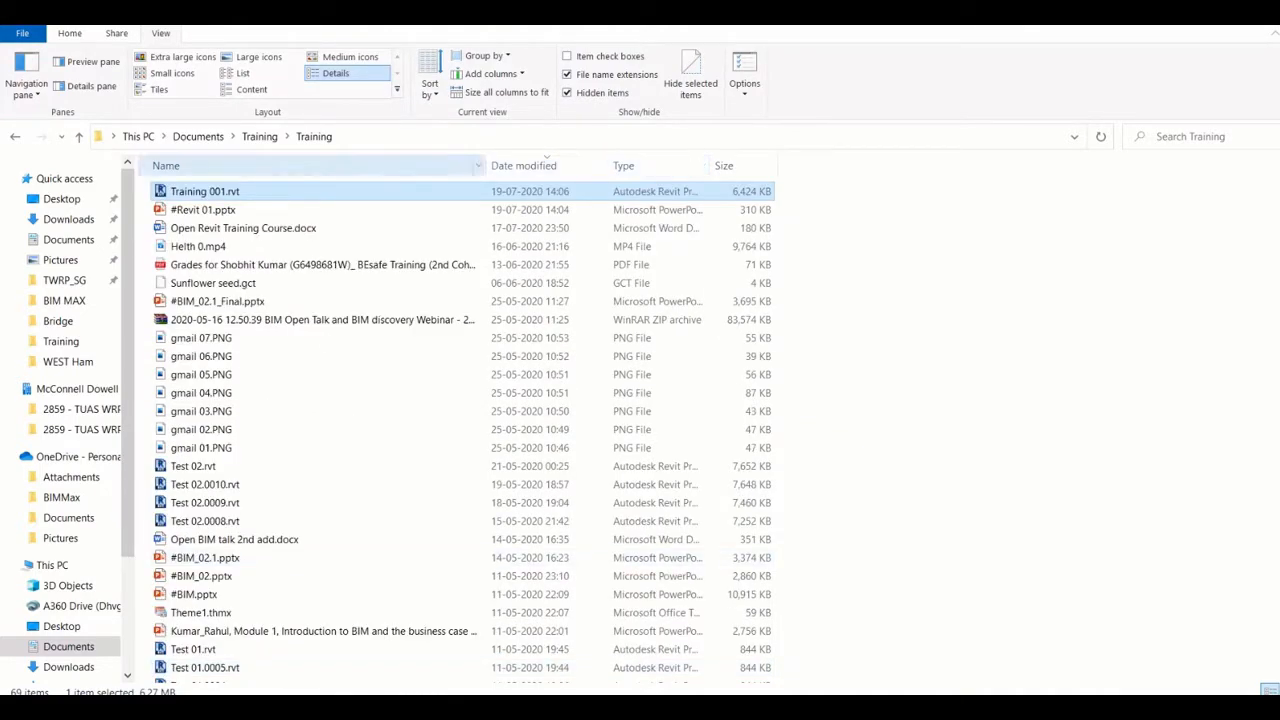
left_click(300, 165)
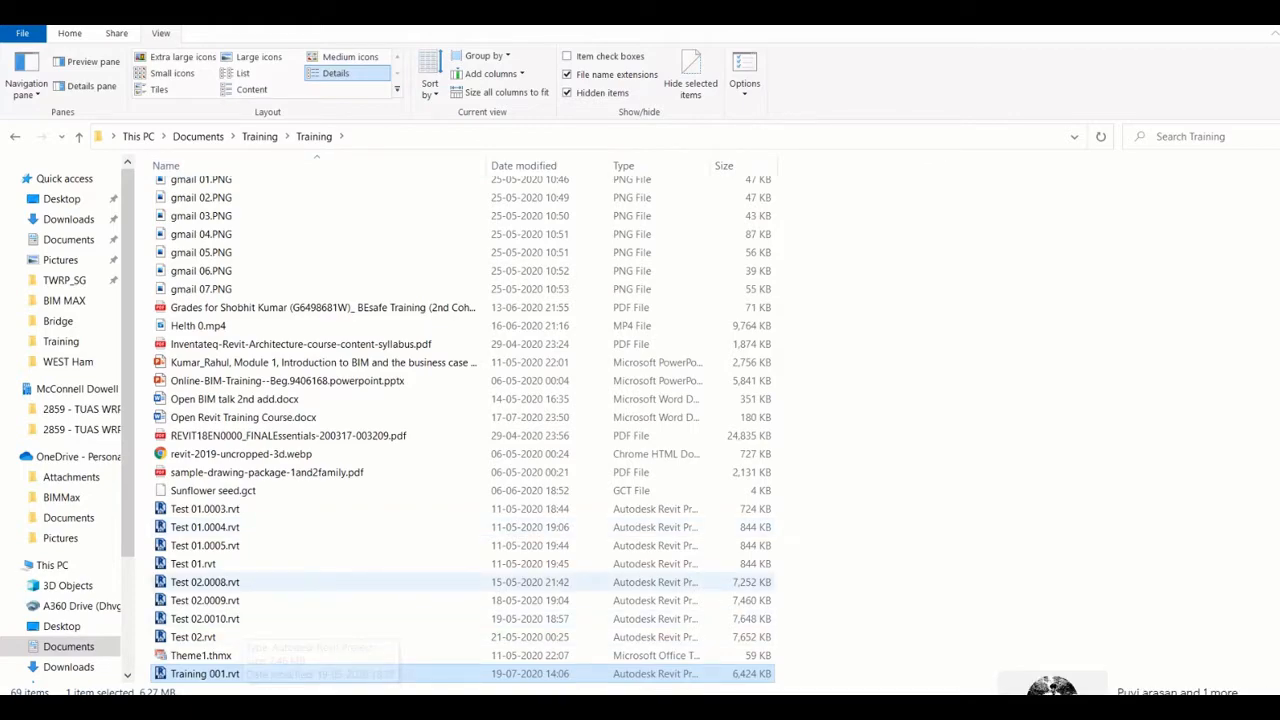
left_click(300, 582)
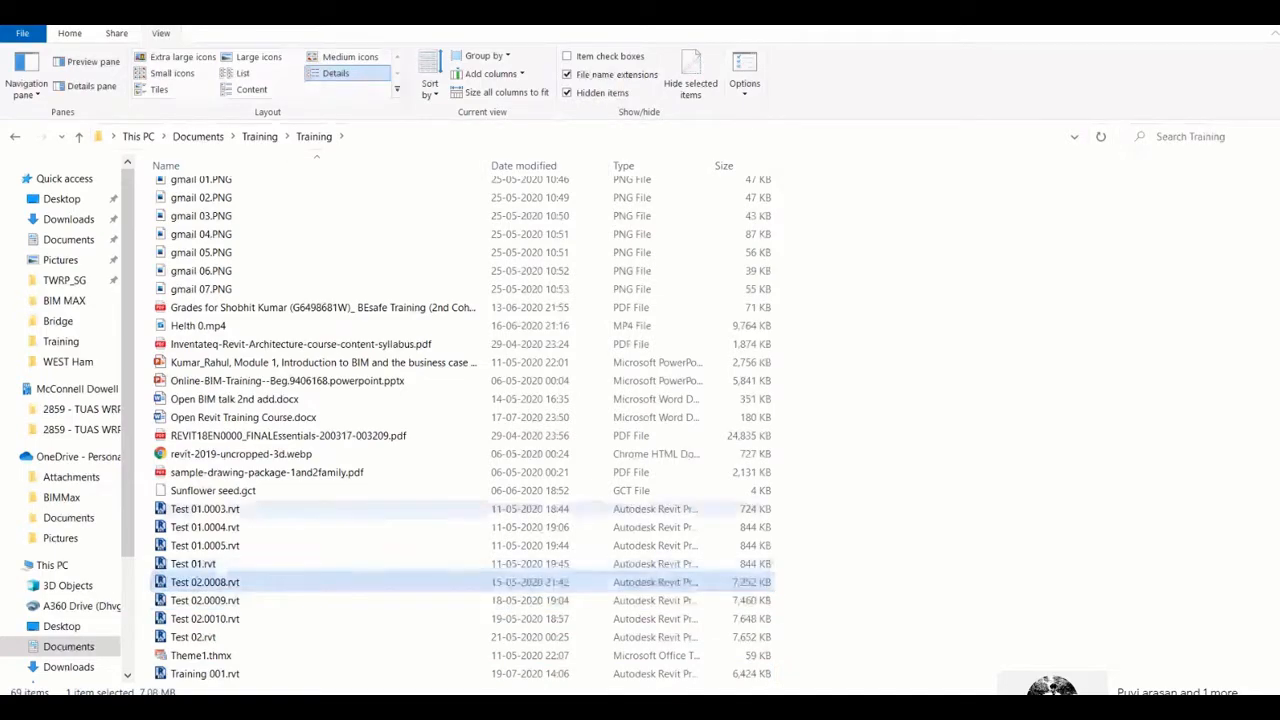
left_click(300, 674)
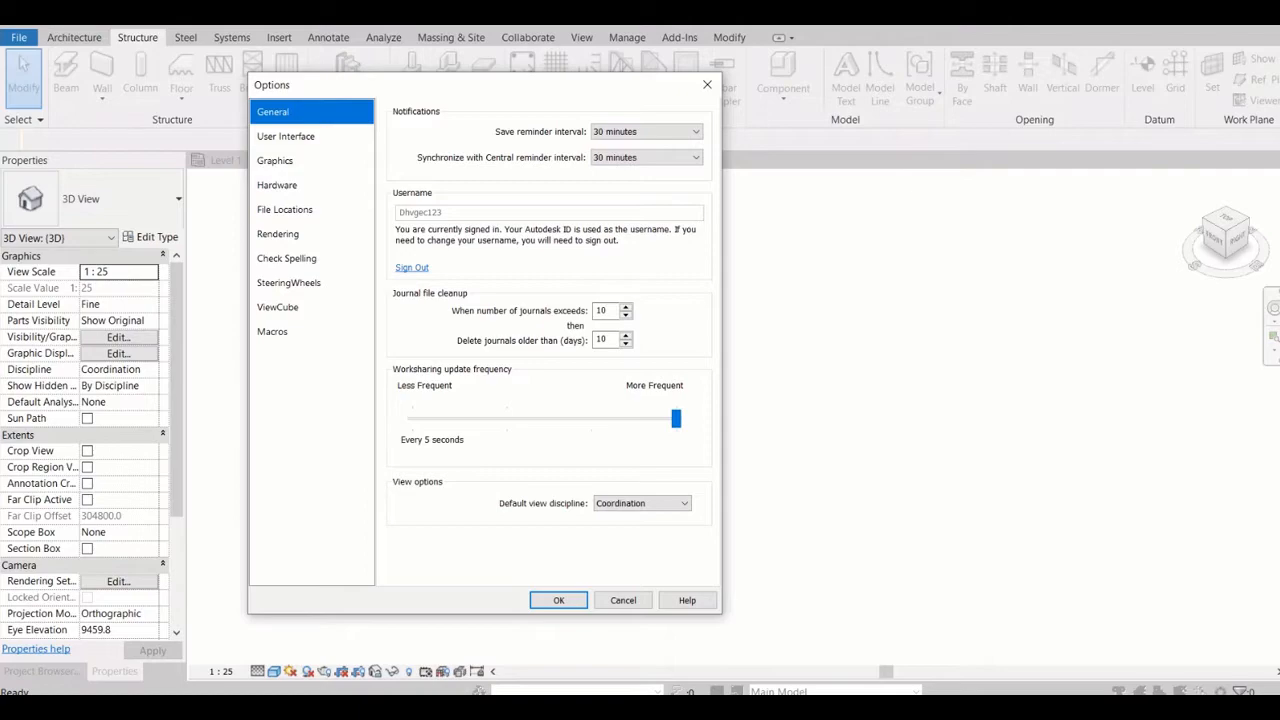
Review the tools and analyses list in the User Interface options from the Architecture entries to the energy analysis entries
left_click(290, 136)
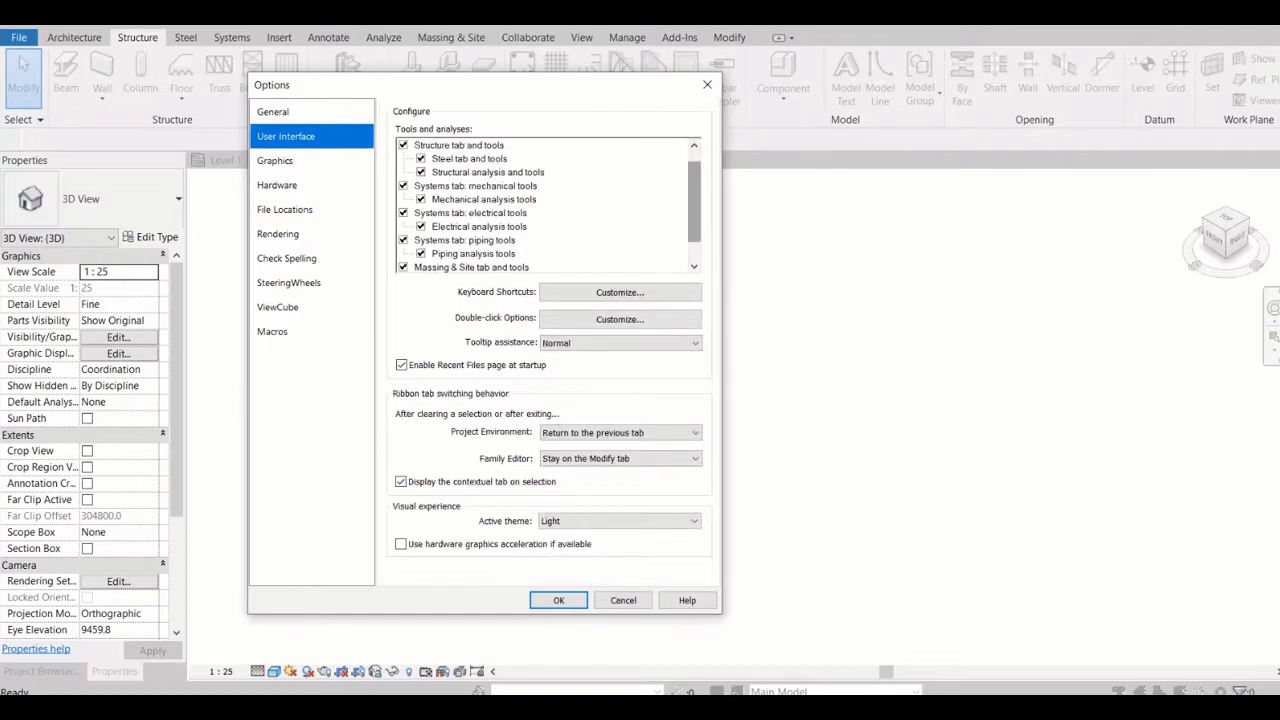
scroll(694, 205, "down", 1)
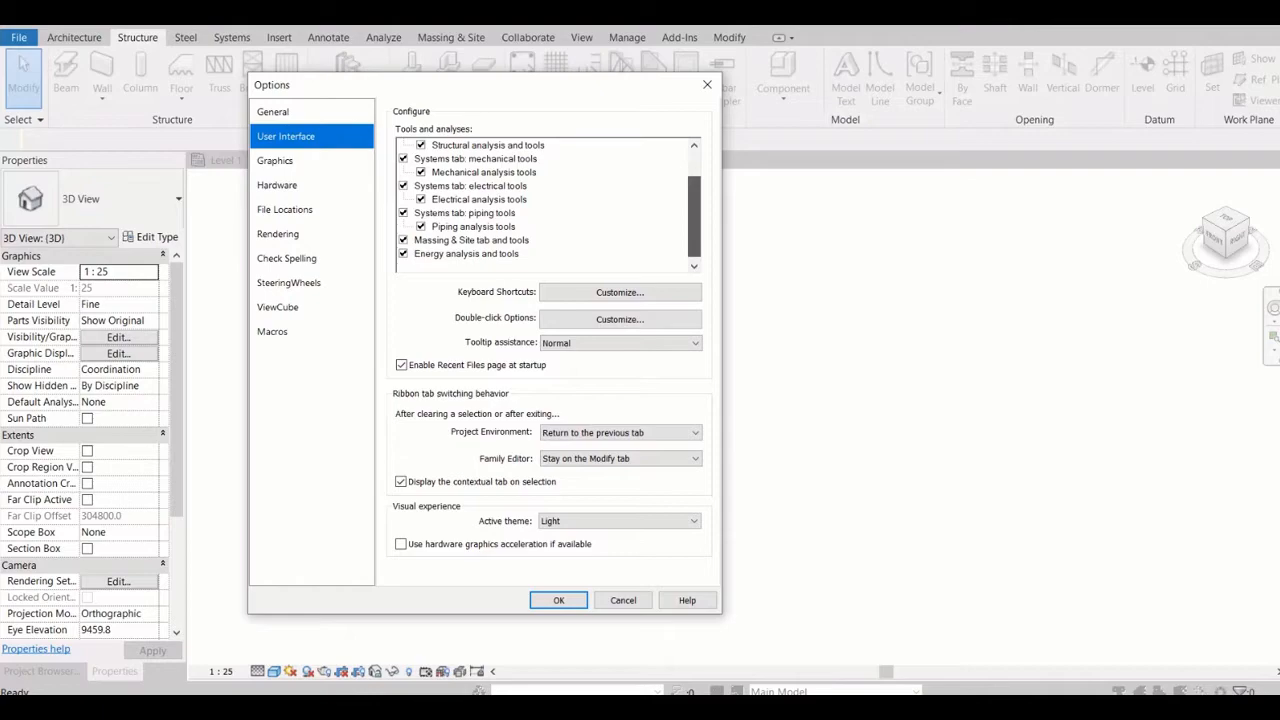
left_click_drag(694, 217, 694, 192)
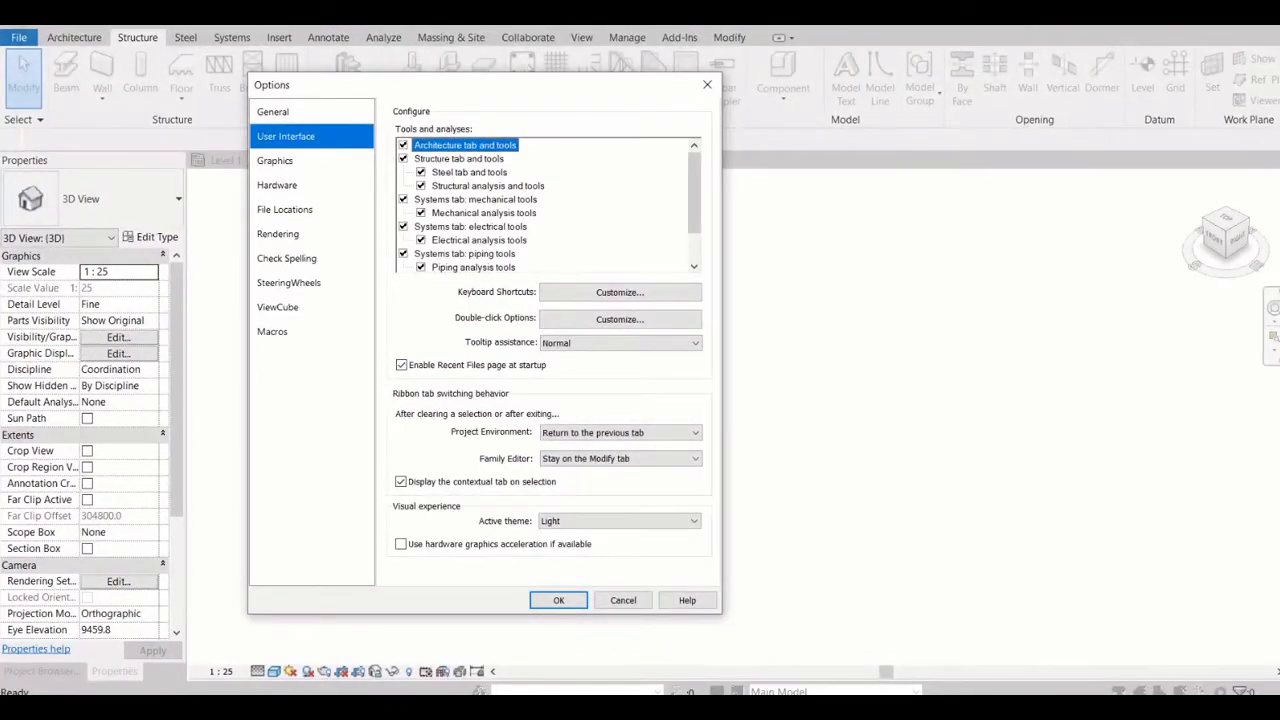
scroll(548, 205, "down", 3)
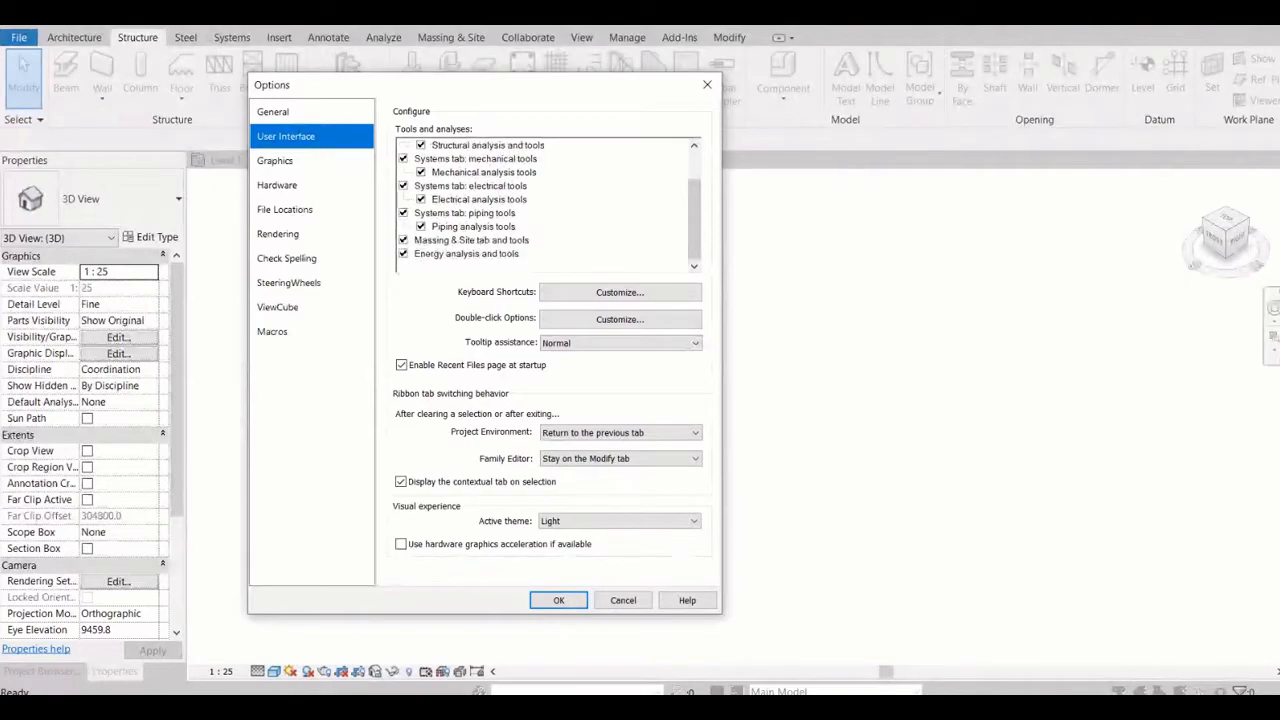
scroll(548, 205, "up", 3)
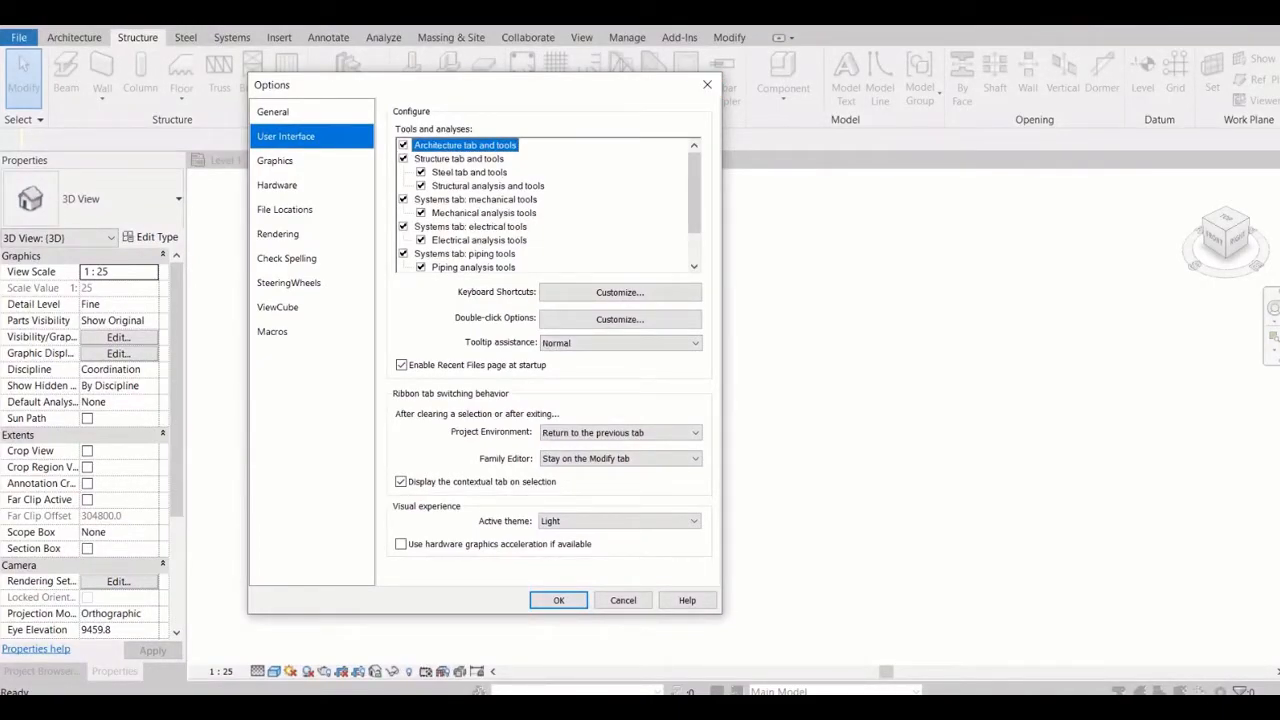
scroll(548, 205, "down", 3)
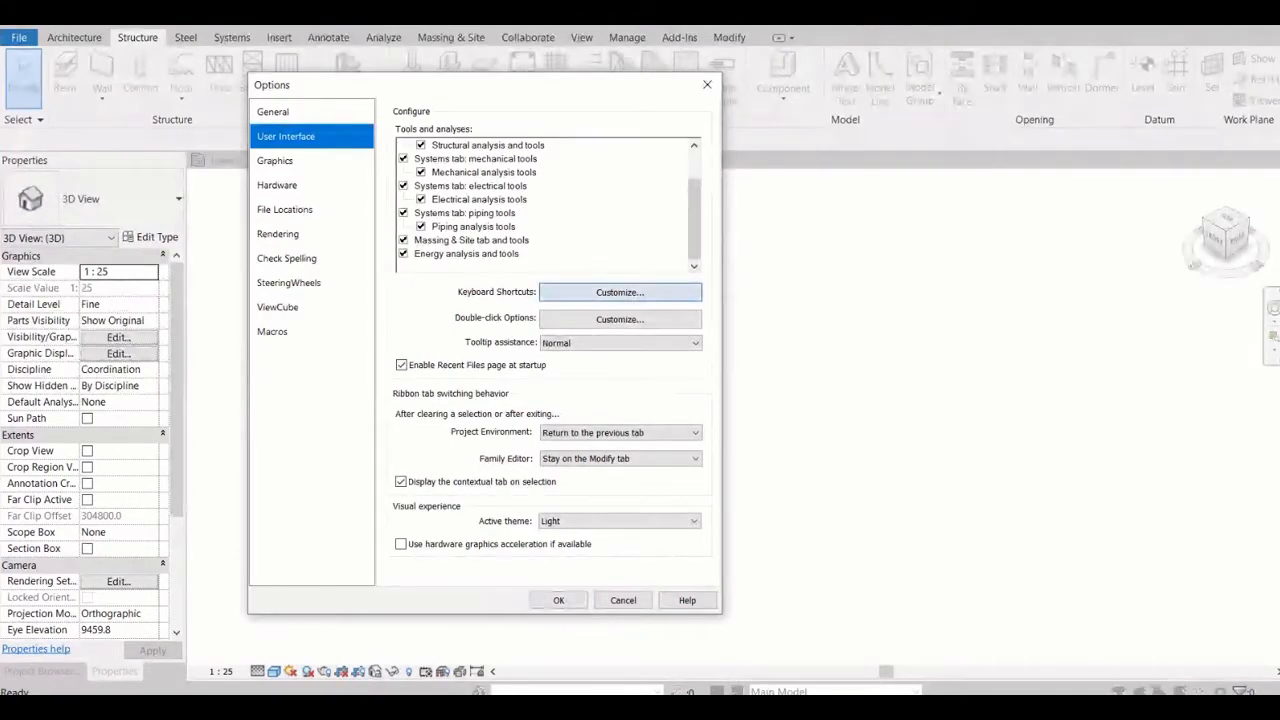
Examine the command assignments in the Keyboard Shortcuts customization and cancel without changes
left_click(620, 292)
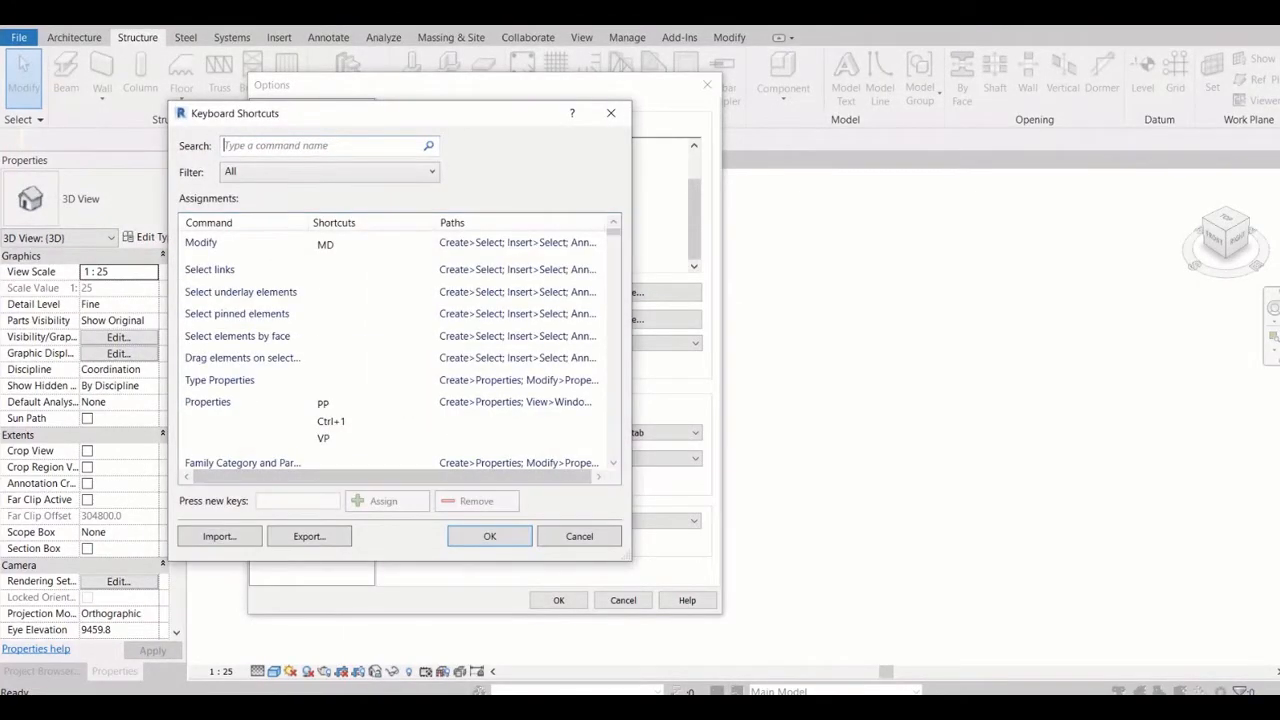
scroll(520, 440, "down", 5)
scroll(400, 350, "down", 15)
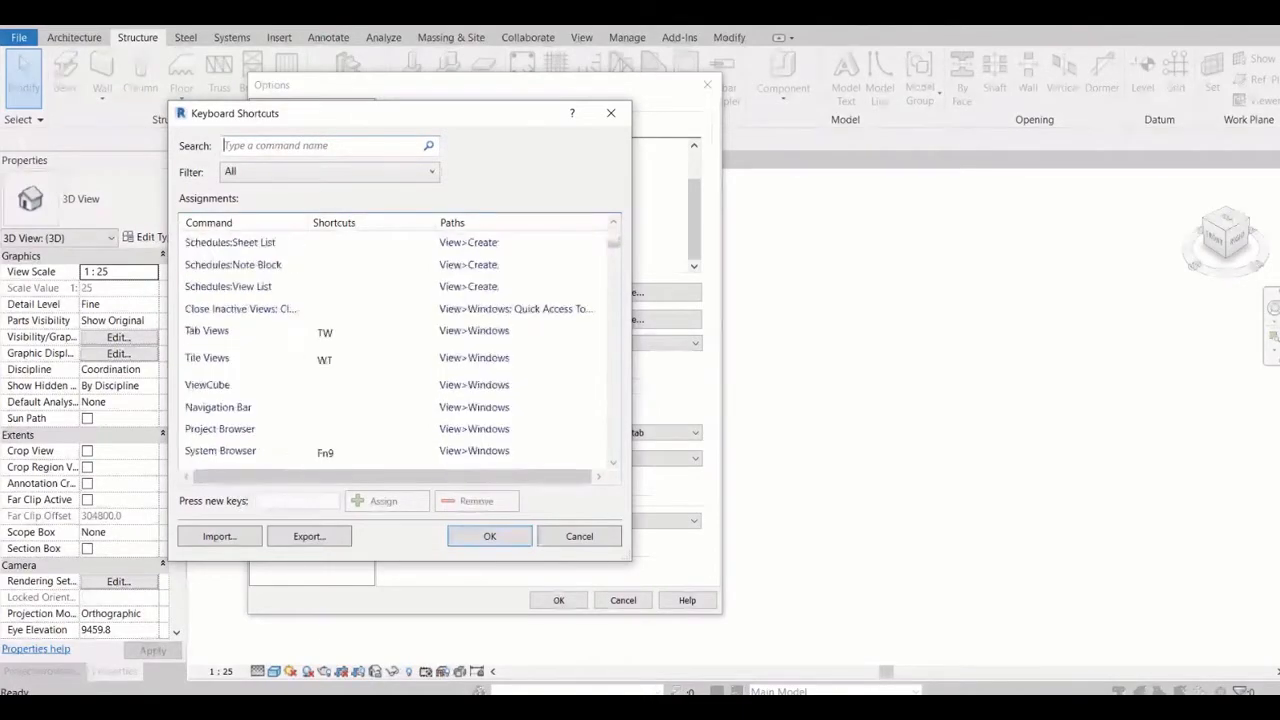
scroll(400, 350, "down", 15)
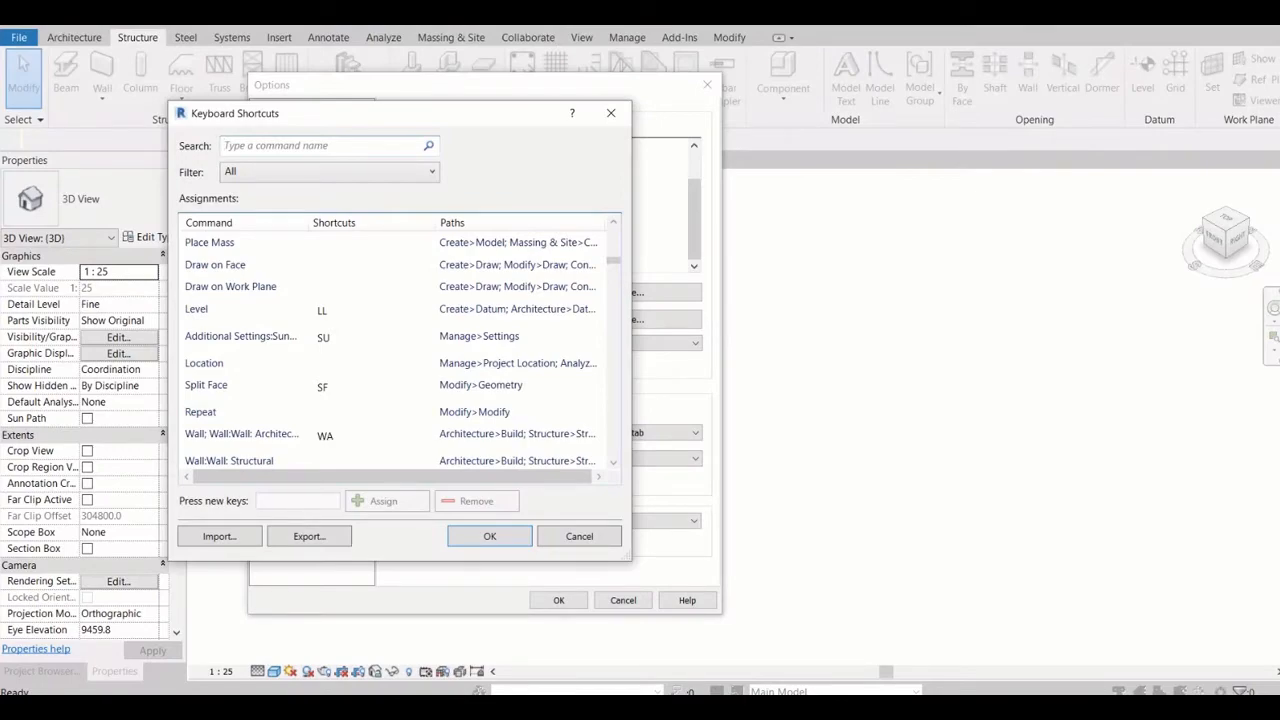
scroll(400, 350, "down", 6)
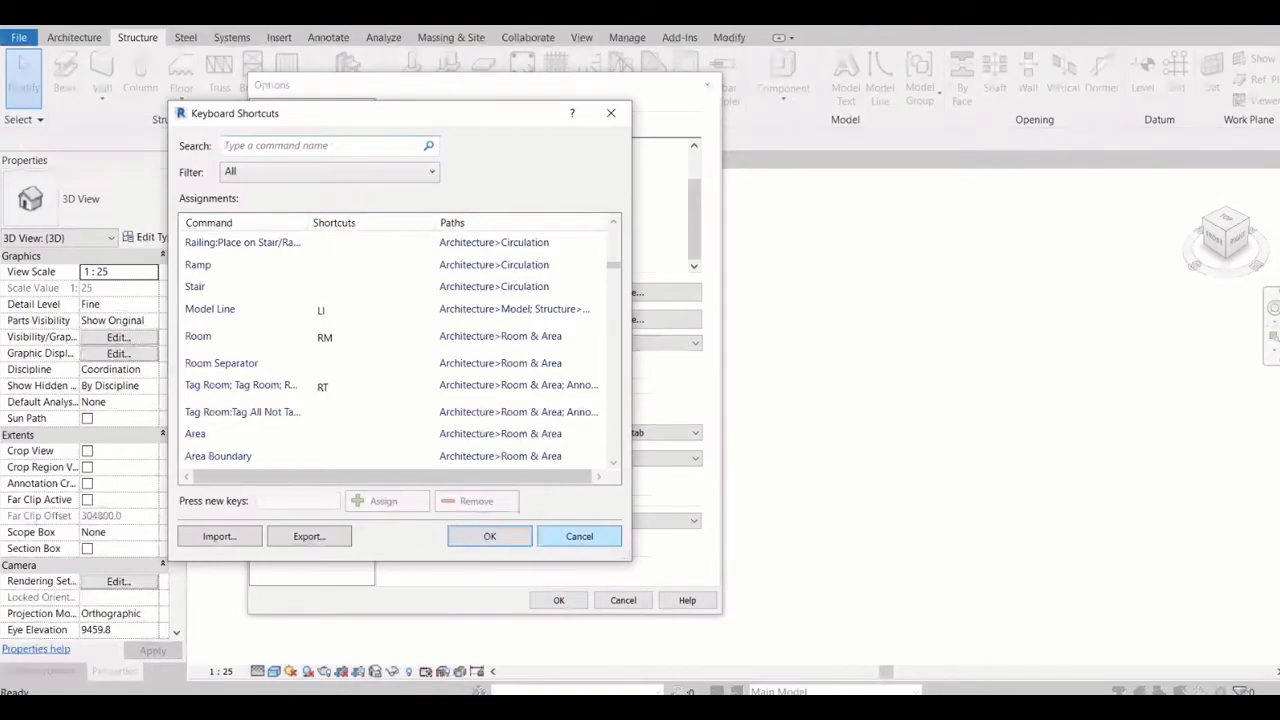
left_click(579, 536)
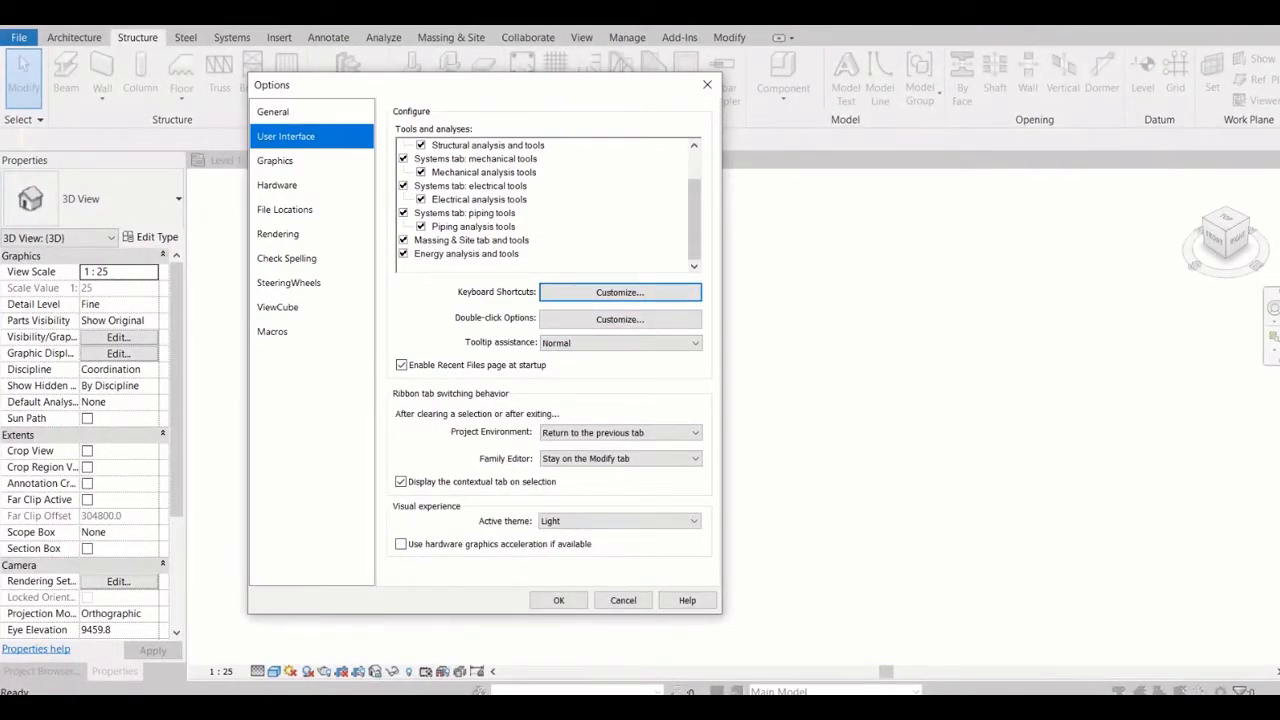
Set the background color to black in the Graphics options, and reopen the color choice to pick white
left_click(275, 161)
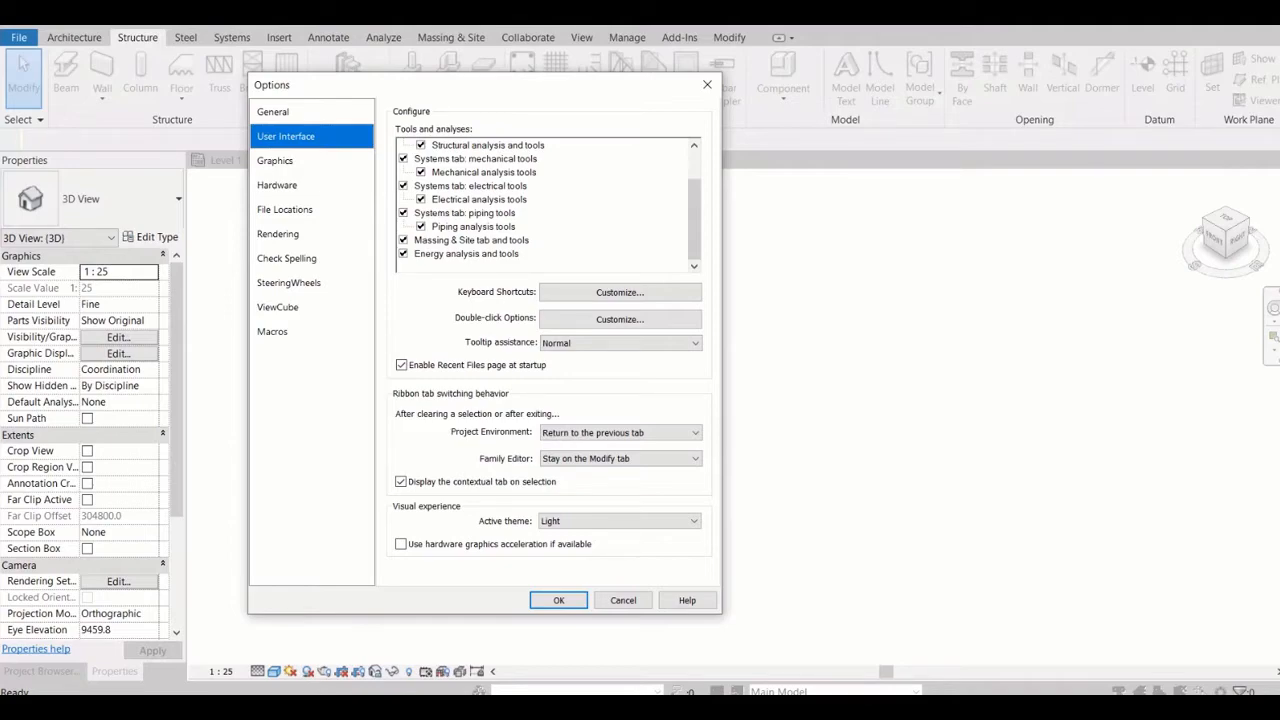
left_click(275, 161)
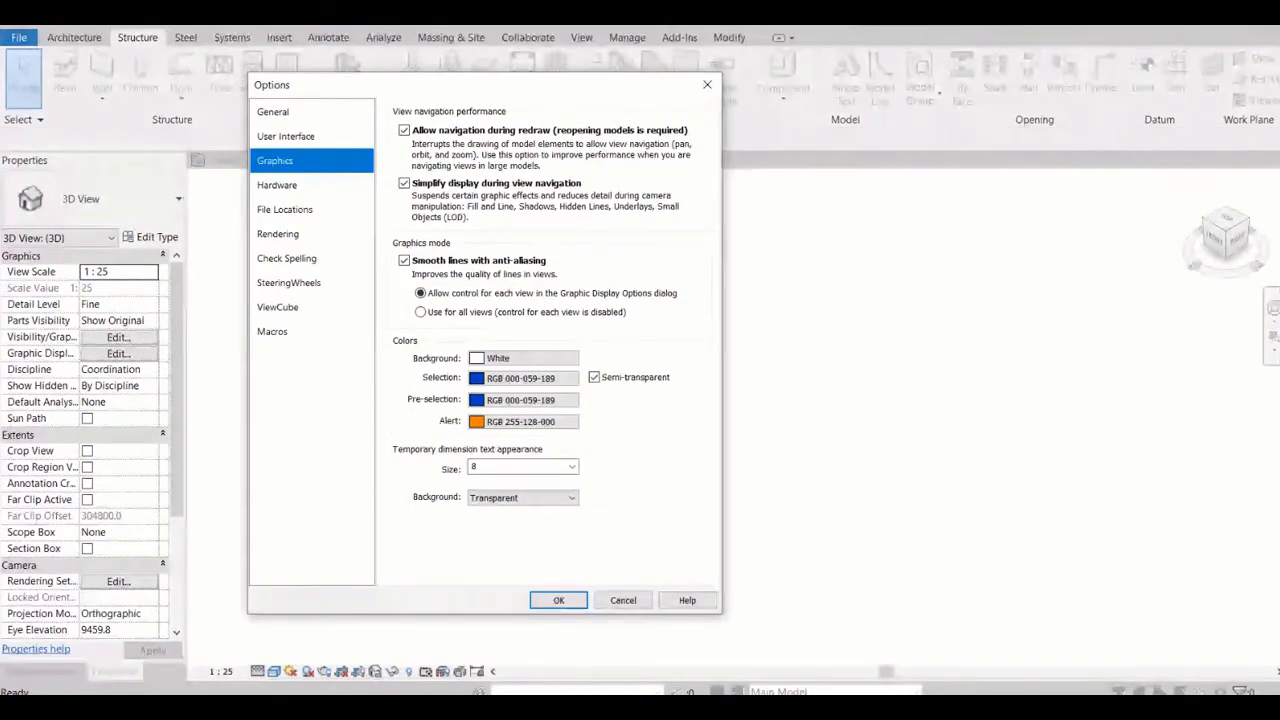
left_click(522, 358)
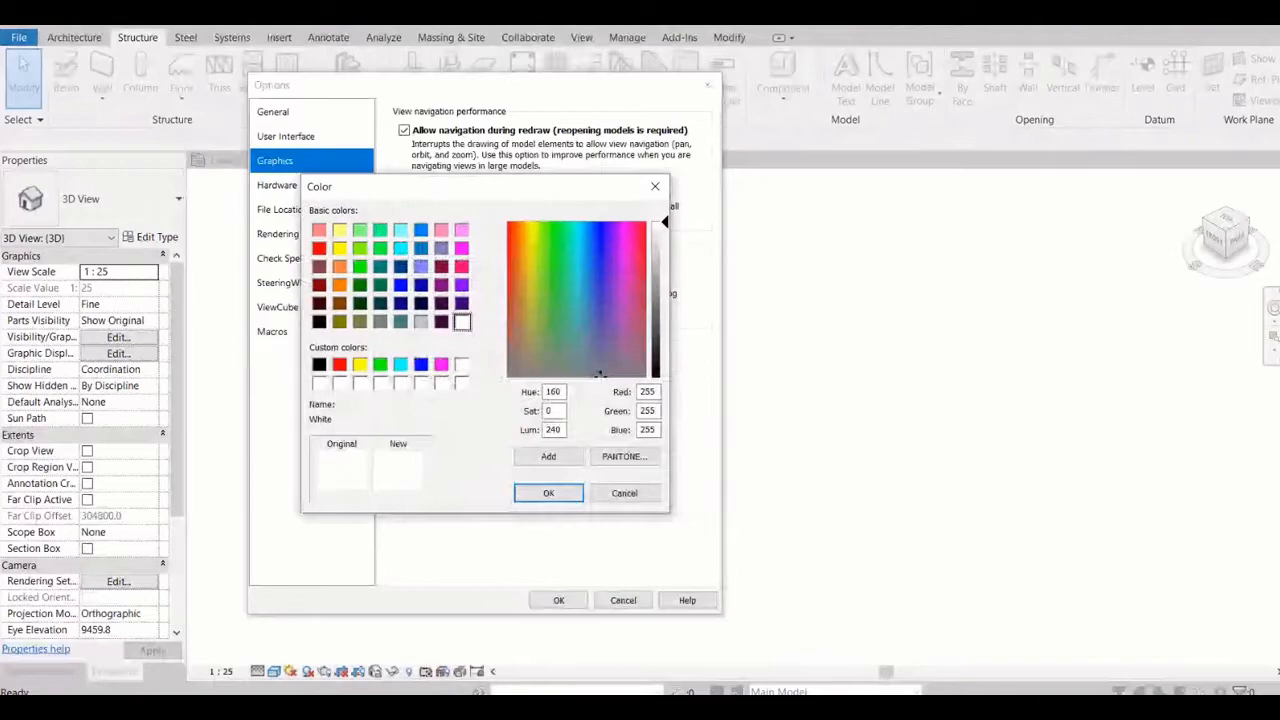
left_click(319, 322)
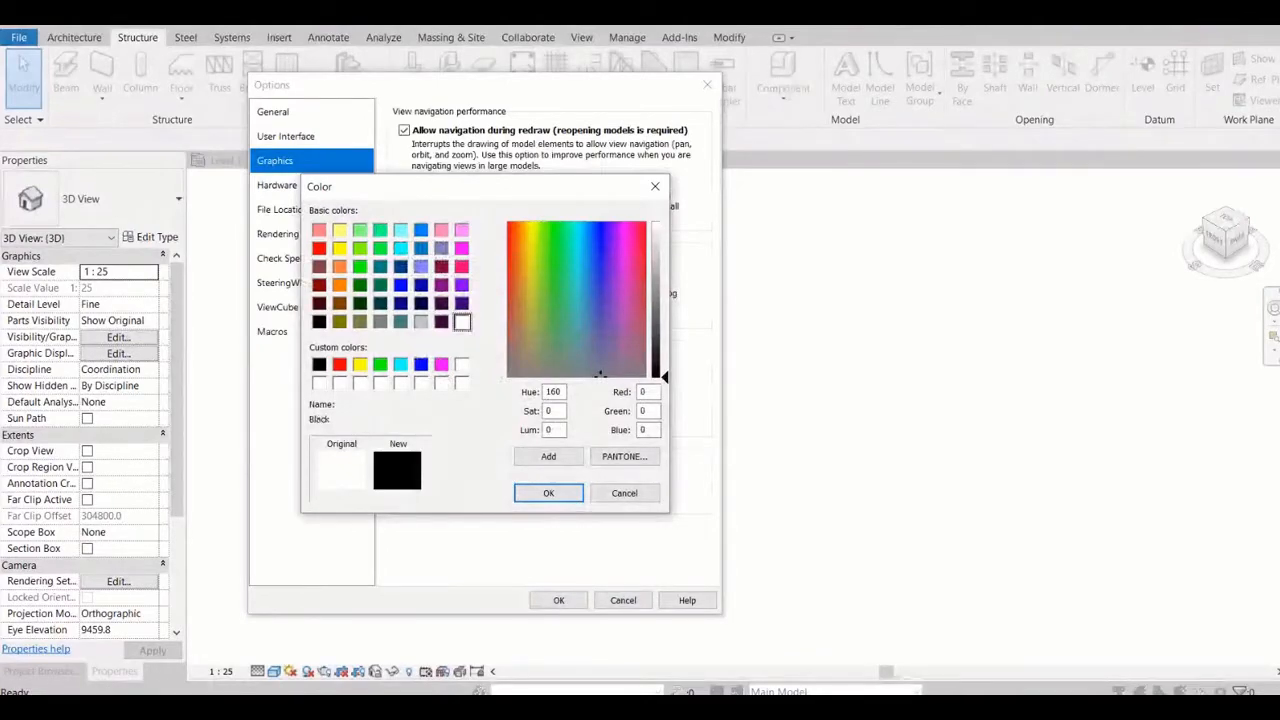
left_click(548, 493)
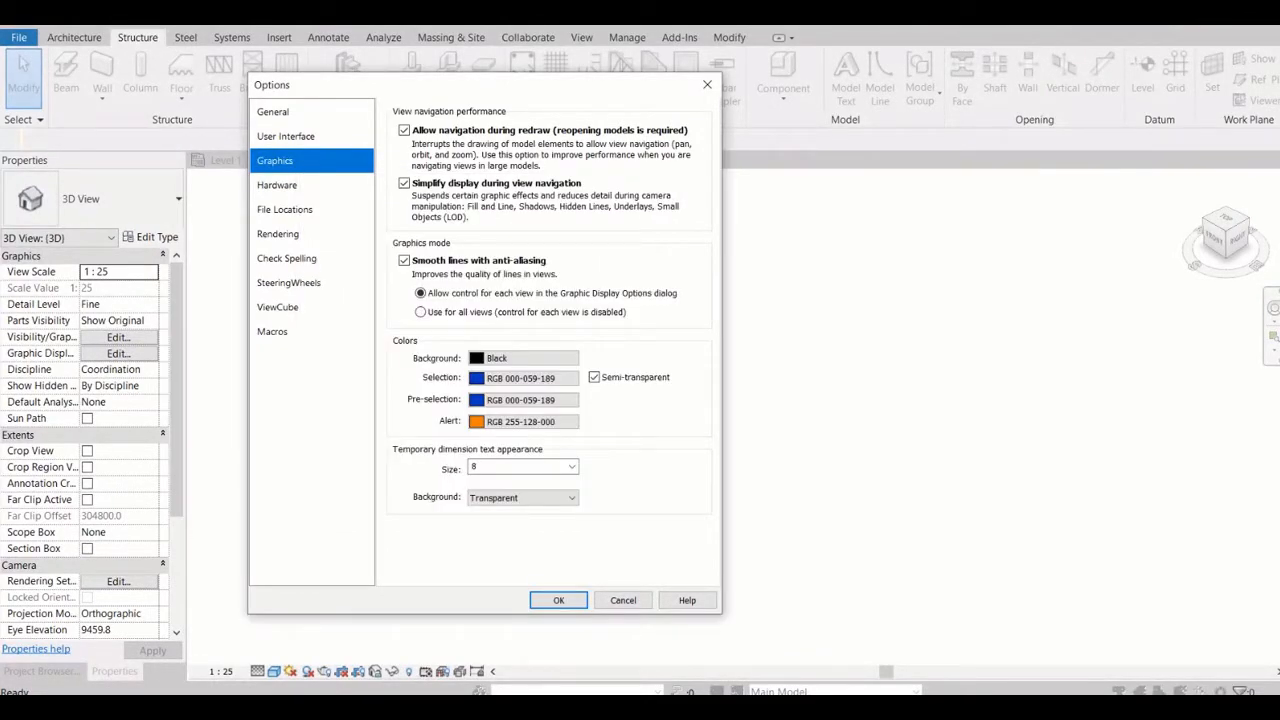
left_click(522, 358)
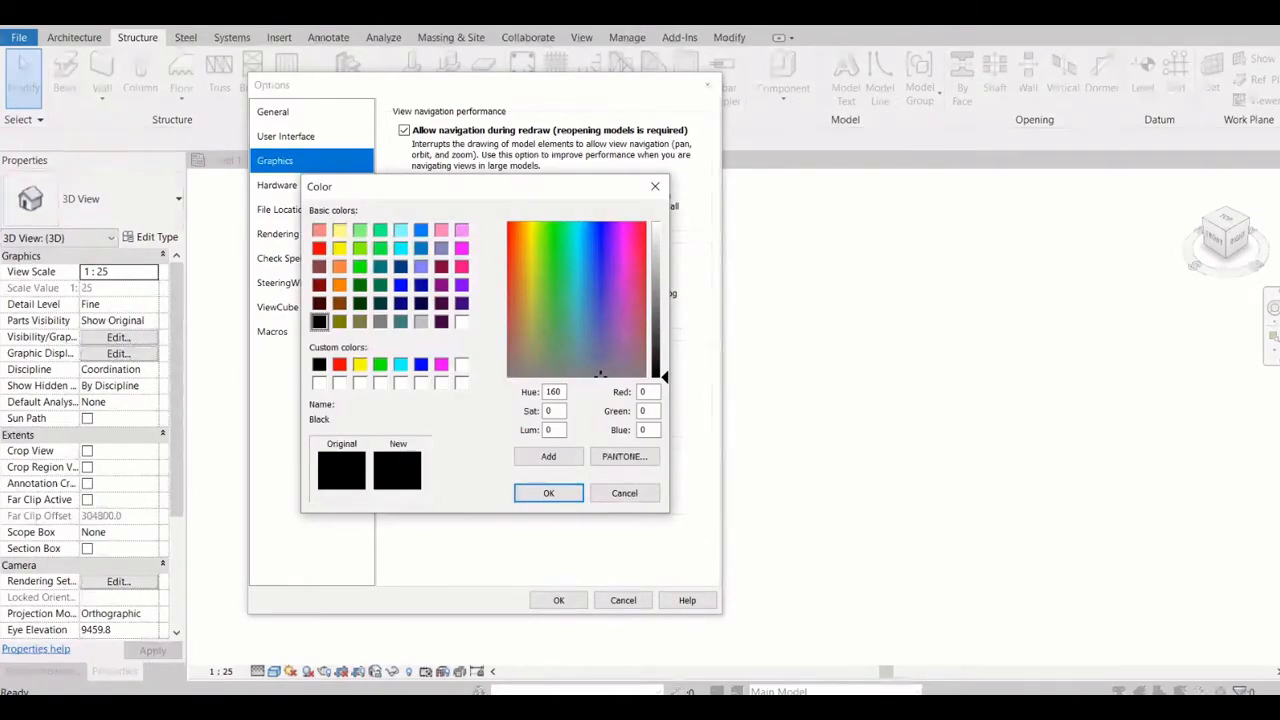
left_click_drag(656, 376, 656, 219)
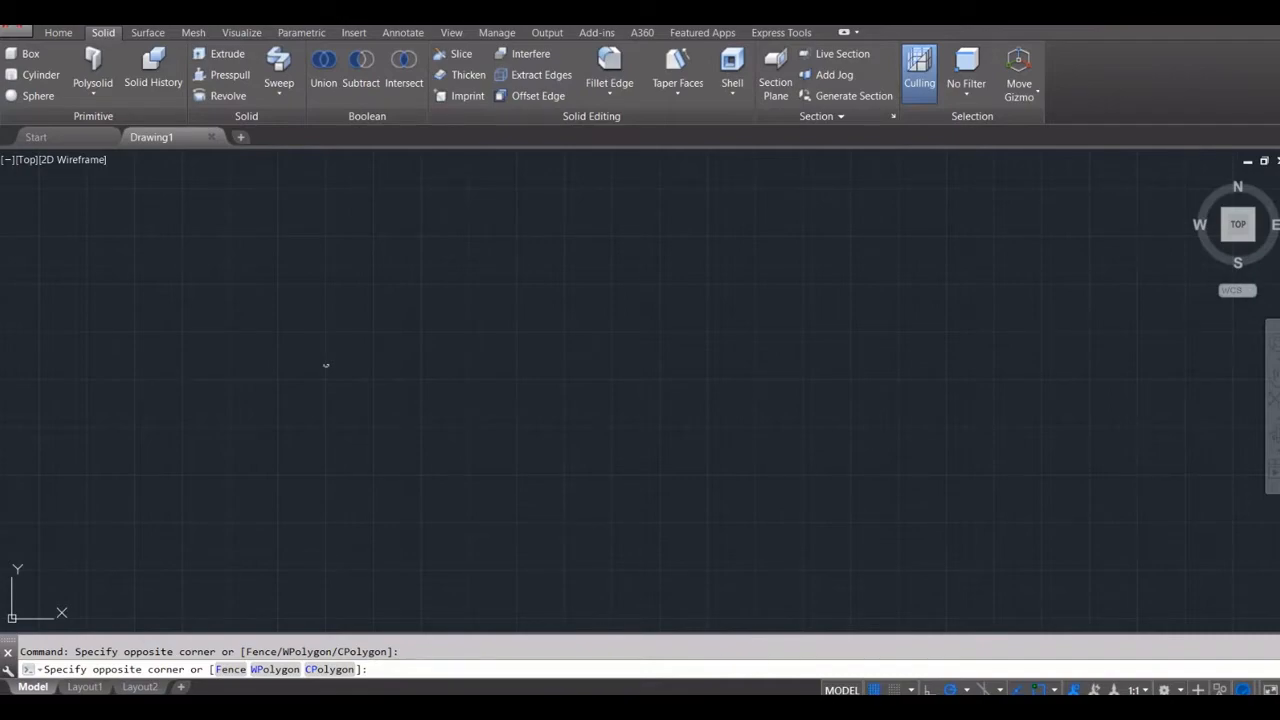
Switch to AutoCAD and review the plot style tables available for plotting Drawing1, including the option for a new one
key("ctrl+p")
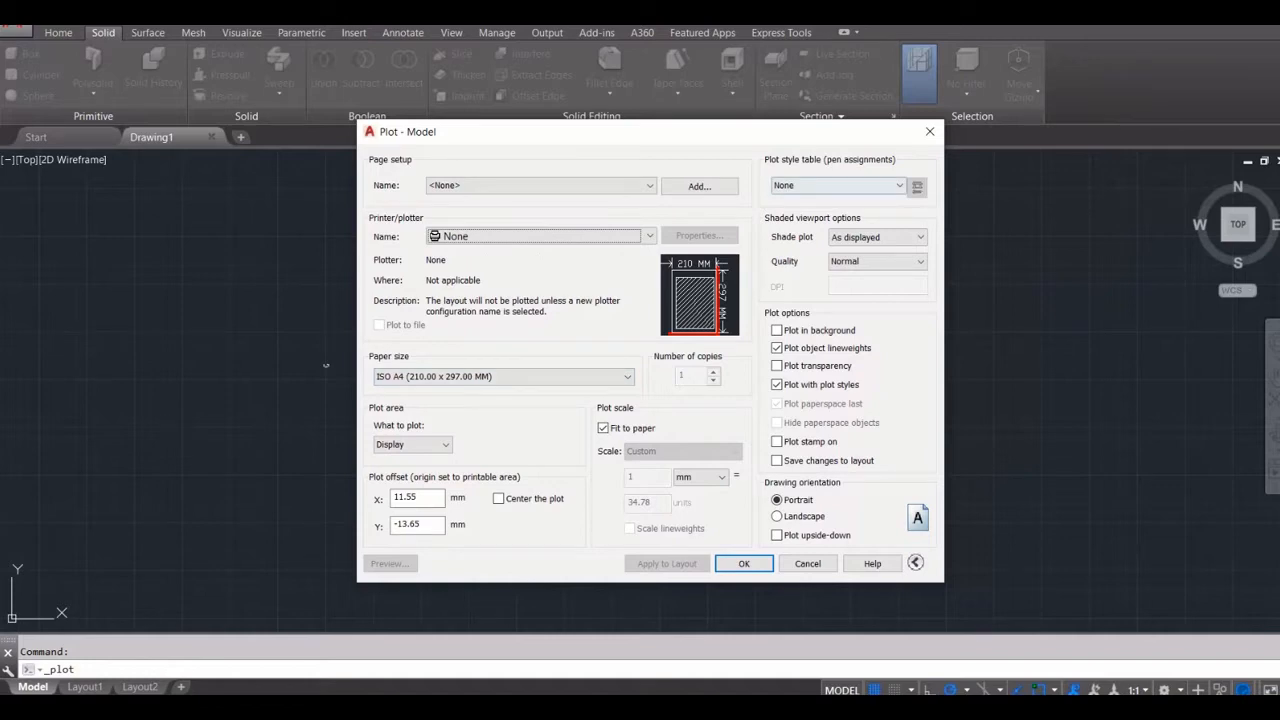
left_click(839, 186)
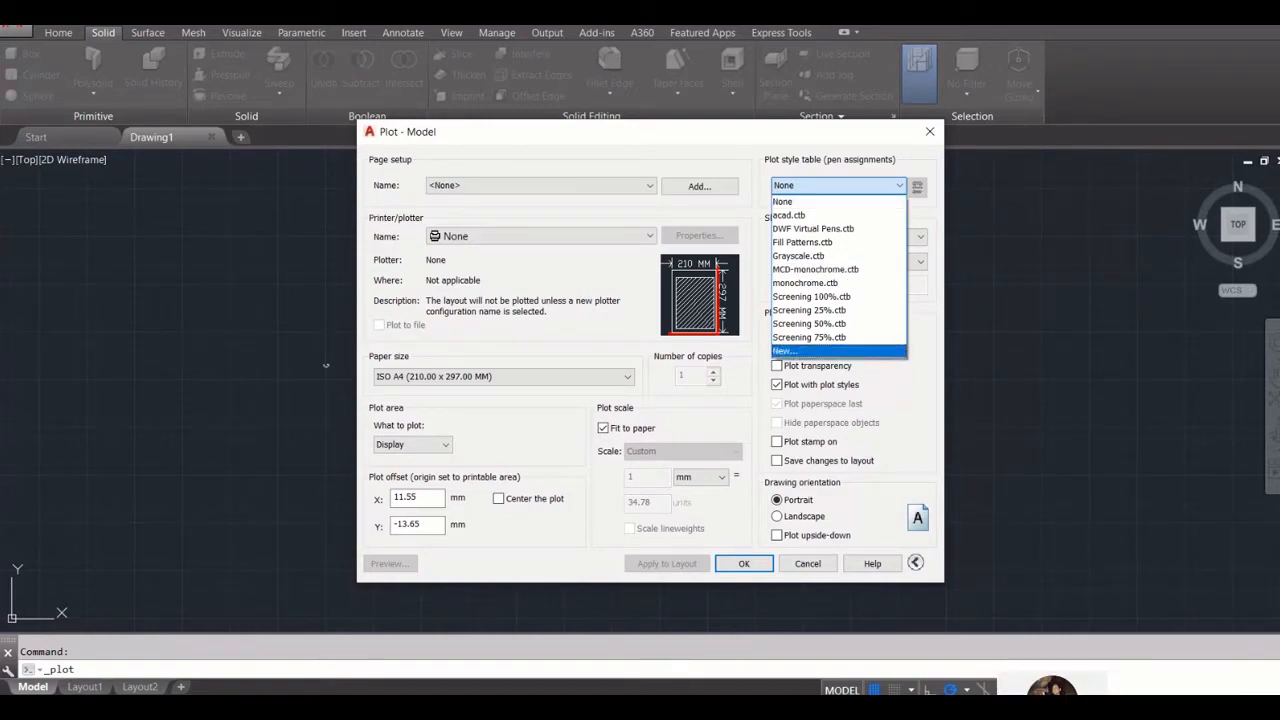
left_click(820, 351)
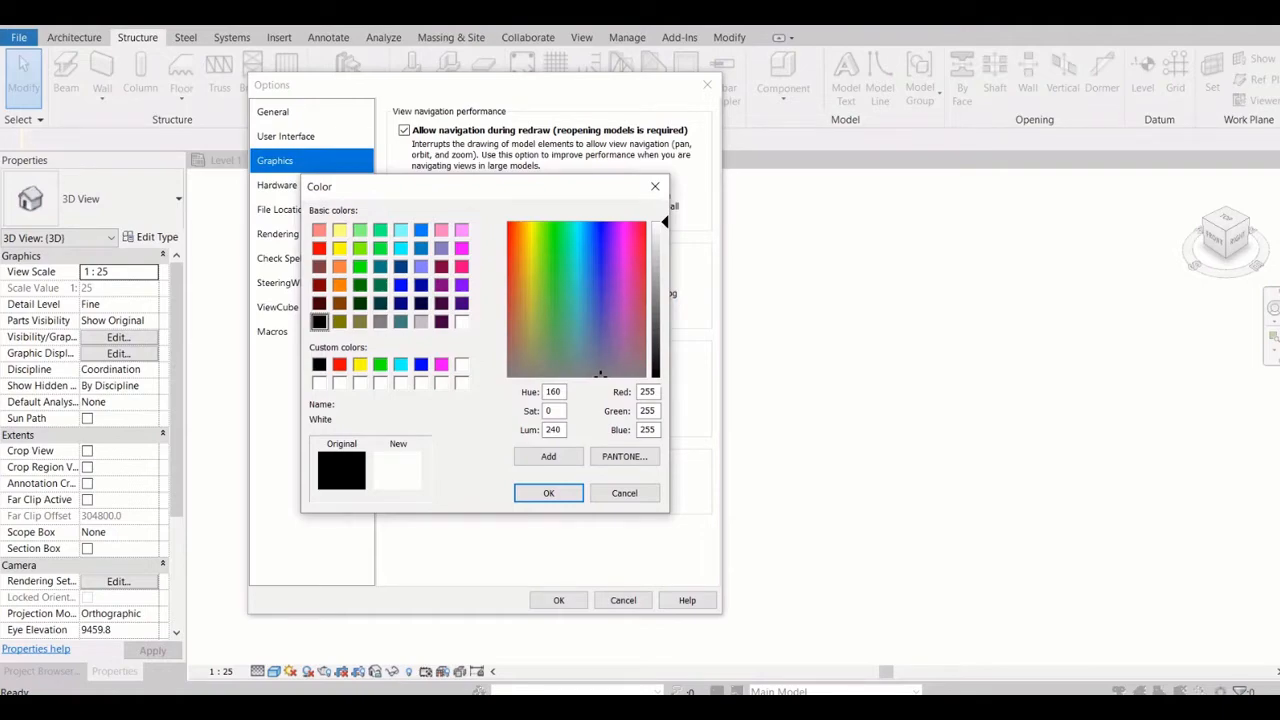
Close the color choice and the Revit options without saving, and view the dimensioned beam in Section 1 up close
left_click(655, 187)
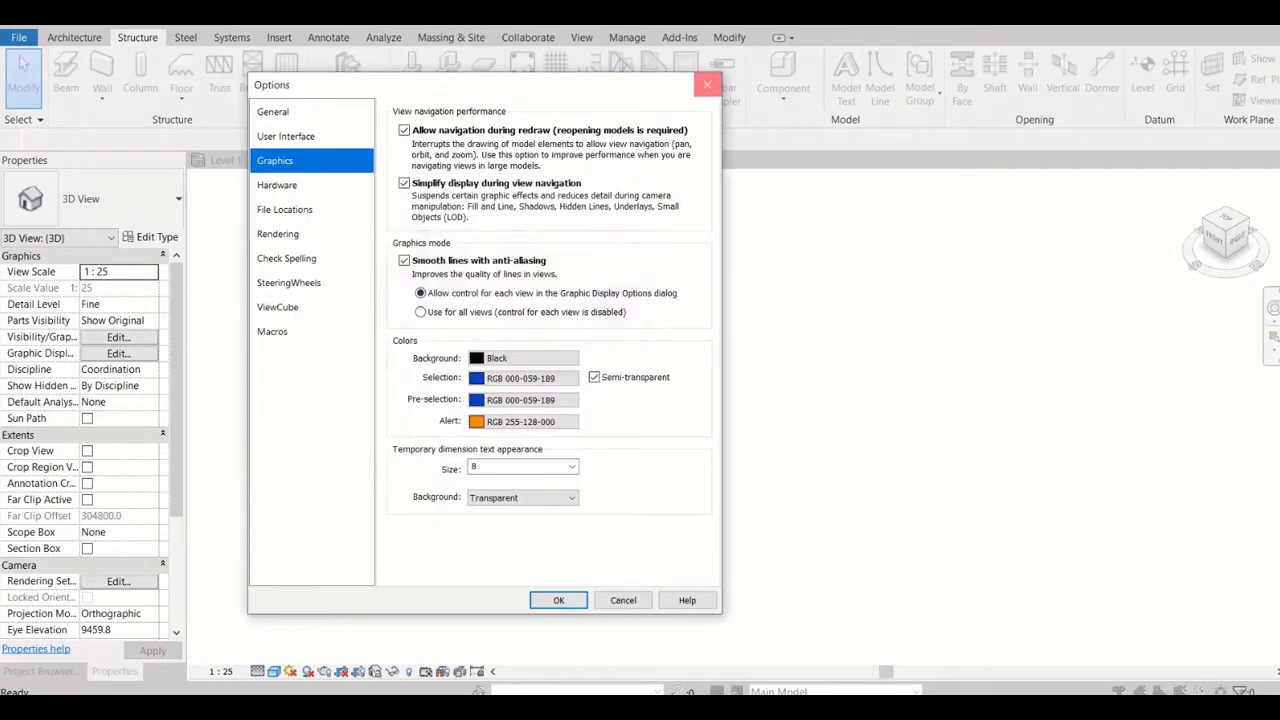
left_click(707, 85)
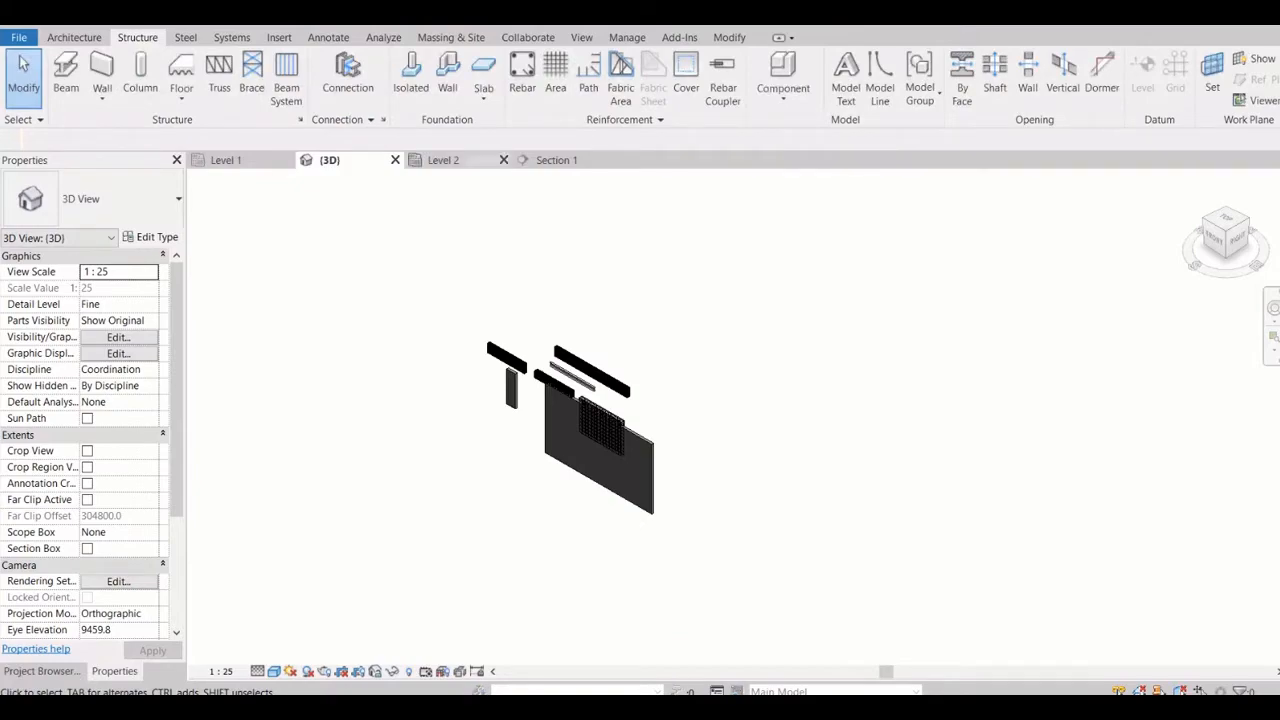
left_click(556, 160)
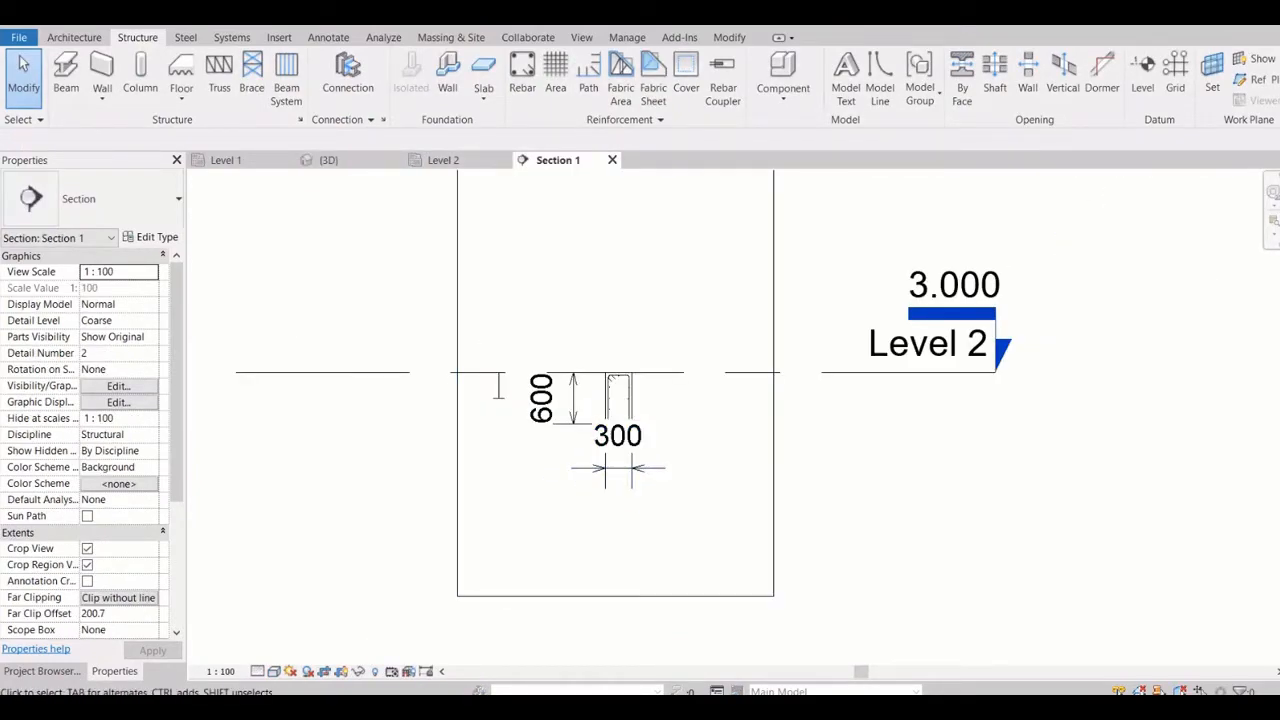
scroll(786, 433, "up", 1)
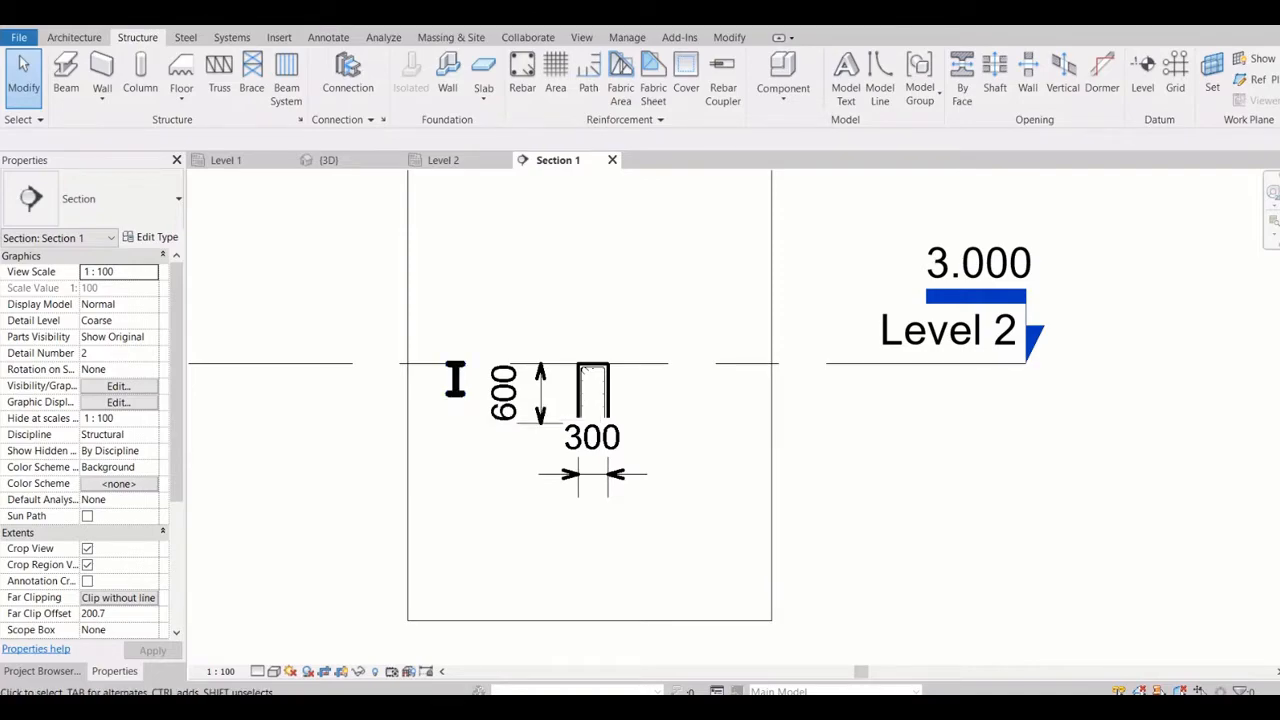
Review the background color choice in the Graphics options, and cancel the color choice and the options without changes
left_click(18, 37)
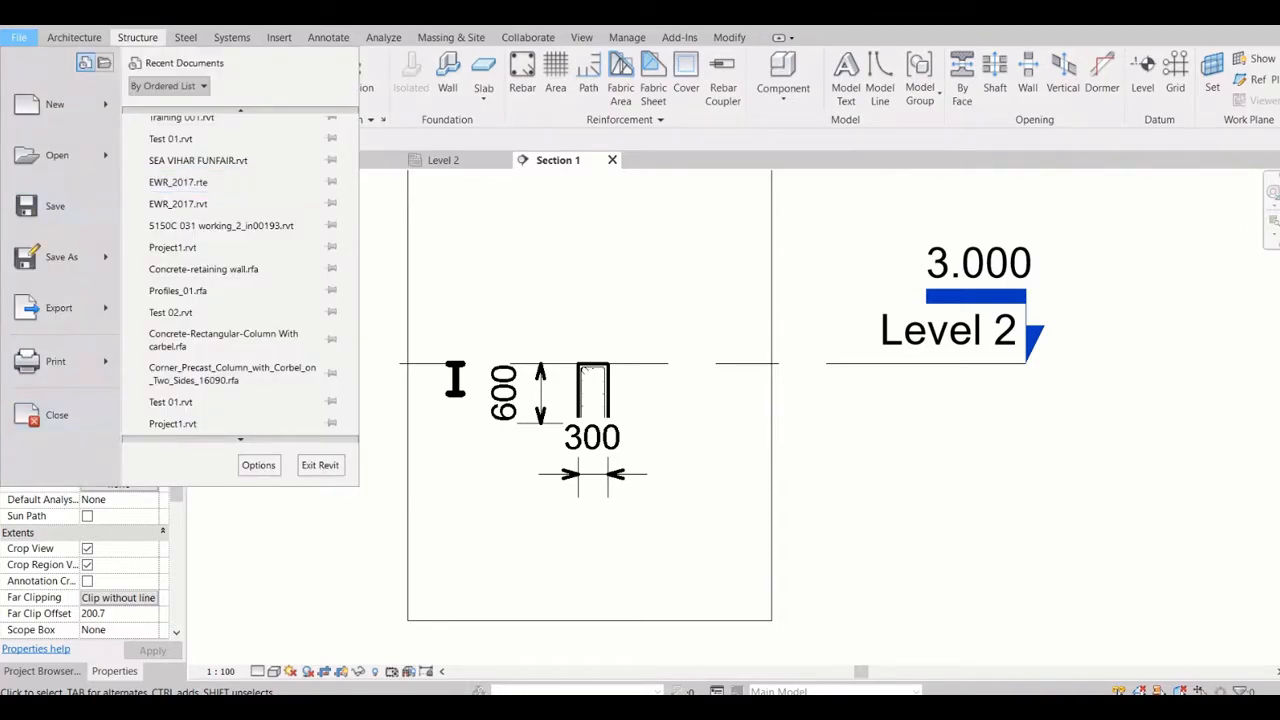
left_click(259, 465)
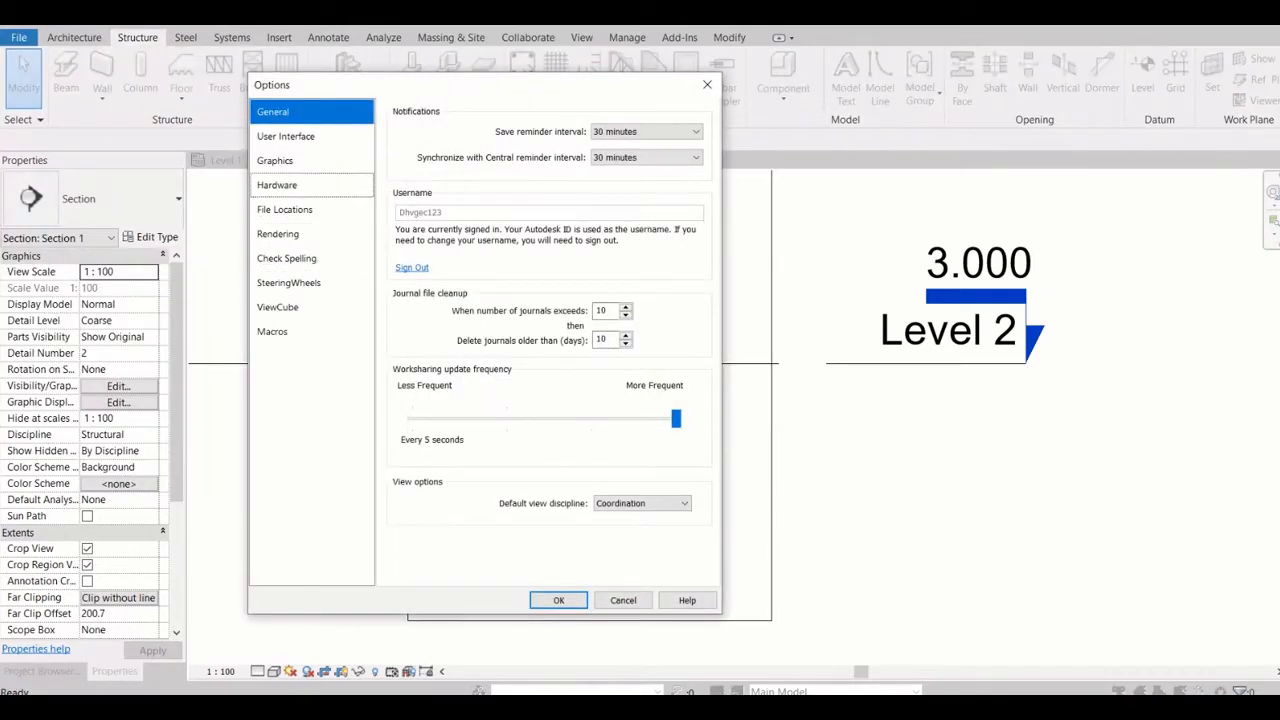
left_click(276, 161)
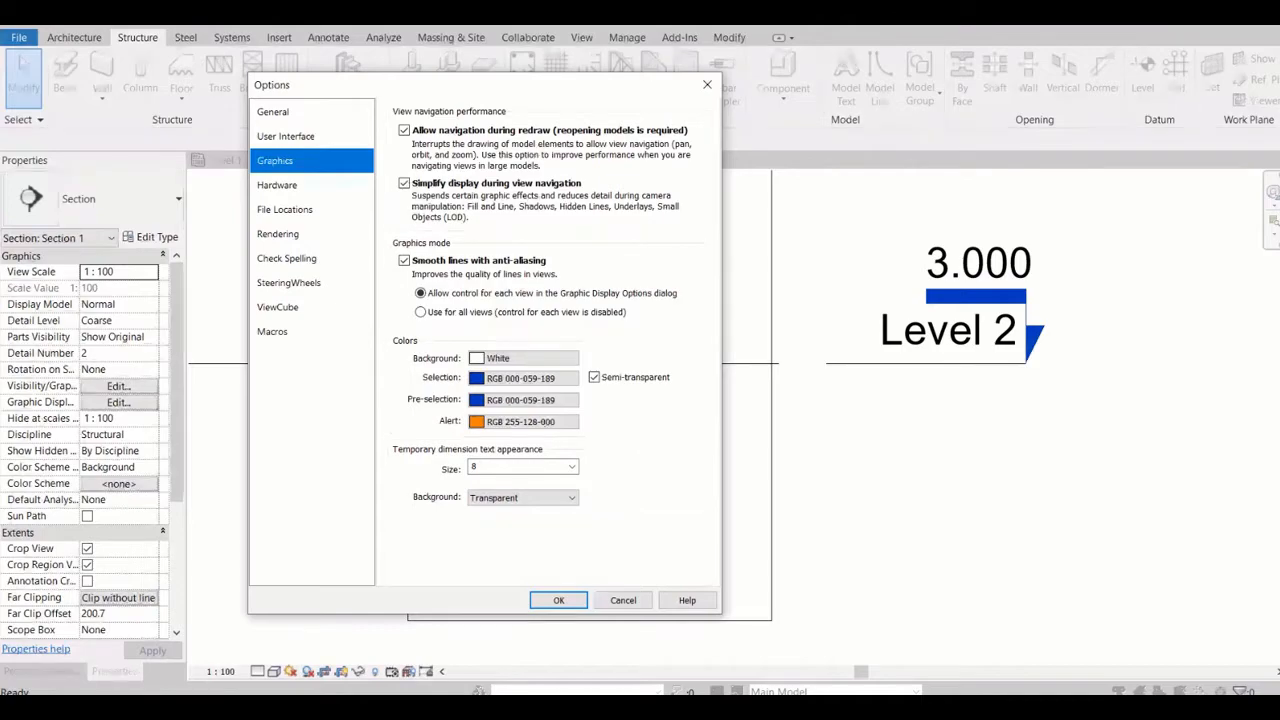
left_click(522, 358)
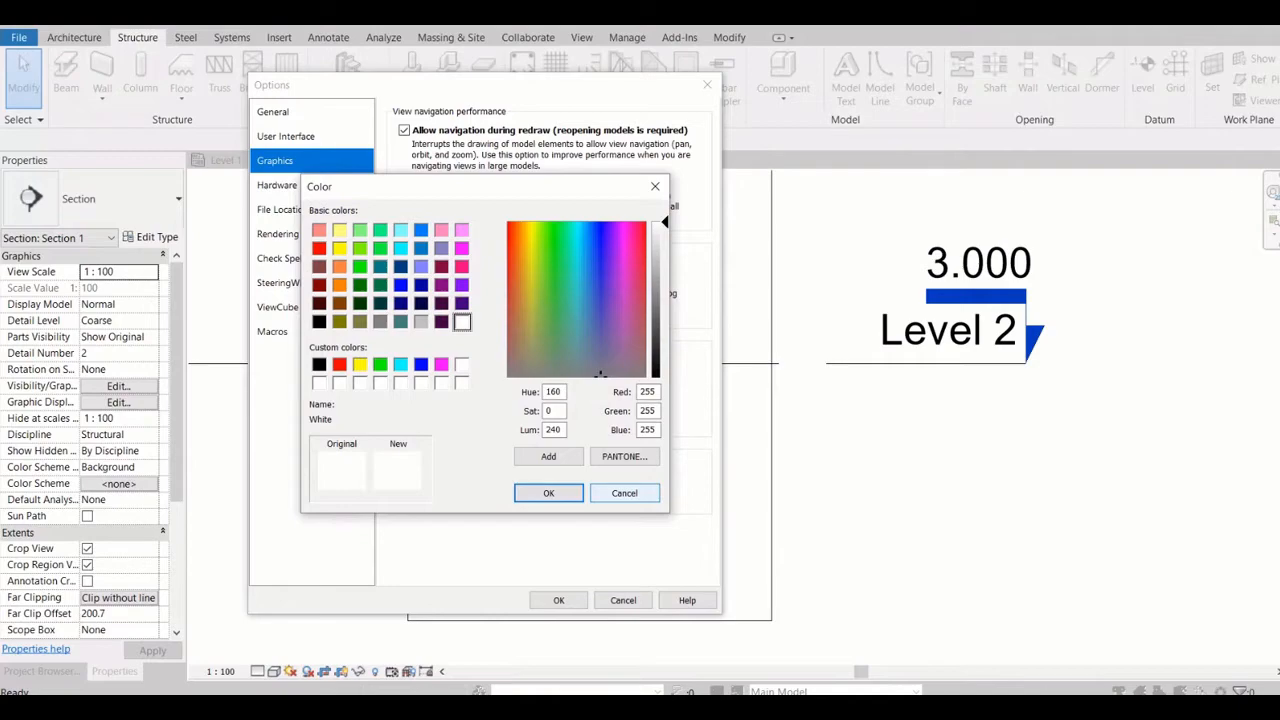
mouse_move(664, 222)
left_mouse_down()
mouse_move(664, 377)
mouse_move(664, 222)
left_mouse_up()
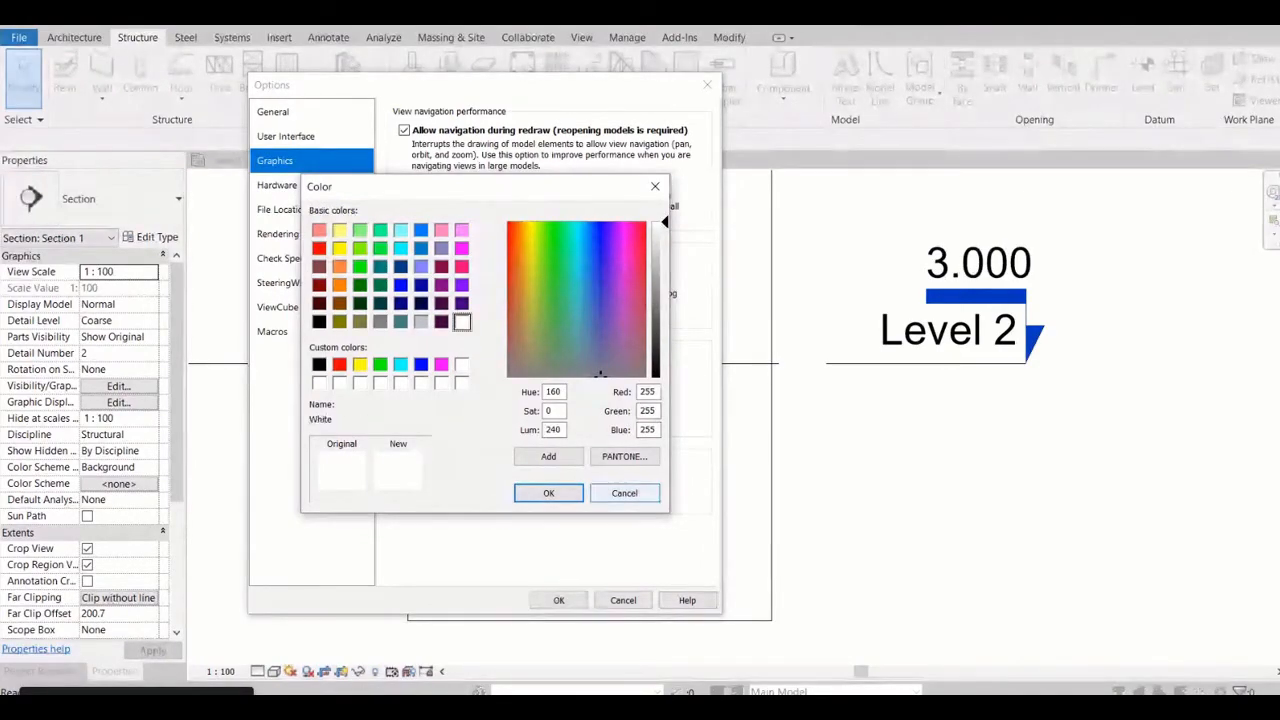
left_click(624, 493)
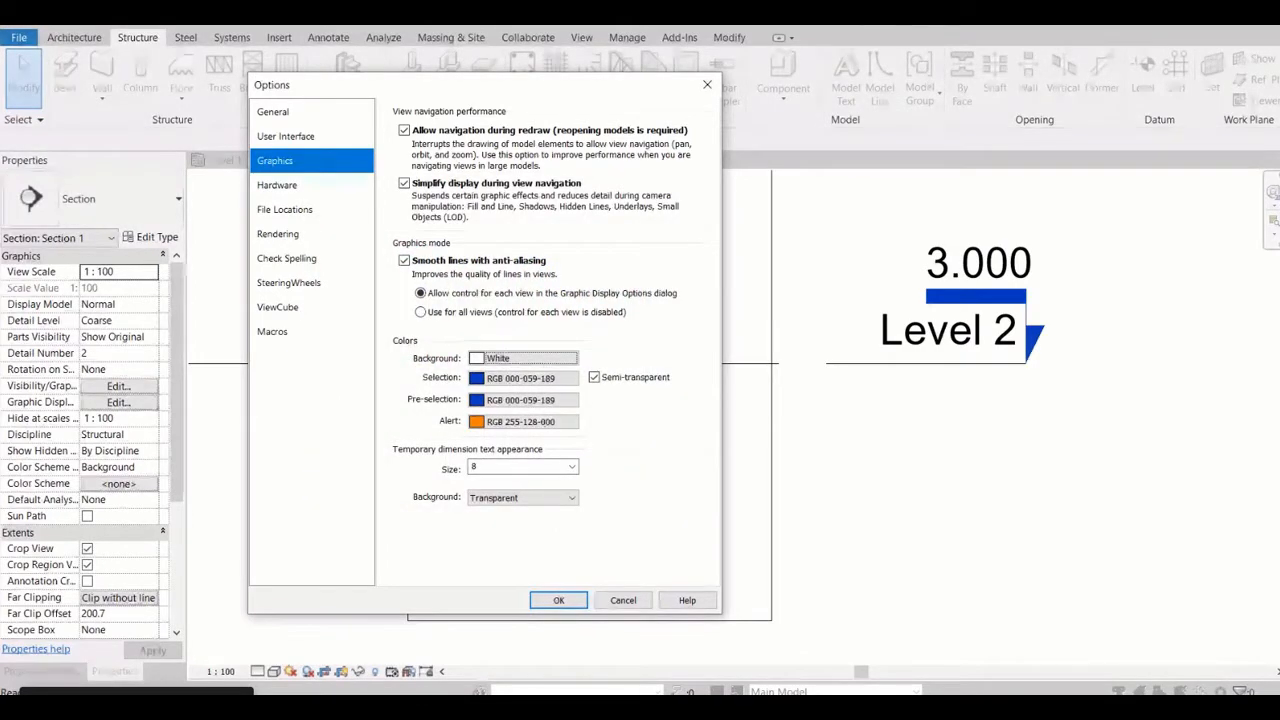
left_click(623, 600)
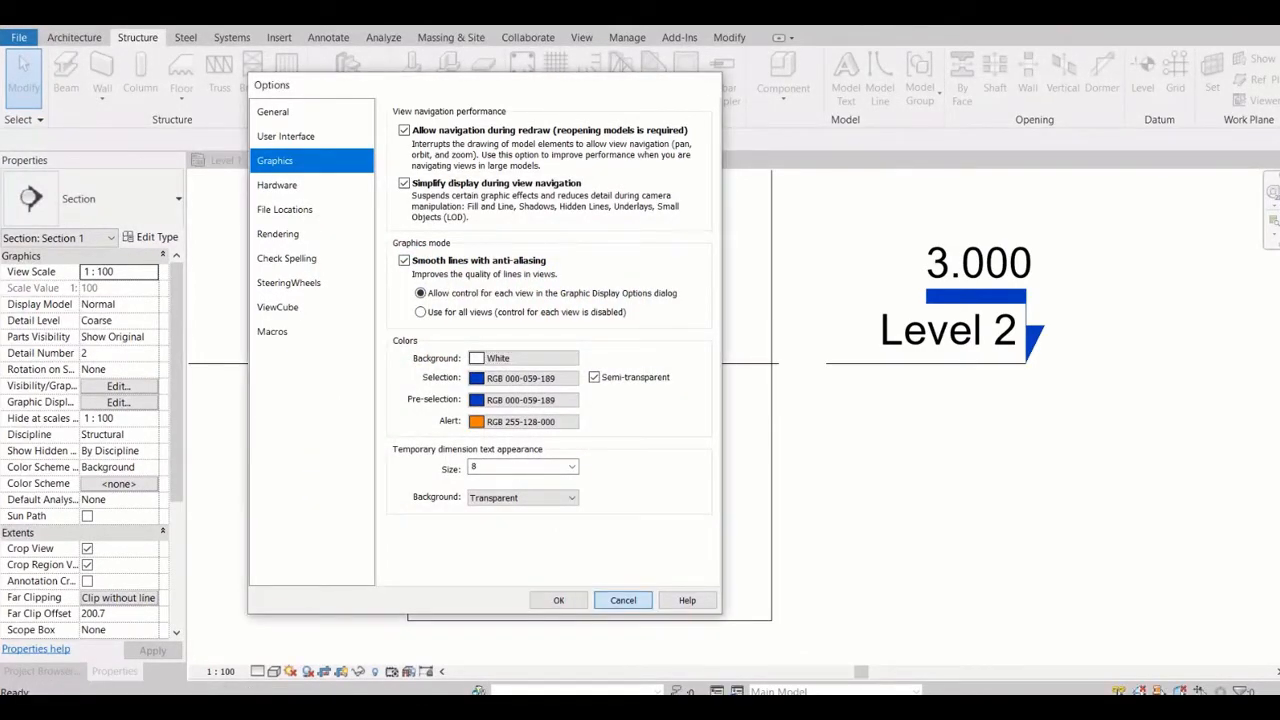
Select the Level 2 line and the steel I-beam in Section 1 to examine the selection color and temporary dimension, and clear the selection
left_click(940, 362)
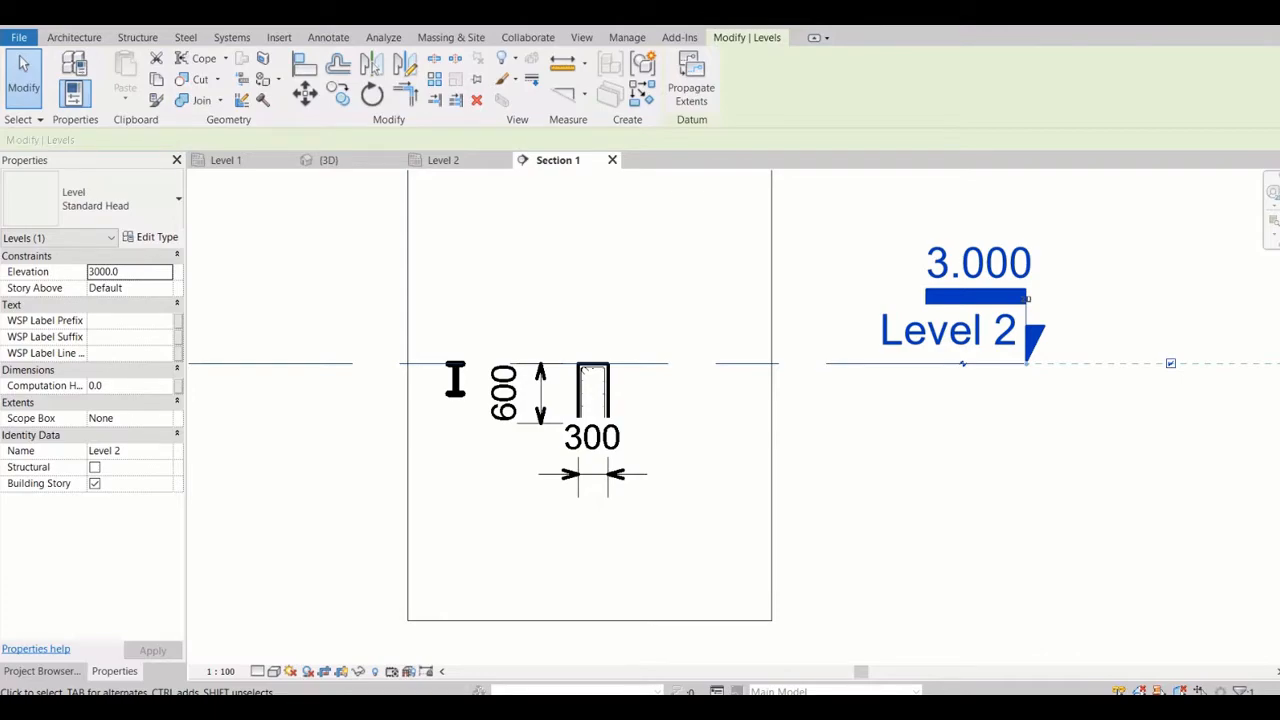
left_click(455, 380)
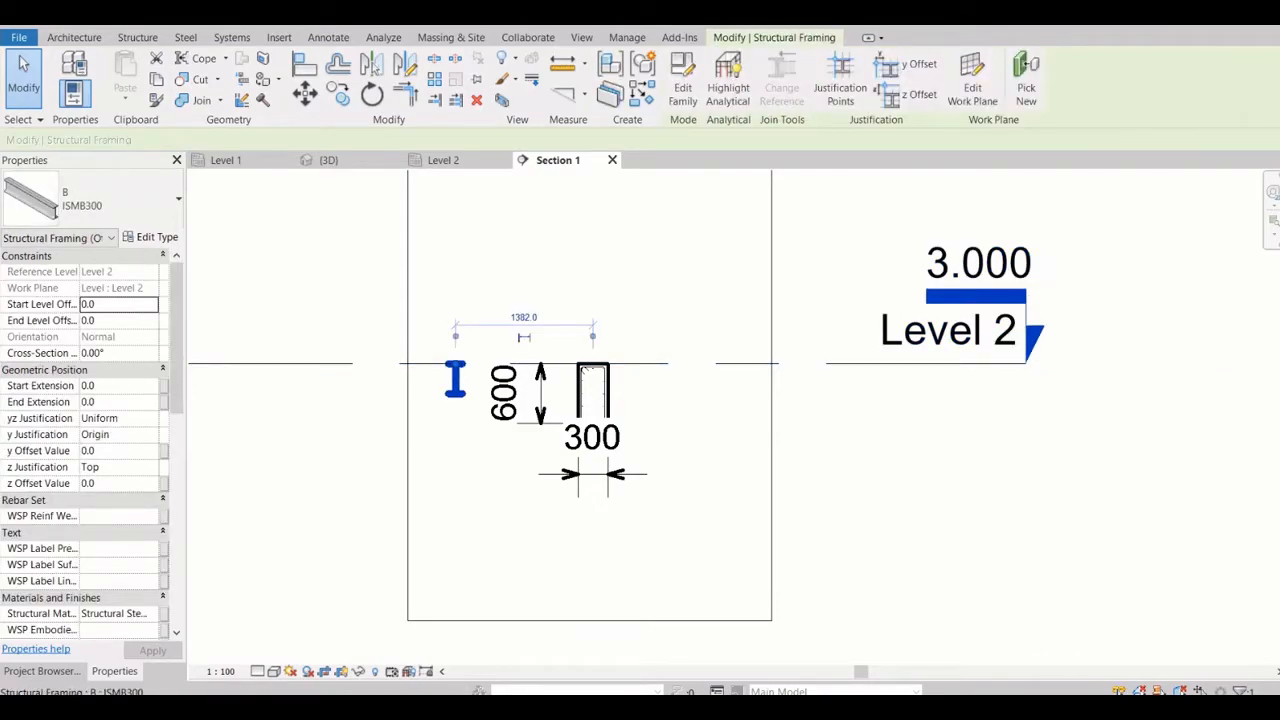
key("Escape")
left_click(455, 380)
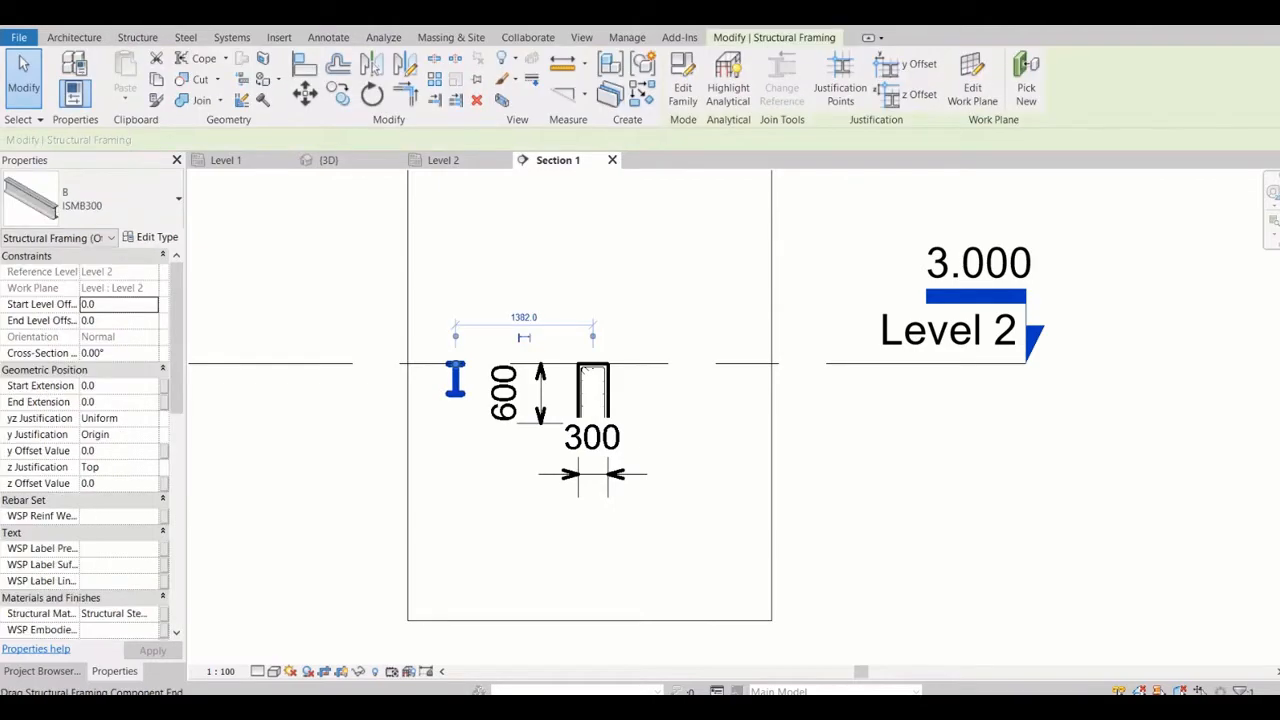
key("Escape")
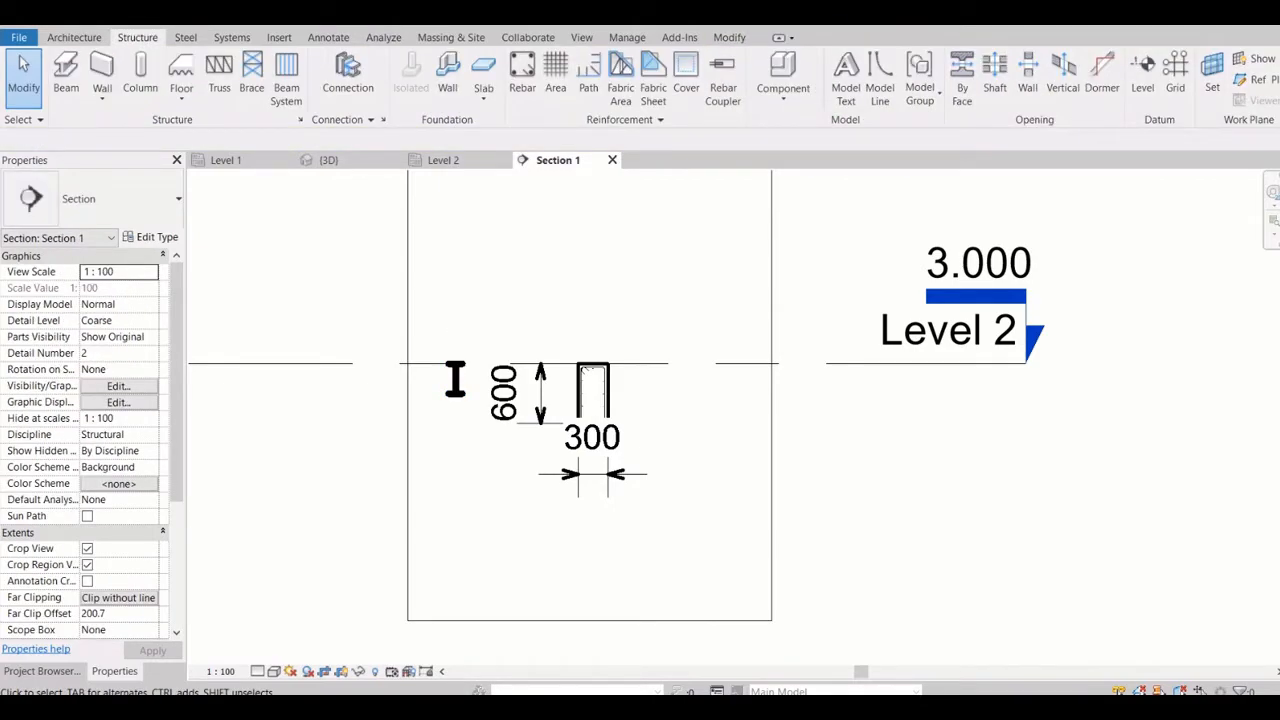
Review the temporary dimension text appearance in the Graphics options, and close the options without saving
left_click(18, 37)
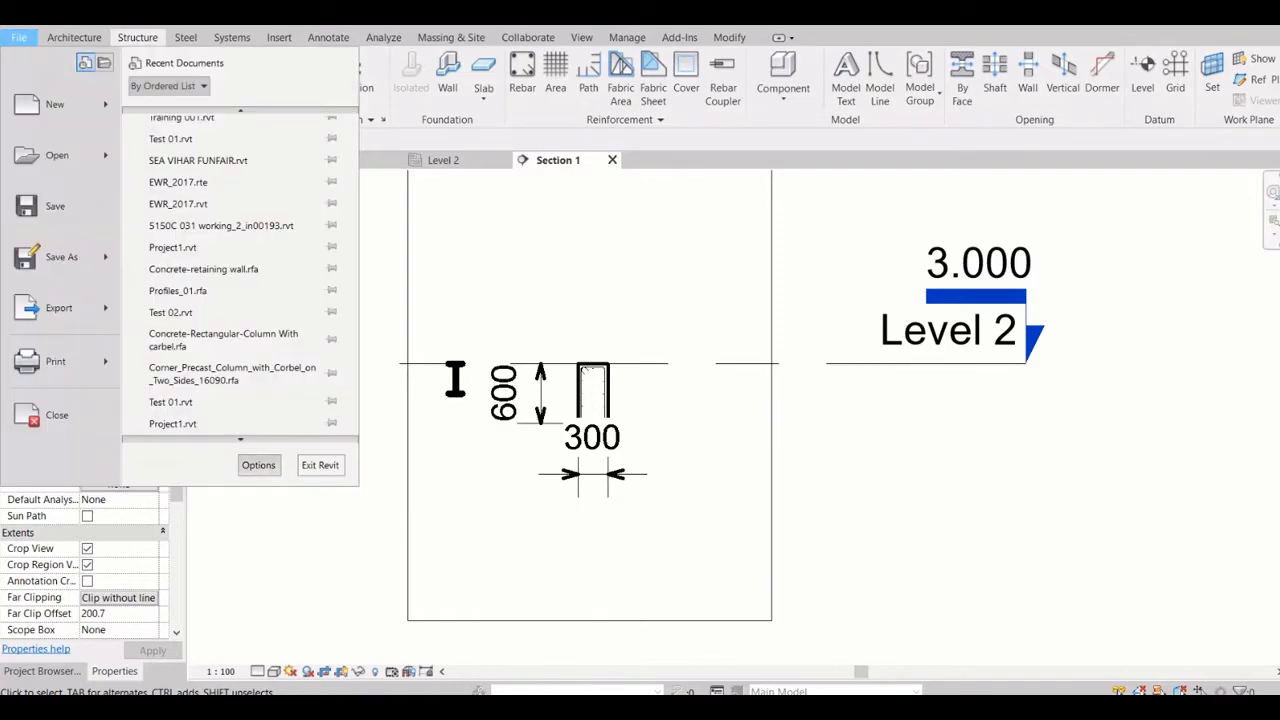
left_click(258, 465)
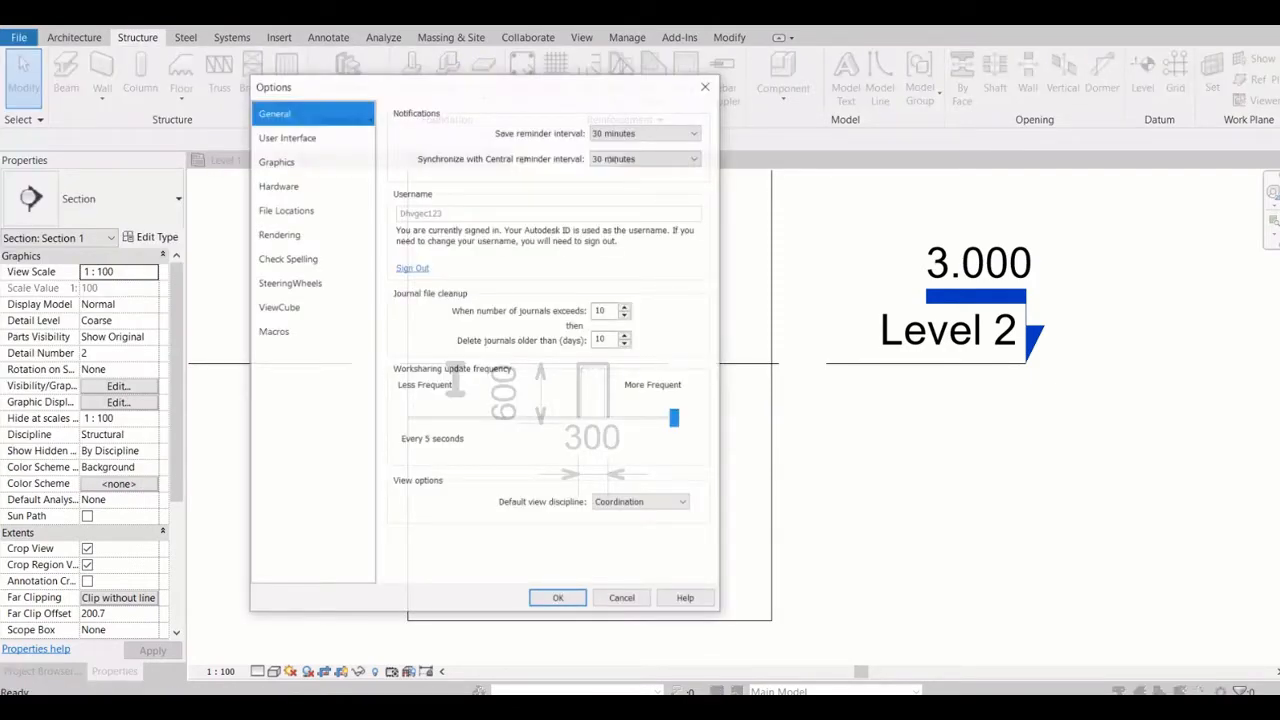
left_click(277, 162)
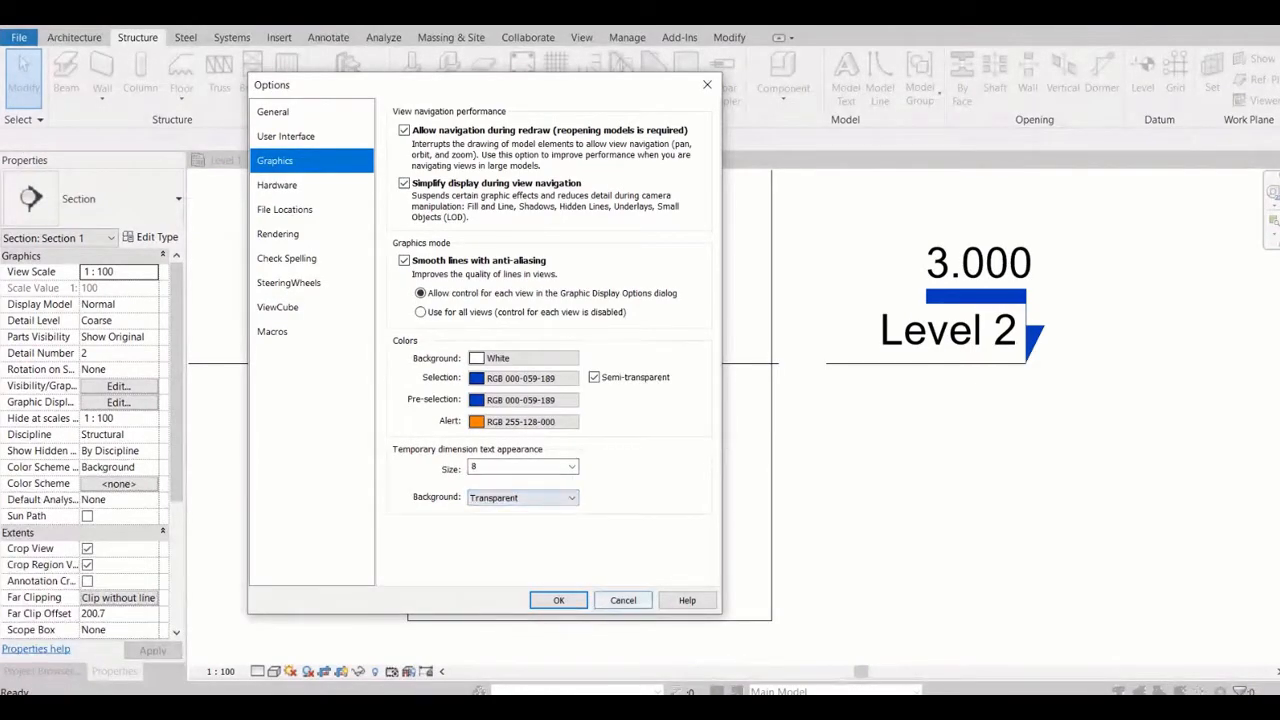
left_click(623, 600)
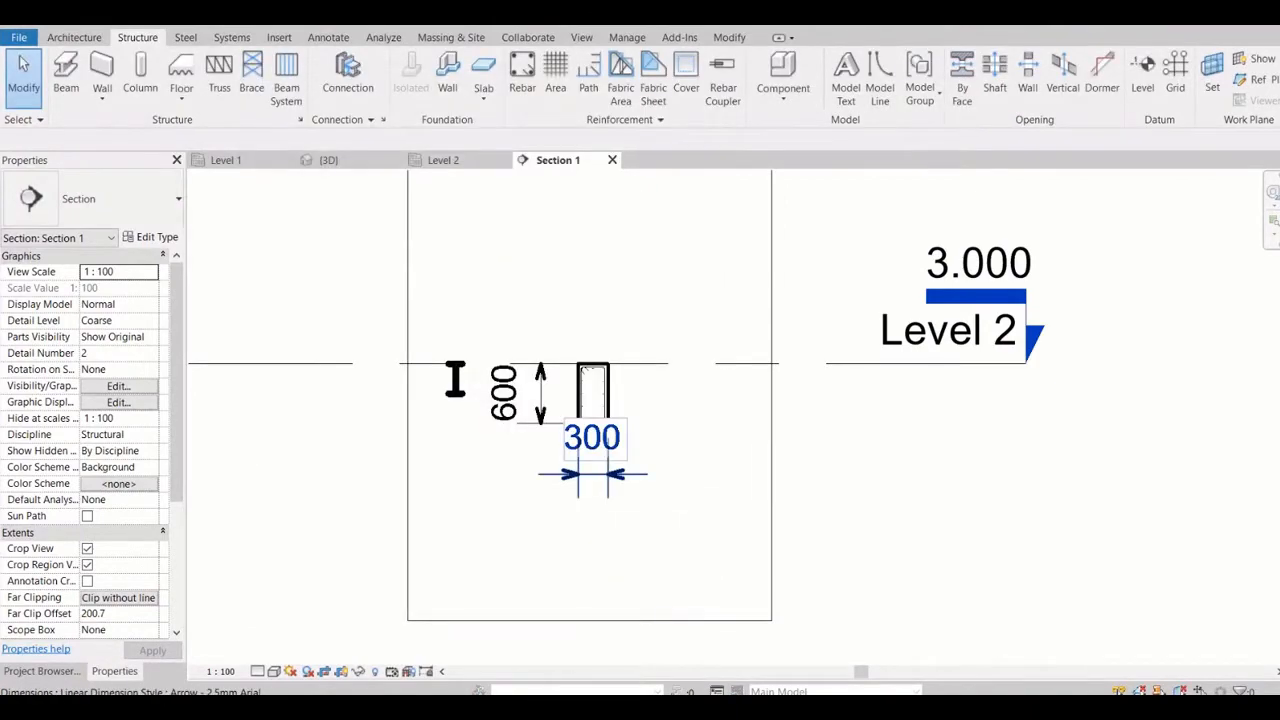
Select the beam's width dimension and the concrete beam in turn to compare permanent and temporary dimension text, and clear the selection
left_click(592, 474)
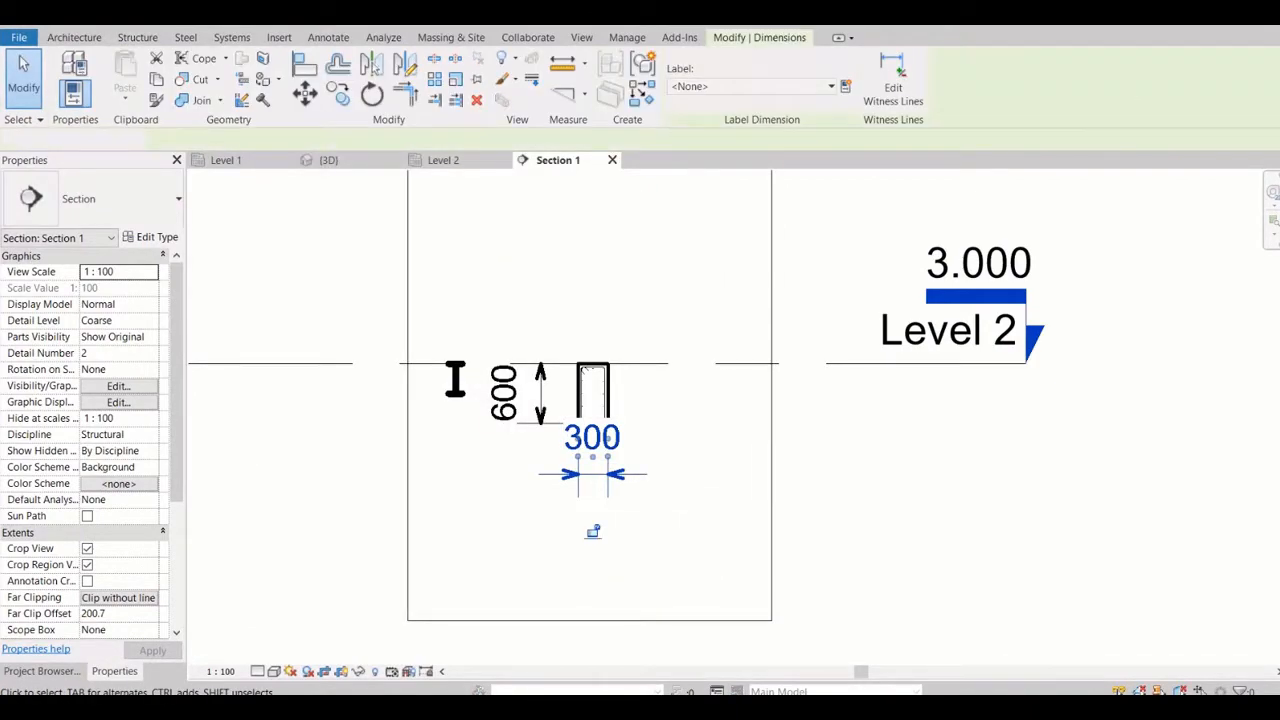
key("Escape")
left_click(592, 385)
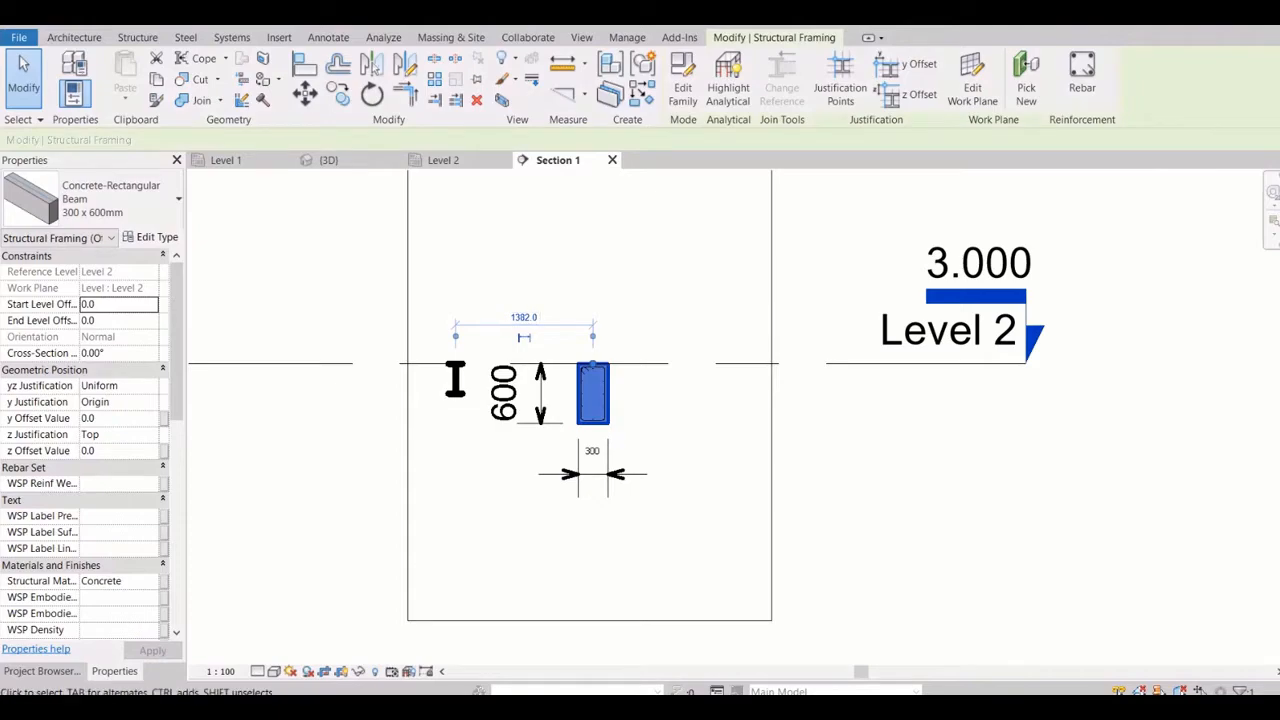
key("Escape")
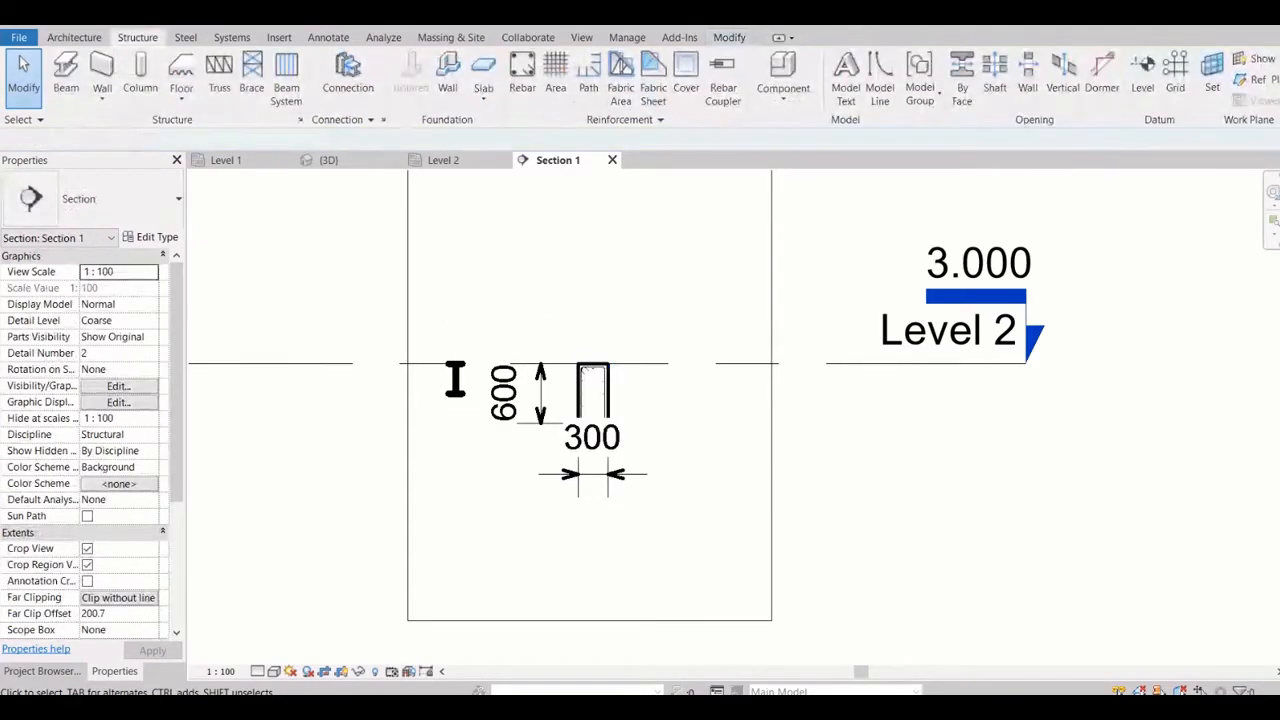
Reopen the Revit options and examine the video card and driver details in the Hardware settings
left_click(19, 37)
left_click(259, 465)
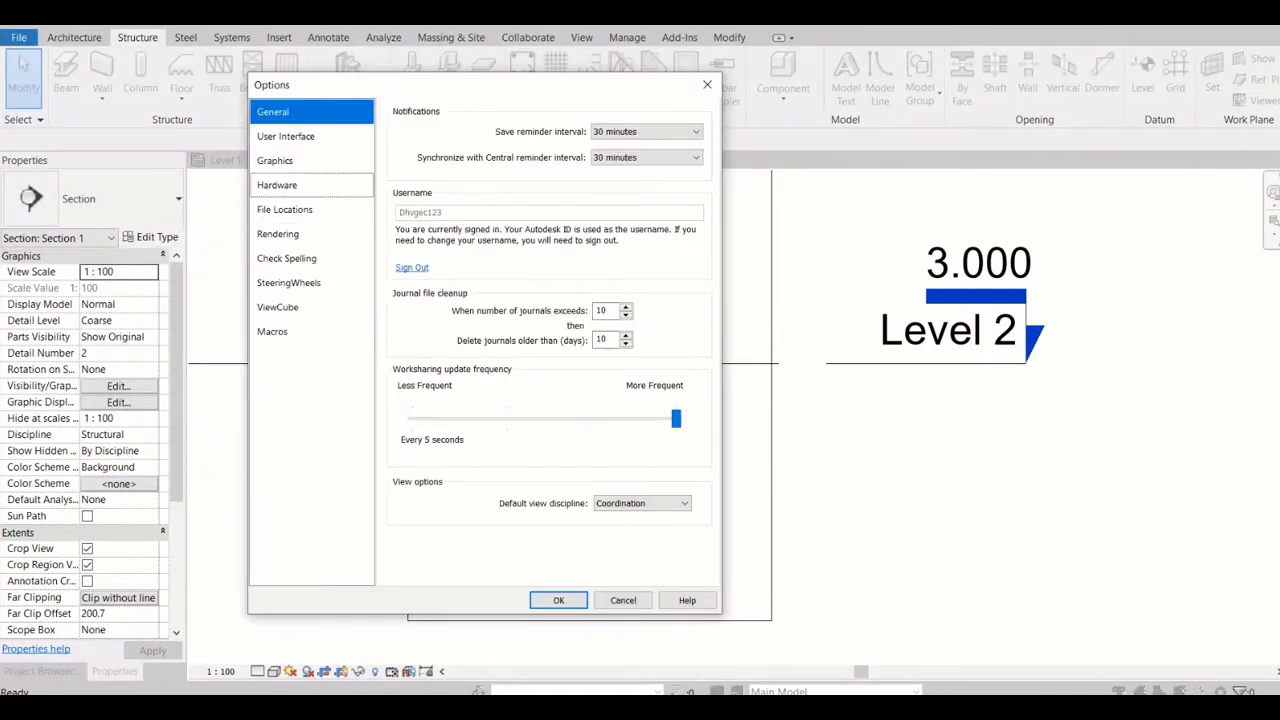
left_click(275, 161)
left_click(277, 185)
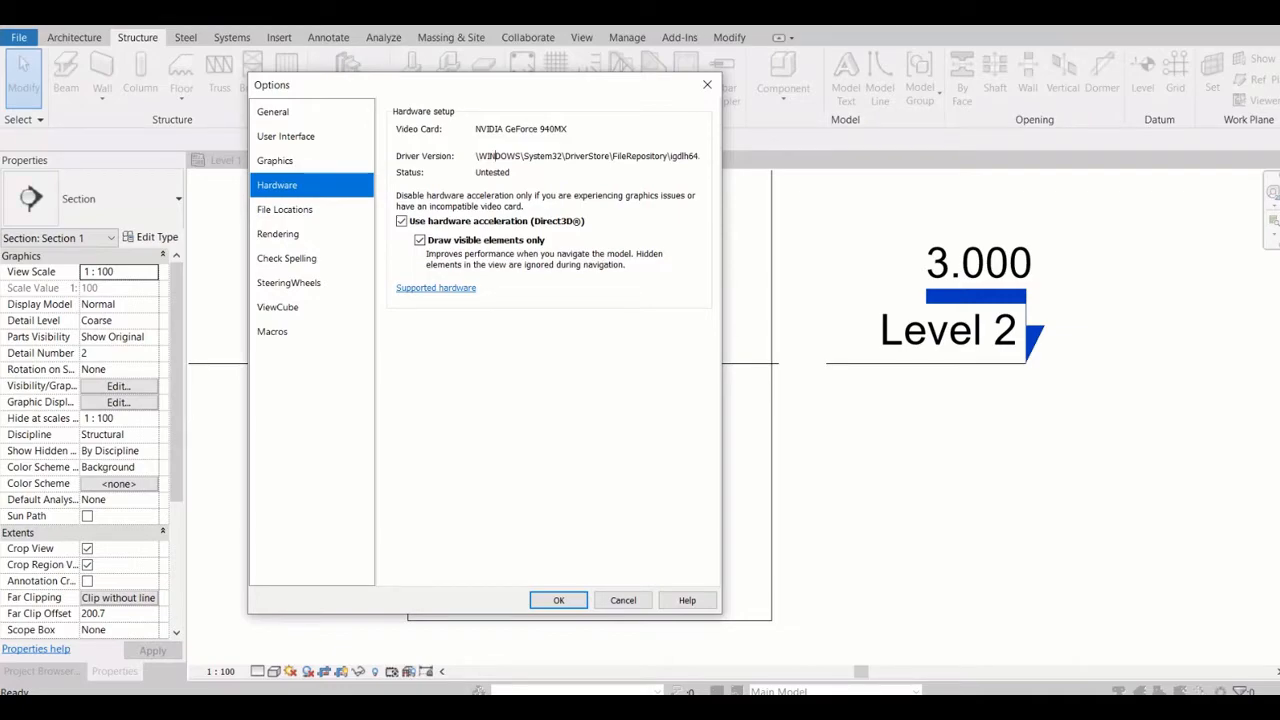
left_click_drag(494, 156, 699, 156)
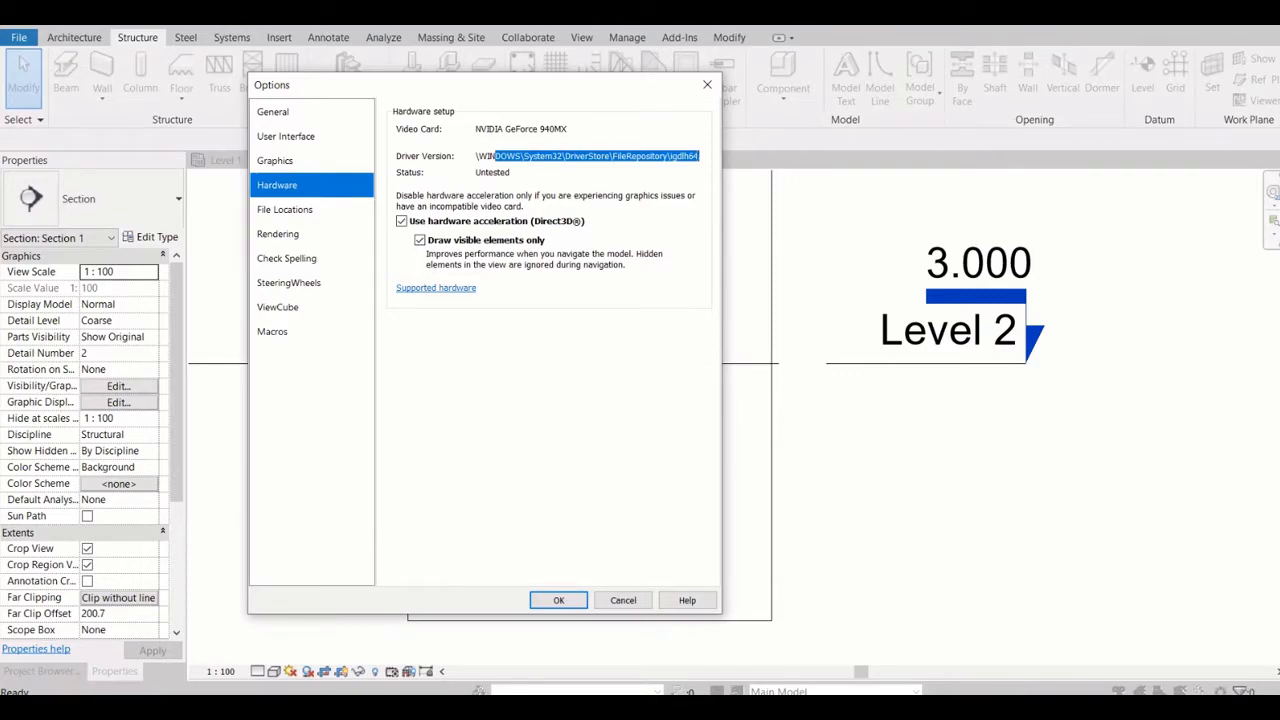
Review the File Locations, Rendering and Check Spelling options, keeping American English as the main dictionary
left_click(286, 210)
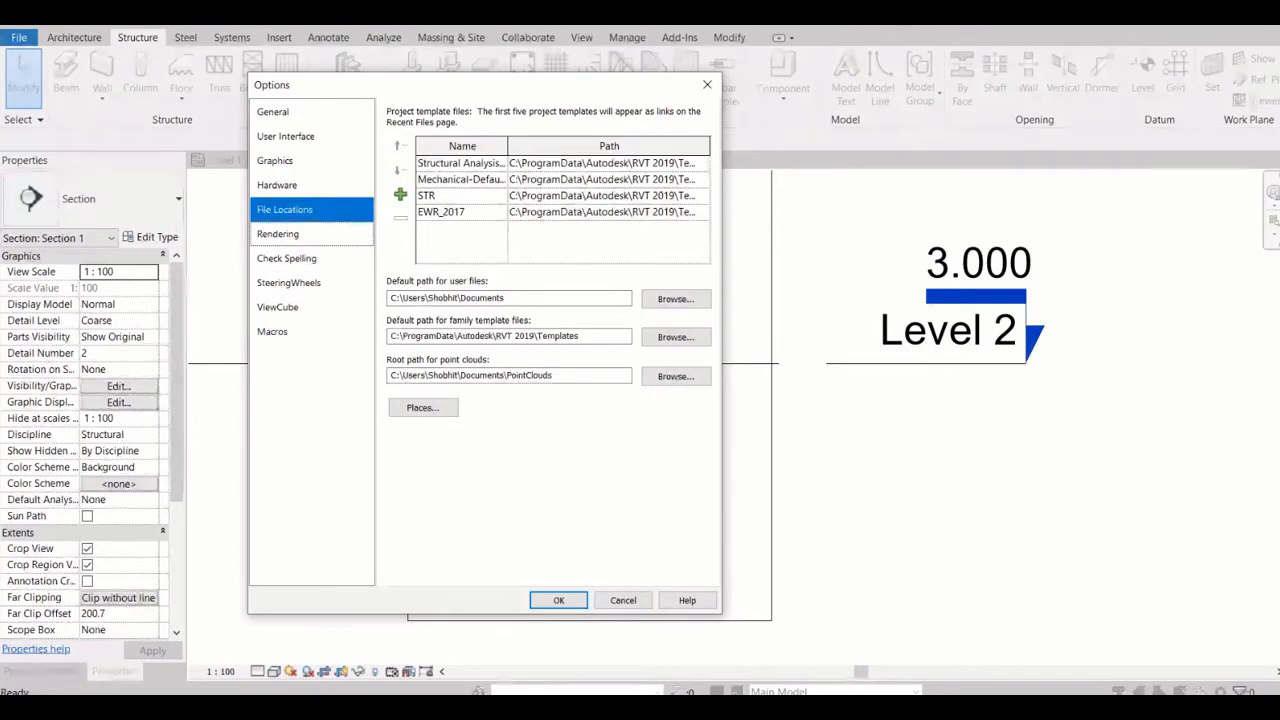
left_click(300, 234)
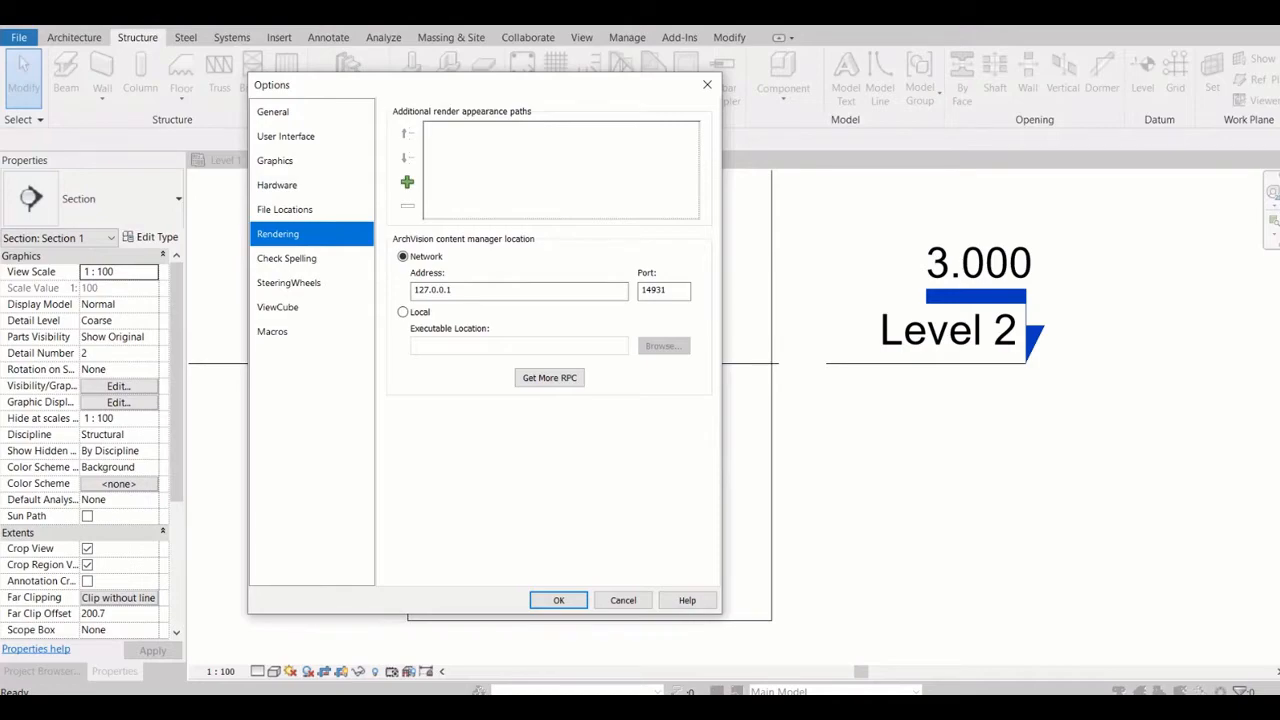
left_click(300, 259)
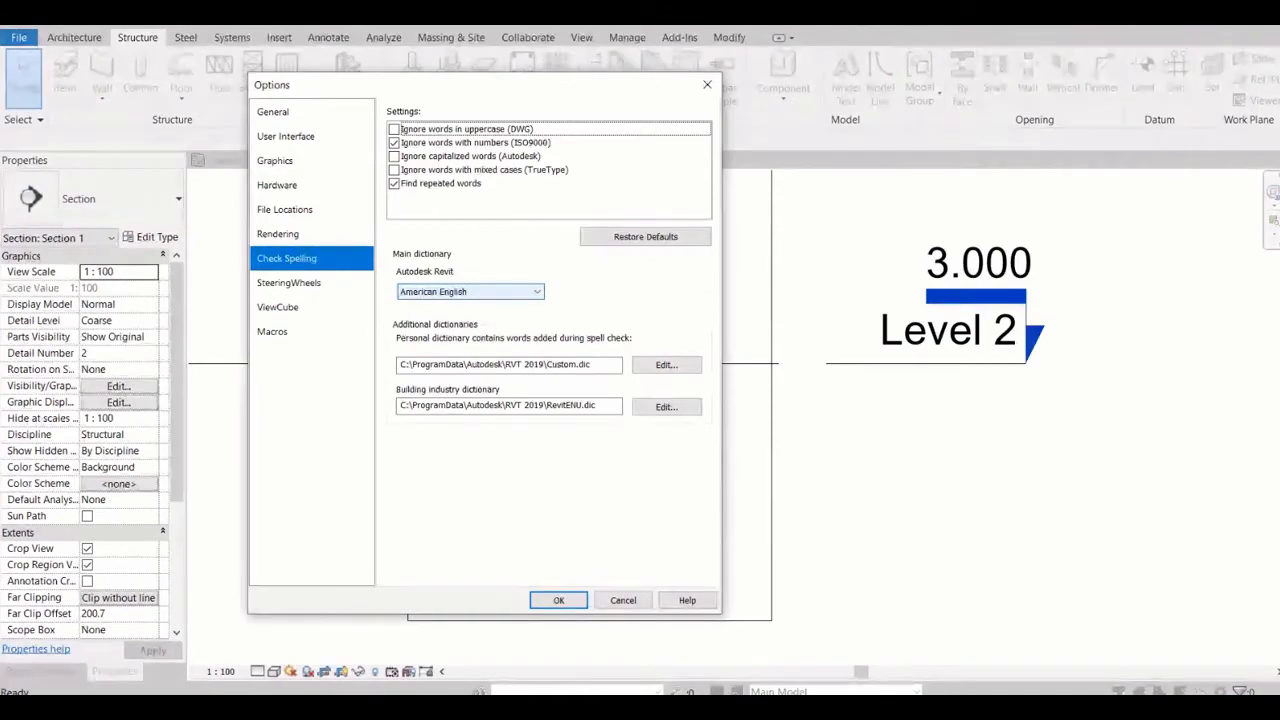
left_click(470, 291)
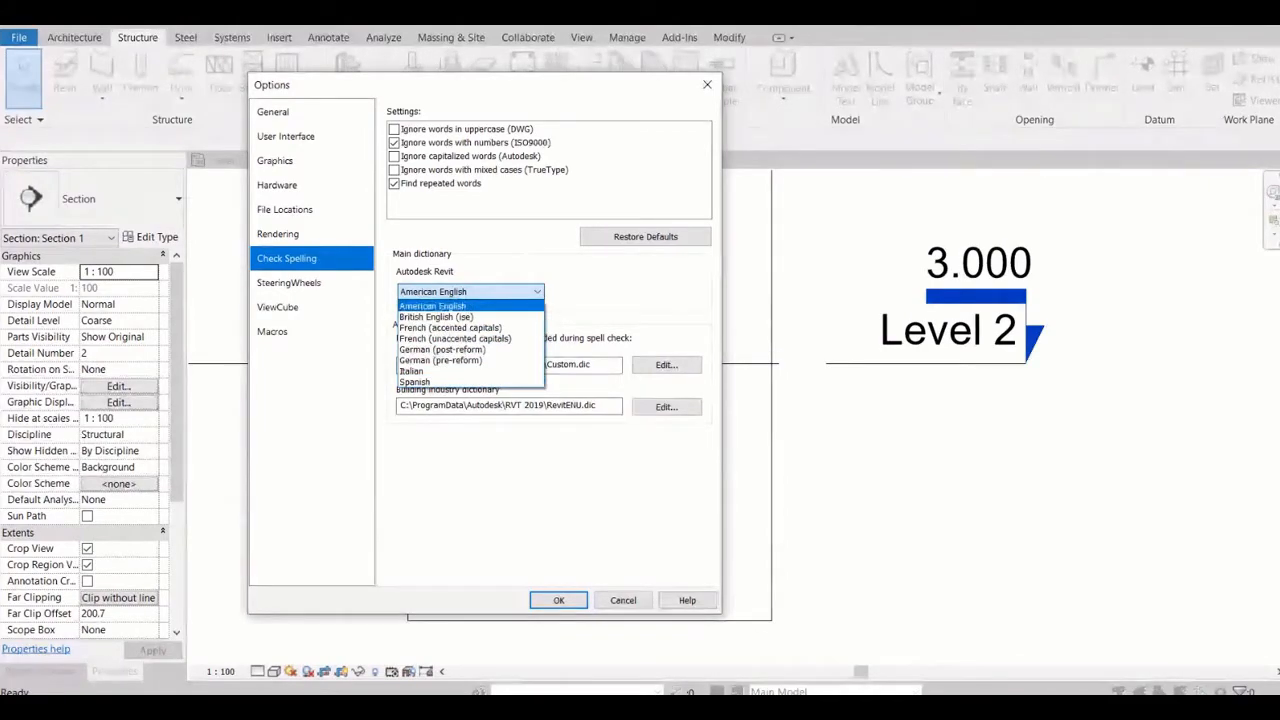
left_click(433, 305)
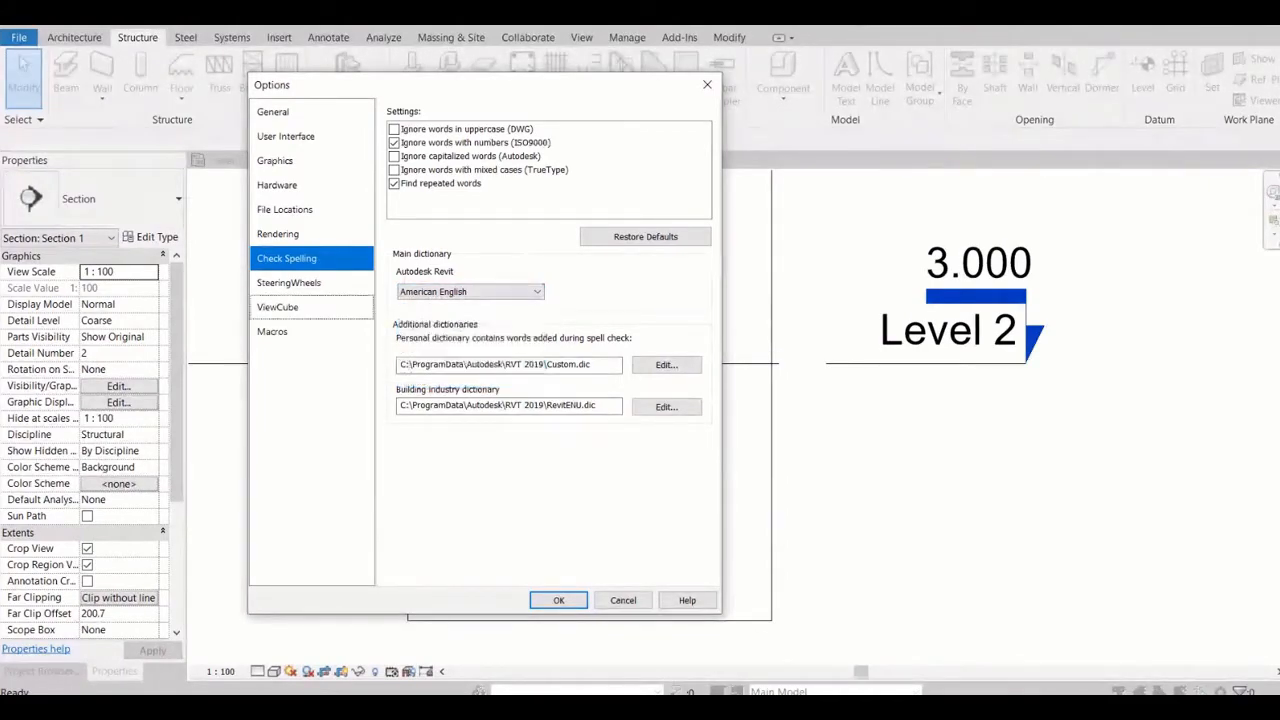
Review the SteeringWheels, ViewCube and Macros options, including where the ViewCube is shown, and close the options without saving
left_click(288, 282)
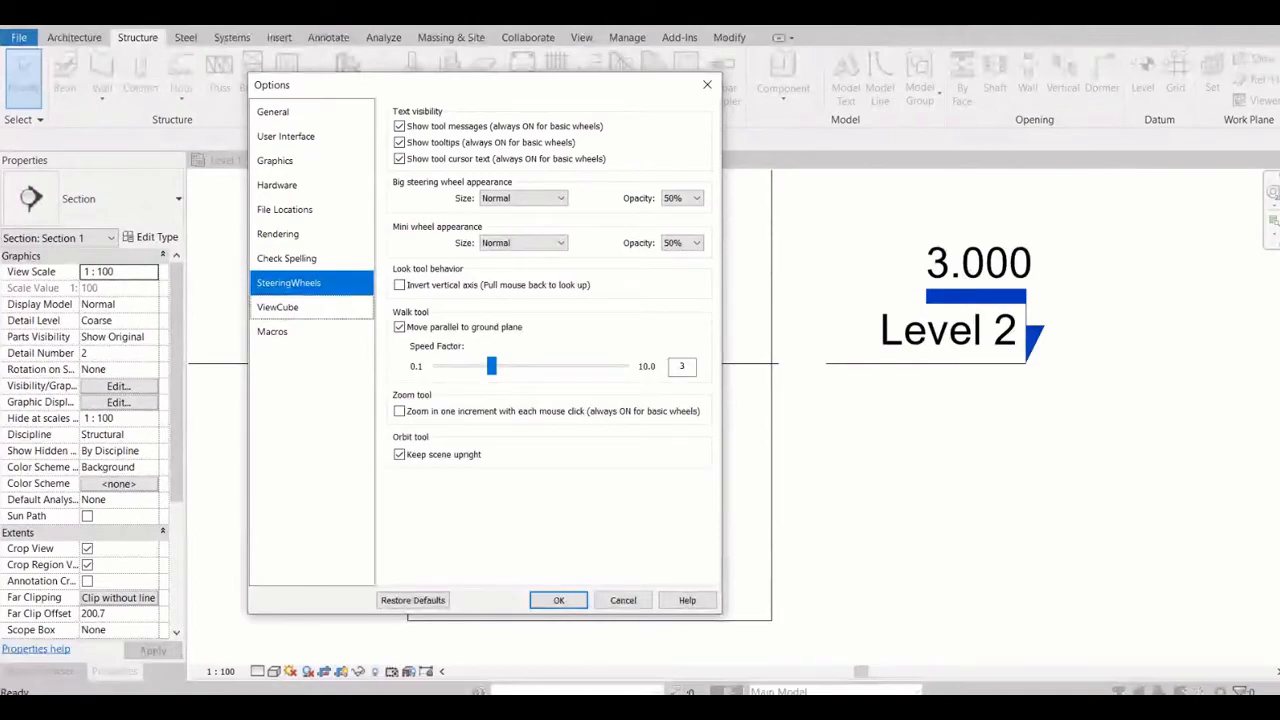
left_click(300, 307)
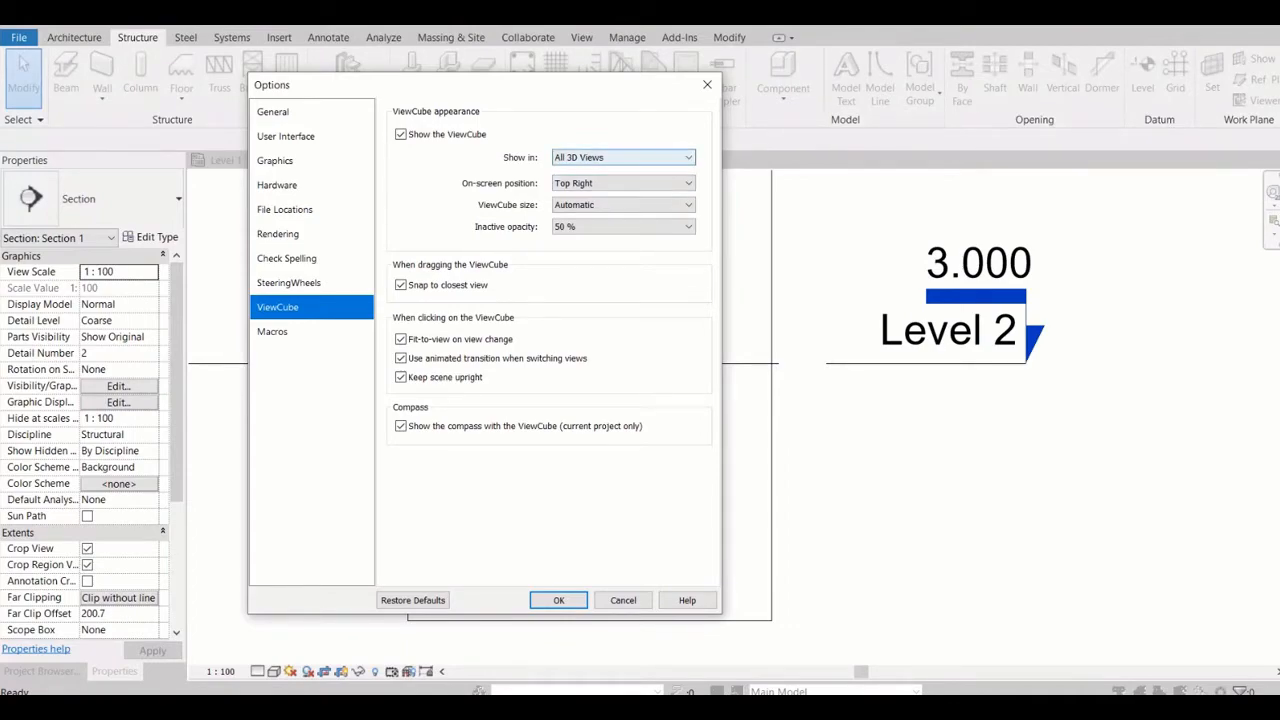
left_click(630, 158)
left_click(630, 158)
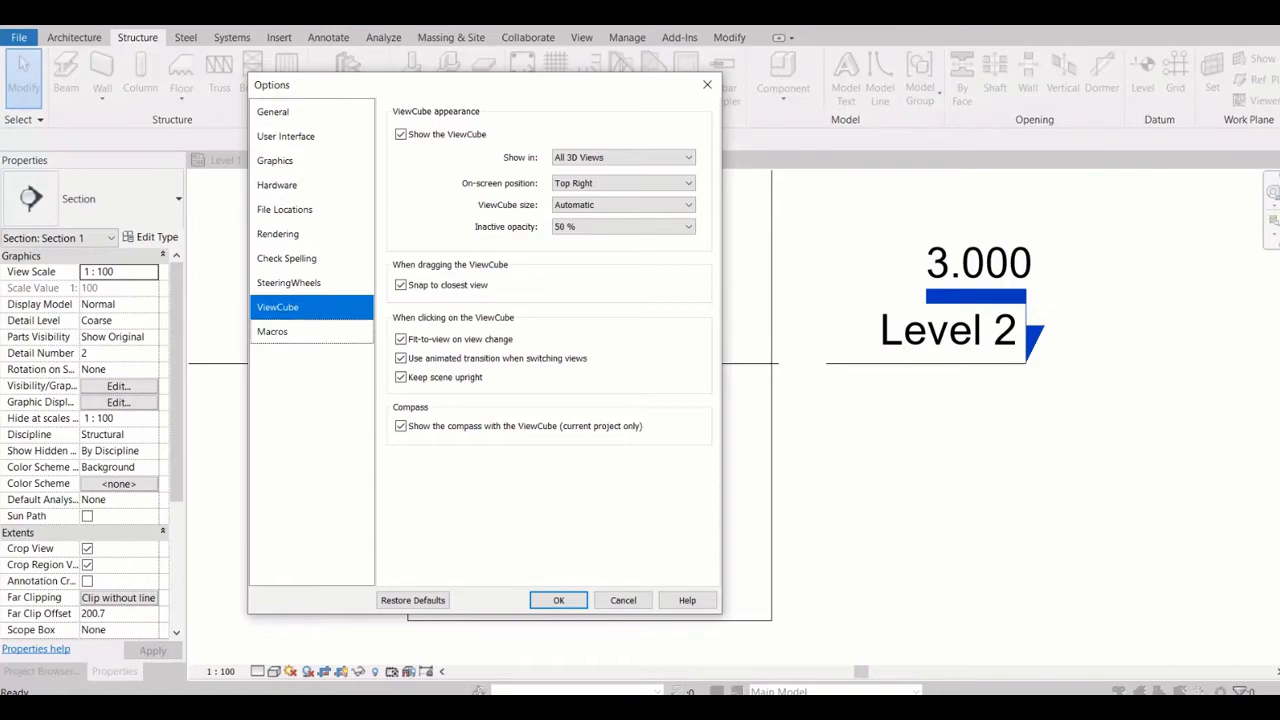
left_click(311, 332)
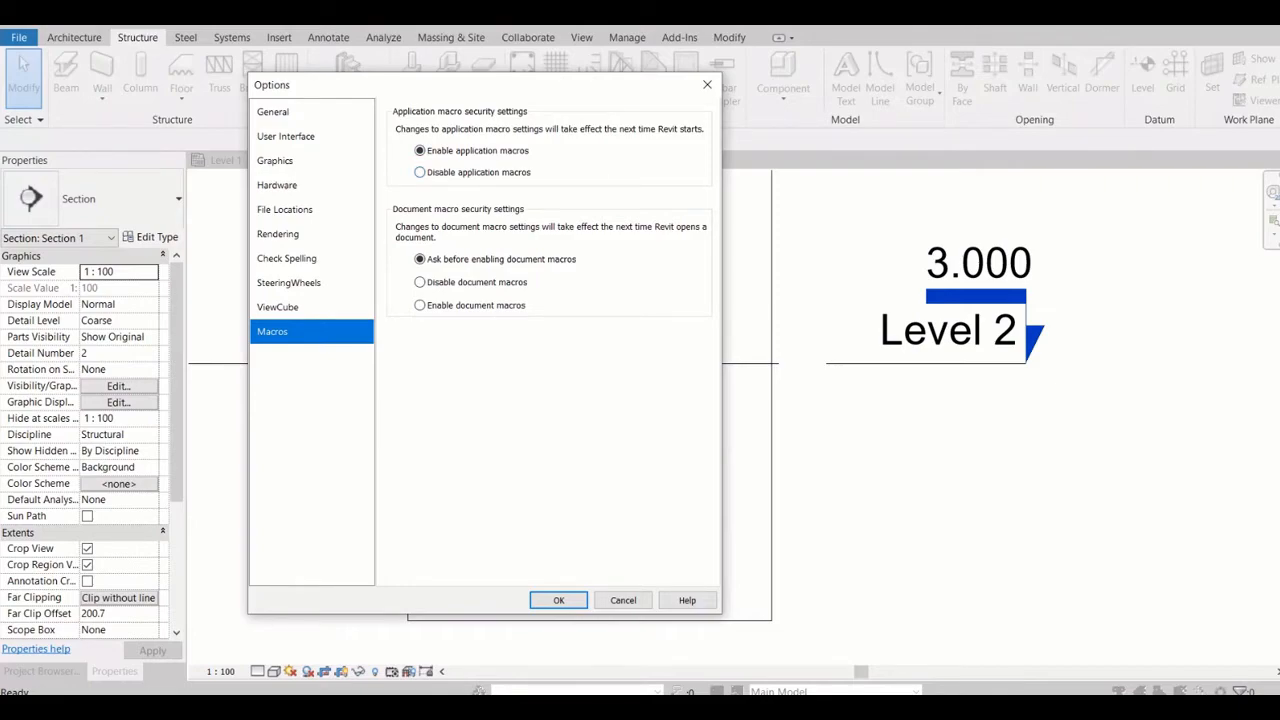
key("Escape")
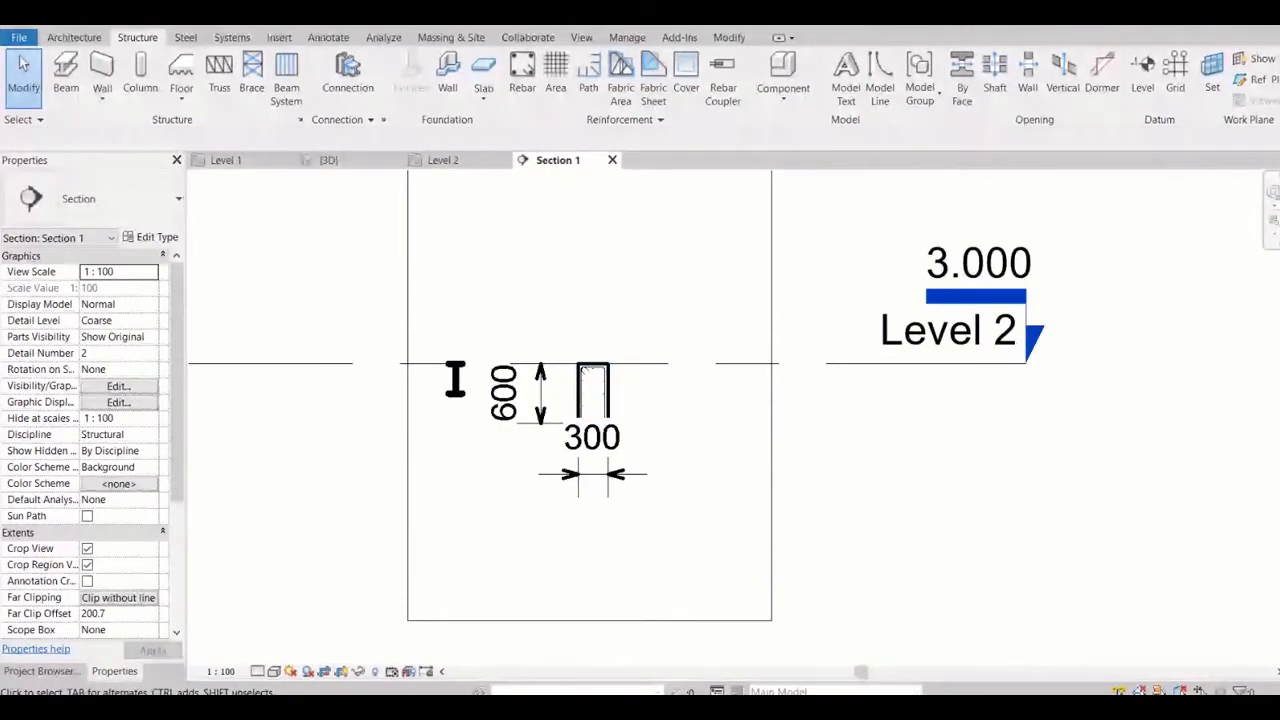
Delete all the beams, the column and the wall in the 3D view, and display the structural tools
left_click(330, 160)
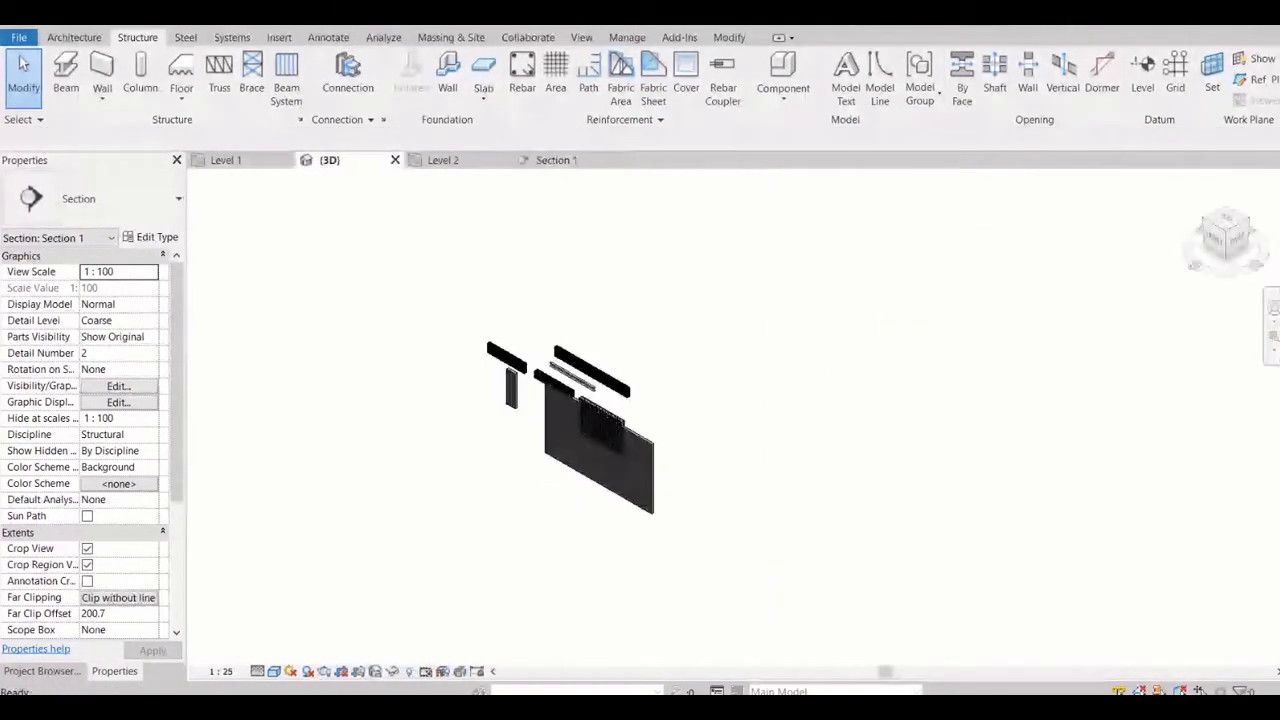
left_click(74, 37)
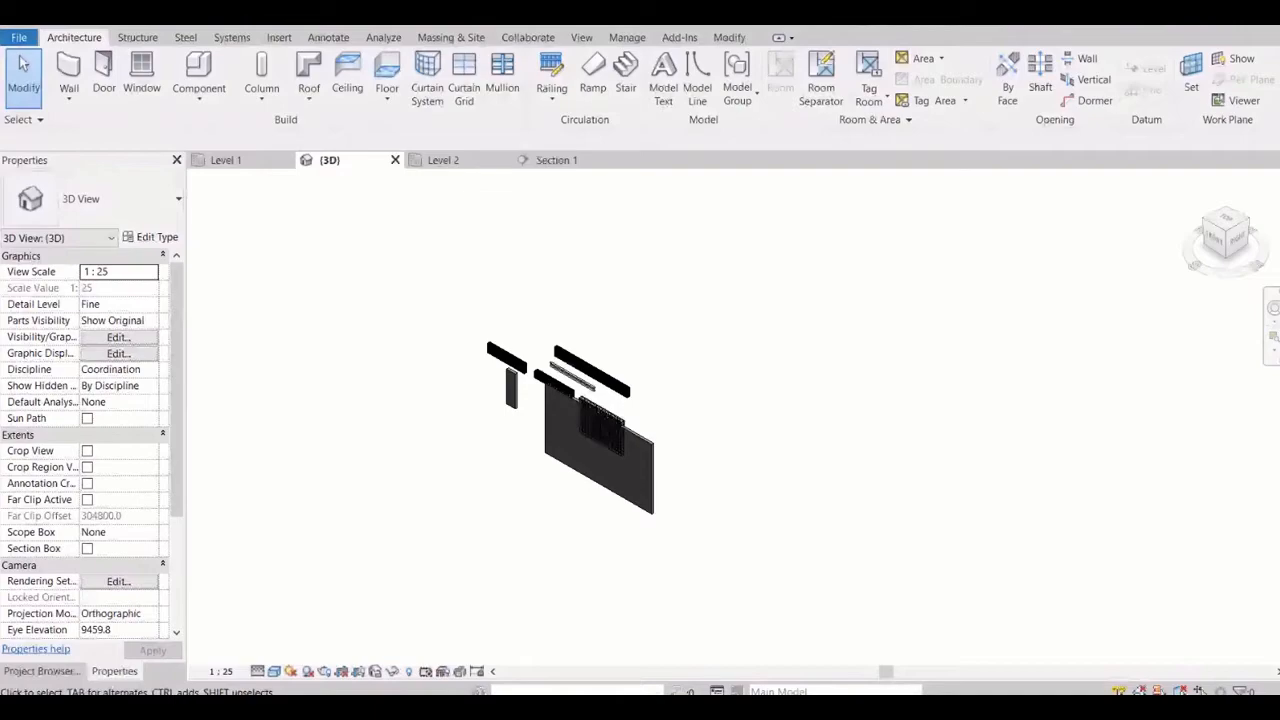
left_click_drag(371, 267, 754, 580)
key("Delete")
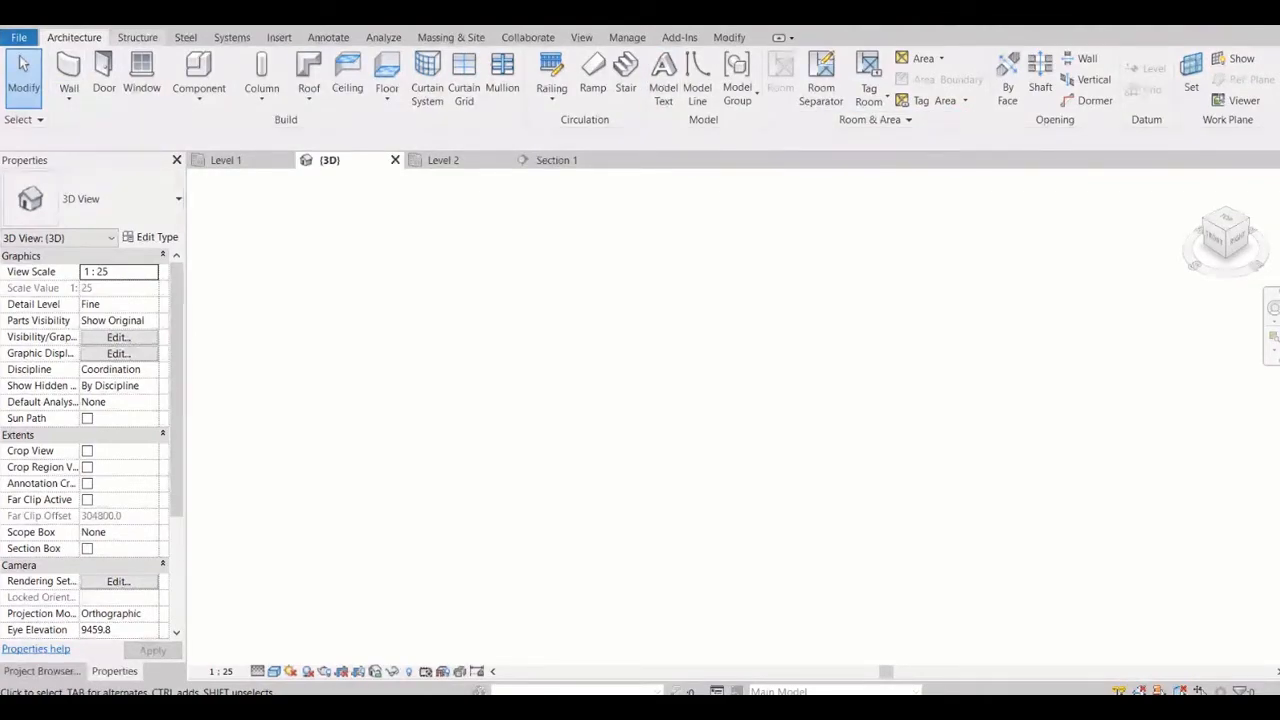
left_click(137, 38)
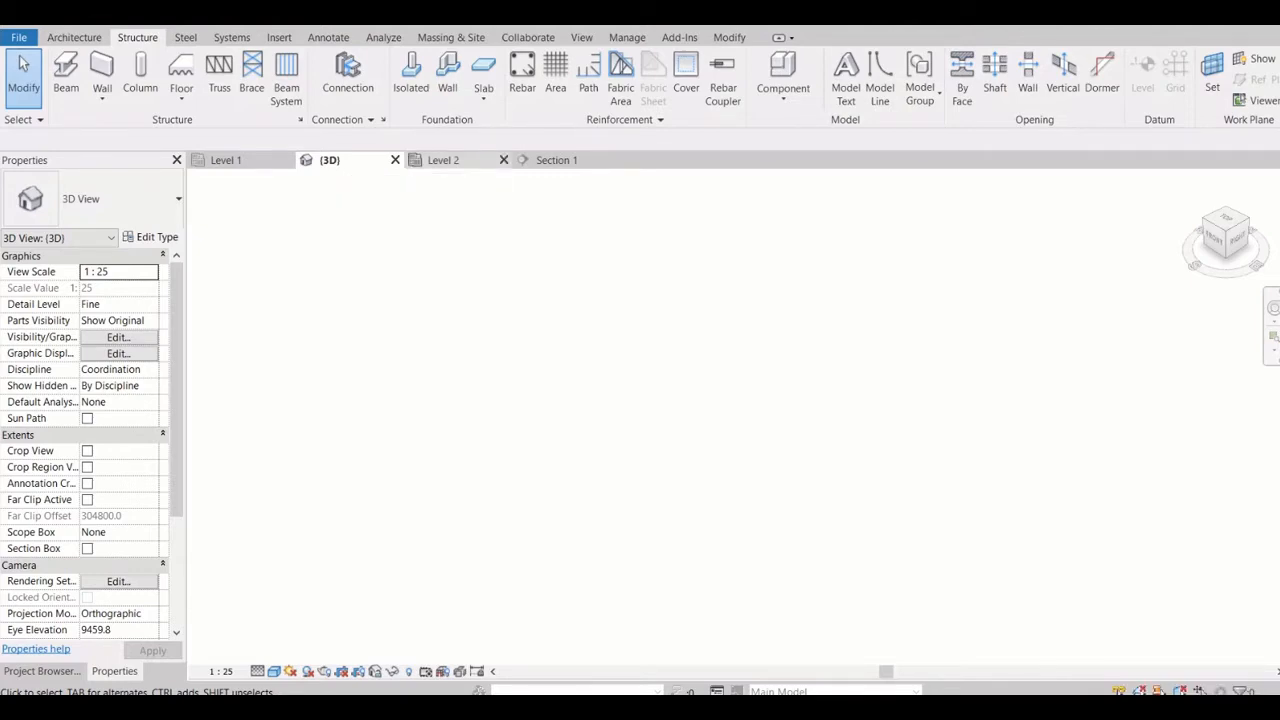
Close the Section 1 view and turn off Crop View and Crop Region Visible for the Level 1 structural plan
left_click(613, 160)
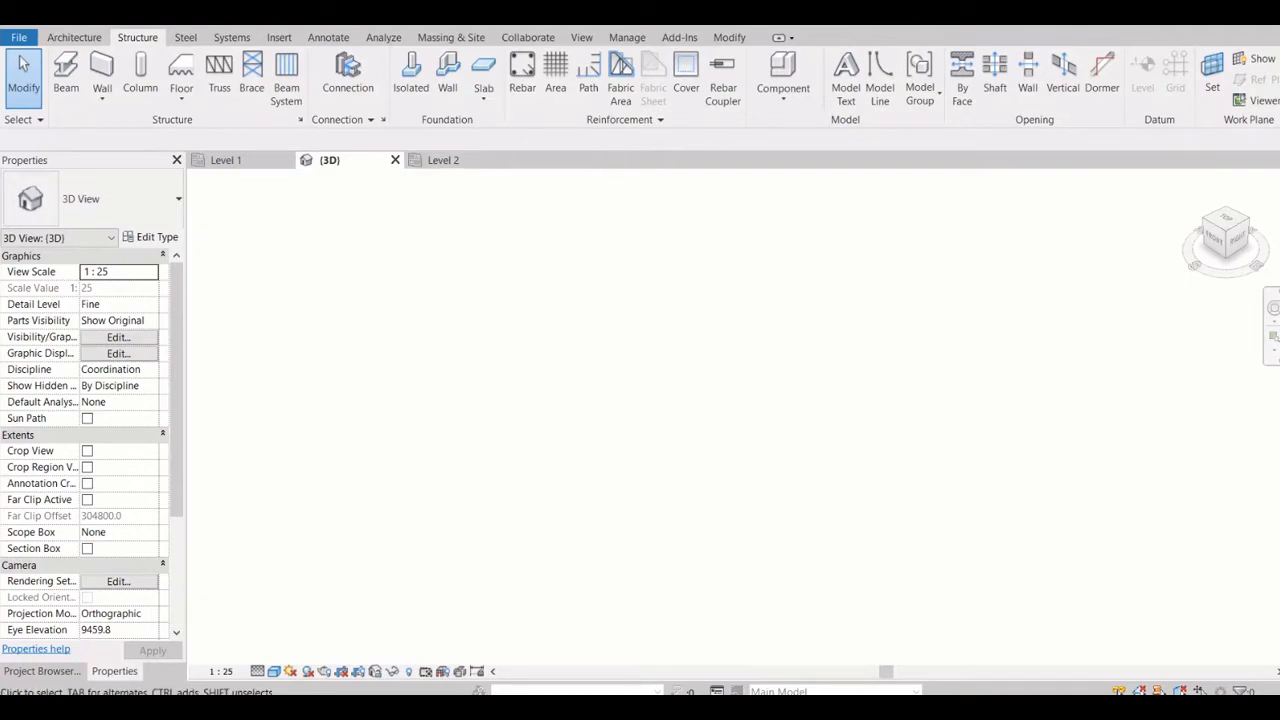
left_click(227, 160)
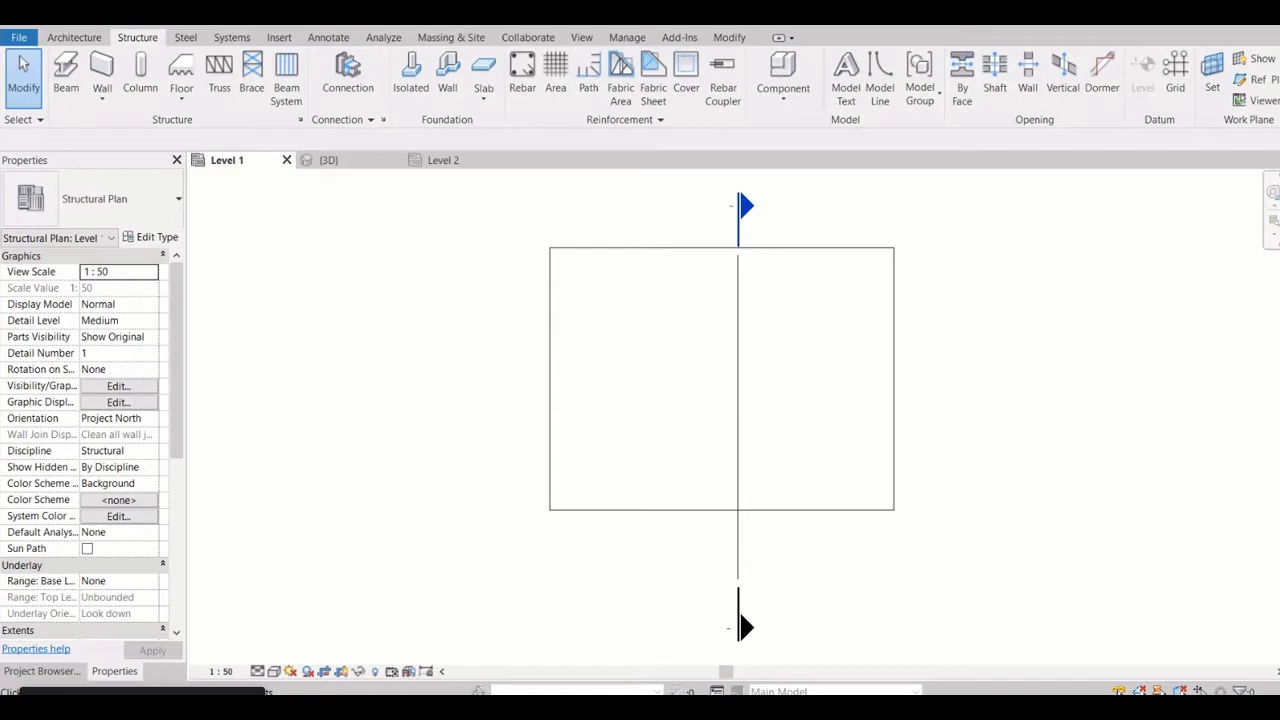
scroll(775, 291, "down", 2)
left_click(776, 266)
key("Escape")
scroll(663, 378, "down", 3)
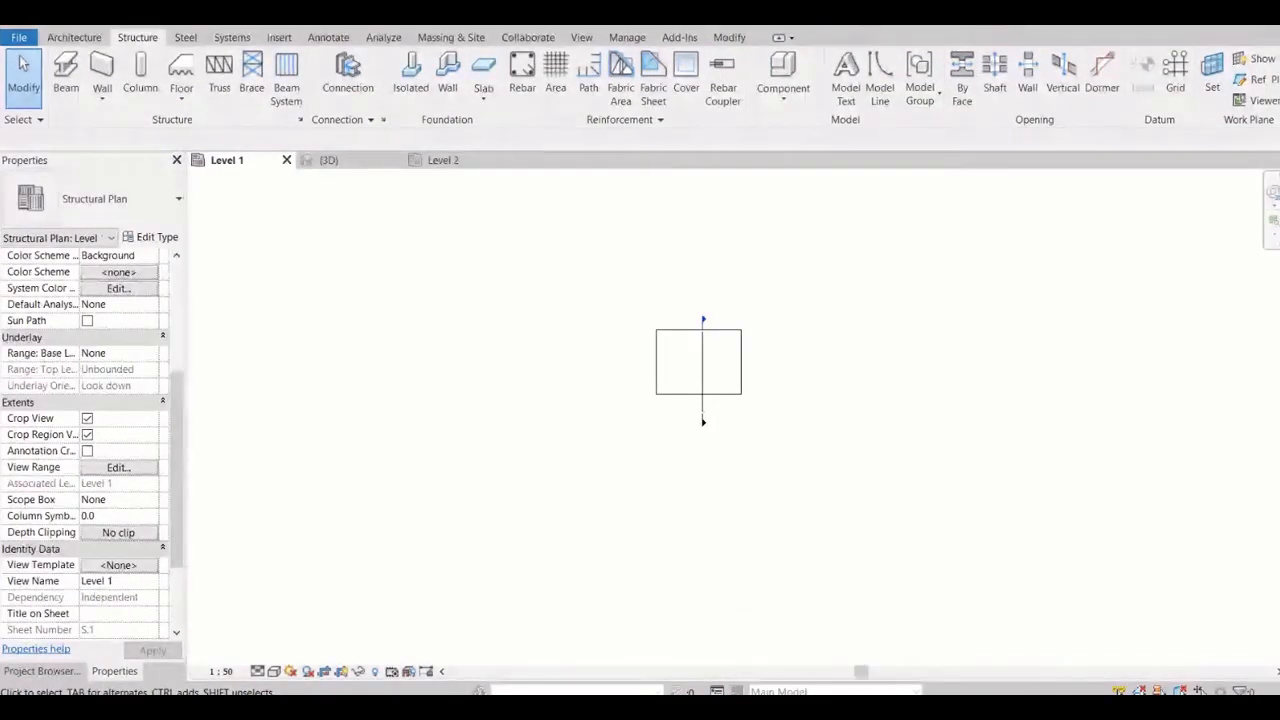
left_click(87, 418)
left_click(87, 435)
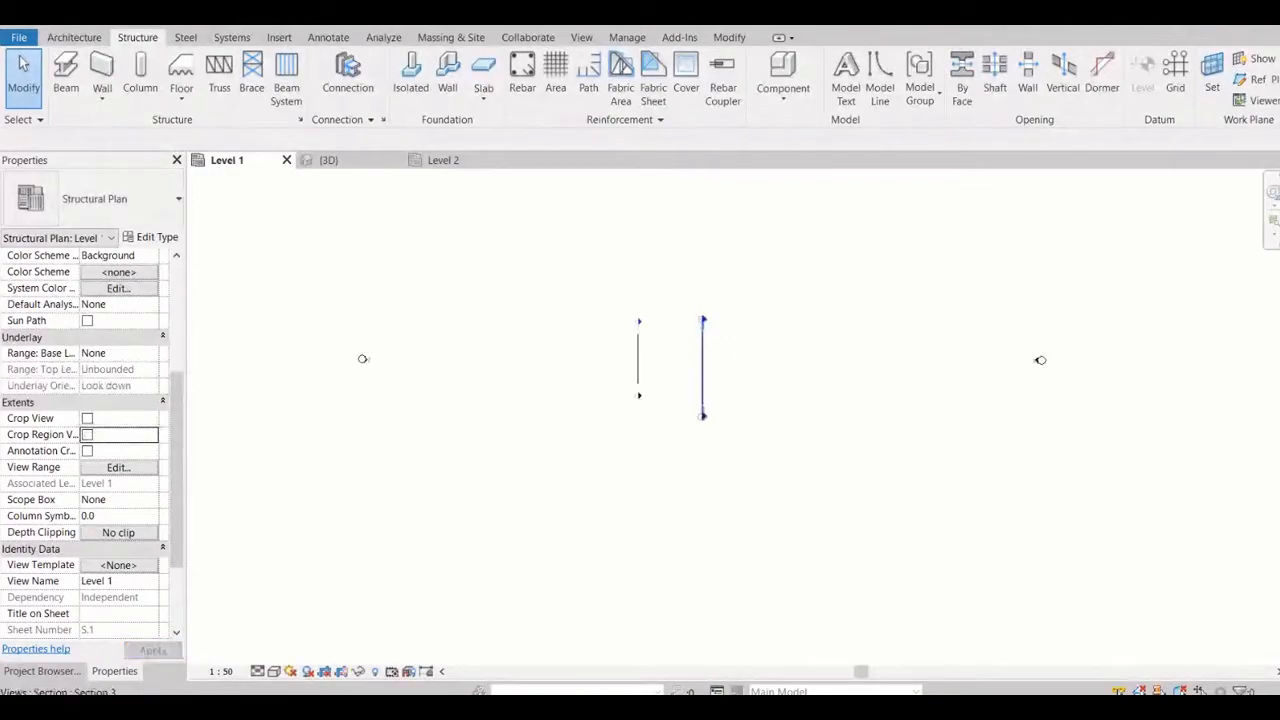
Delete both section markers from the Level 1 plan together with their section views
left_click(703, 362)
left_click_drag(543, 264, 833, 537)
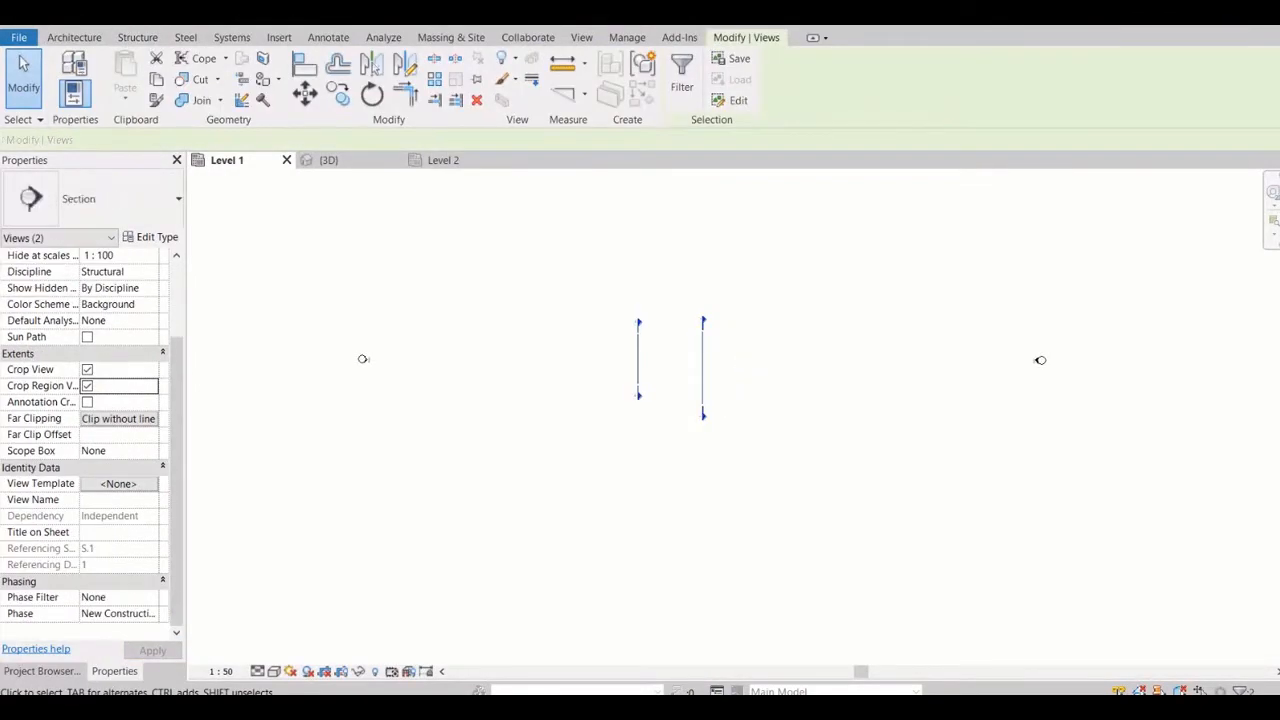
key("Delete")
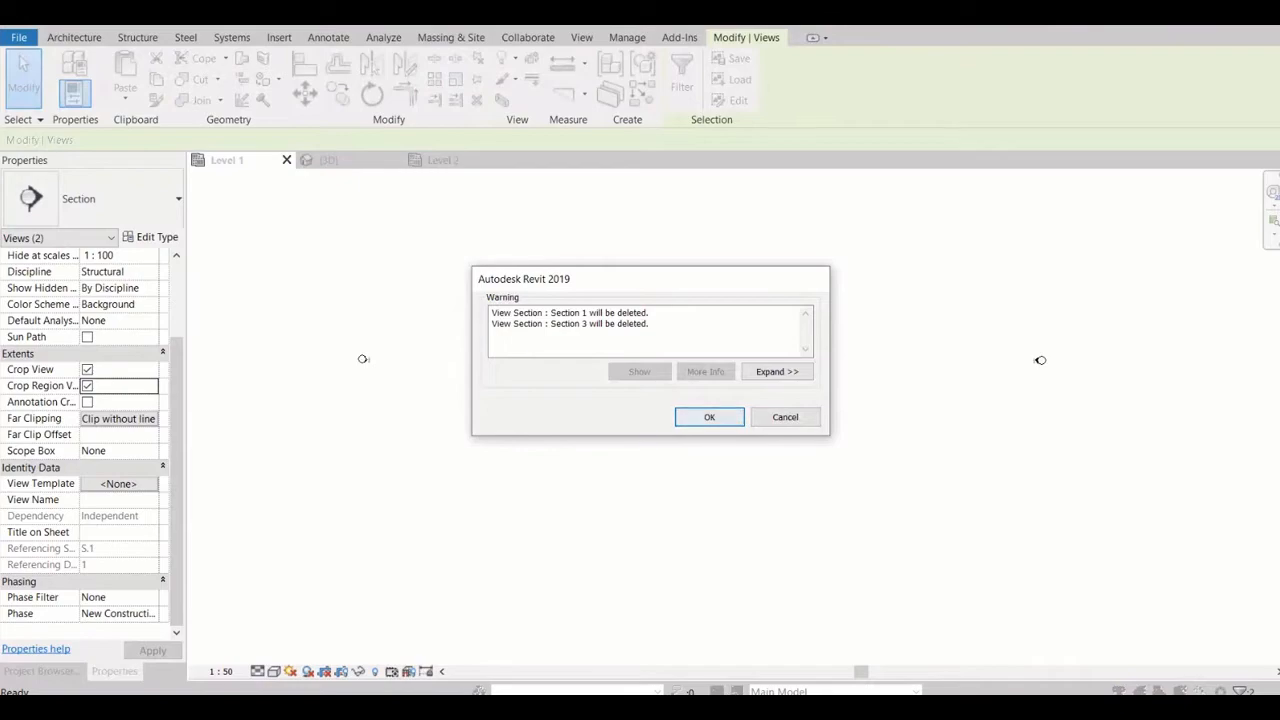
left_click(706, 417)
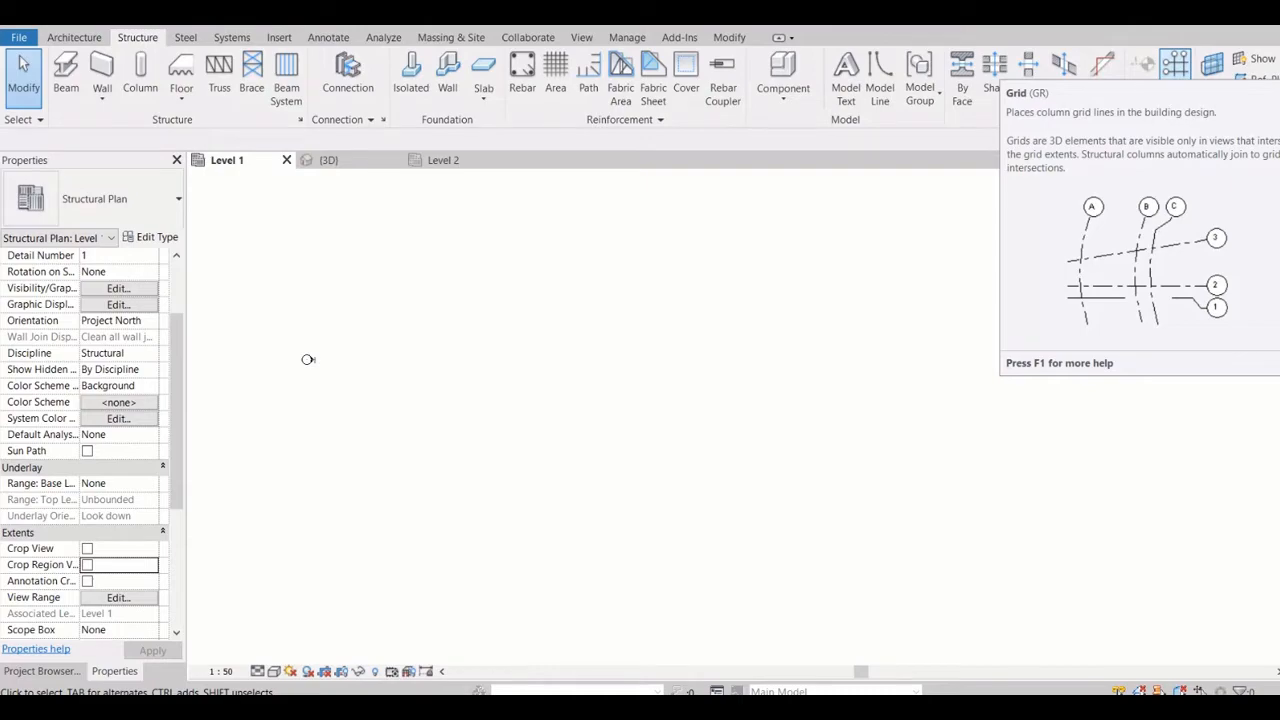
Draw a horizontal grid line of type 6.5mm Bubble above the west and east elevation markers
left_click(1175, 64)
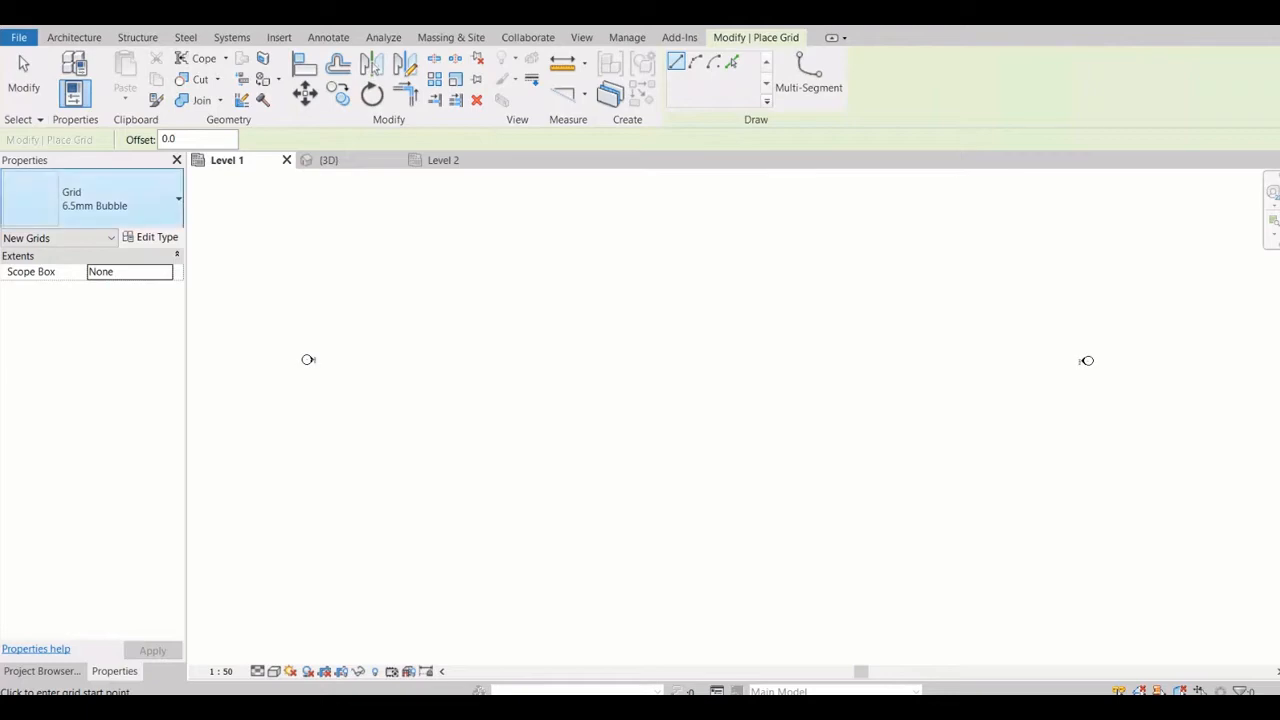
left_click(95, 200)
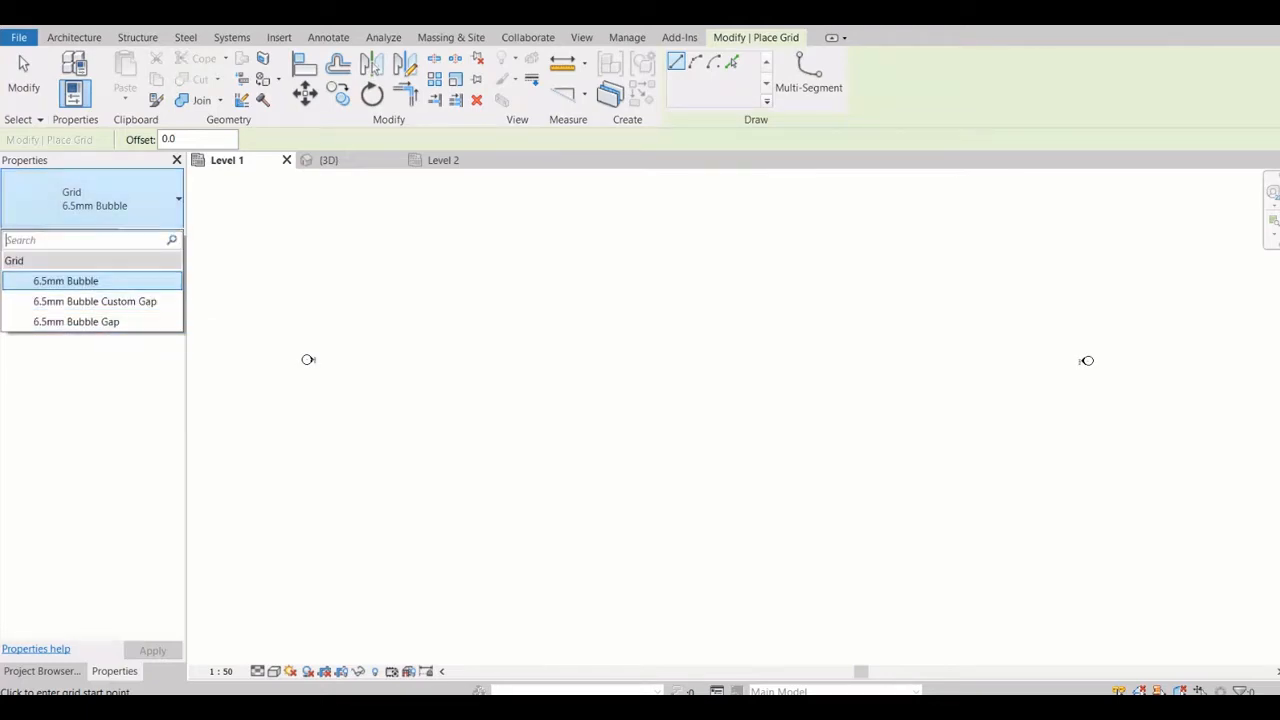
left_click(95, 200)
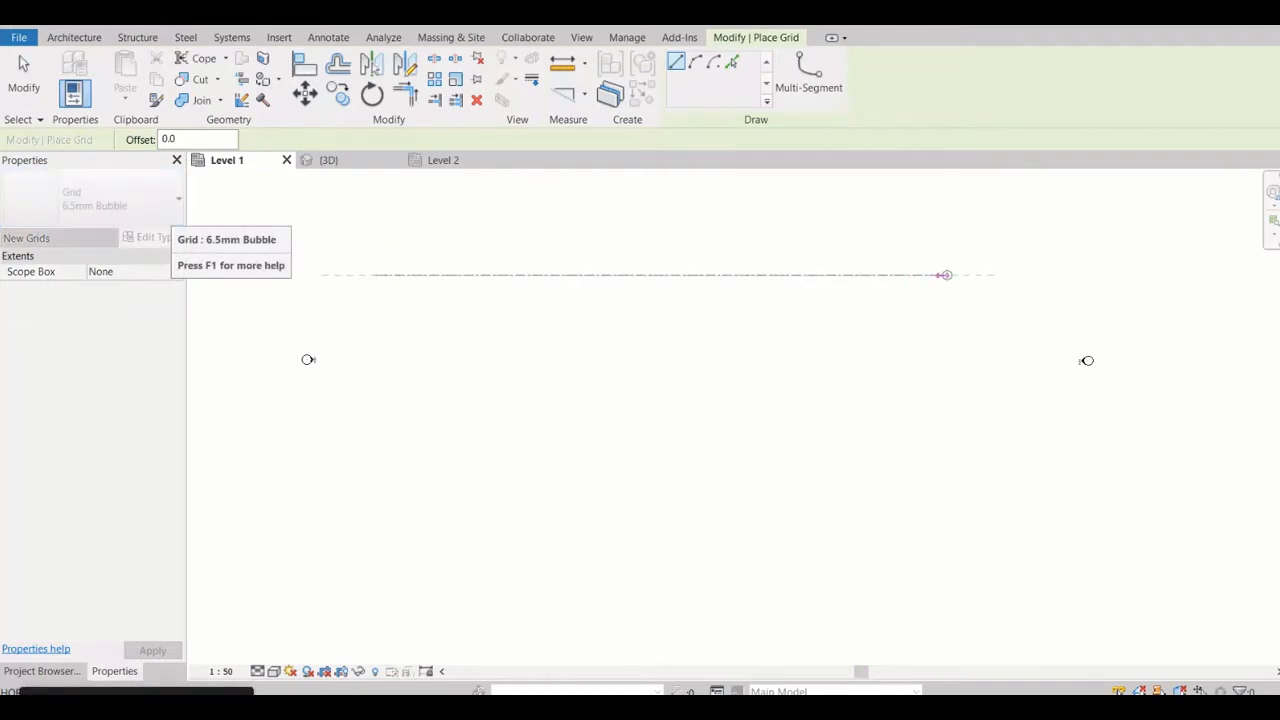
left_click(965, 275)
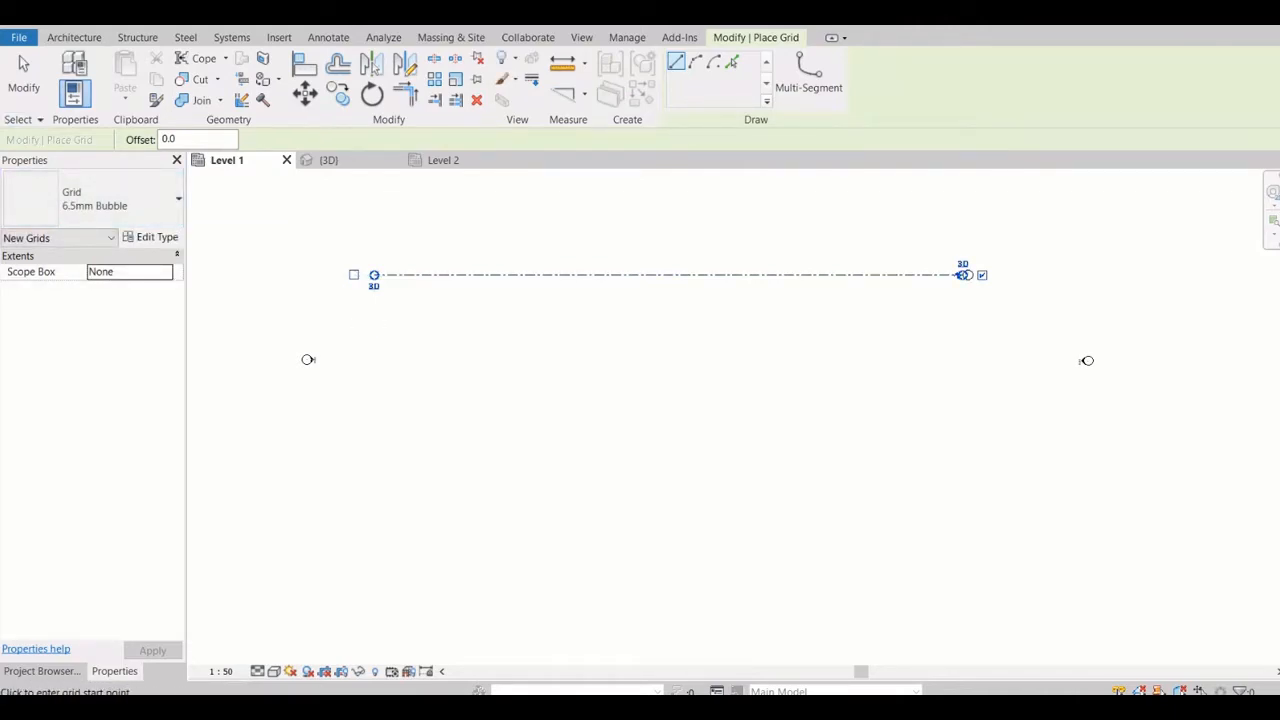
scroll(1087, 360, "up", 5)
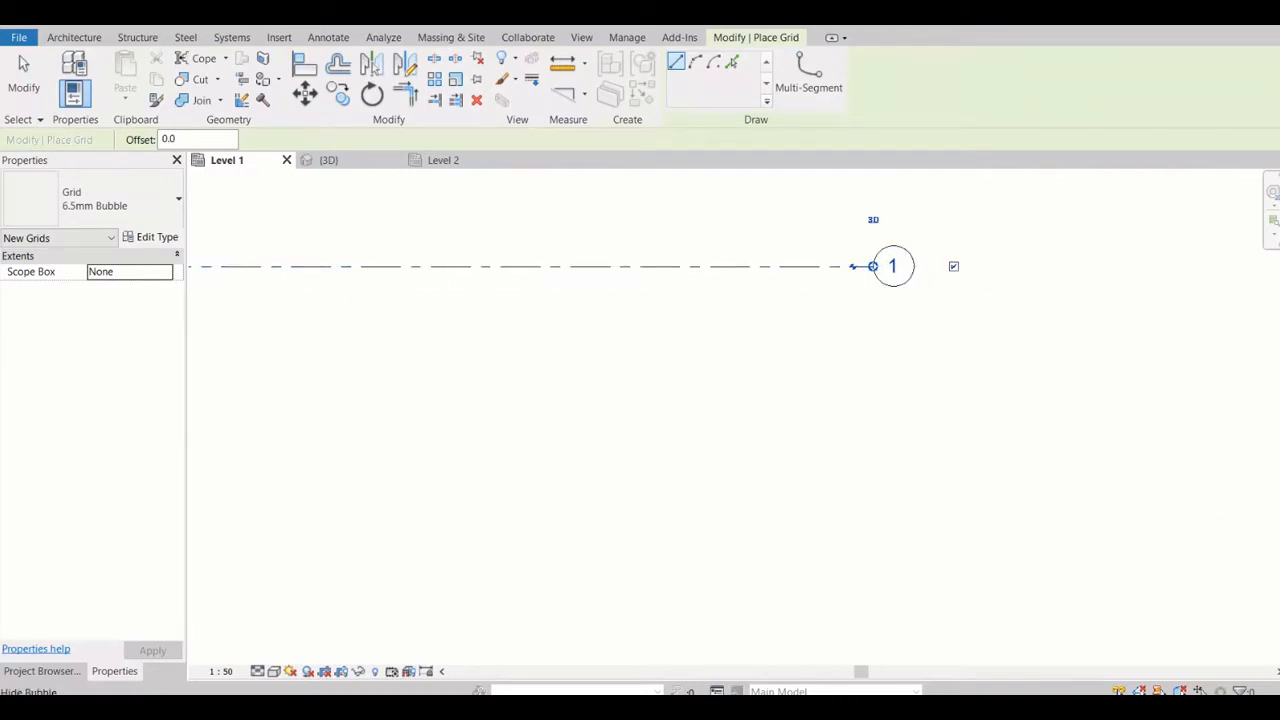
key("Escape")
key("Escape")
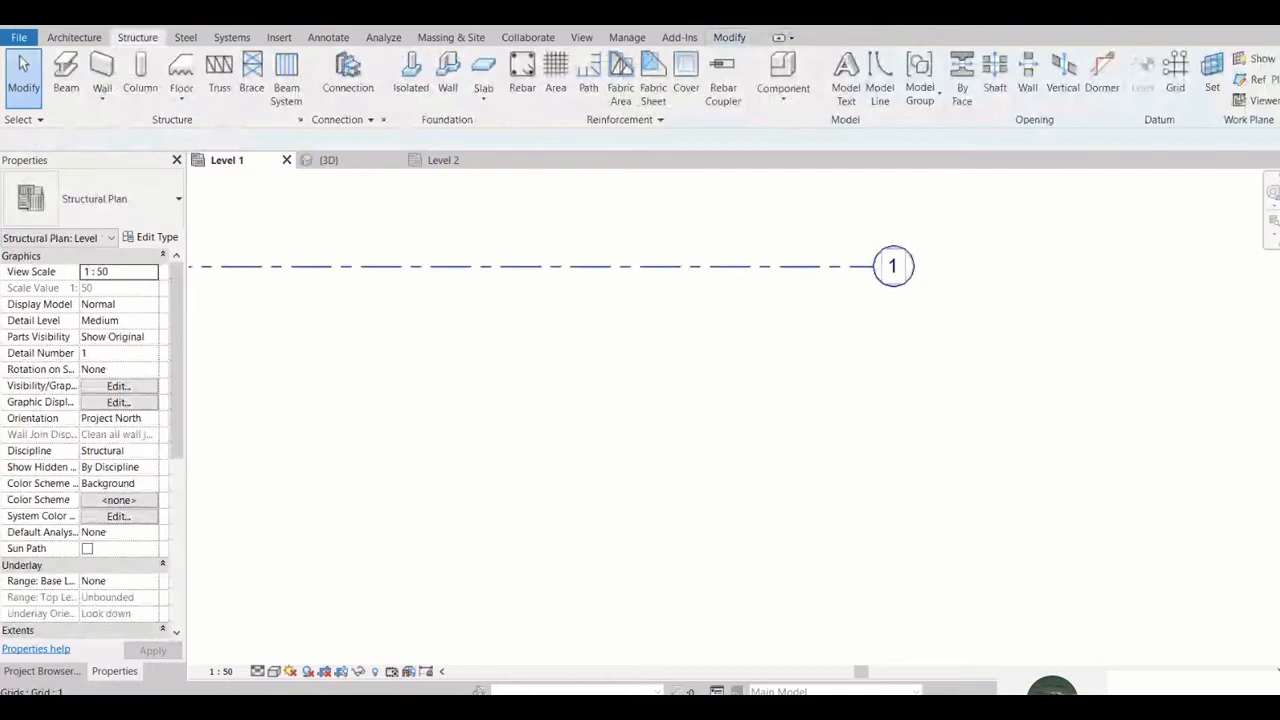
Hide grid 1's bubble at its east end and show the bubble at its west end instead
left_click(860, 266)
left_click(953, 266)
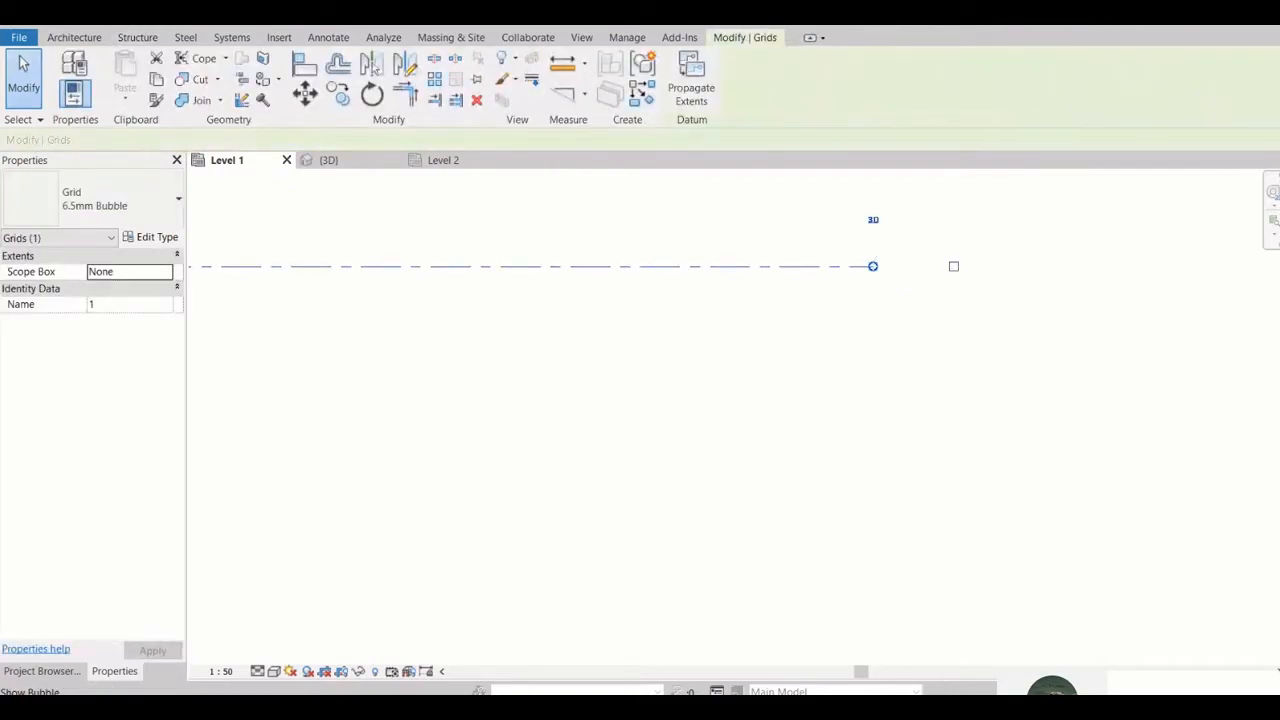
left_click(953, 266)
left_click(953, 266)
scroll(1026, 300, "down", 6)
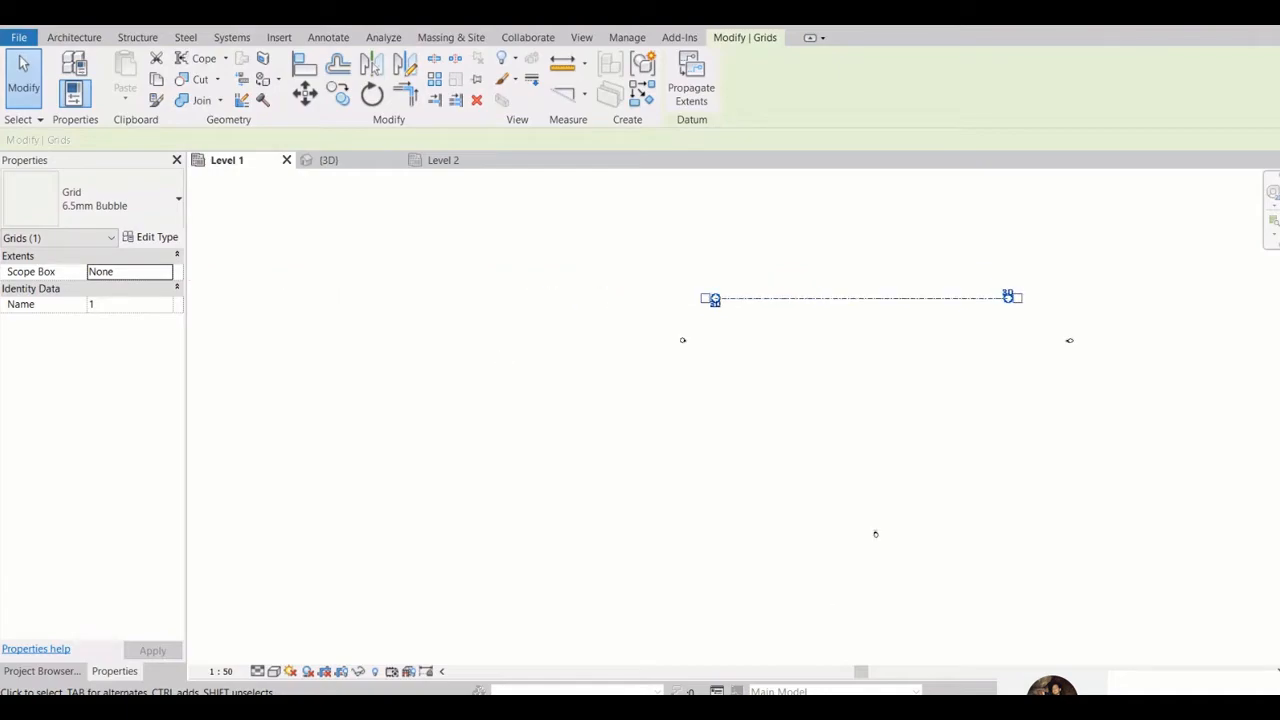
scroll(620, 377, "up", 4)
left_click(660, 273)
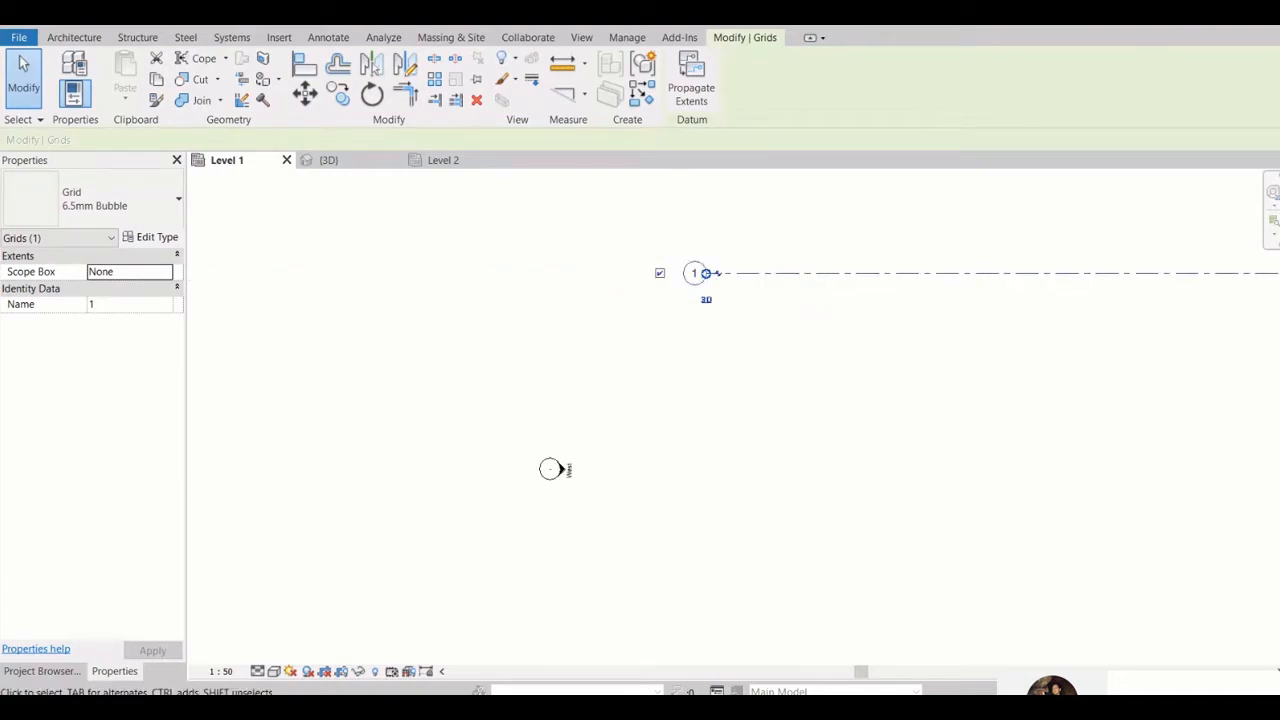
left_click(551, 469)
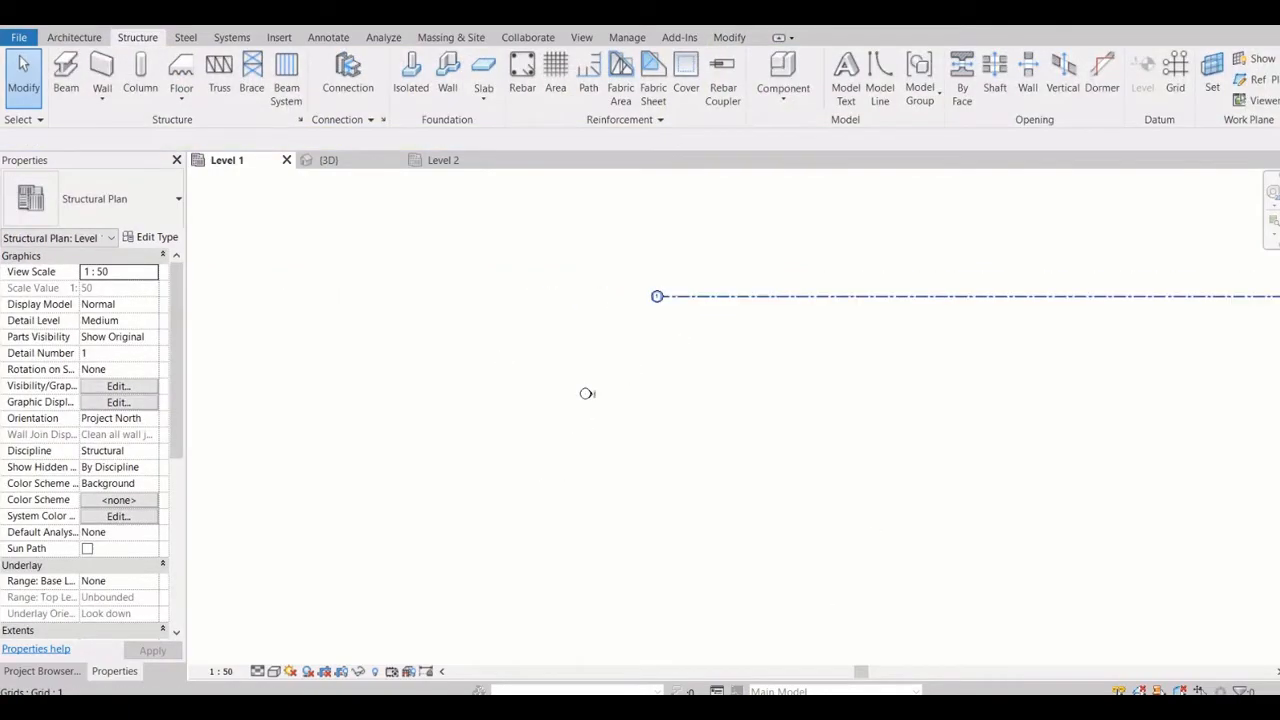
Copy grid line 1 downward by 3000 mm
scroll(560, 304, "down", 4)
scroll(865, 294, "up", 1)
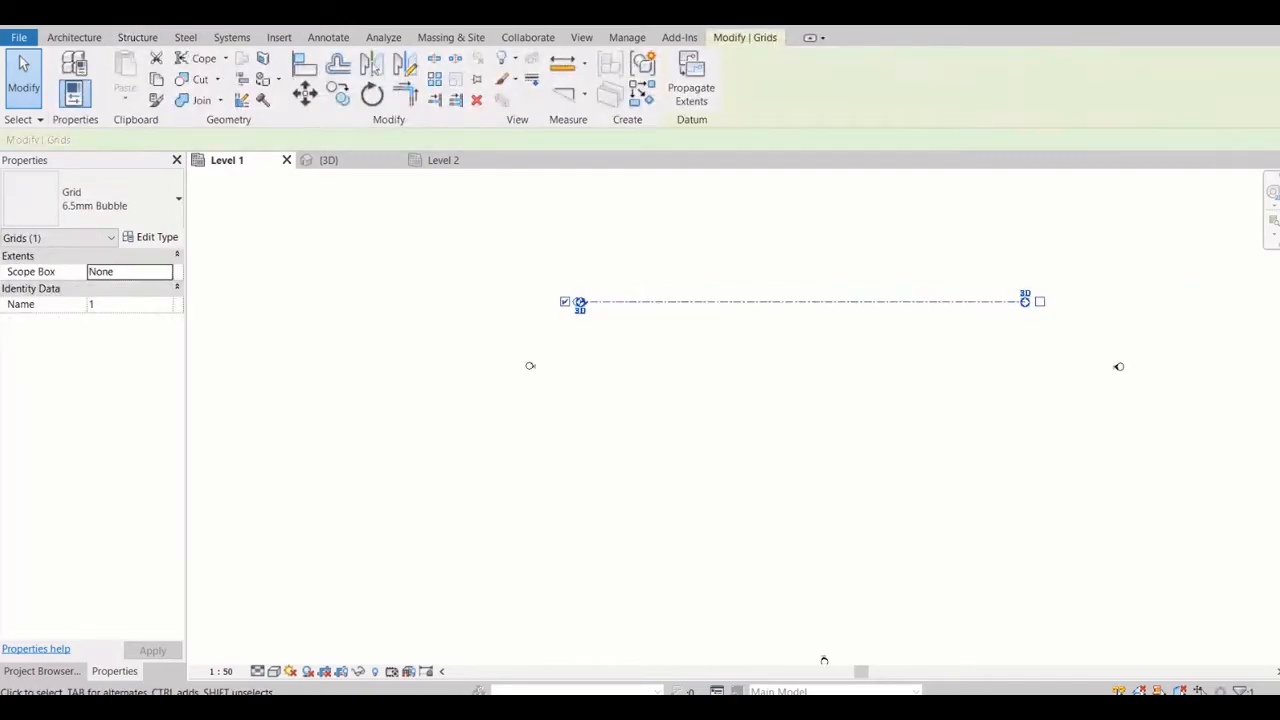
left_click(338, 91)
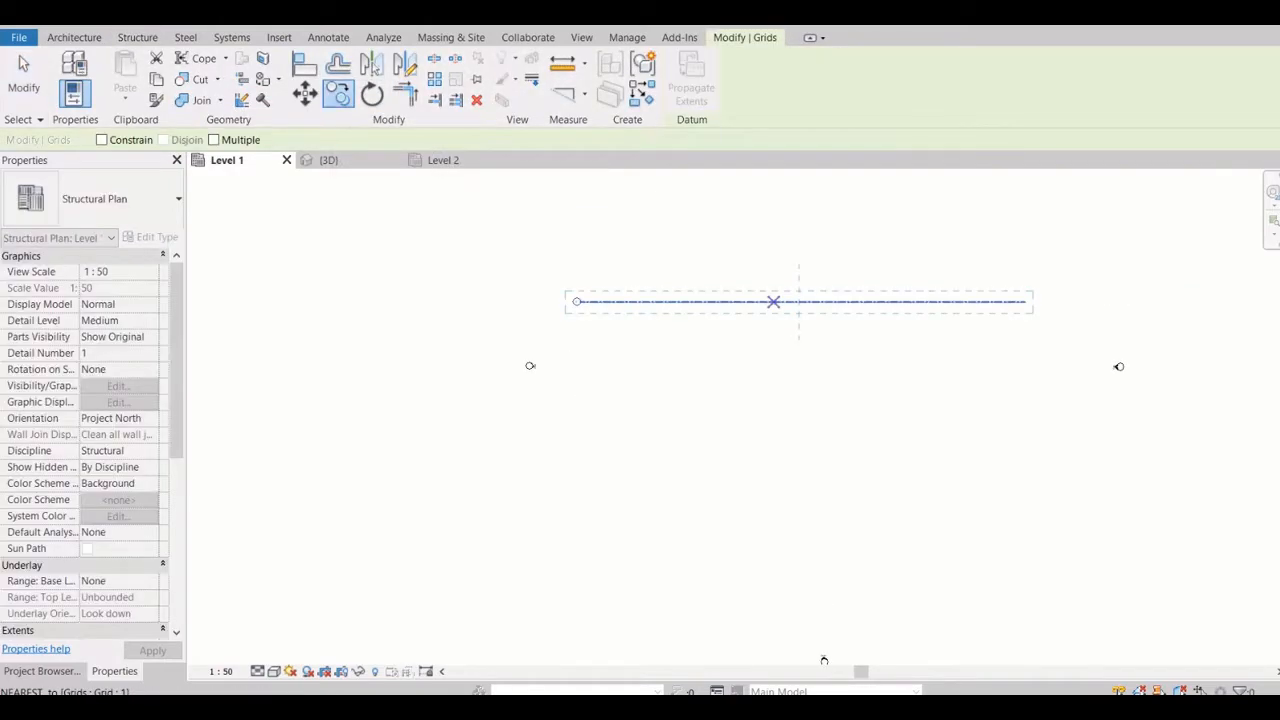
left_click(799, 301)
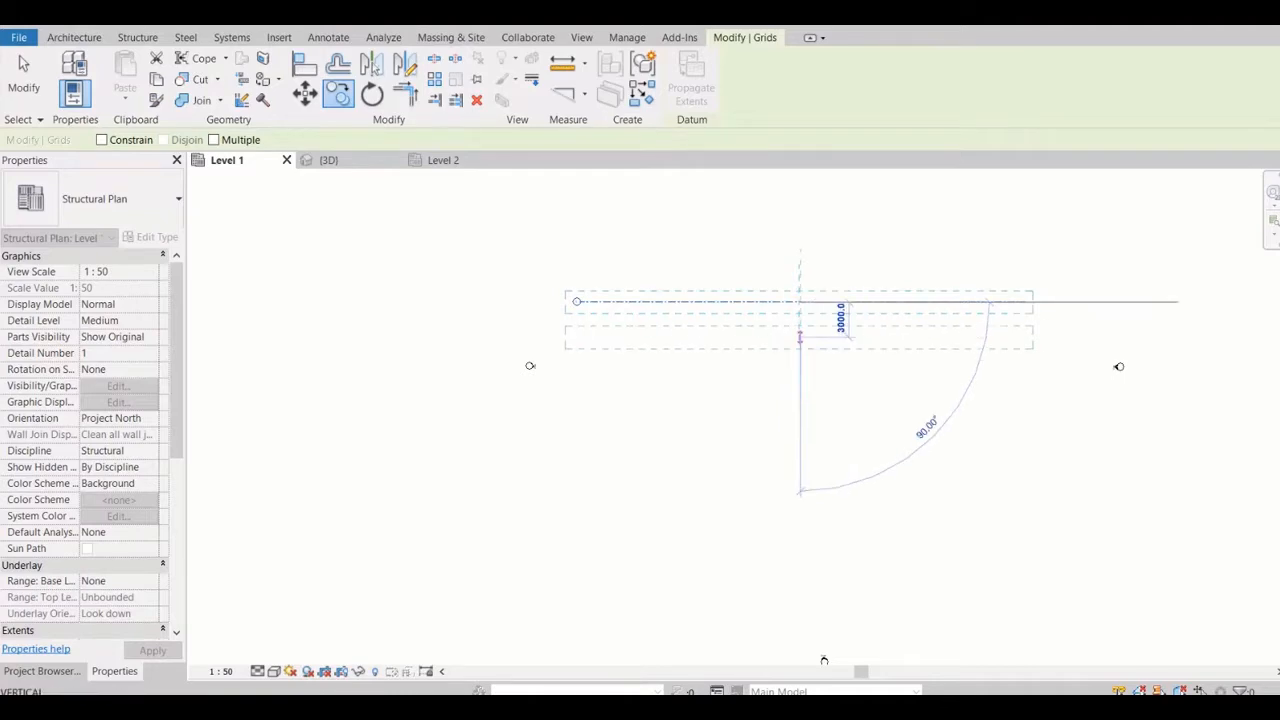
type("3000")
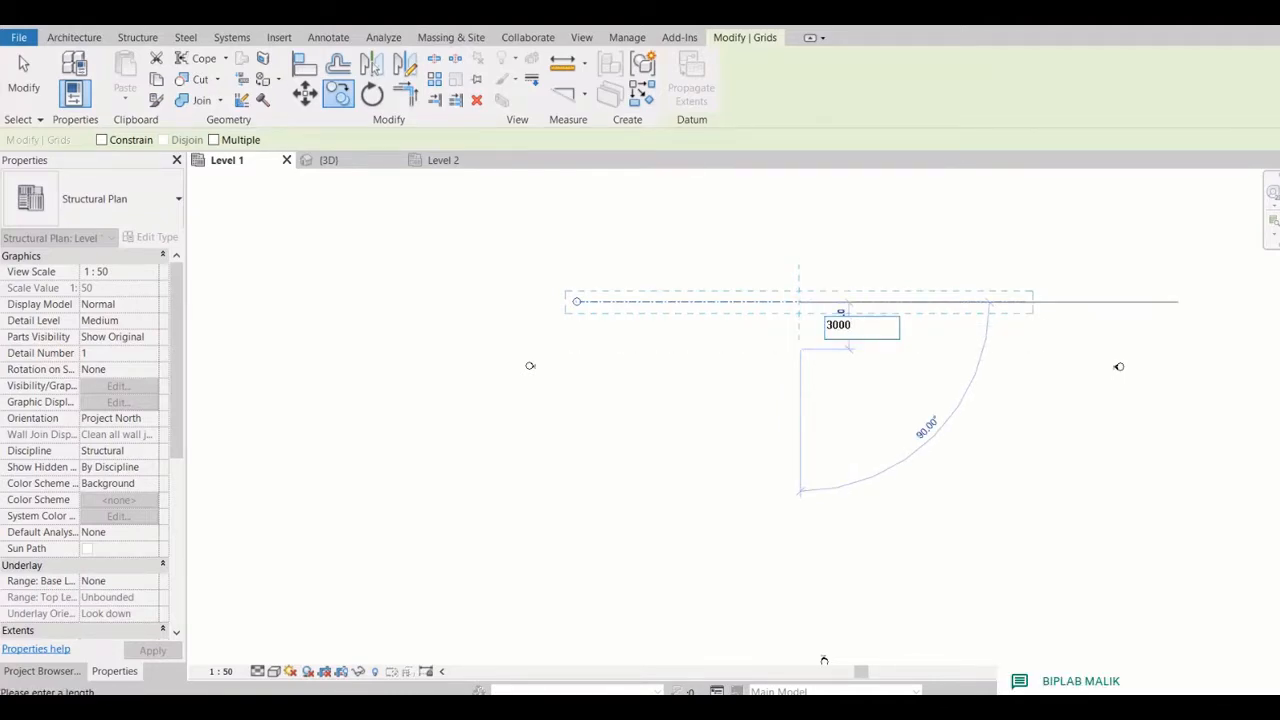
key("Return")
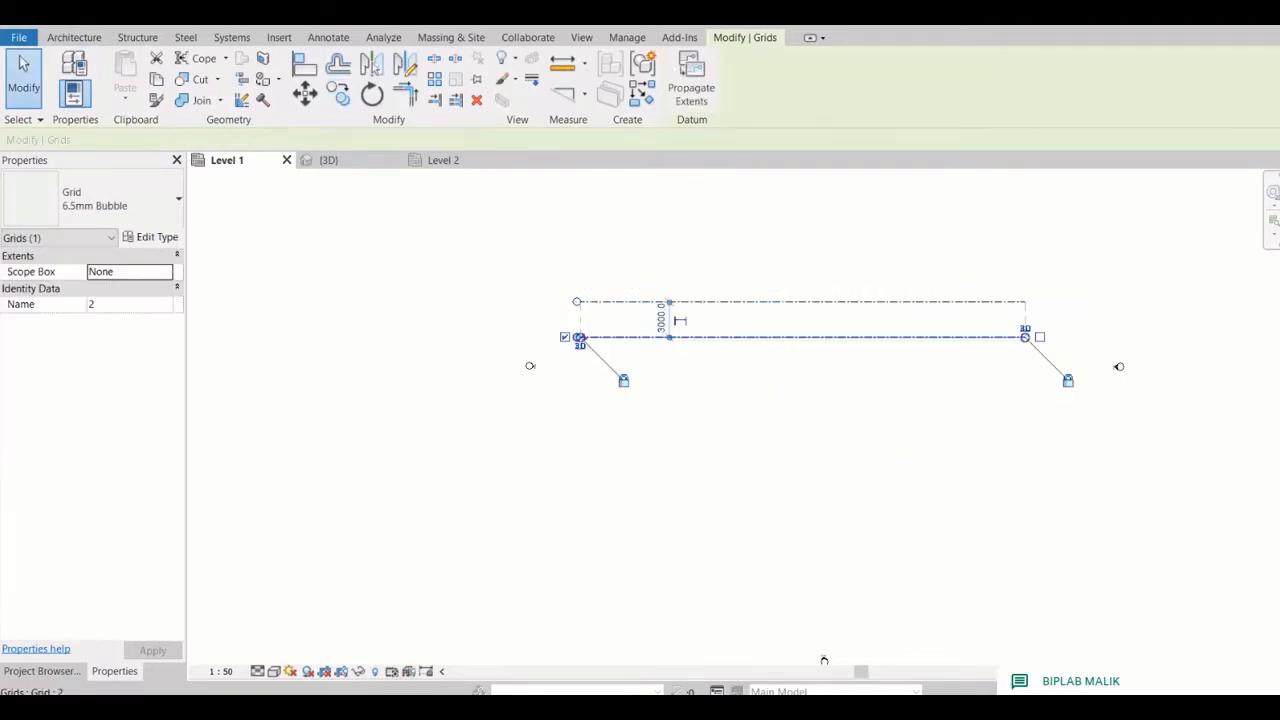
key("Escape")
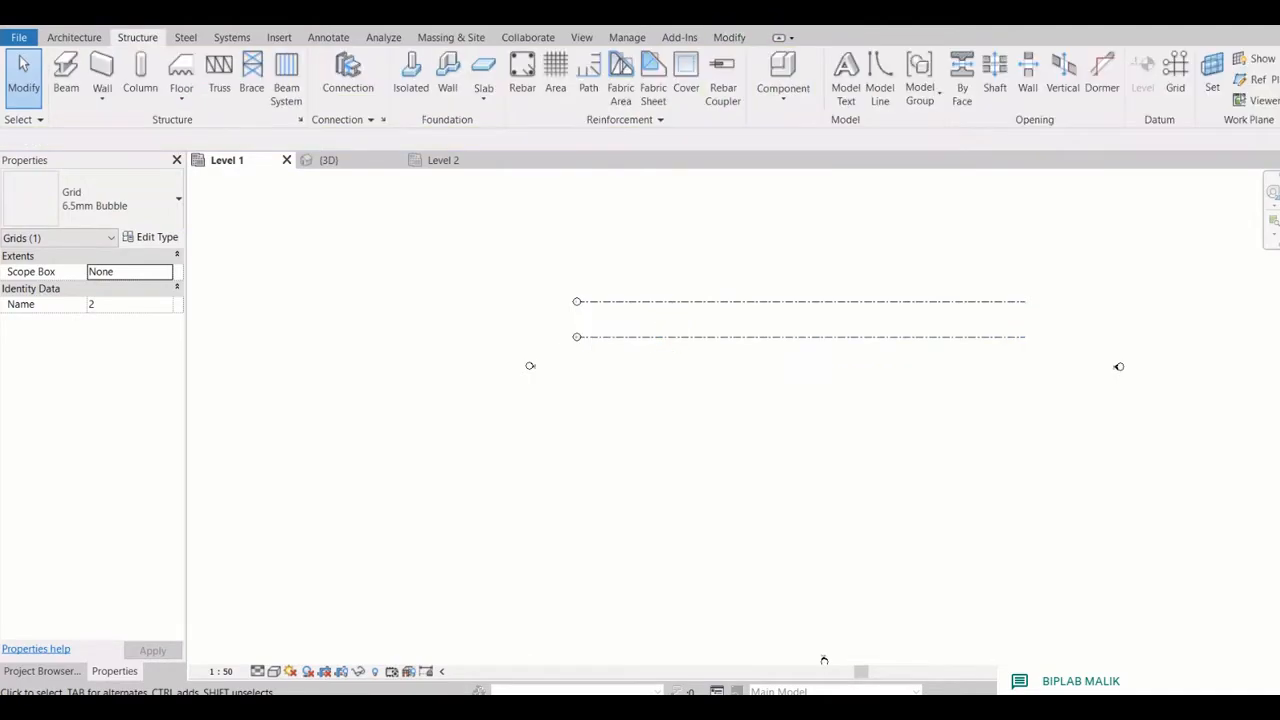
Copy grid line 2 downward by 3000 mm to add a third horizontal grid line
scroll(573, 327, "up", 5)
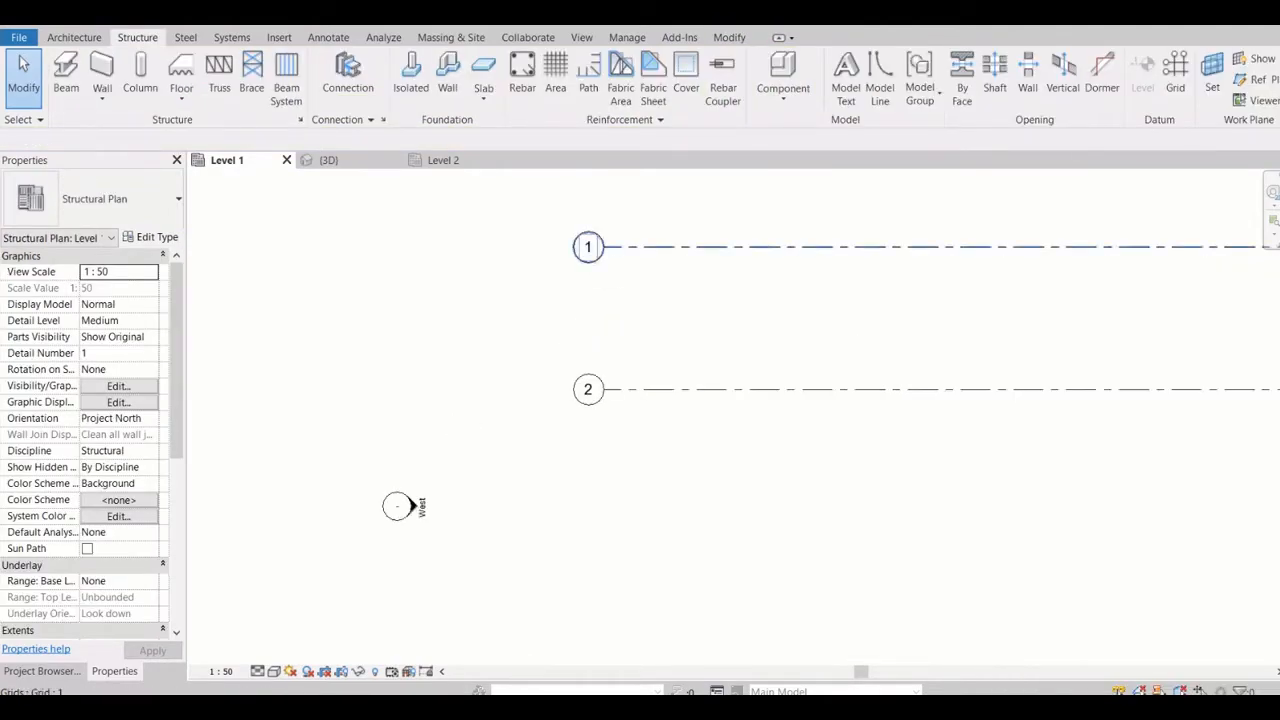
scroll(597, 258, "up", 5)
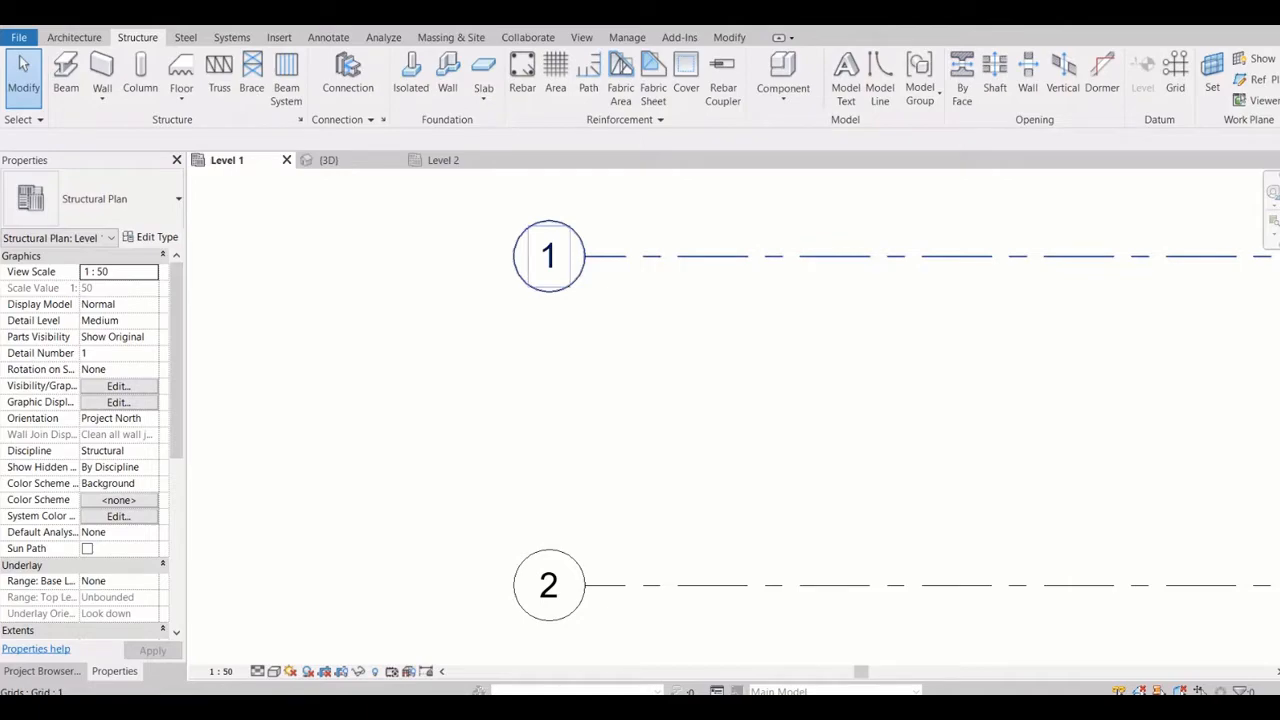
scroll(588, 254, "down", 4)
left_click(592, 398)
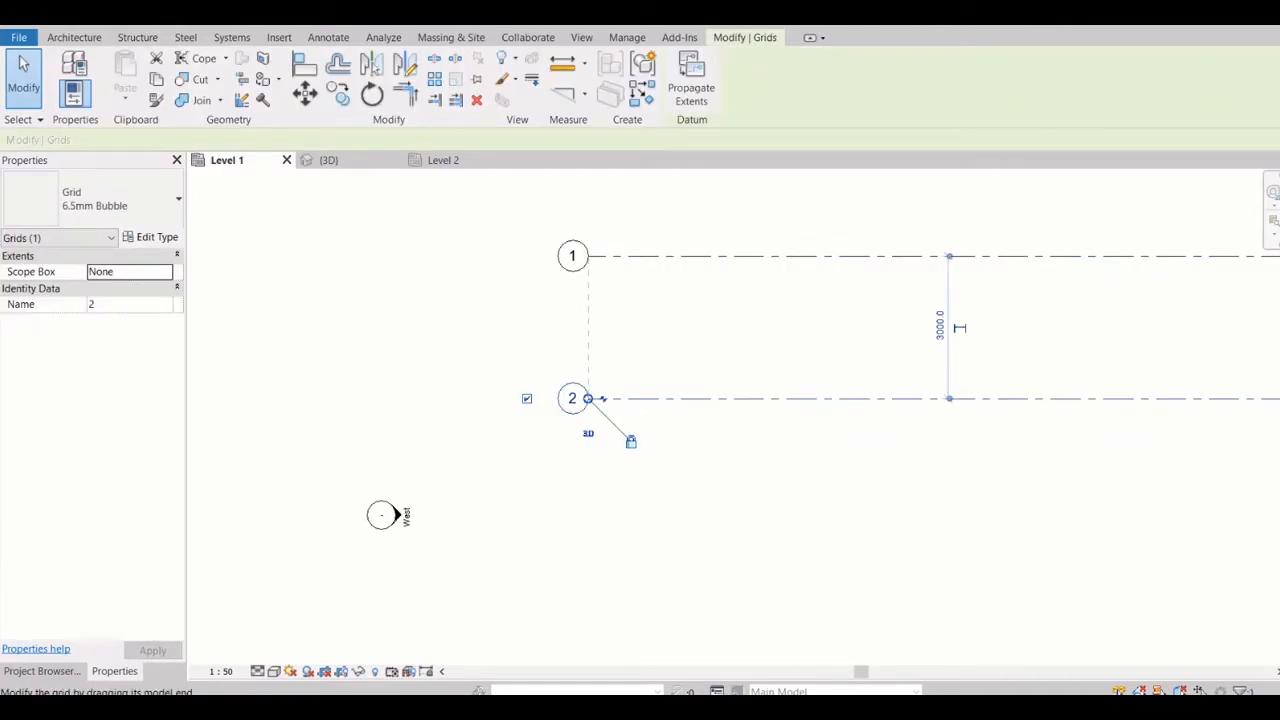
left_click(204, 58)
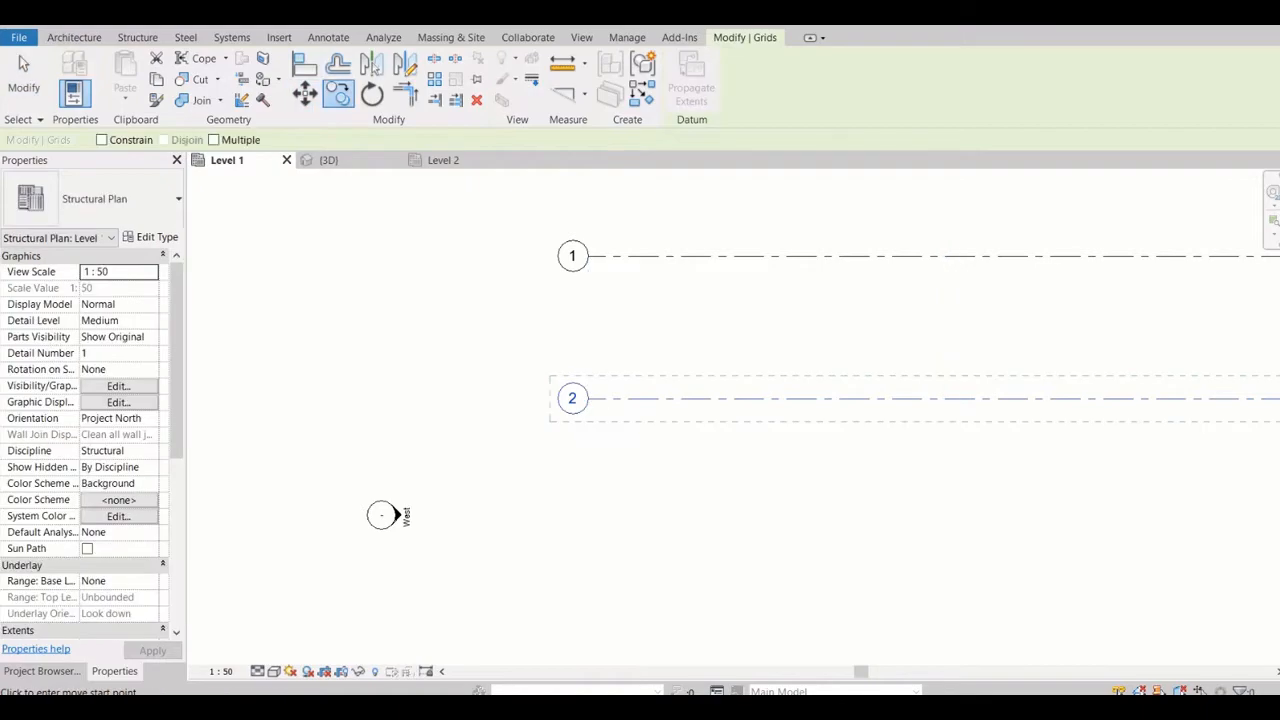
left_click(673, 398)
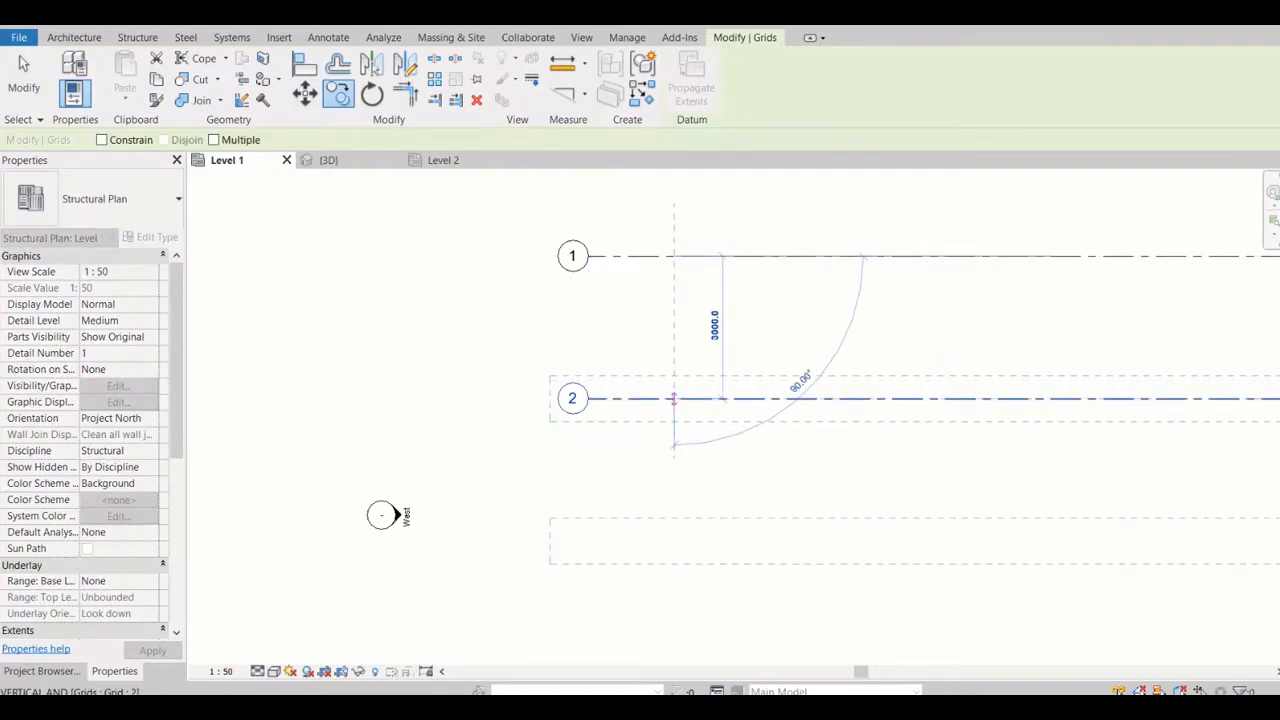
left_click(673, 540)
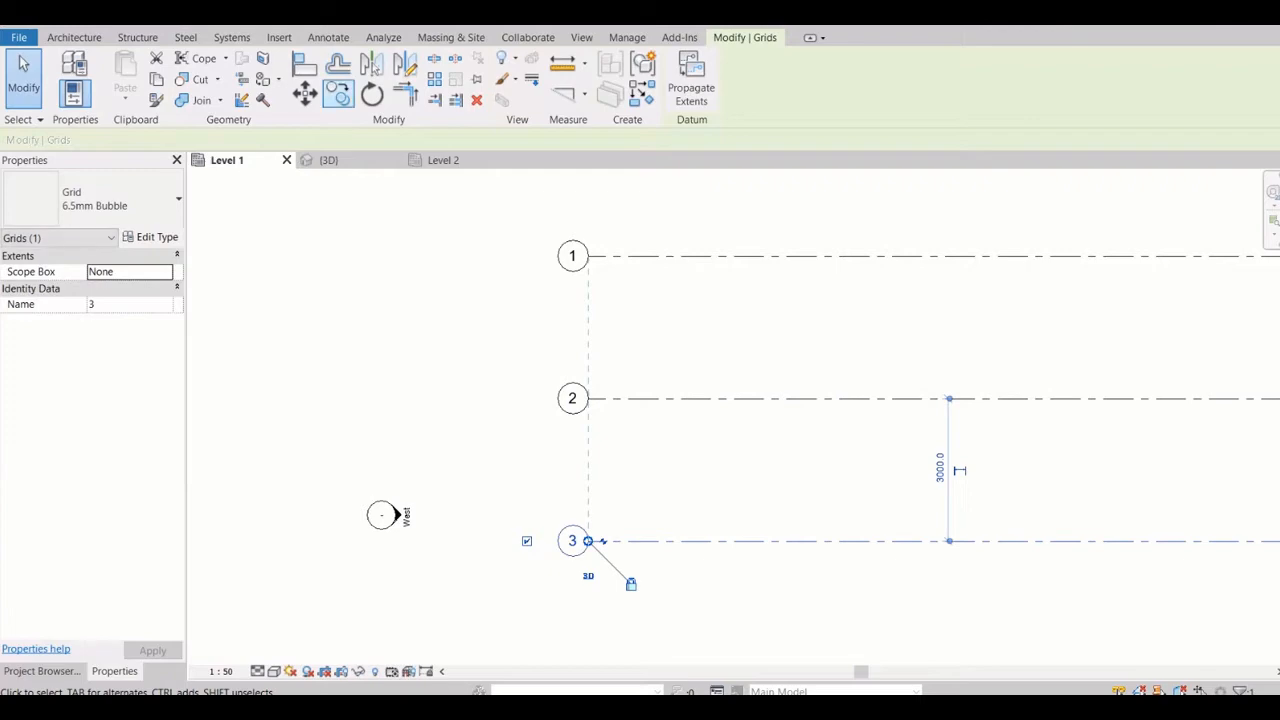
key("Escape")
key("o")
key("f")
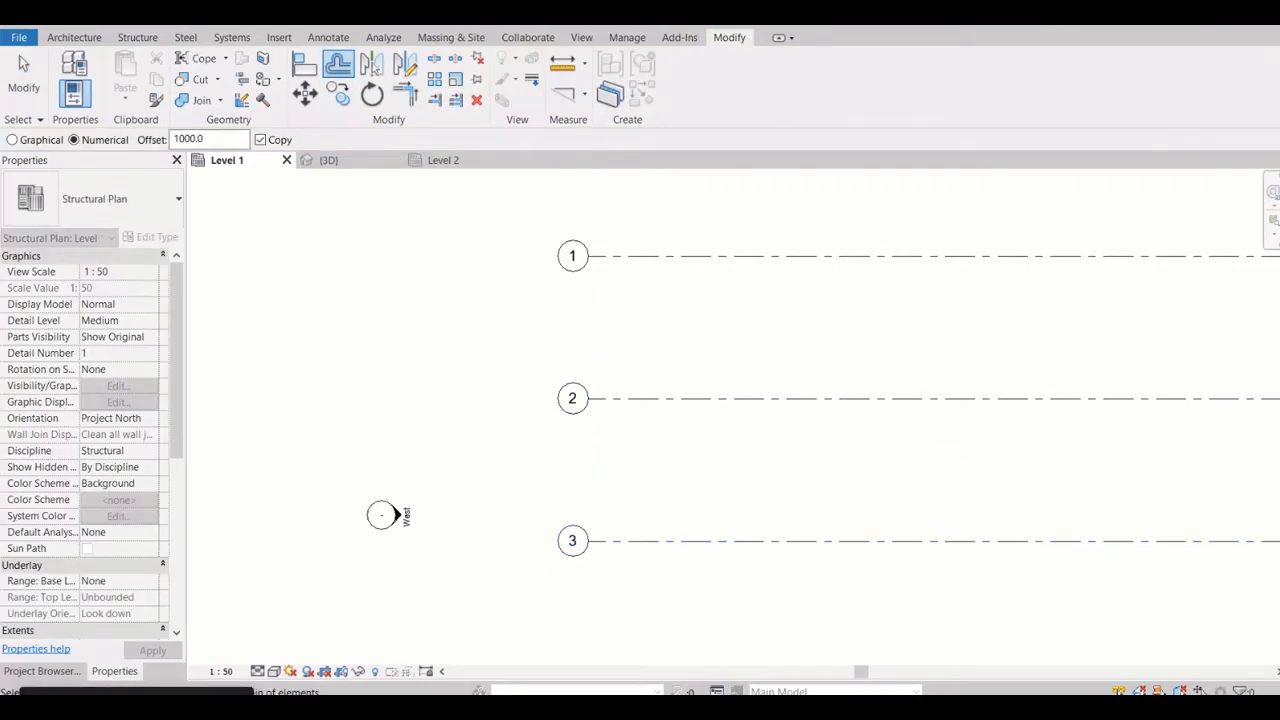
double_click(190, 139)
type("3000.0")
scroll(696, 481, "down", 5)
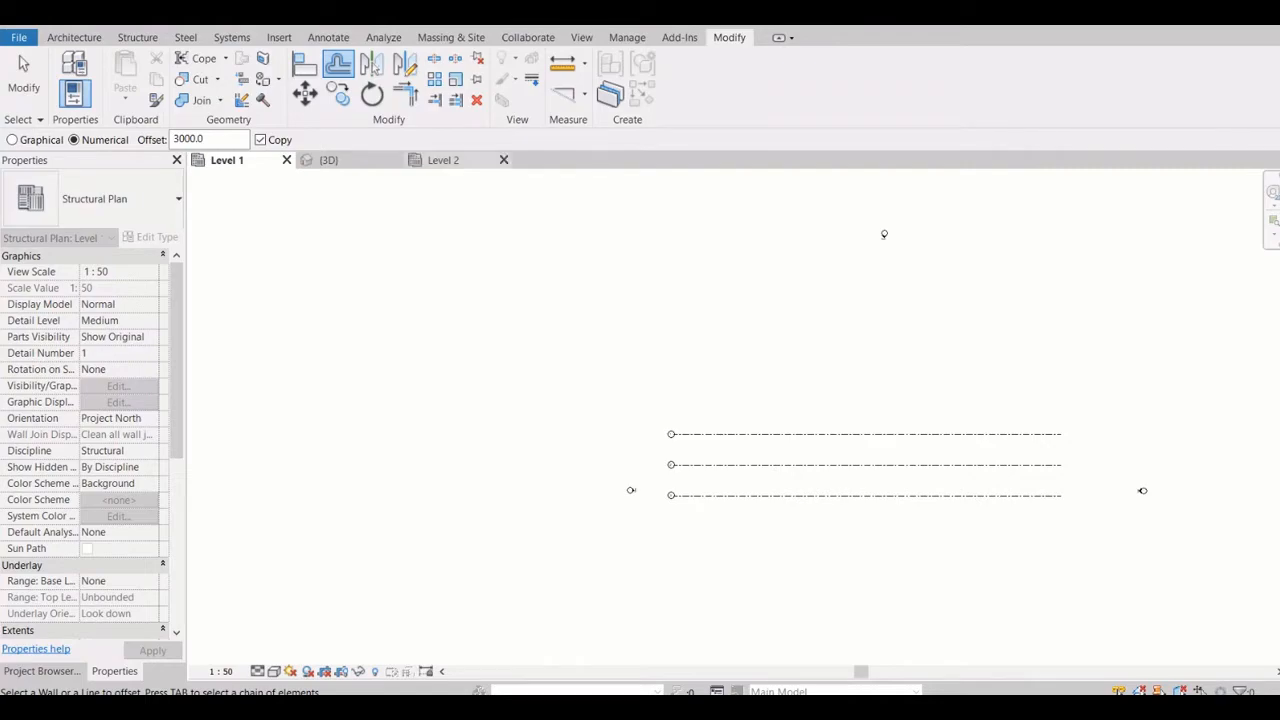
left_click(24, 75)
Copy grid line 3 downward by the same 3000 mm spacing, with the Multiple option enabled
left_click(751, 495)
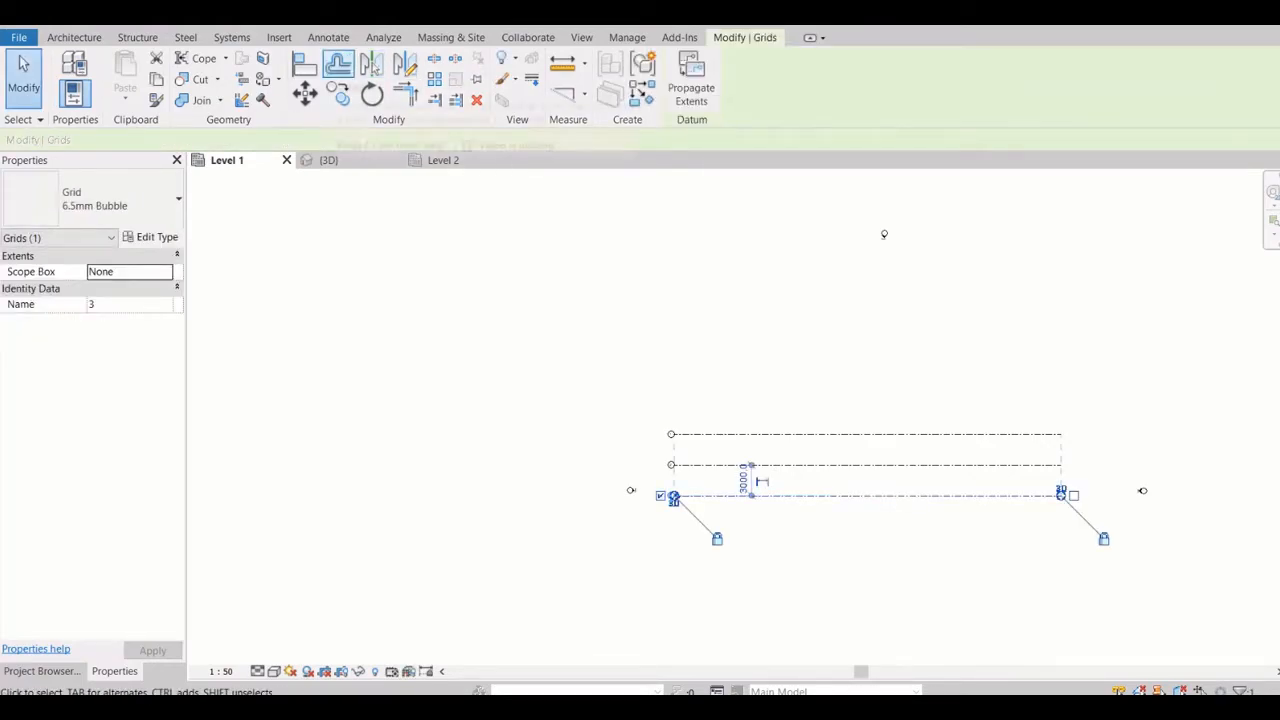
left_click(338, 93)
scroll(750, 524, "up", 2)
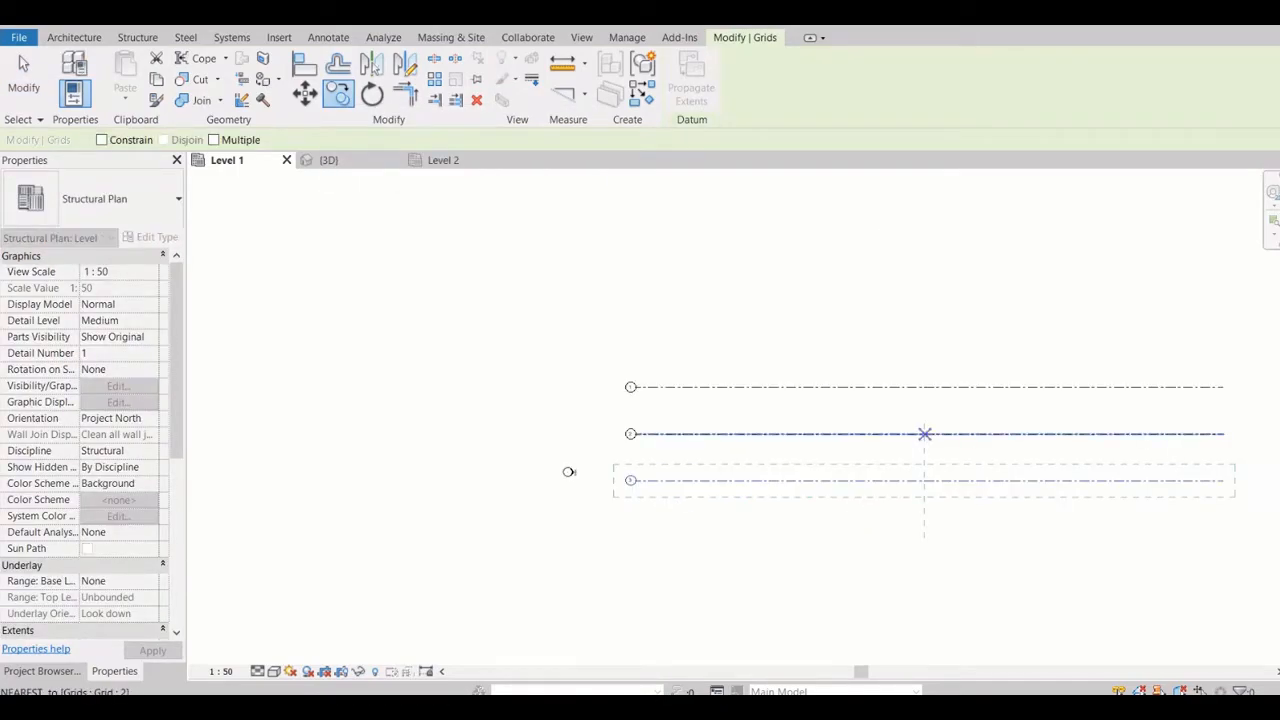
left_click(924, 433)
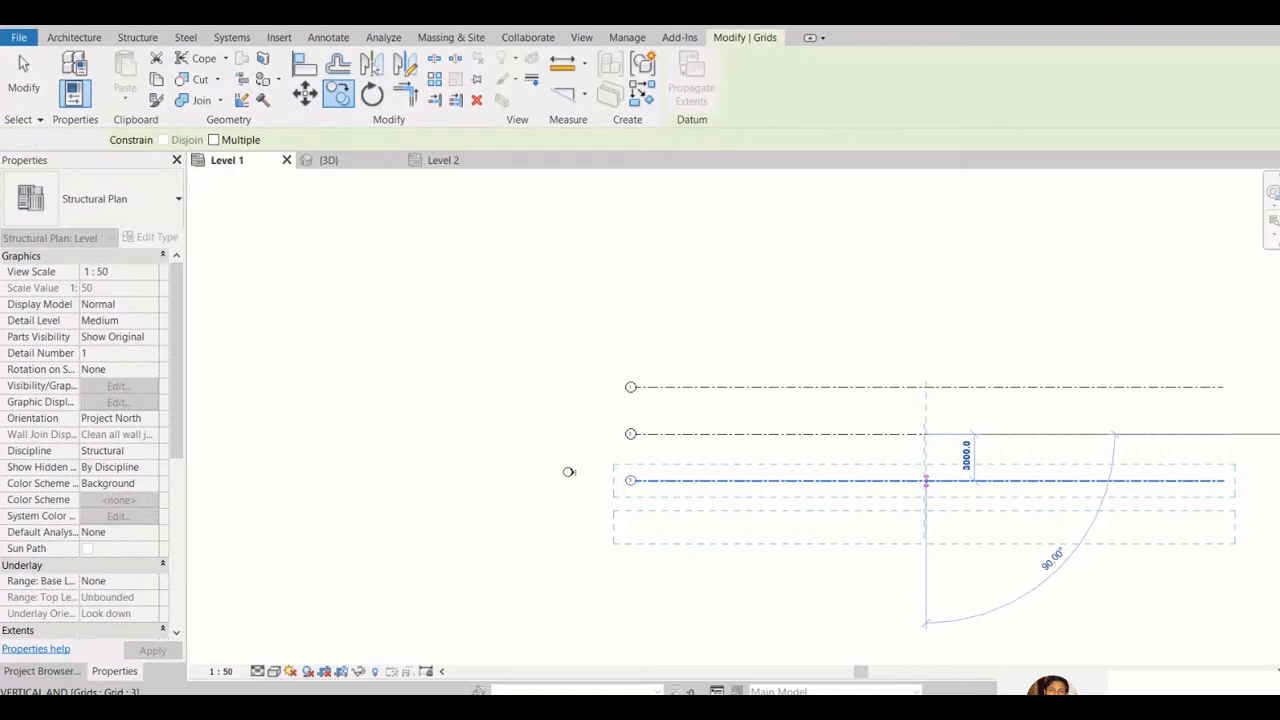
left_click(569, 472)
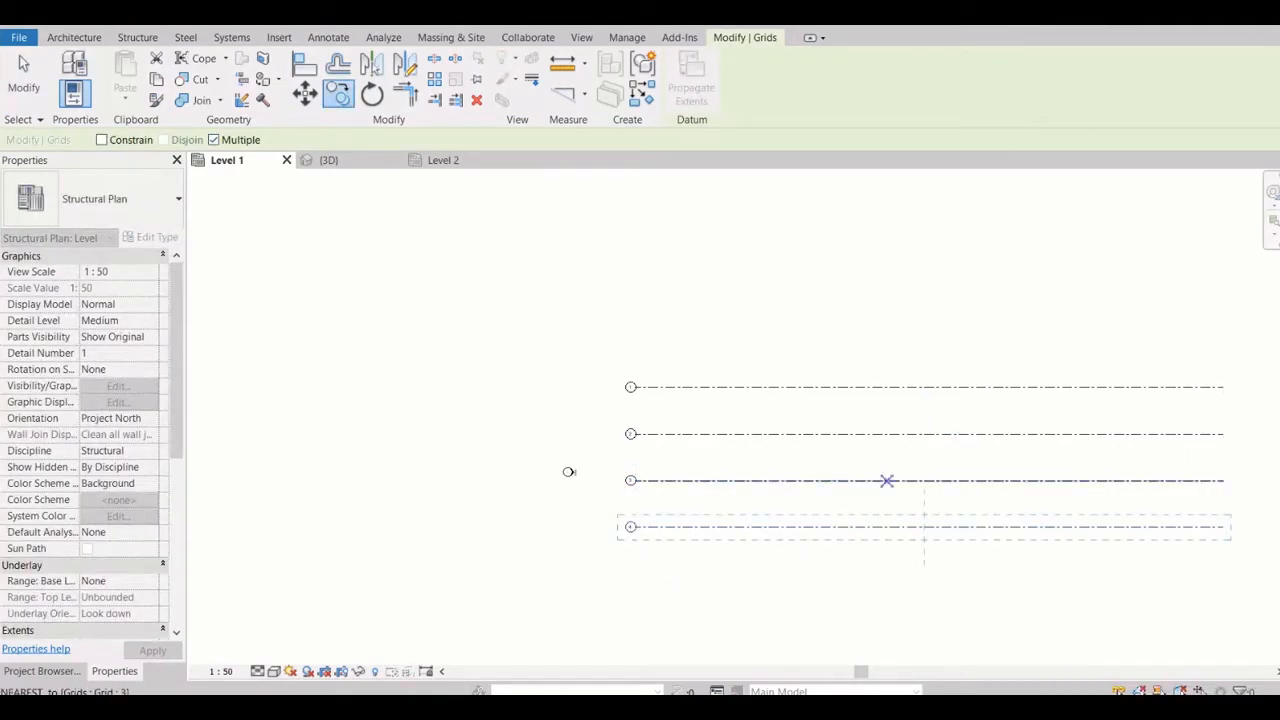
Copy grid line 4 downward repeatedly at 3000 mm spacing to add four more horizontal grid lines, ending with grid 8
left_click(924, 480)
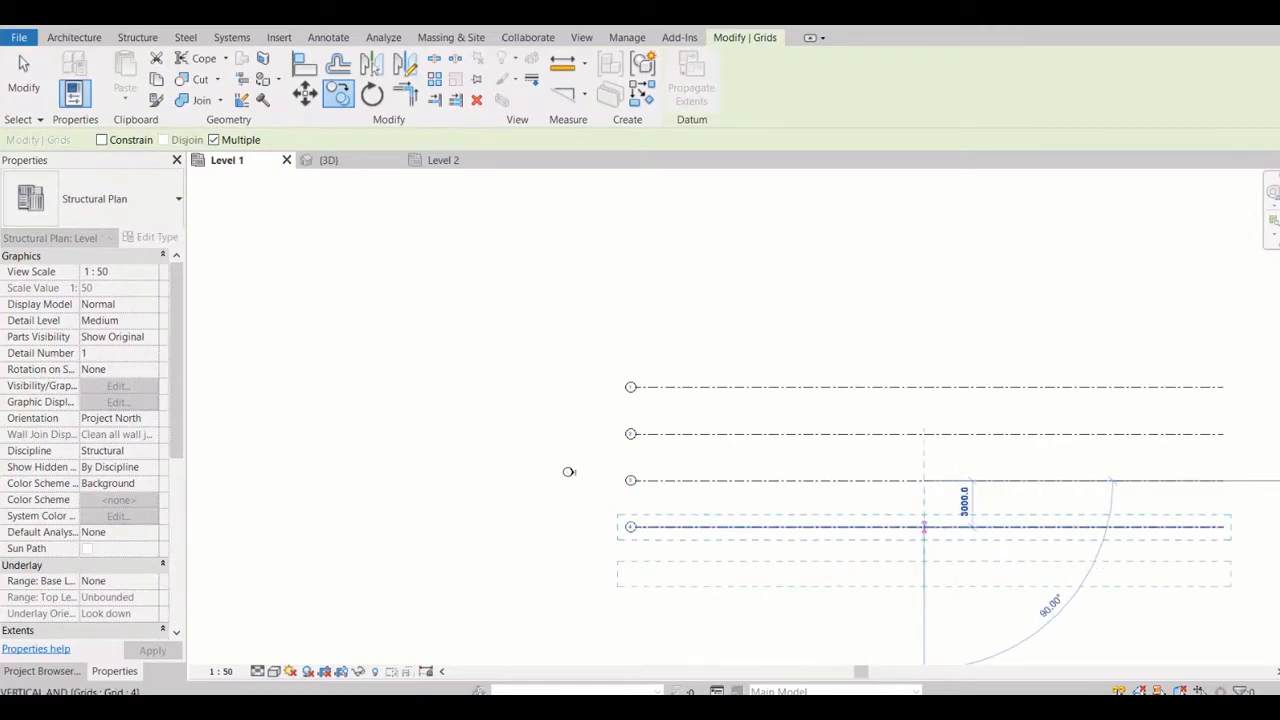
left_click(924, 527)
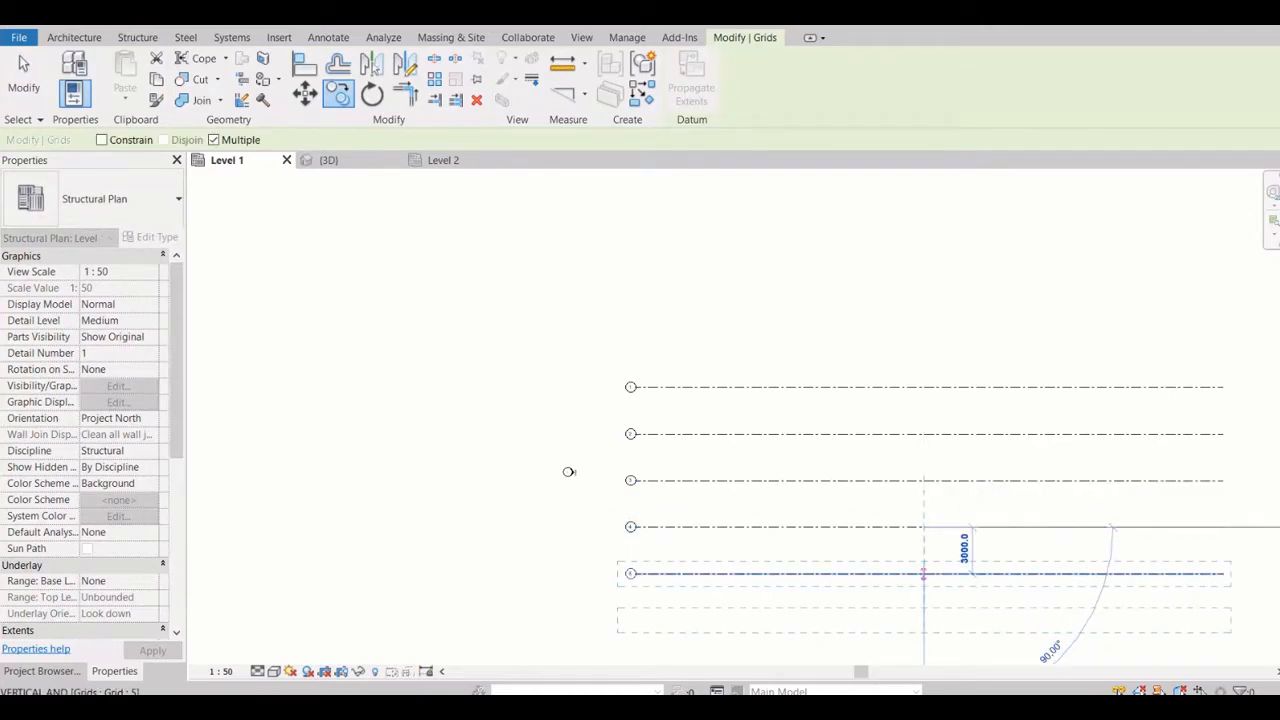
left_click(924, 573)
middle_click_drag(924, 629, 911, 376)
left_click(911, 367)
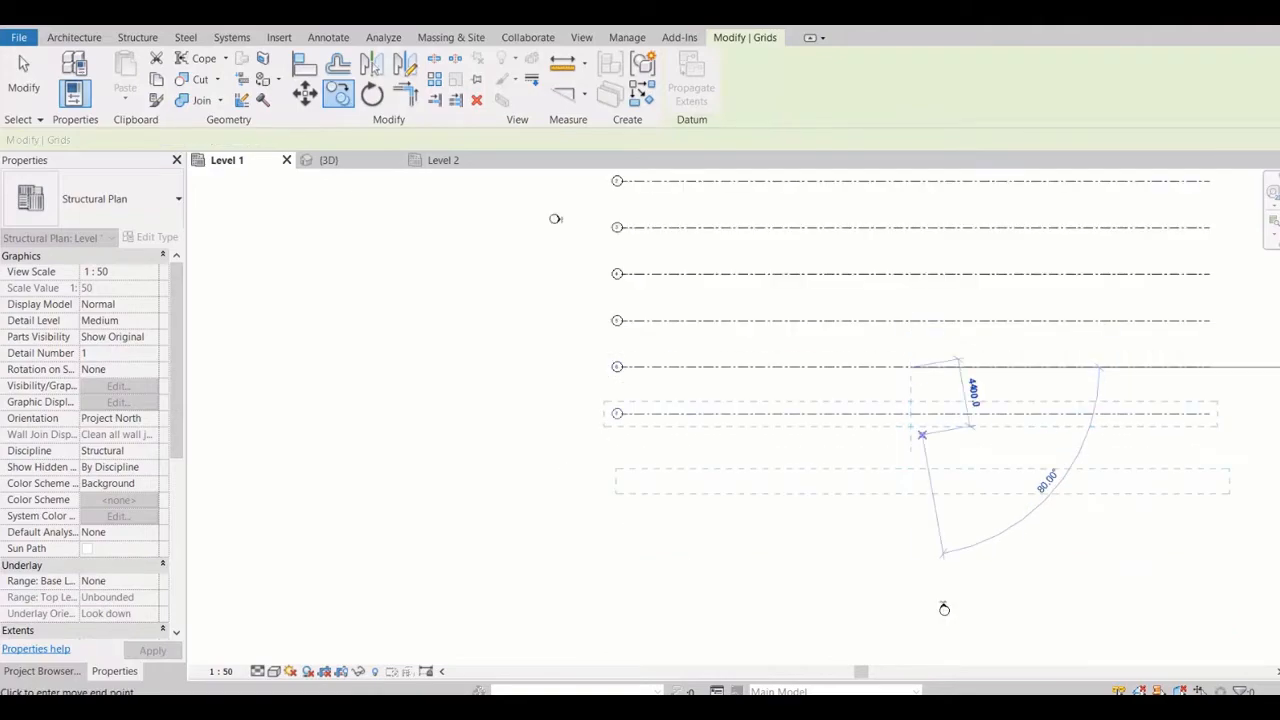
left_click(911, 414)
scroll(612, 456, "up", 2)
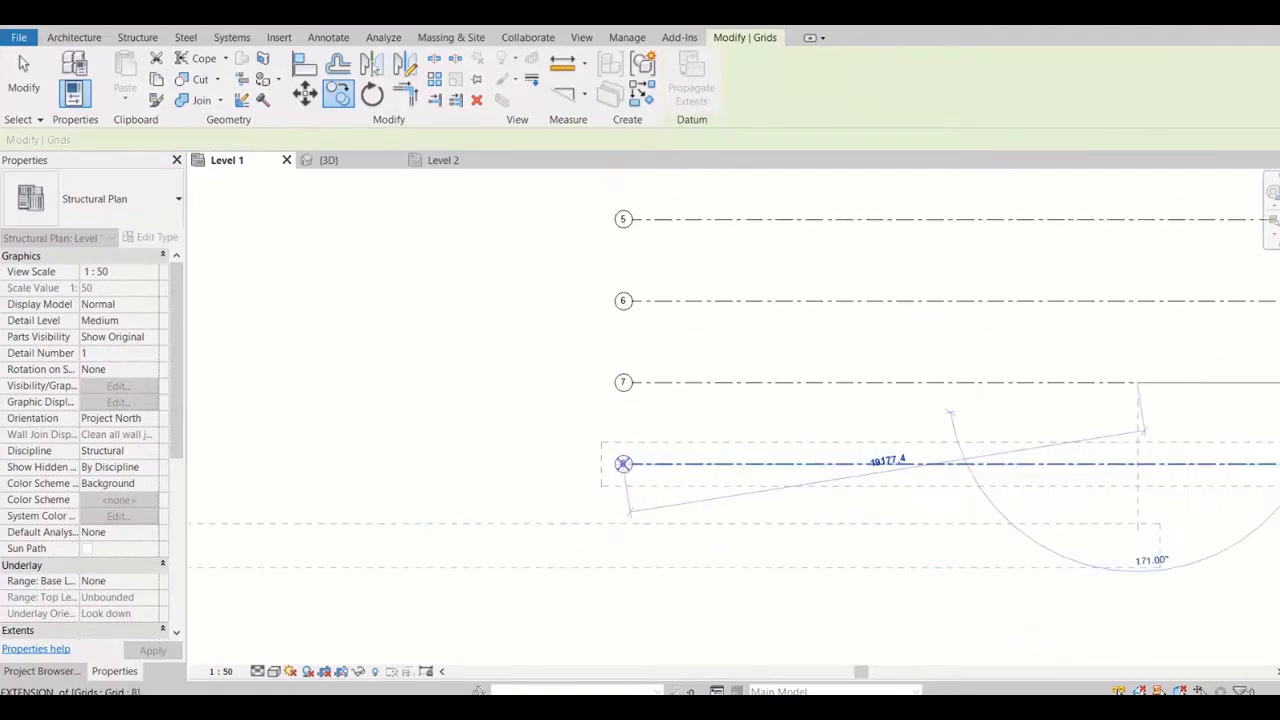
scroll(627, 480, "up", 3)
key("Escape")
key("Escape")
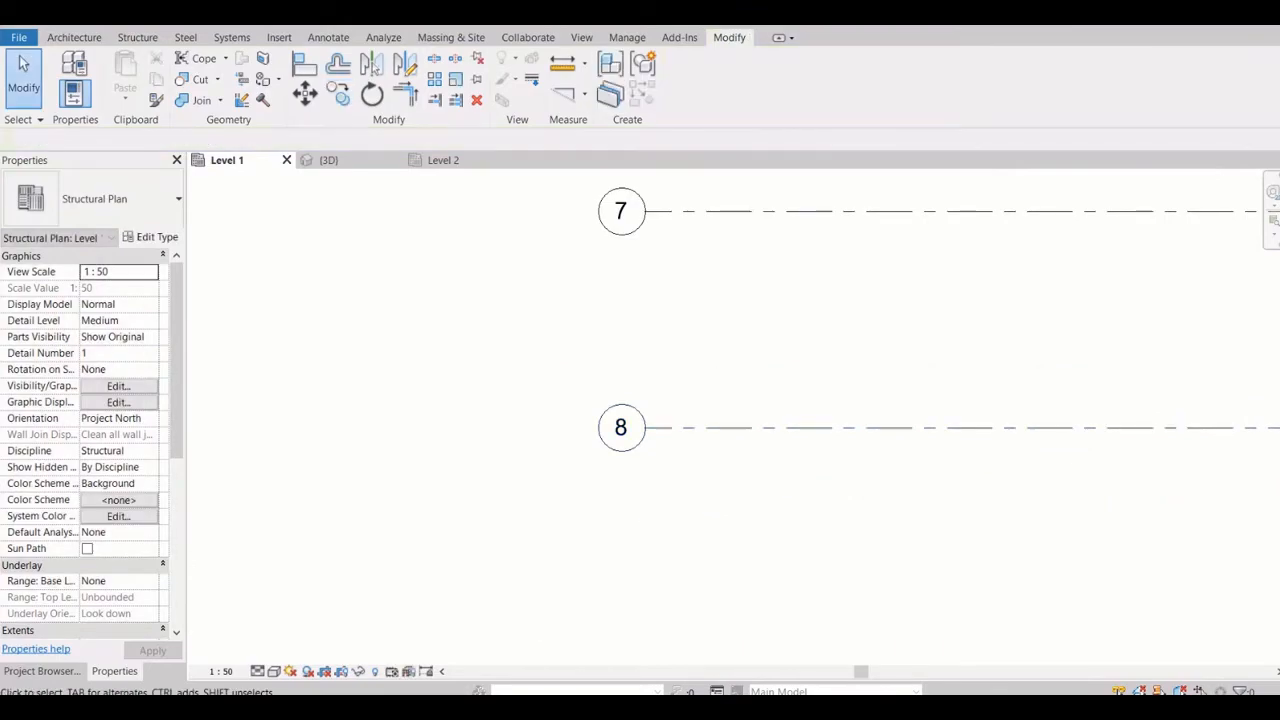
Draw a vertical grid line from below grid 8 to above grid 1, near the west ends of the horizontal grids
scroll(589, 471, "down", 5)
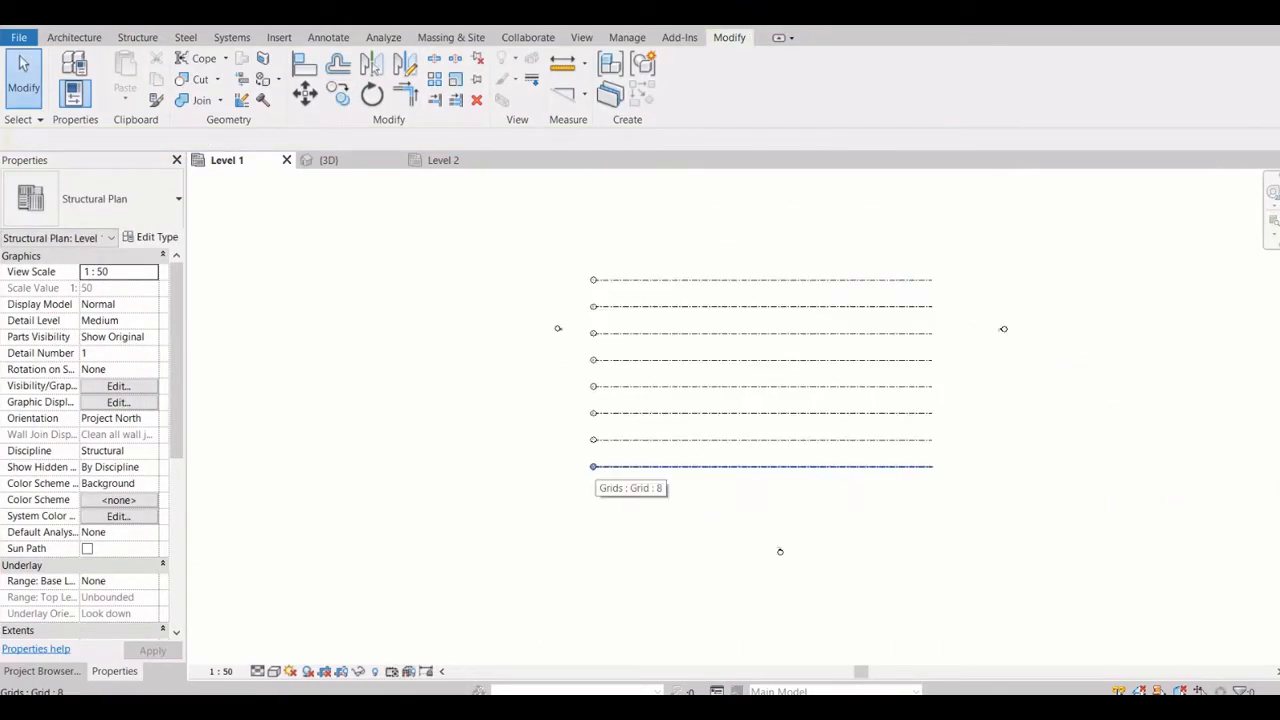
scroll(593, 470, "down", 2)
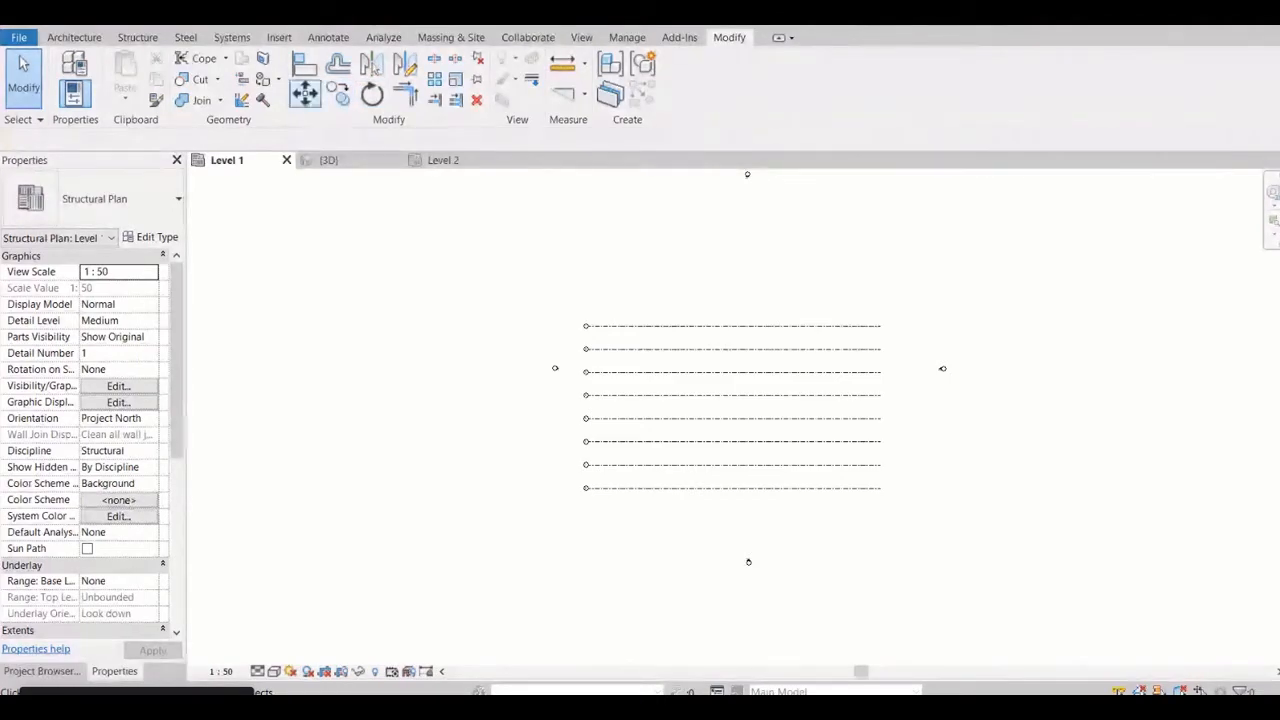
left_click(137, 37)
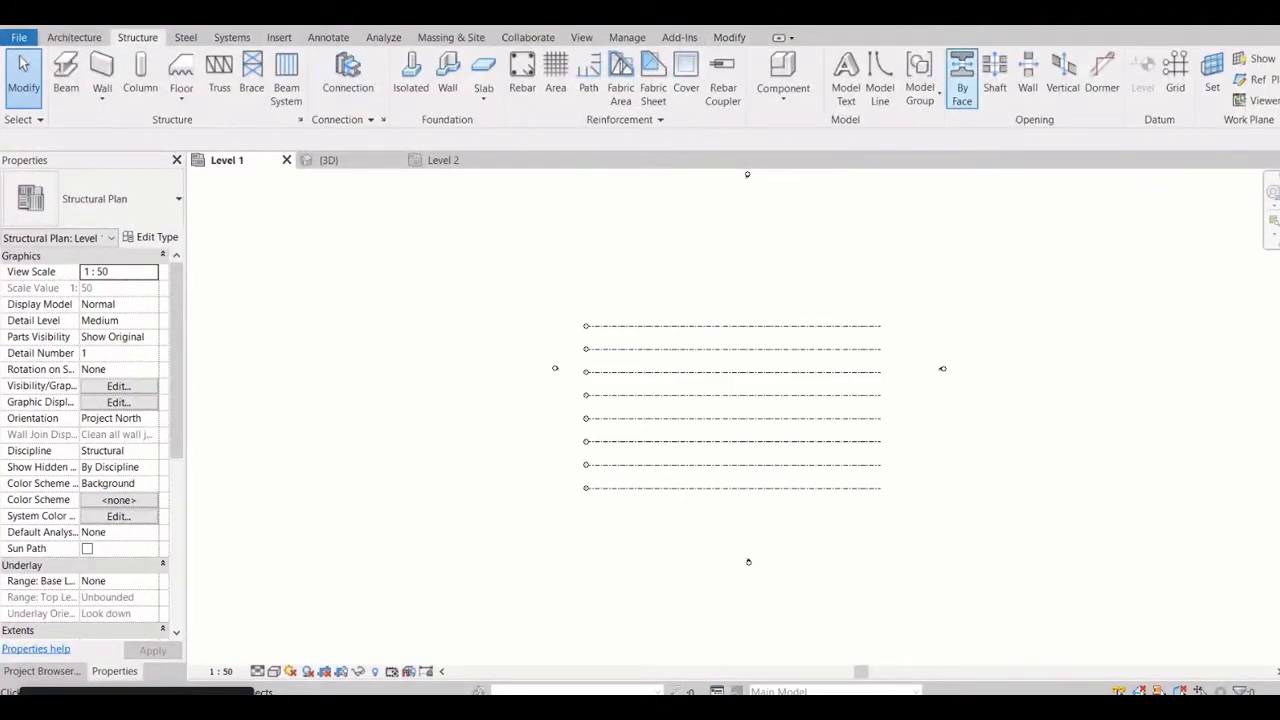
left_click(1175, 78)
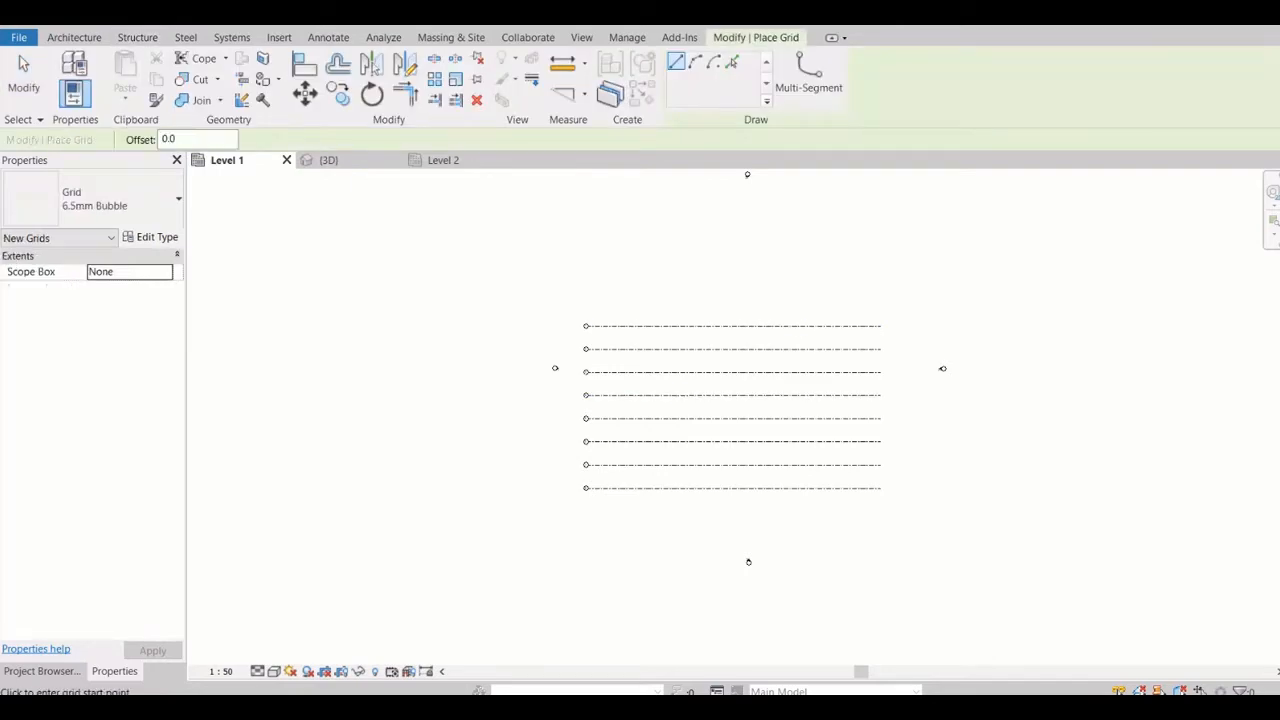
left_click(623, 517)
scroll(623, 300, "up", 2)
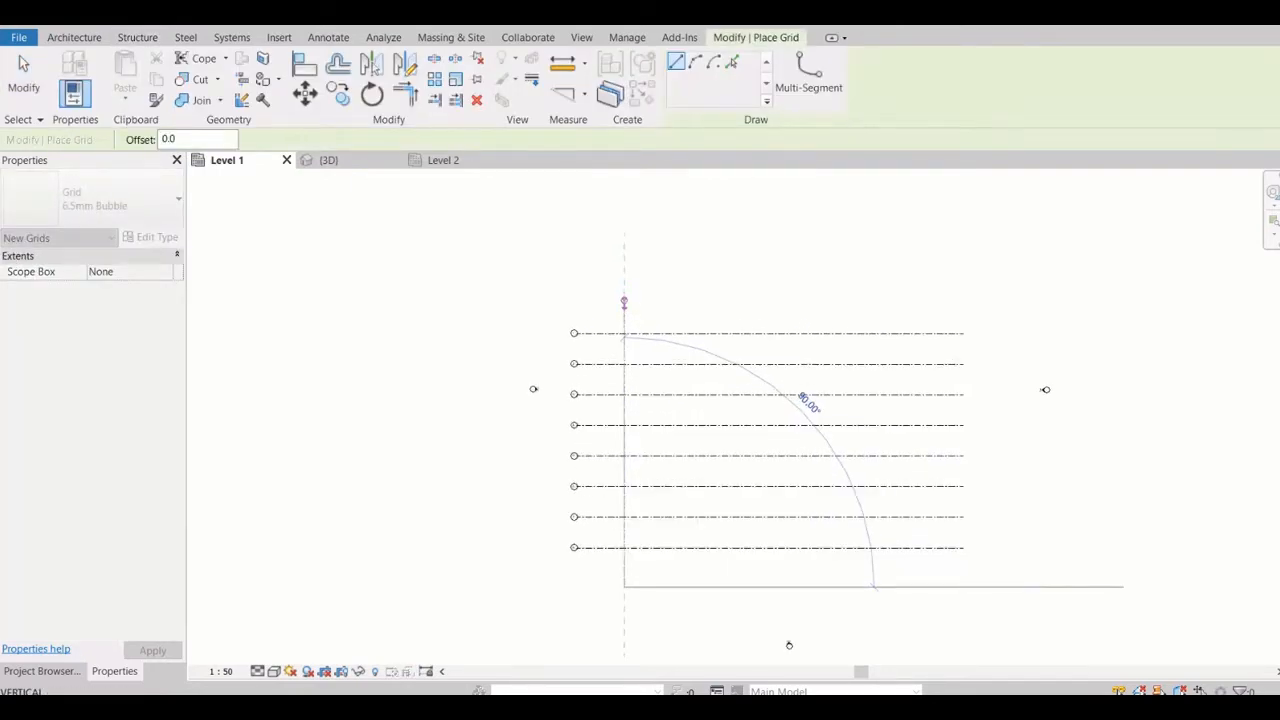
left_click(623, 295)
scroll(624, 290, "up", 3)
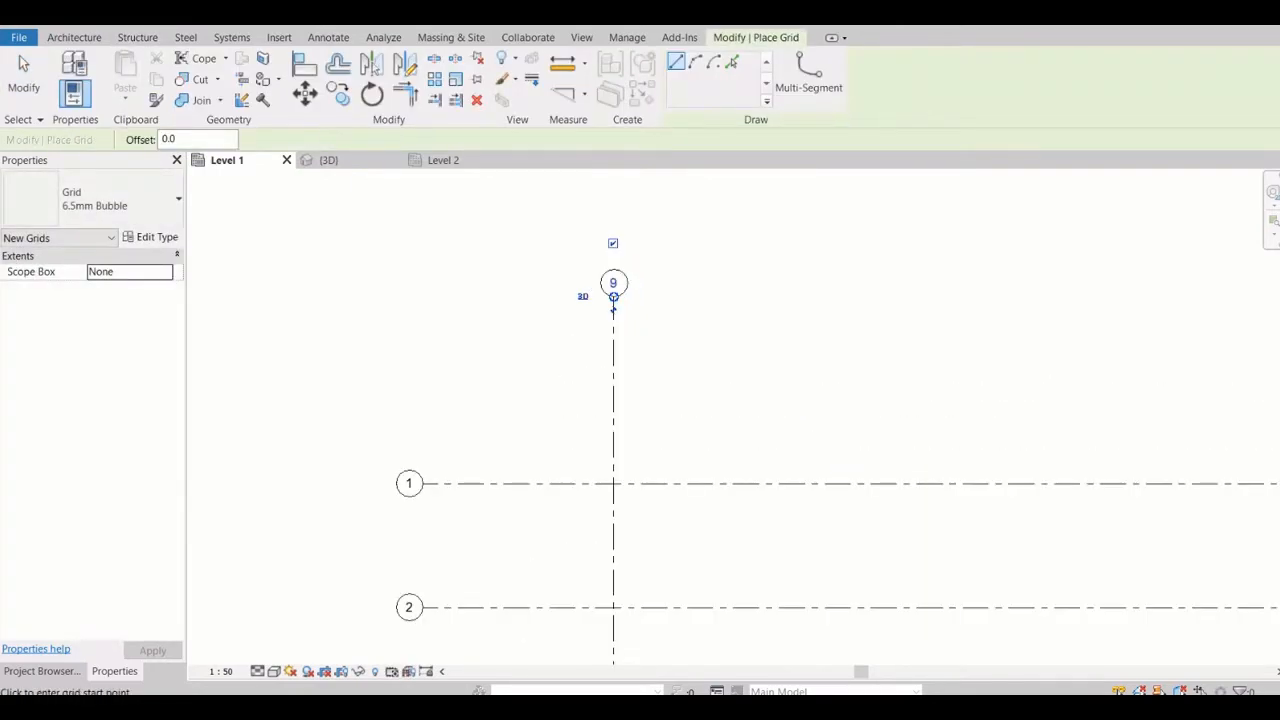
scroll(640, 290, "up", 2)
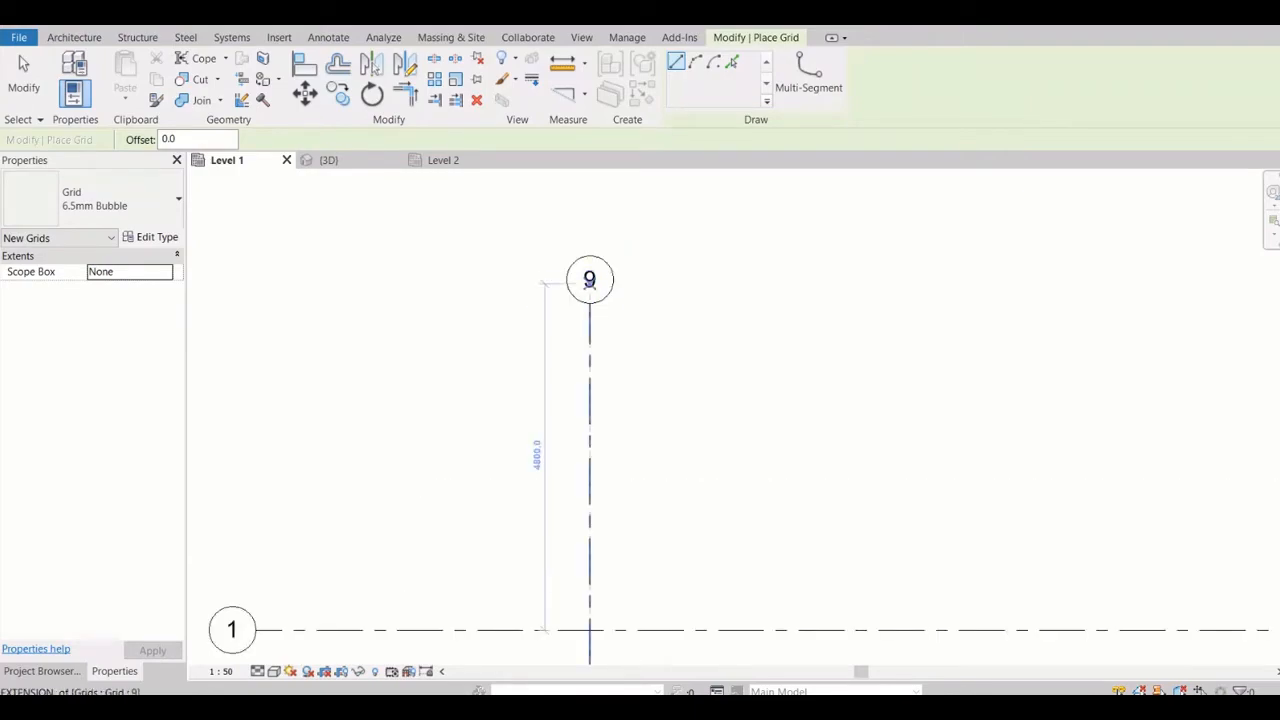
key("Escape")
key("Escape")
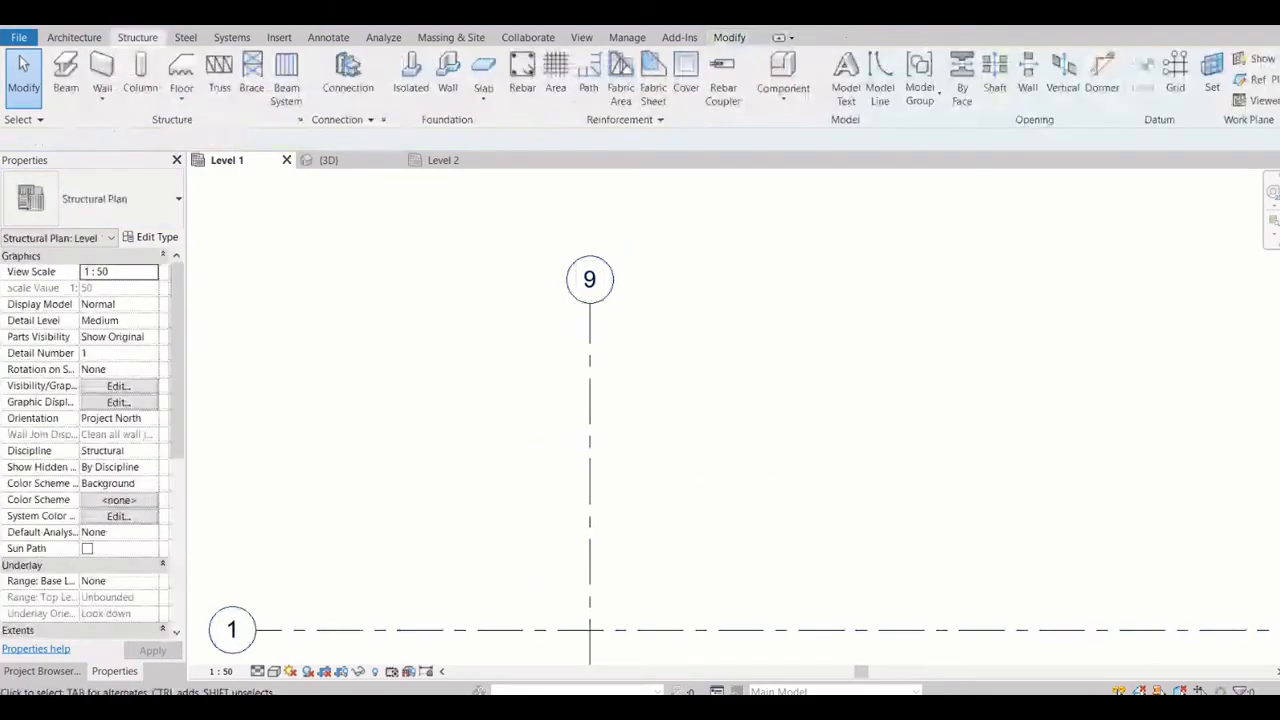
Rename the new vertical grid line as A
left_click(589, 323)
left_click(589, 280)
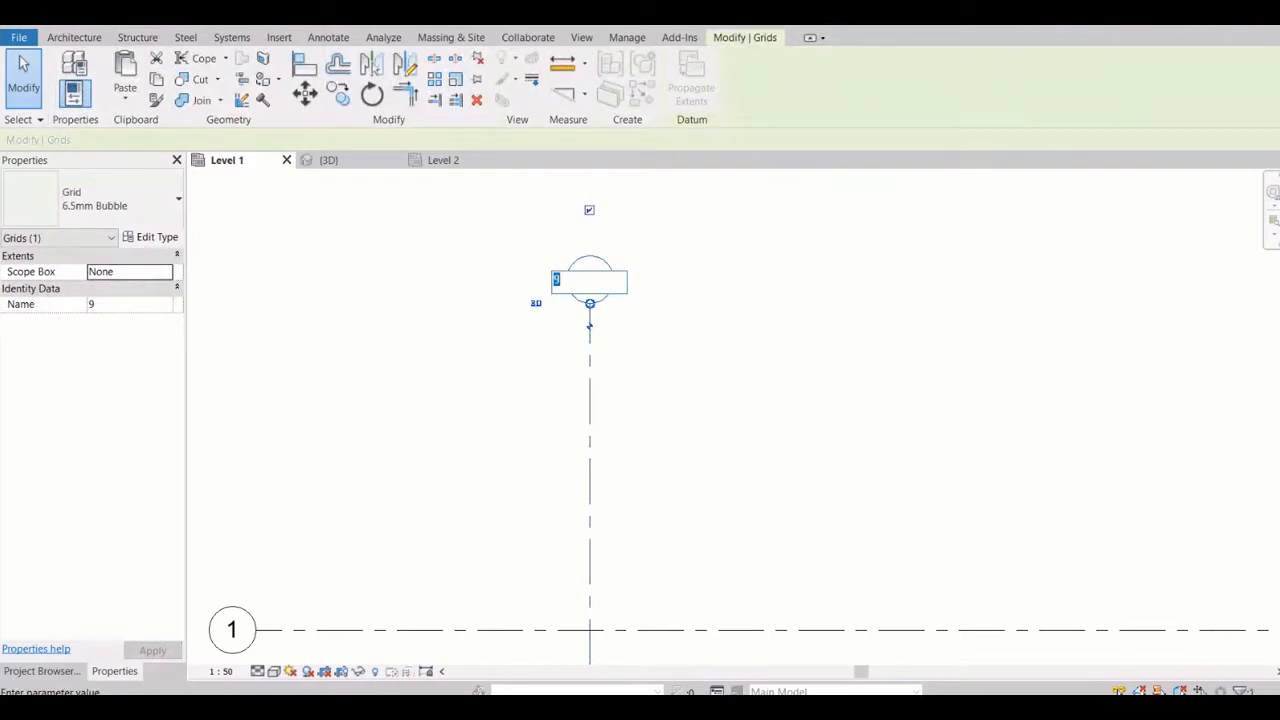
type("A")
key("Return")
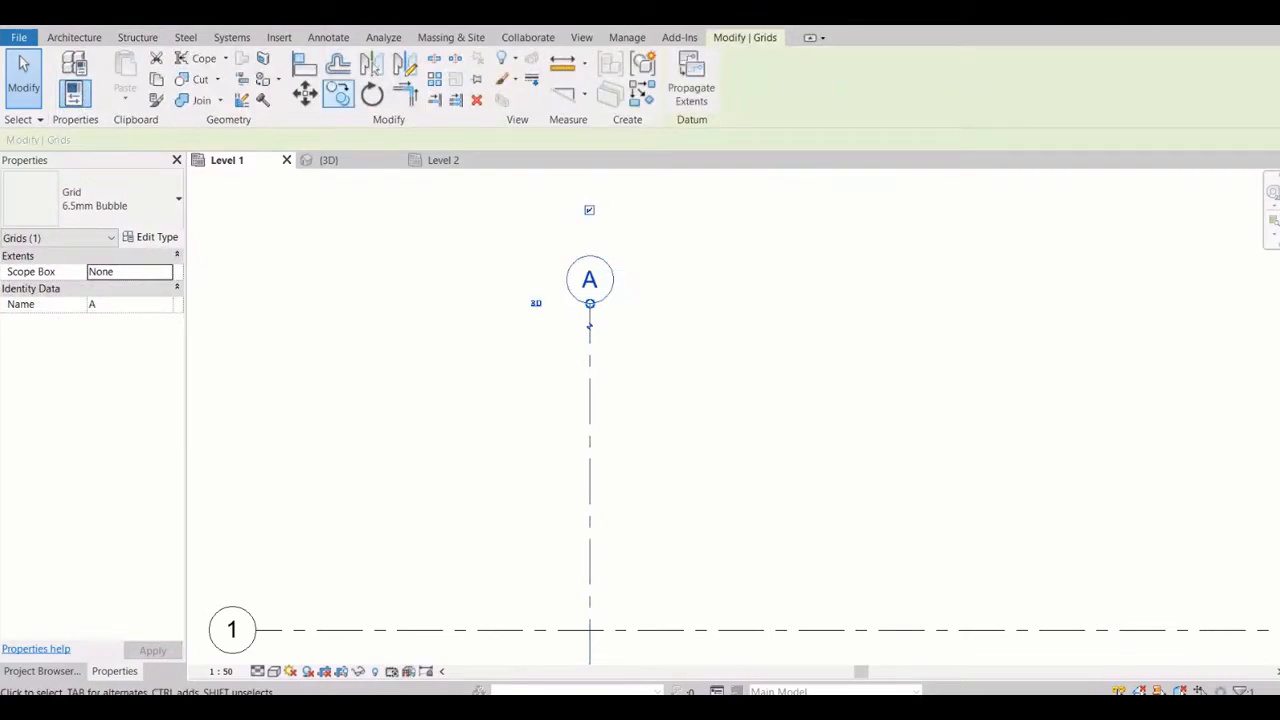
Copy grid line A 3000 mm to the east to add a second vertical grid line
left_click(338, 93)
left_click(590, 327)
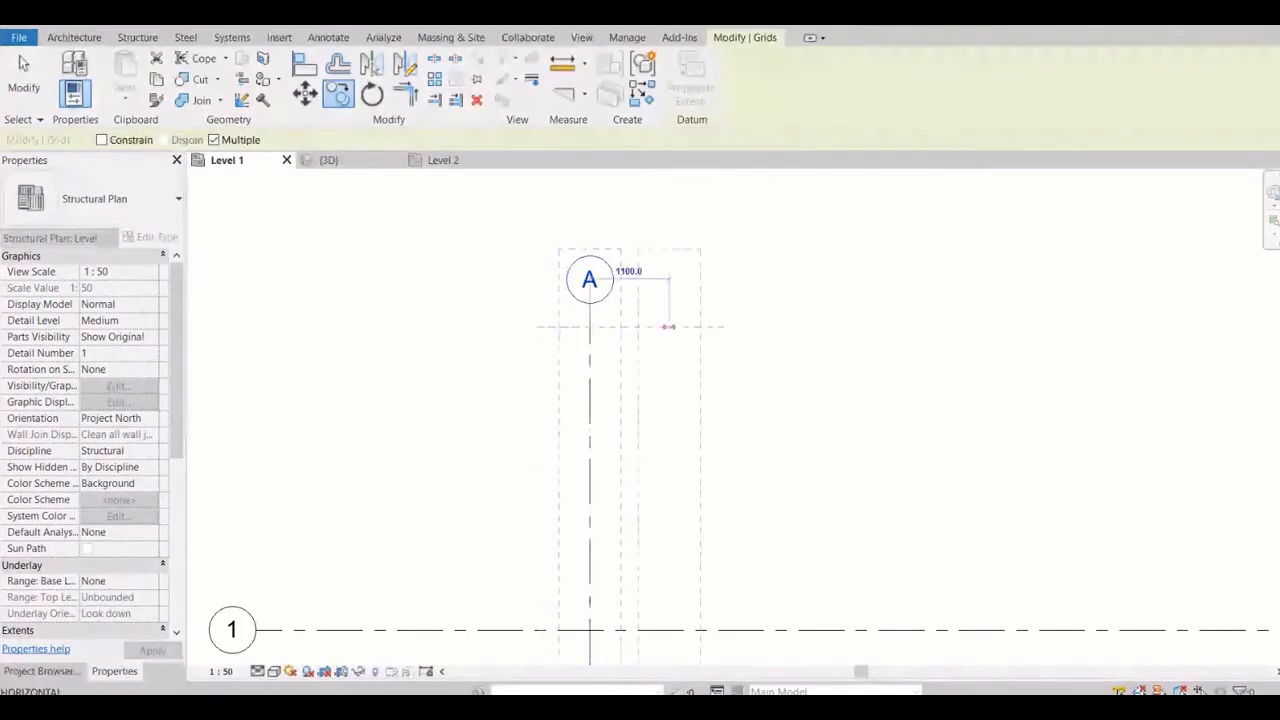
scroll(511, 320, "down", 2)
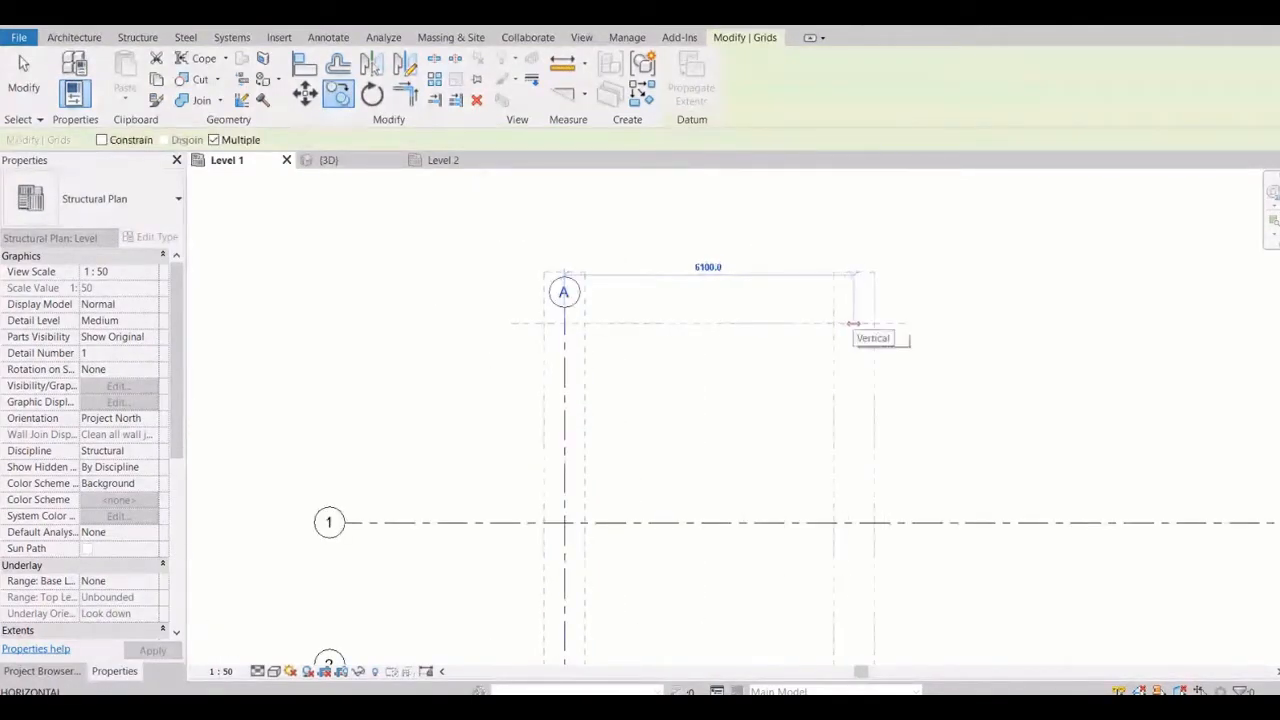
type("3000")
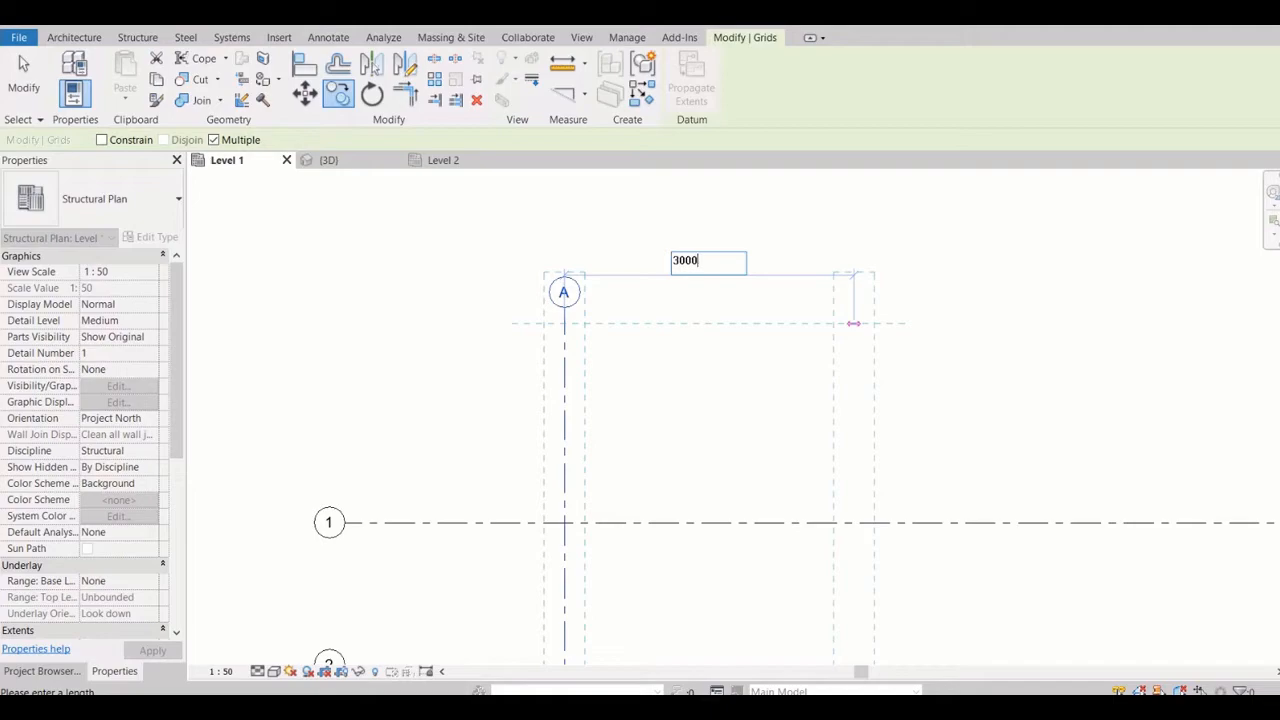
key("Return")
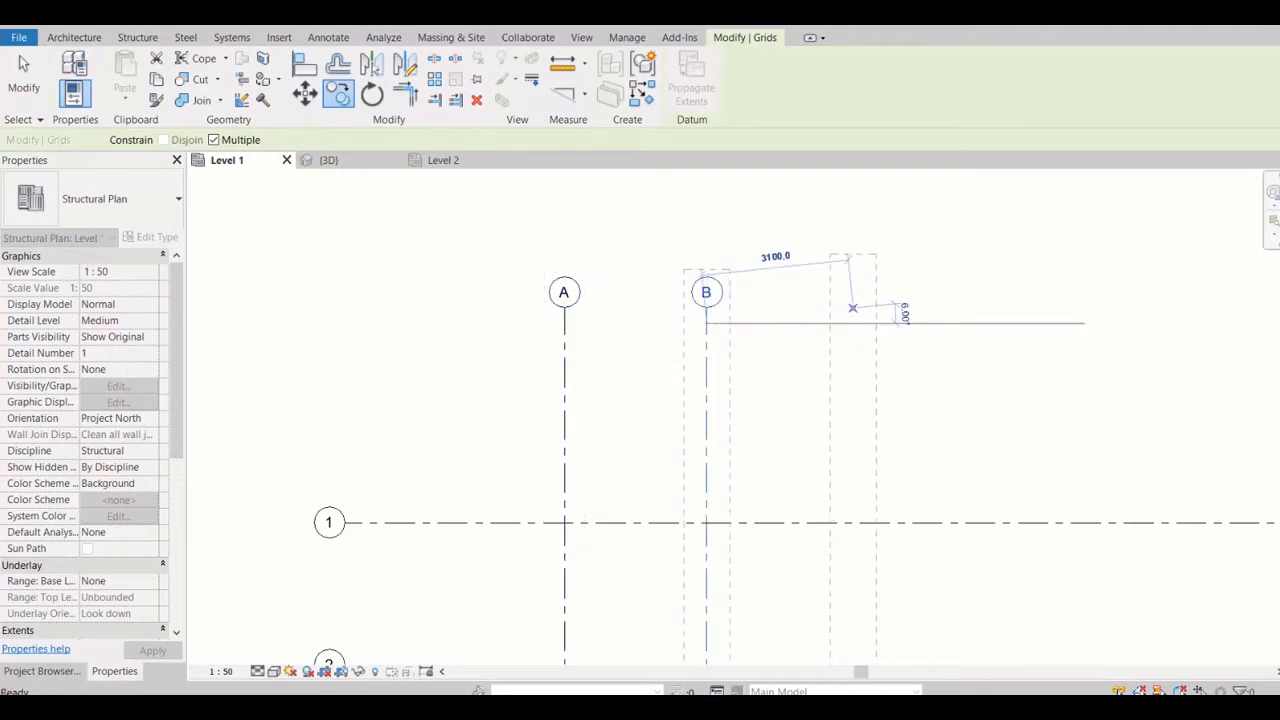
key("Escape")
scroll(706, 320, "up", 1)
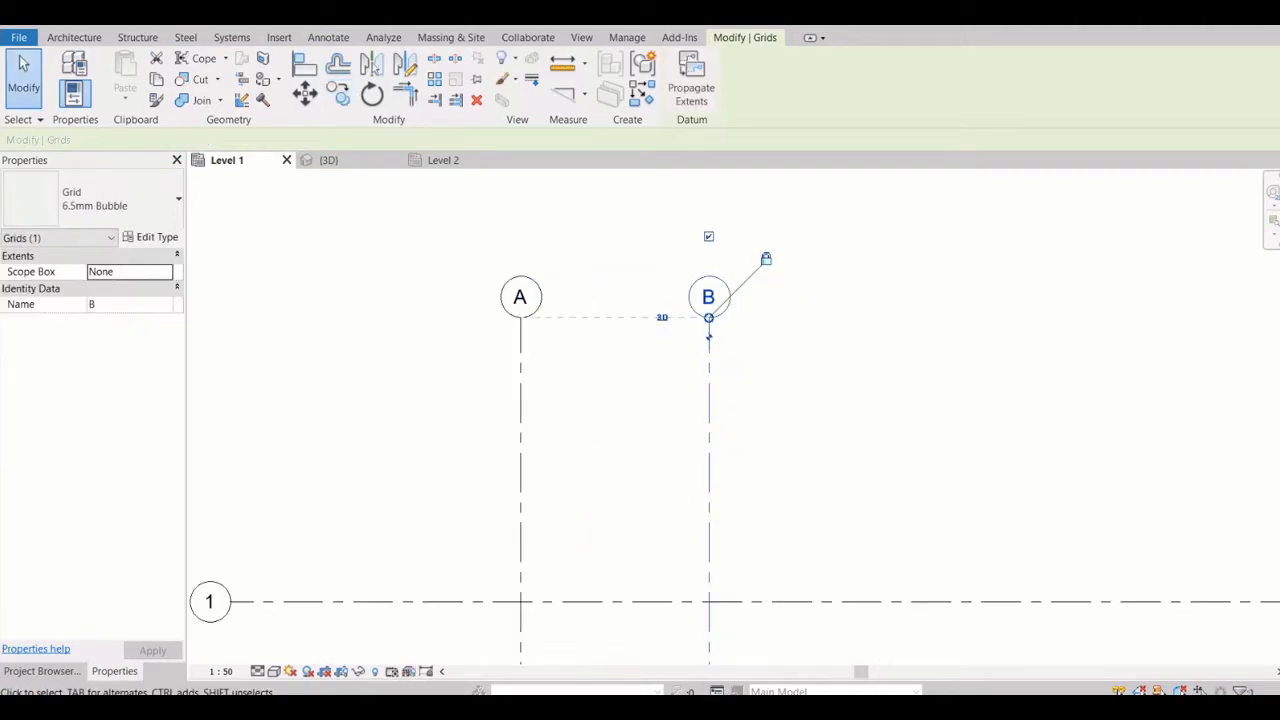
Copy grid line B eastward repeatedly at 3000 mm spacing, with Multiple enabled, to add eight more vertical grid lines
key("c")
key("o")
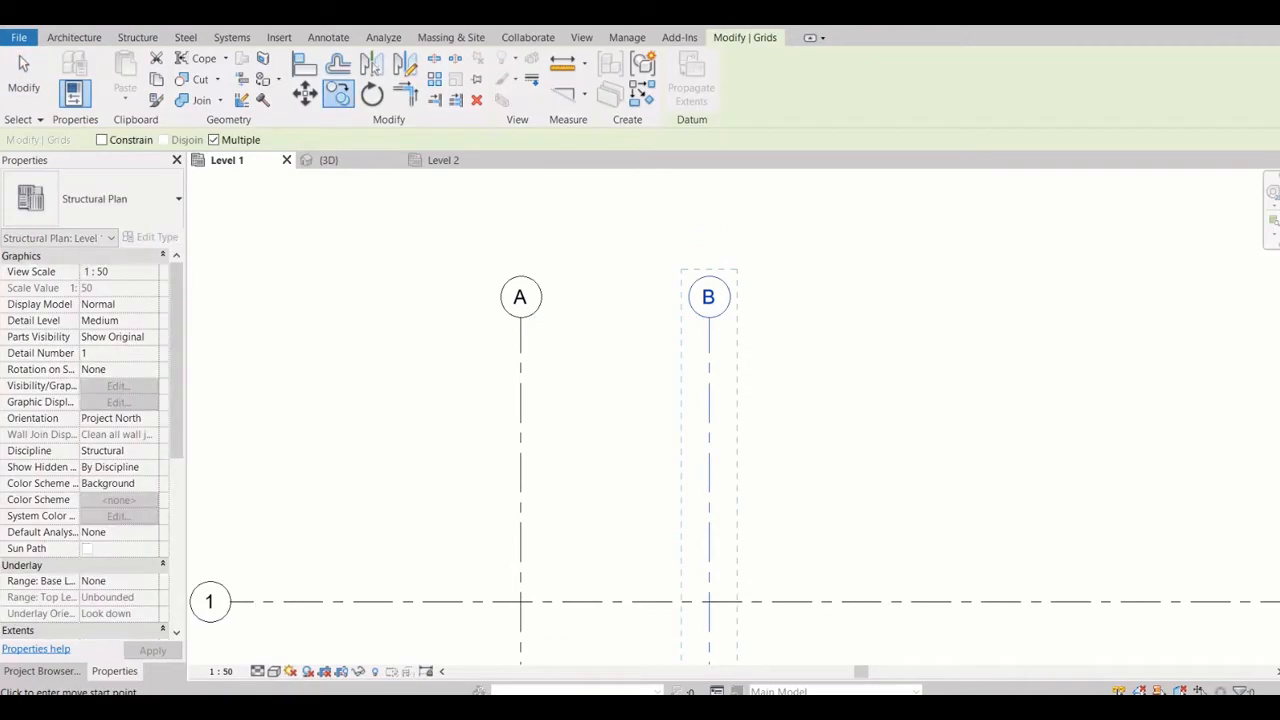
left_click(520, 601)
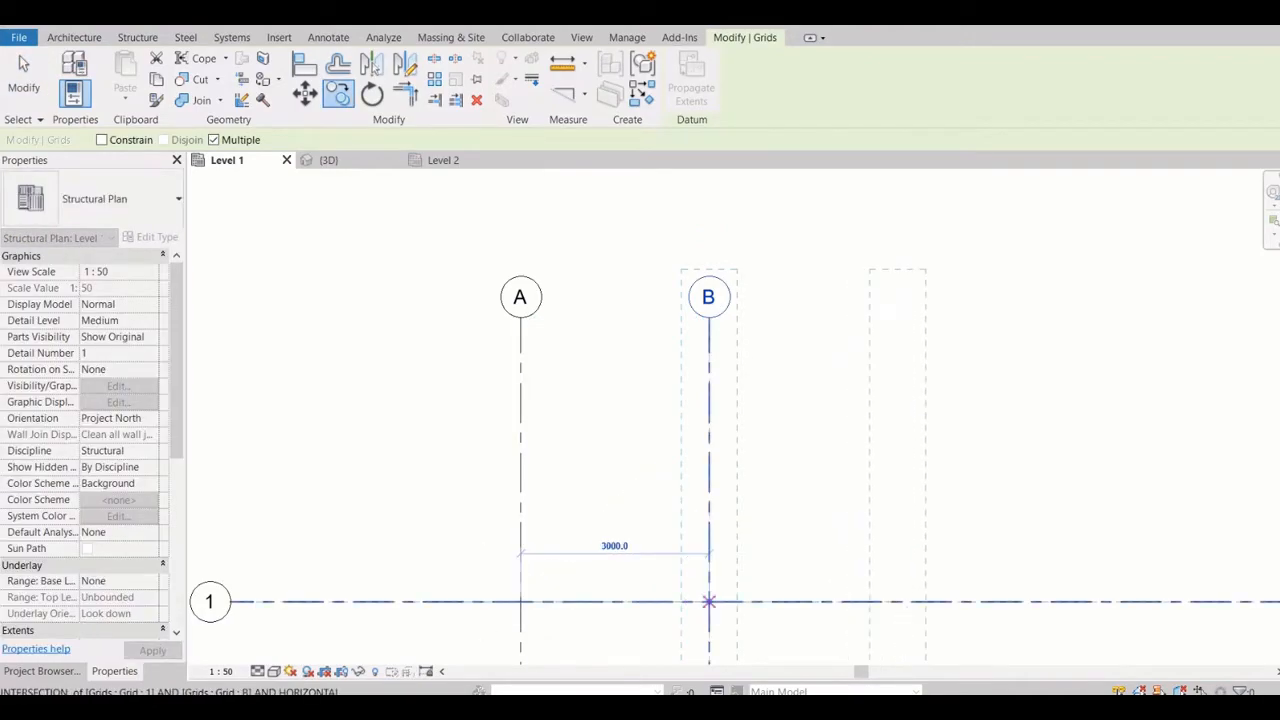
left_click(709, 601)
left_click(897, 601)
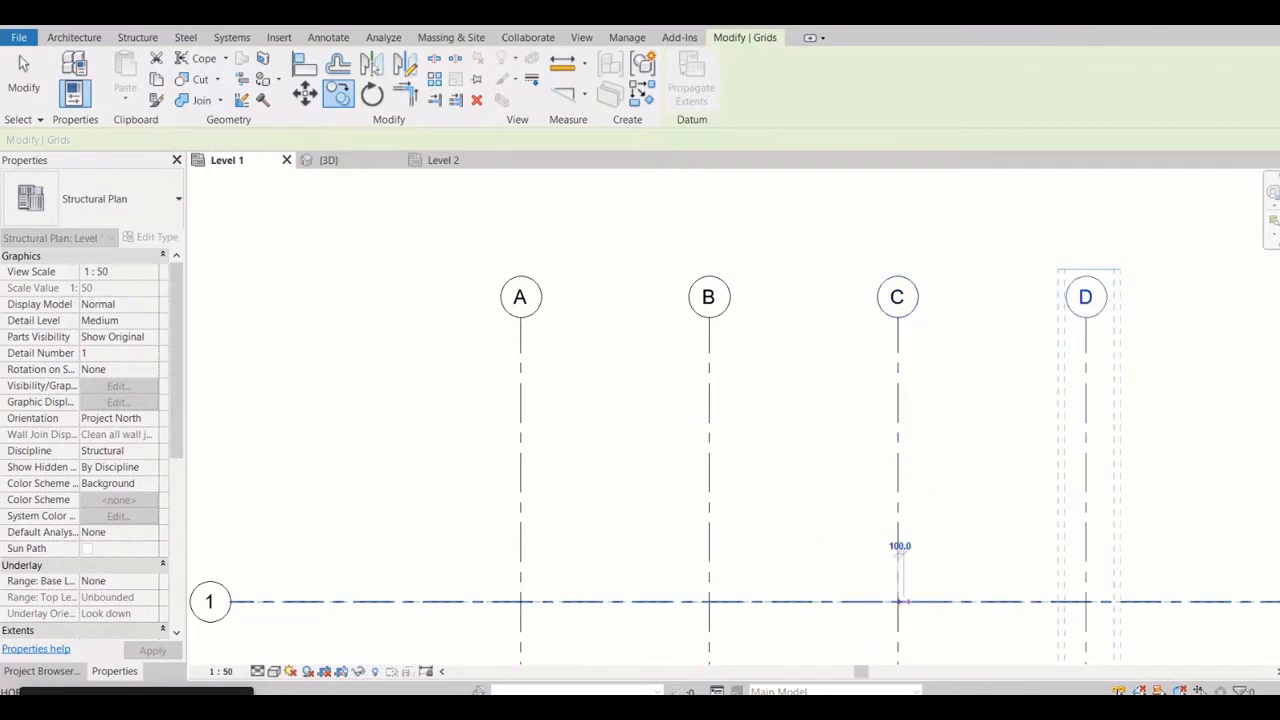
middle_click_drag(1082, 545, 643, 380)
scroll(643, 393, "down", 2)
left_click(645, 410)
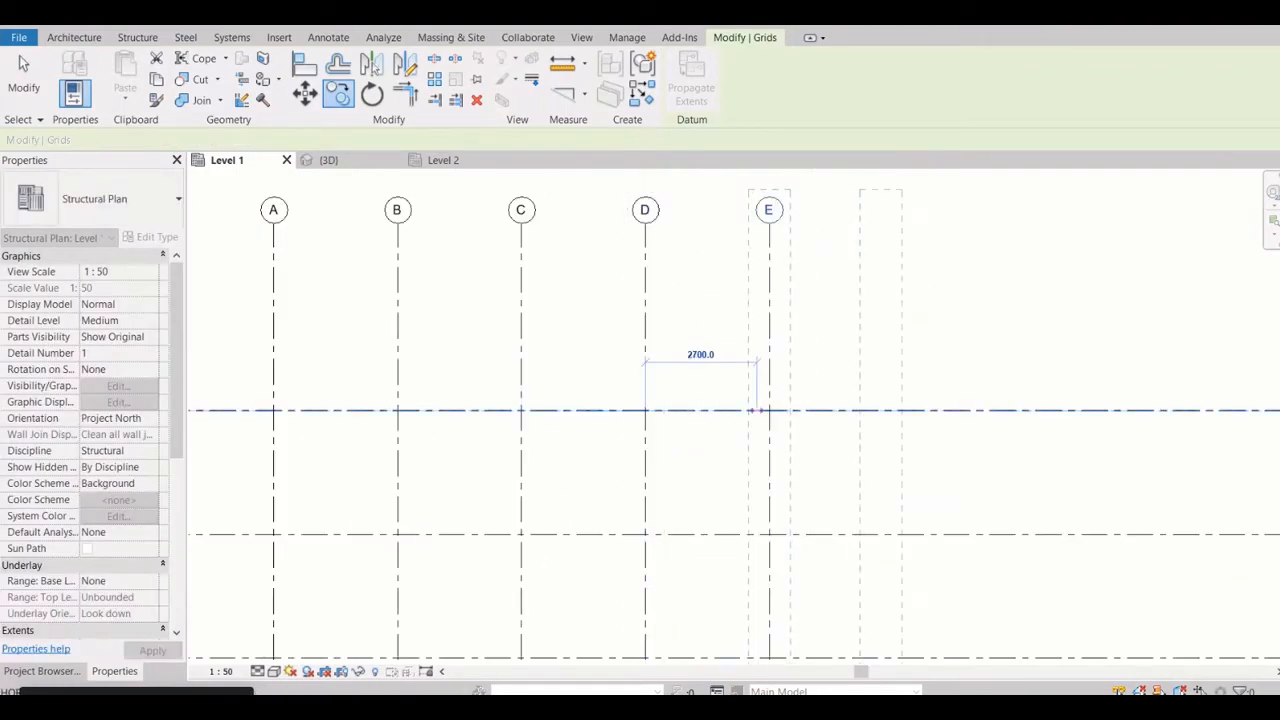
left_click(768, 410)
left_click(892, 410)
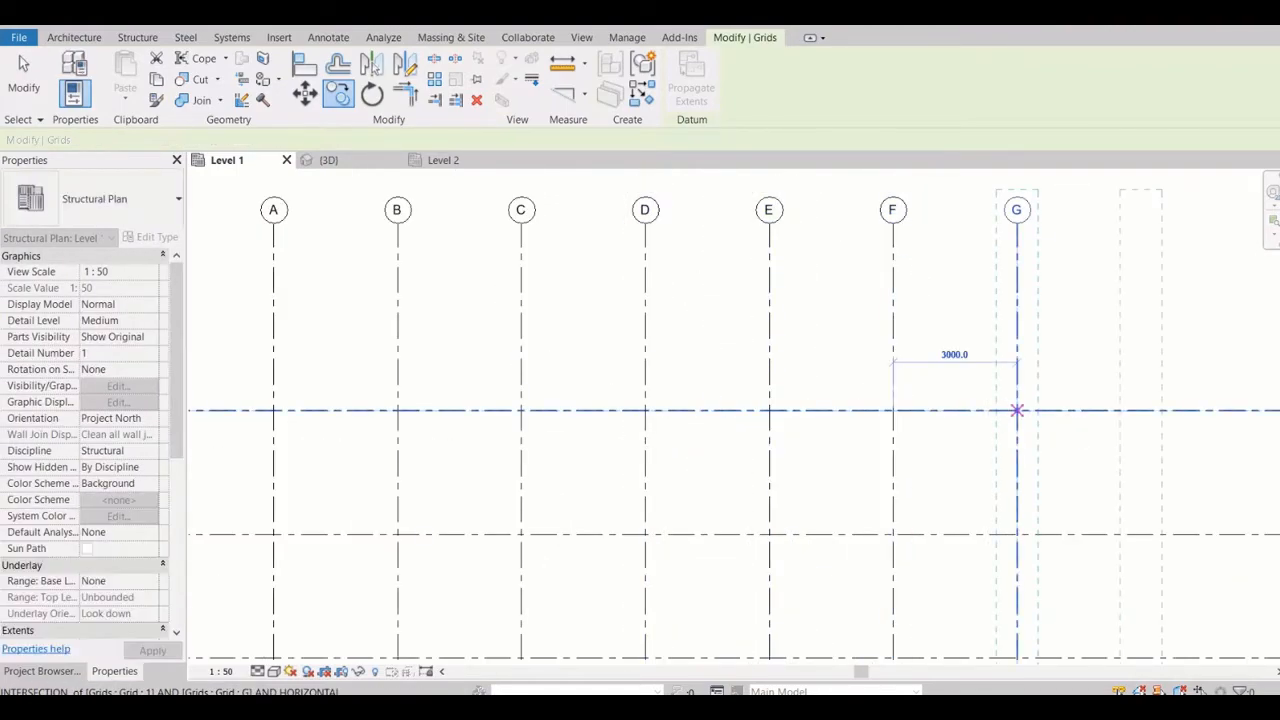
left_click(1017, 410)
scroll(1214, 400, "down", 2)
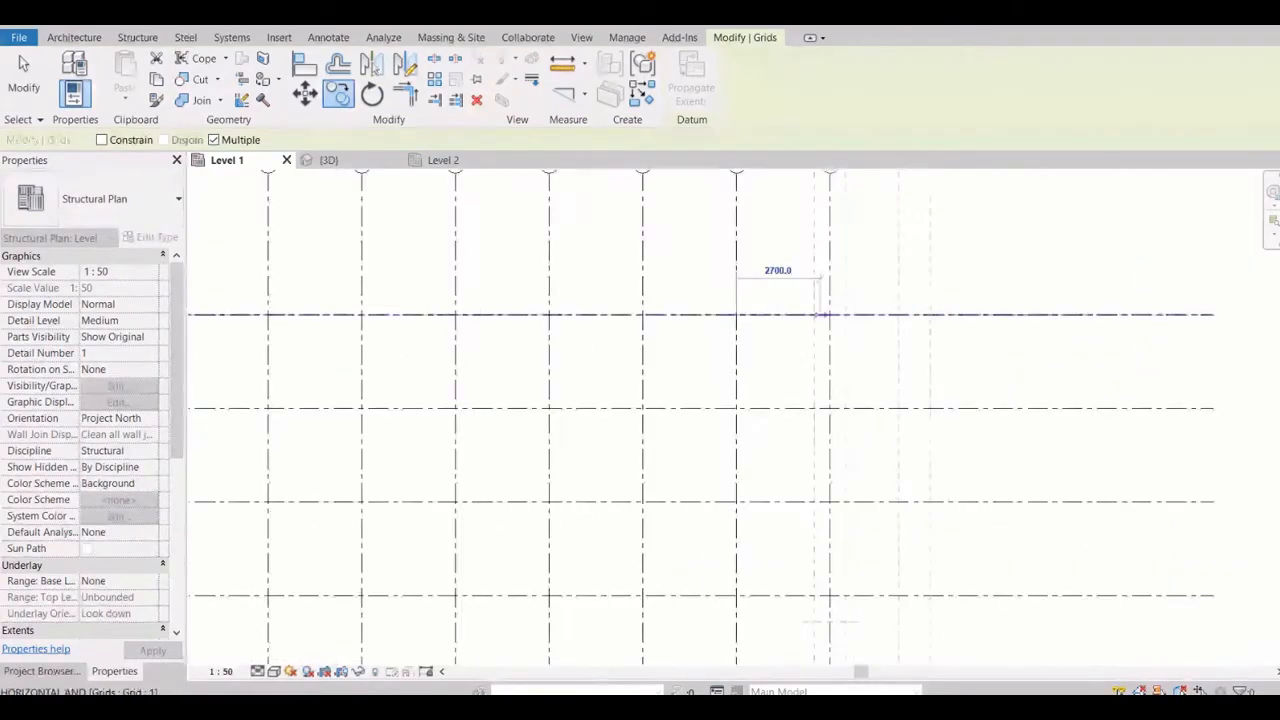
left_click(822, 315)
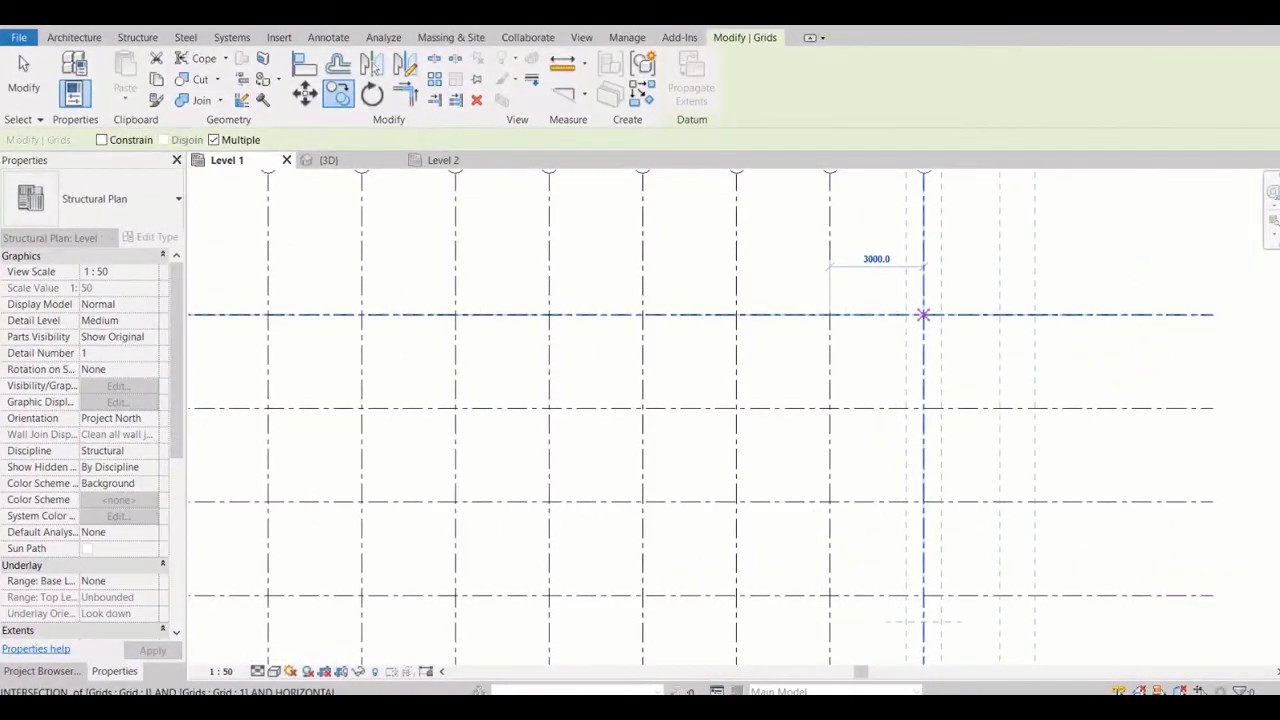
scroll(923, 315, "down", 3)
right_click(948, 320)
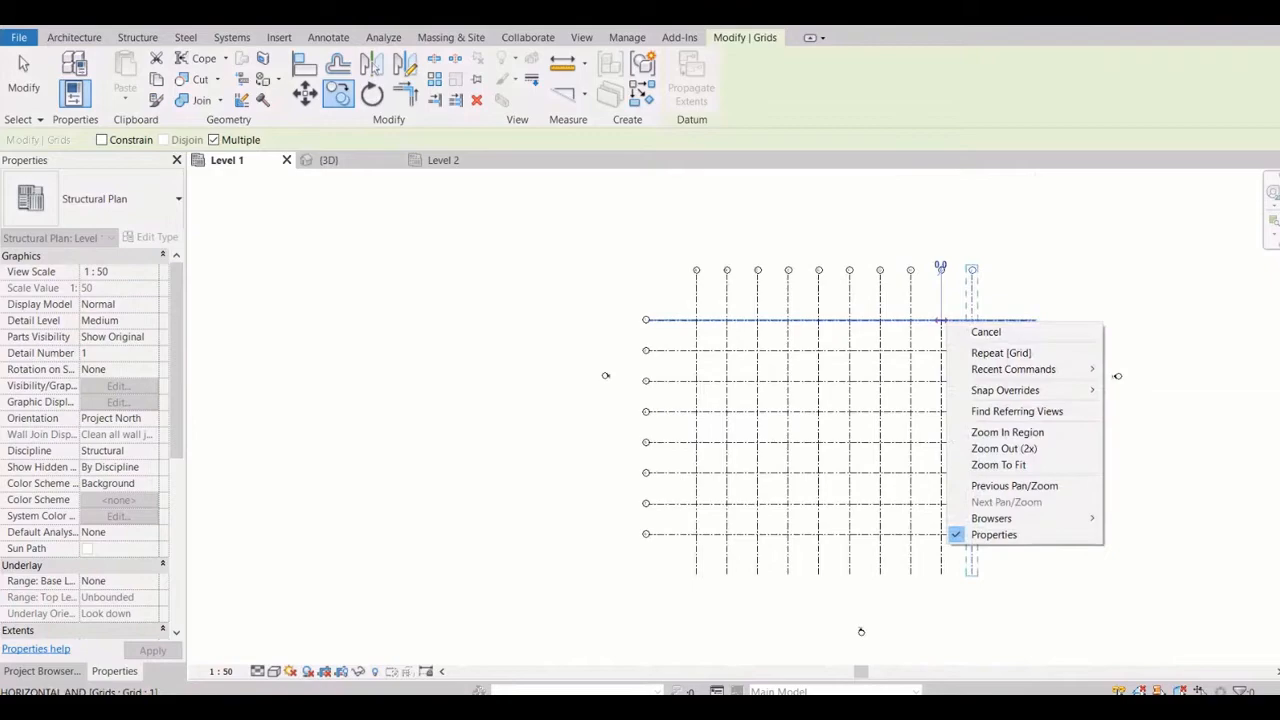
left_click(985, 331)
key("Escape")
scroll(882, 318, "up", 1)
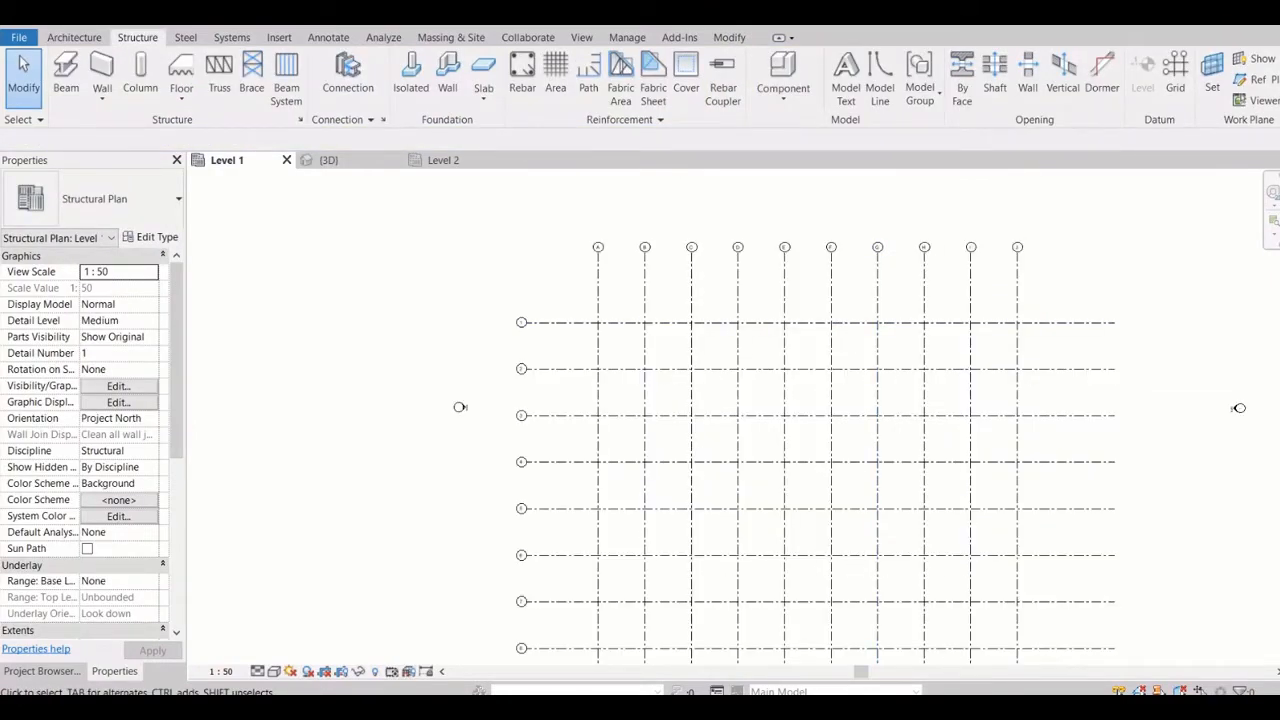
left_click_drag(1051, 284, 582, 281)
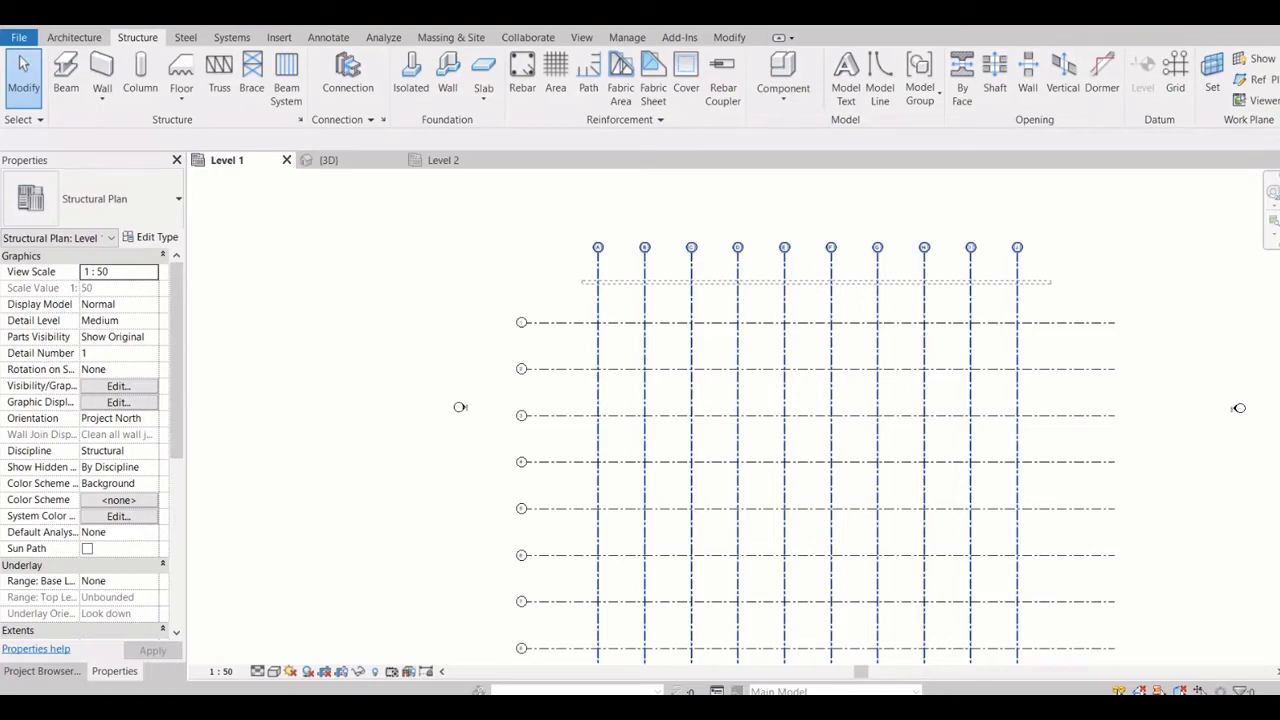
scroll(597, 295, "down", 1)
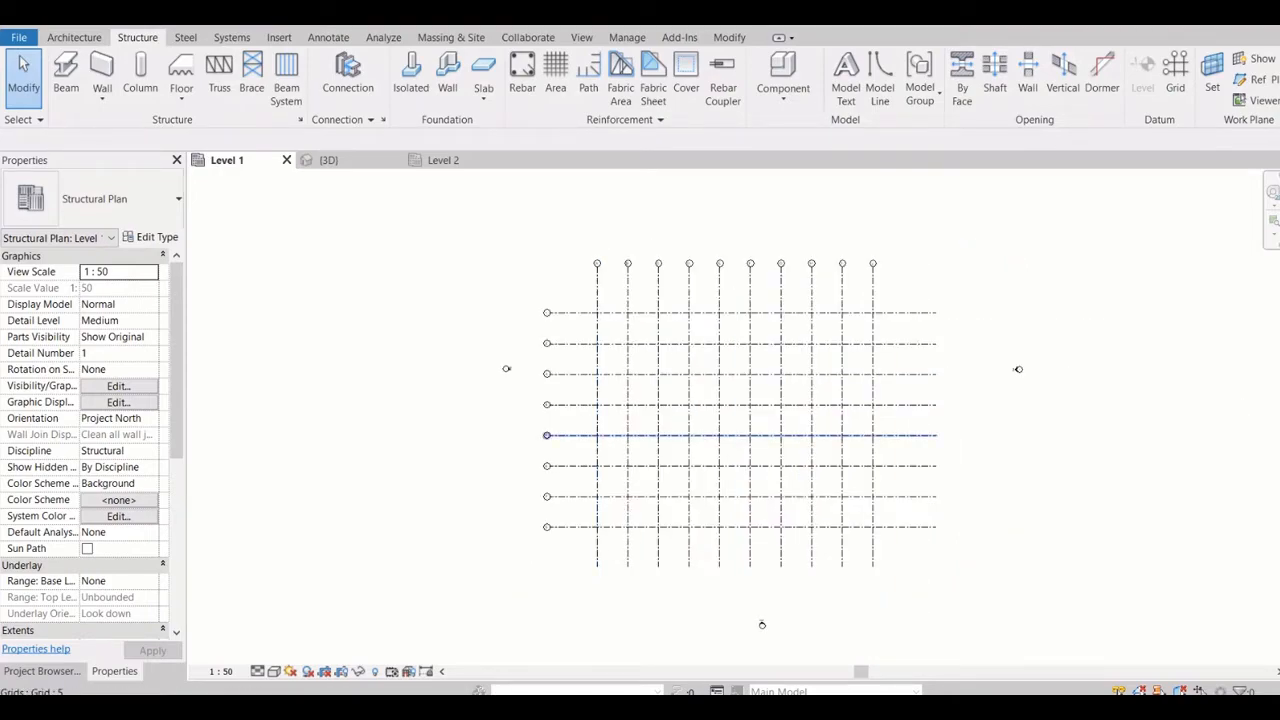
Change the Level 1 plan's view scale to 1:100, and from there to 1:200
left_click(220, 671)
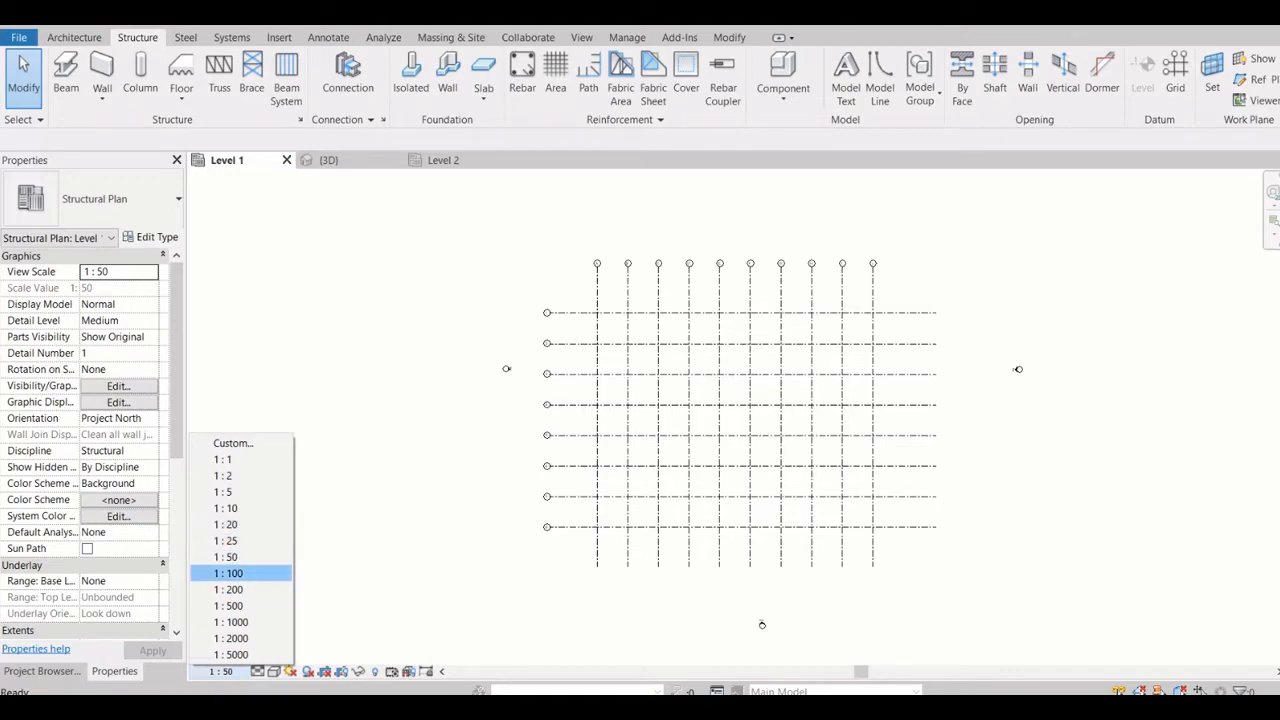
left_click(228, 573)
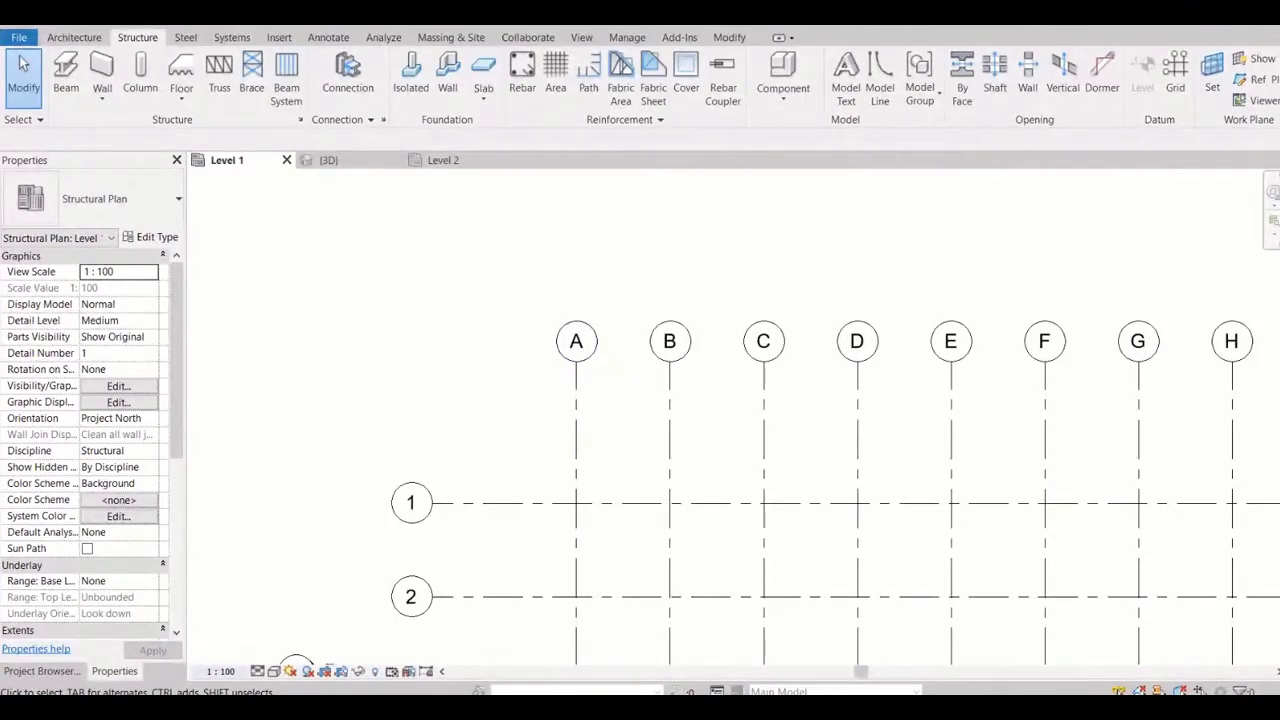
left_click(221, 671)
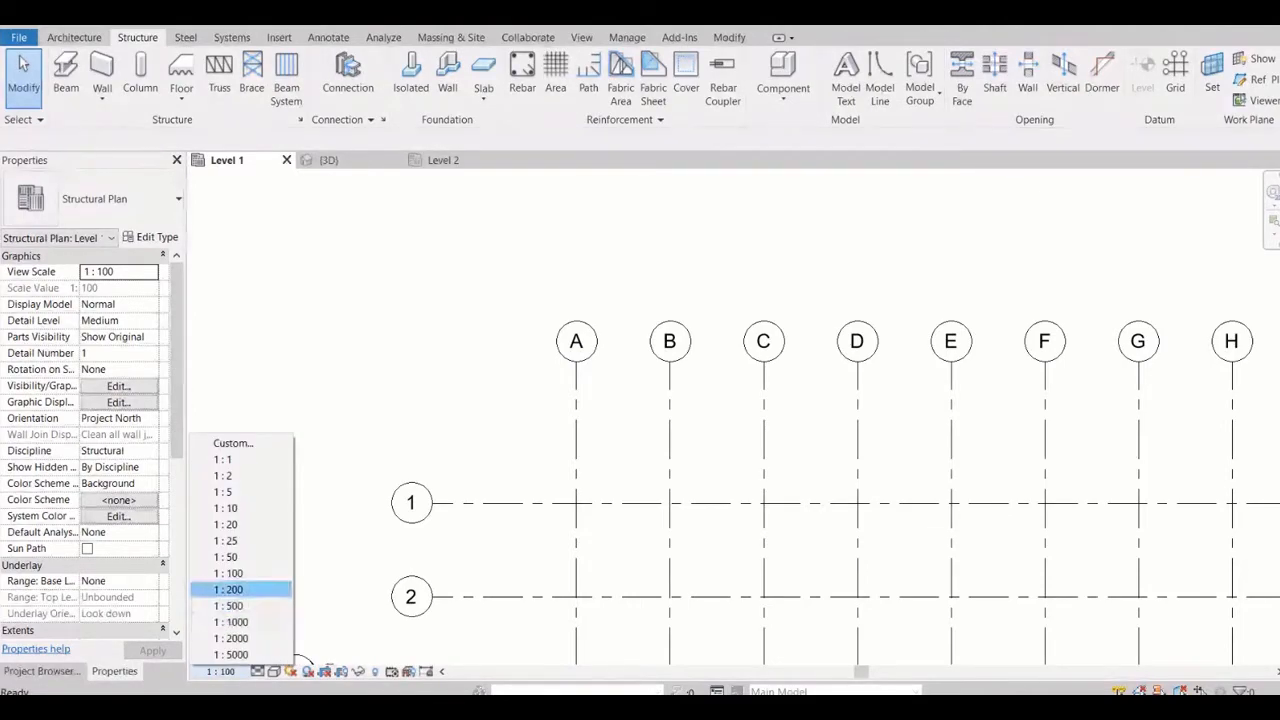
left_click(228, 589)
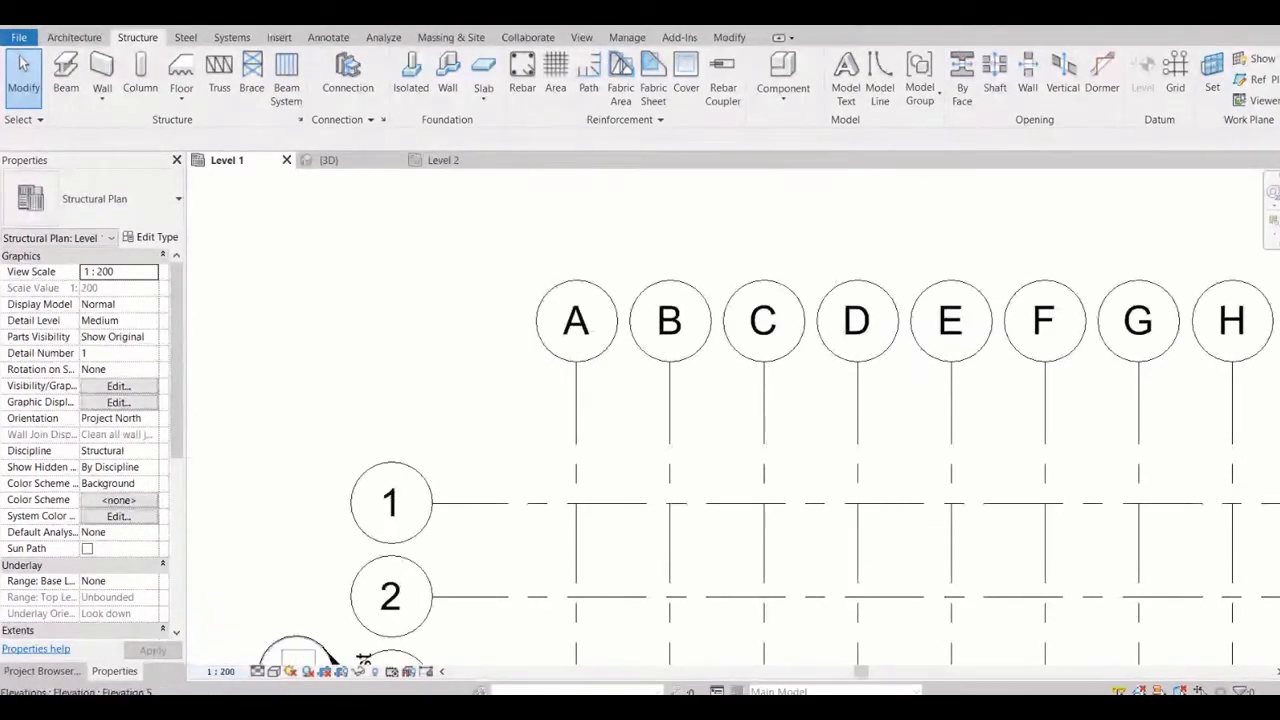
Try a view scale of 1:500 on the Level 1 plan and check the grid bubbles
left_click(221, 671)
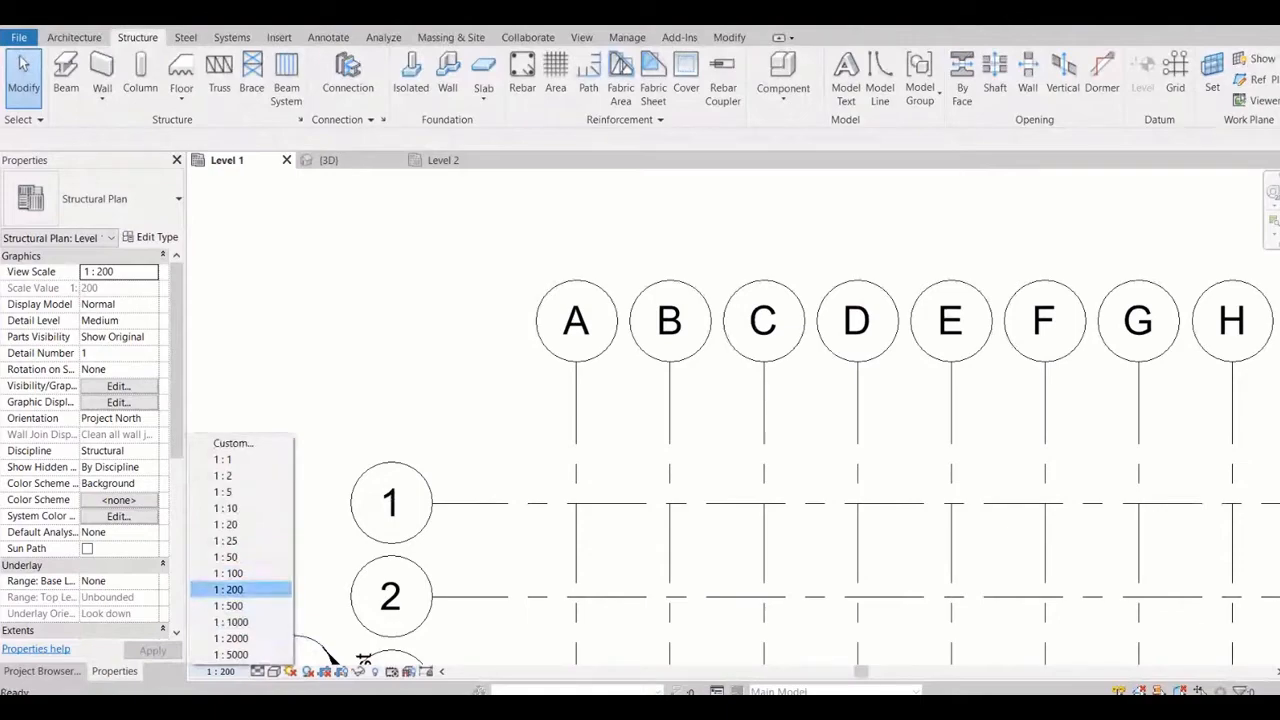
left_click(228, 605)
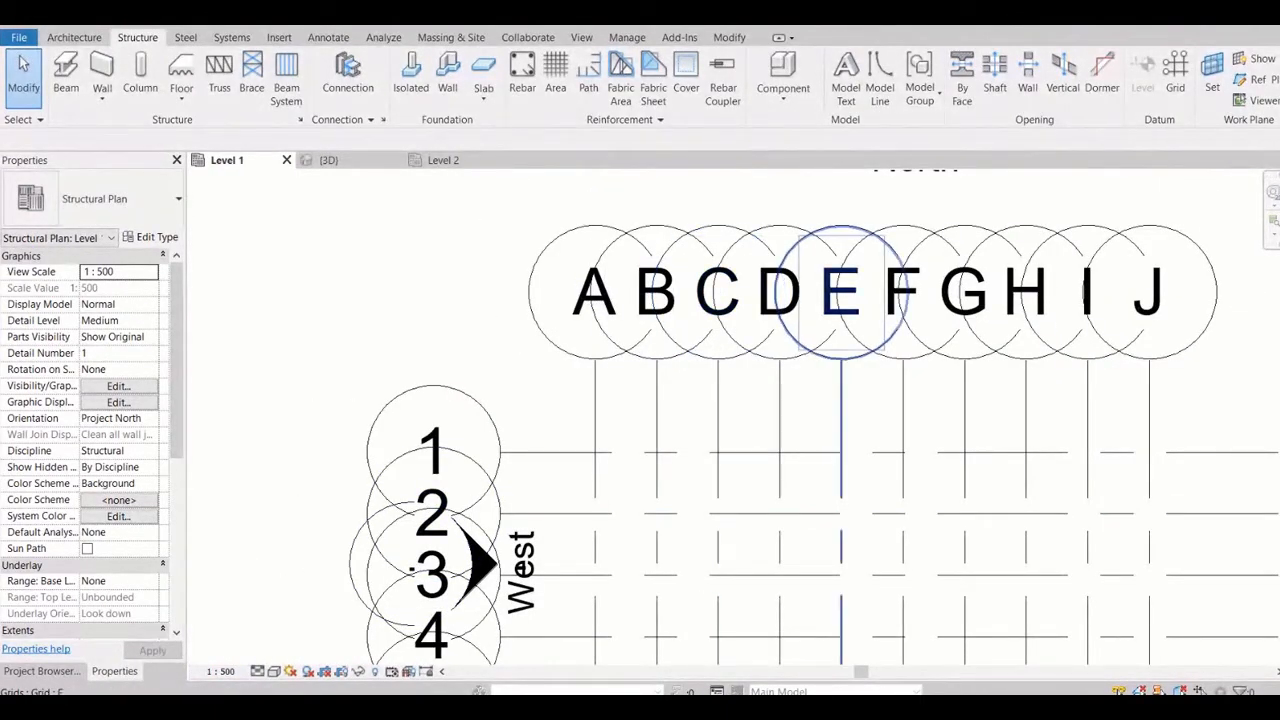
left_click(636, 314)
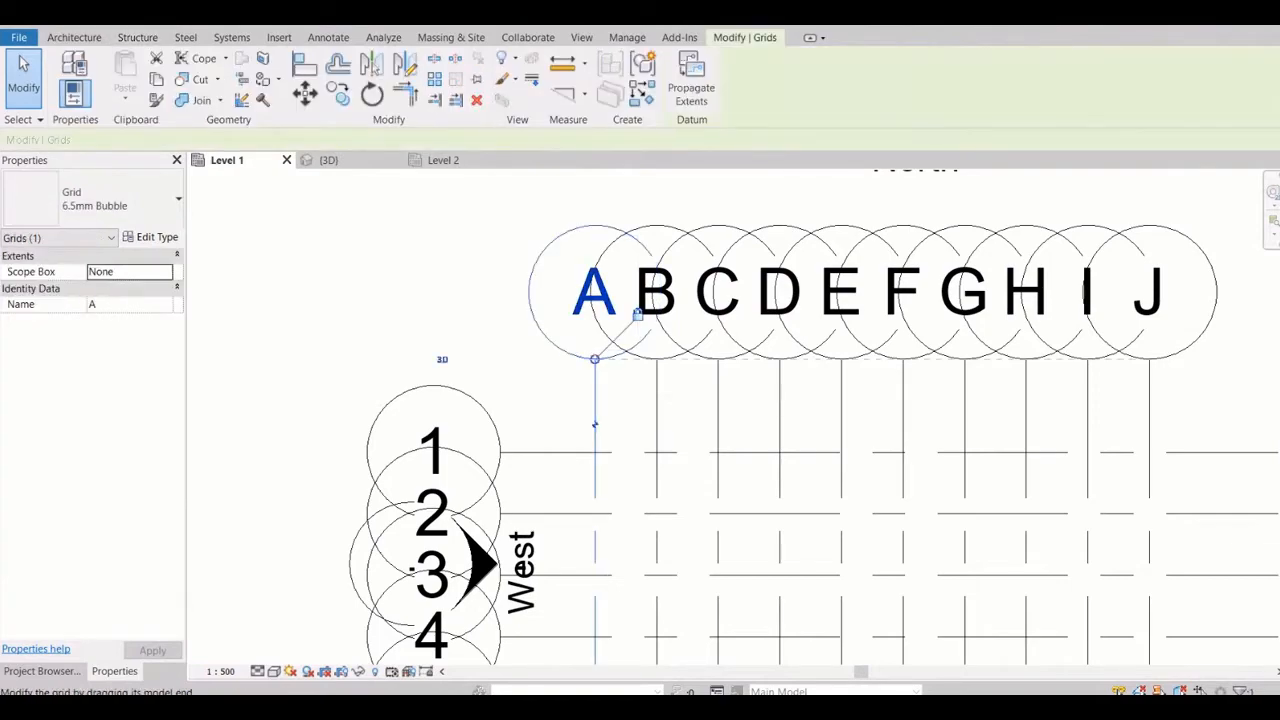
key("Escape")
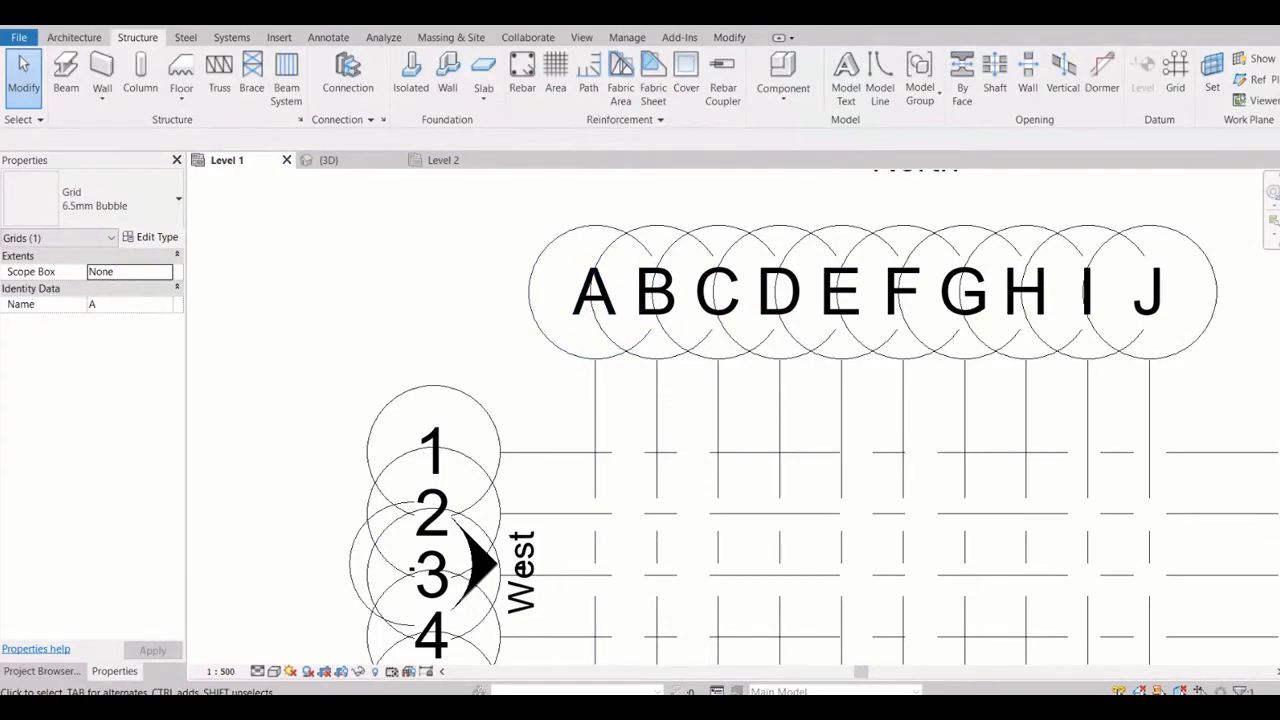
Set the Level 1 plan's view scale to 1:100
left_click(220, 671)
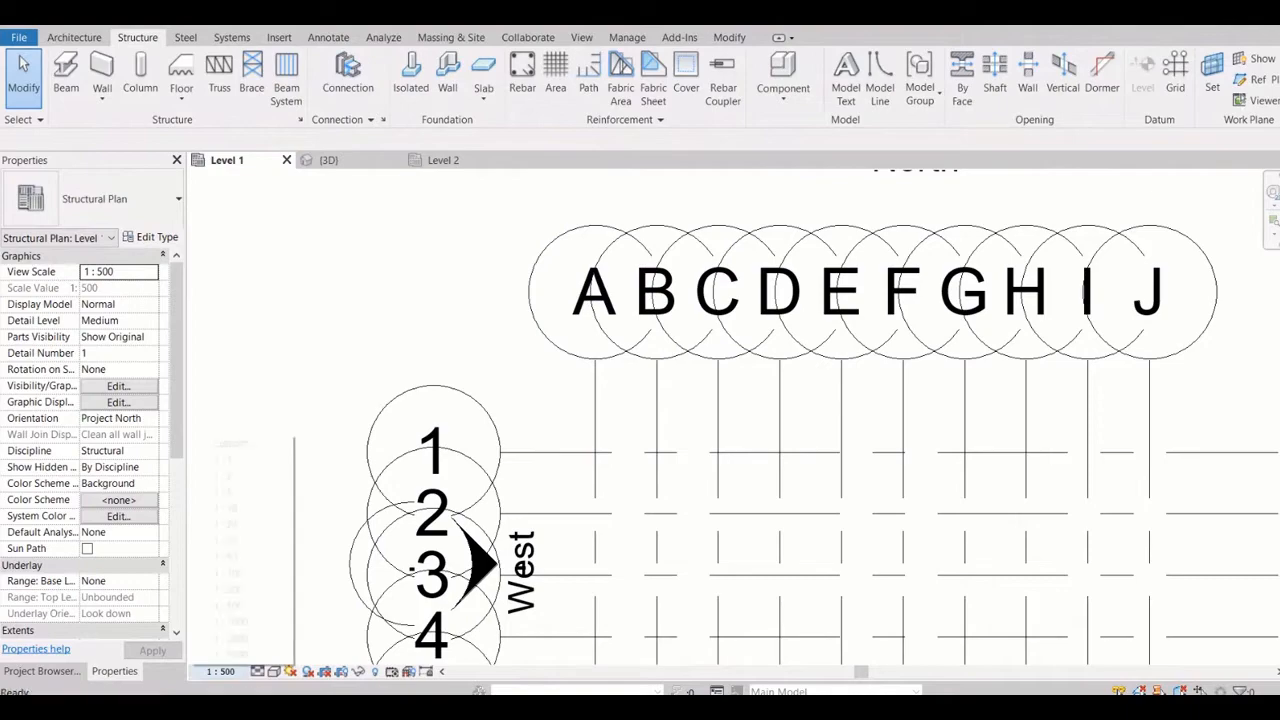
left_click(240, 573)
scroll(545, 280, "down", 6)
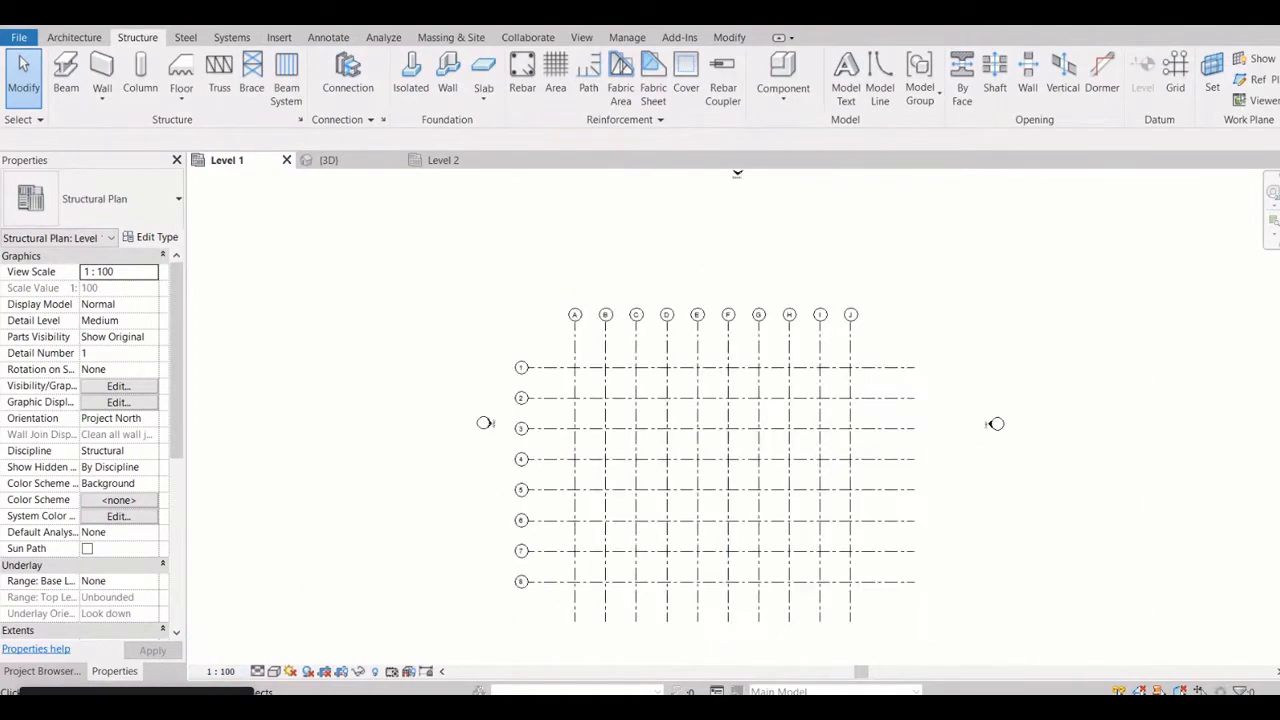
middle_click_drag(590, 355, 564, 320)
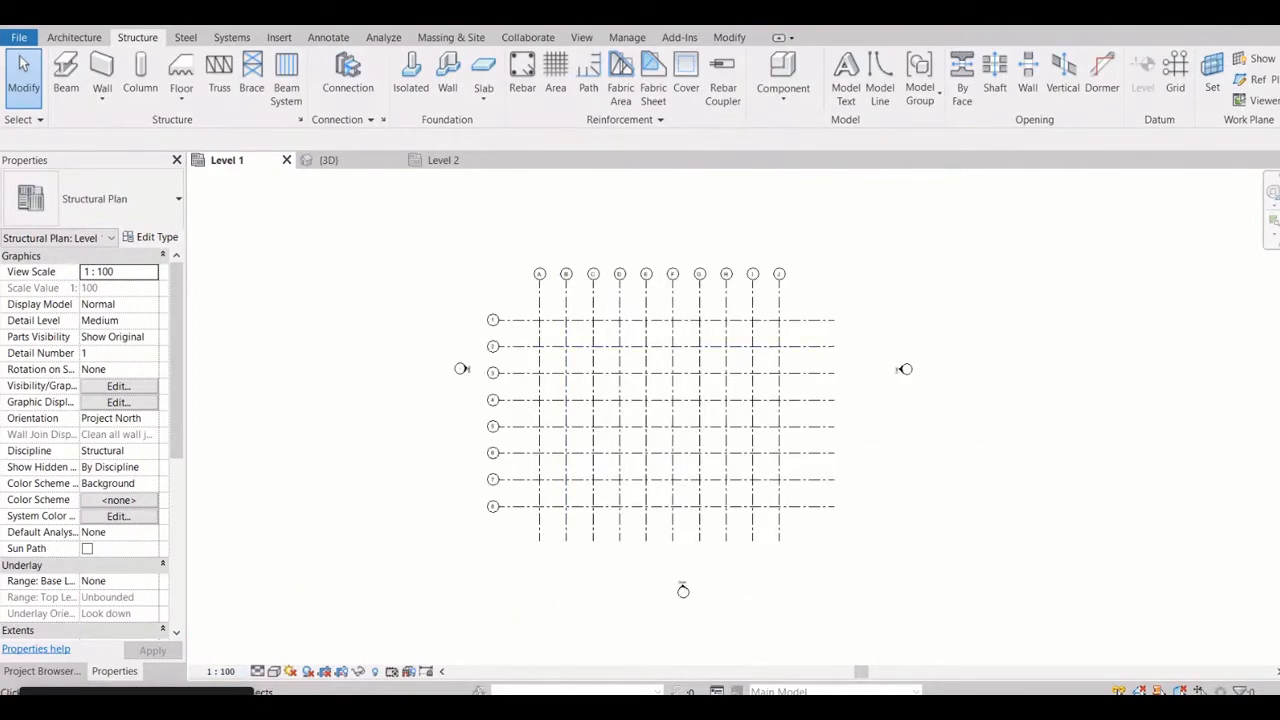
left_click_drag(391, 187, 415, 247)
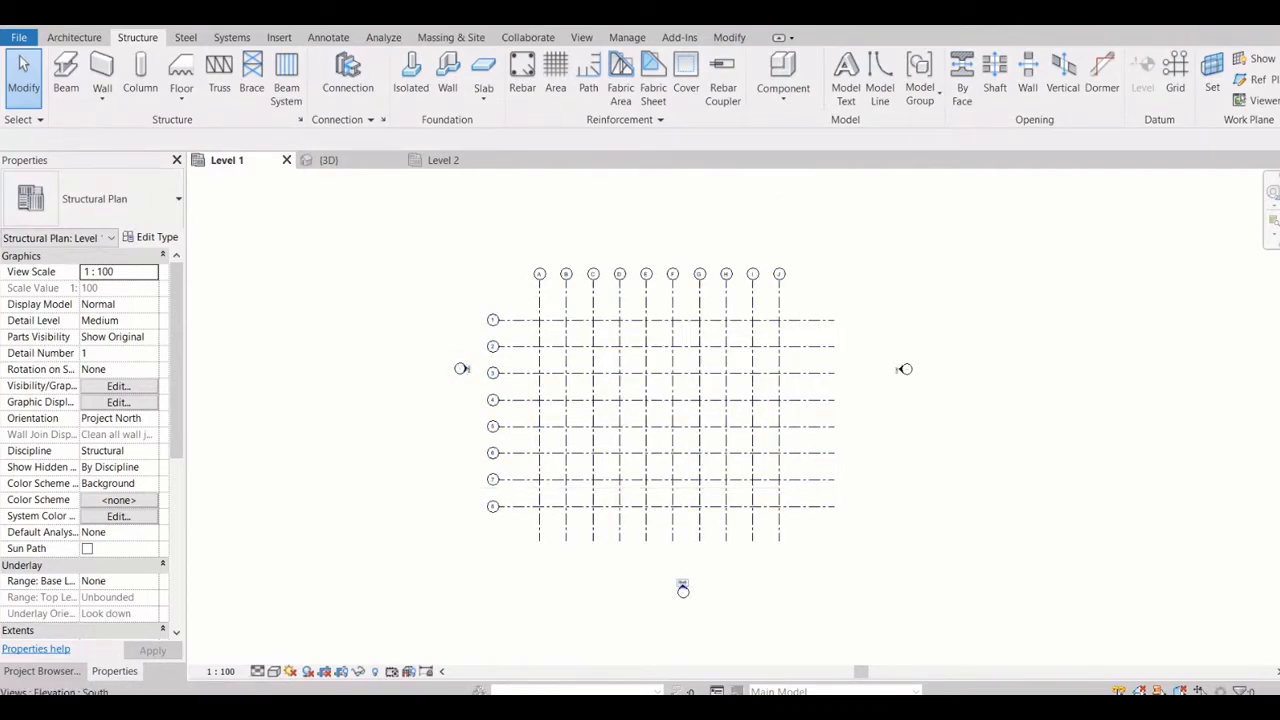
right_click(683, 589)
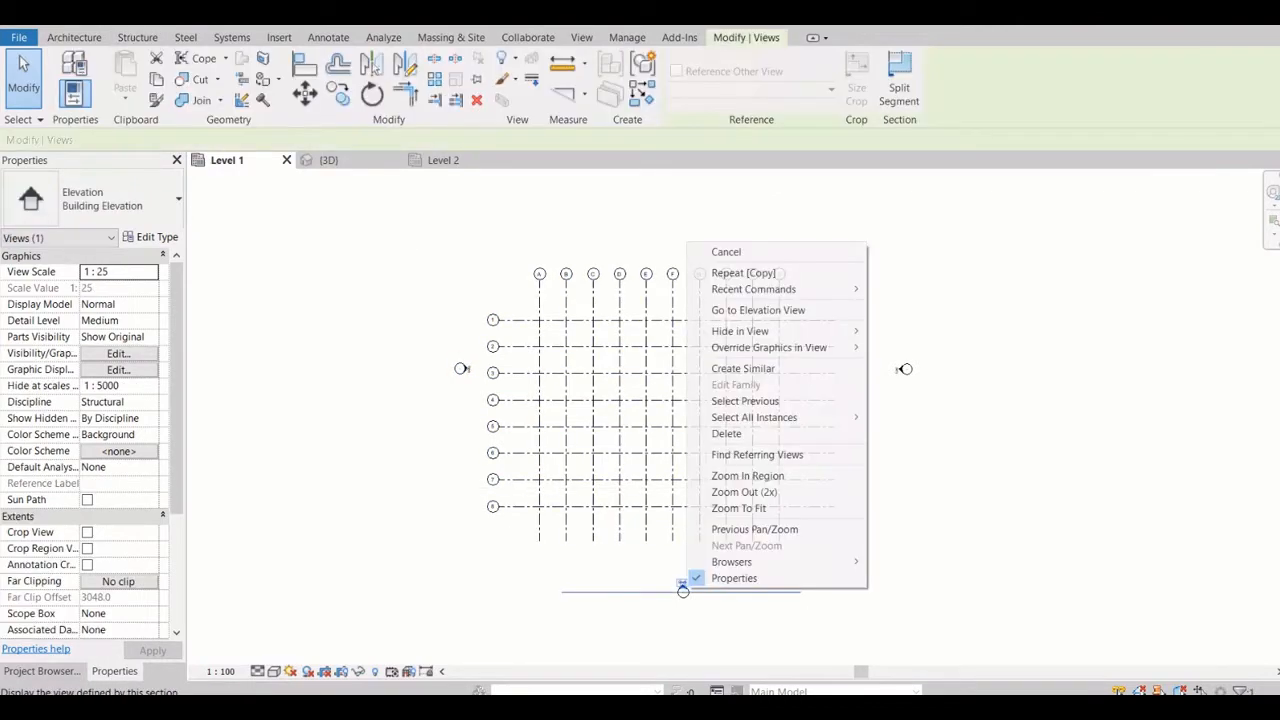
mouse_move(760, 331)
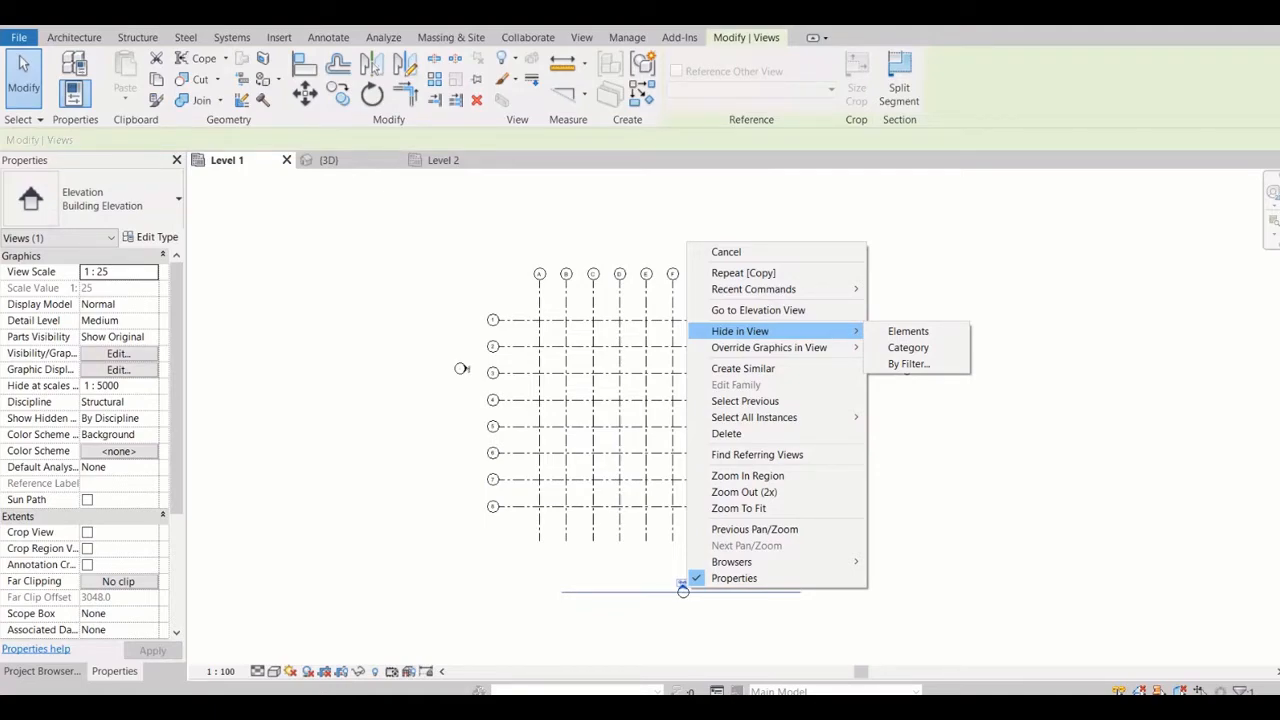
left_click(635, 471)
Open the South elevation view from the elevation marker below the grid in the plan
scroll(638, 481, "down", 5)
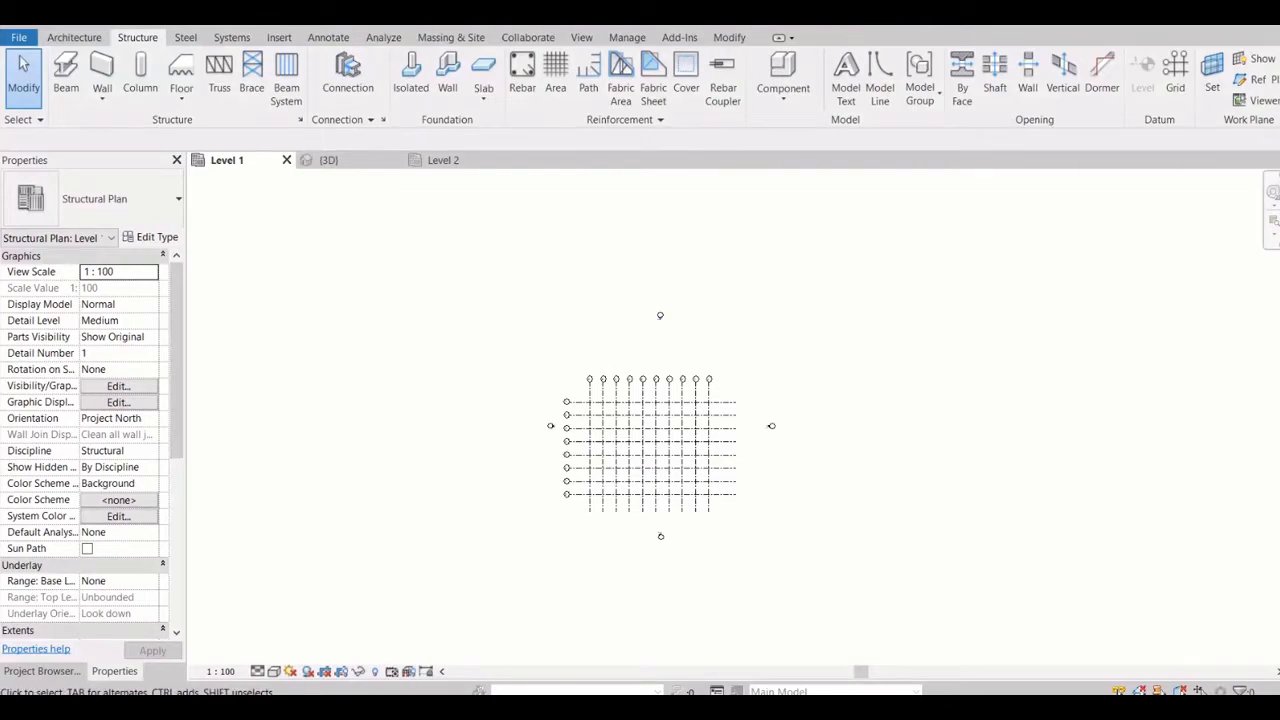
left_click(660, 536)
right_click(660, 538)
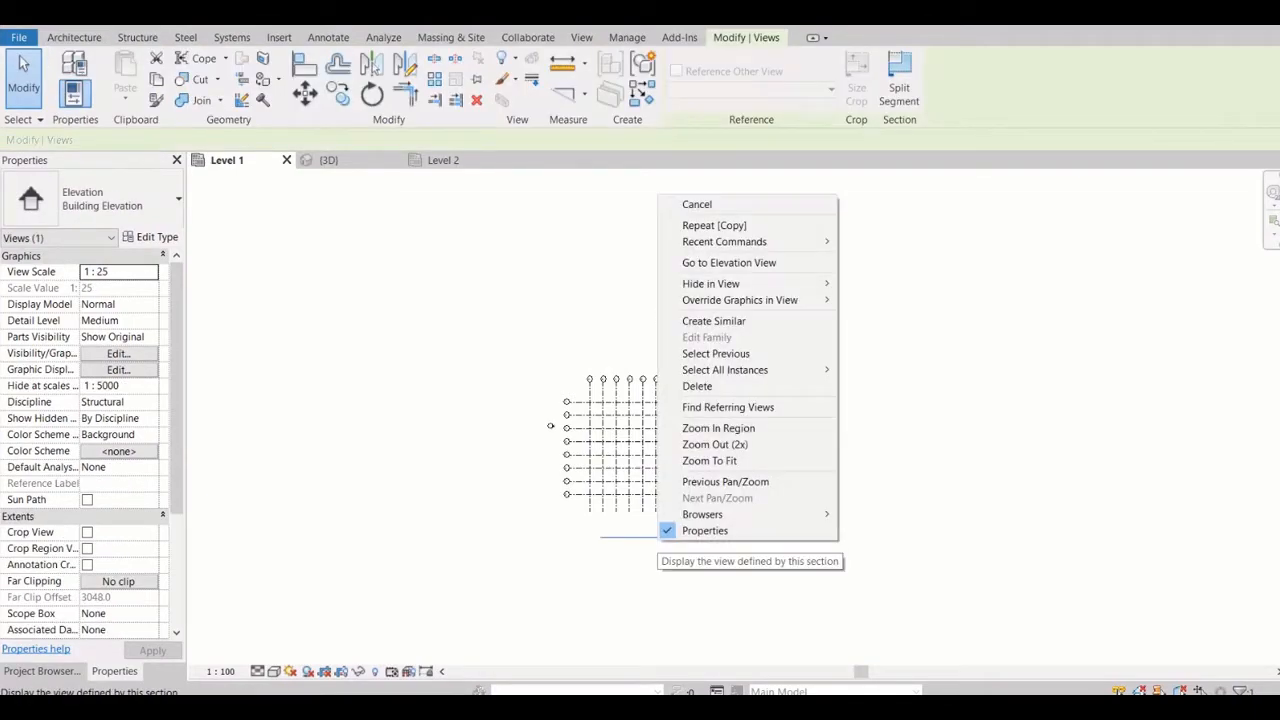
left_click(729, 262)
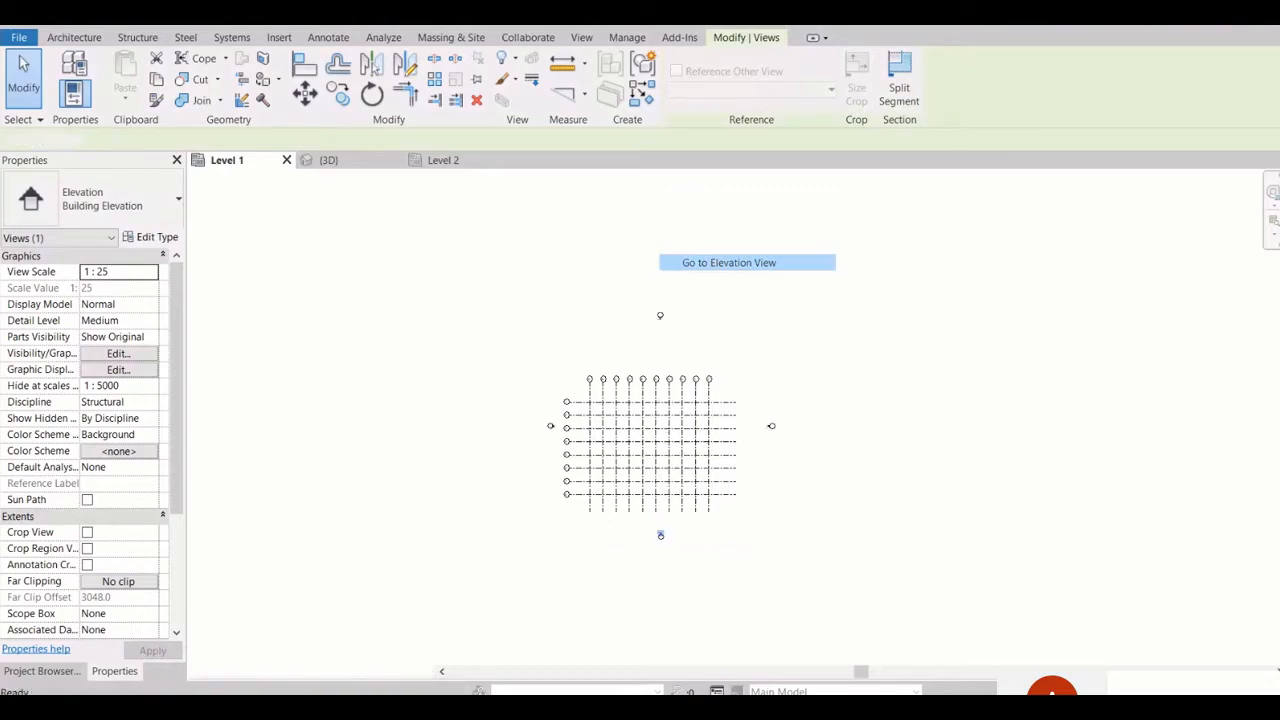
scroll(752, 362, "down", 2)
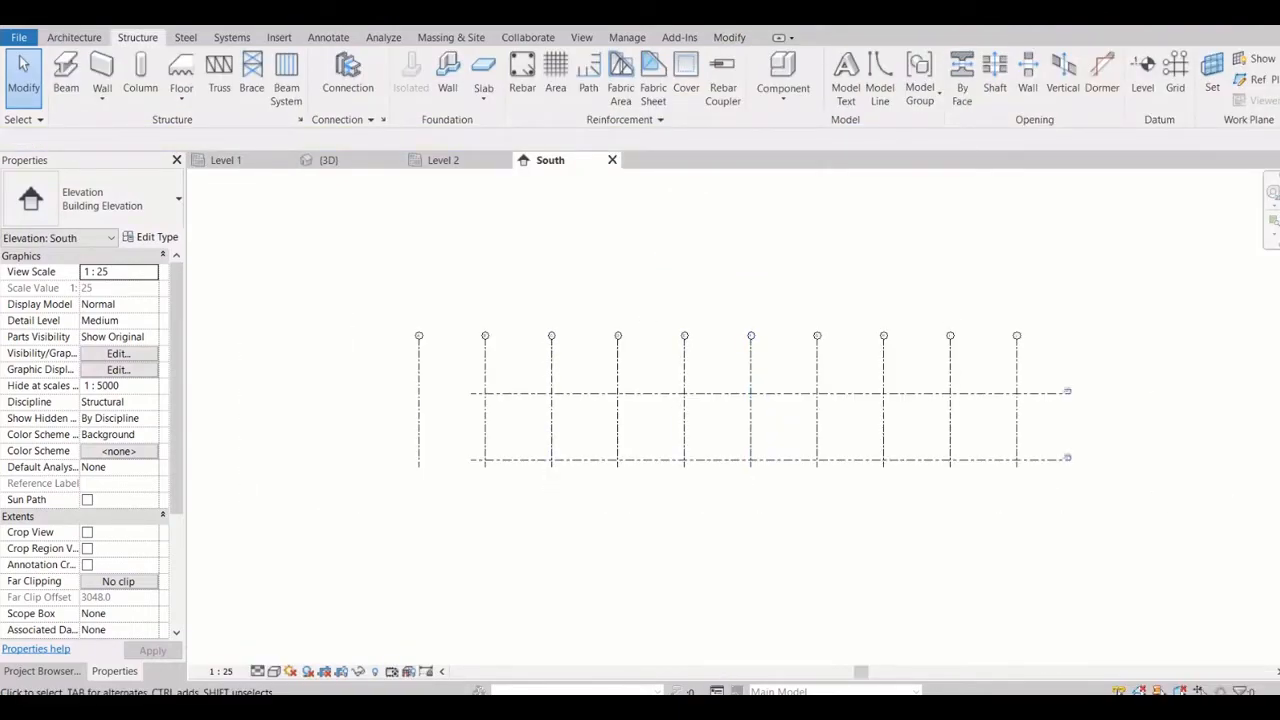
Compare the Level 1 plan with the South elevation and examine the names and elevations of the two level lines
left_click(226, 160)
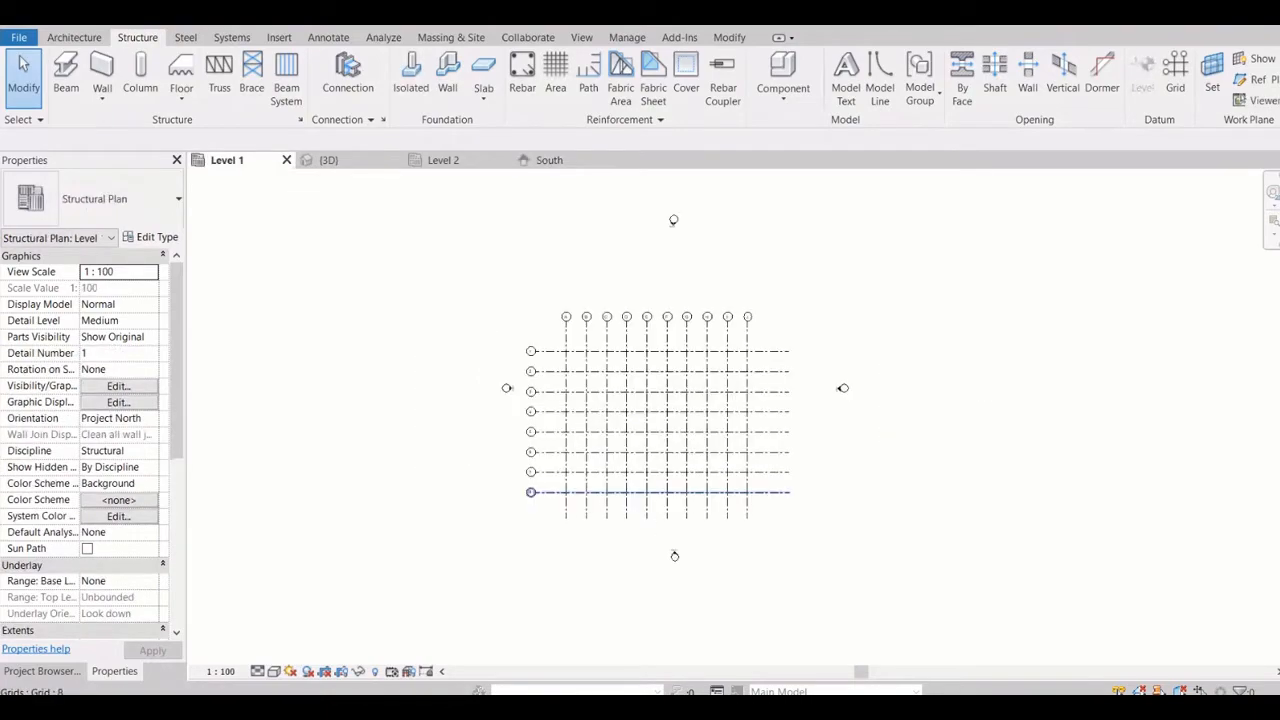
left_click(549, 160)
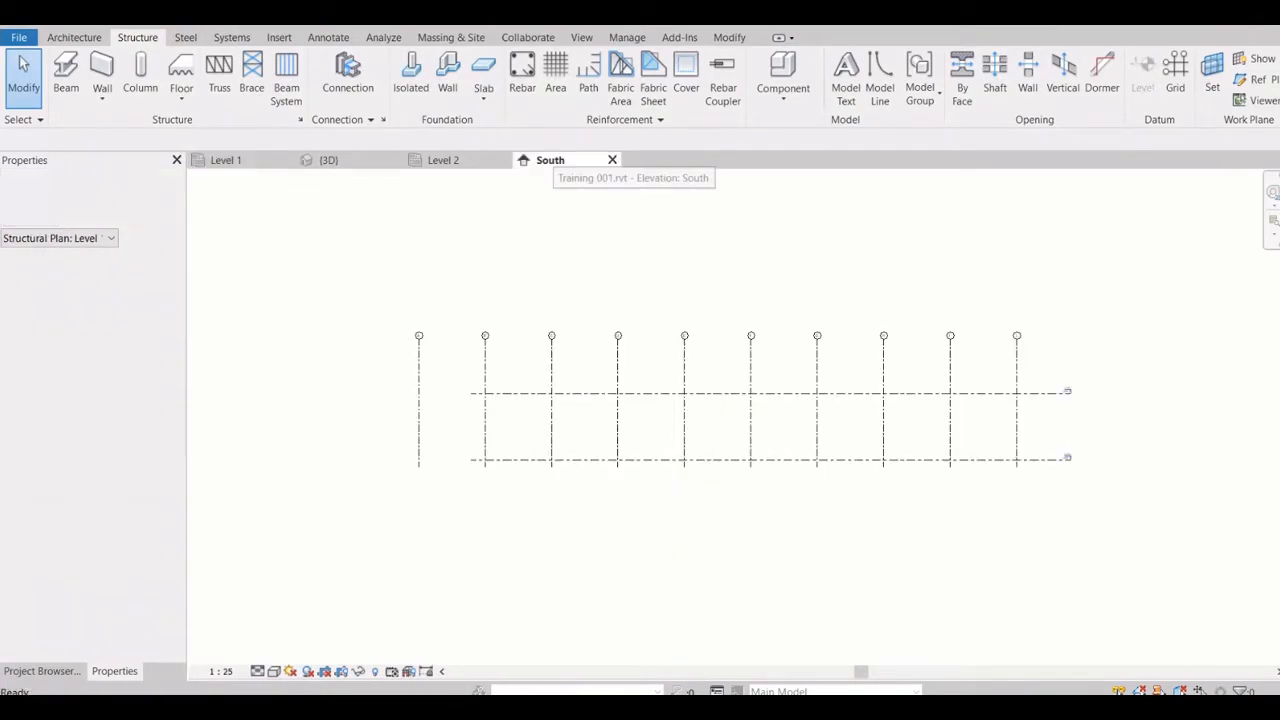
left_click(590, 393)
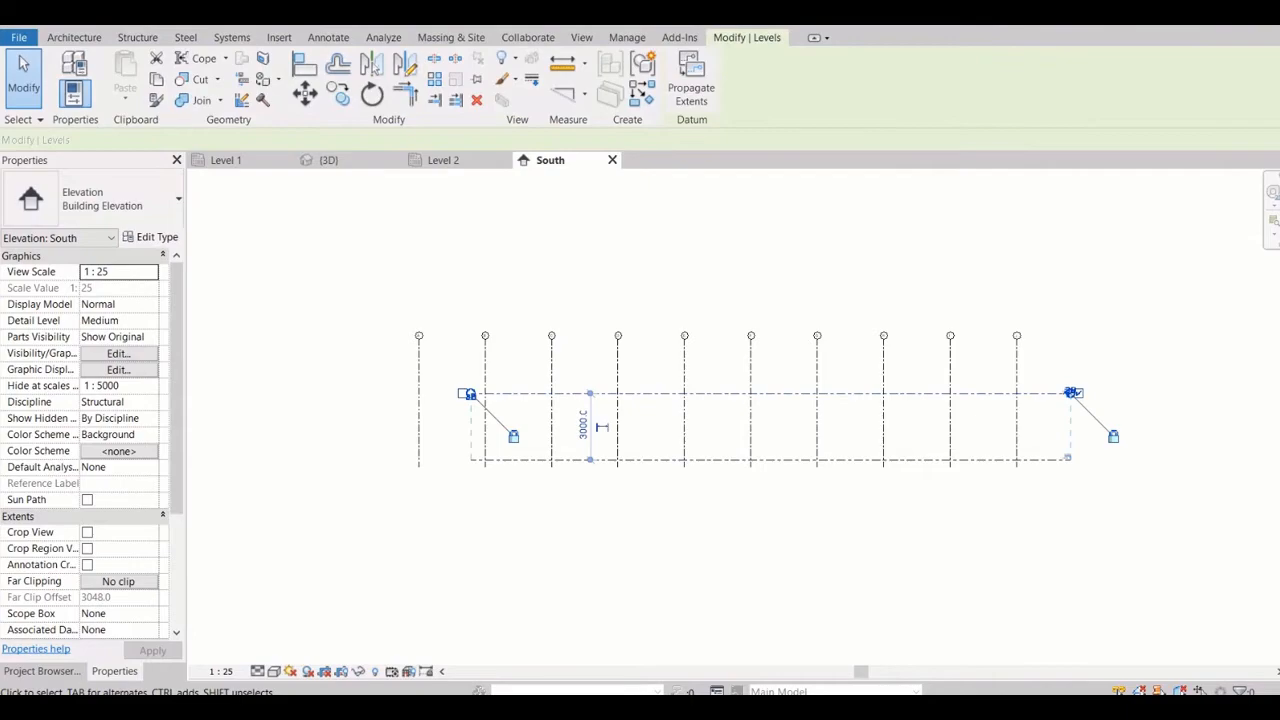
scroll(1110, 458, "up", 2)
key("Escape")
scroll(1072, 452, "up", 8)
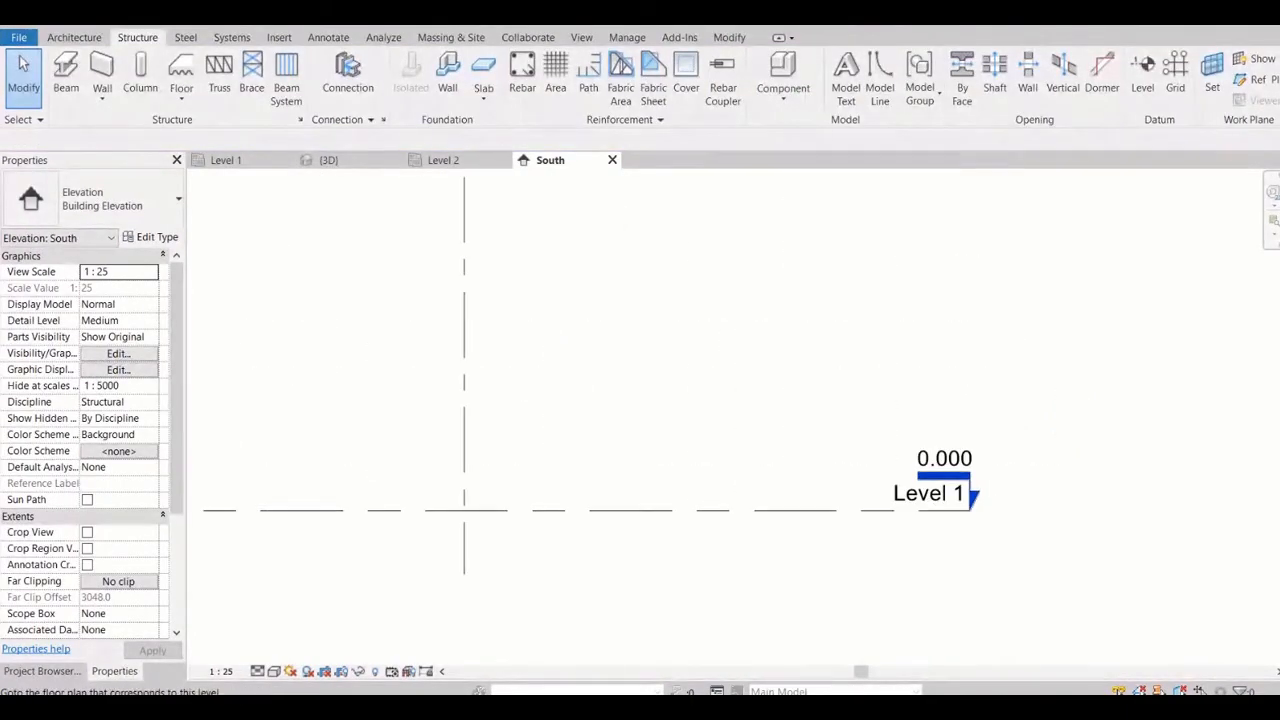
scroll(944, 528, "down", 6)
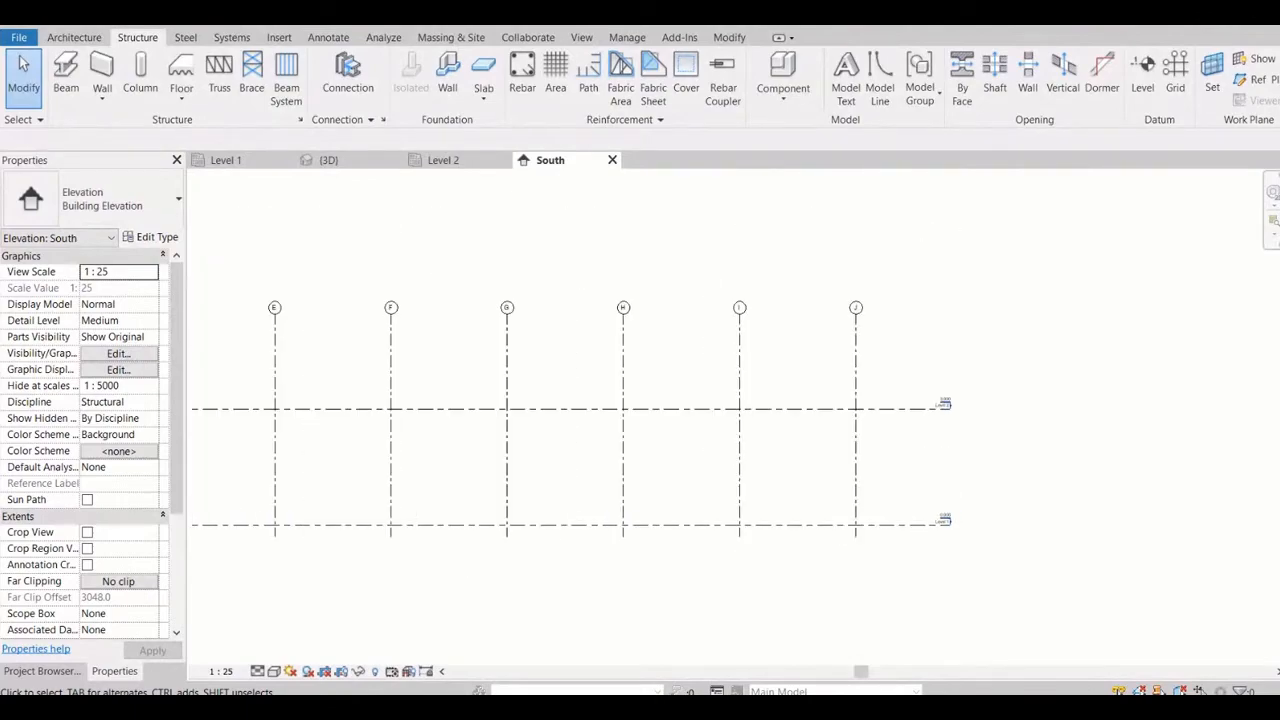
scroll(944, 405, "up", 5)
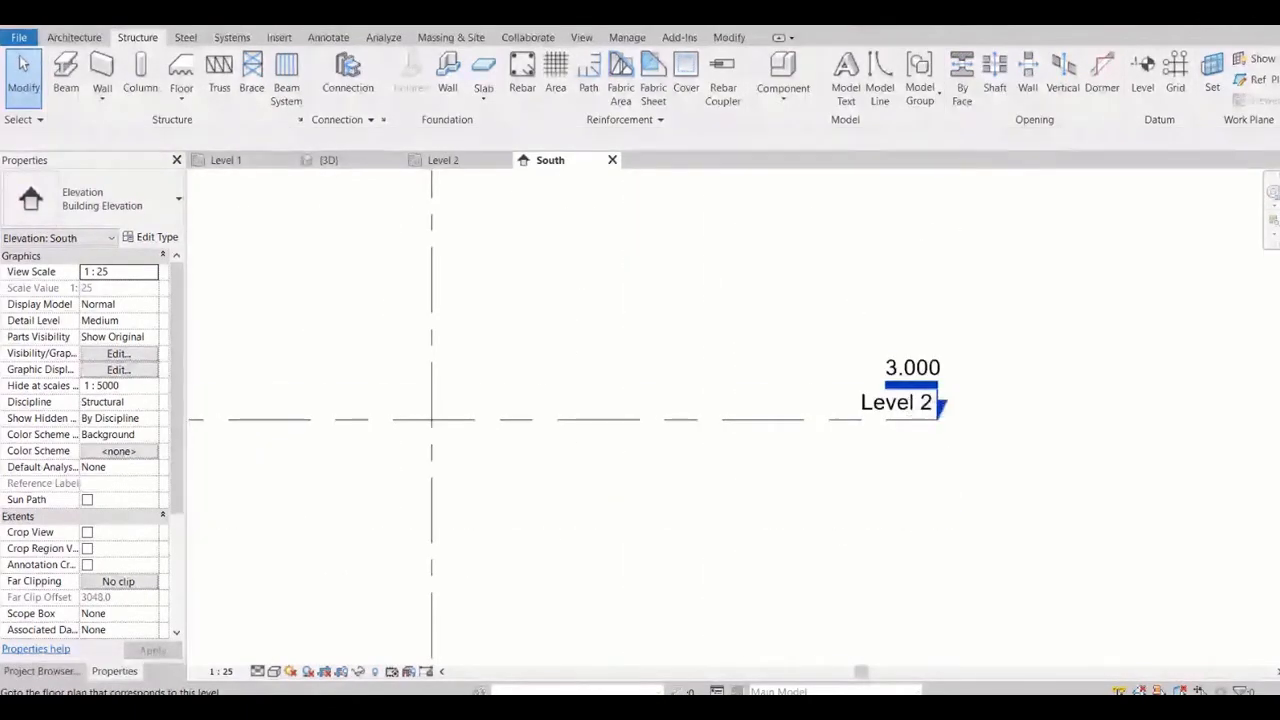
scroll(940, 405, "down", 5)
scroll(905, 520, "up", 5)
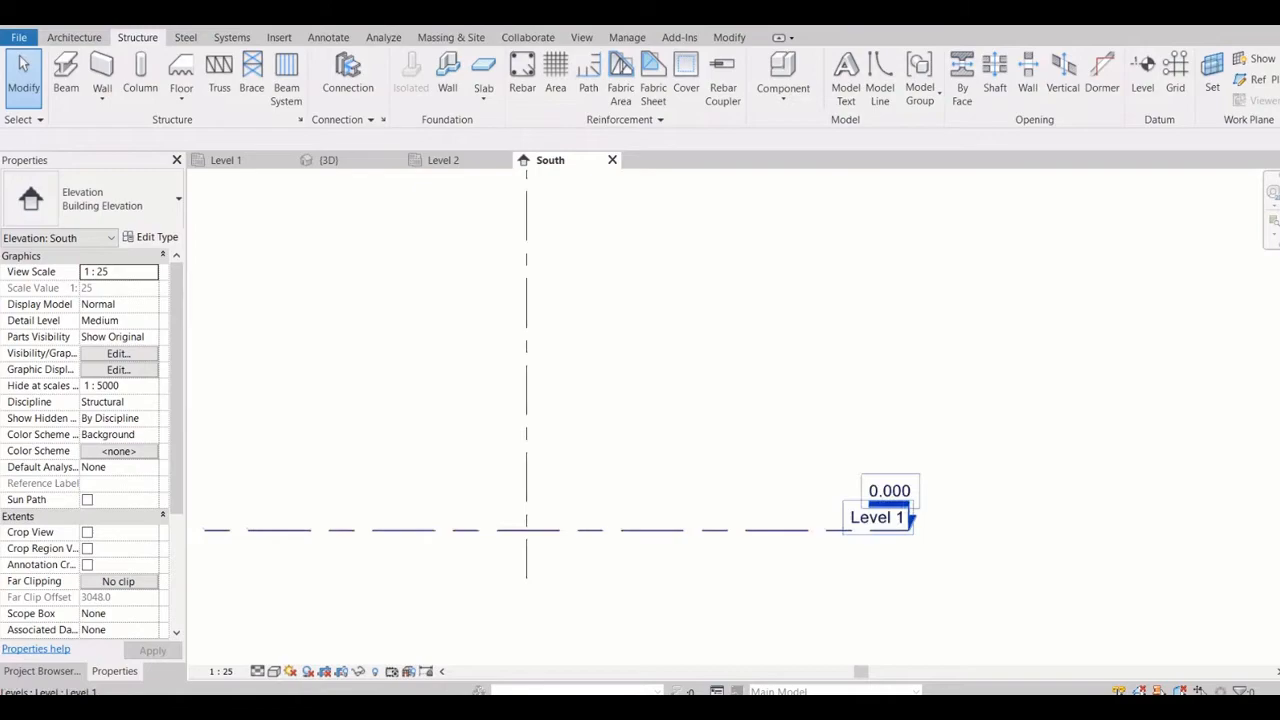
left_click(908, 528)
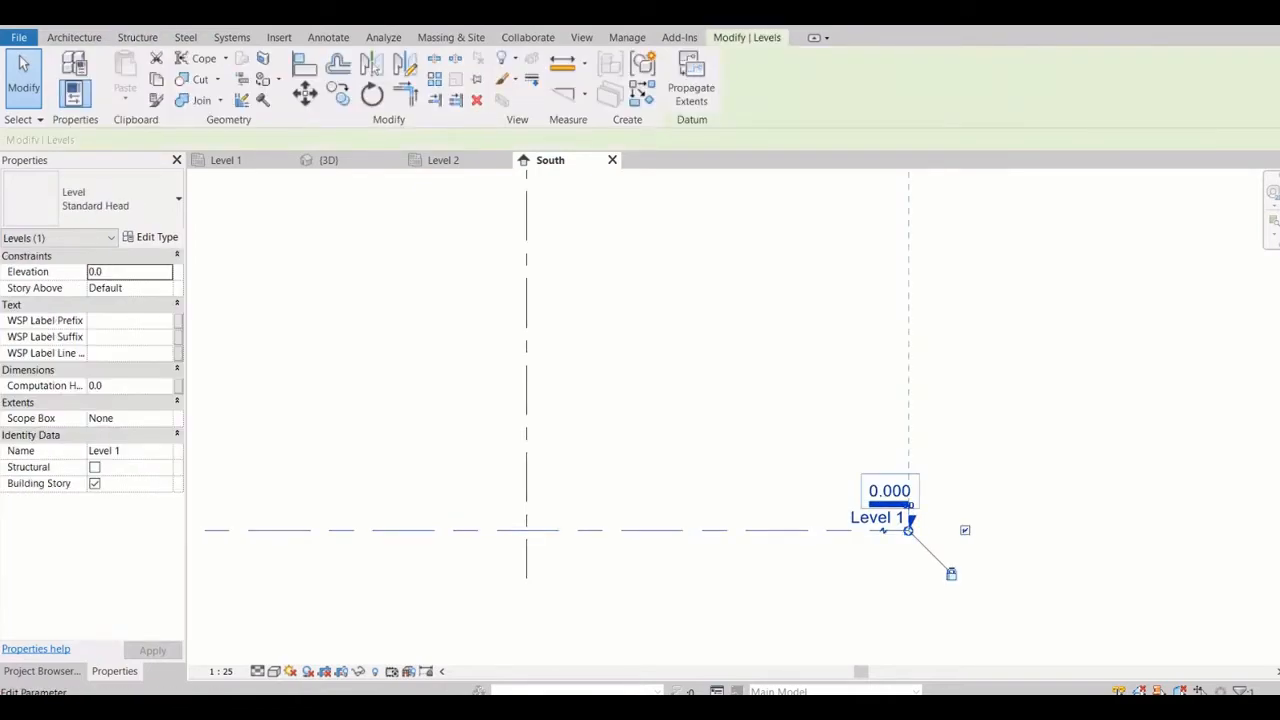
left_click(889, 491)
key("Escape")
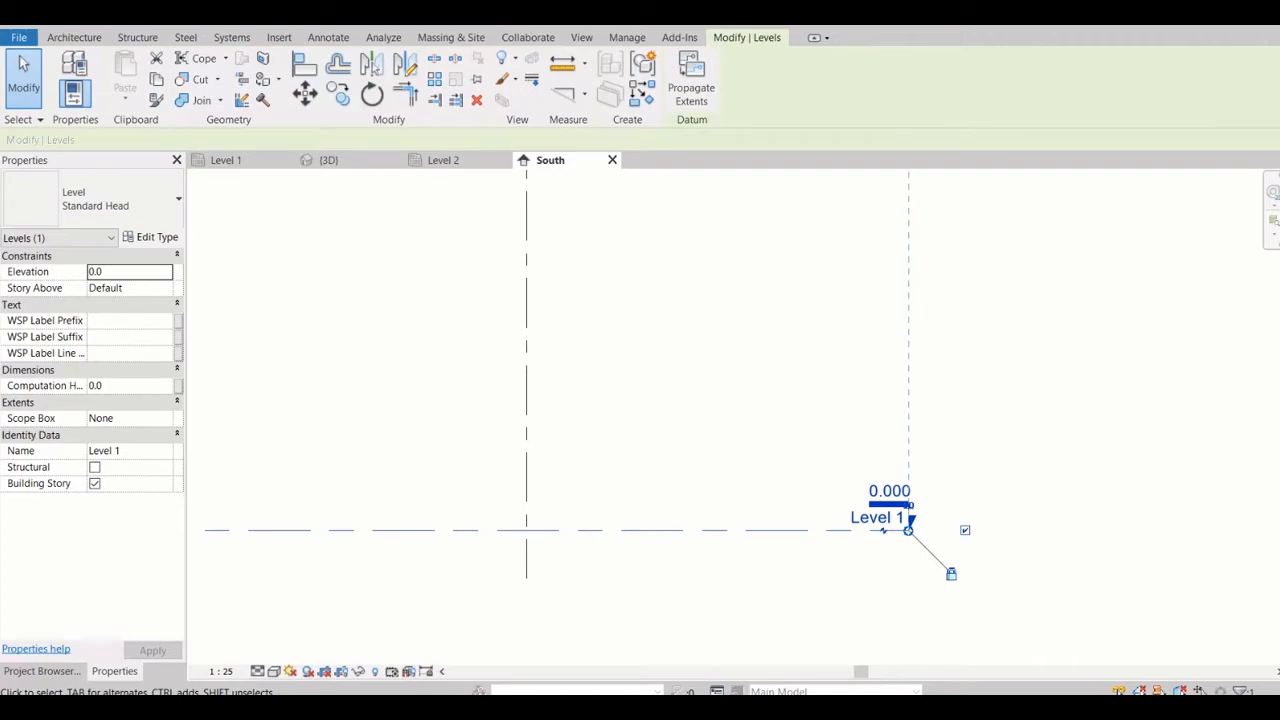
key("Escape")
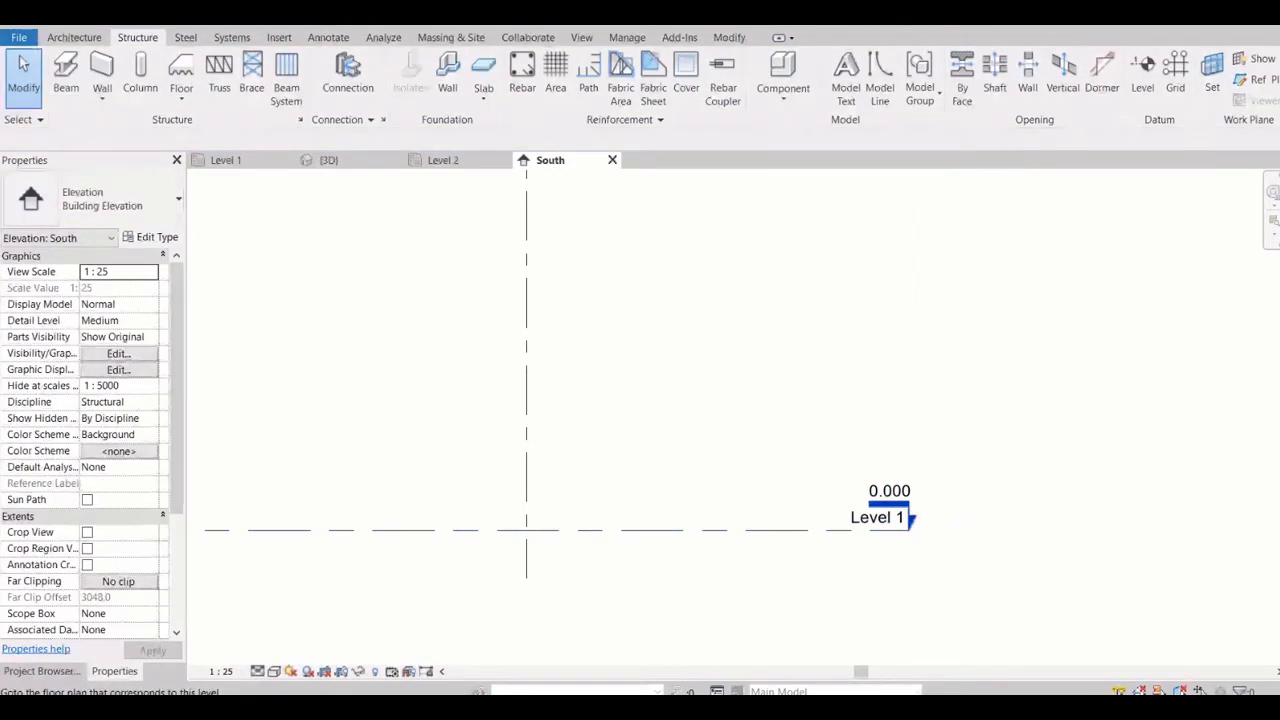
Rename Level 1 as Ground Level in the South elevation and rename its corresponding views too
left_click(880, 517)
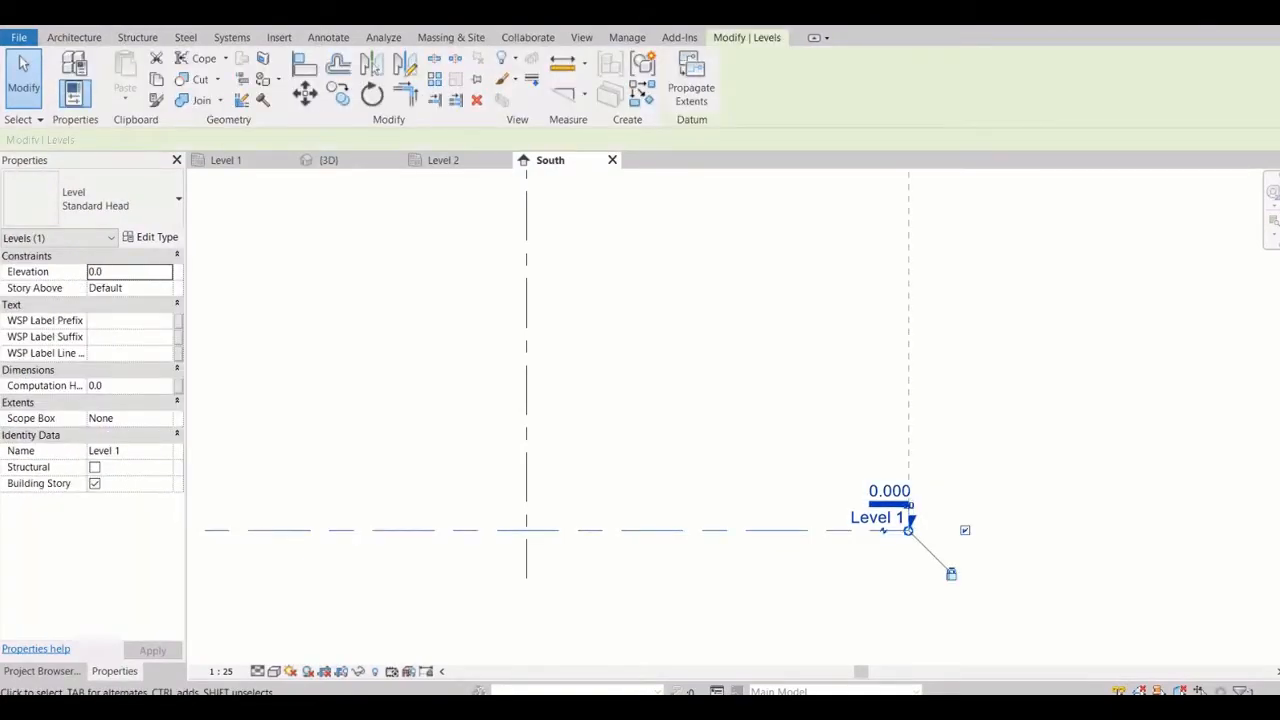
left_click(124, 451)
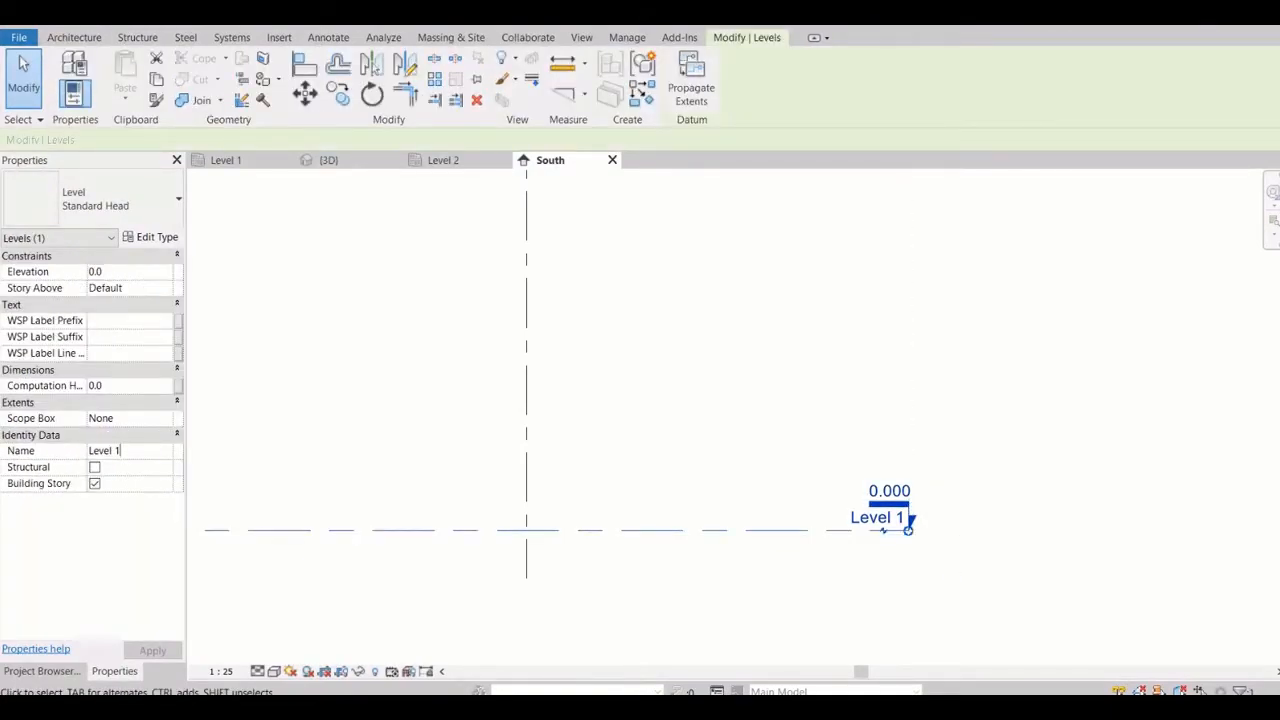
key("BackSpace")
key("BackSpace")
key("BackSpace")
key("BackSpace")
key("BackSpace")
key("BackSpace")
key("BackSpace")
type("G")
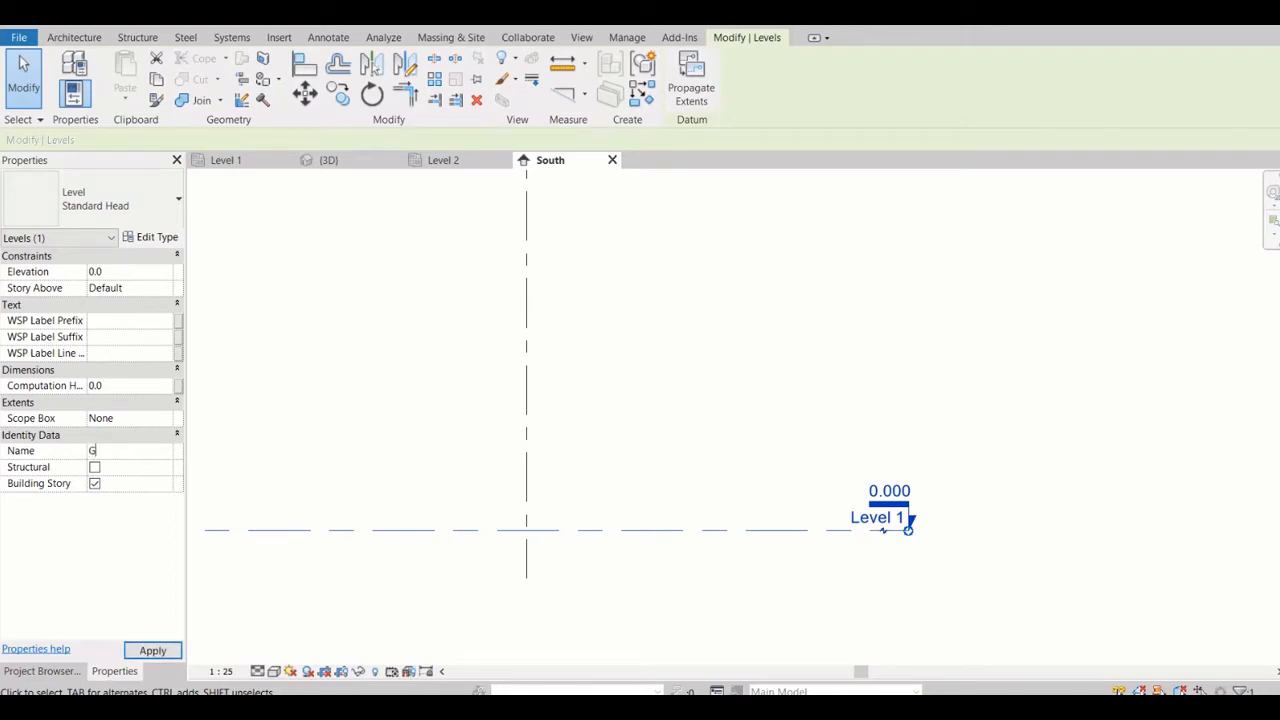
type("round Level")
key("Return")
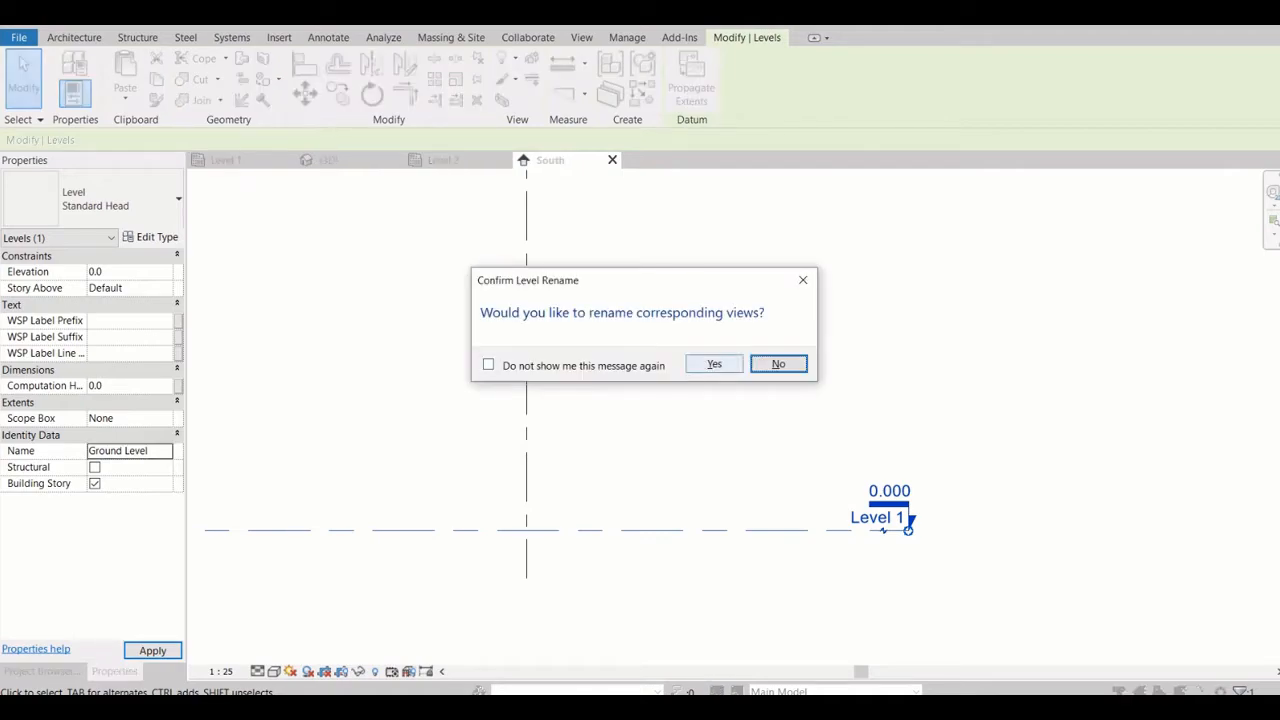
left_click(714, 364)
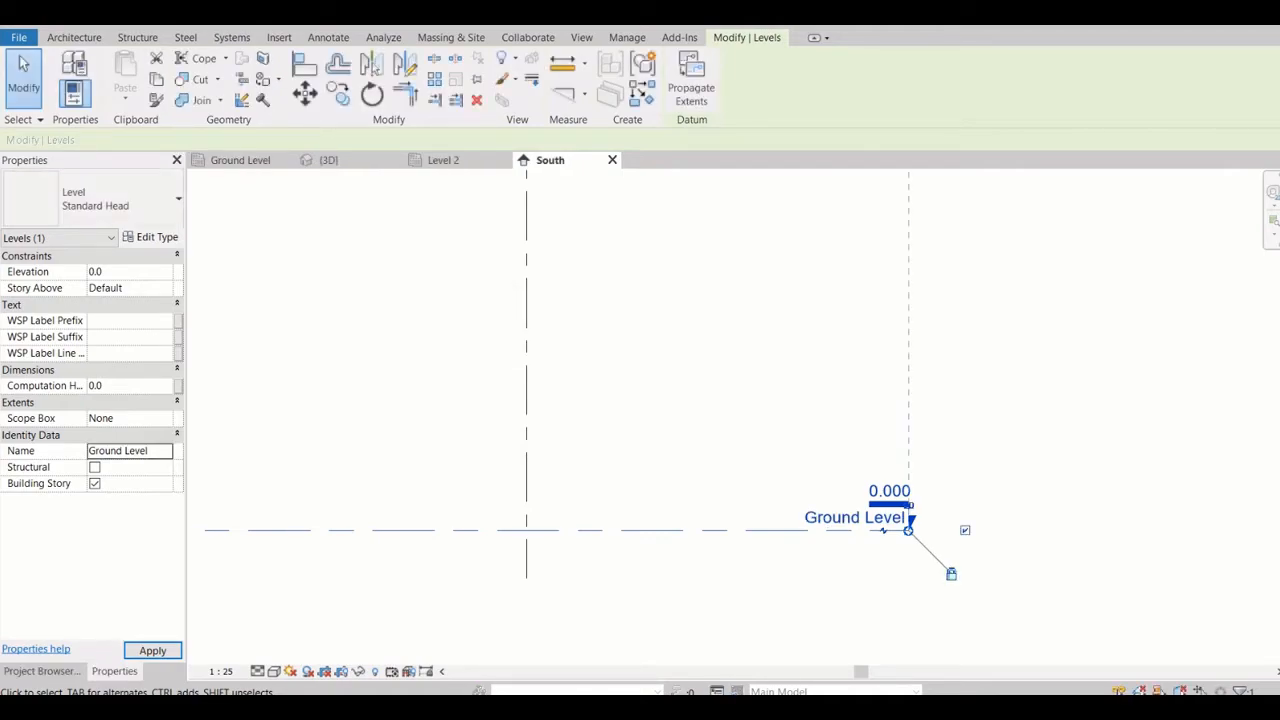
left_click(951, 571)
Rename Level 2, the upper level at 3.000, as Level 1 together with its corresponding views
scroll(790, 490, "down", 2)
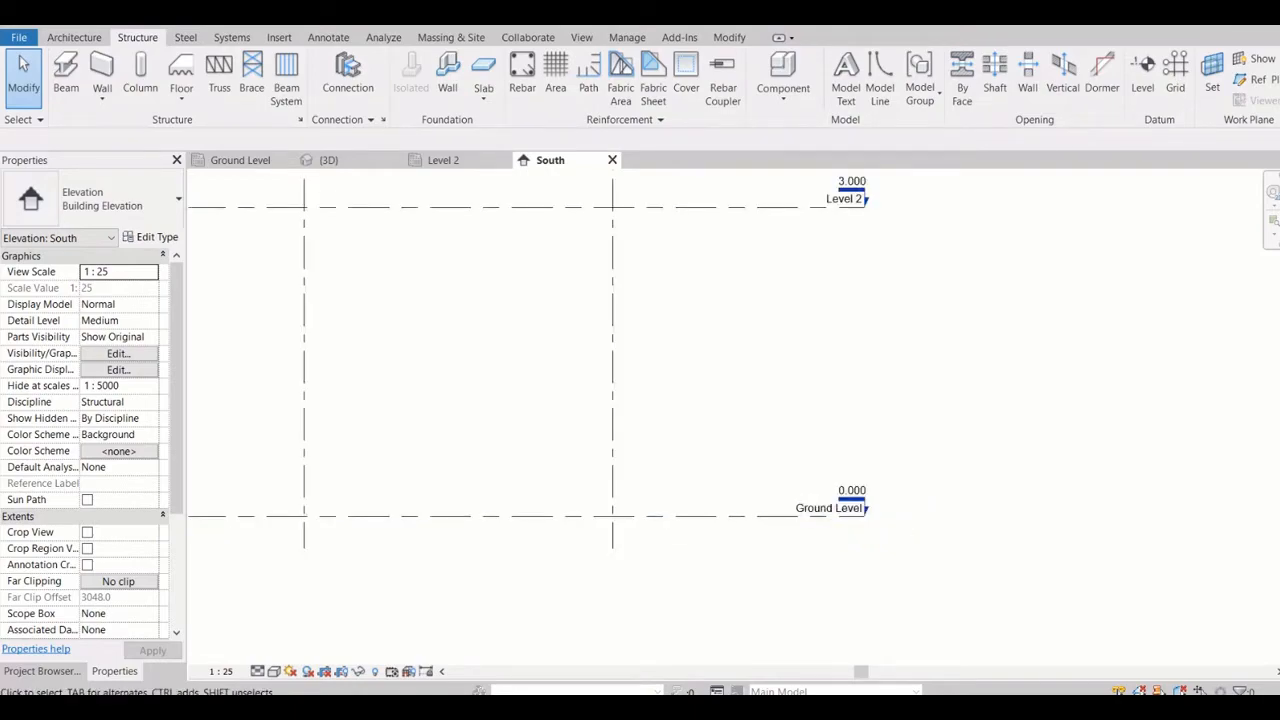
scroll(830, 300, "up", 1)
left_click(813, 307)
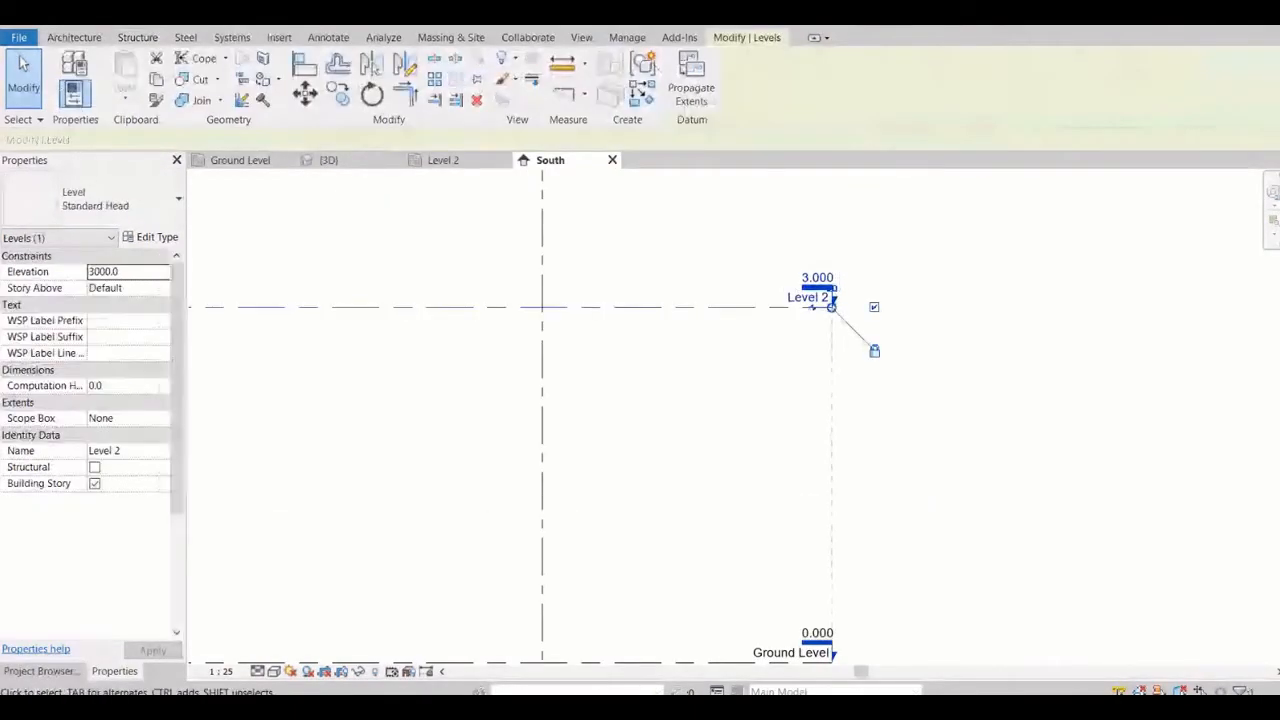
left_click(130, 451)
left_click(130, 451)
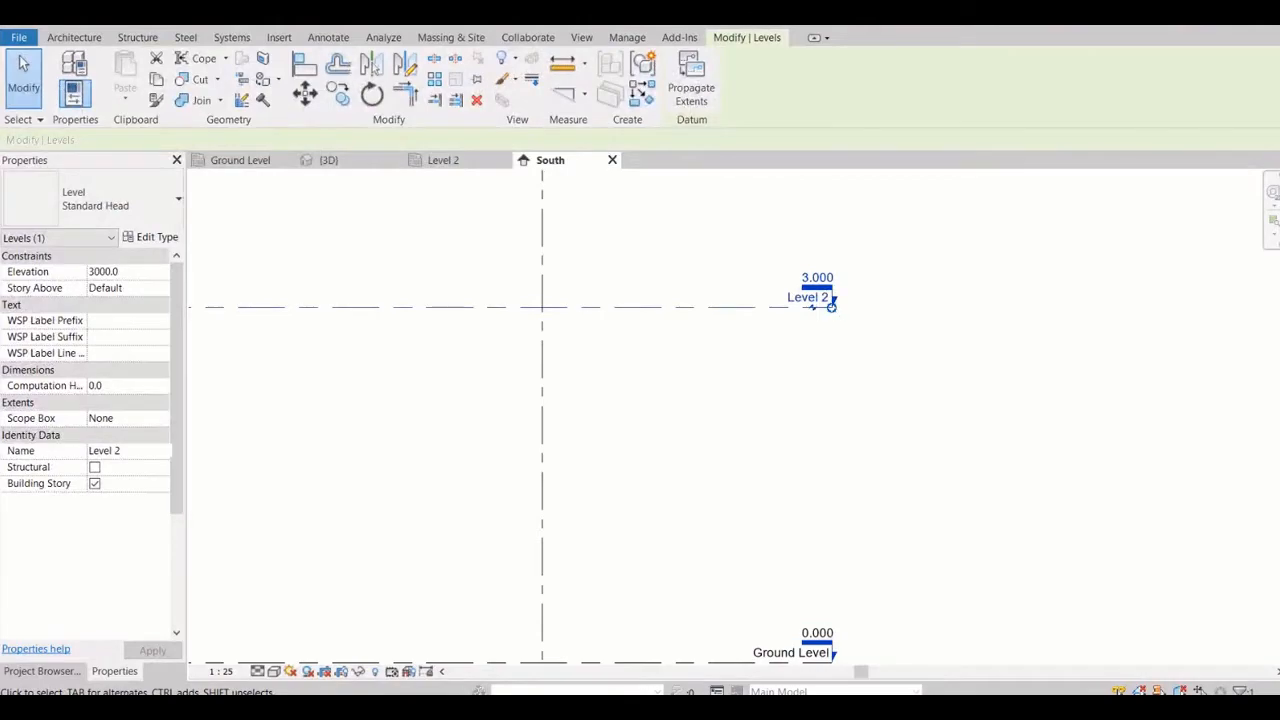
key("BackSpace")
type("1")
key("Return")
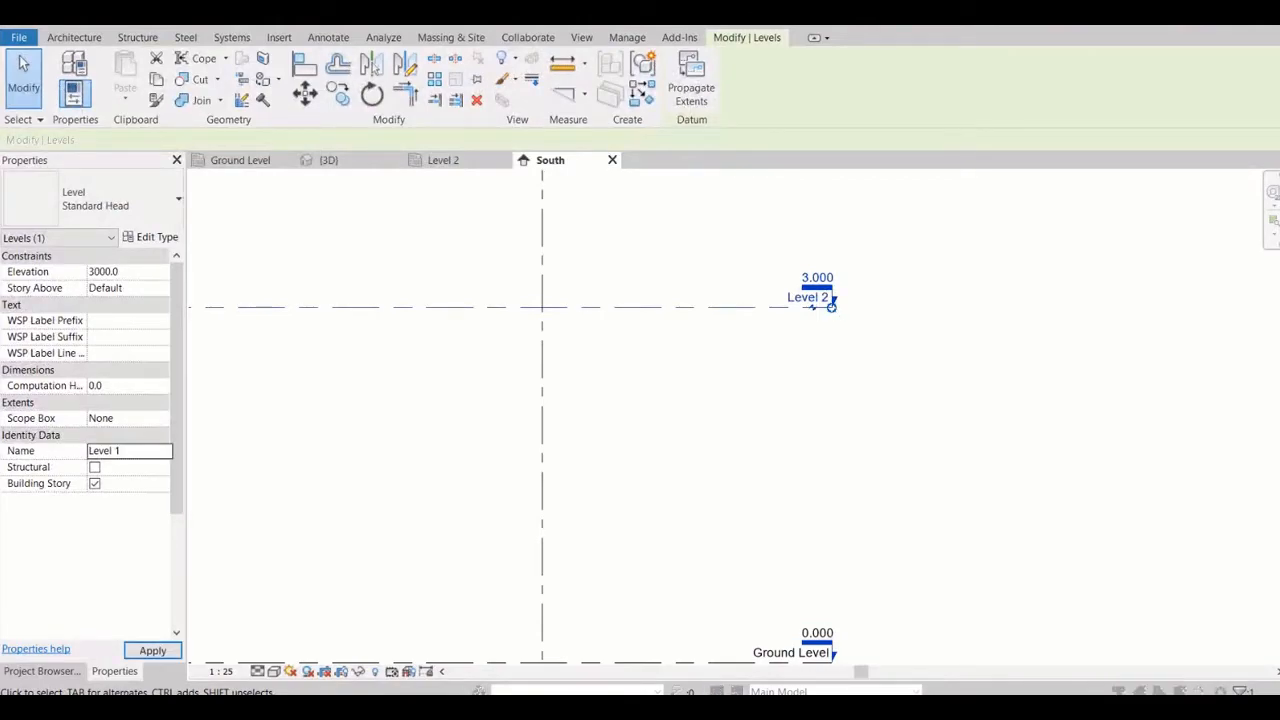
left_click(714, 364)
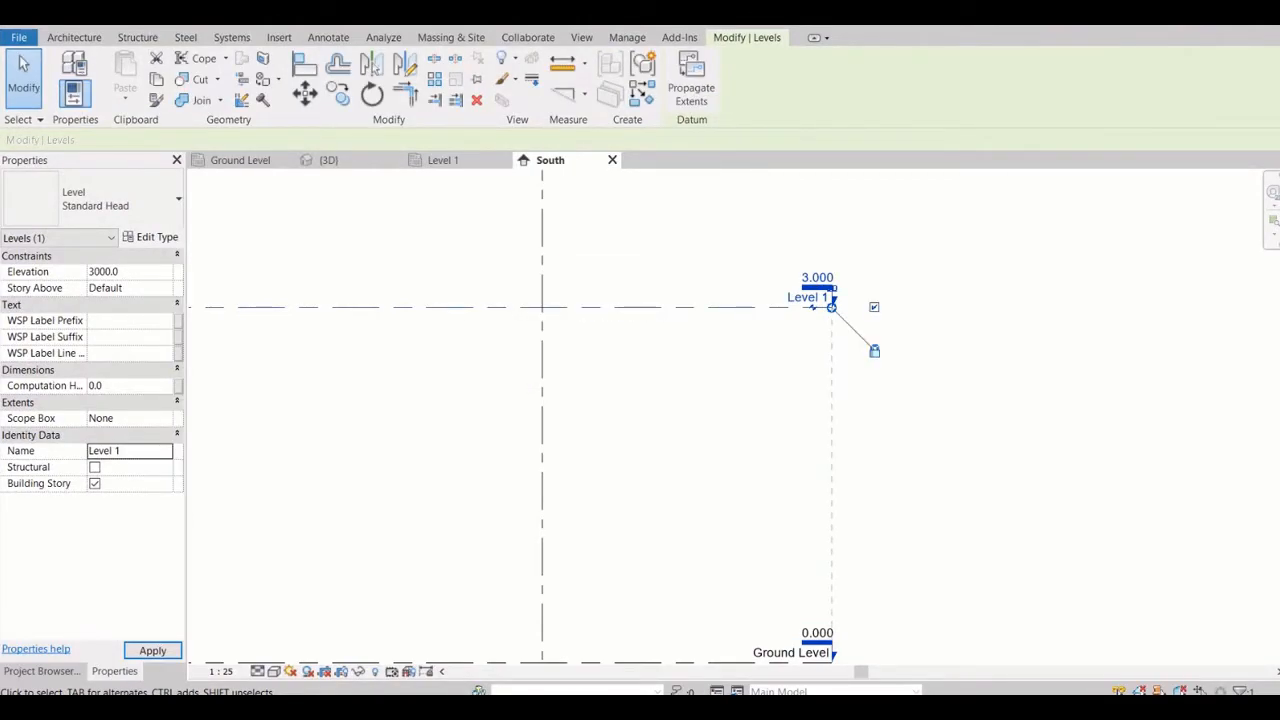
key("Escape")
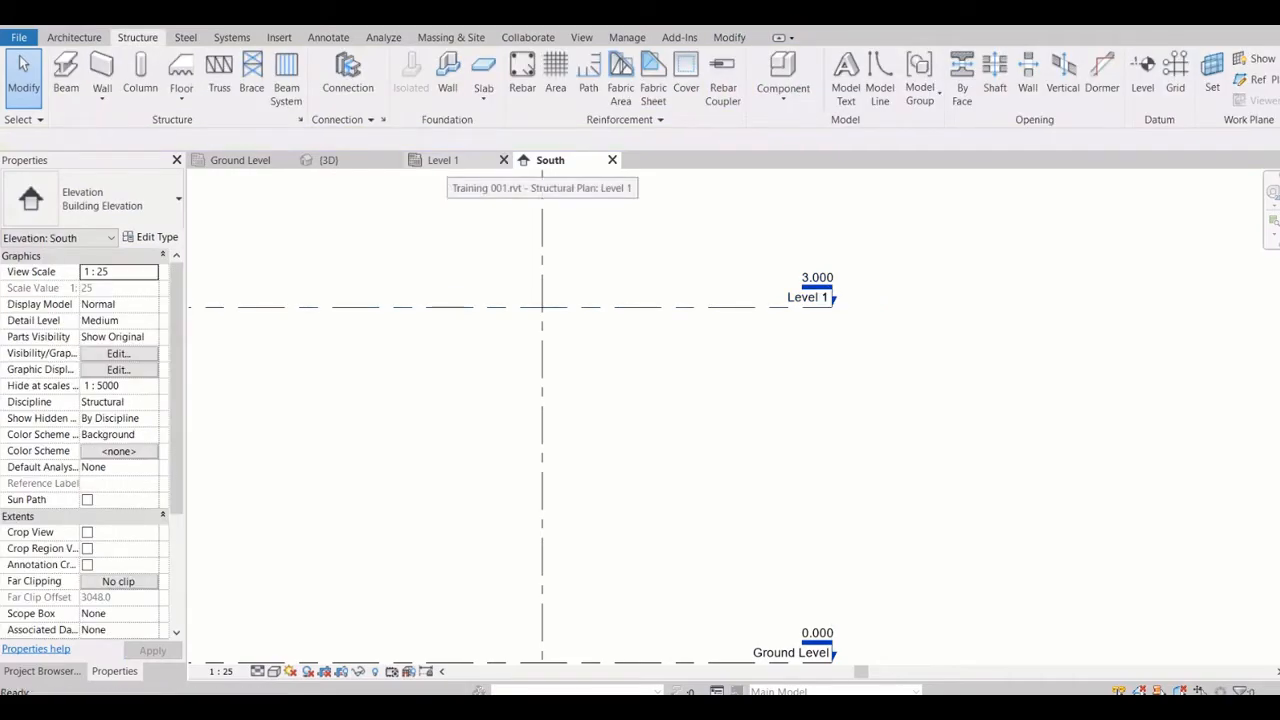
Check the Ground Level and Level 1 structural plans, returning to the South elevation
left_click(442, 160)
left_click(240, 160)
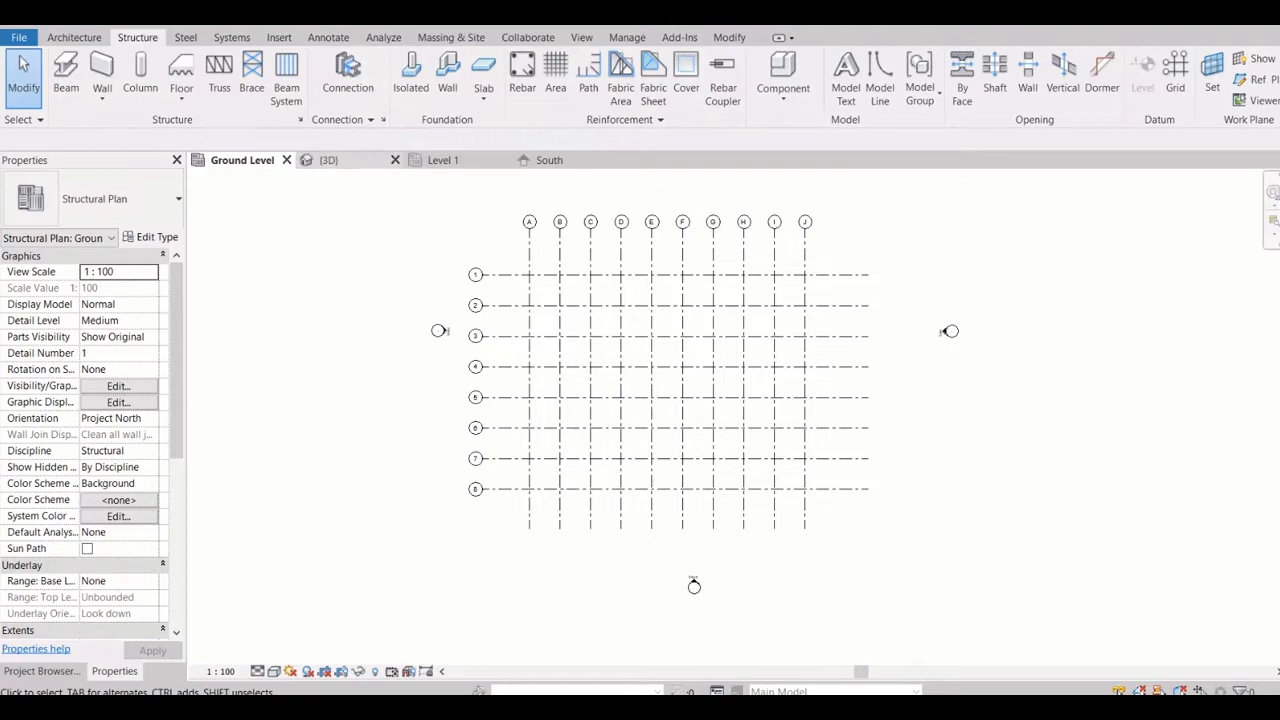
left_click(442, 160)
left_click(549, 160)
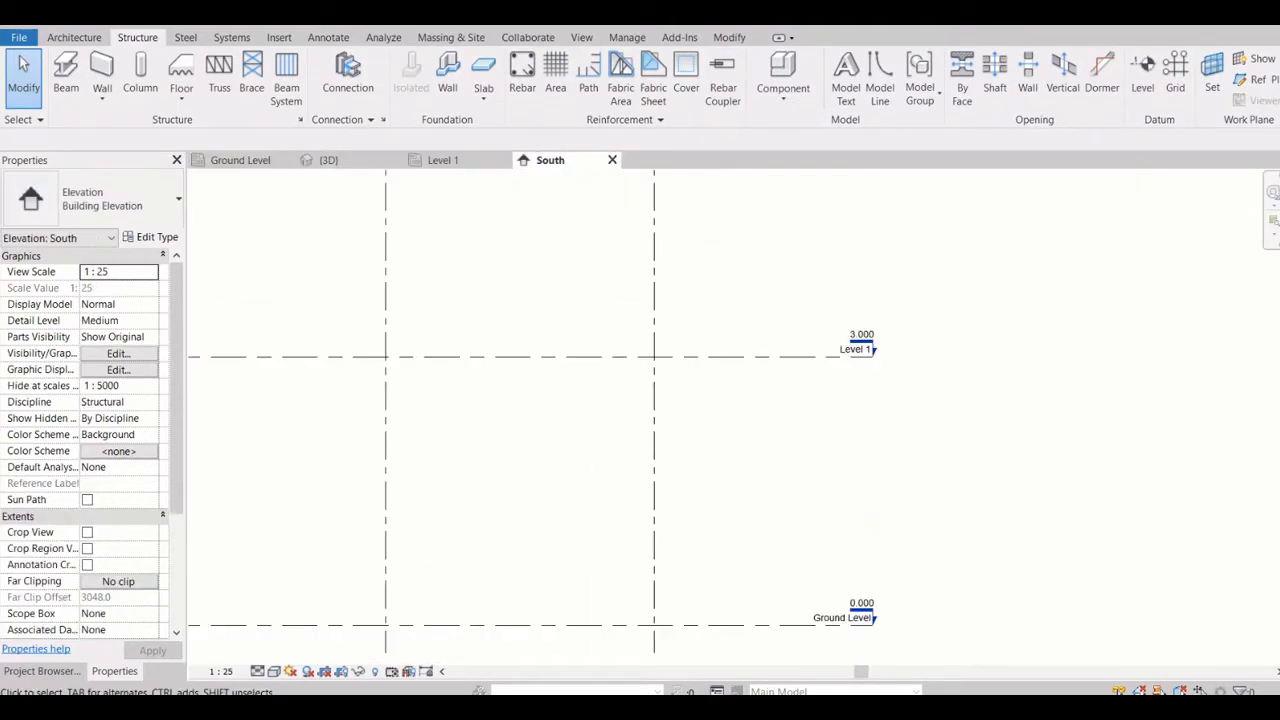
Set the elevation of Level 1 to 4 in the South elevation
scroll(510, 330, "up", 5)
double_click(846, 328)
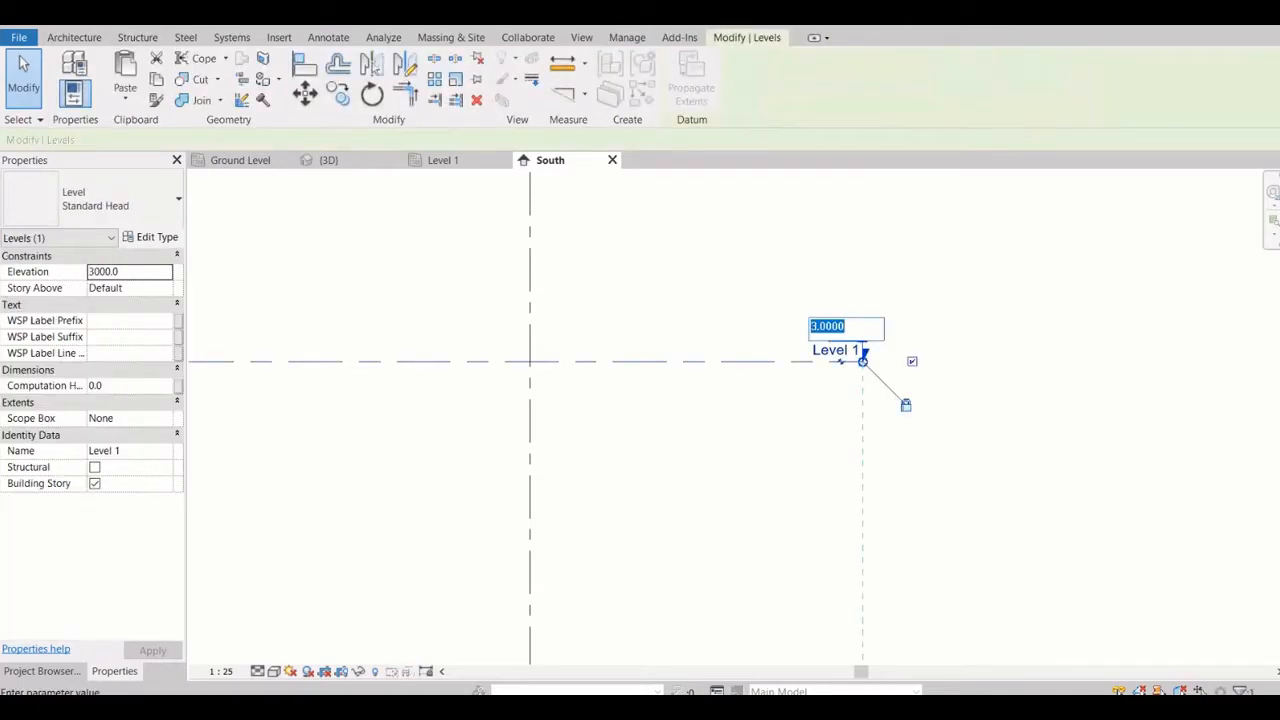
type("4")
key("Return")
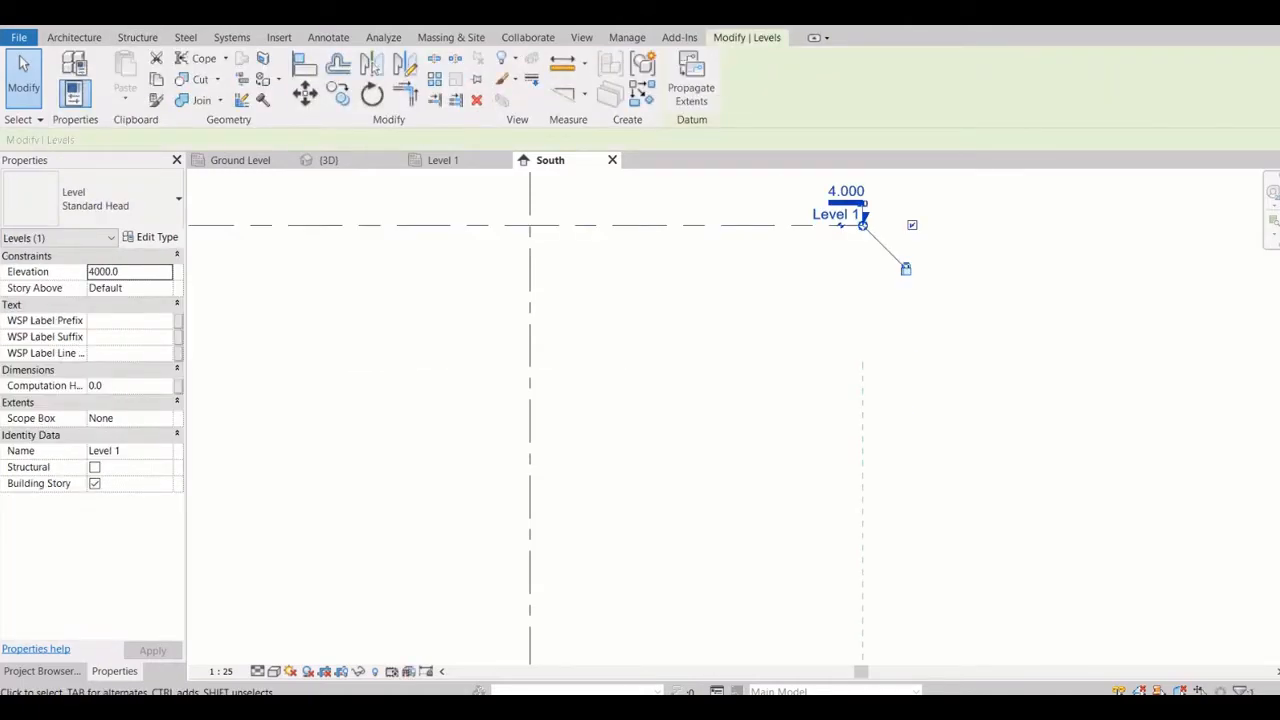
scroll(876, 300, "down", 4)
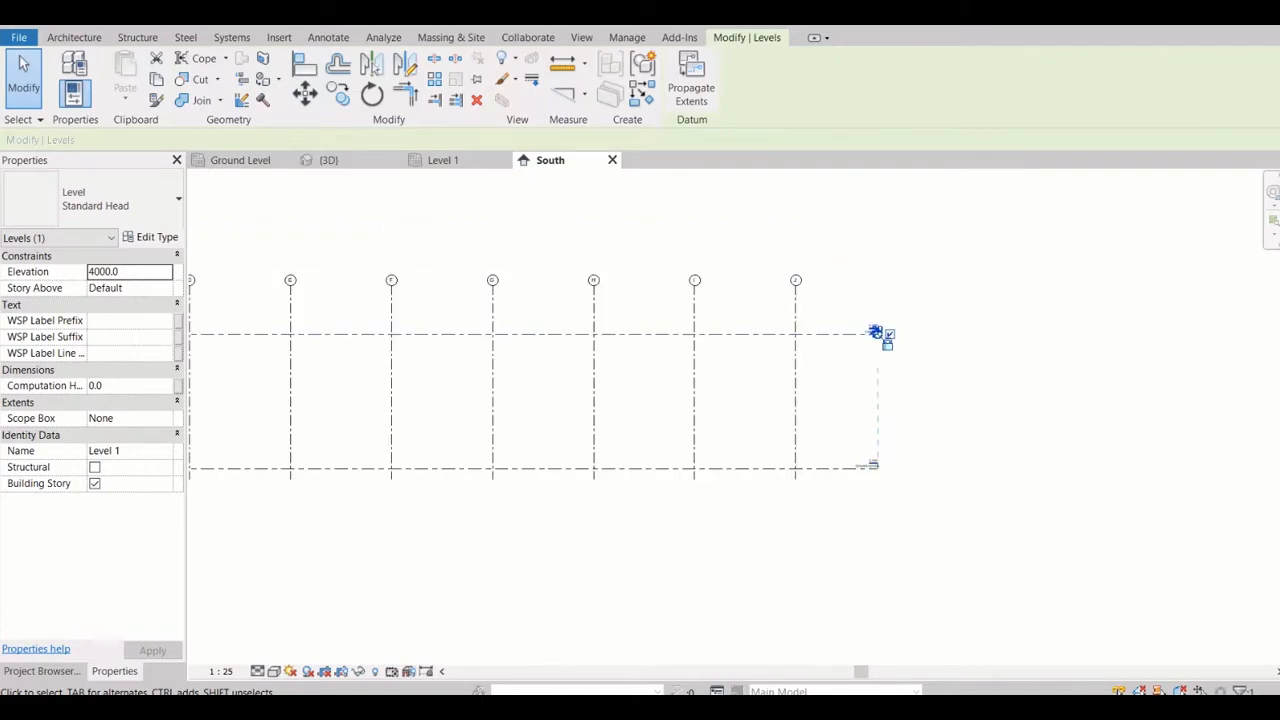
key("Escape")
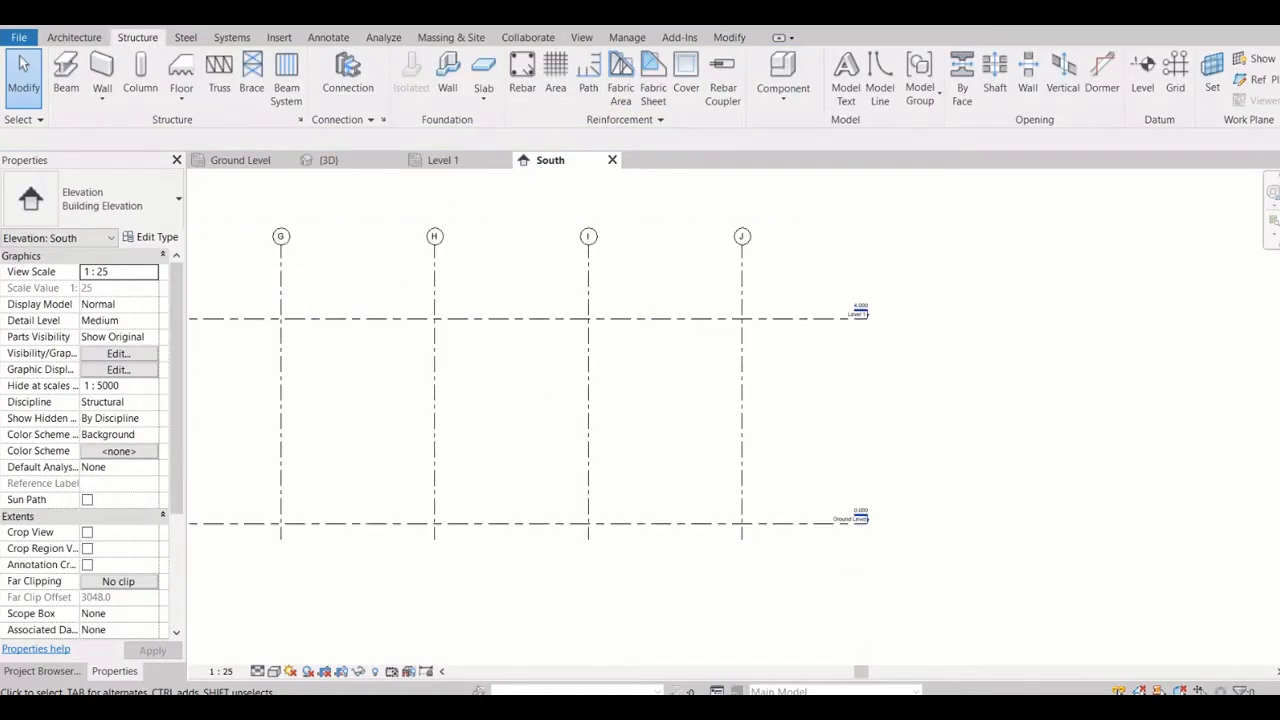
scroll(871, 330, "up", 5)
scroll(851, 306, "up", 2)
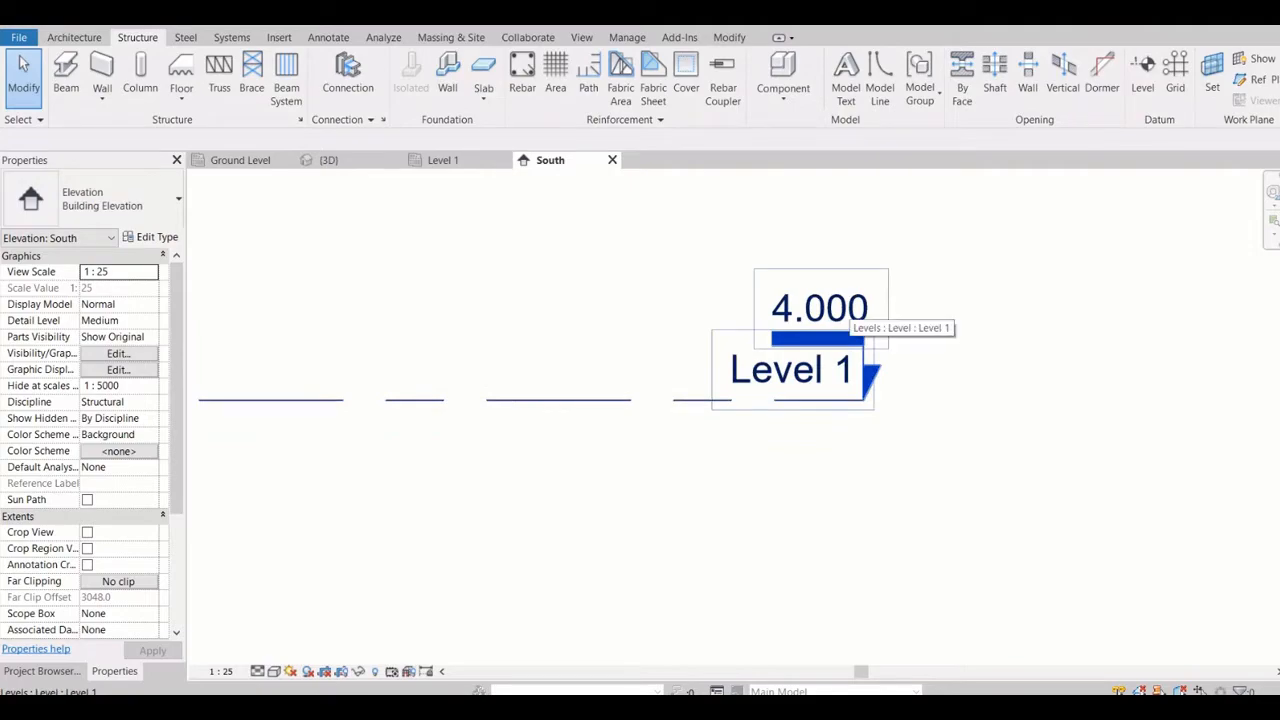
scroll(870, 375, "down", 5)
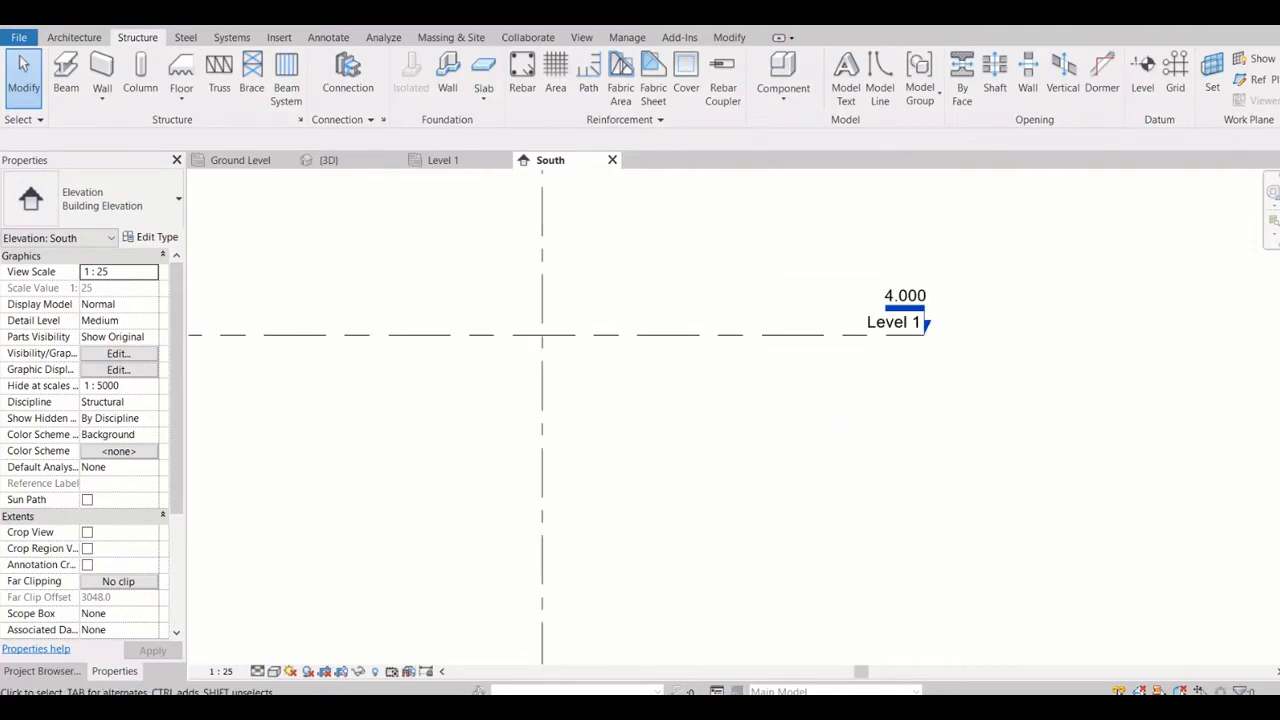
scroll(978, 323, "up", 1)
left_click(986, 325)
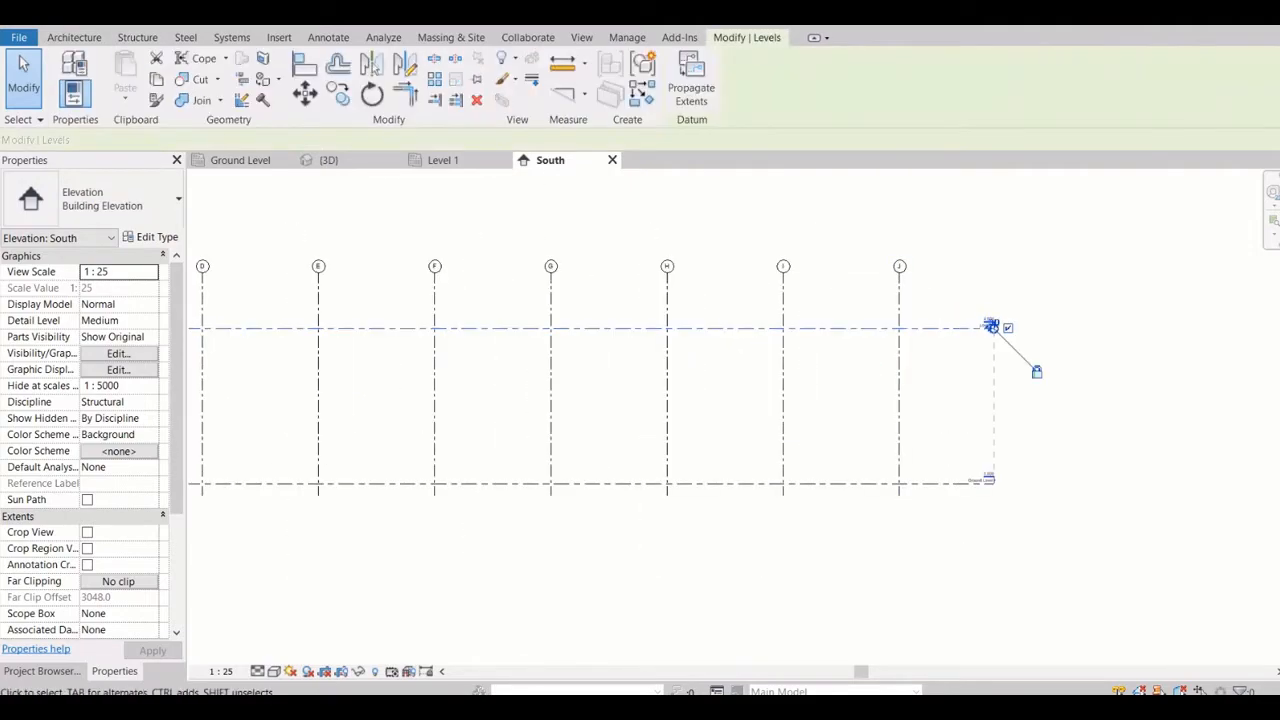
scroll(986, 325, "up", 1)
left_click(338, 93)
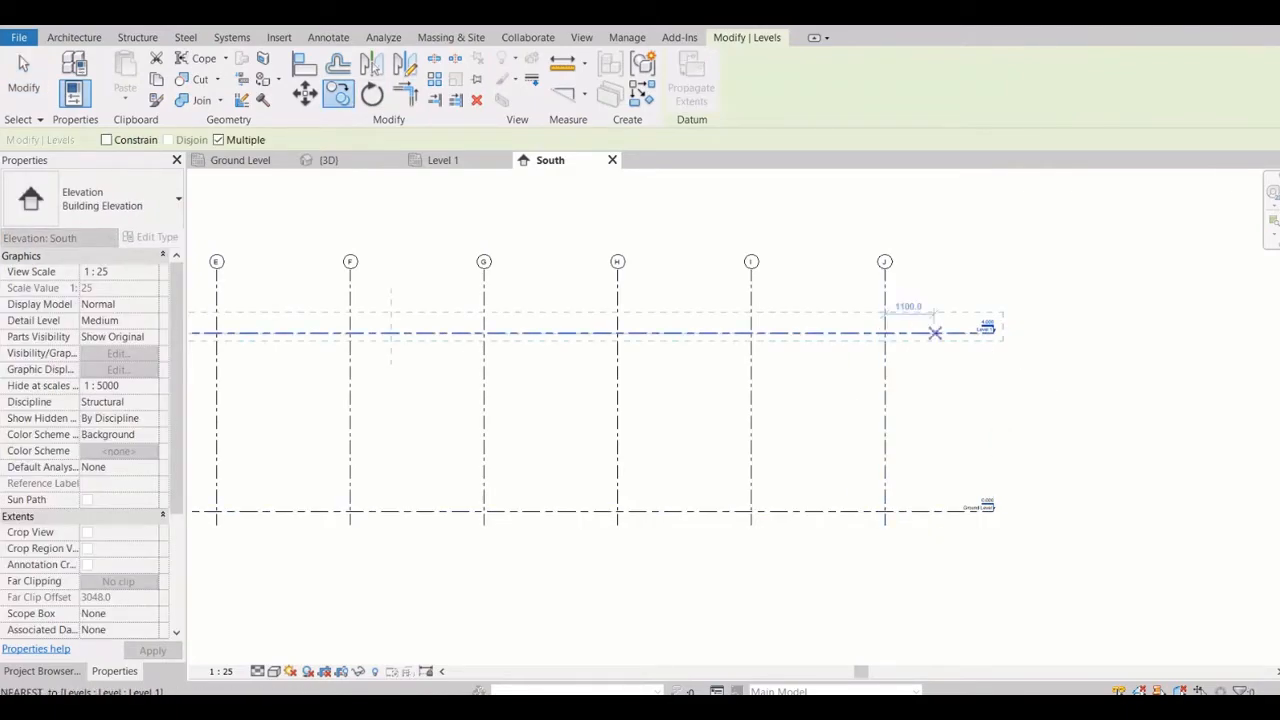
left_click(947, 332)
type("3")
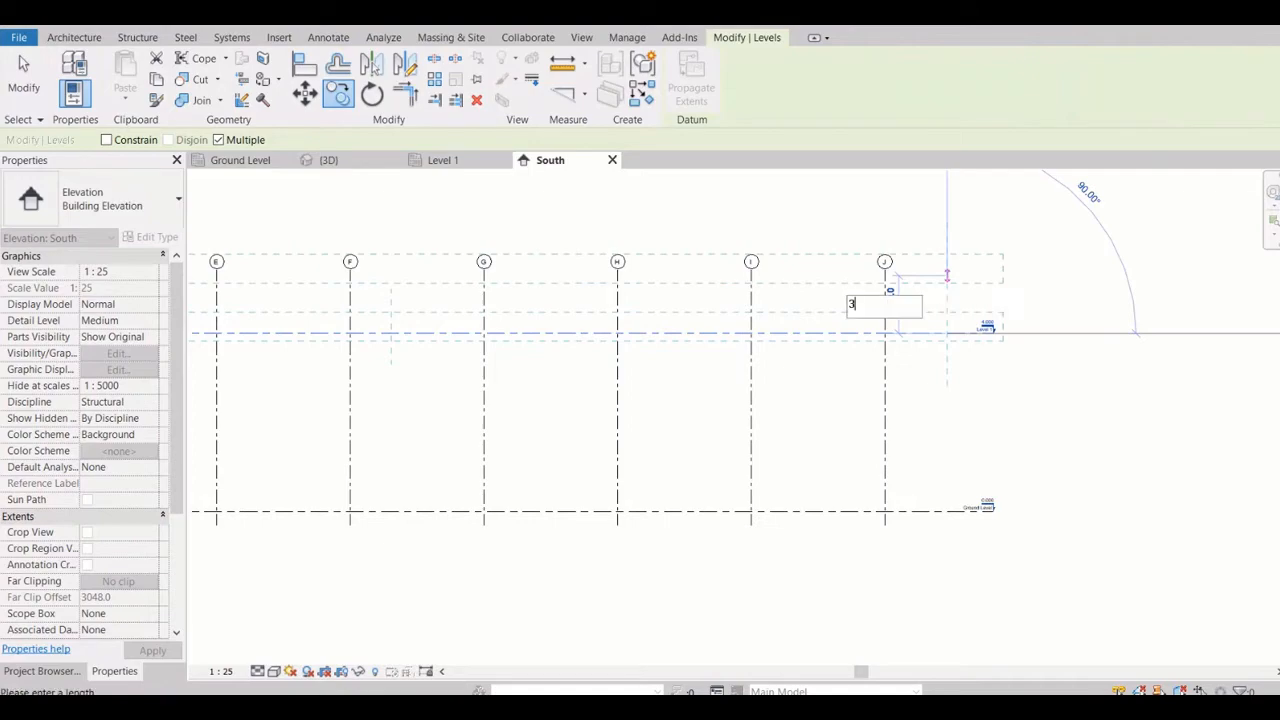
type("000")
key("BackSpace")
key("BackSpace")
key("BackSpace")
key("BackSpace")
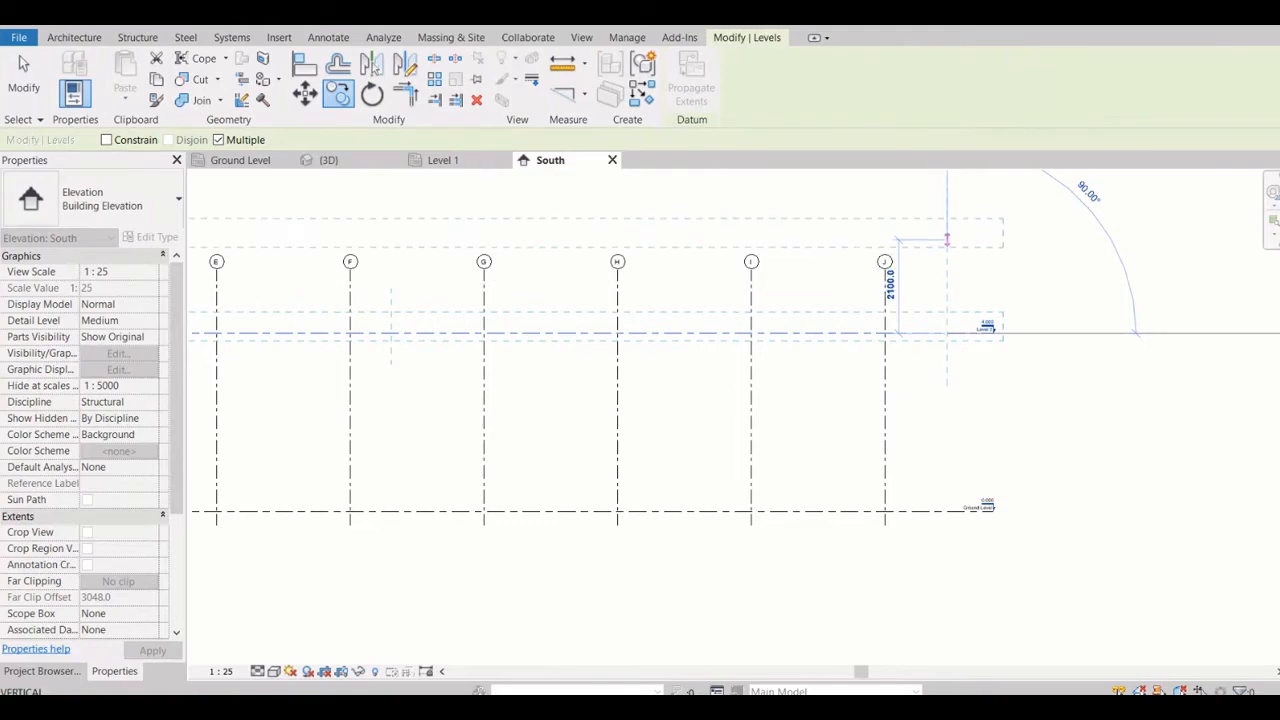
middle_click_drag(947, 239, 970, 436)
scroll(970, 436, "down", 1)
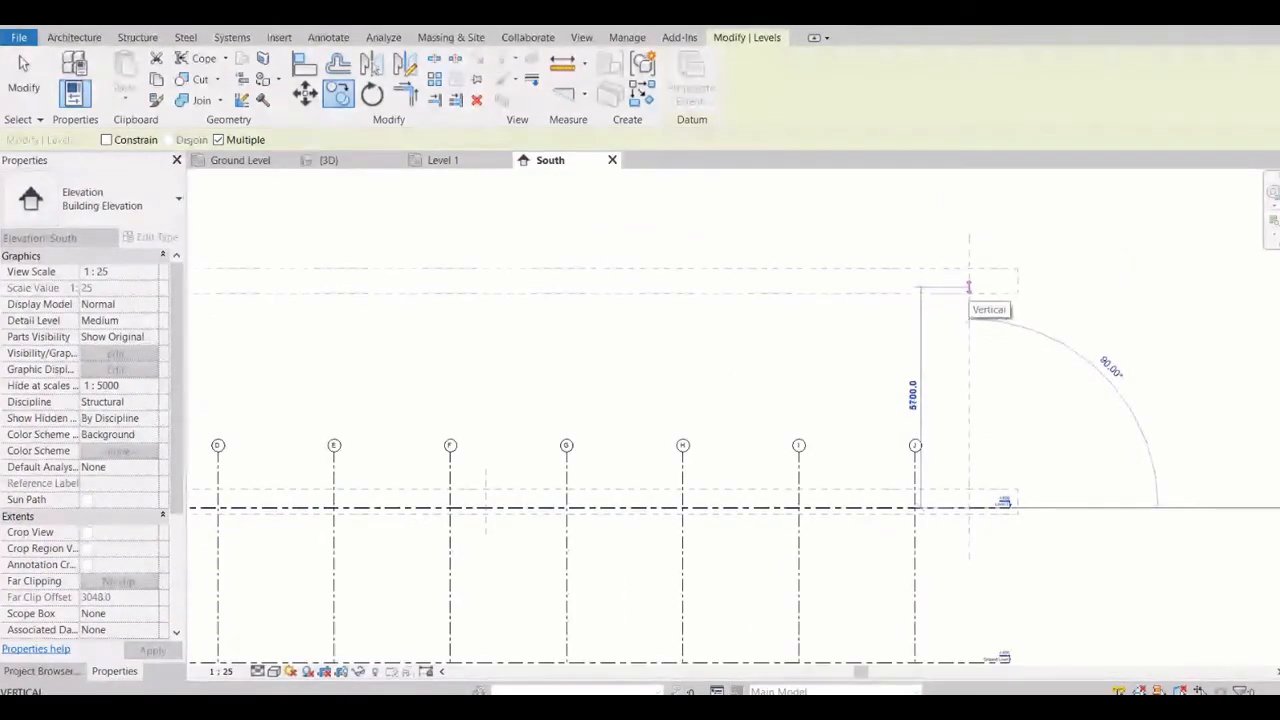
key("Escape")
key("Escape")
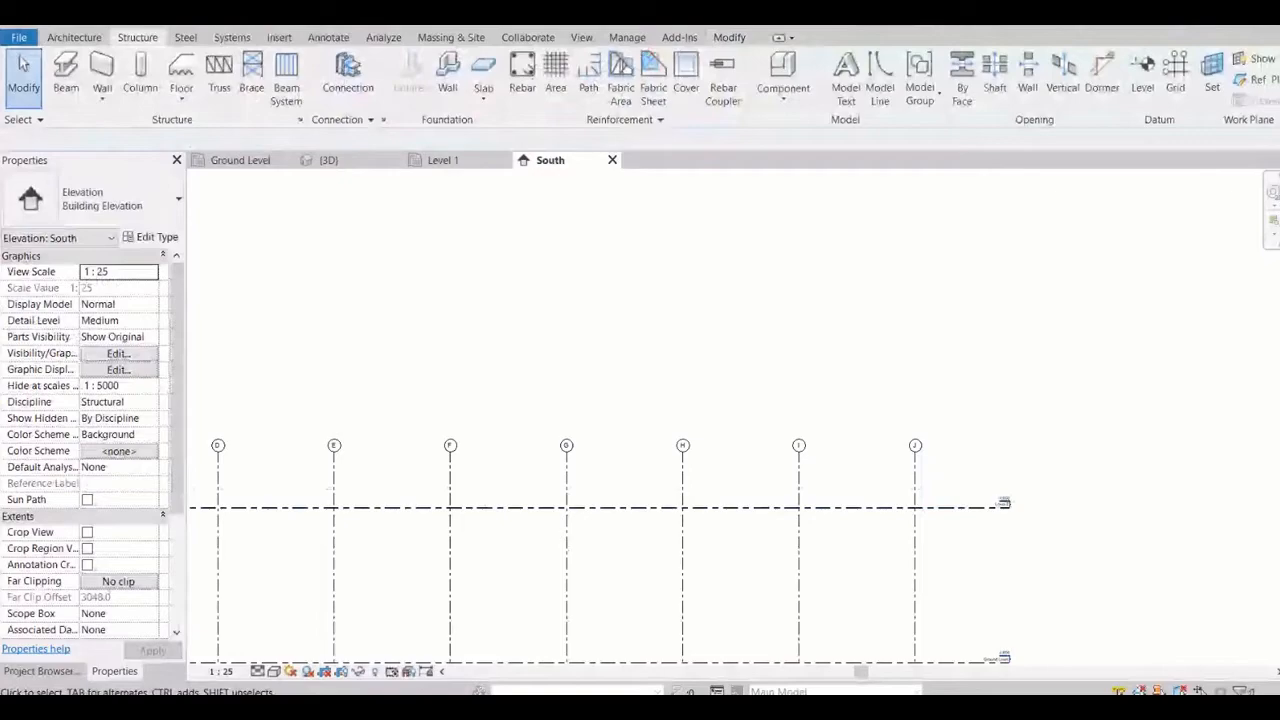
scroll(995, 505, "up", 5)
scroll(990, 472, "up", 5)
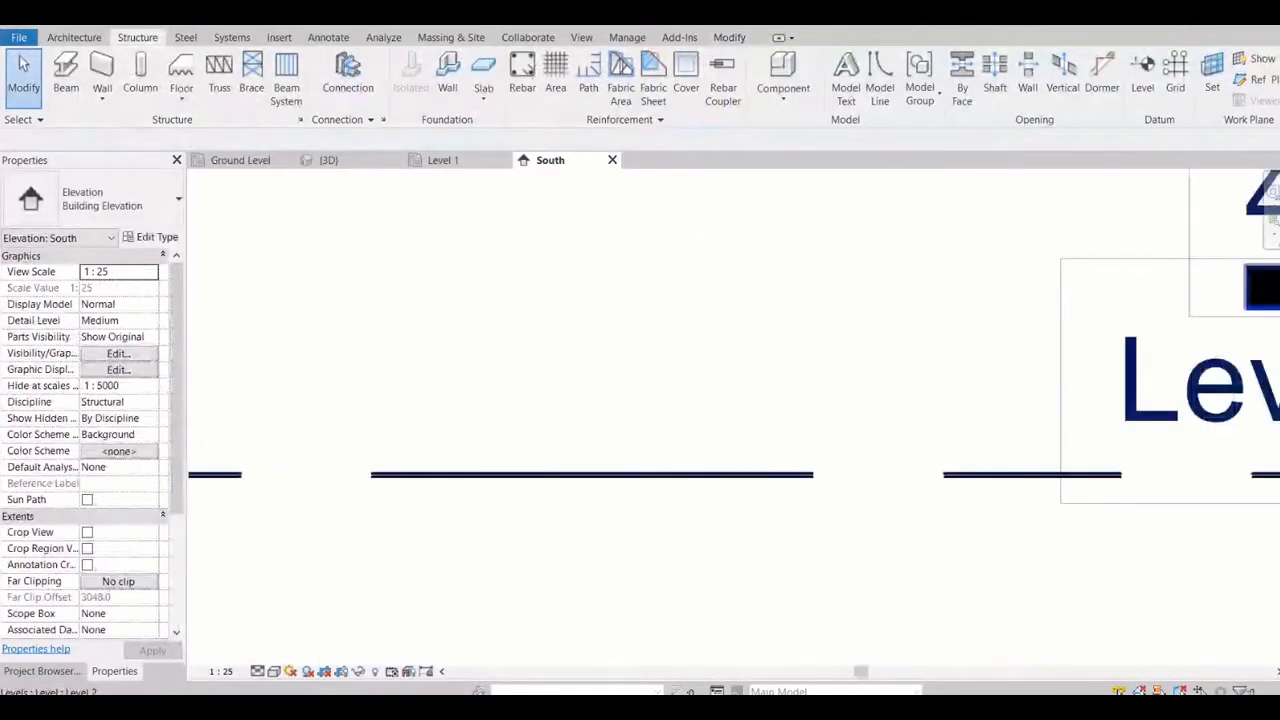
scroll(990, 472, "down", 10)
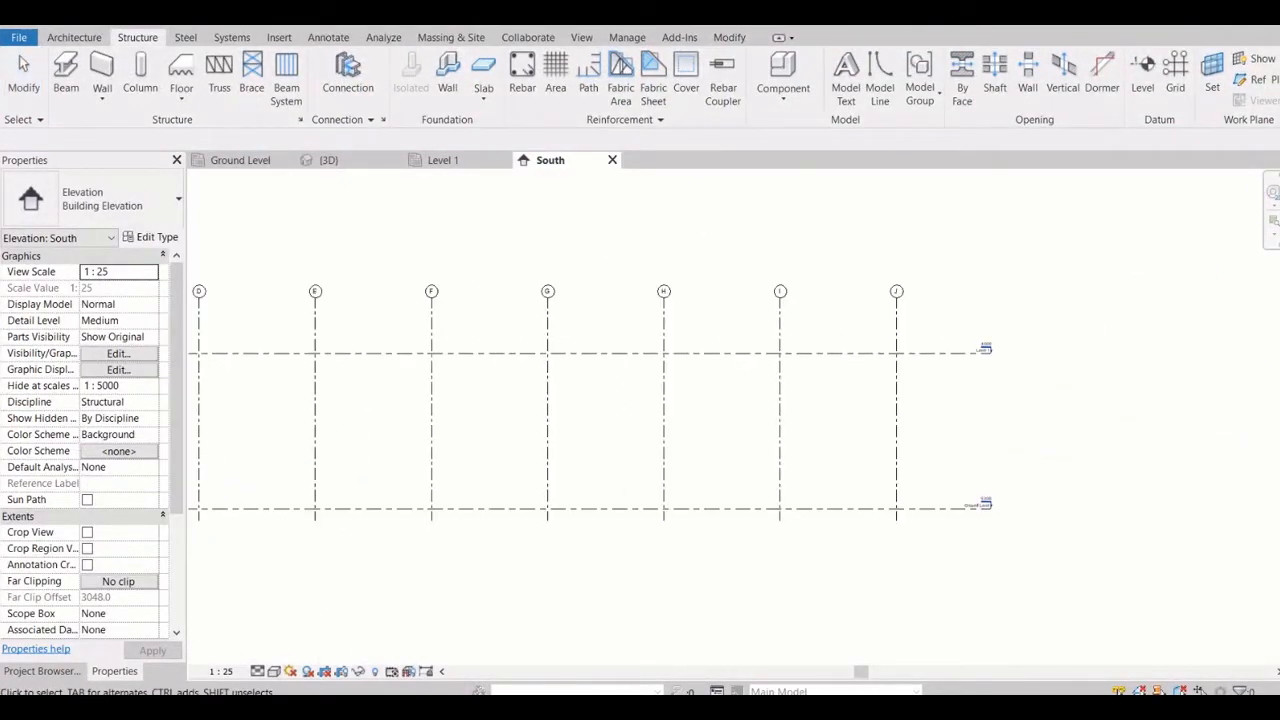
Copy the Level 1 line 3000 mm upward in the South elevation with multiple copying enabled
scroll(990, 345, "up", 3)
scroll(1000, 355, "up", 5)
scroll(945, 385, "down", 3)
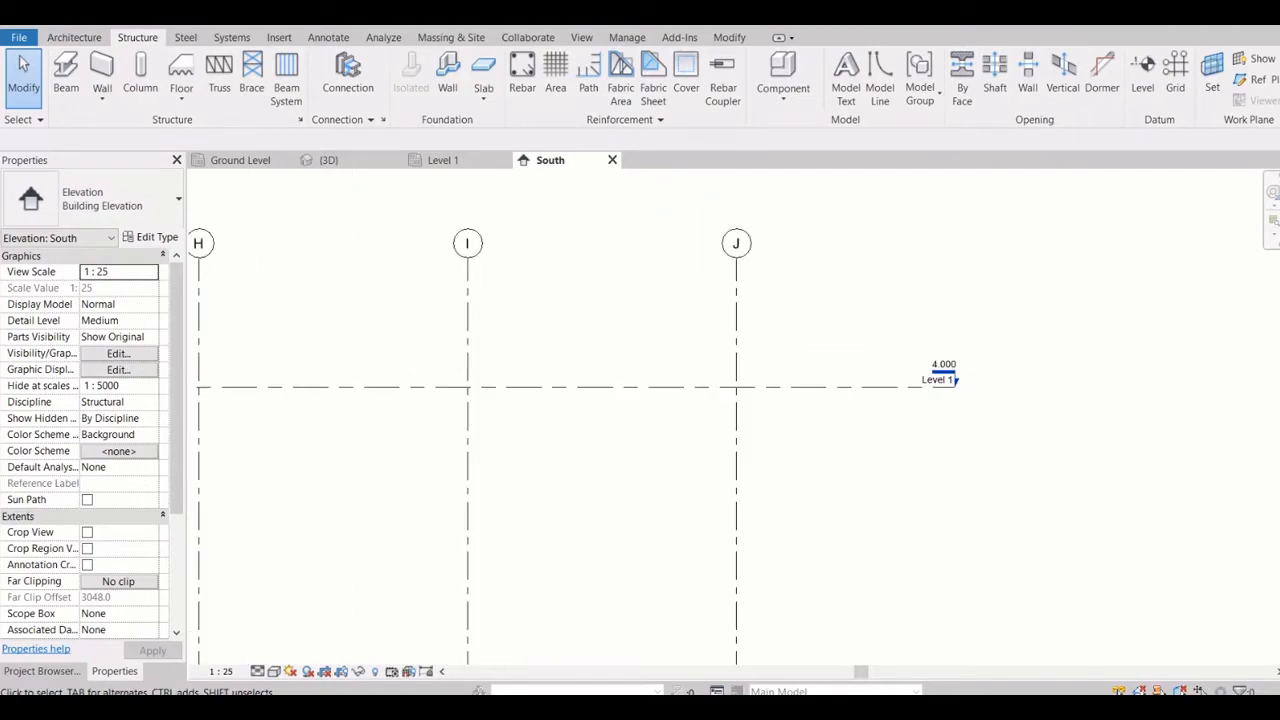
left_click(950, 386)
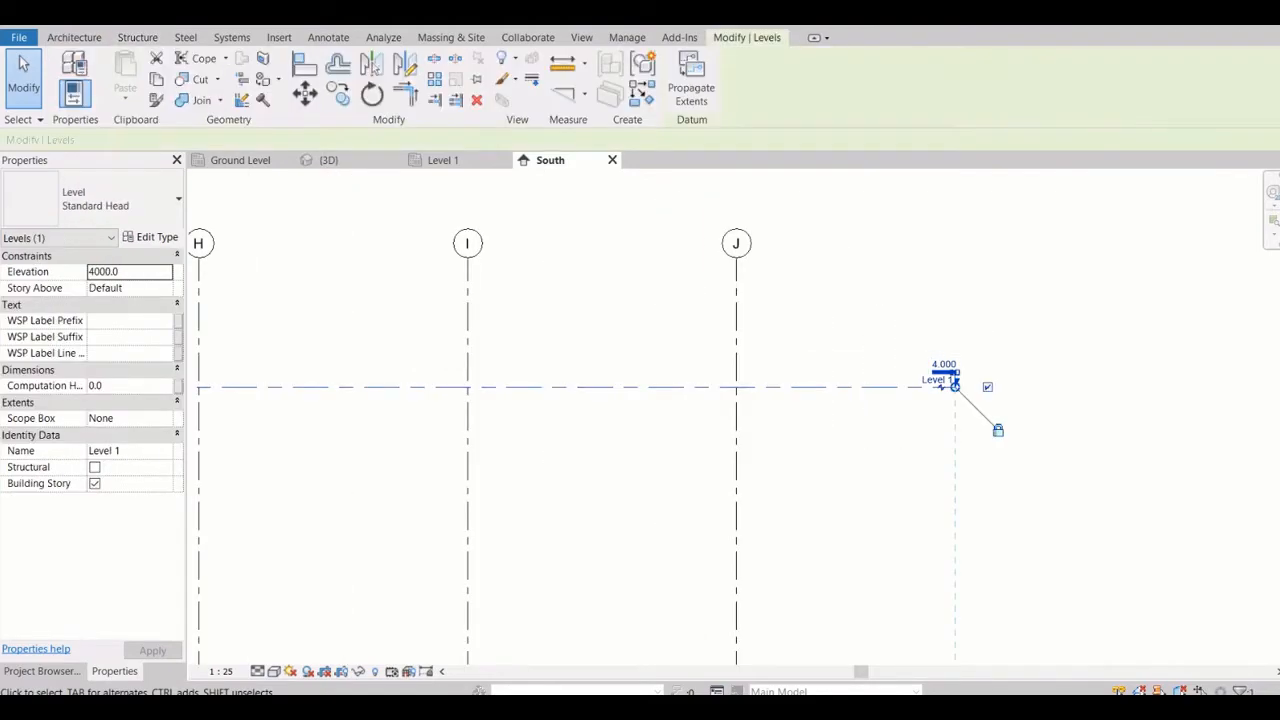
left_click(338, 93)
left_click(861, 387)
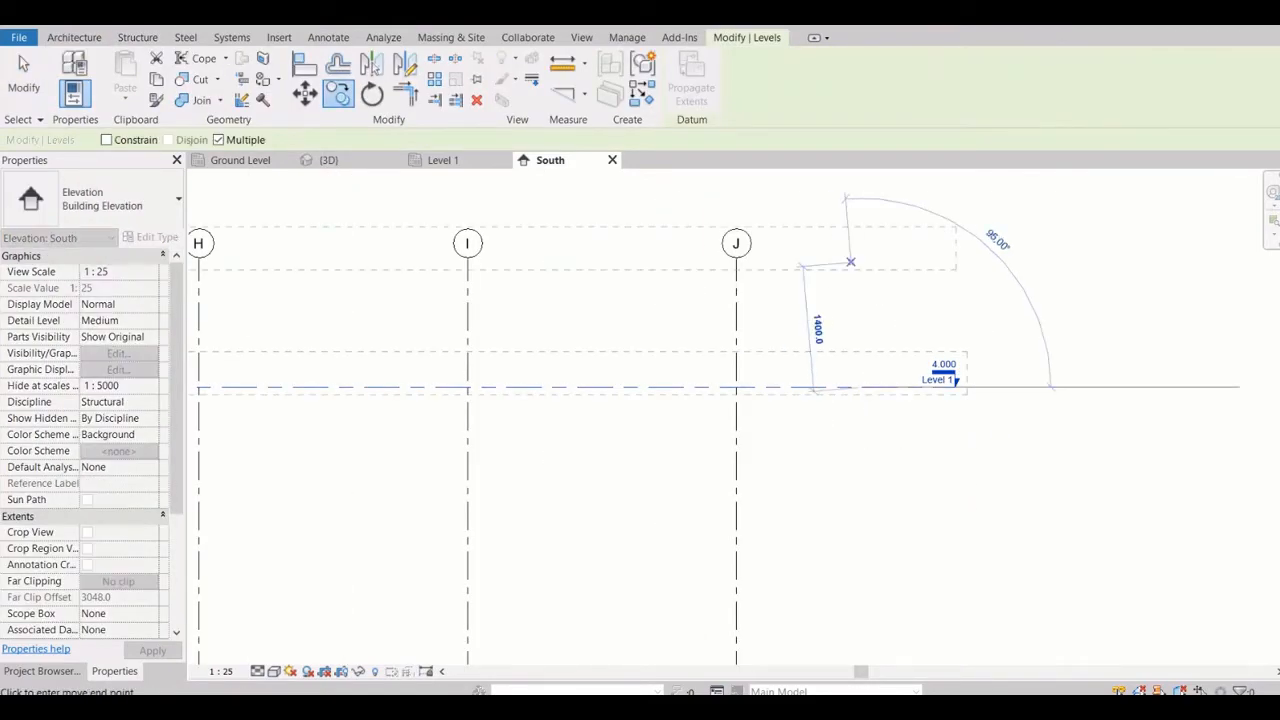
type("3000")
key("Return")
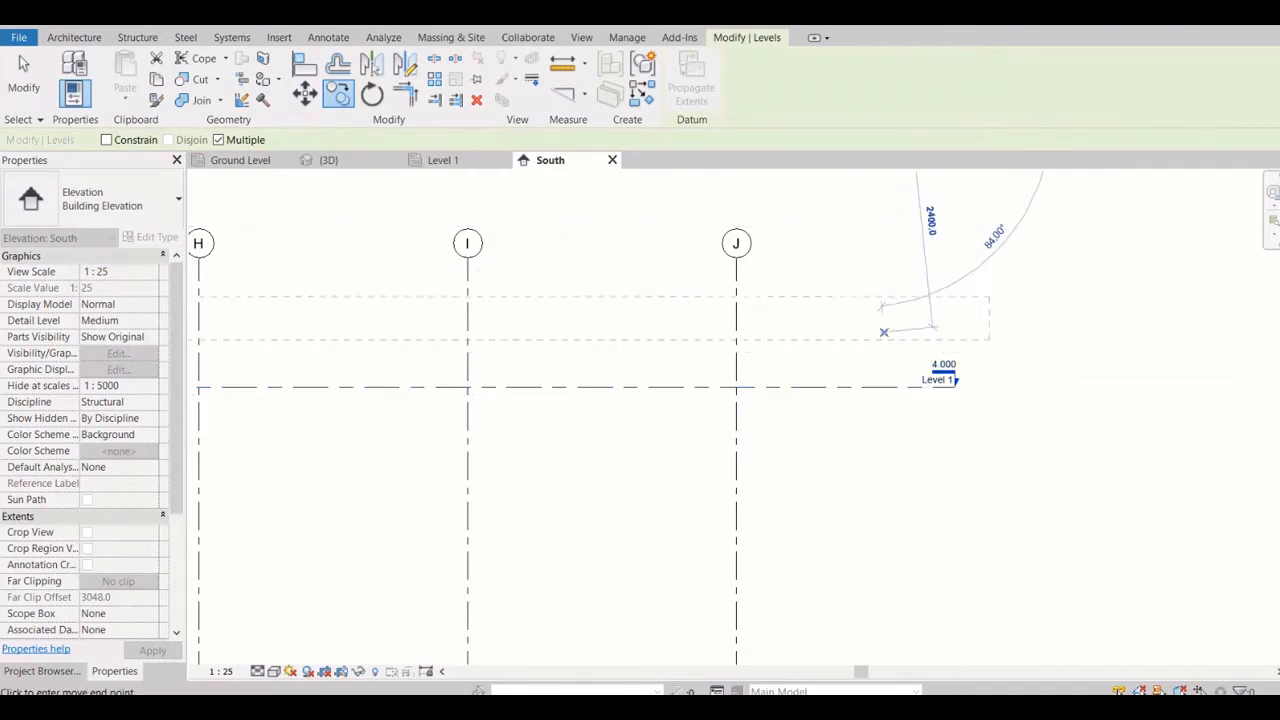
Add two more level copies above, each 3000 mm higher than the previous one, and finish copying
scroll(884, 331, "down", 5)
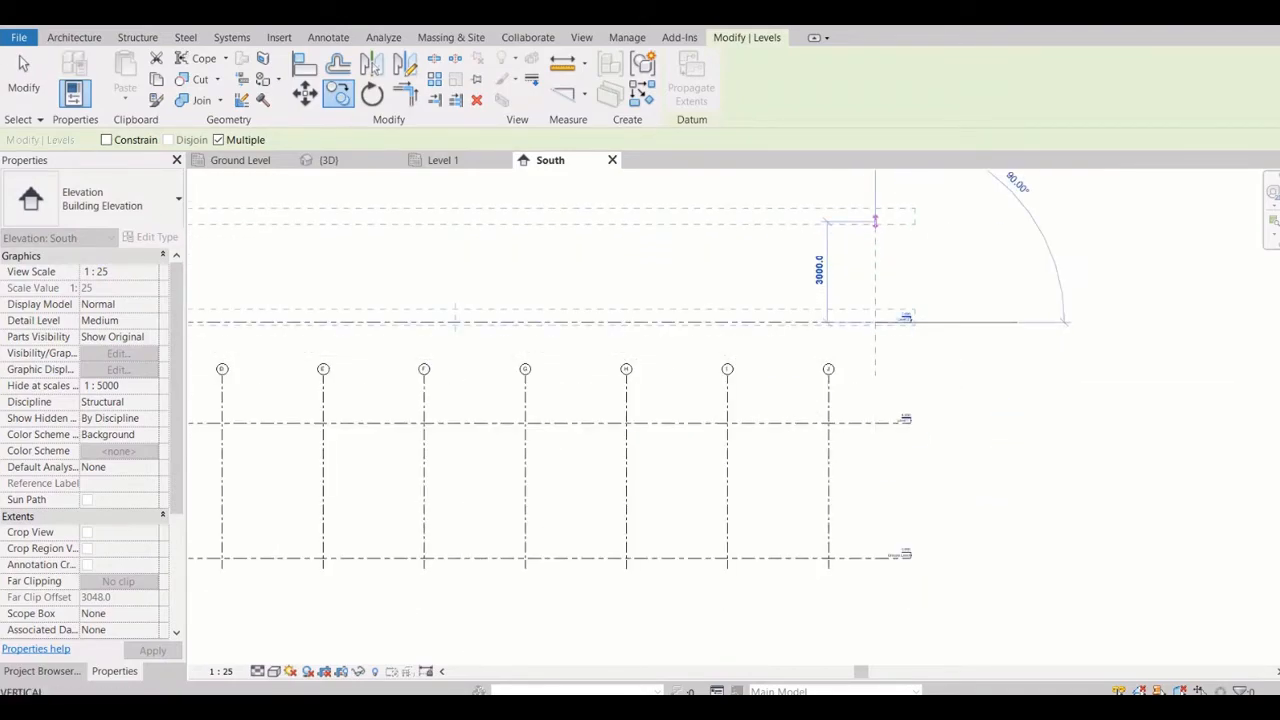
type("3000")
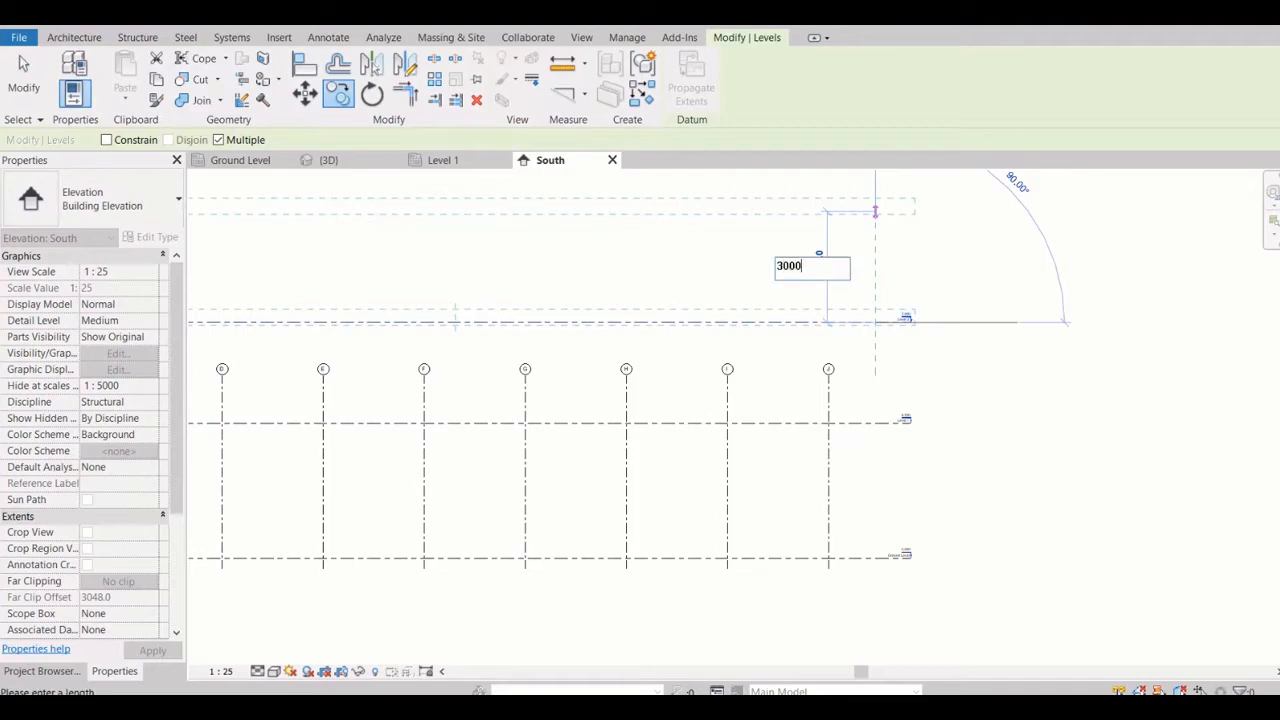
key("Return")
middle_click_drag(871, 220, 894, 457)
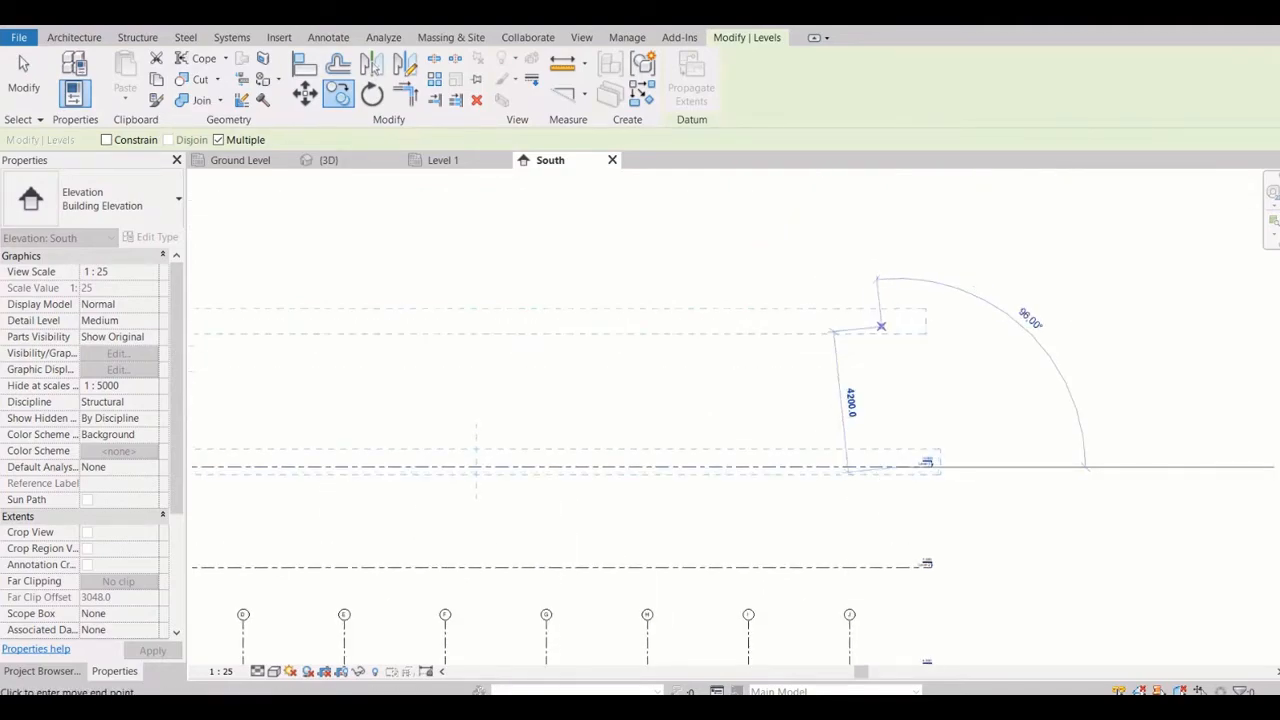
type("3000")
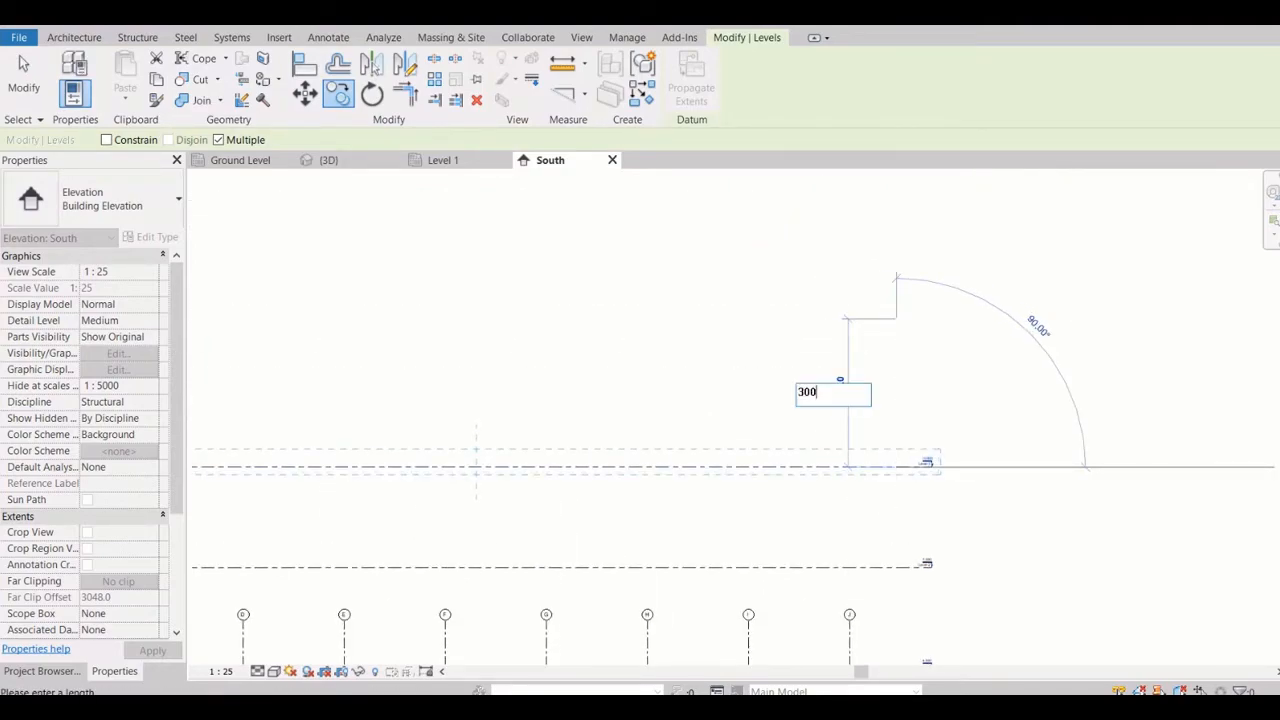
key("Return")
key("Escape")
key("Escape")
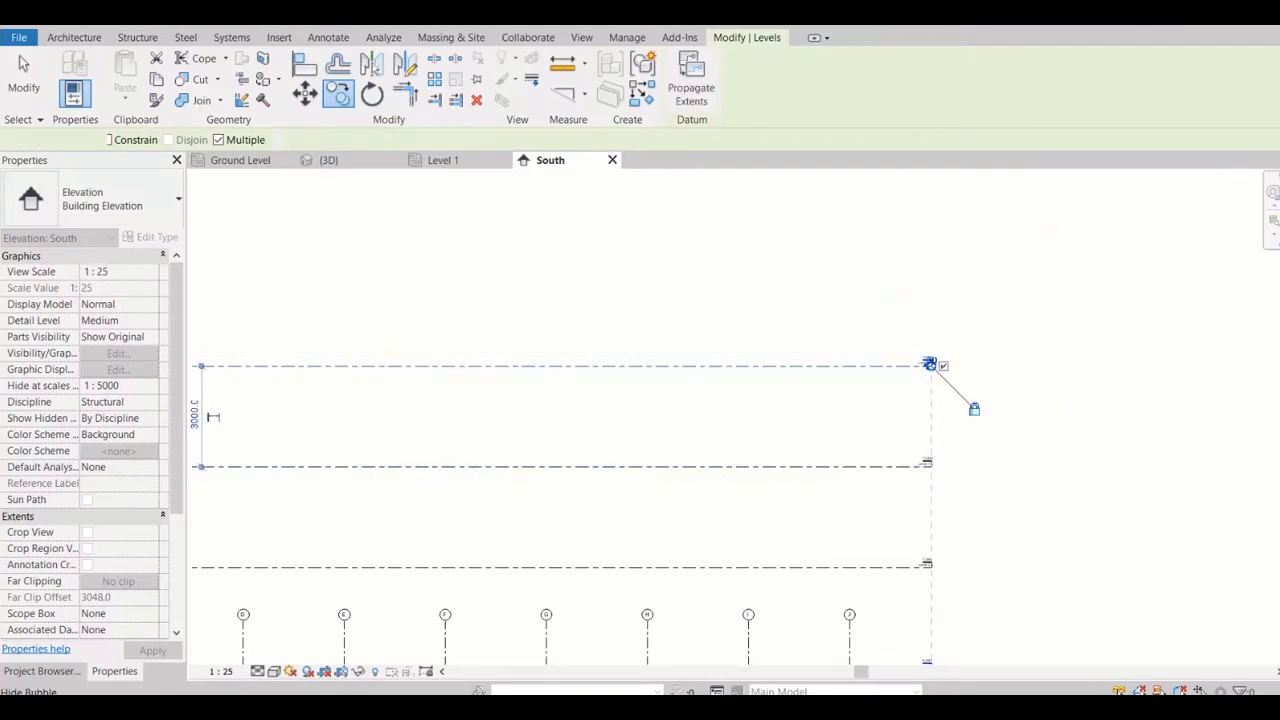
Examine the names and elevations of the copied levels and Level 1 against the height of the grid lines
scroll(930, 365, "up", 4)
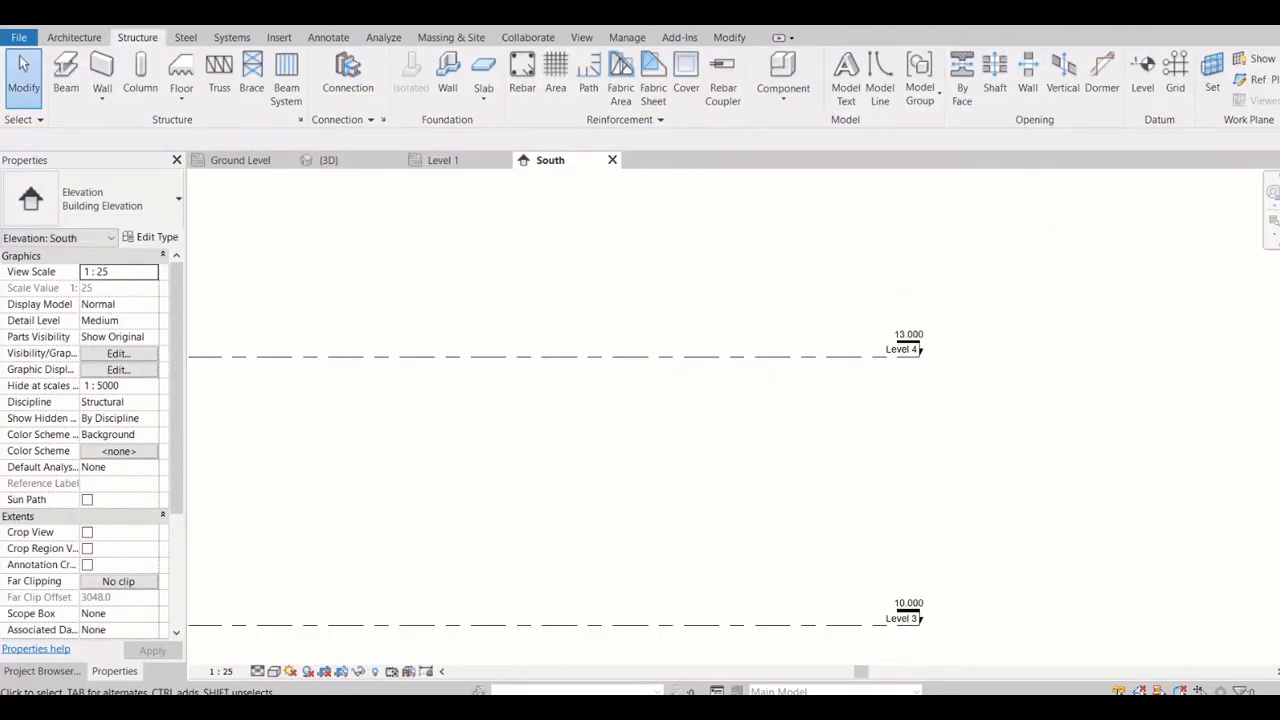
scroll(880, 375, "down", 4)
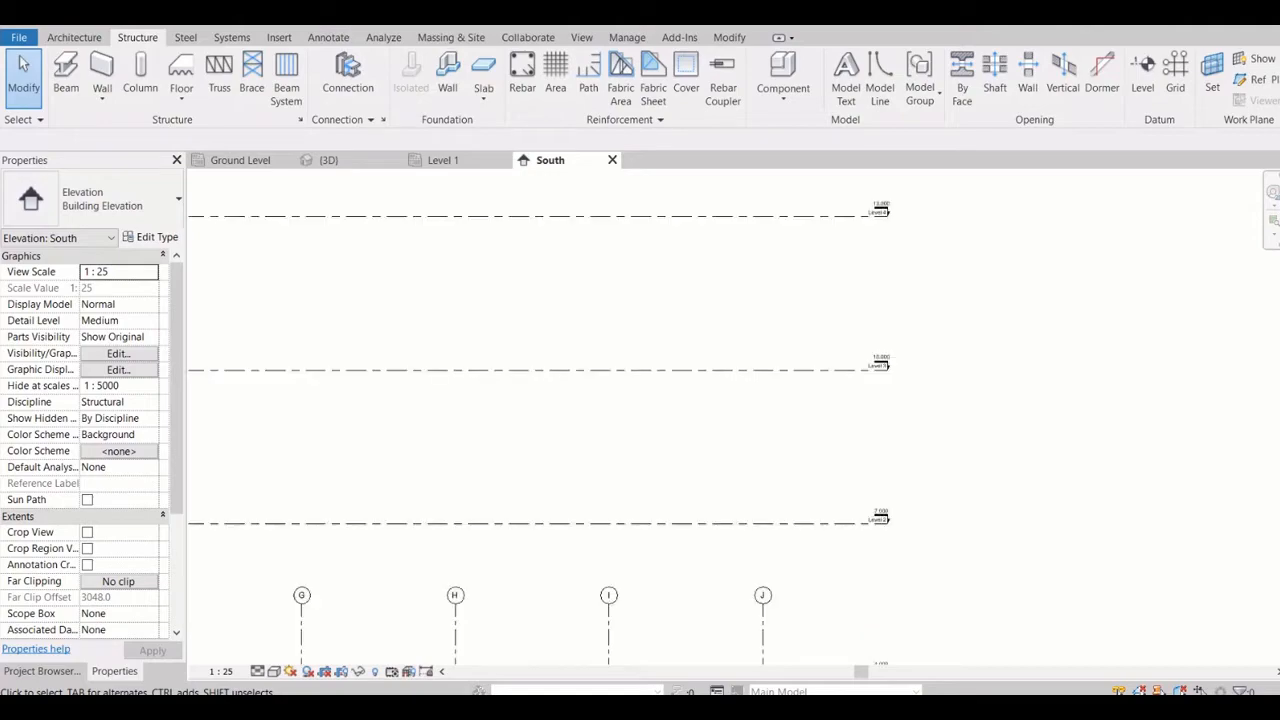
scroll(890, 521, "up", 5)
scroll(880, 510, "down", 4)
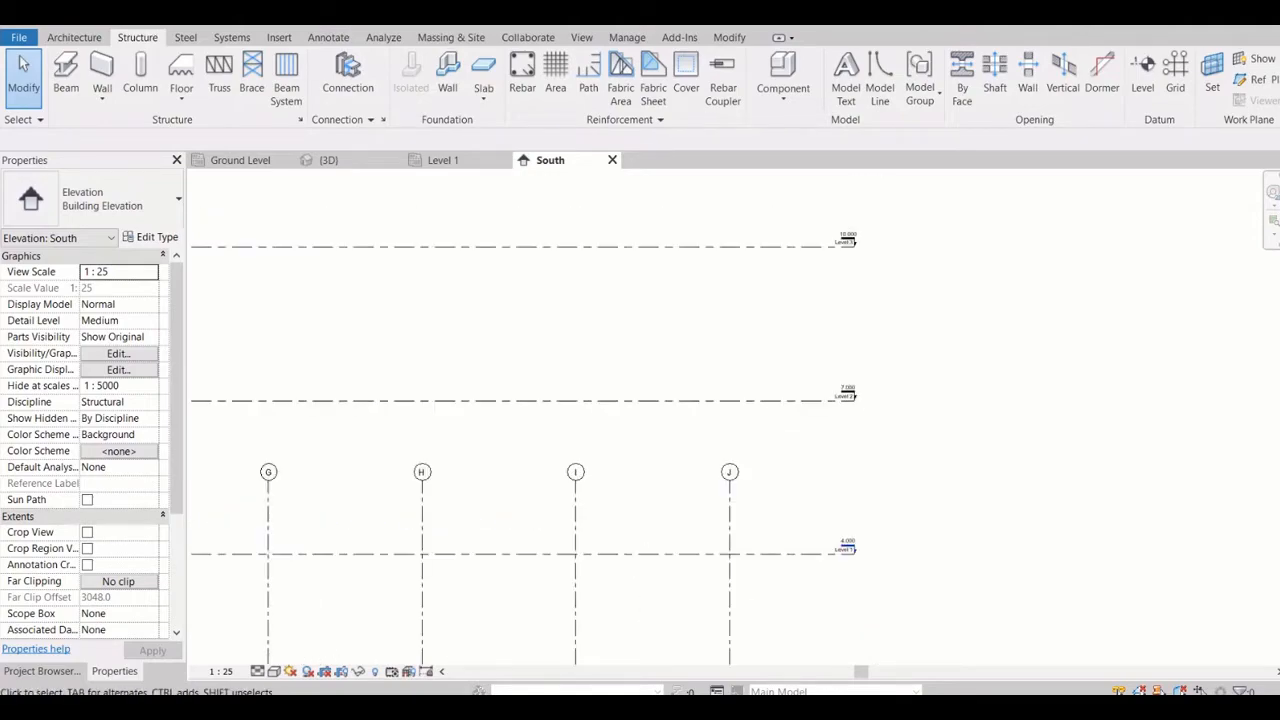
scroll(858, 540, "up", 5)
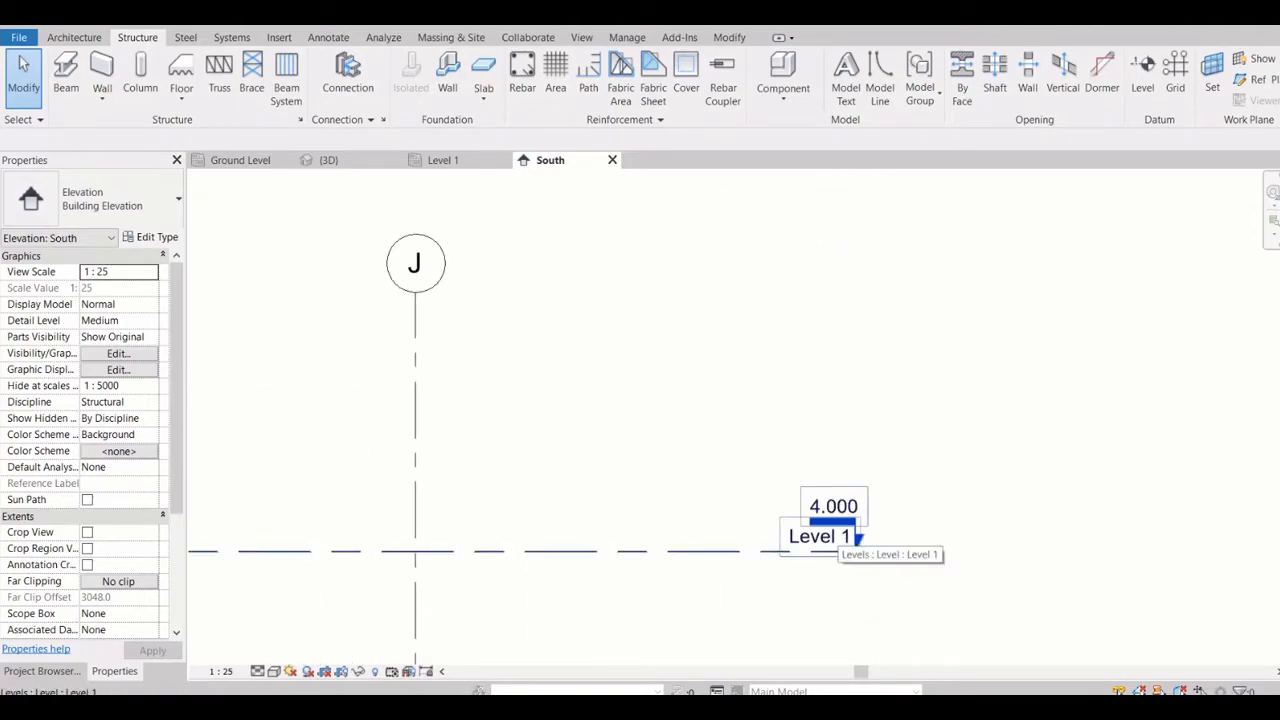
scroll(1035, 538, "down", 3)
scroll(940, 420, "down", 3)
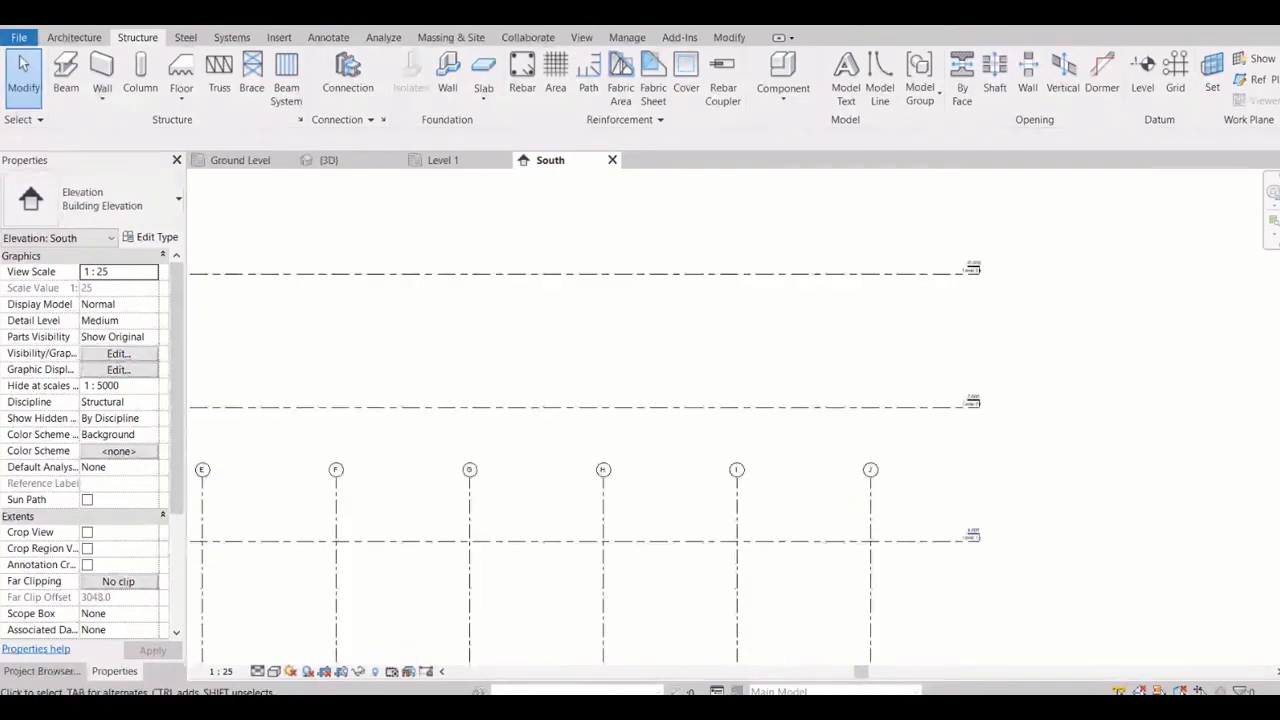
scroll(960, 380, "up", 3)
scroll(940, 420, "down", 5)
scroll(960, 360, "down", 2)
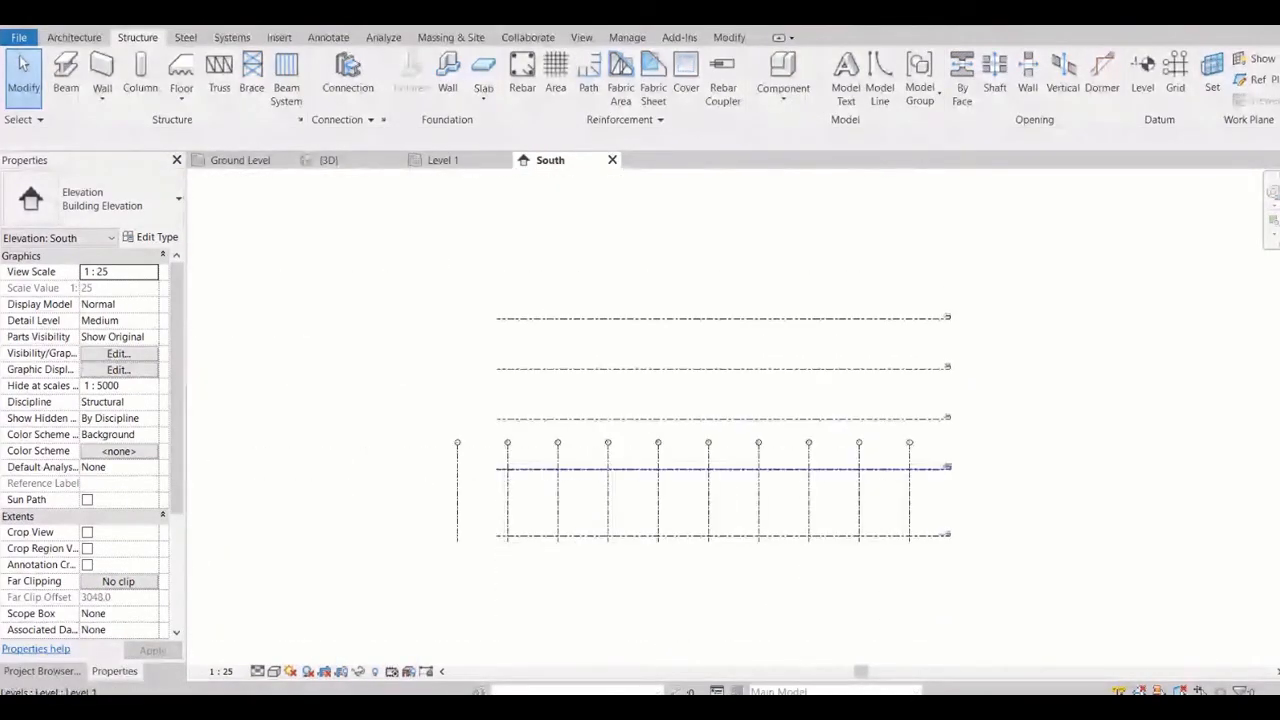
Inspect the upper end and bubble of grid line J between Level 1 and Level 2
left_click(909, 492)
scroll(833, 502, "up", 2)
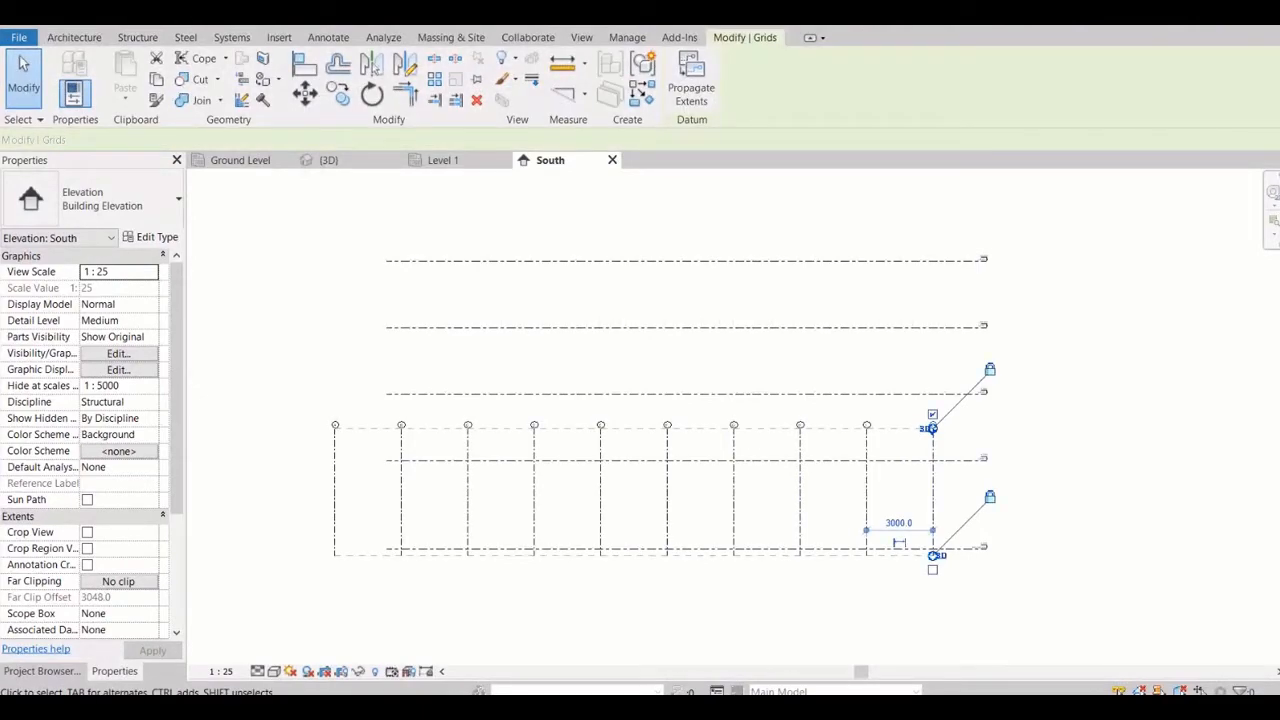
scroll(943, 437, "up", 4)
key("Escape")
left_click(912, 409)
scroll(922, 414, "up", 4)
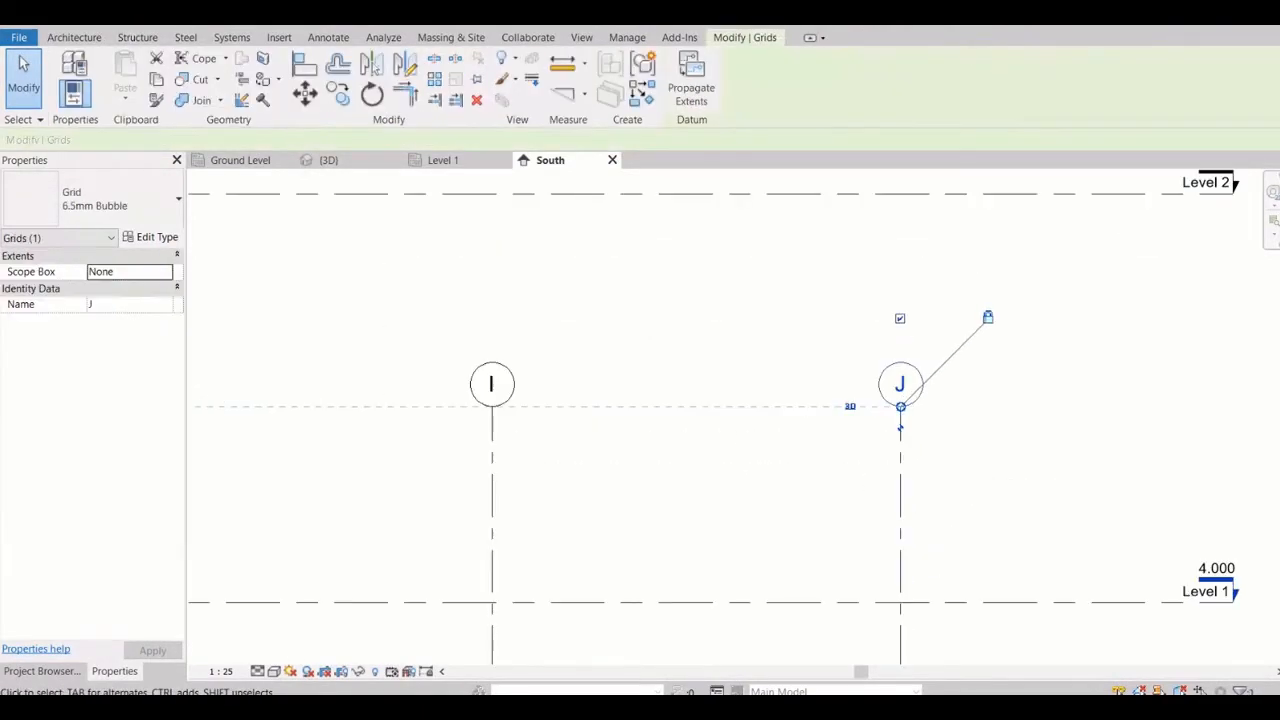
scroll(888, 412, "up", 6)
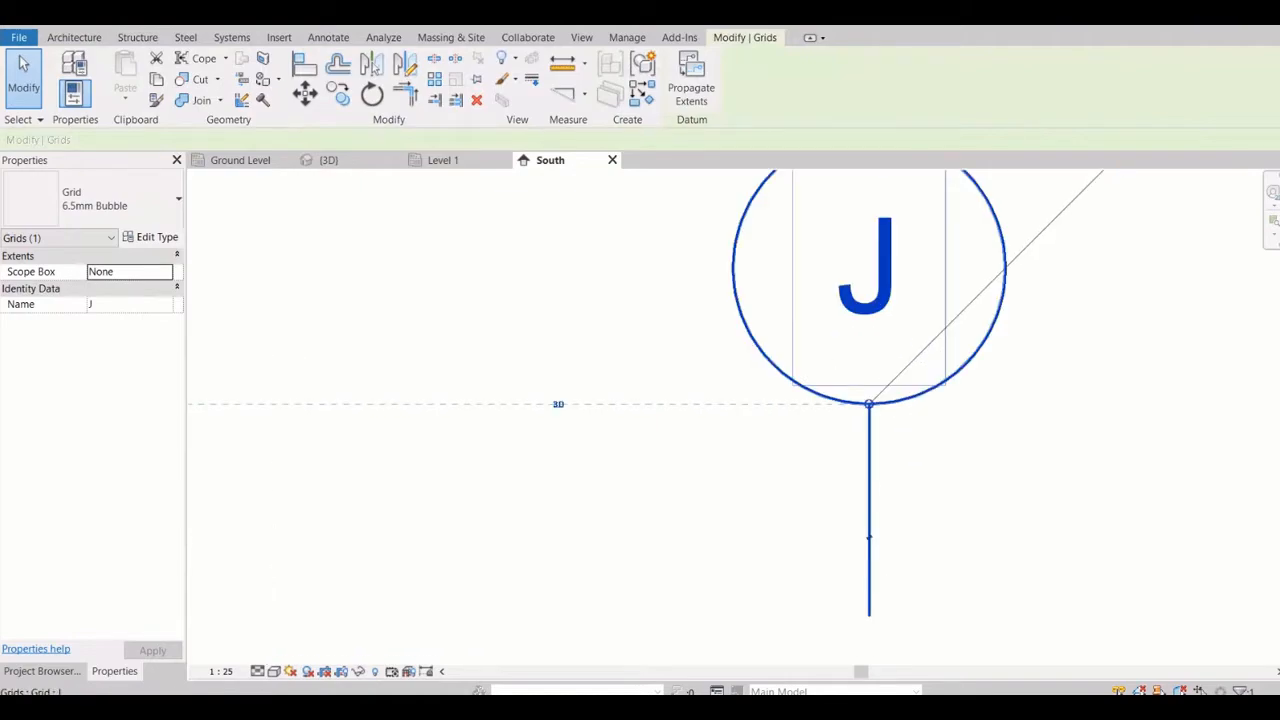
key("Escape")
scroll(918, 470, "down", 3)
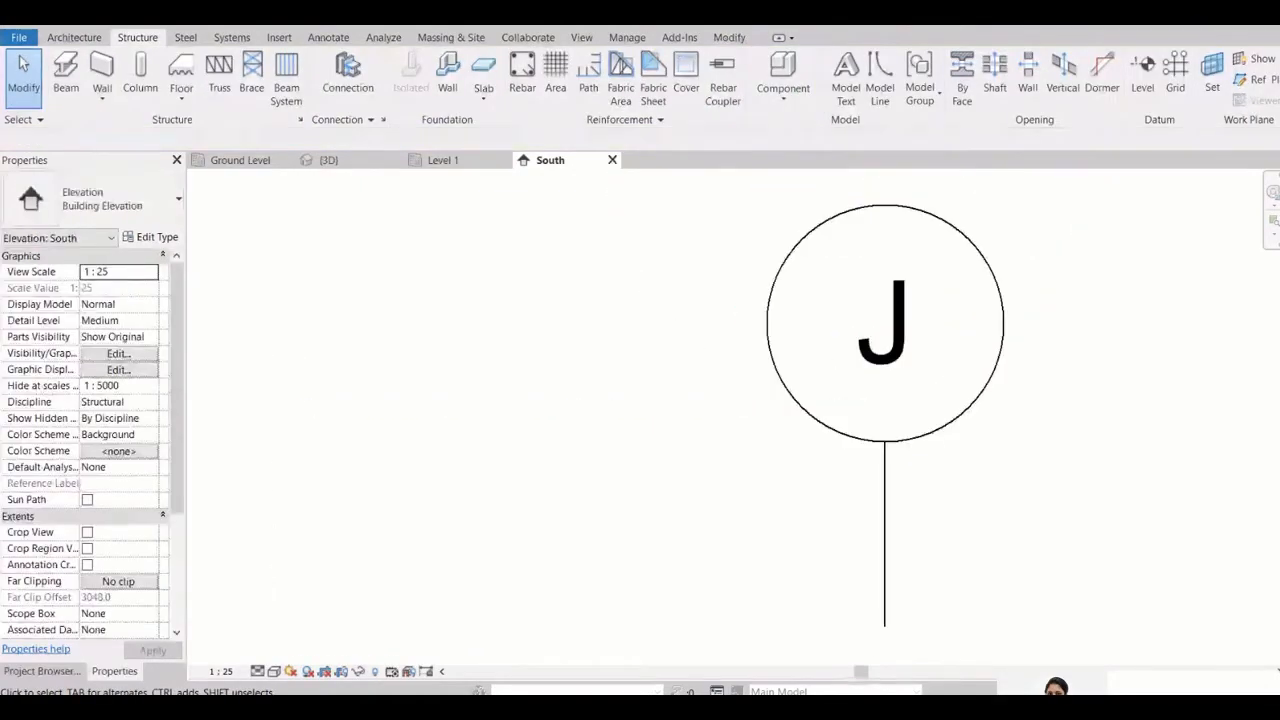
Save the project
key("Escape")
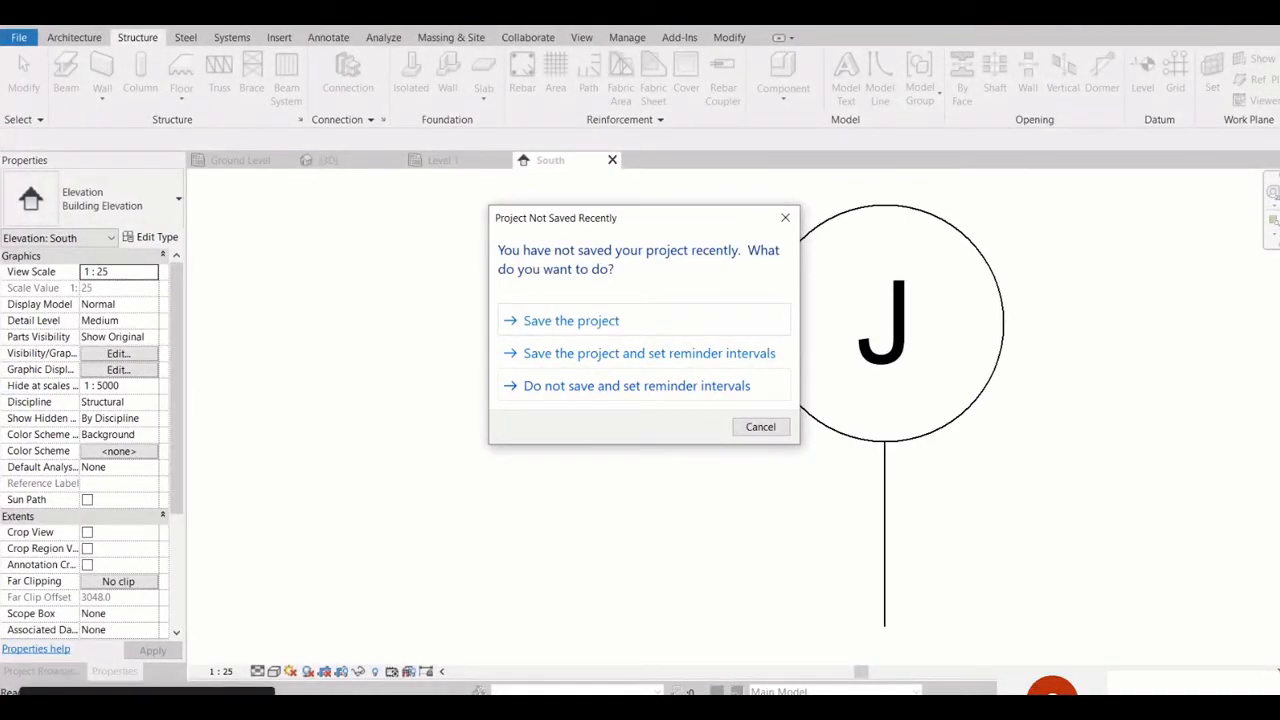
left_click(571, 321)
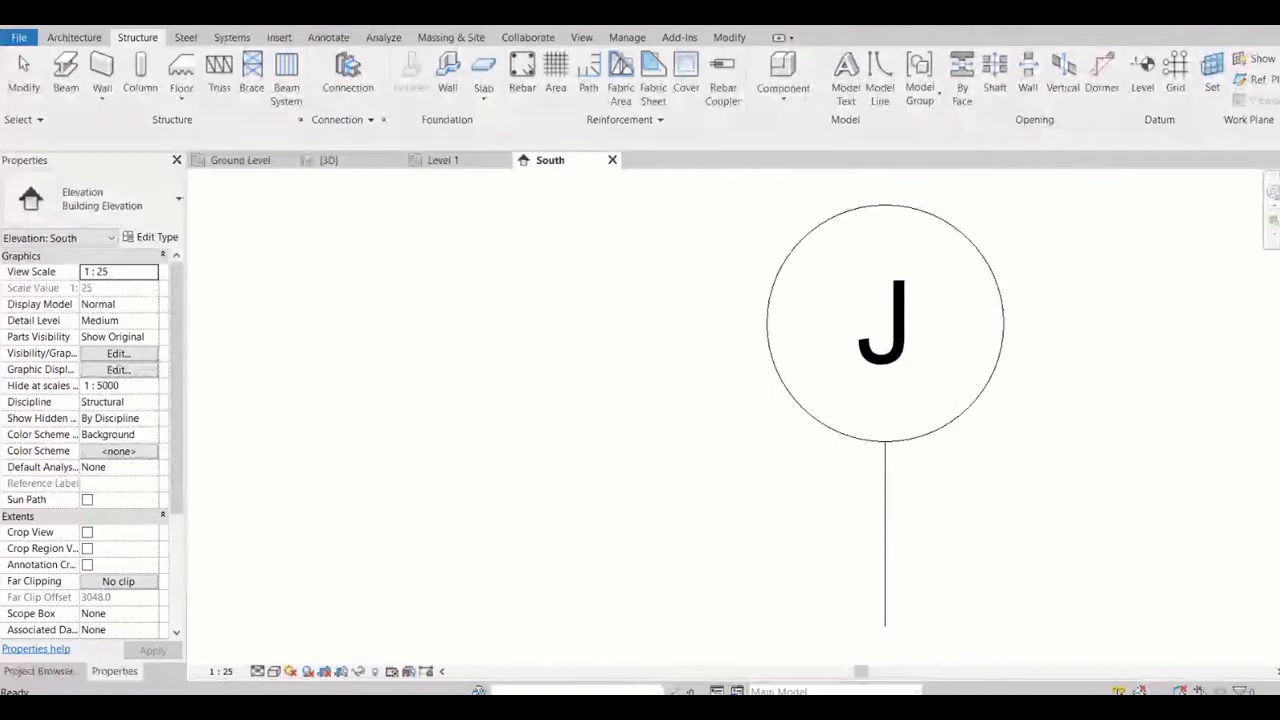
Stretch the aligned grid lines in the South elevation so they extend above the highest level and further below Ground Level
left_click(884, 558)
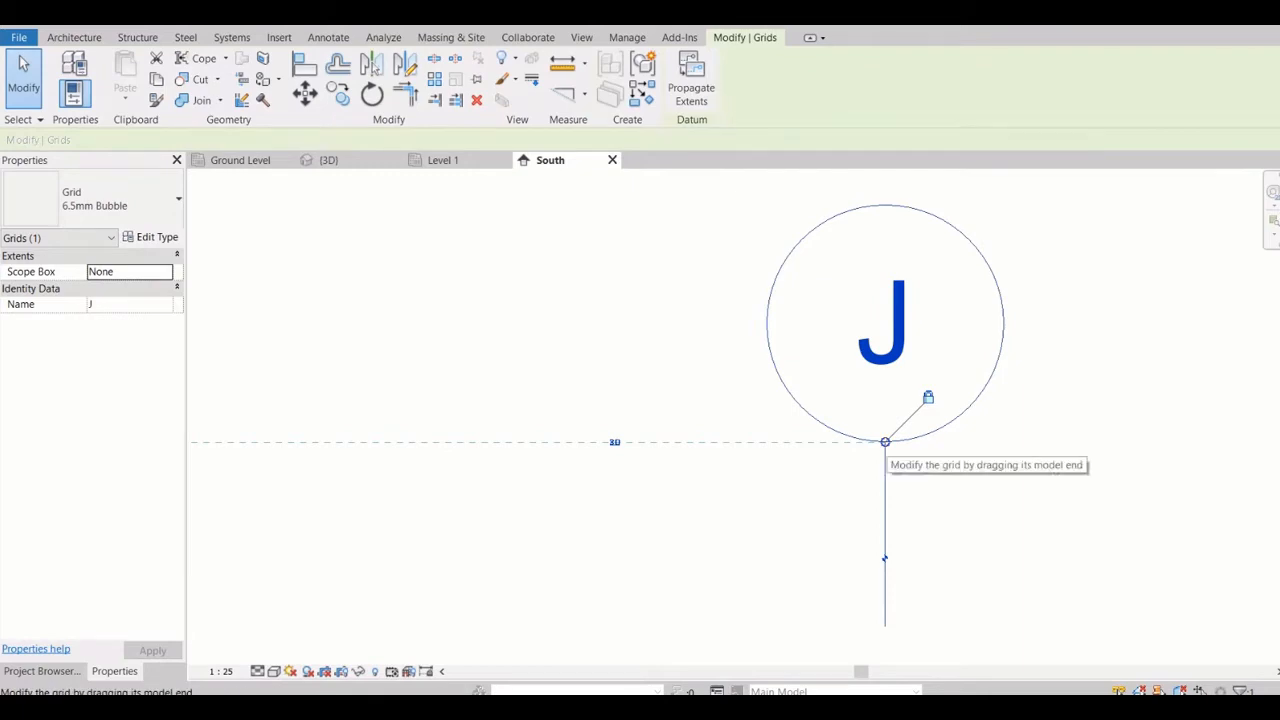
scroll(885, 530, "down", 3)
scroll(885, 517, "down", 5)
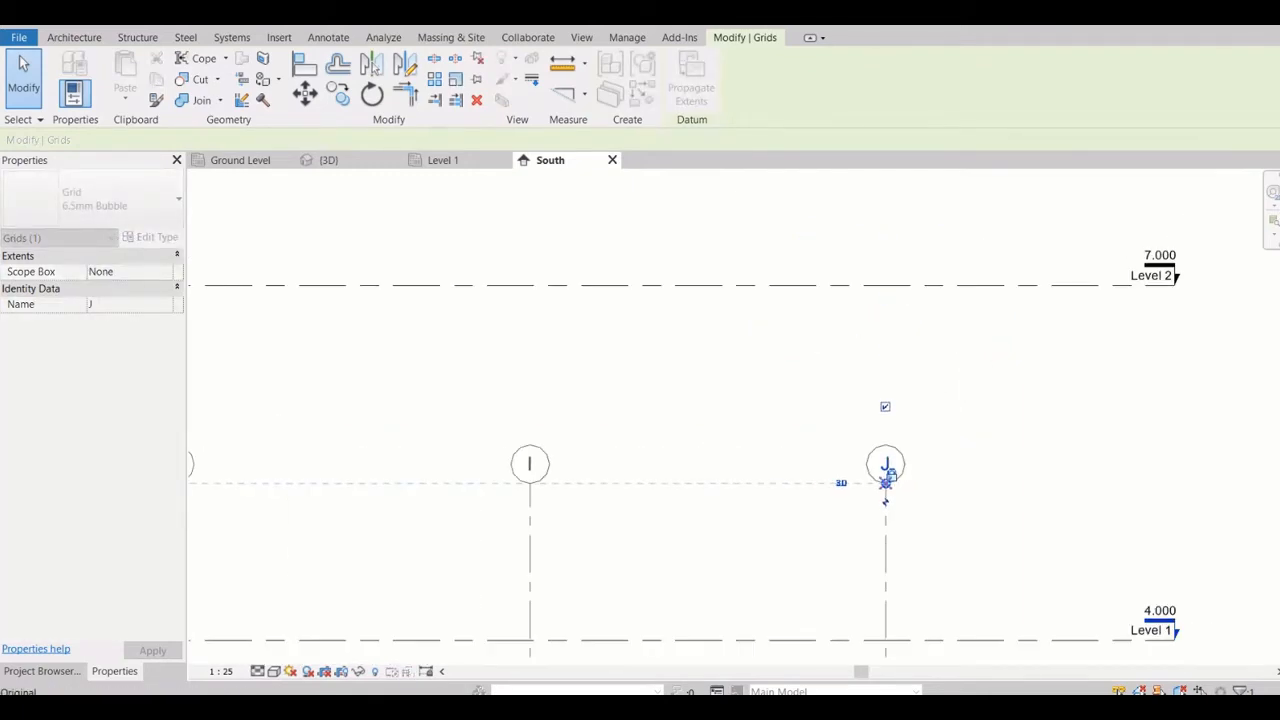
scroll(907, 446, "down", 2)
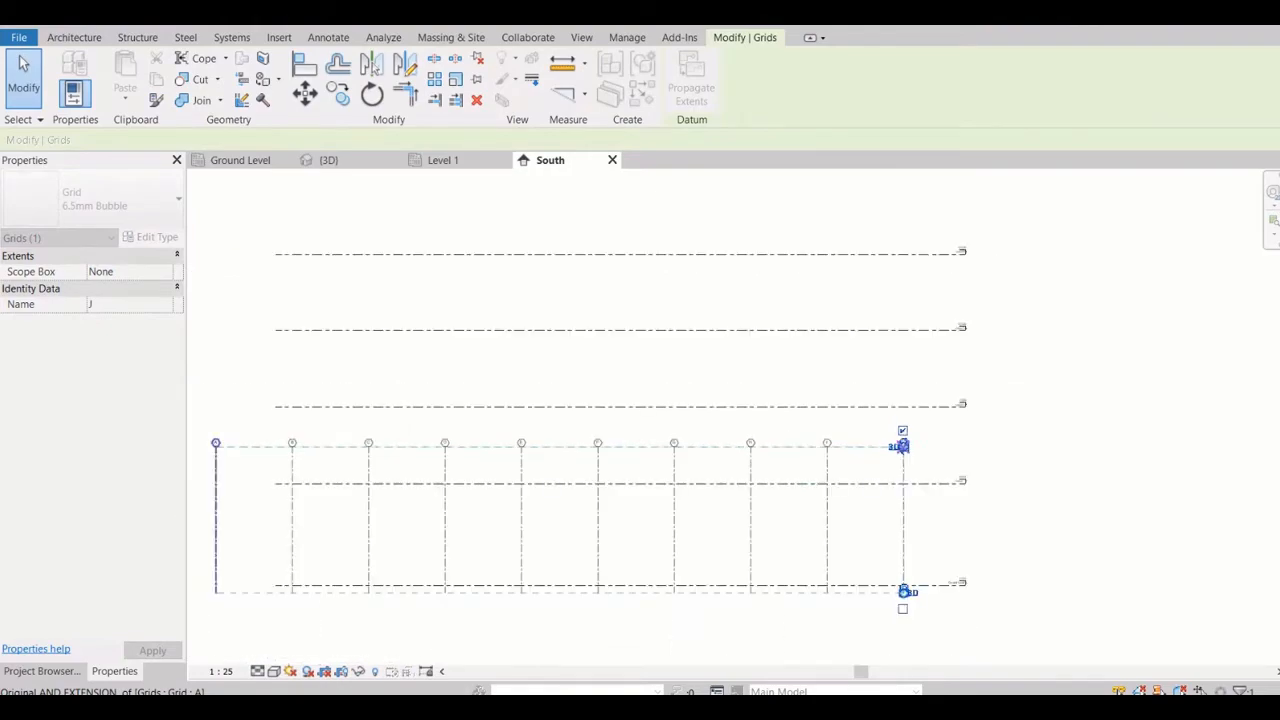
scroll(907, 446, "down", 1)
left_click_drag(906, 446, 903, 245)
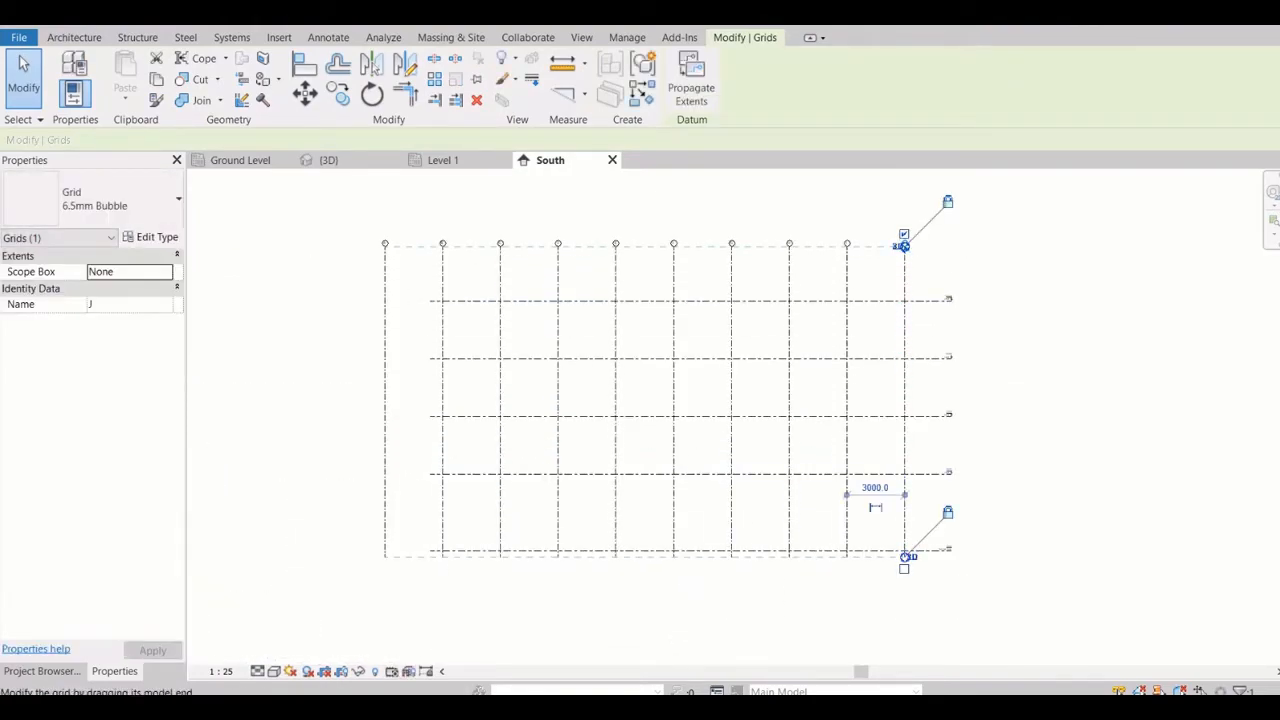
left_click_drag(906, 557, 906, 621)
key("Escape")
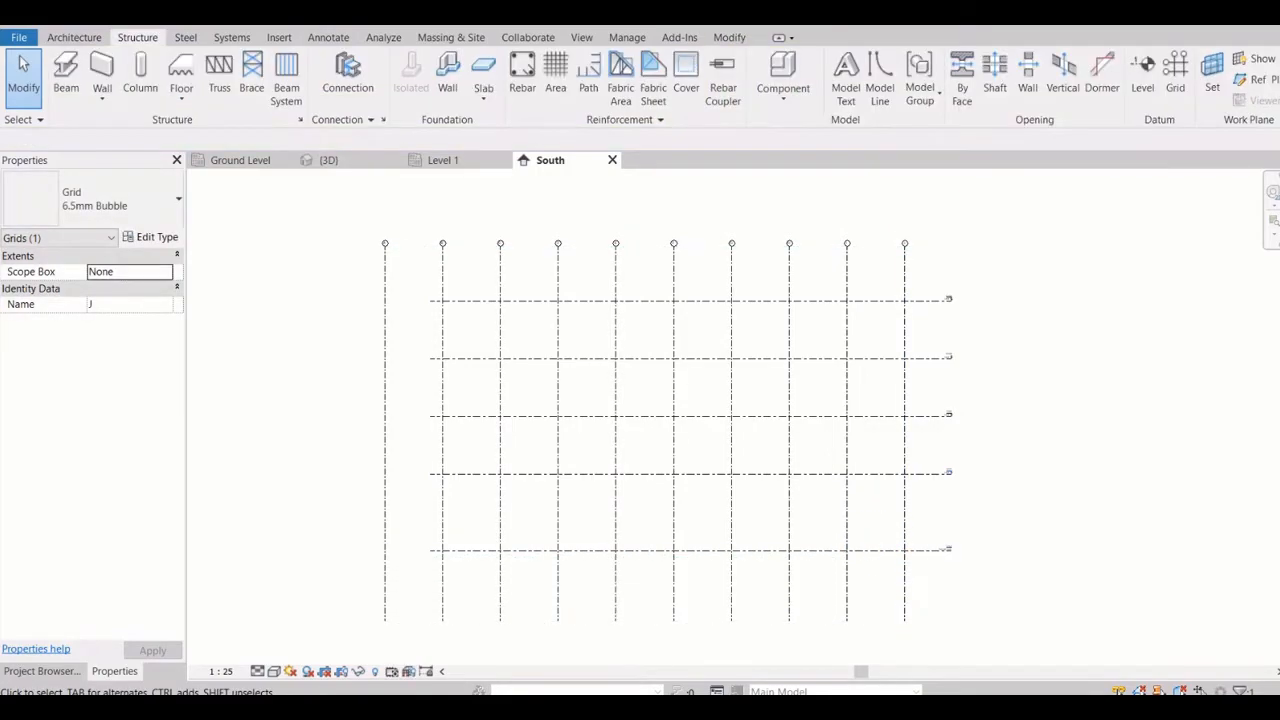
Inspect the lower end of grid line J and switch that end to 2D extents
middle_click_drag(905, 622, 886, 454)
scroll(886, 454, "up", 8)
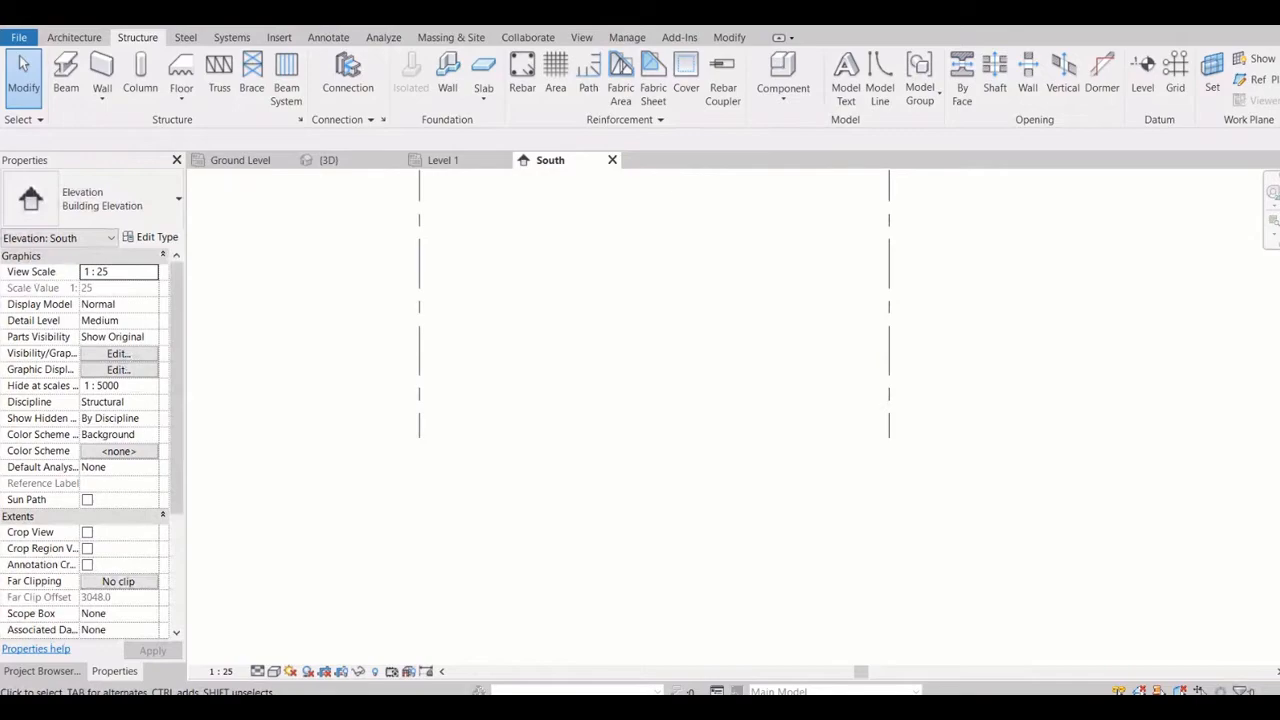
left_click(886, 426)
scroll(902, 443, "up", 2)
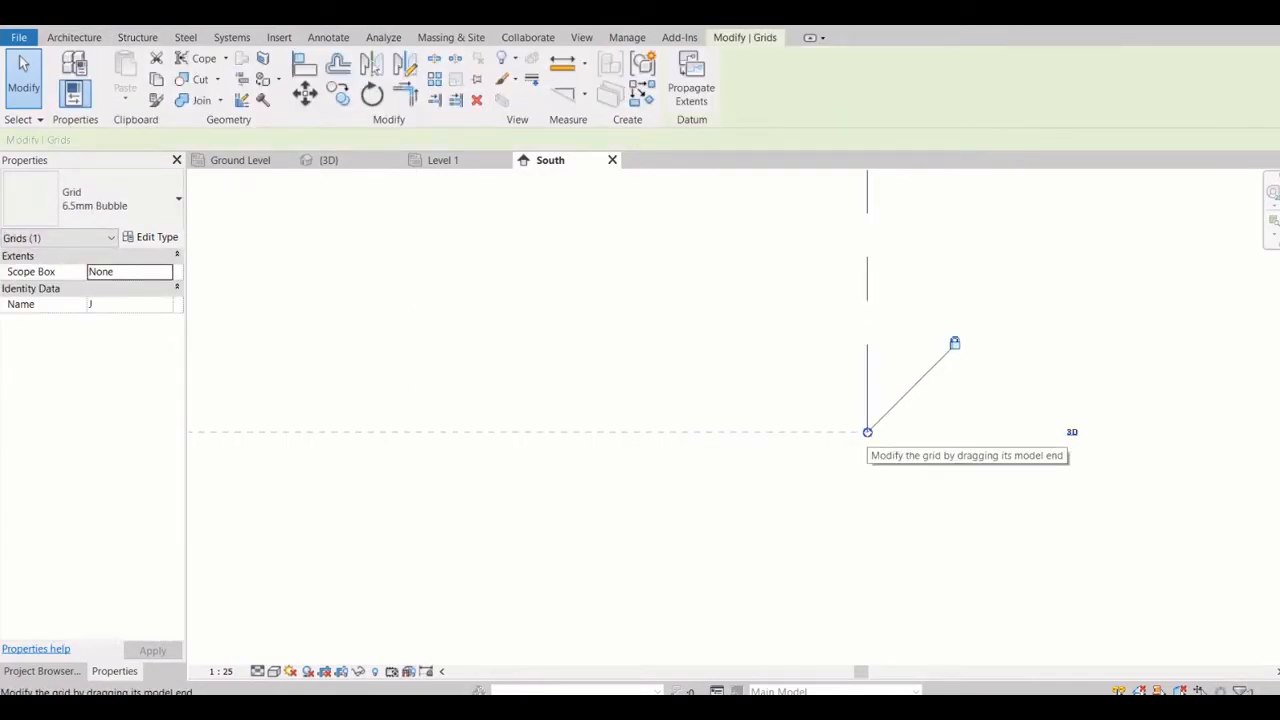
key("Escape")
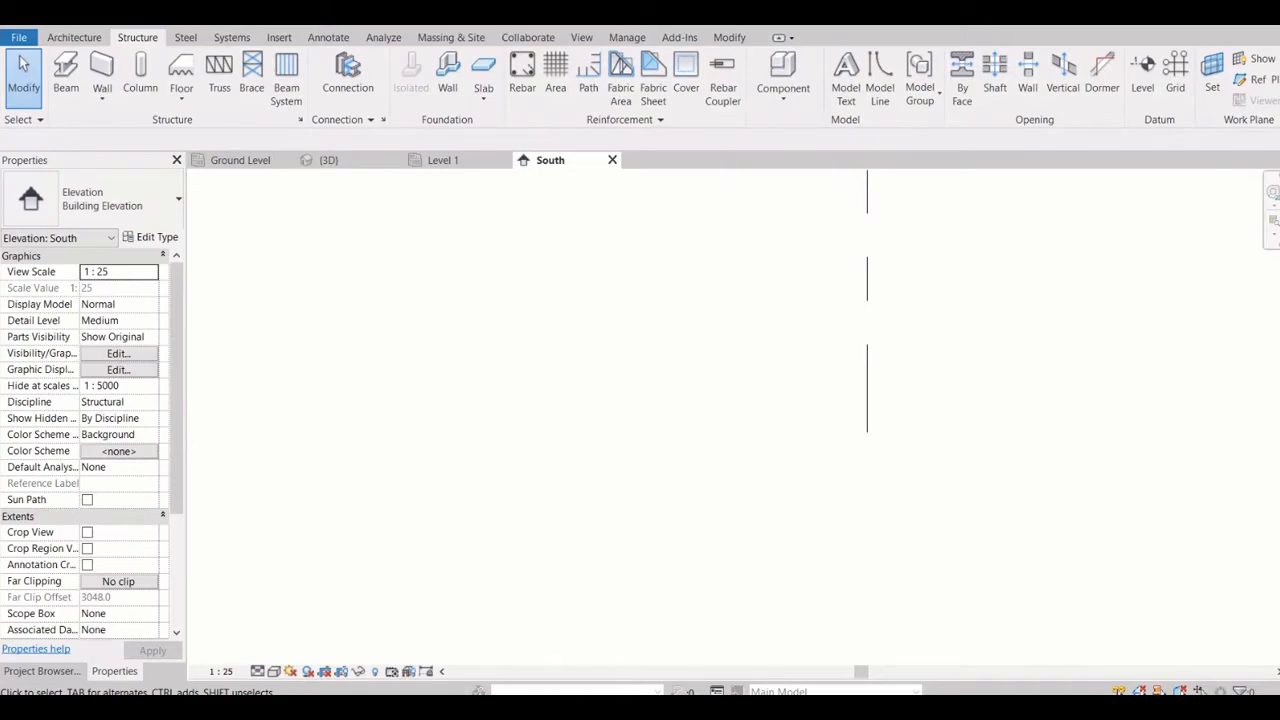
scroll(943, 476, "down", 8)
left_click(938, 464)
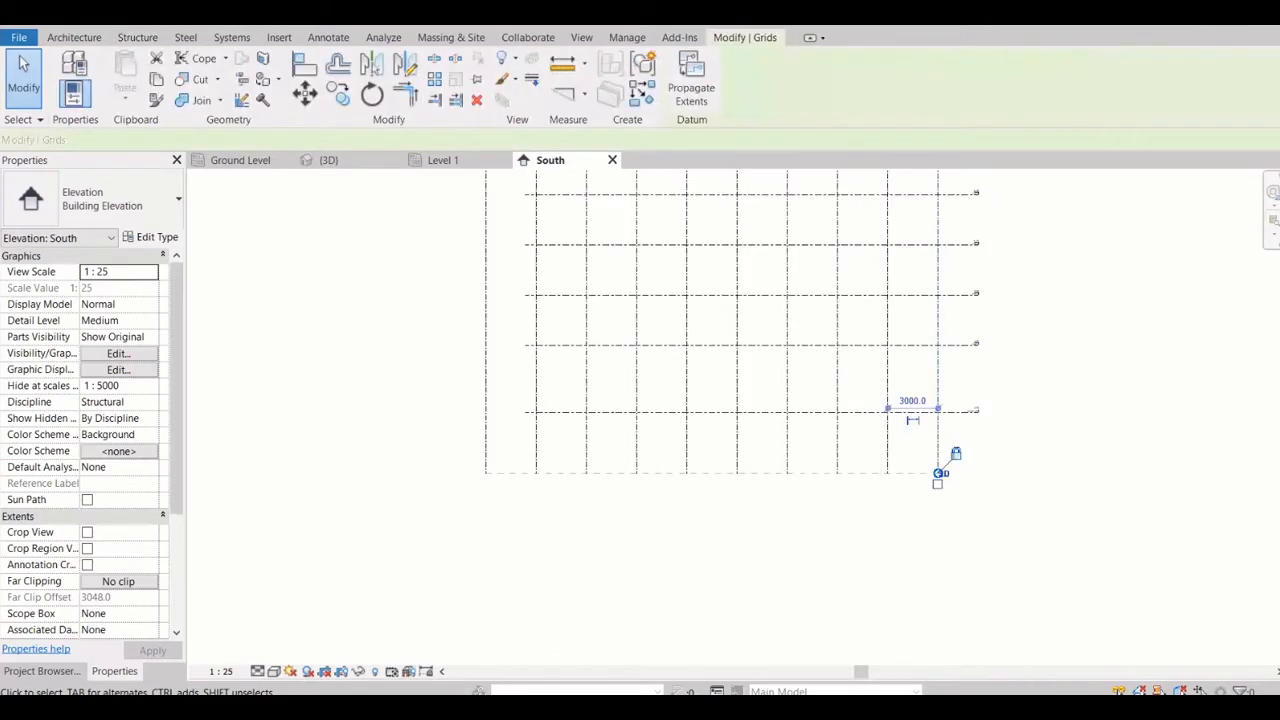
left_click(943, 474)
key("Escape")
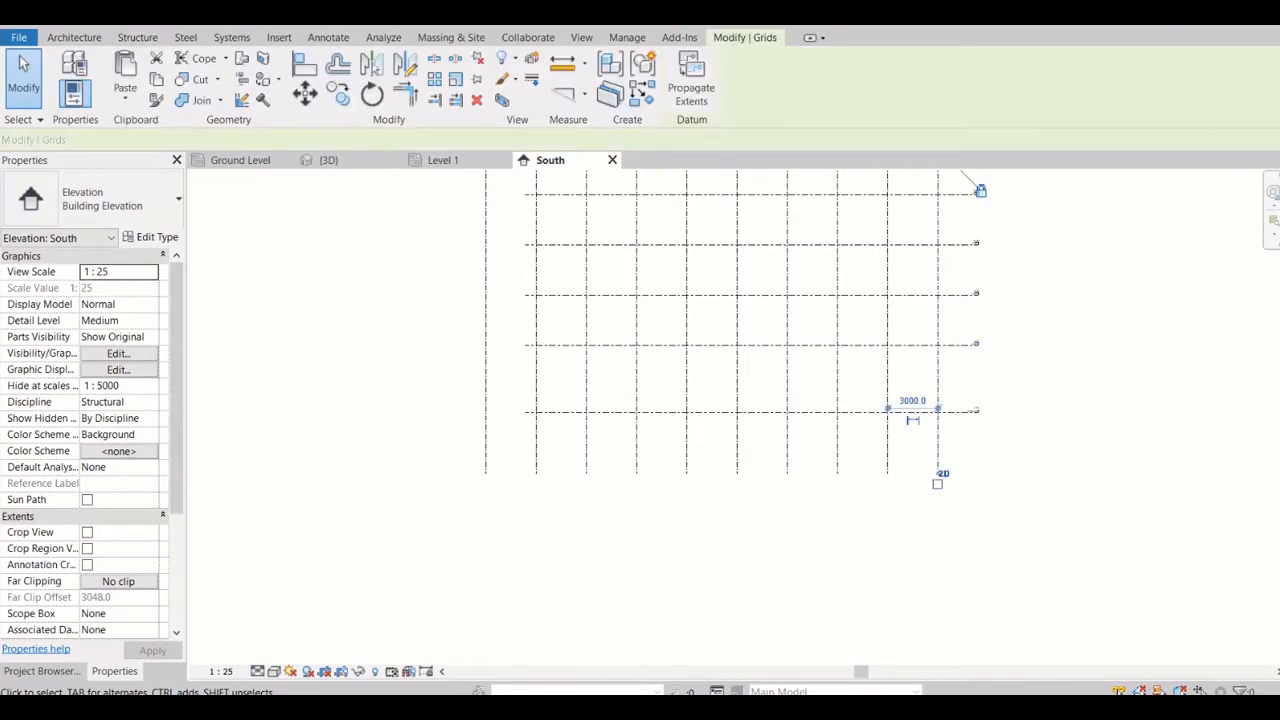
Compare the lower ends of grid lines I and J, and switch J's lower end back to 3D extents
left_click(887, 455)
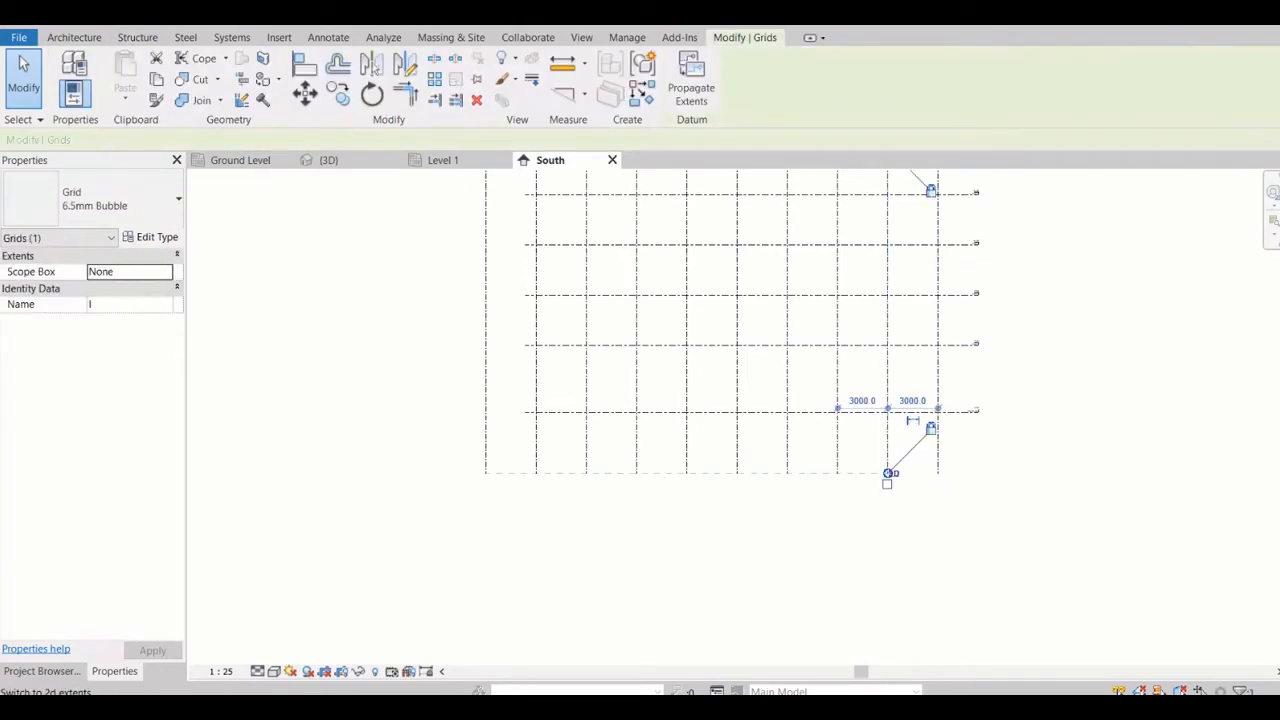
left_click(938, 460)
scroll(947, 475, "up", 4)
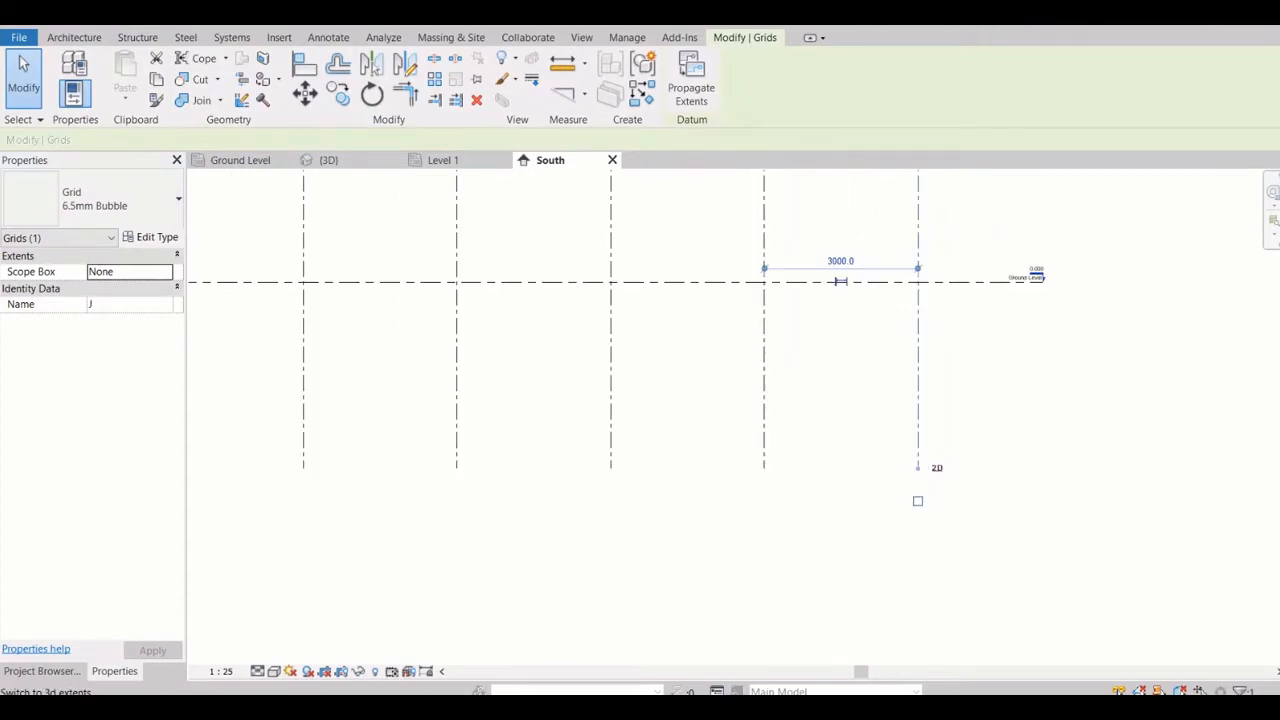
scroll(918, 467, "up", 1)
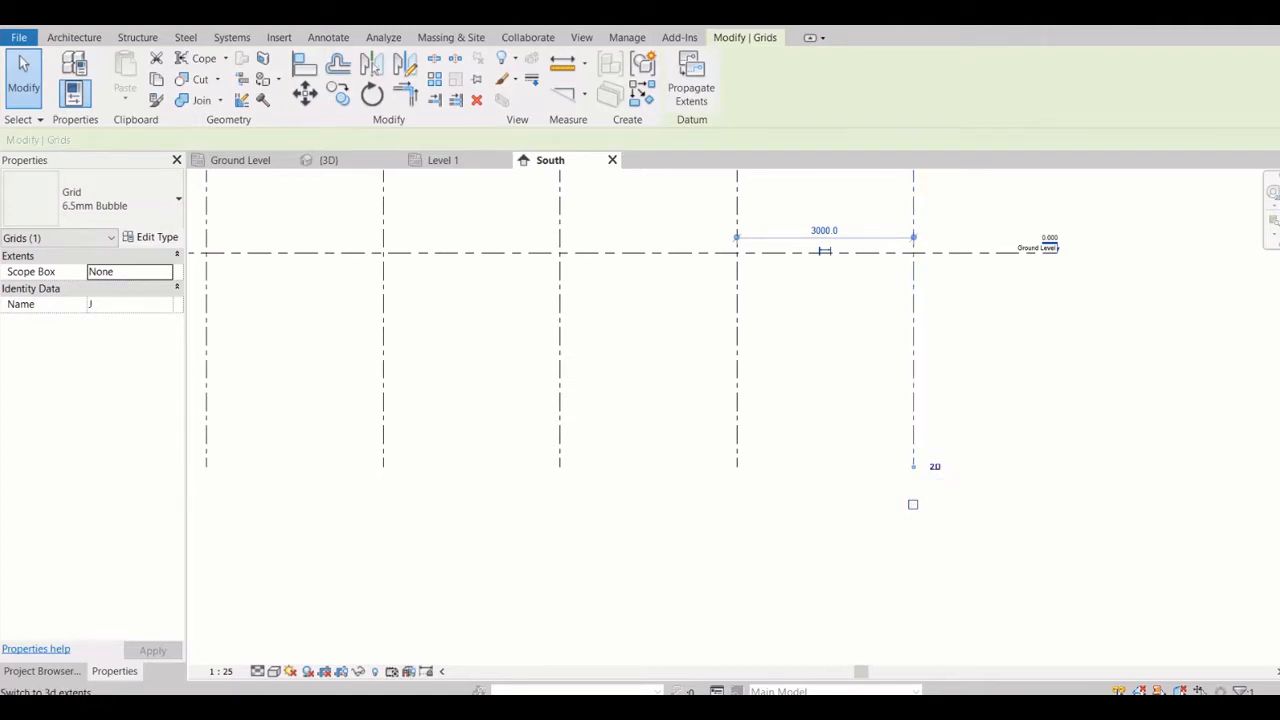
left_click(935, 467)
Try moving the lower end of grid line J downward, return it to the common alignment line, and inspect that end
mouse_move(913, 467)
left_mouse_down()
mouse_move(913, 491)
mouse_move(913, 397)
mouse_move(913, 467)
left_mouse_up()
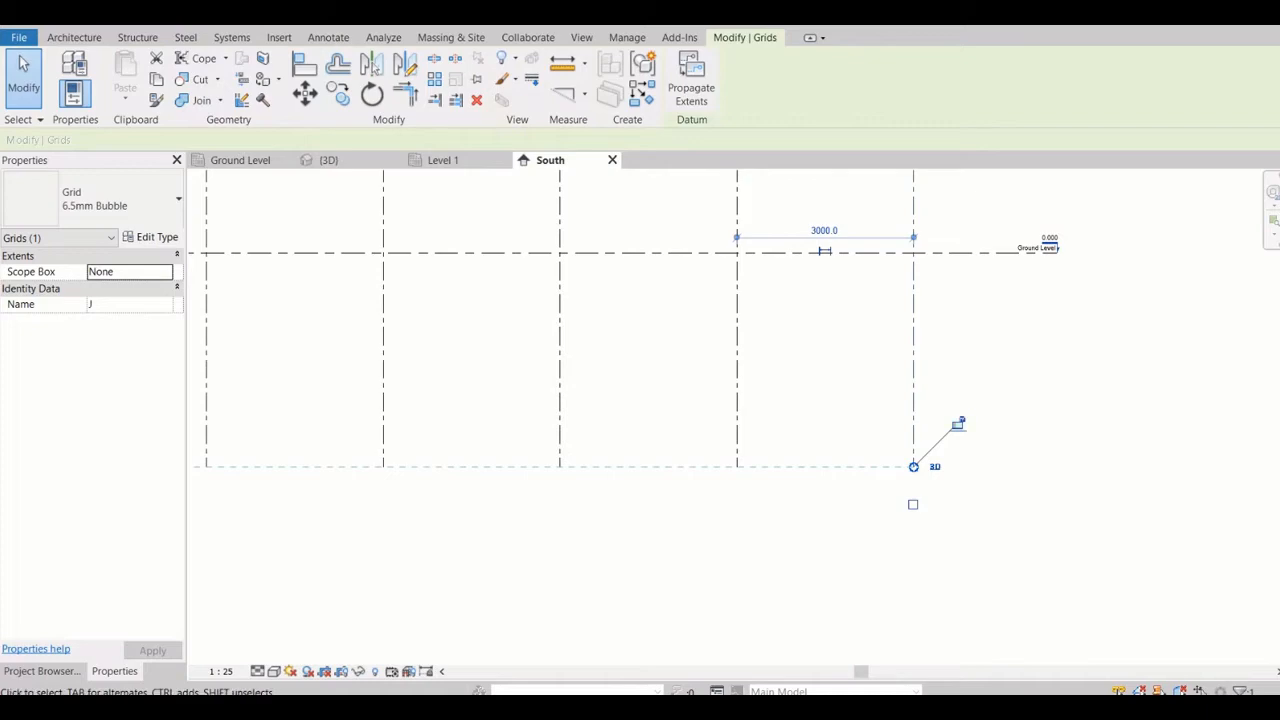
mouse_move(913, 467)
left_mouse_down()
mouse_move(913, 545)
mouse_move(913, 467)
left_mouse_up()
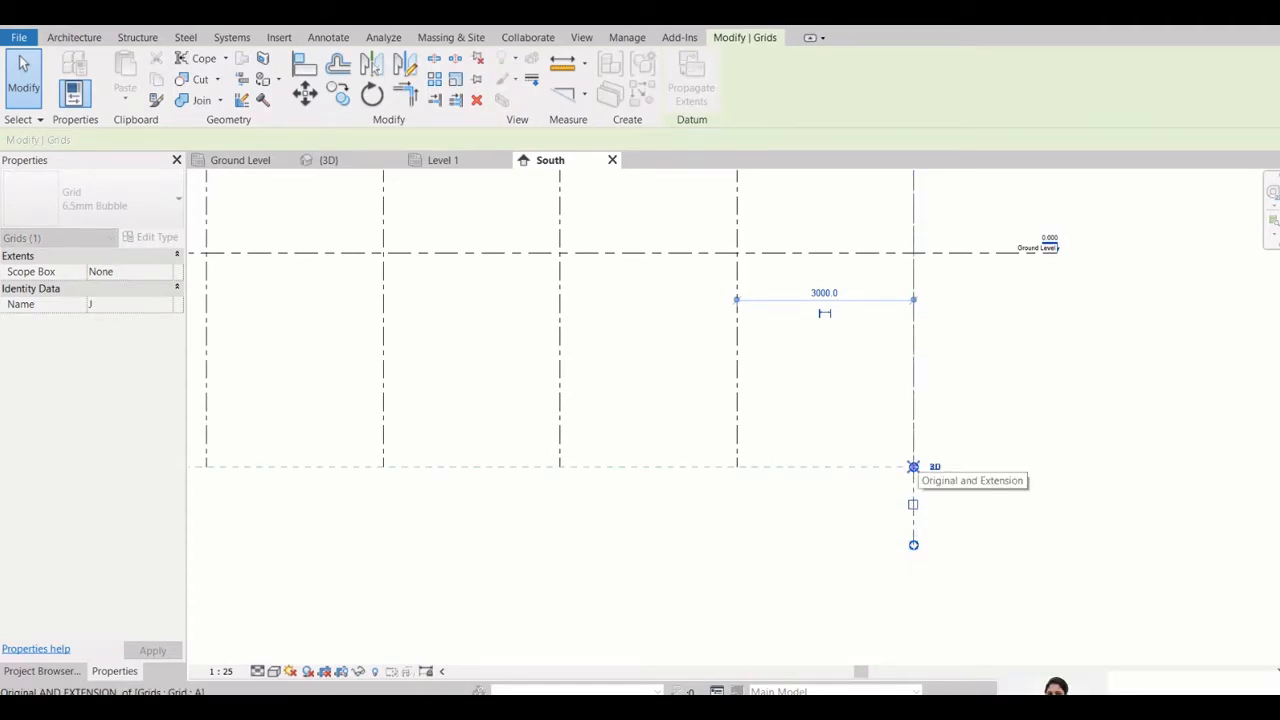
mouse_move(913, 467)
left_mouse_down()
mouse_move(913, 483)
mouse_move(913, 467)
left_mouse_up()
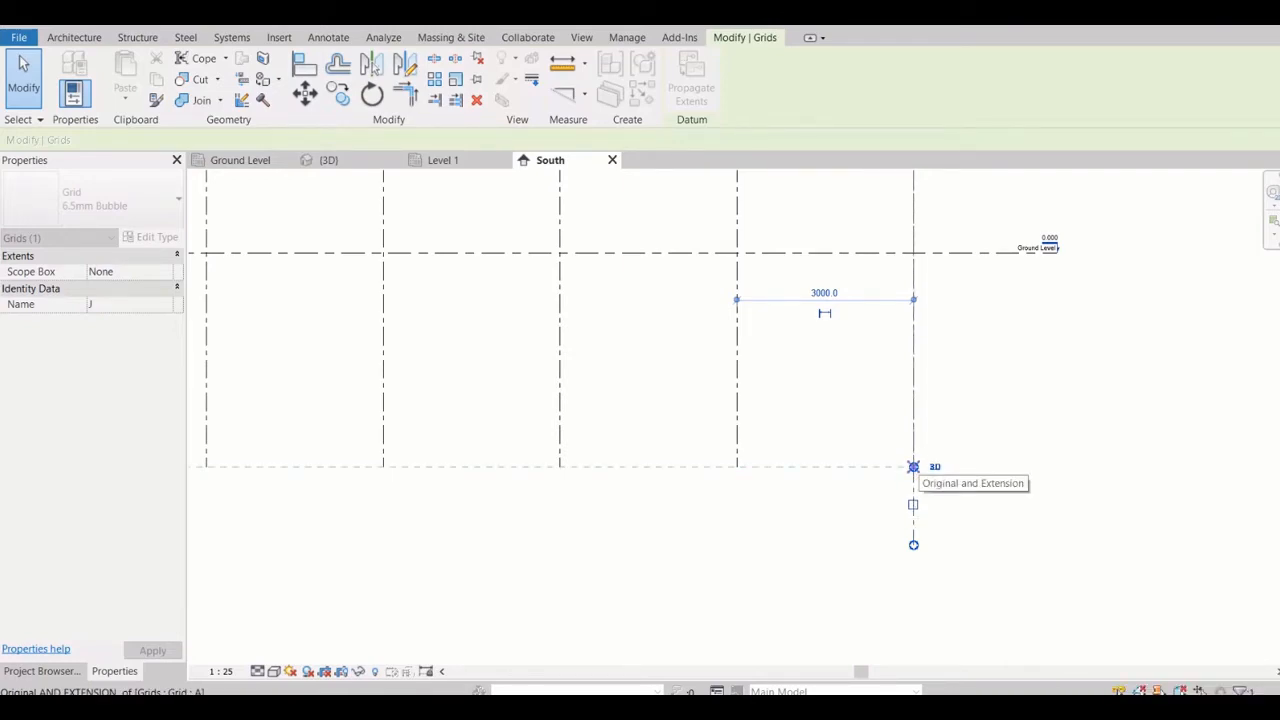
left_click_drag(913, 467, 913, 467)
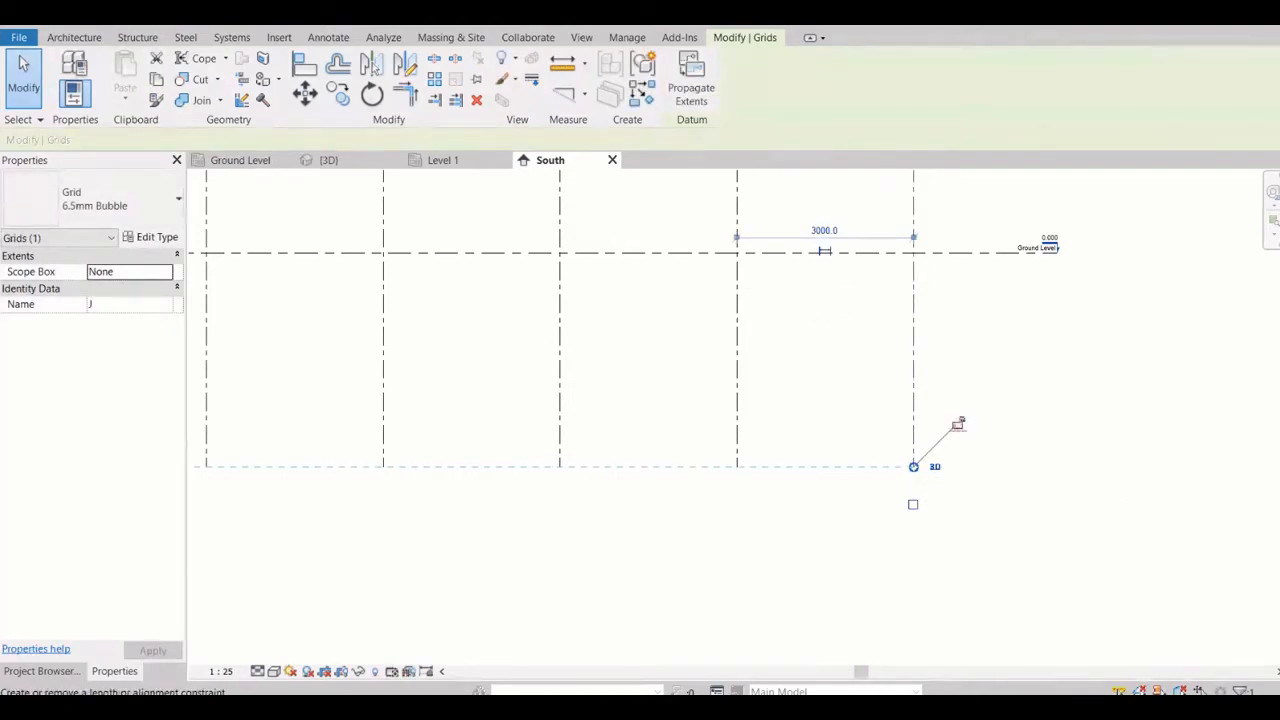
key("Escape")
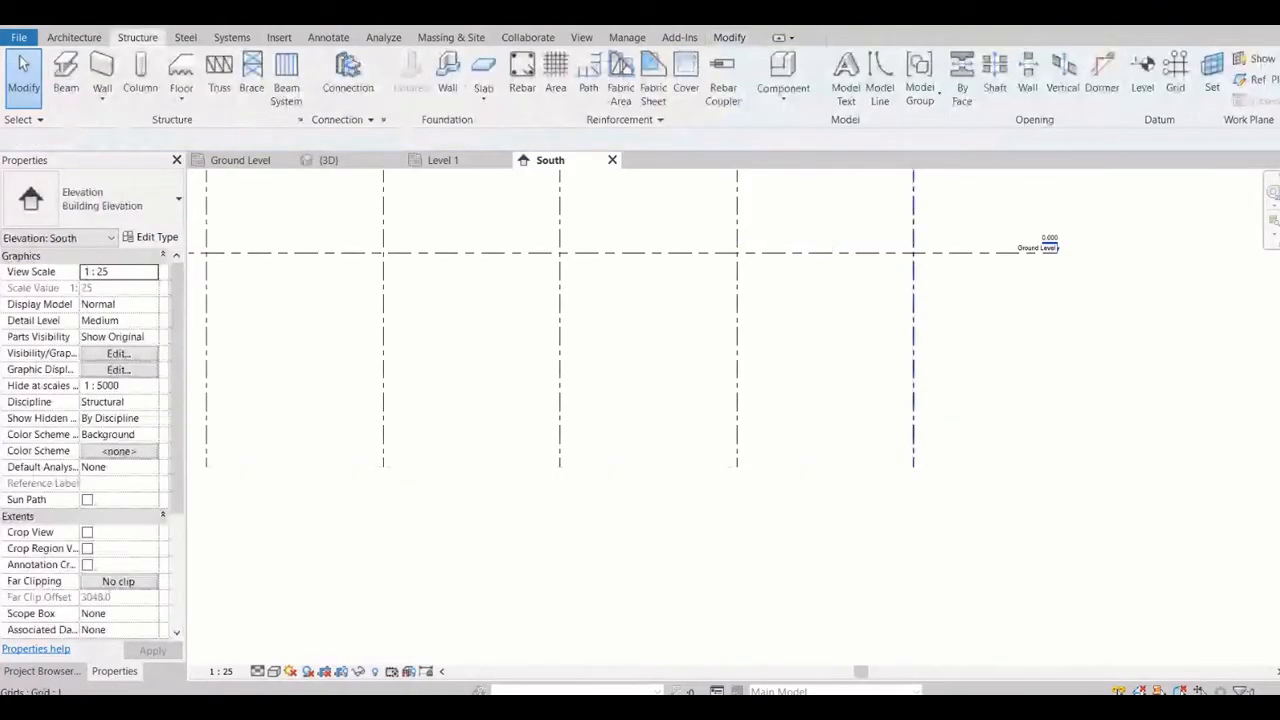
left_click(913, 422)
scroll(930, 479, "up", 4)
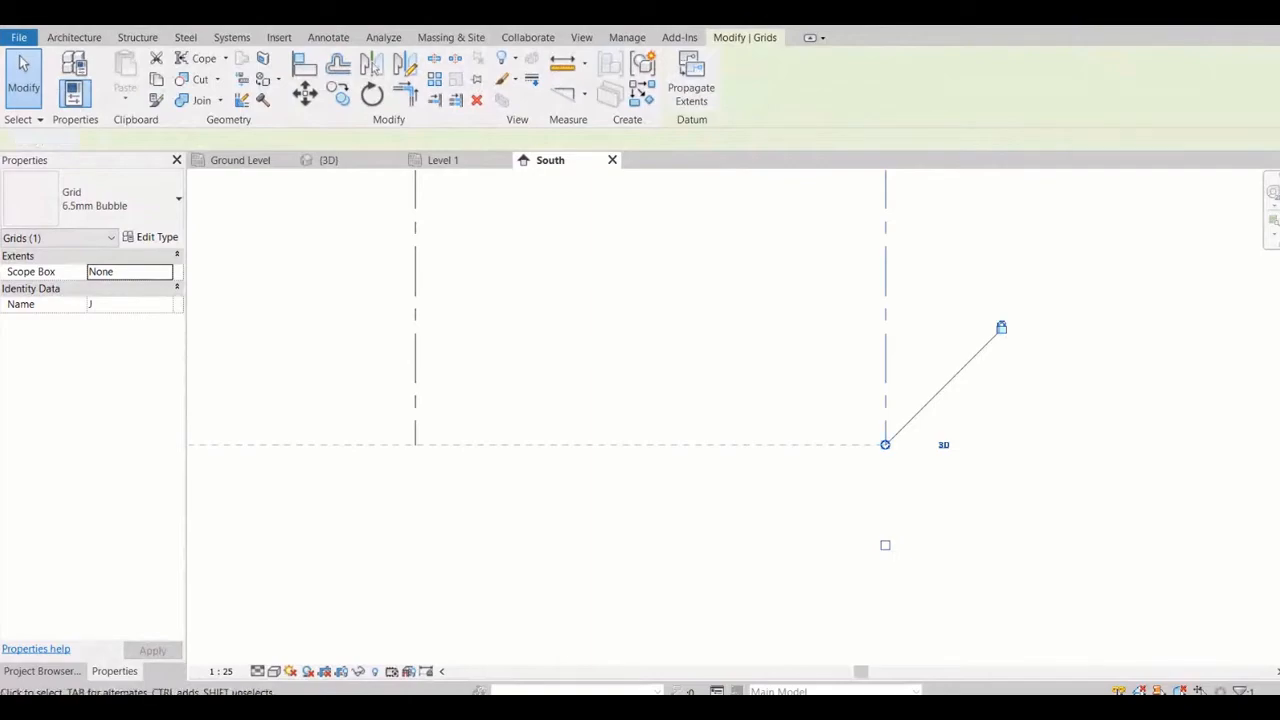
key("Escape")
Examine the extended grid lines against the levels, from the bubbles above Level 4 down to Ground Level
scroll(845, 567, "down", 4)
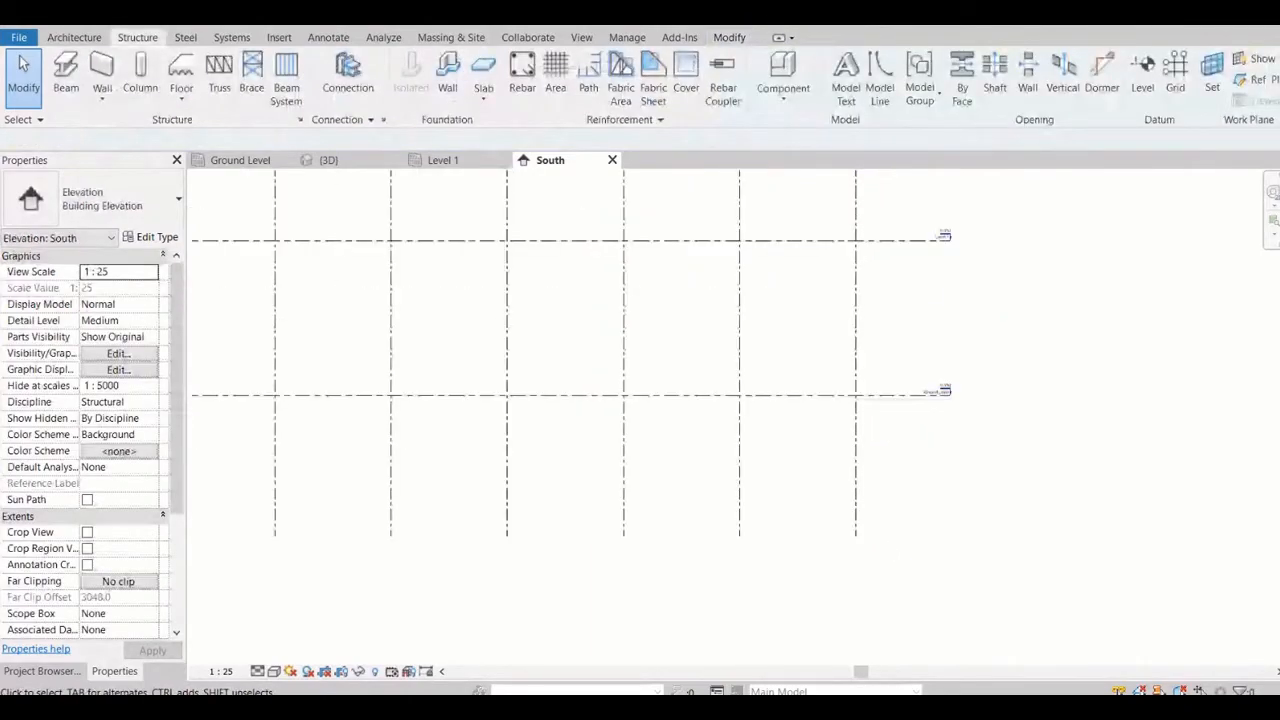
scroll(876, 448, "down", 7)
scroll(904, 278, "up", 3)
middle_click_drag(904, 278, 954, 439)
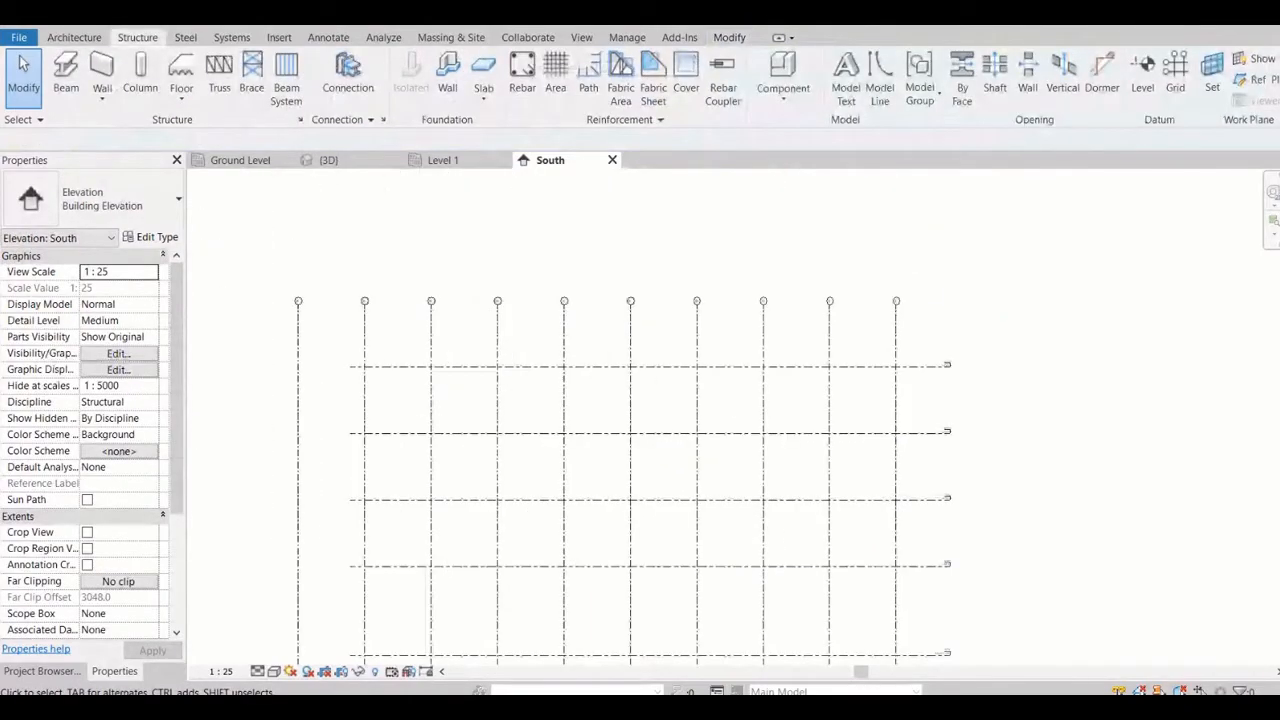
scroll(956, 371, "up", 6)
scroll(920, 350, "down", 6)
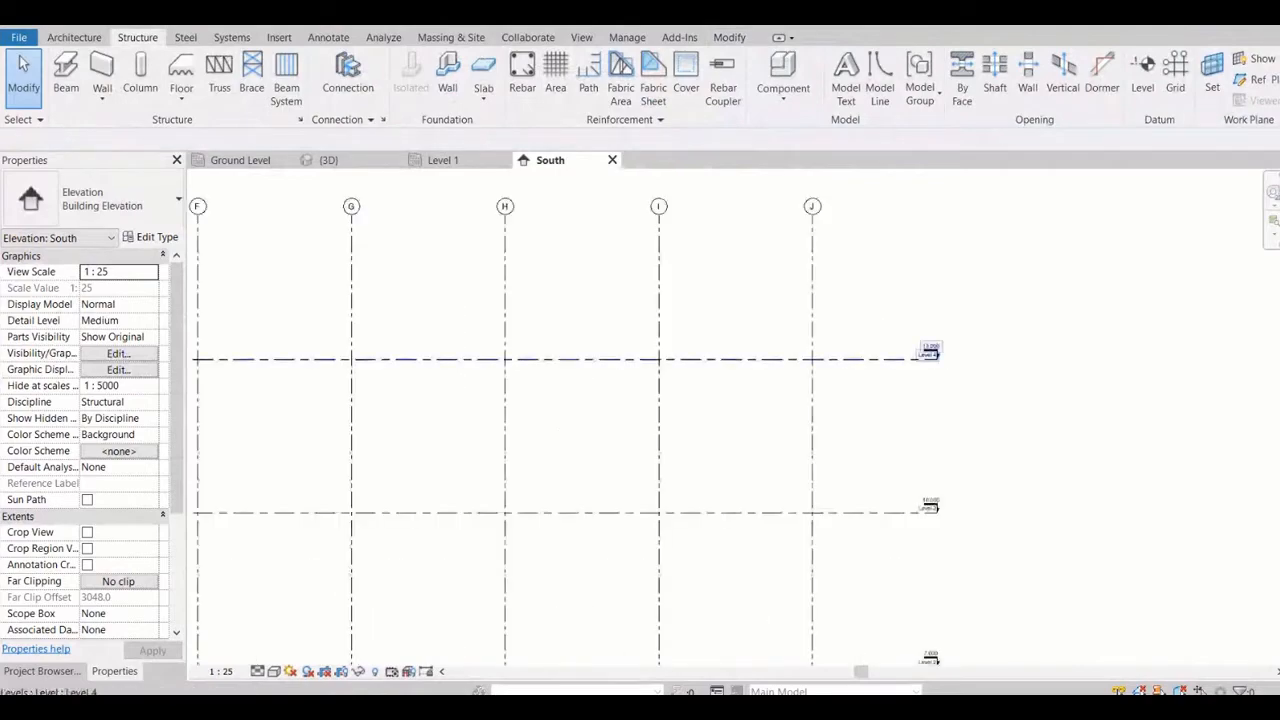
scroll(940, 560, "up", 3)
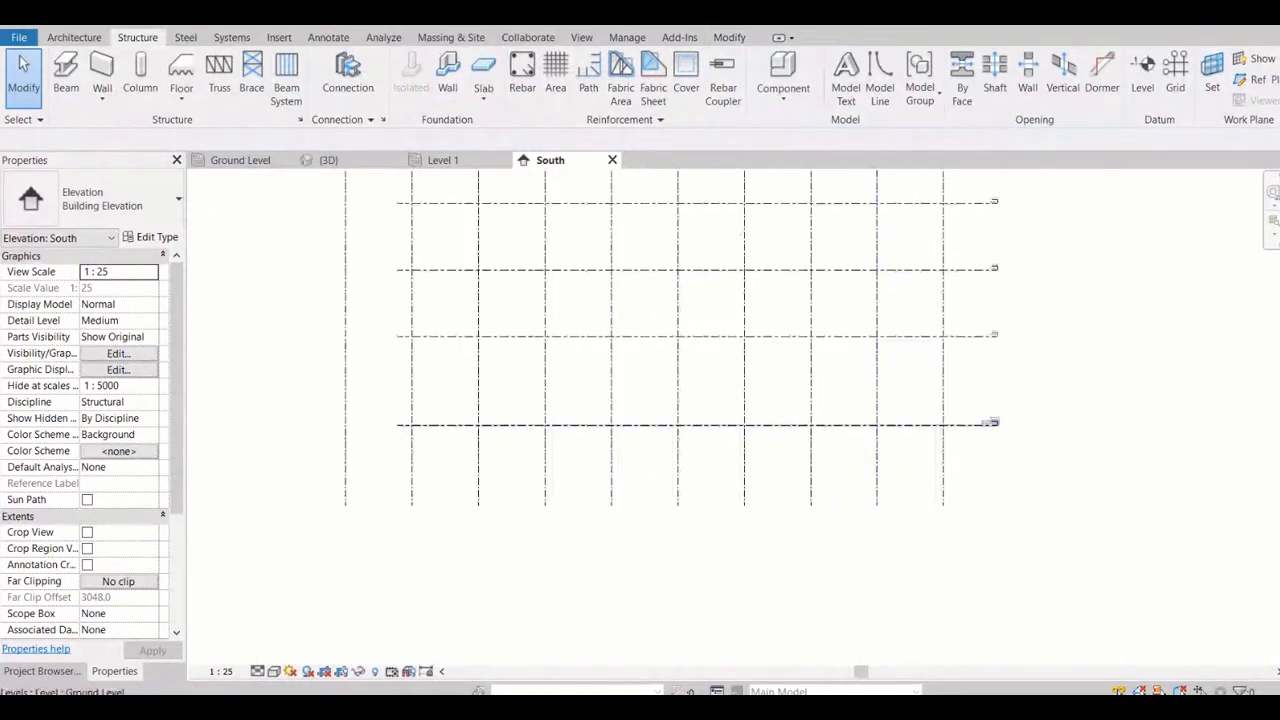
Select the Ground Level line and switch its end near grid line A to 2D extents
left_click(858, 425)
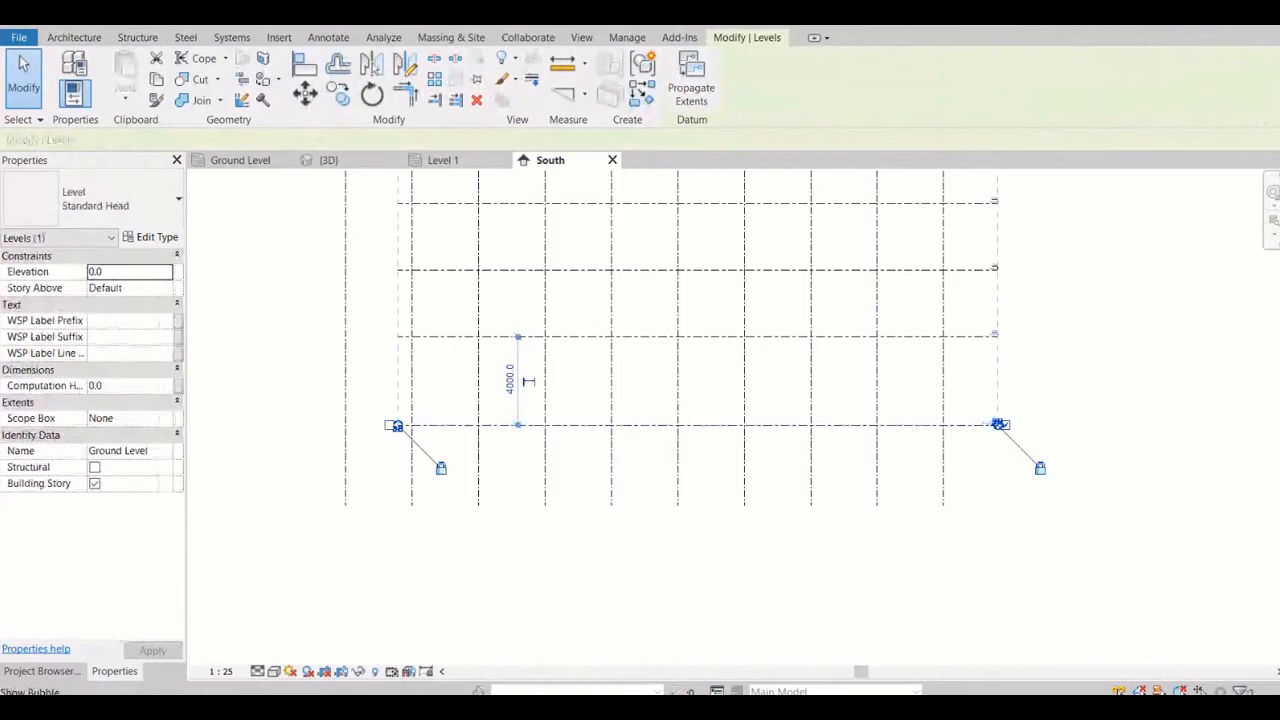
left_click(398, 428)
key("Escape")
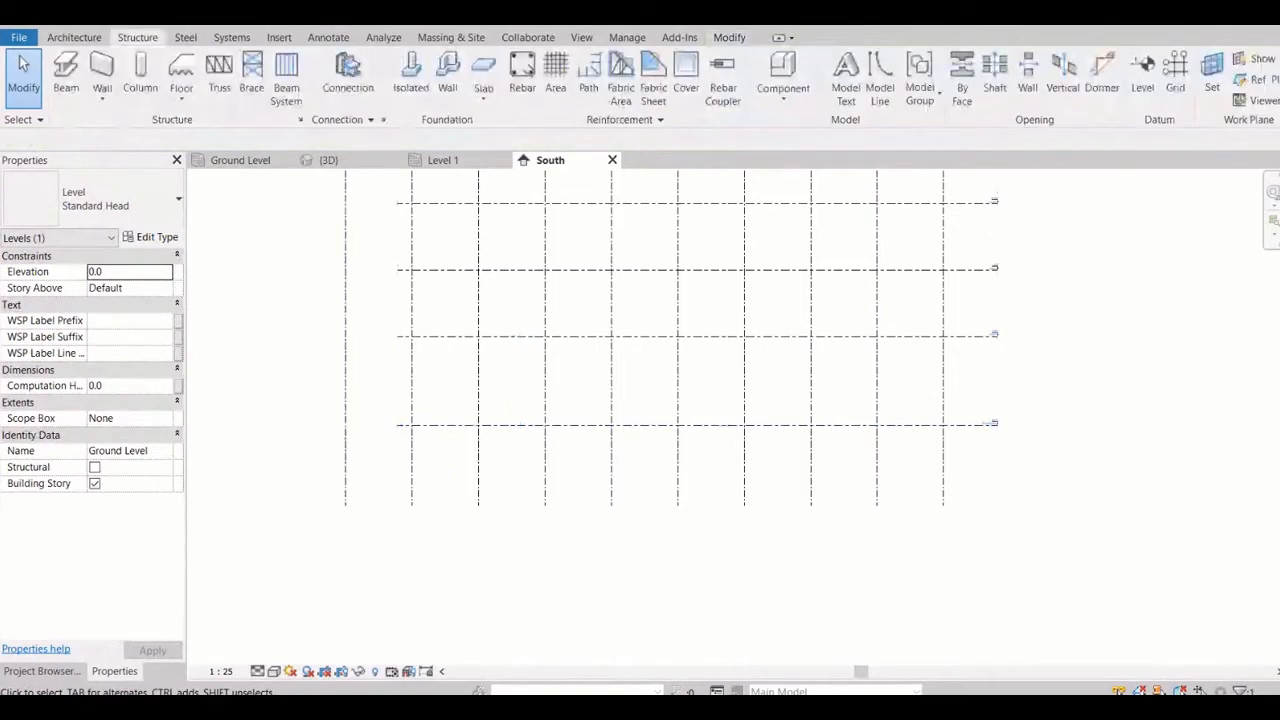
left_click(440, 425)
left_click(396, 428)
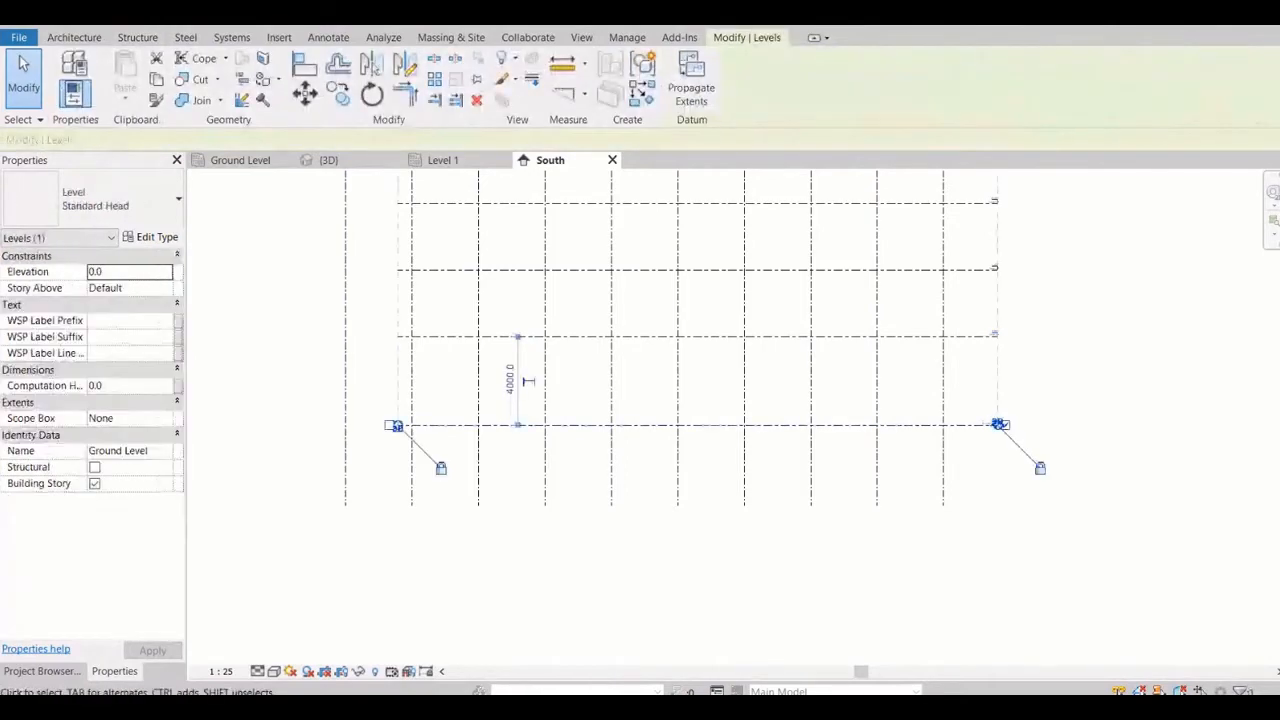
scroll(397, 425, "up", 3)
left_click(396, 418)
scroll(476, 411, "down", 4)
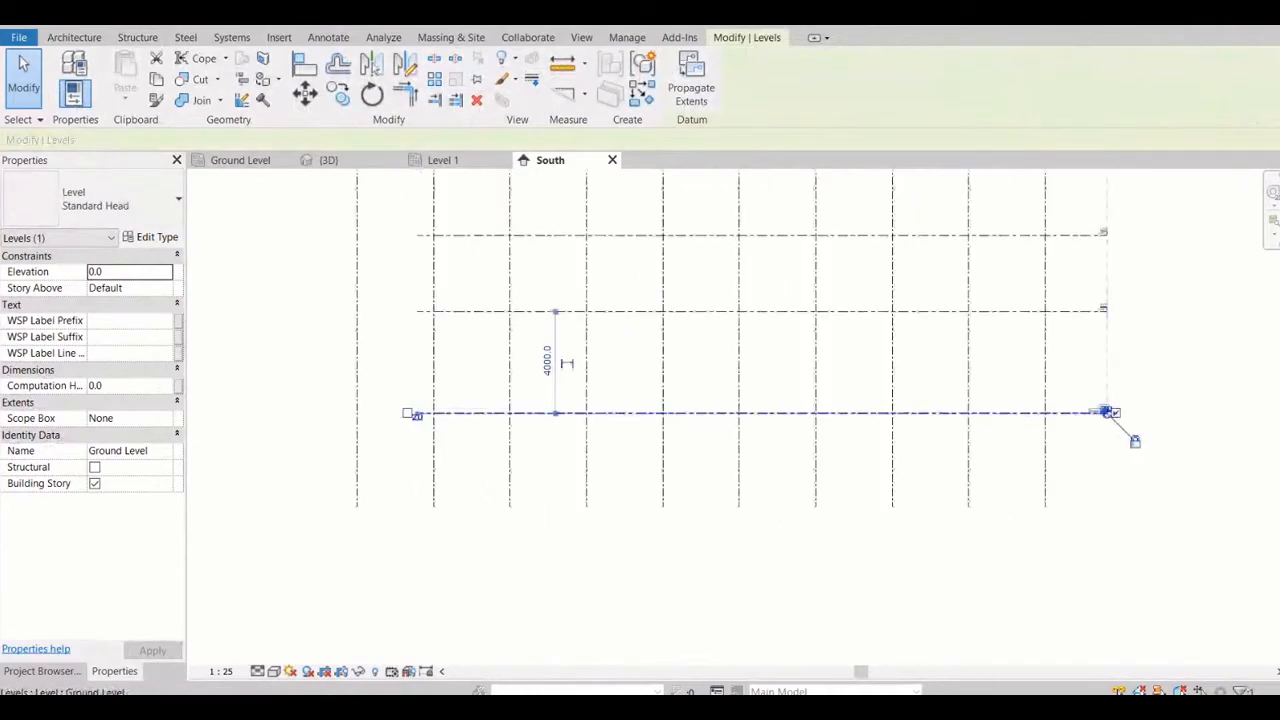
scroll(423, 414, "up", 1)
scroll(423, 414, "up", 4)
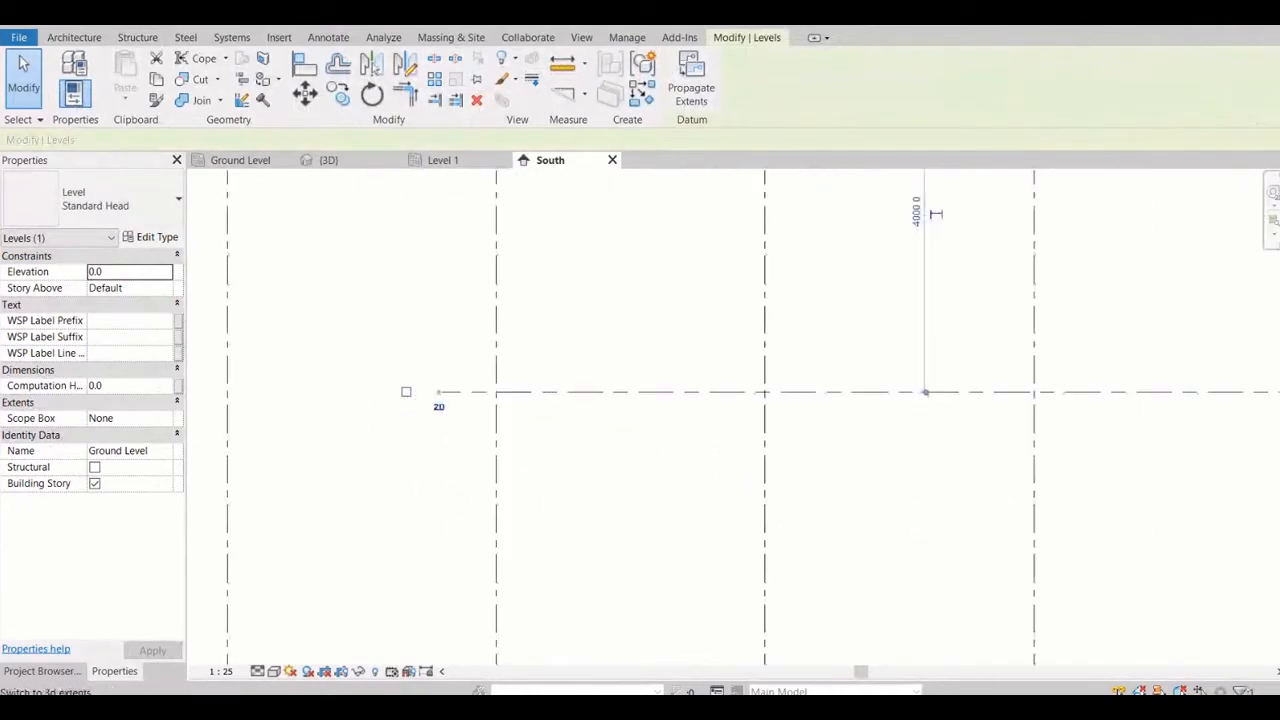
Return that end of Ground Level to 3D extents and stretch the aligned level lines outward past grid line A
left_click(438, 407)
left_click_drag(438, 392, 347, 404)
scroll(419, 391, "down", 5)
scroll(546, 396, "down", 2)
scroll(586, 416, "down", 2)
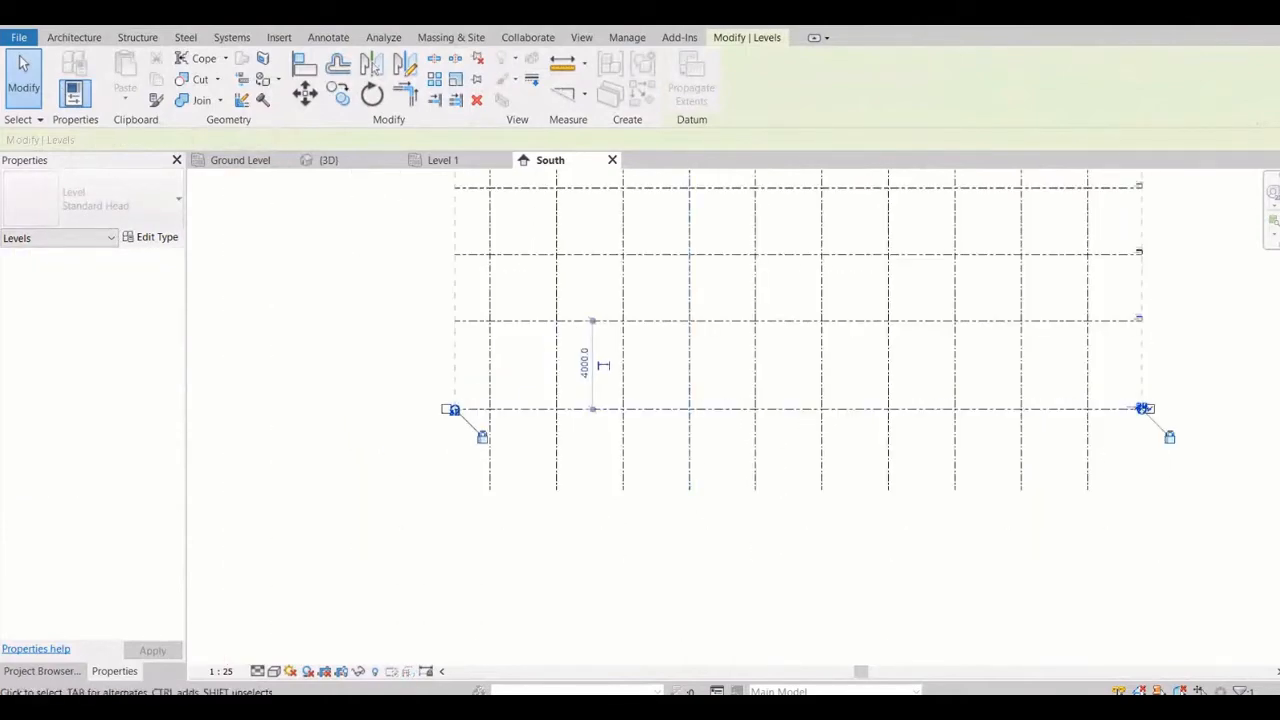
Copy the Ground Level line straight down by 3000 mm in the South elevation
scroll(1143, 409, "up", 4)
left_click(1170, 460)
scroll(1170, 460, "up", 1)
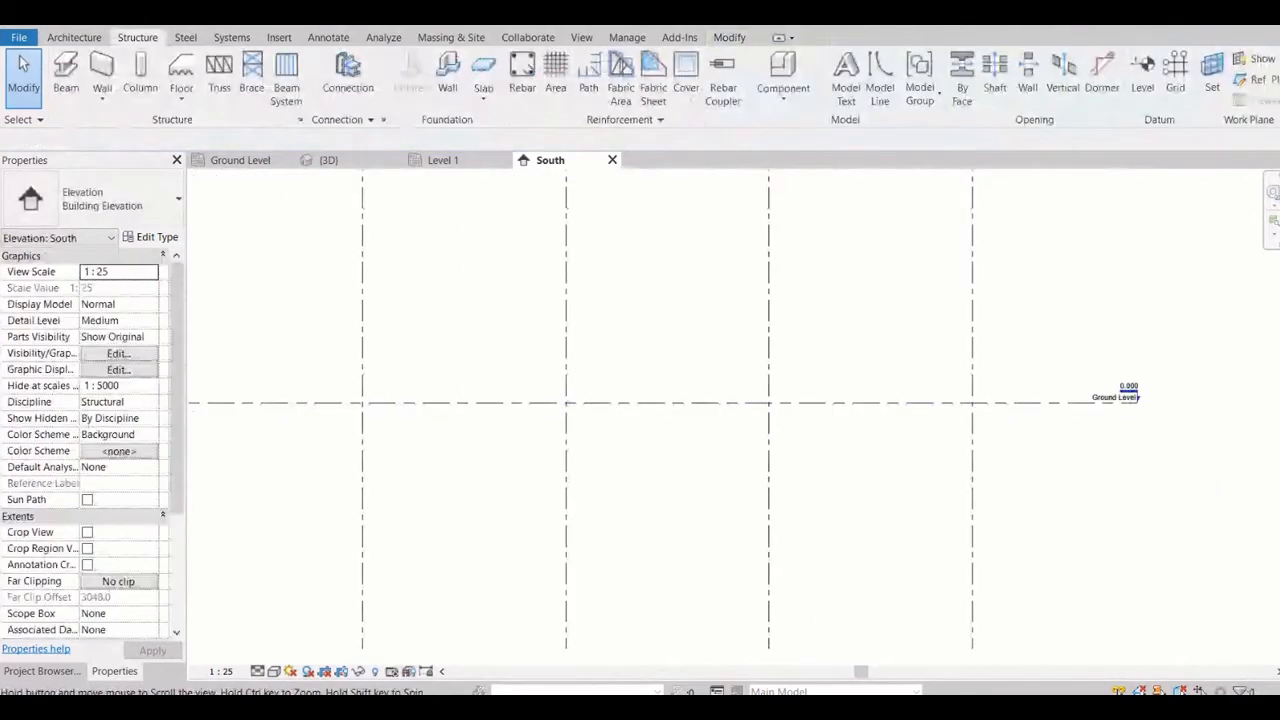
middle_click_drag(1170, 460, 1003, 433)
left_click(950, 374)
scroll(950, 374, "down", 1)
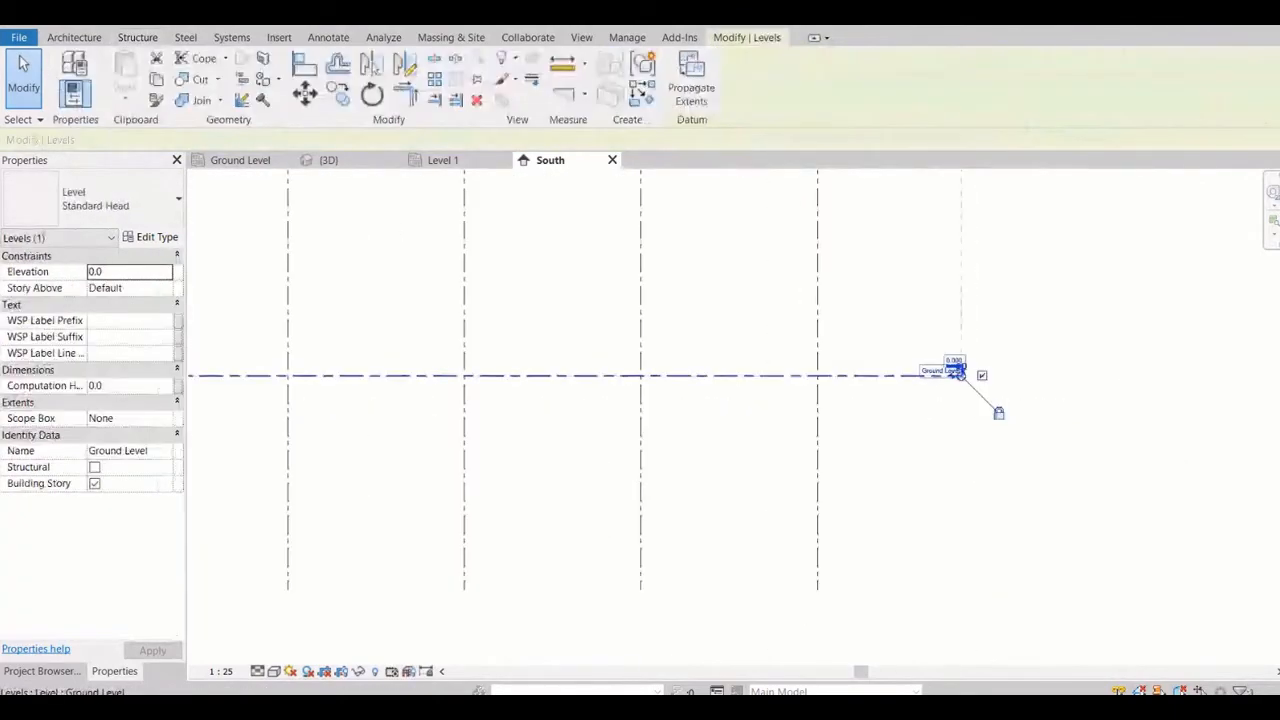
scroll(950, 374, "down", 1)
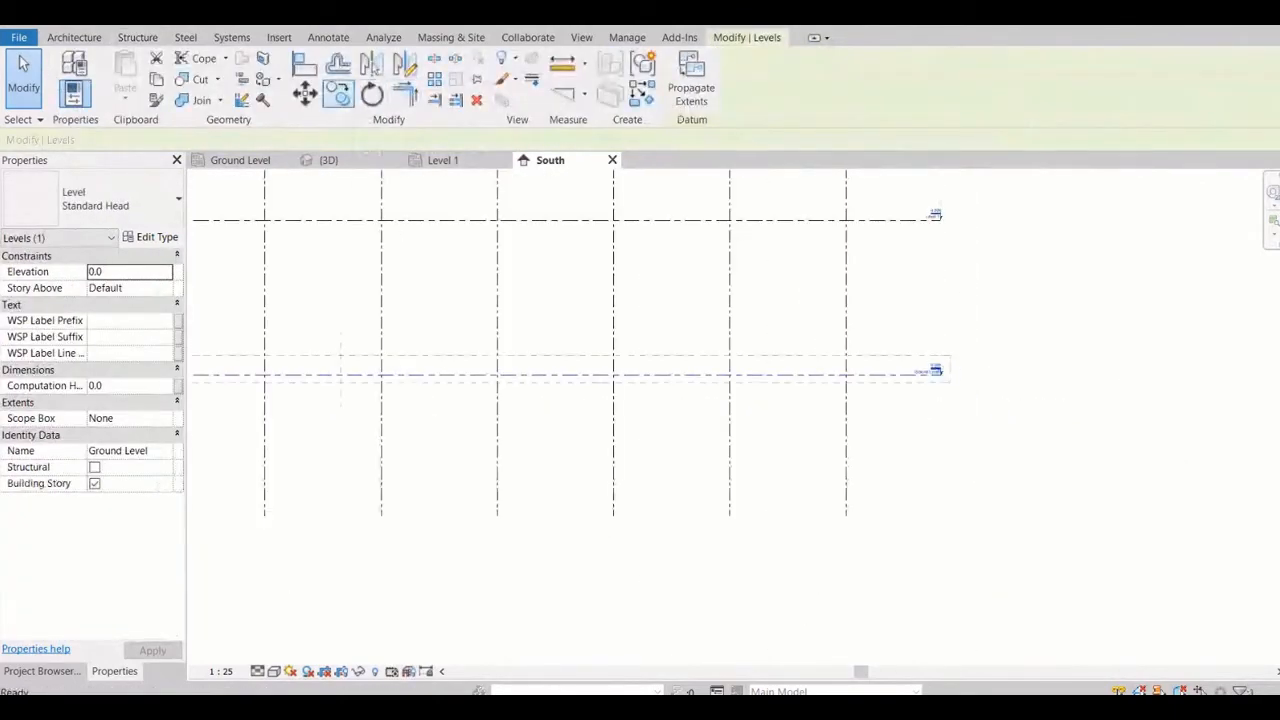
left_click(338, 93)
left_click(892, 375)
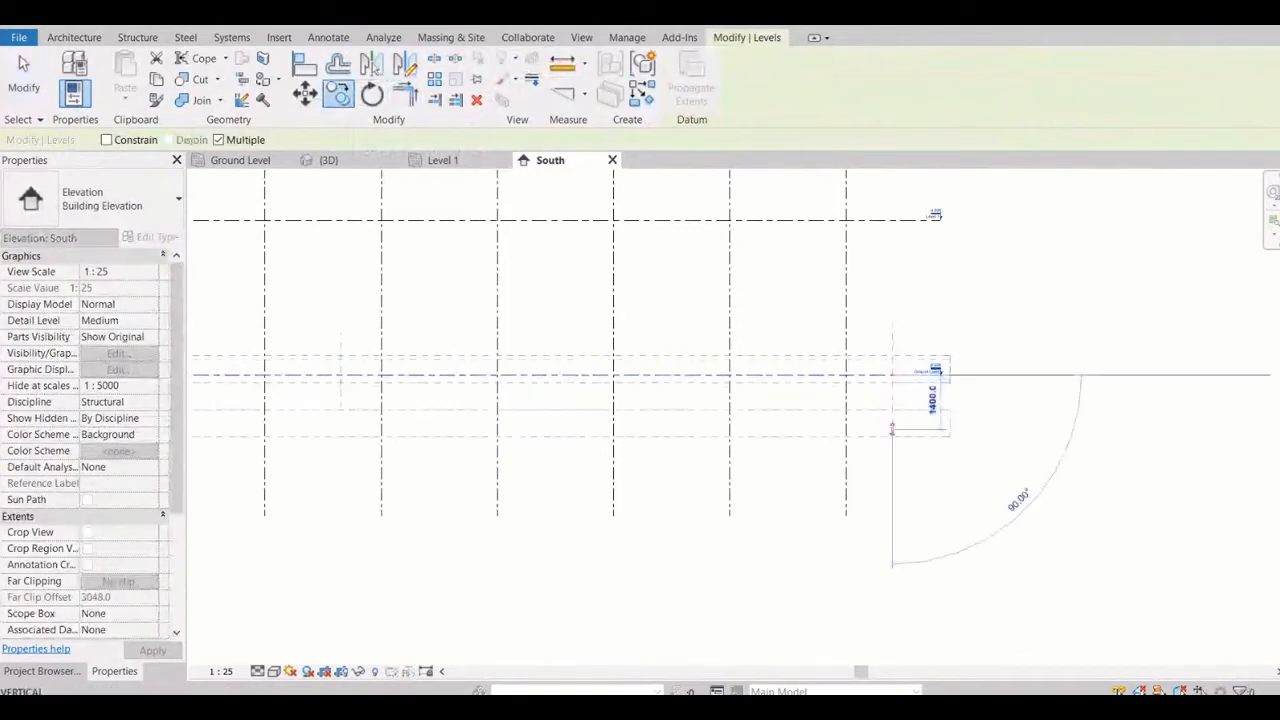
type("3000")
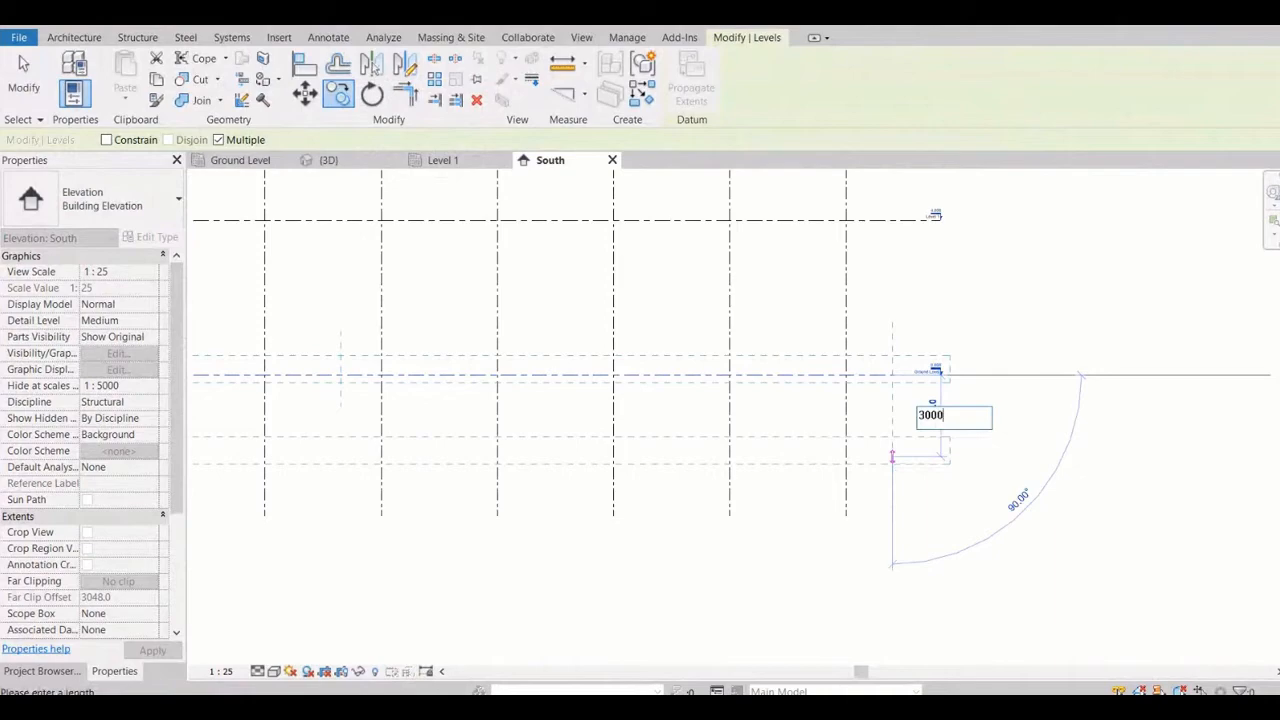
key("Return")
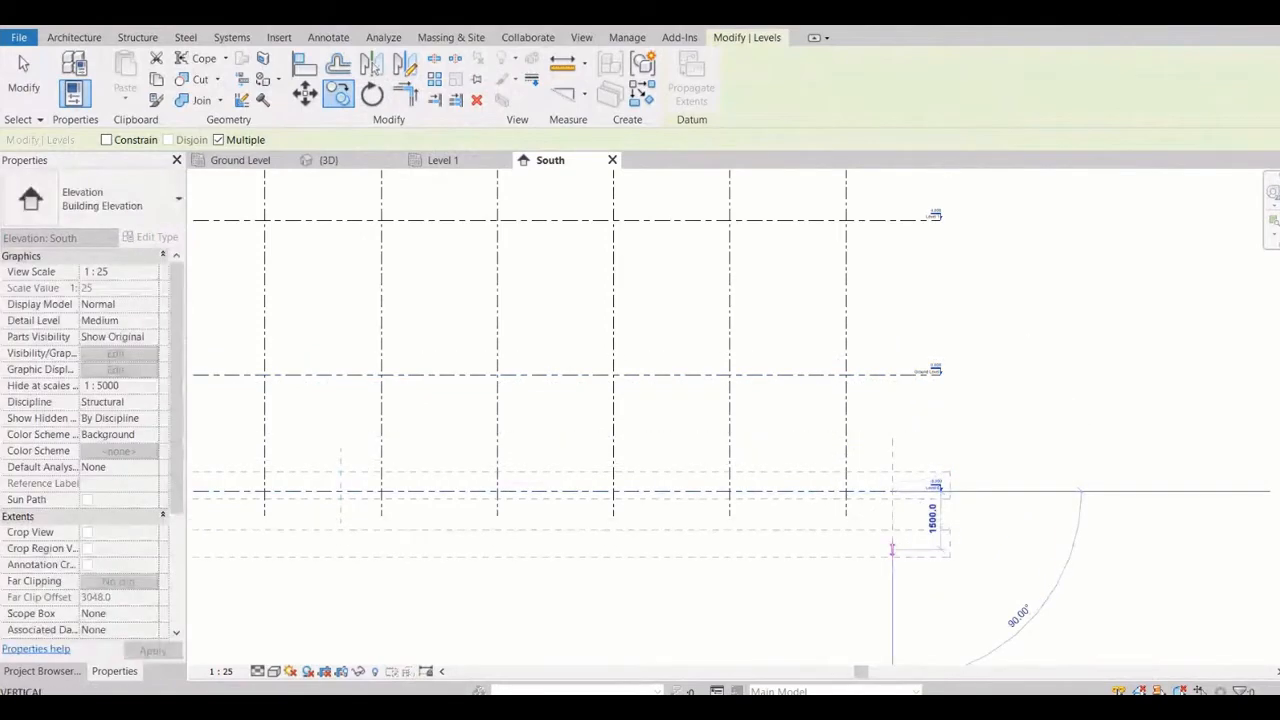
key("Escape")
Rename the new level at -3.000 below Ground Level as Fnd Level
scroll(904, 509, "up", 1)
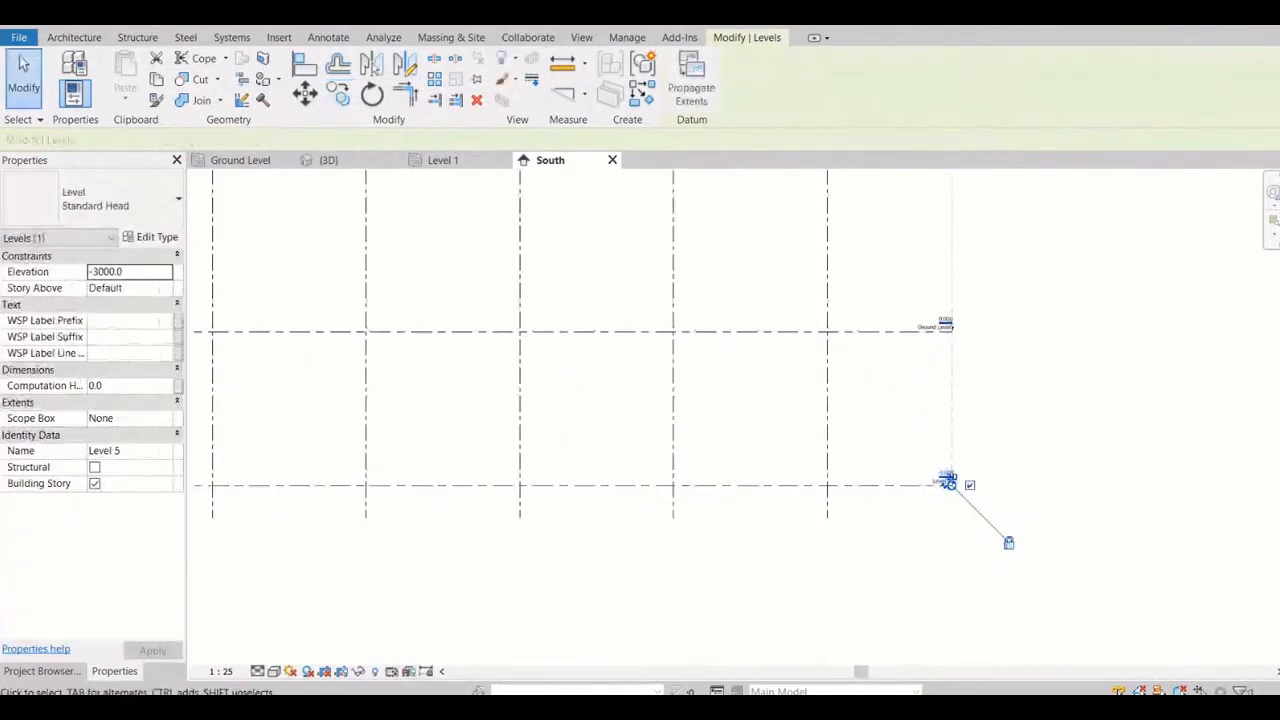
scroll(914, 491, "up", 3)
key("Escape")
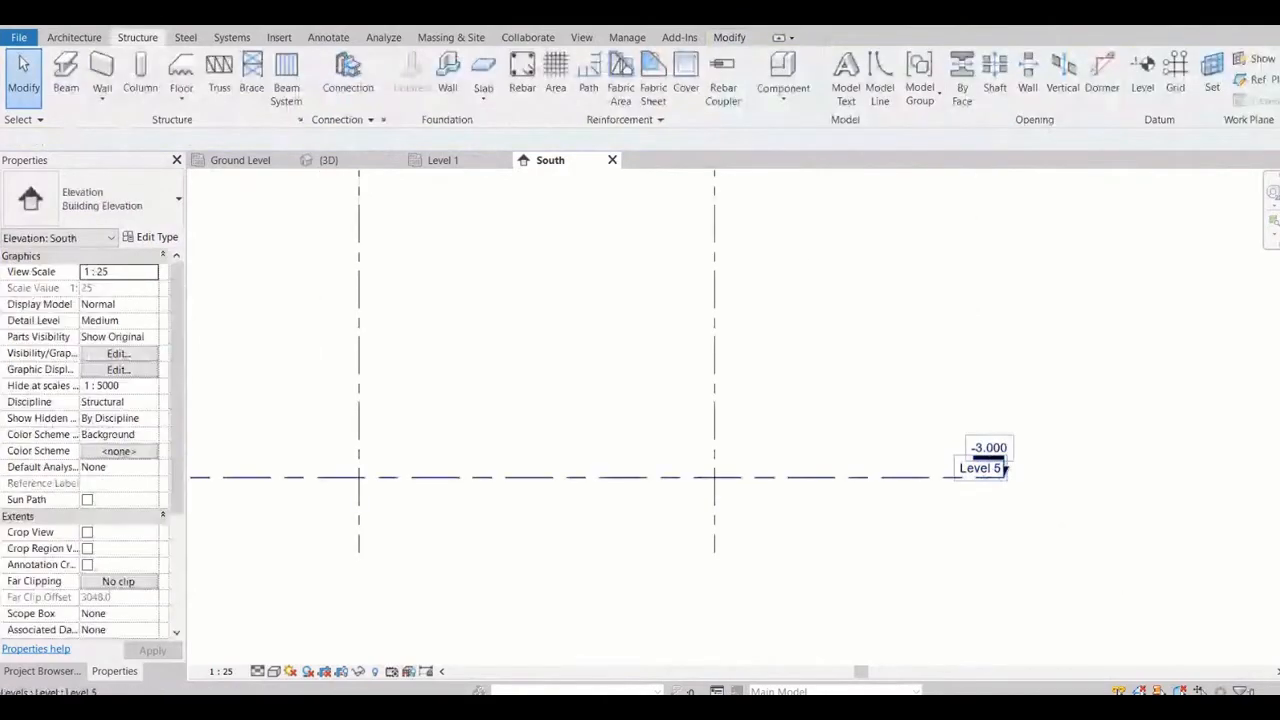
scroll(1005, 468, "up", 2)
left_click(975, 470)
left_click(965, 472)
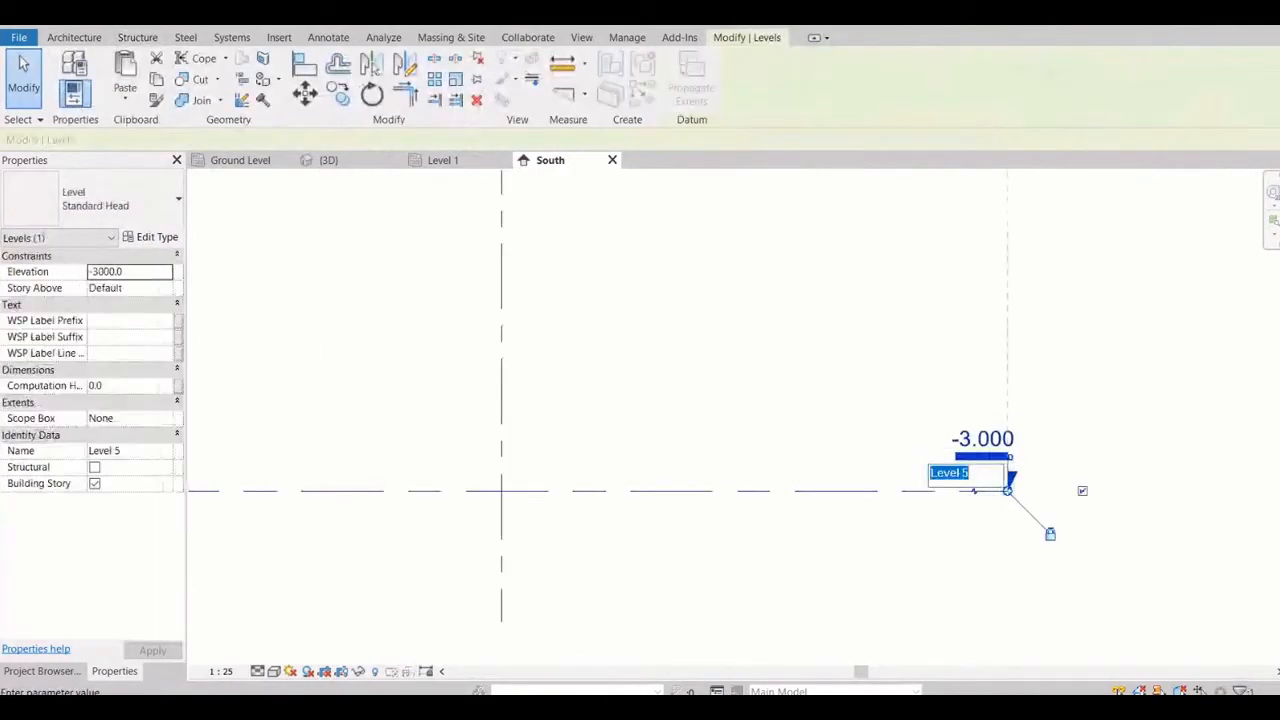
type("Fnd Level")
key("Return")
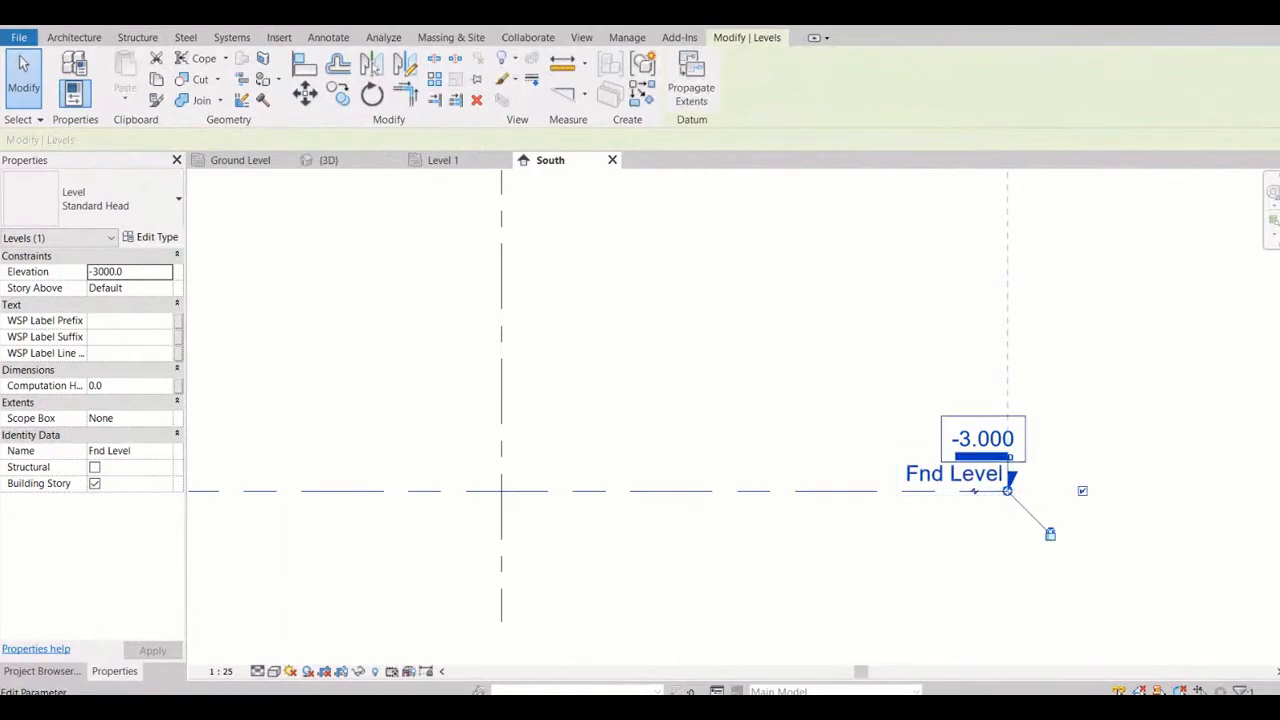
key("Escape")
scroll(1114, 543, "down", 4)
middle_click_drag(1114, 543, 1142, 555)
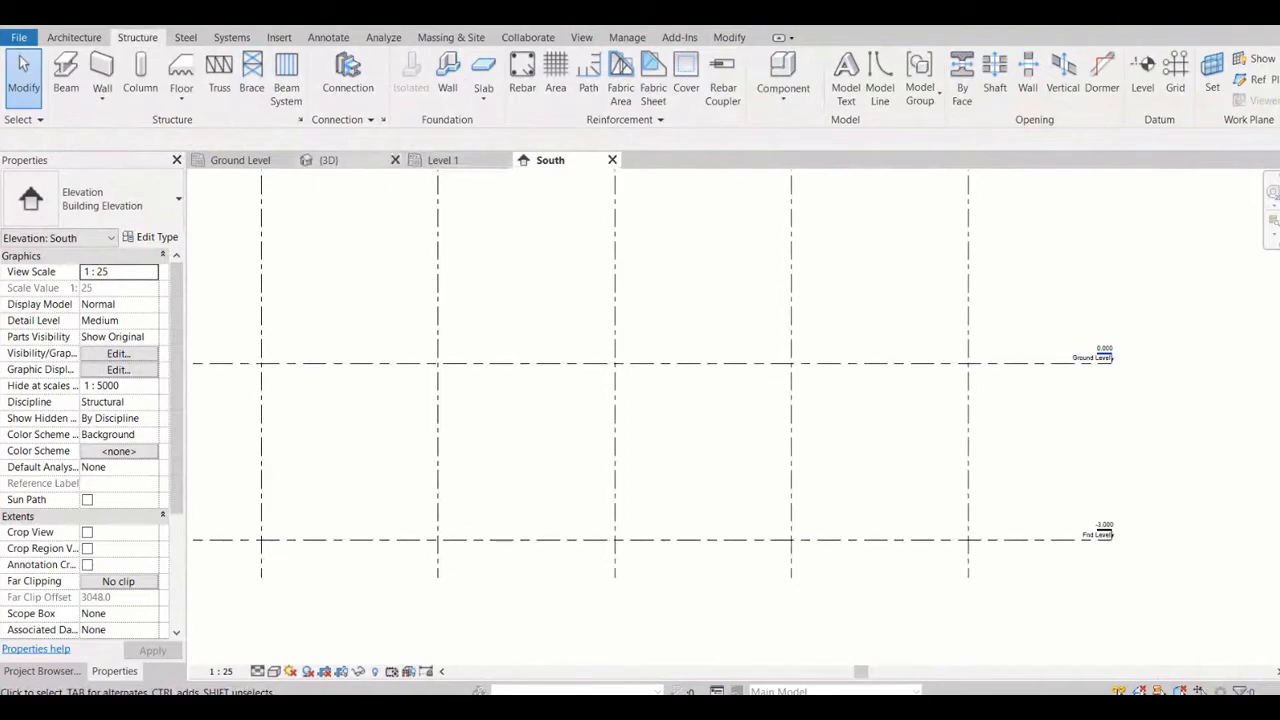
Open the 3D view's Visibility/Graphic Overrides and look through its model categories
left_click(328, 160)
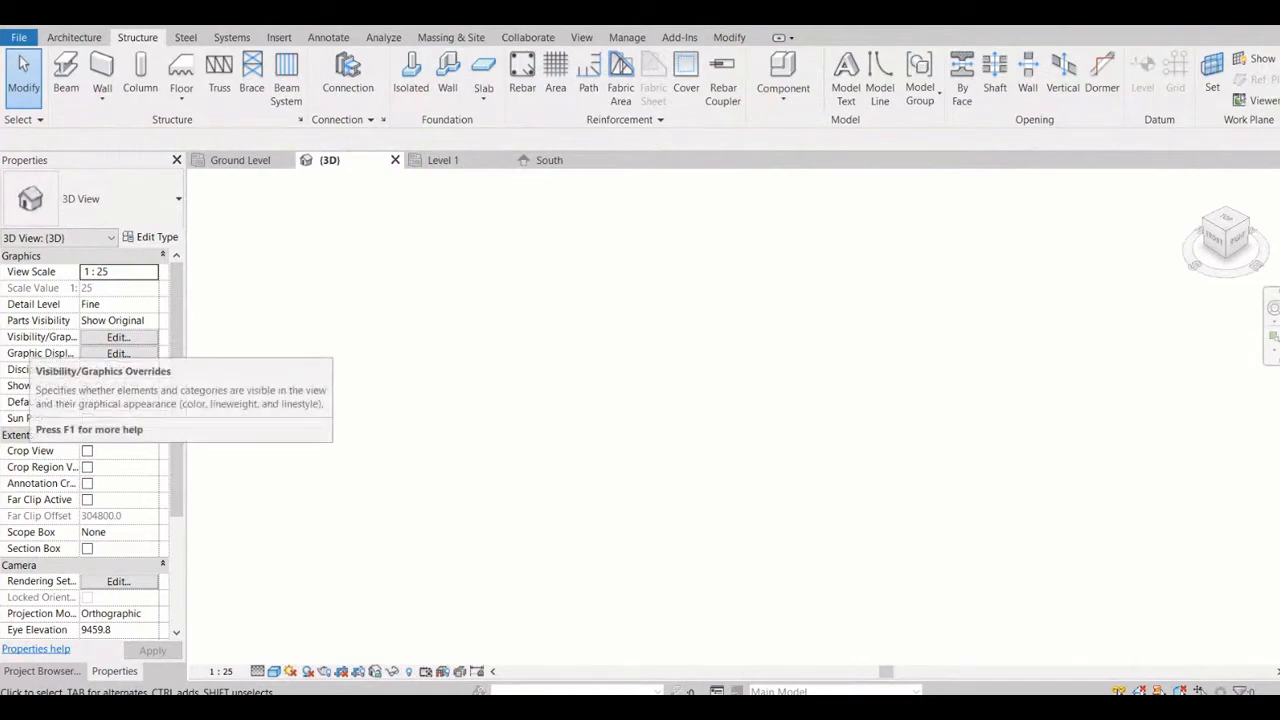
left_click(118, 337)
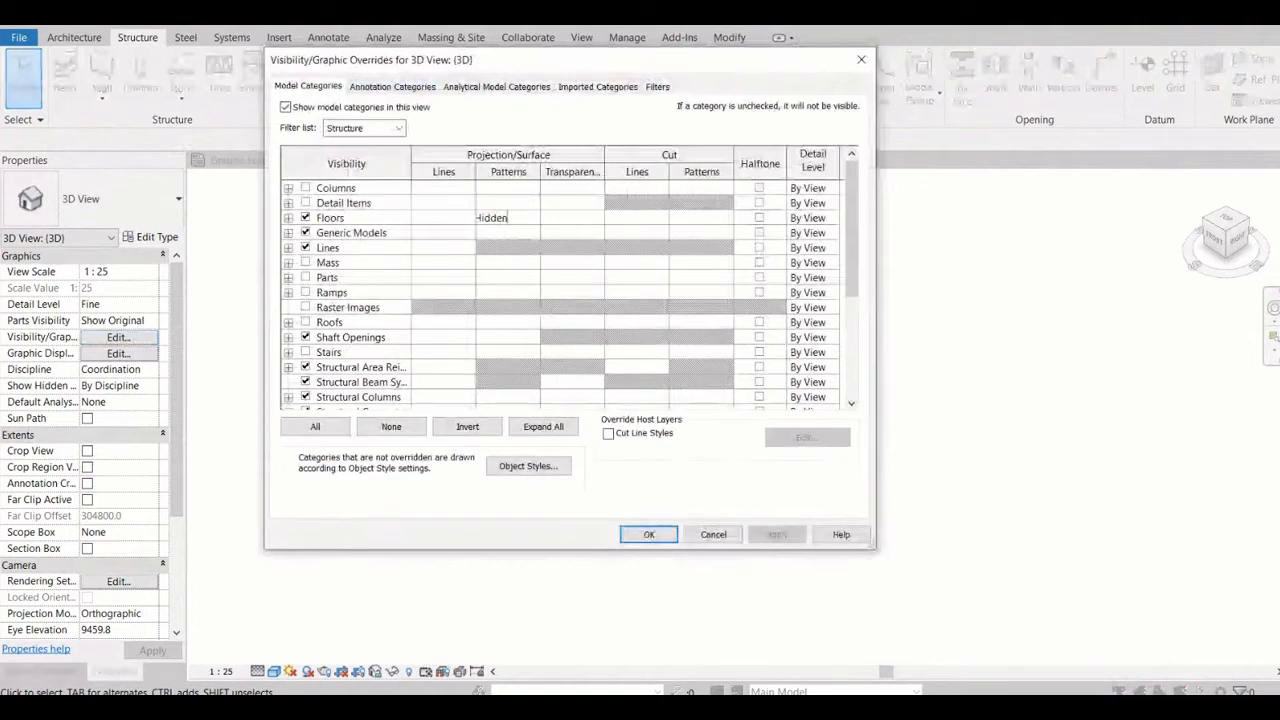
left_click_drag(570, 60, 582, 71)
scroll(575, 300, "down", 4)
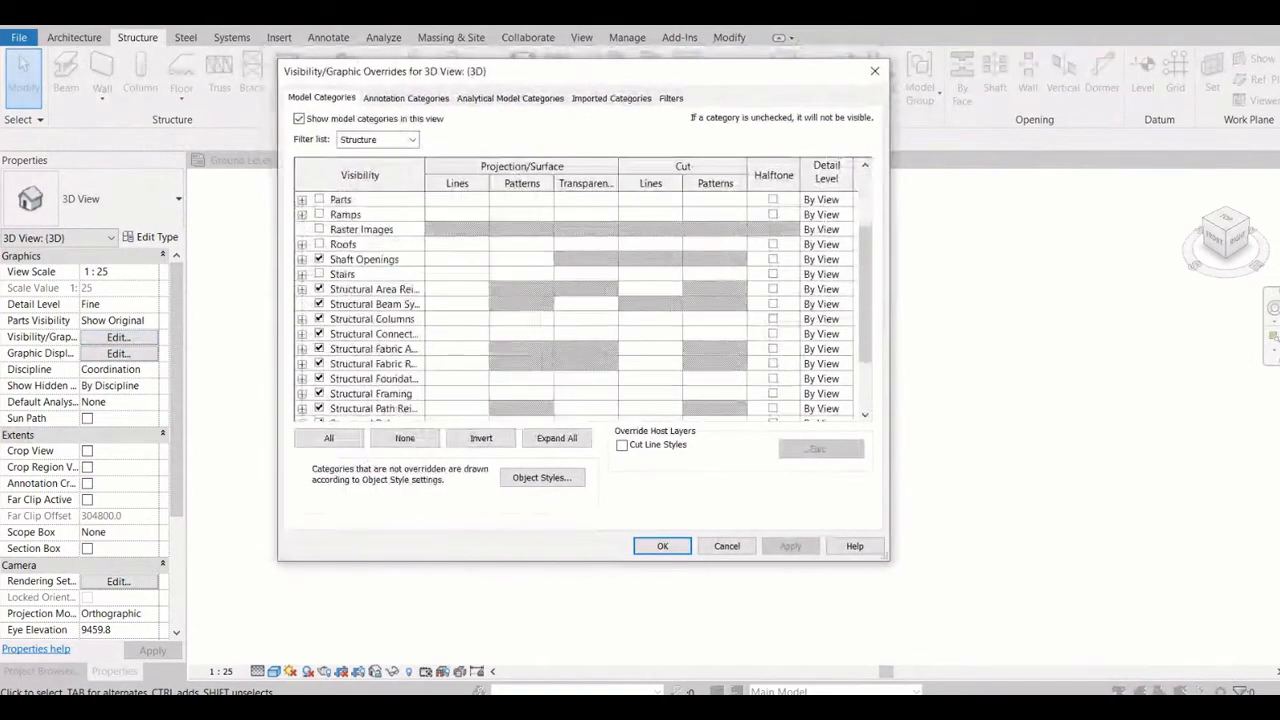
scroll(575, 305, "up", 1)
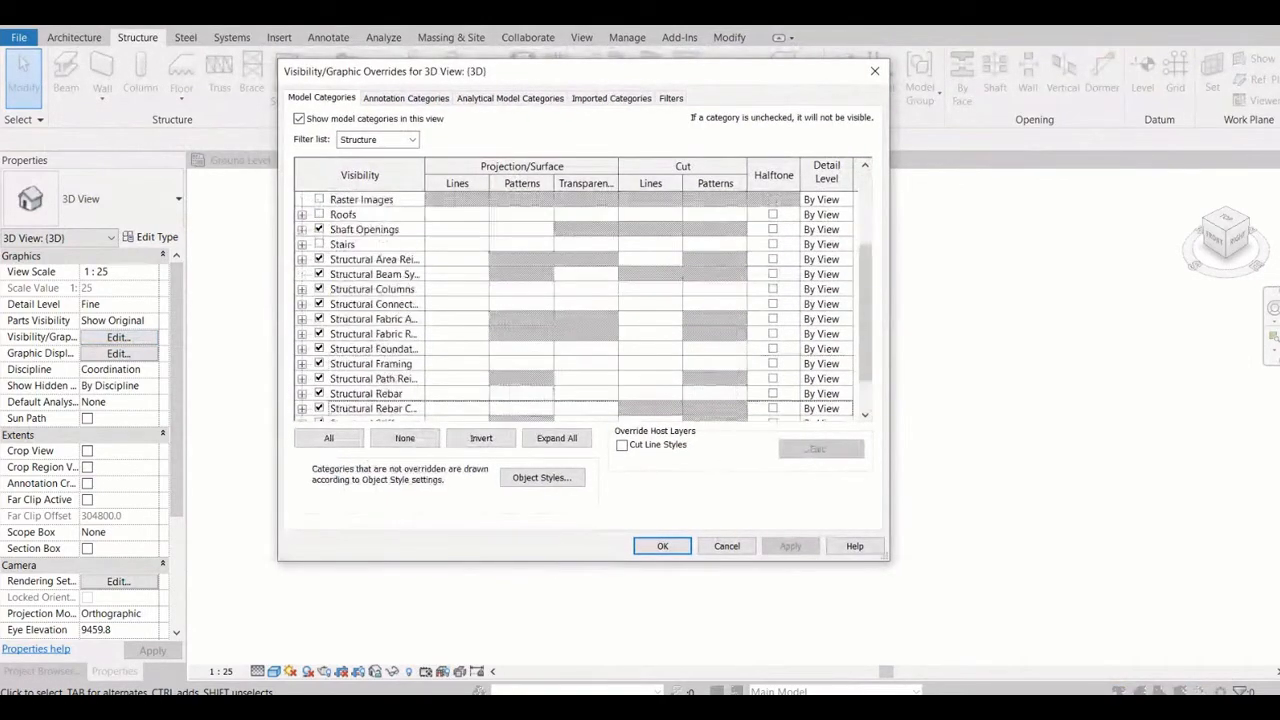
scroll(575, 305, "up", 3)
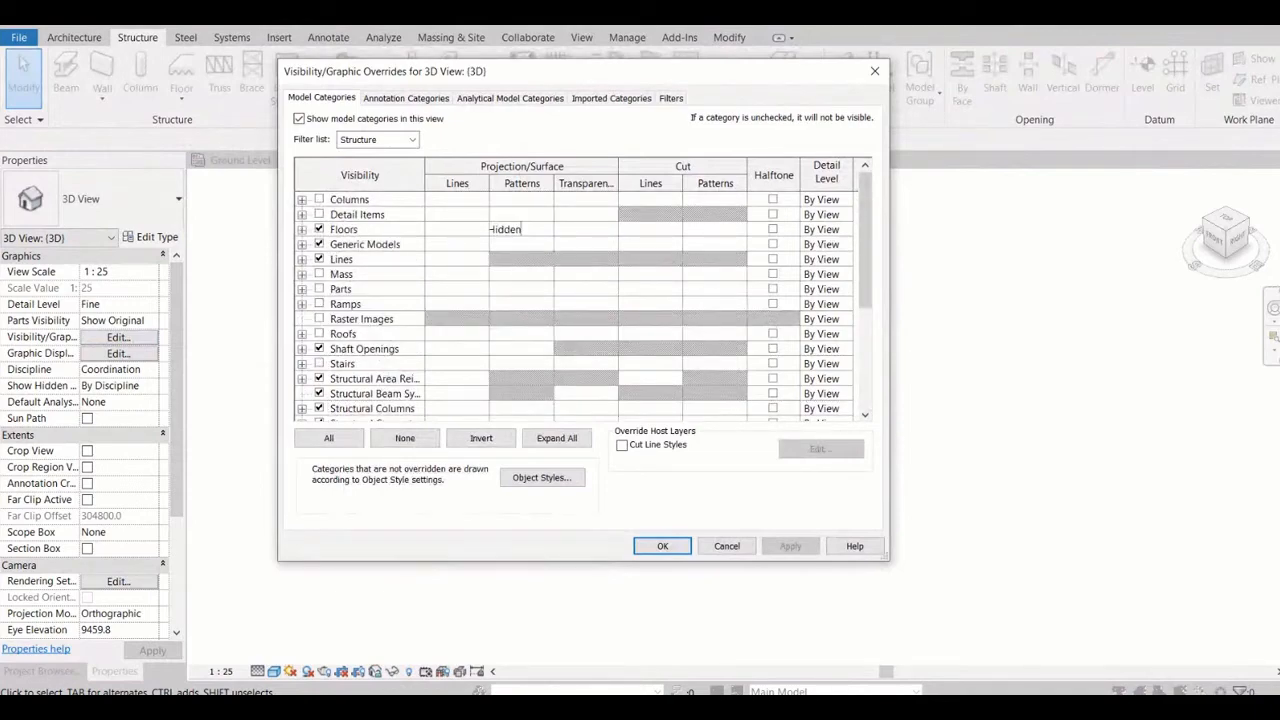
Examine the annotation, analytical model, imported, filter and model visibility settings of the 3D view
left_click(405, 98)
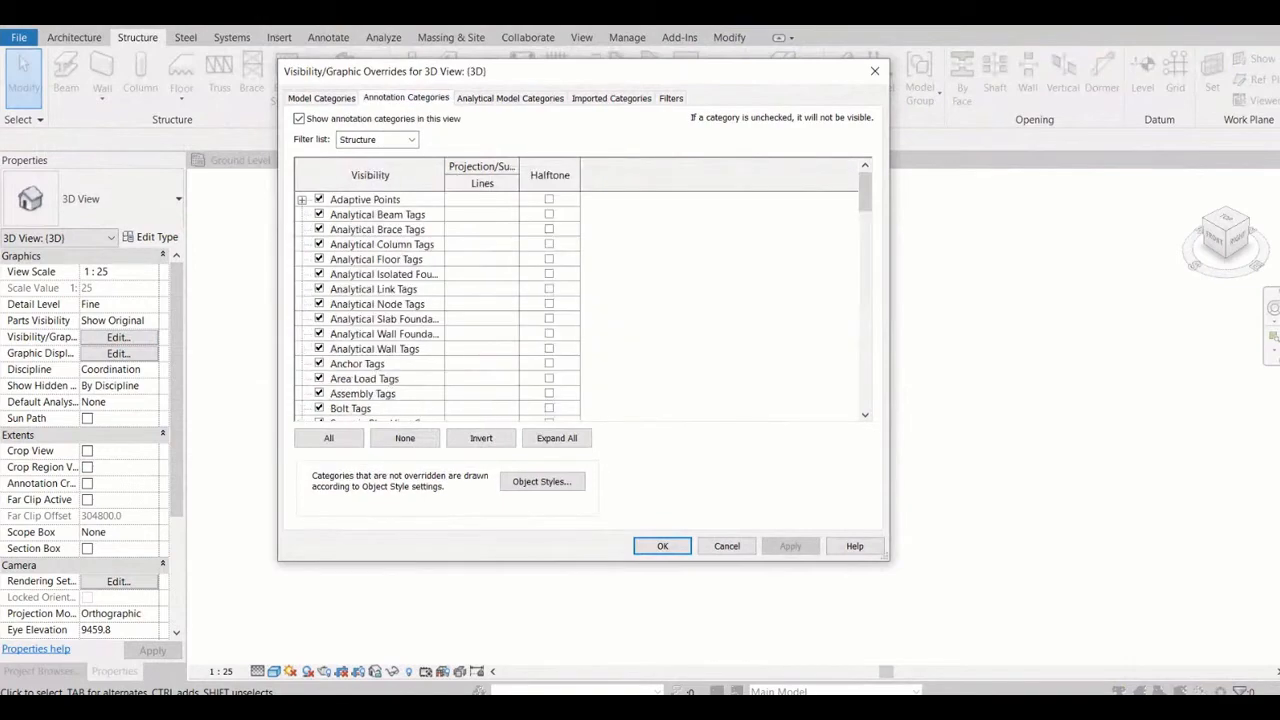
left_click(510, 98)
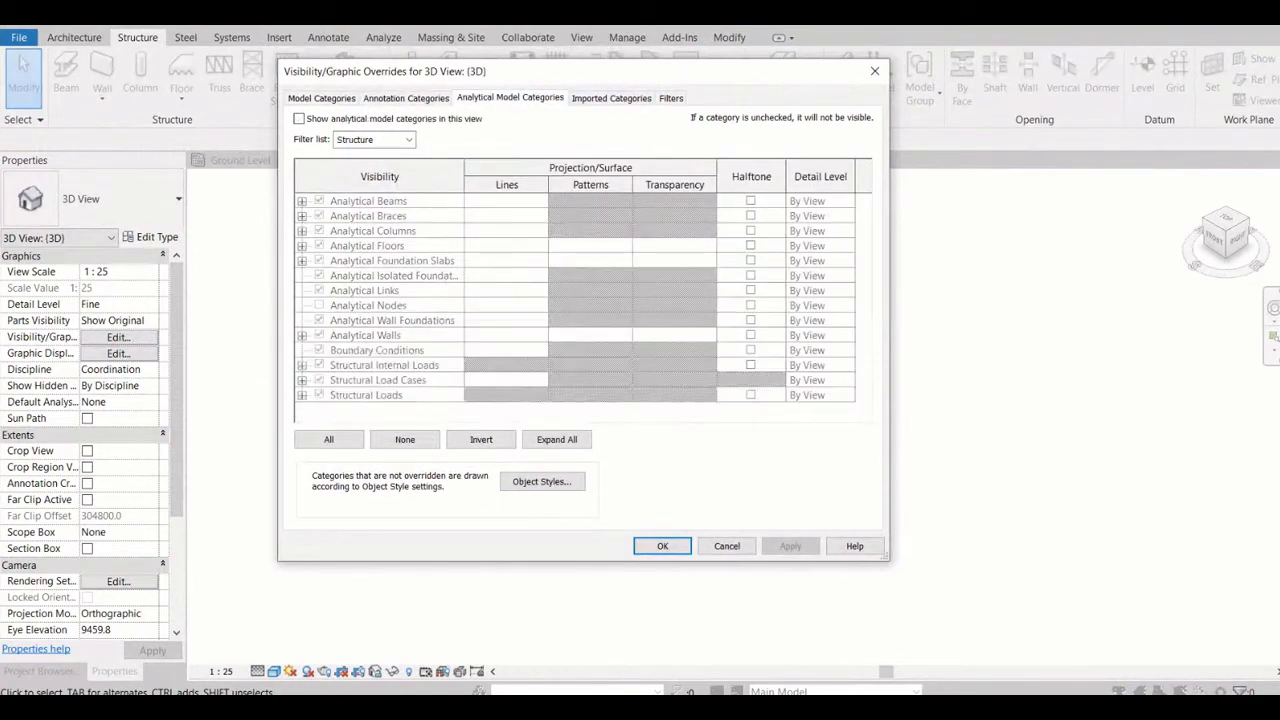
left_click(611, 98)
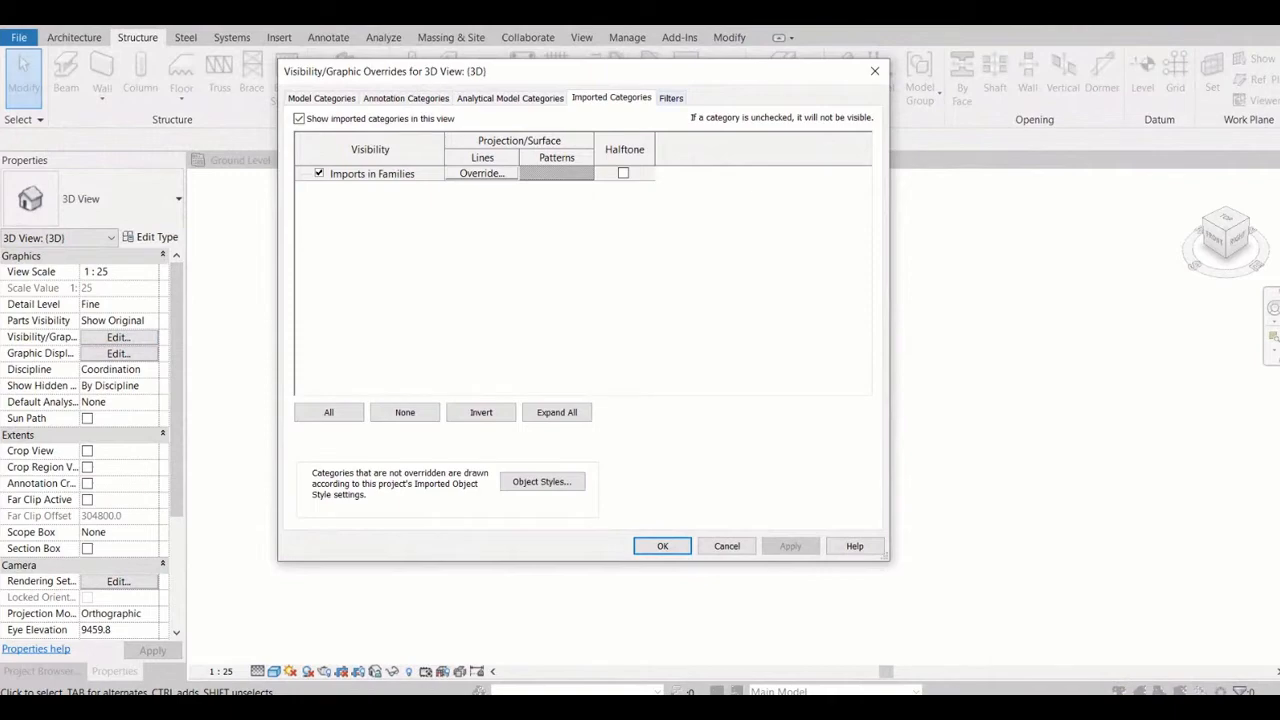
left_click(670, 98)
left_click(611, 98)
left_click(372, 174)
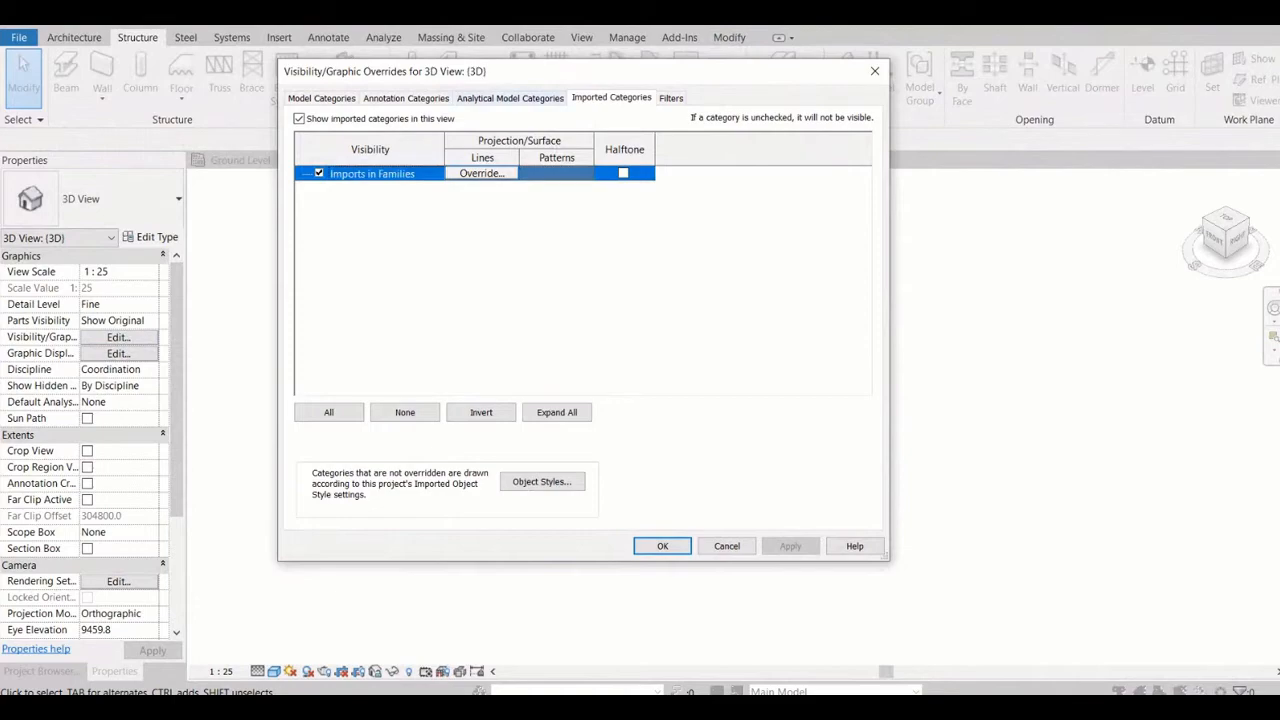
left_click(510, 98)
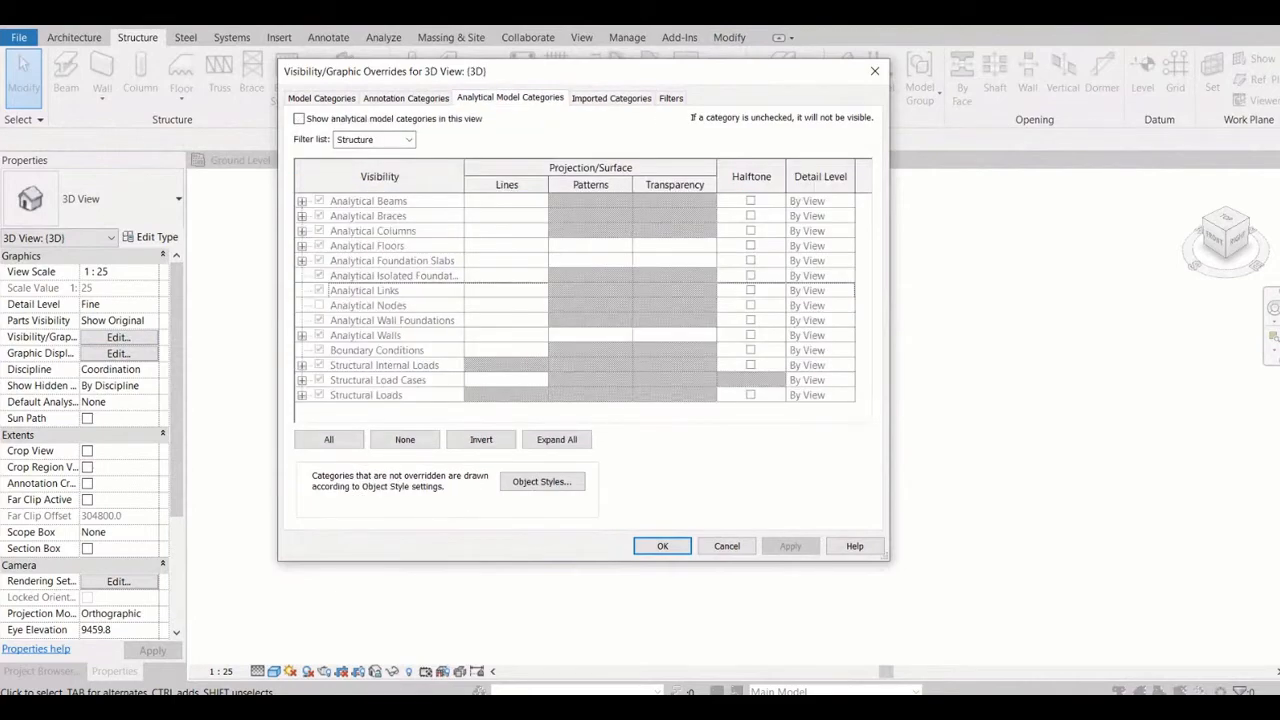
left_click(406, 98)
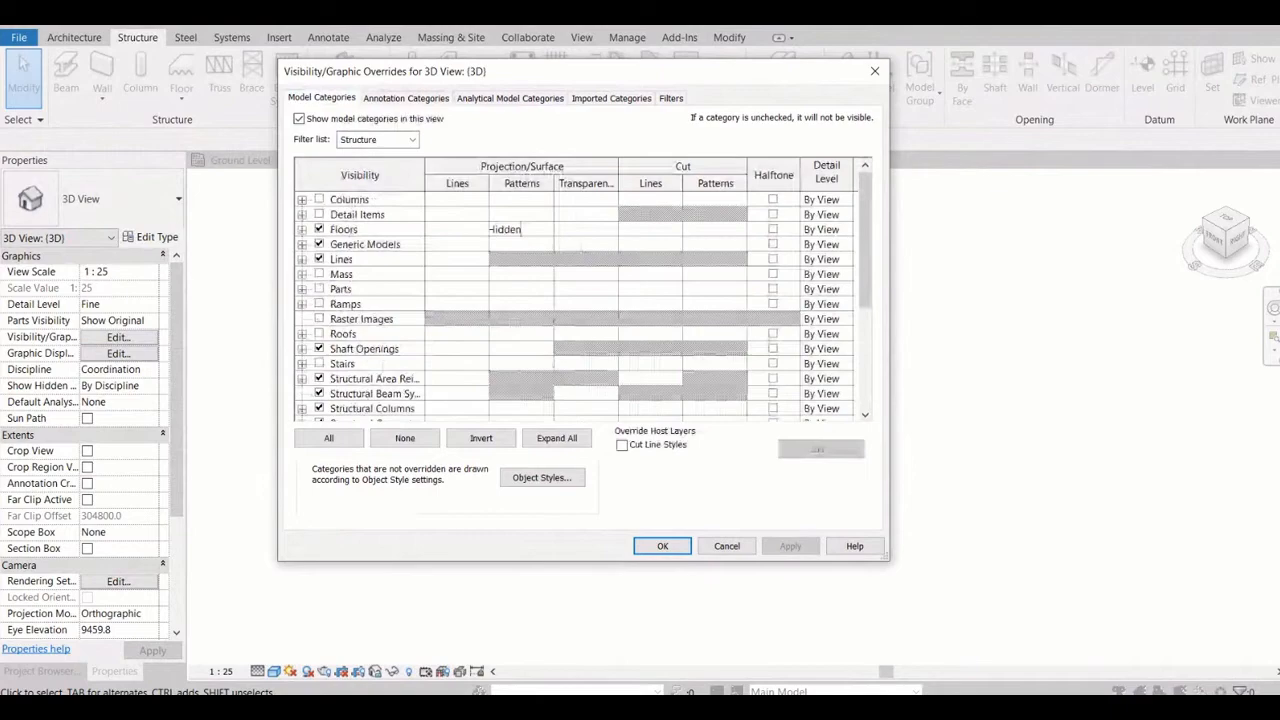
left_click(362, 319)
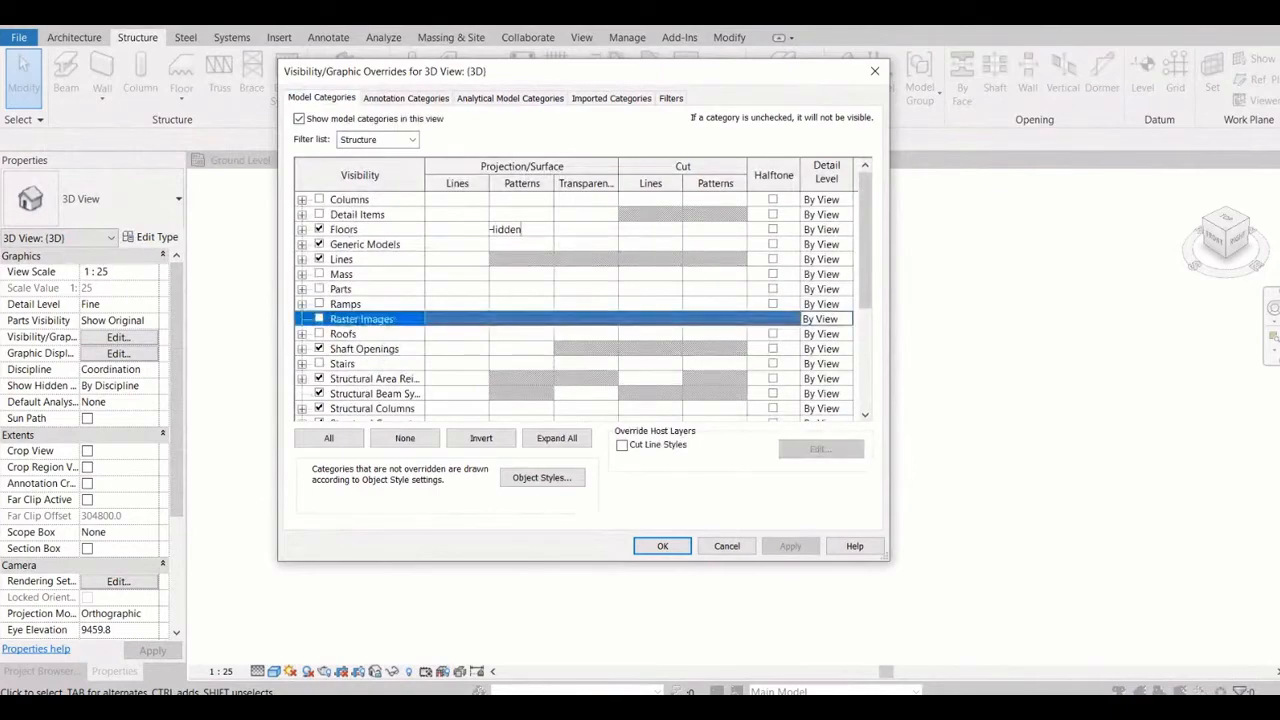
left_click(365, 244)
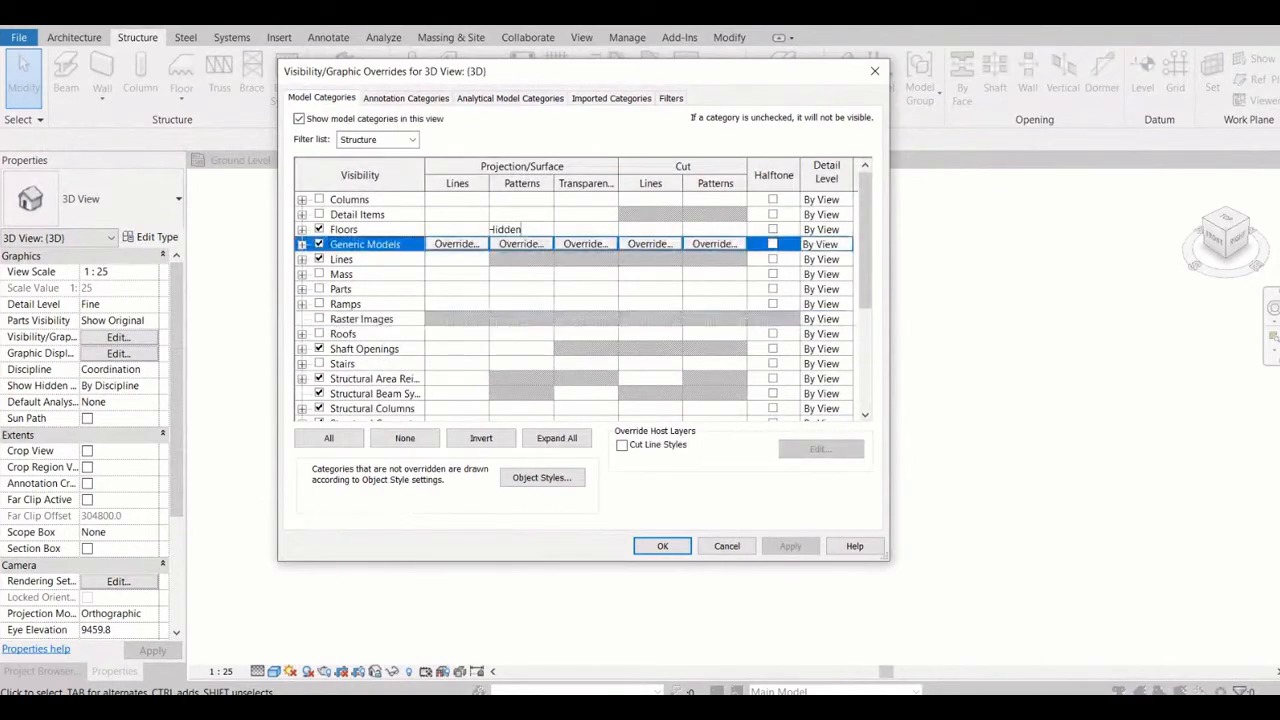
scroll(380, 290, "down", 1)
Make Generic Annotations and Generic Model Tags visible in the 3D view's annotation categories, keep Grids on, and apply the overrides
left_click(406, 98)
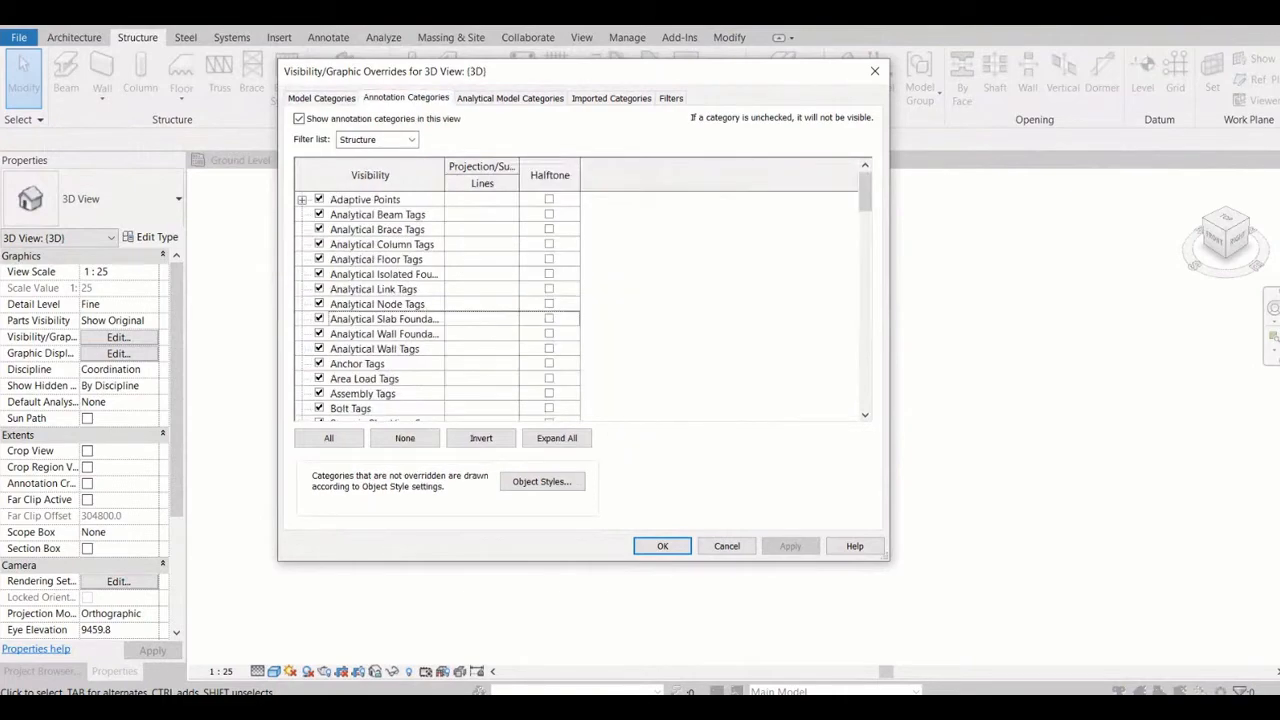
left_click(375, 289)
key("g")
scroll(437, 305, "down", 1)
scroll(437, 305, "down", 1)
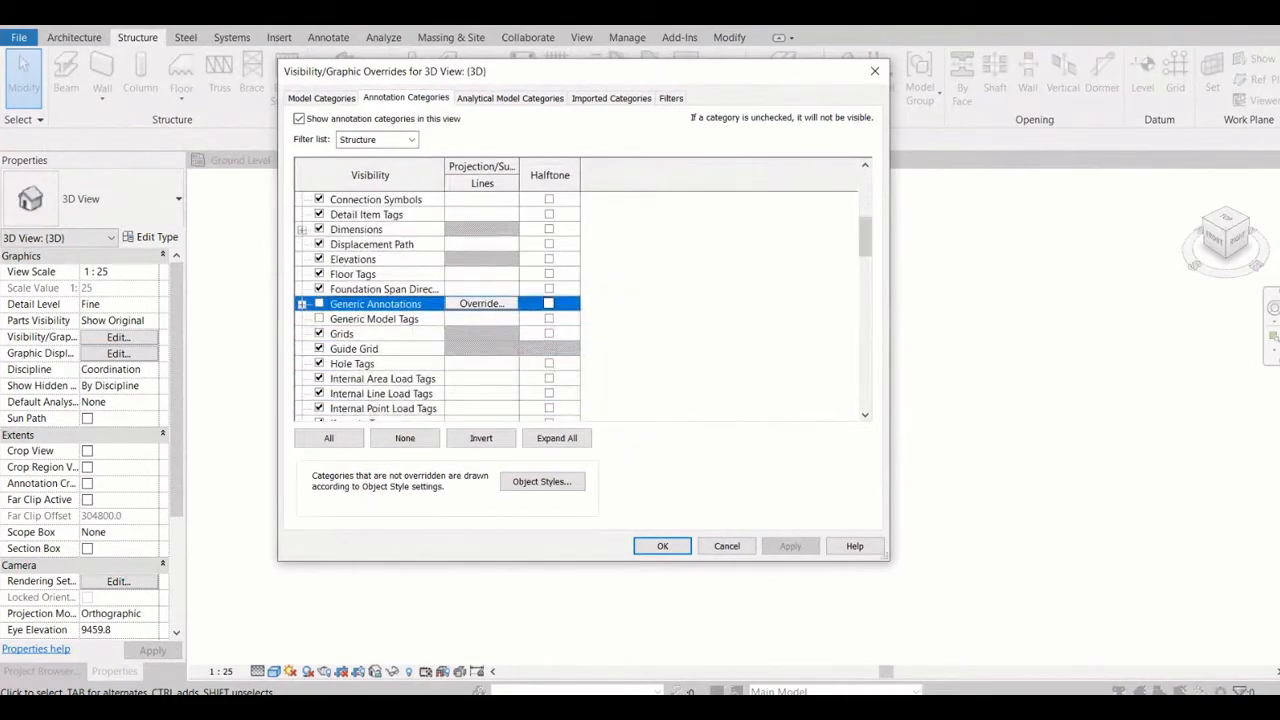
left_click(319, 333)
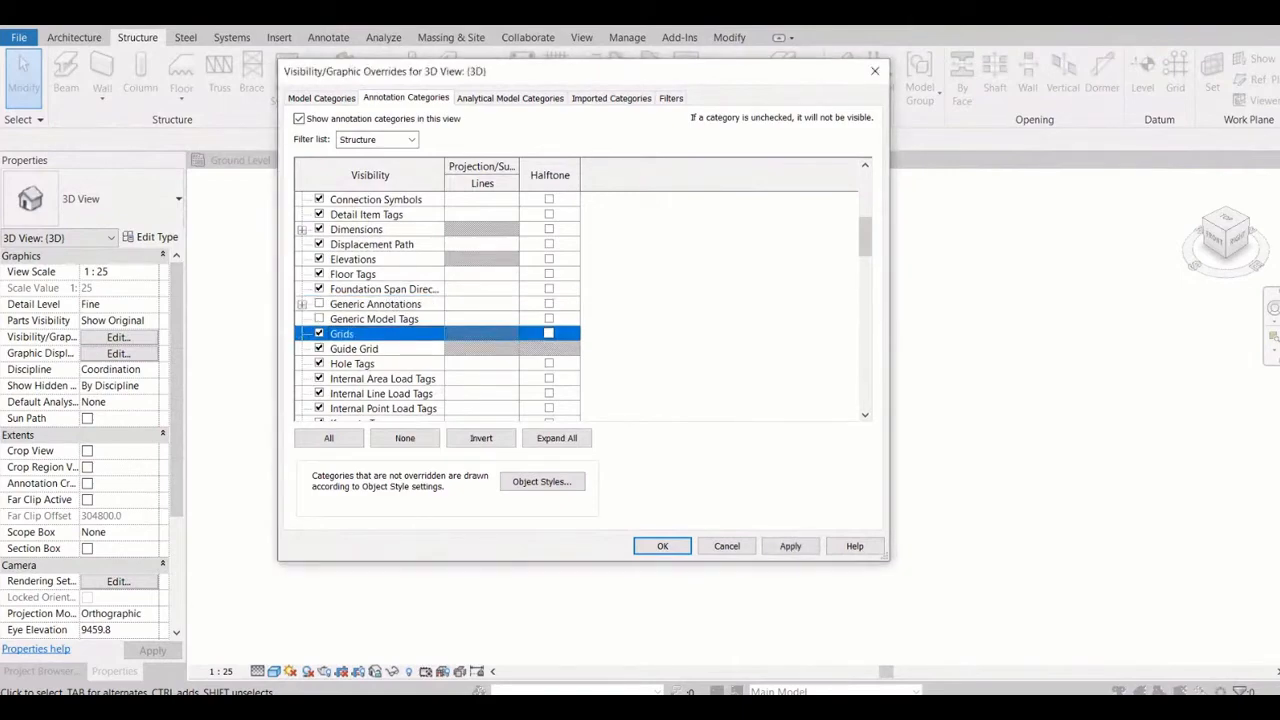
left_click(319, 303)
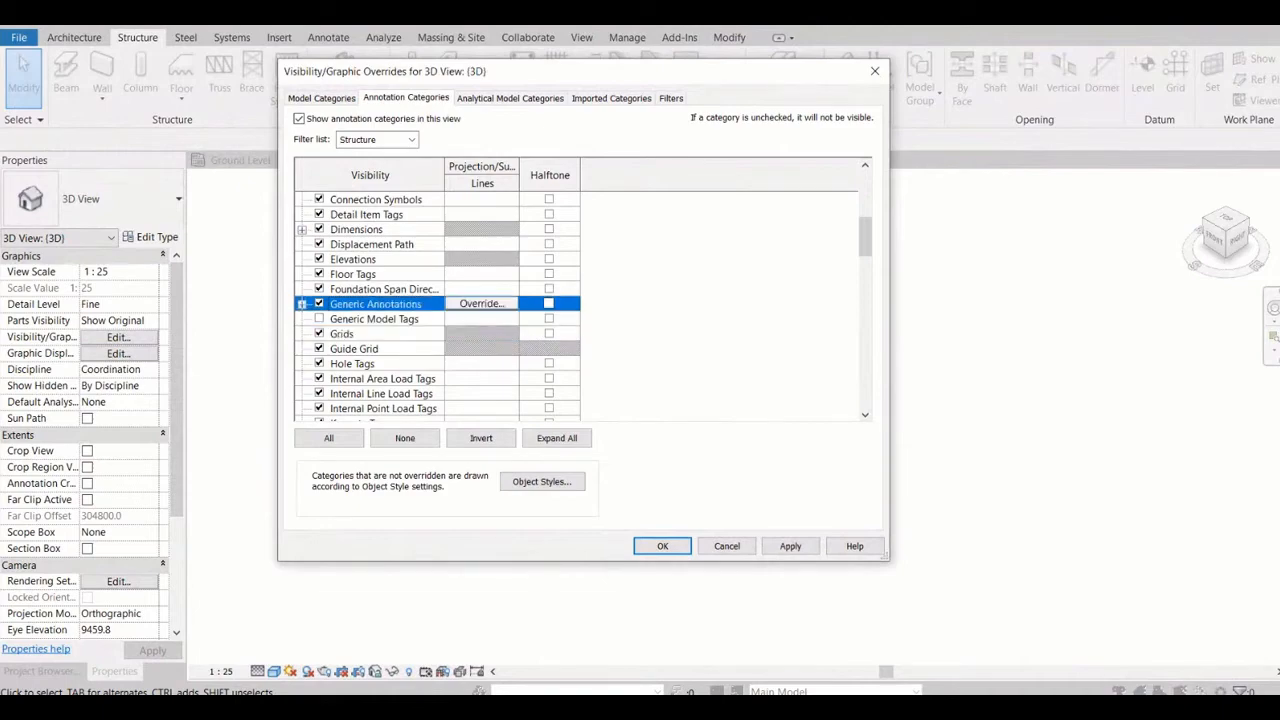
left_click(319, 318)
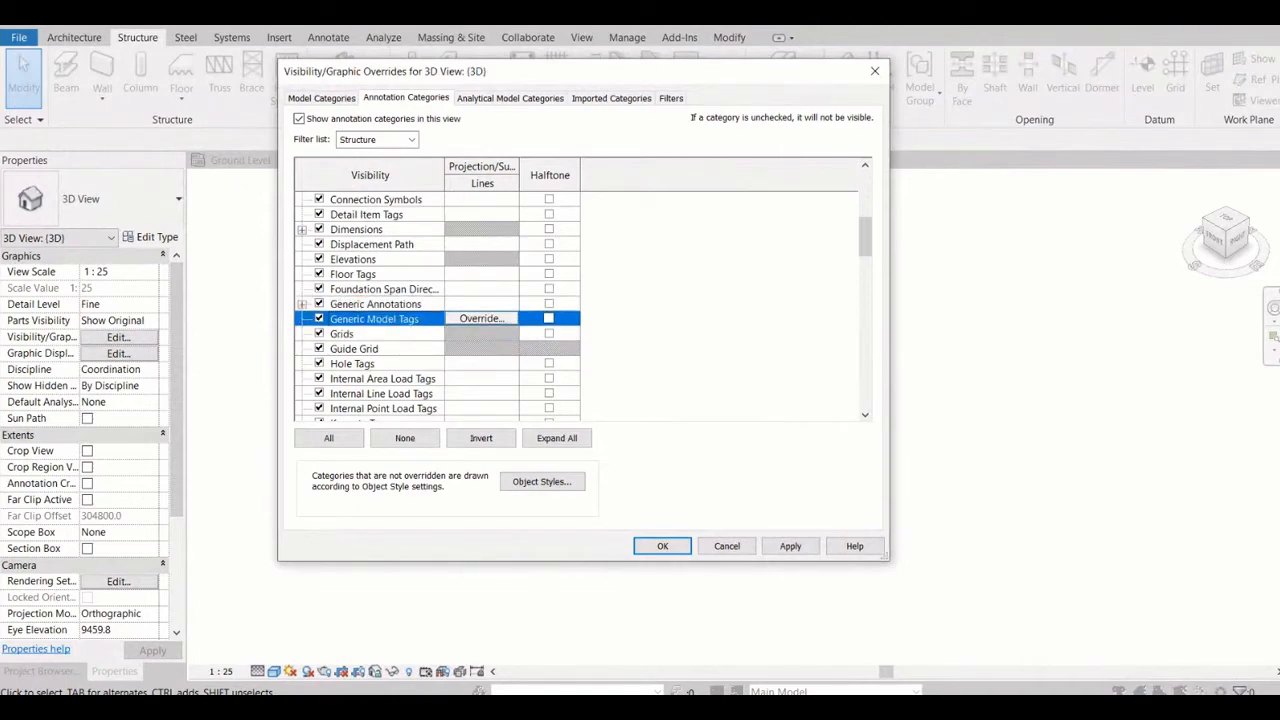
left_click(790, 546)
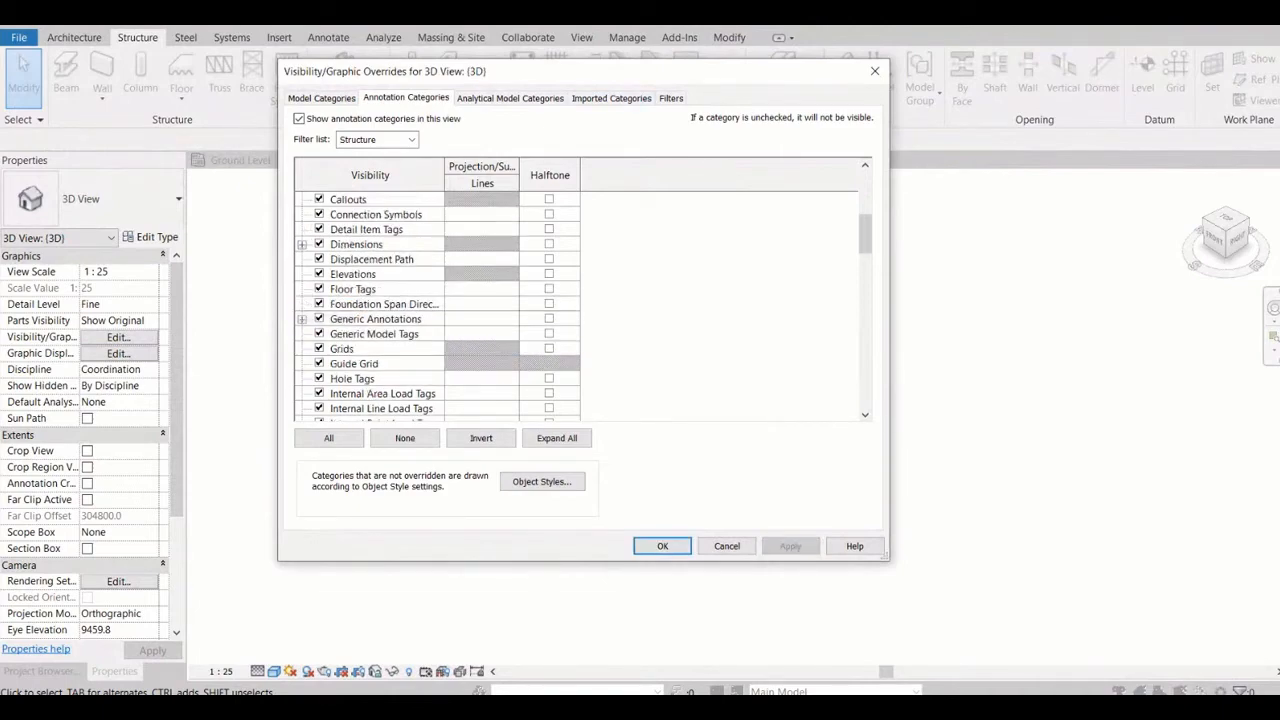
left_click_drag(600, 71, 214, 160)
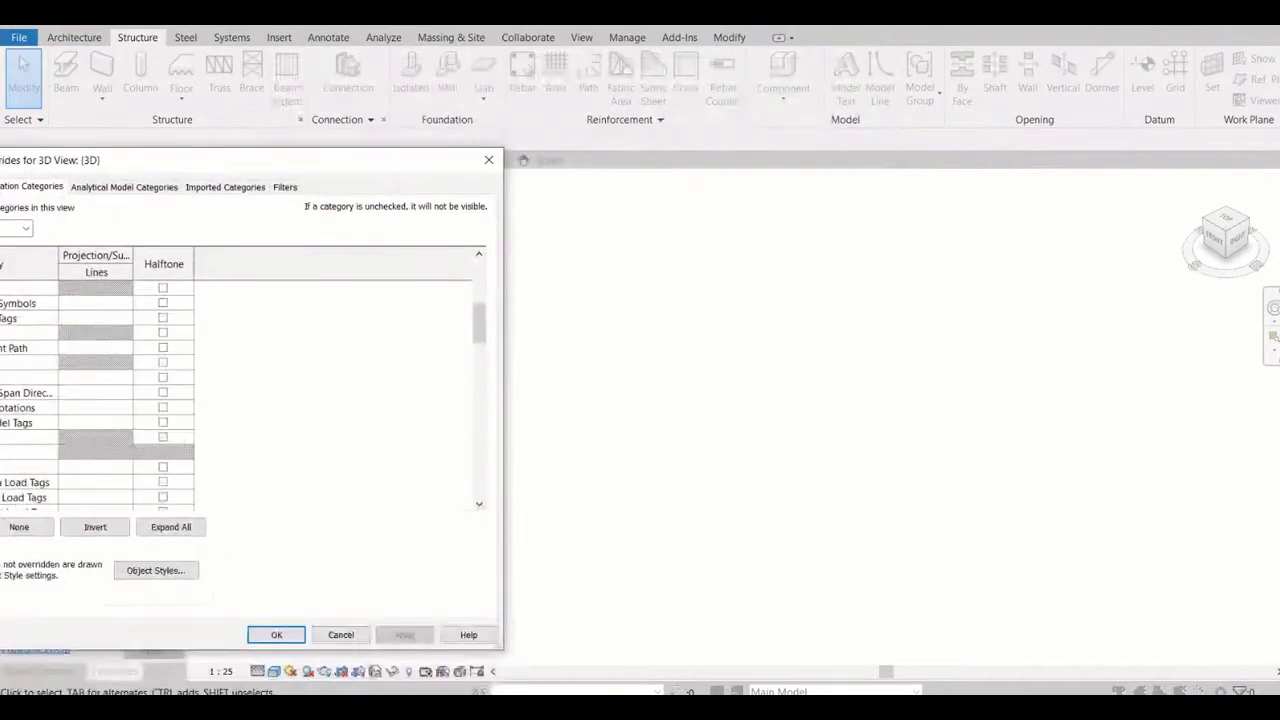
left_click(276, 634)
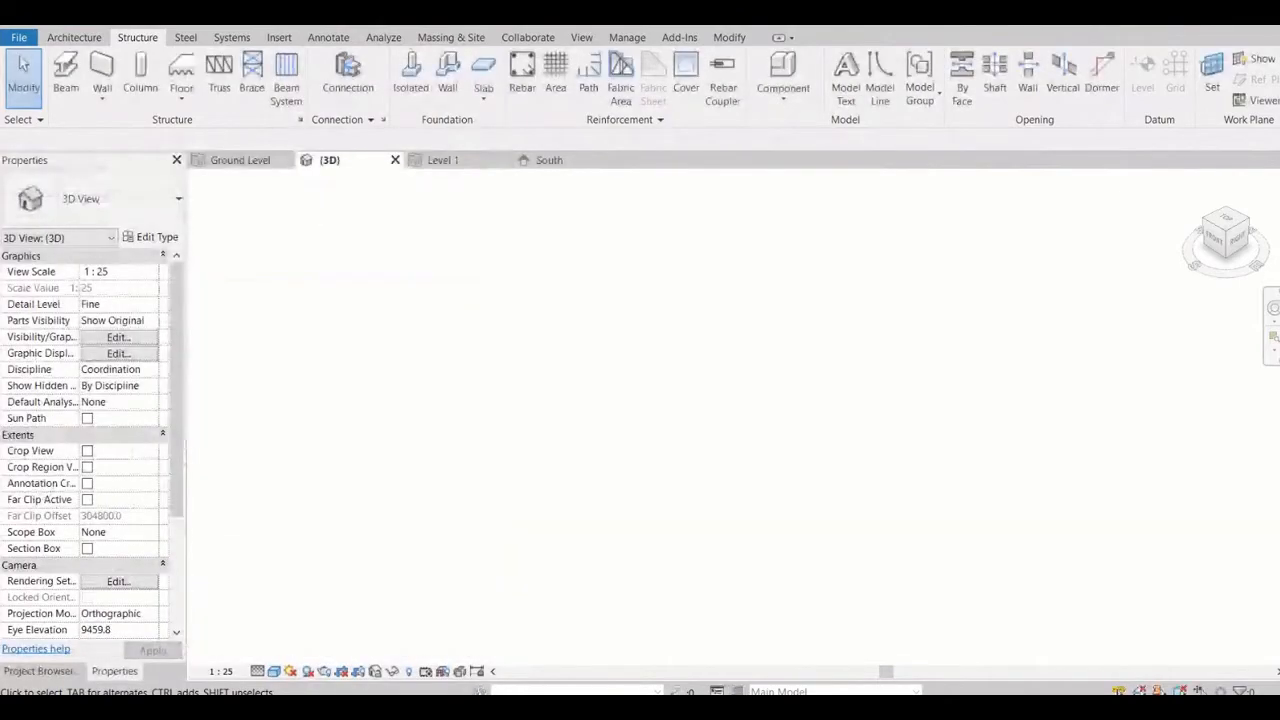
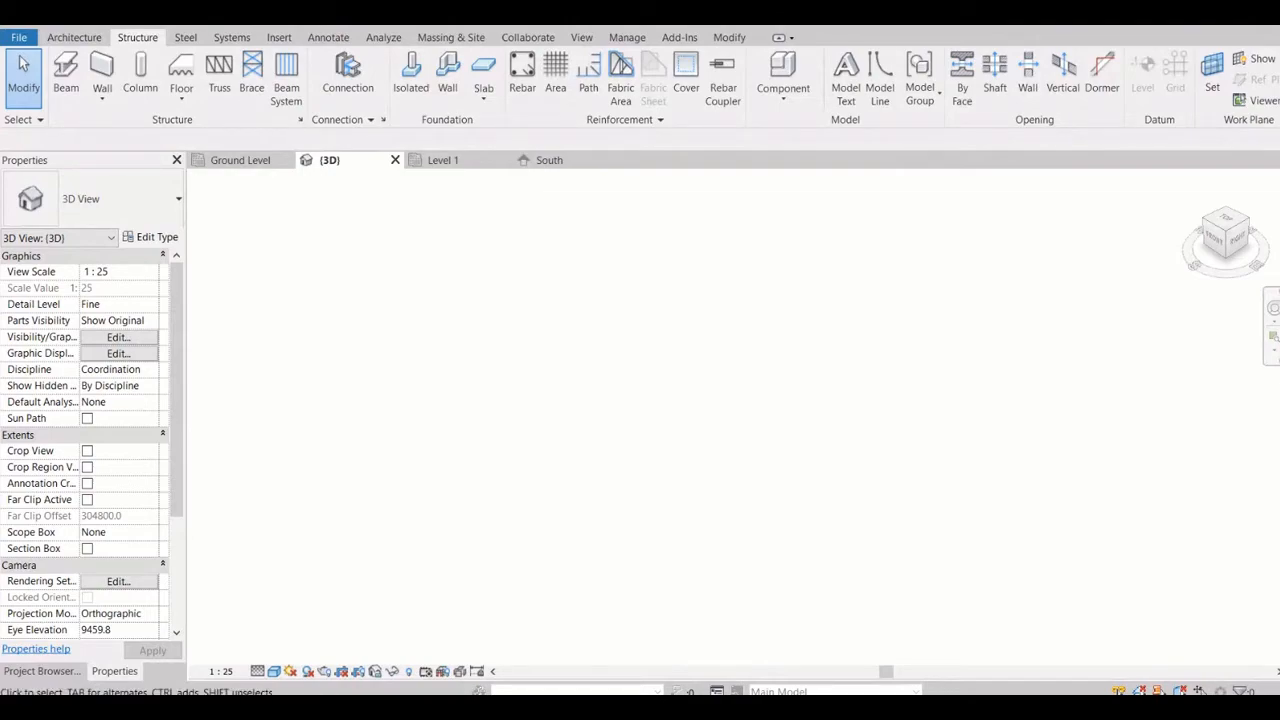
Make Levels visible in the 3D view's annotation categories and apply the visibility overrides
left_click(550, 160)
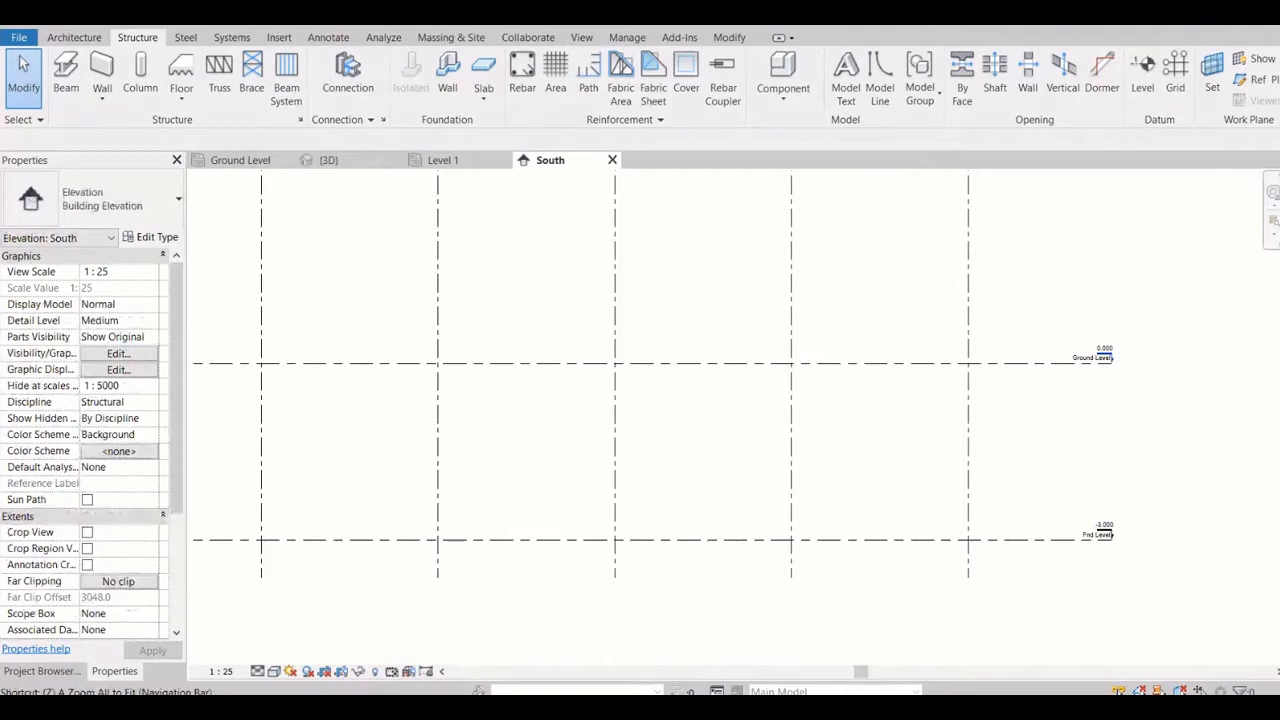
left_click(330, 160)
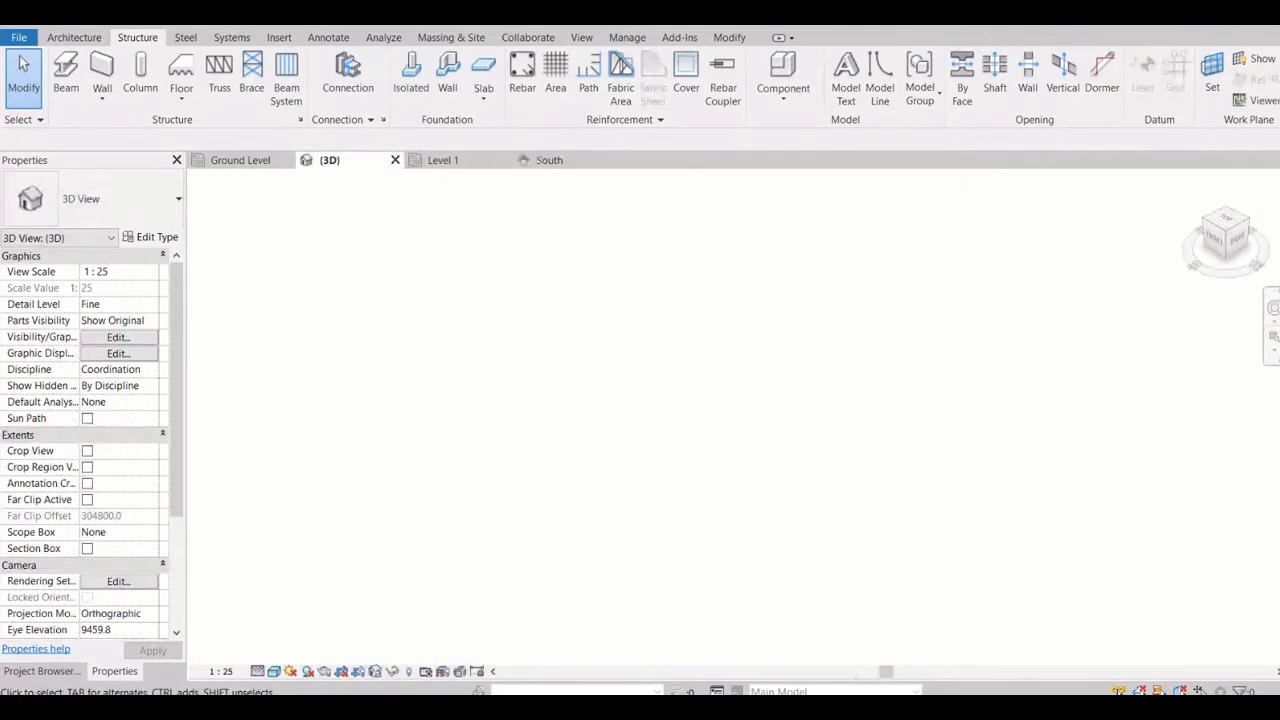
left_click(118, 337)
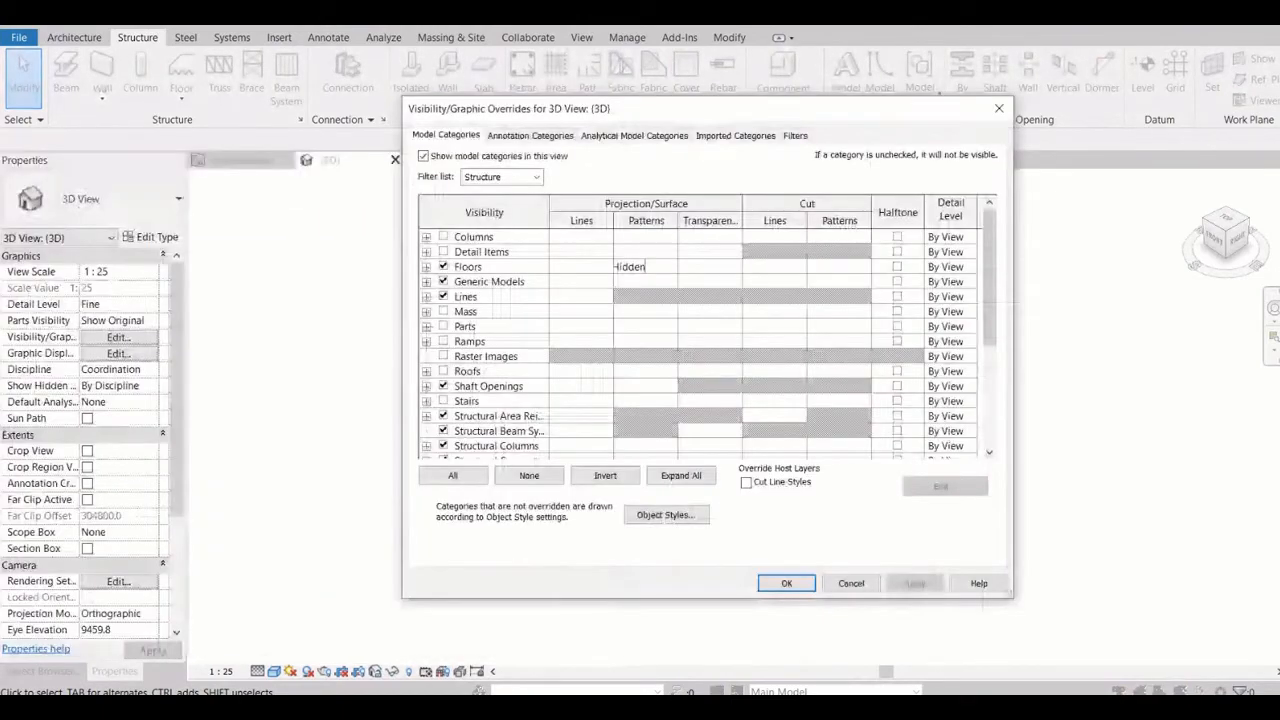
left_click_drag(640, 108, 650, 98)
left_click(478, 286)
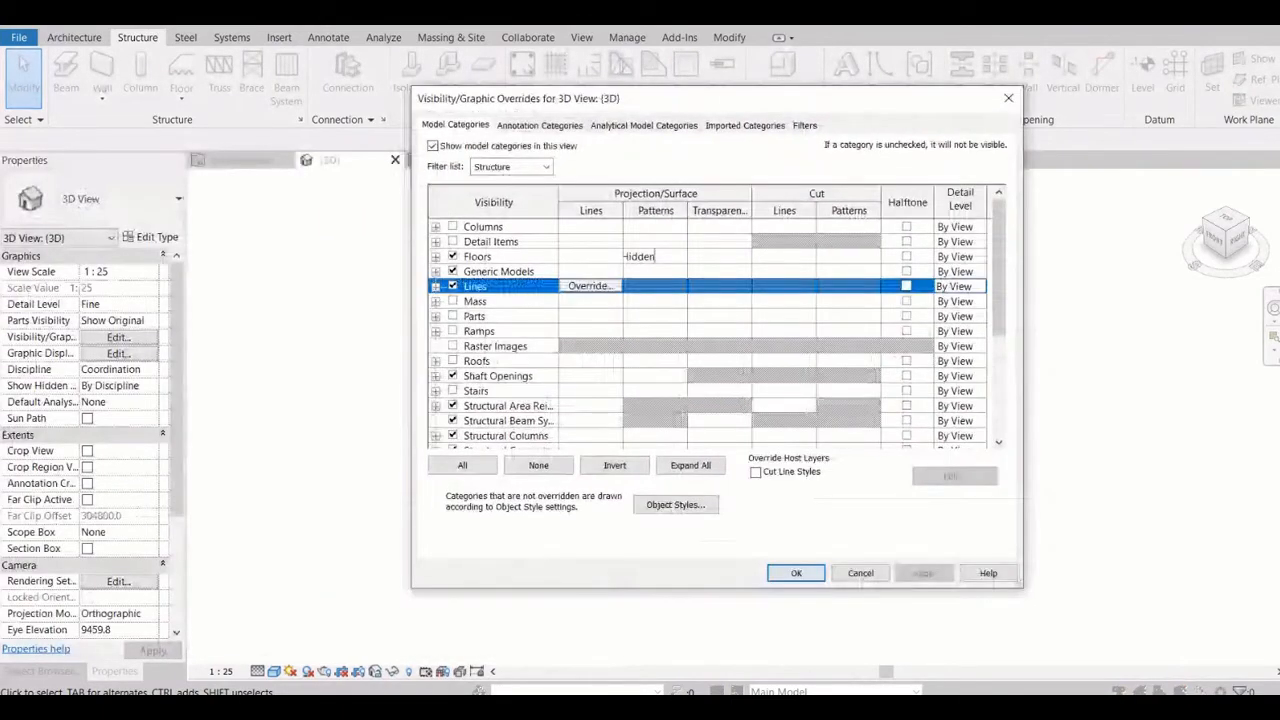
scroll(700, 325, "down", 1)
scroll(700, 325, "down", 2)
left_click(540, 125)
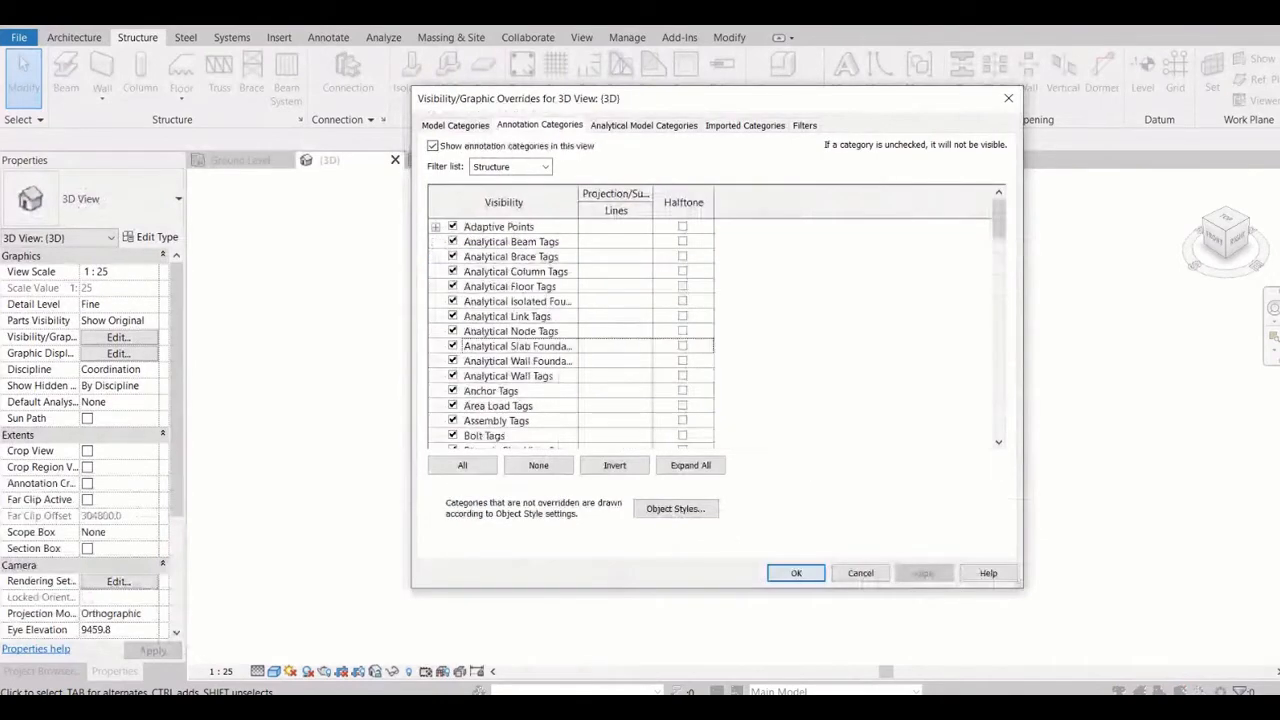
left_click(520, 331)
scroll(520, 331, "down", 8)
left_click(453, 420)
scroll(570, 335, "down", 2)
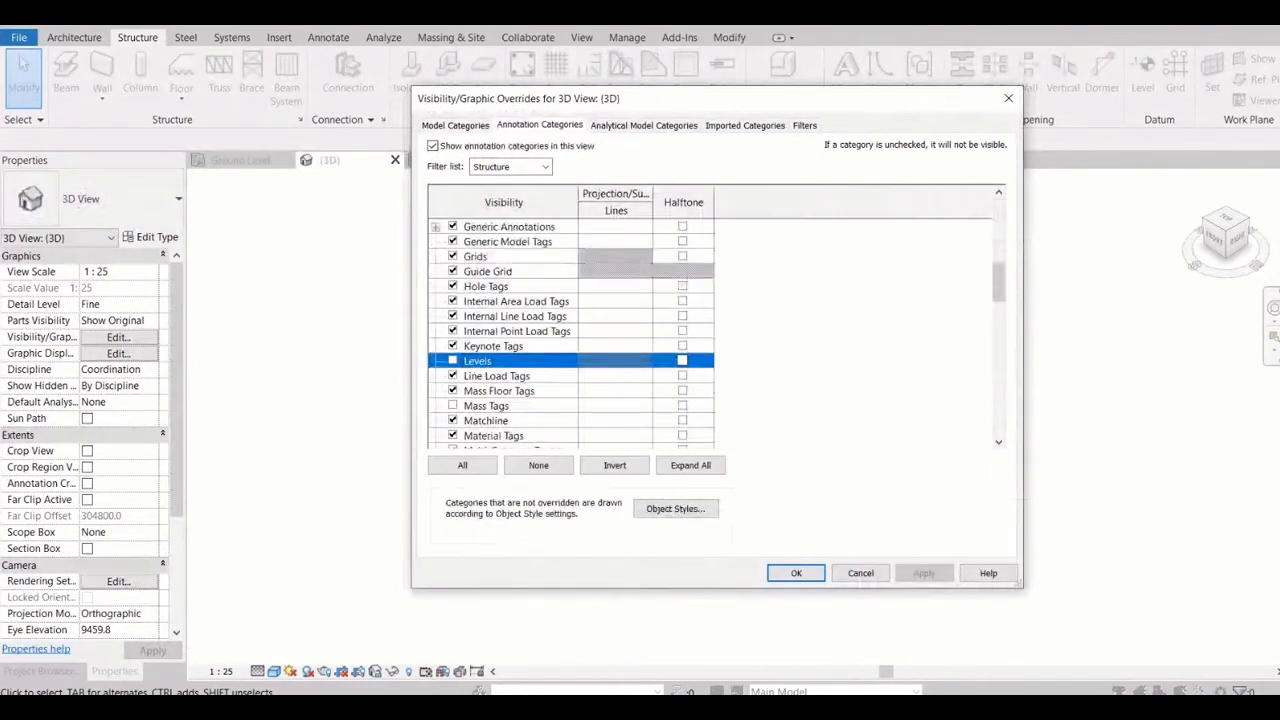
left_click(453, 361)
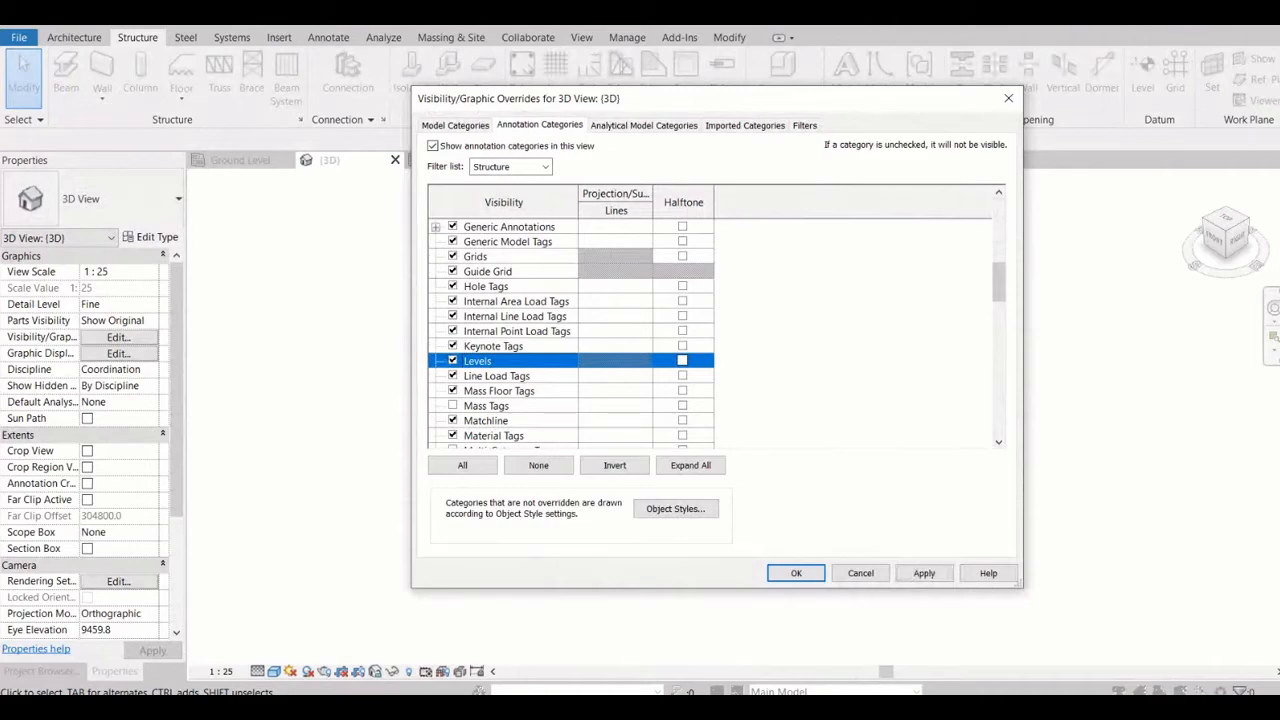
left_click(924, 573)
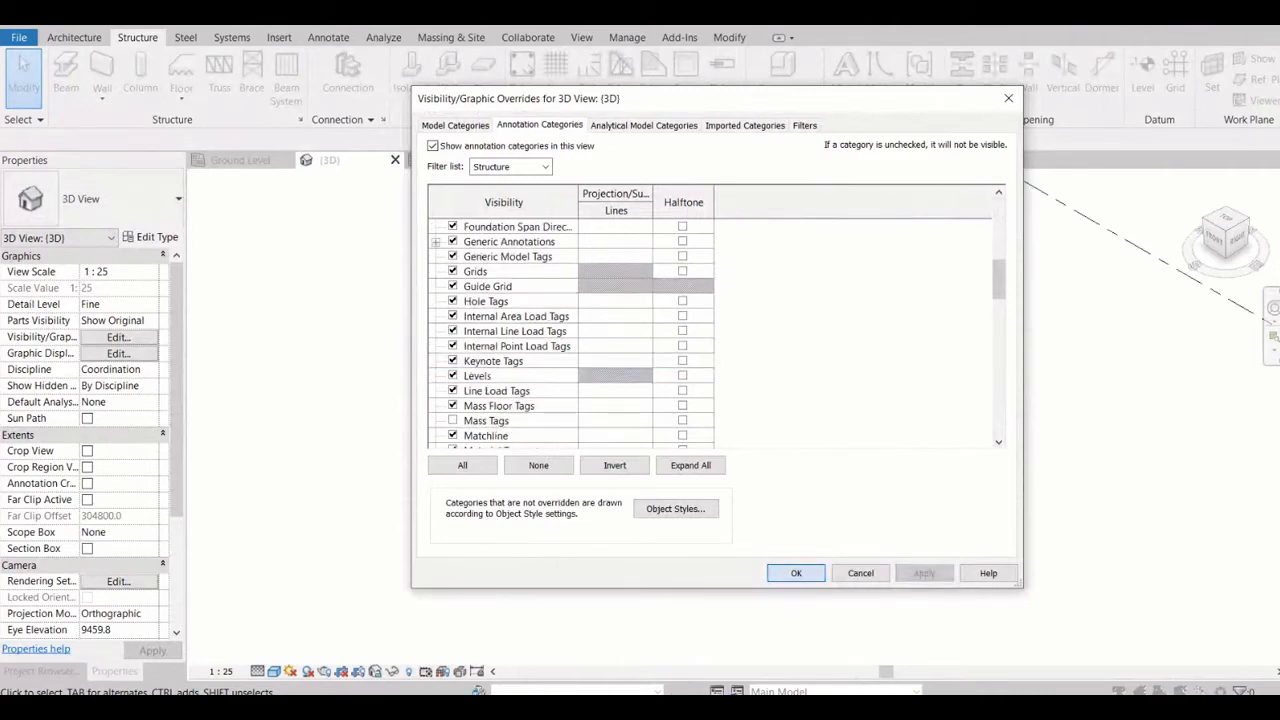
left_click(796, 573)
Examine the stacked levels in the 3D view, selecting them one after another from Fnd Level upward and finally all together
scroll(735, 460, "down", 11)
scroll(740, 450, "up", 3)
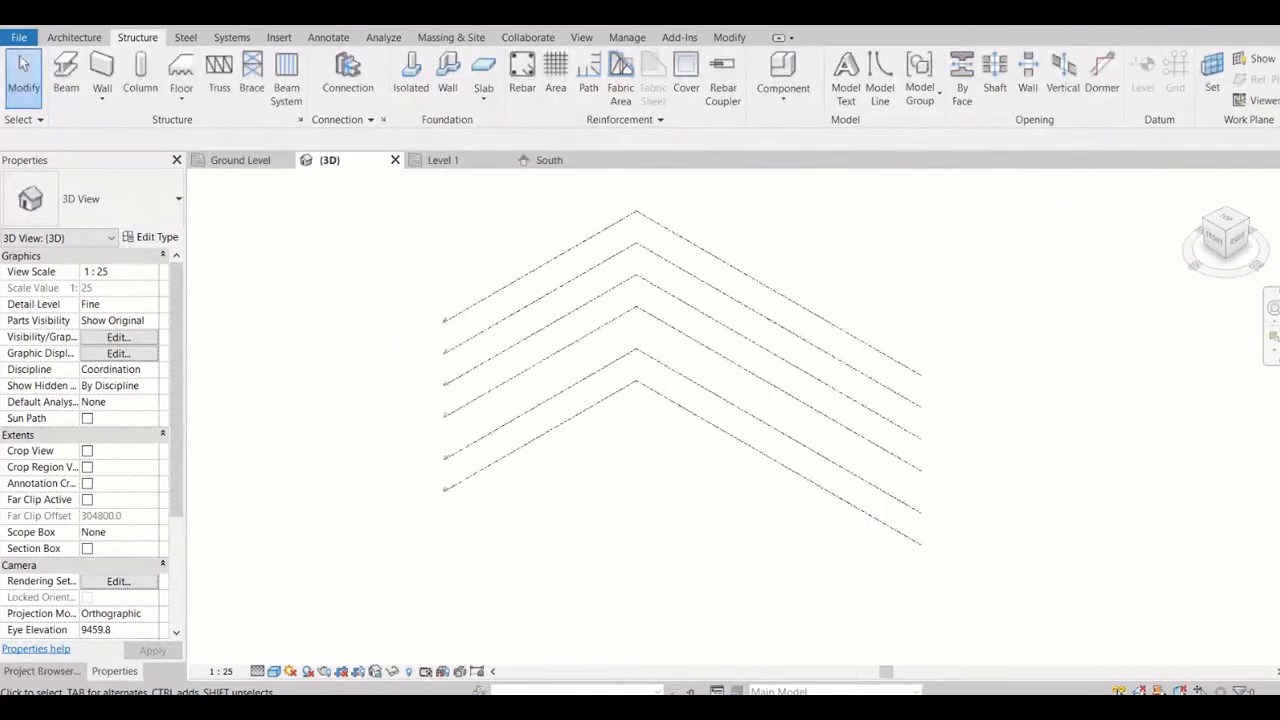
middle_click_drag(738, 350, 761, 400)
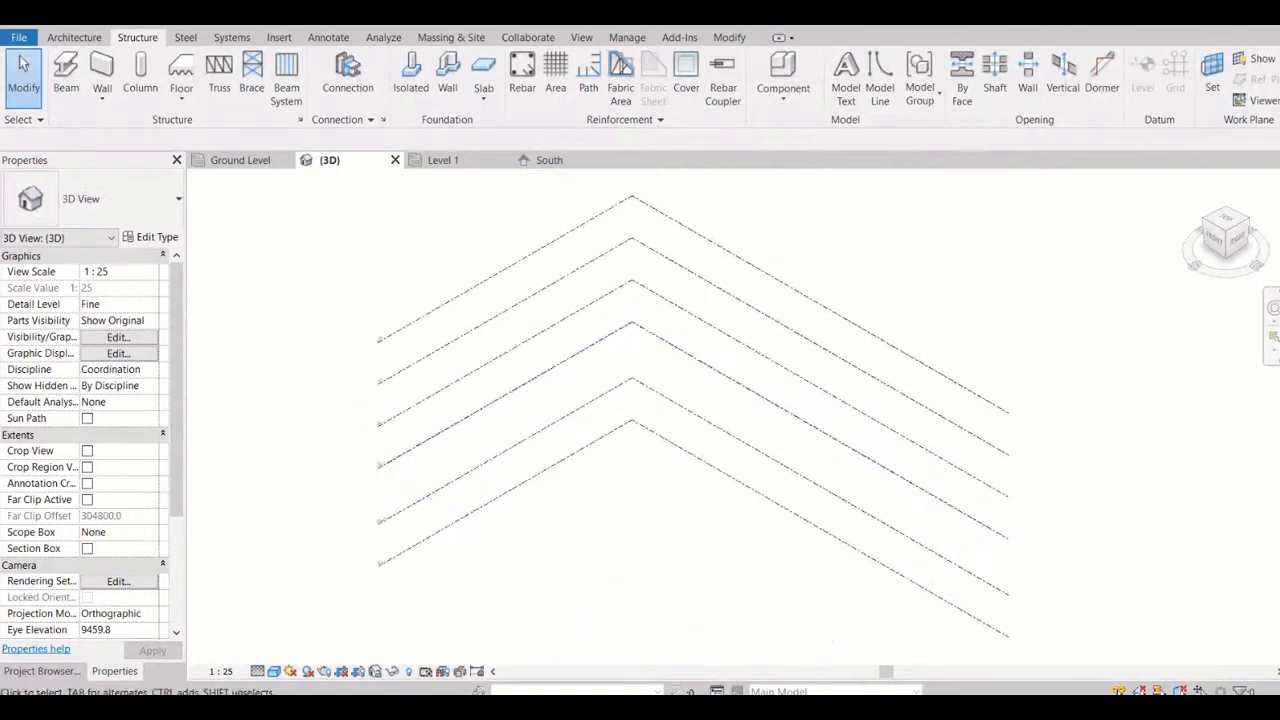
left_click(707, 463)
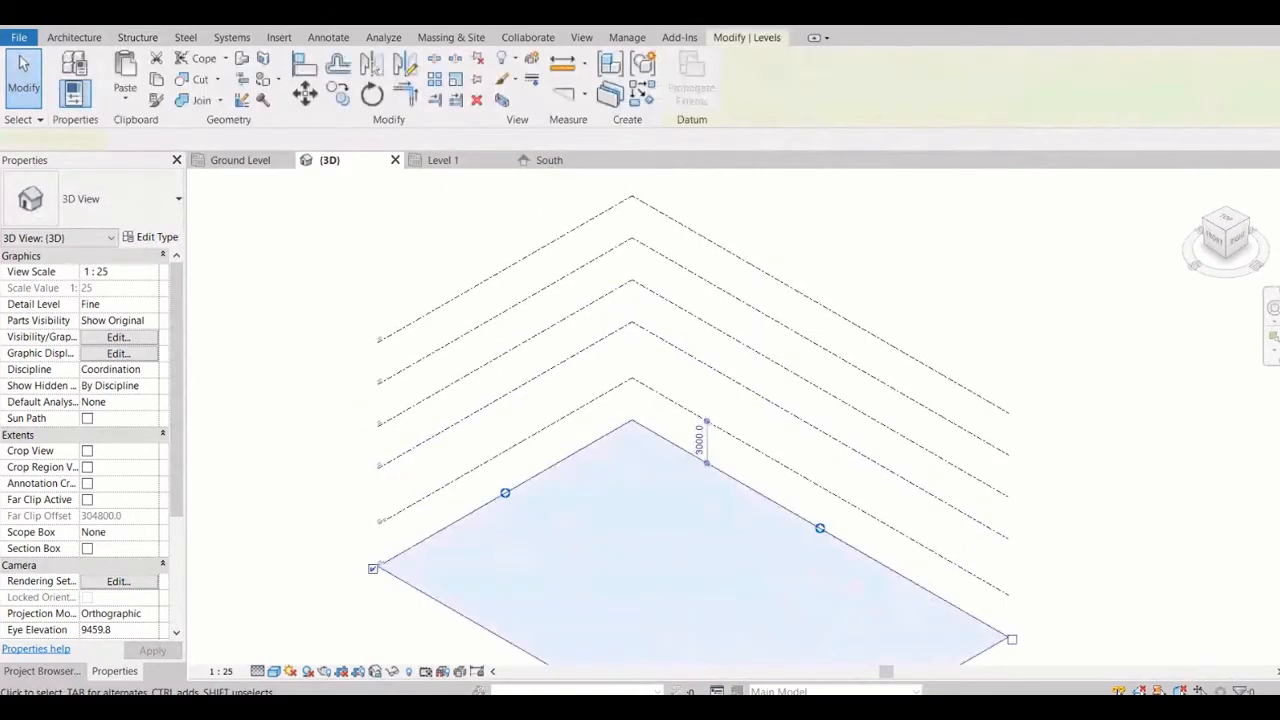
left_click(707, 421)
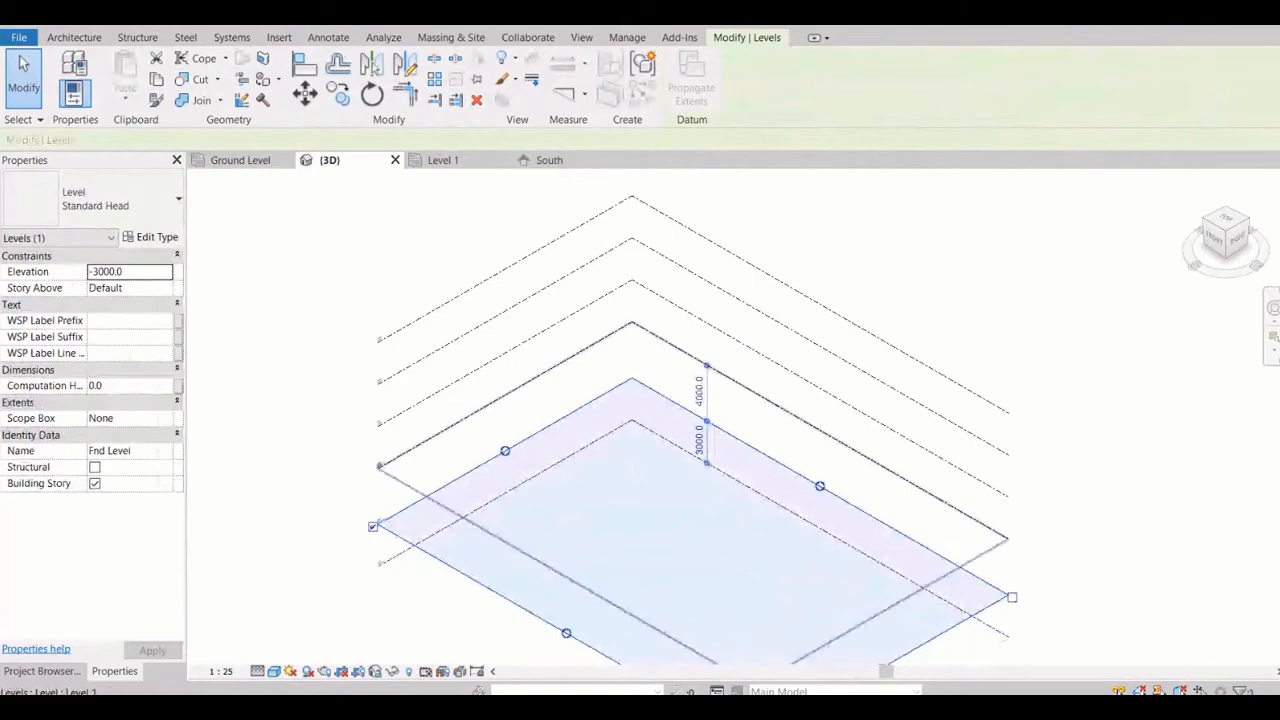
left_click(707, 365)
left_click(707, 323)
left_click(707, 281)
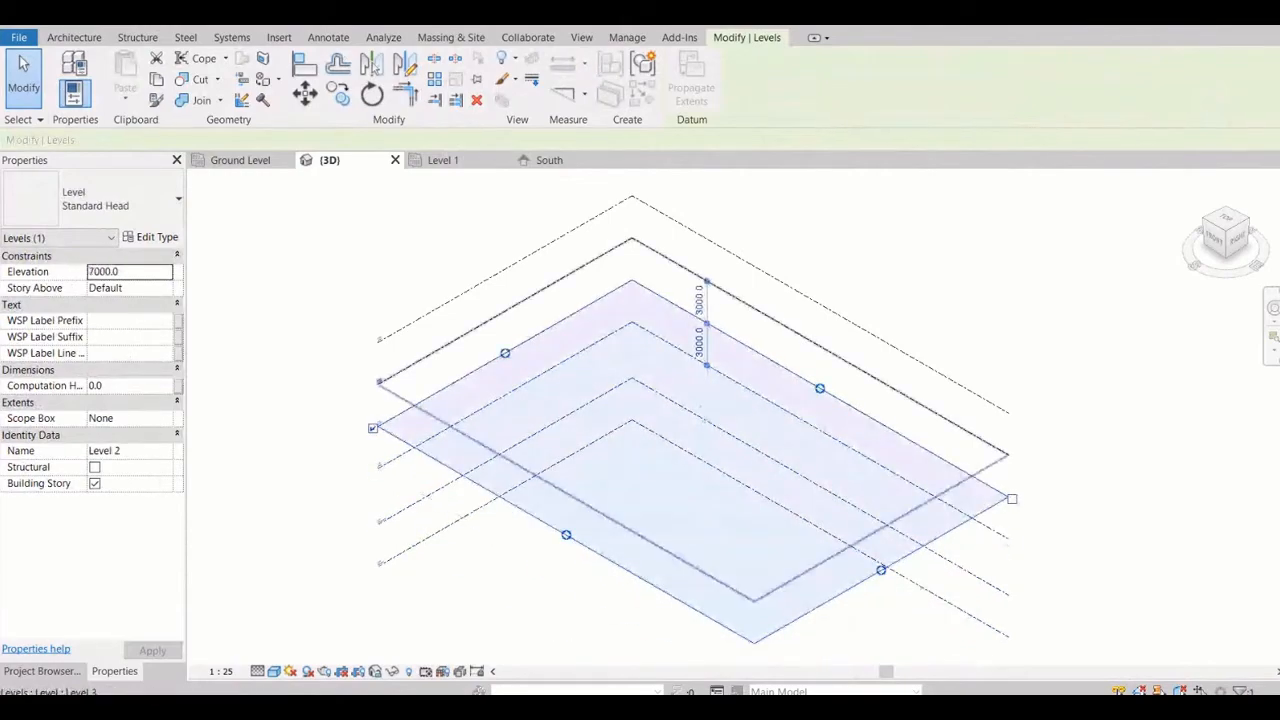
left_click(487, 278)
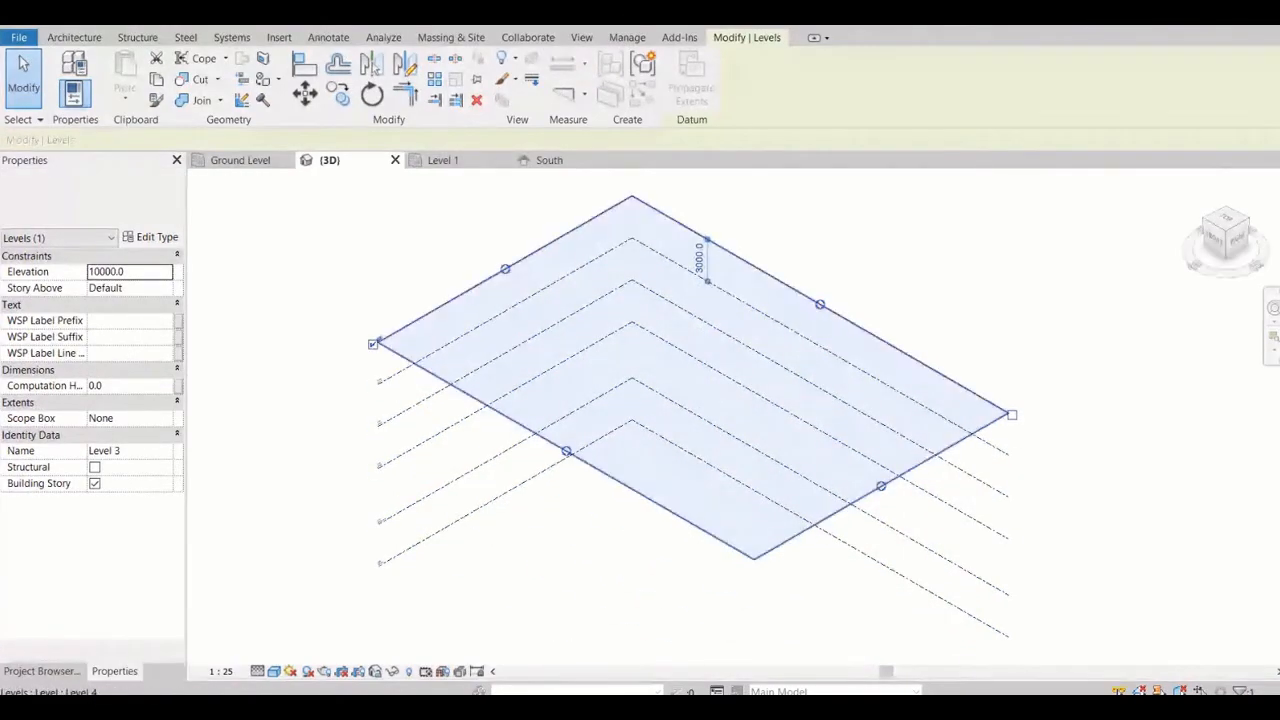
key("Escape")
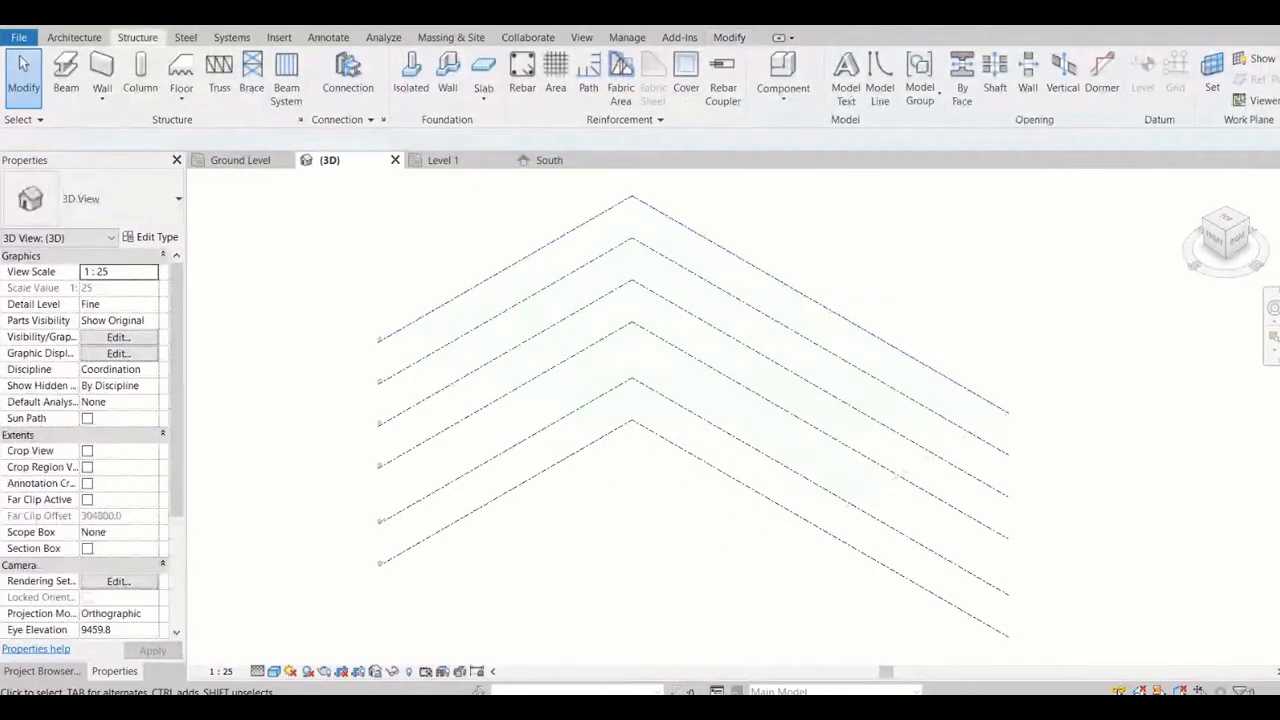
scroll(910, 229, "down", 2)
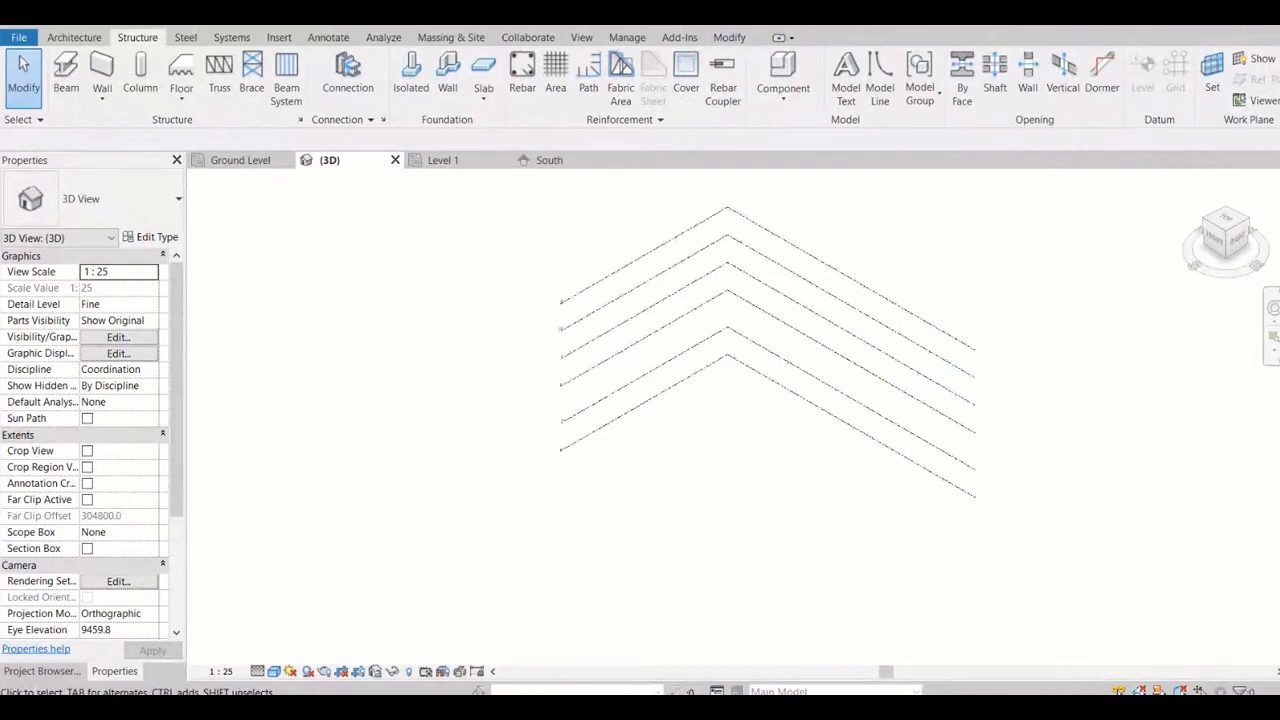
left_click_drag(1037, 506, 916, 286)
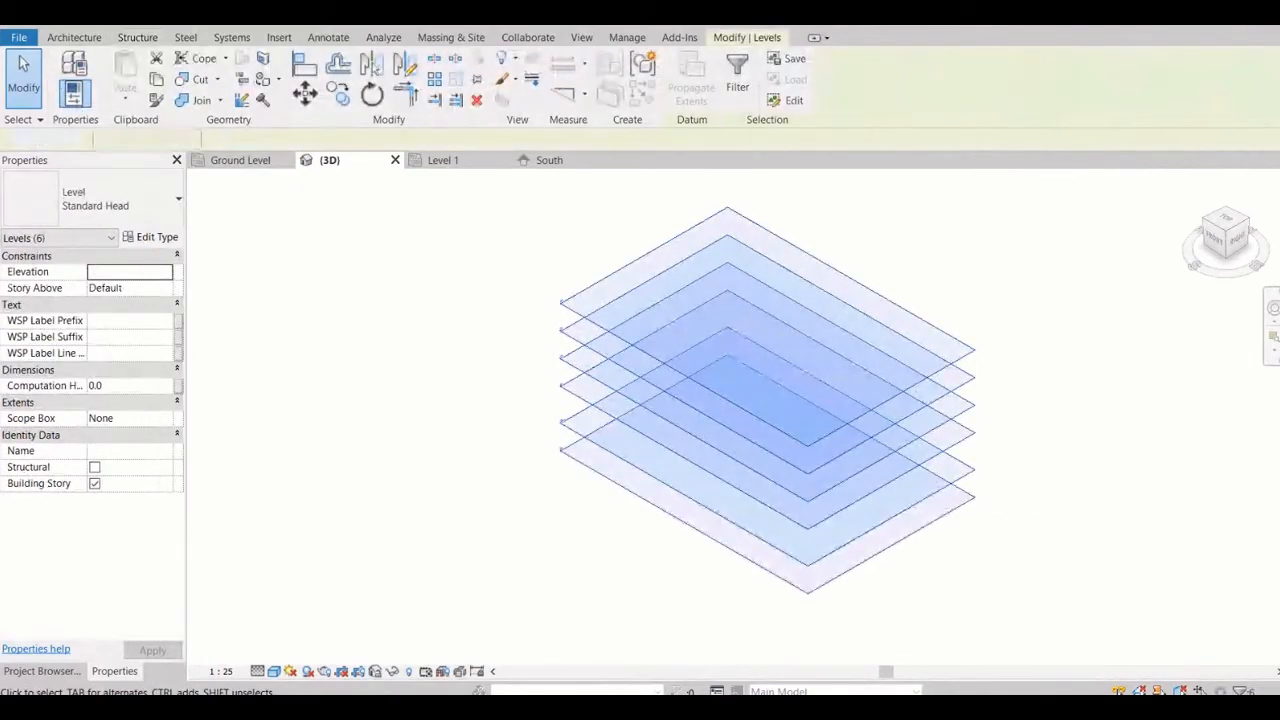
key("Escape")
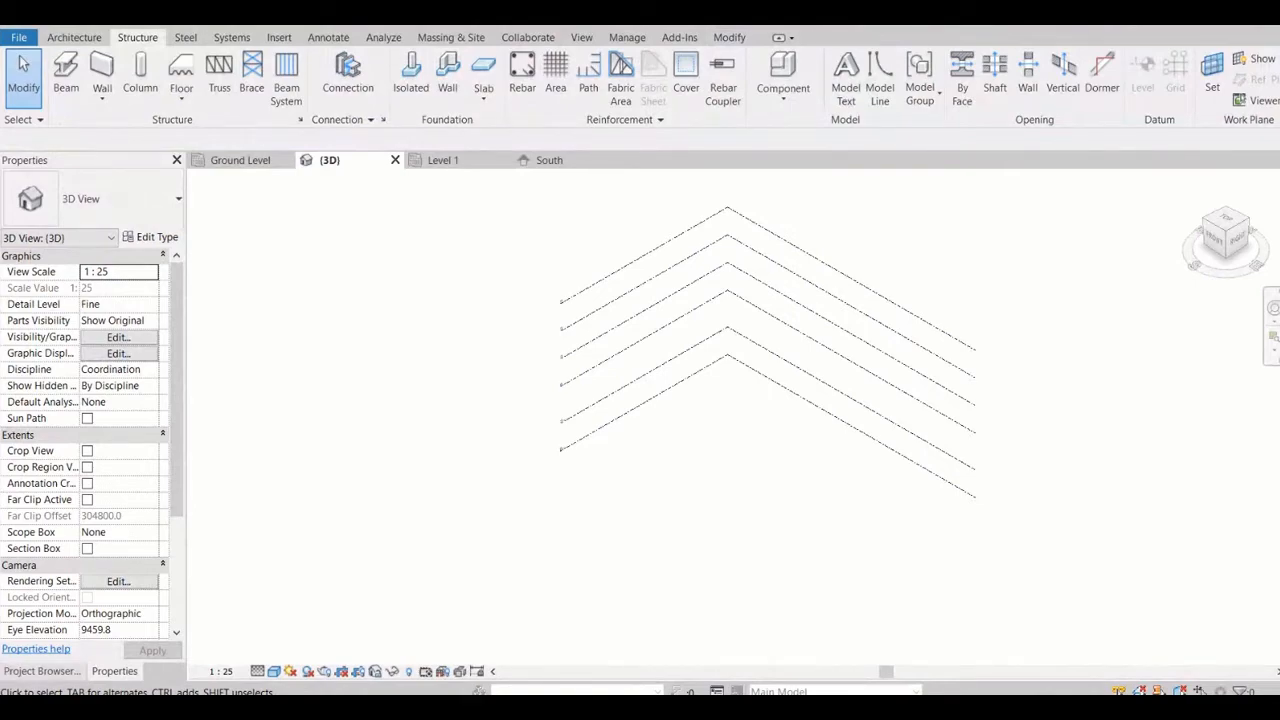
Look through the project's existing structural plan views to check which levels have a plan
left_click(40, 671)
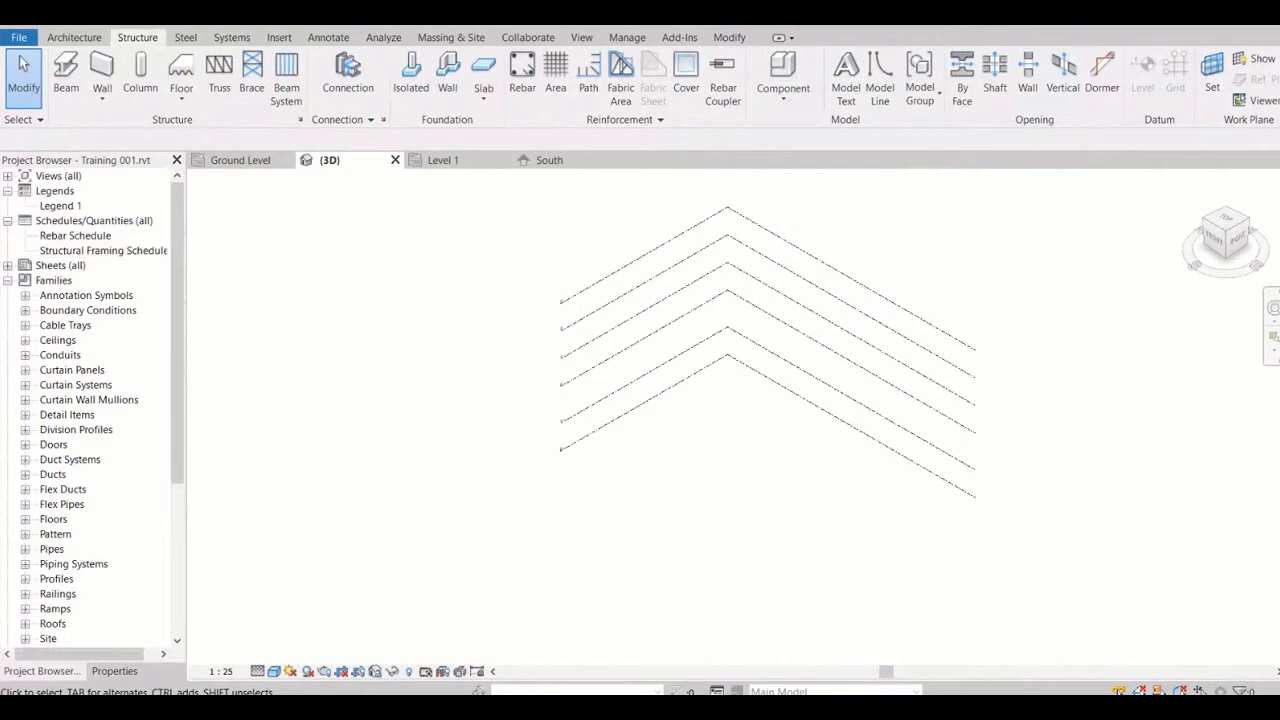
left_click(8, 176)
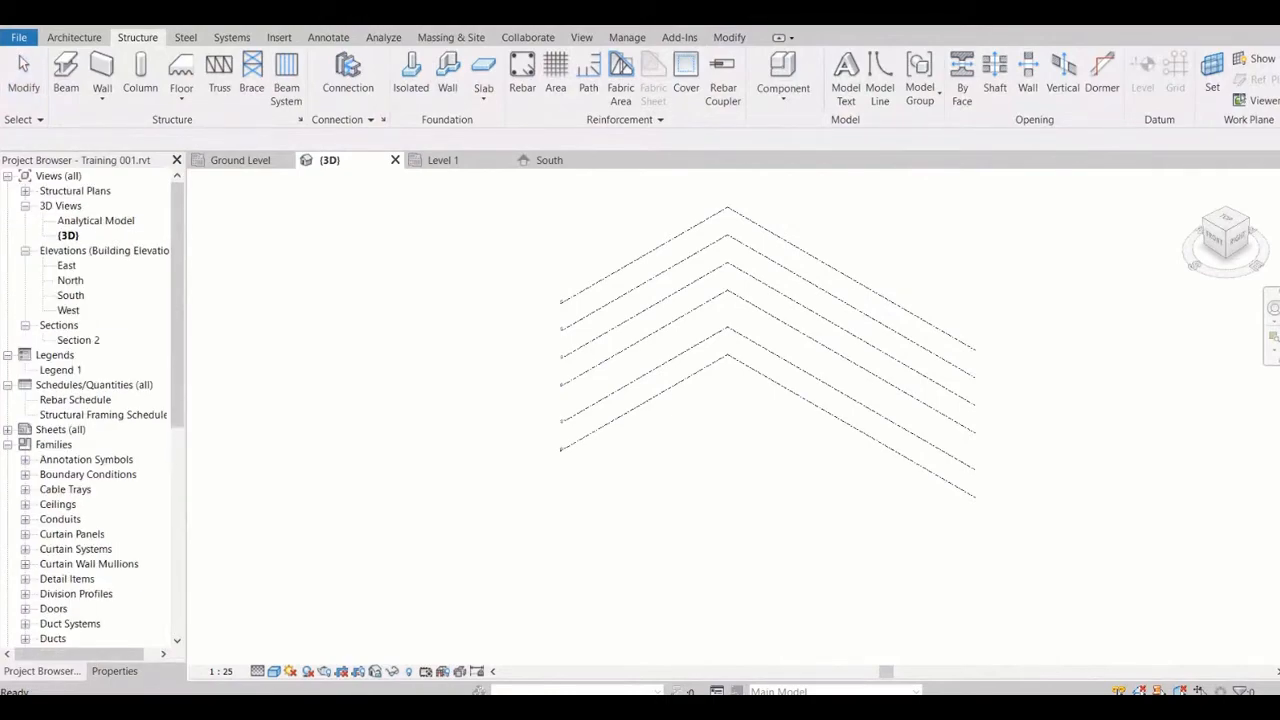
left_click(25, 191)
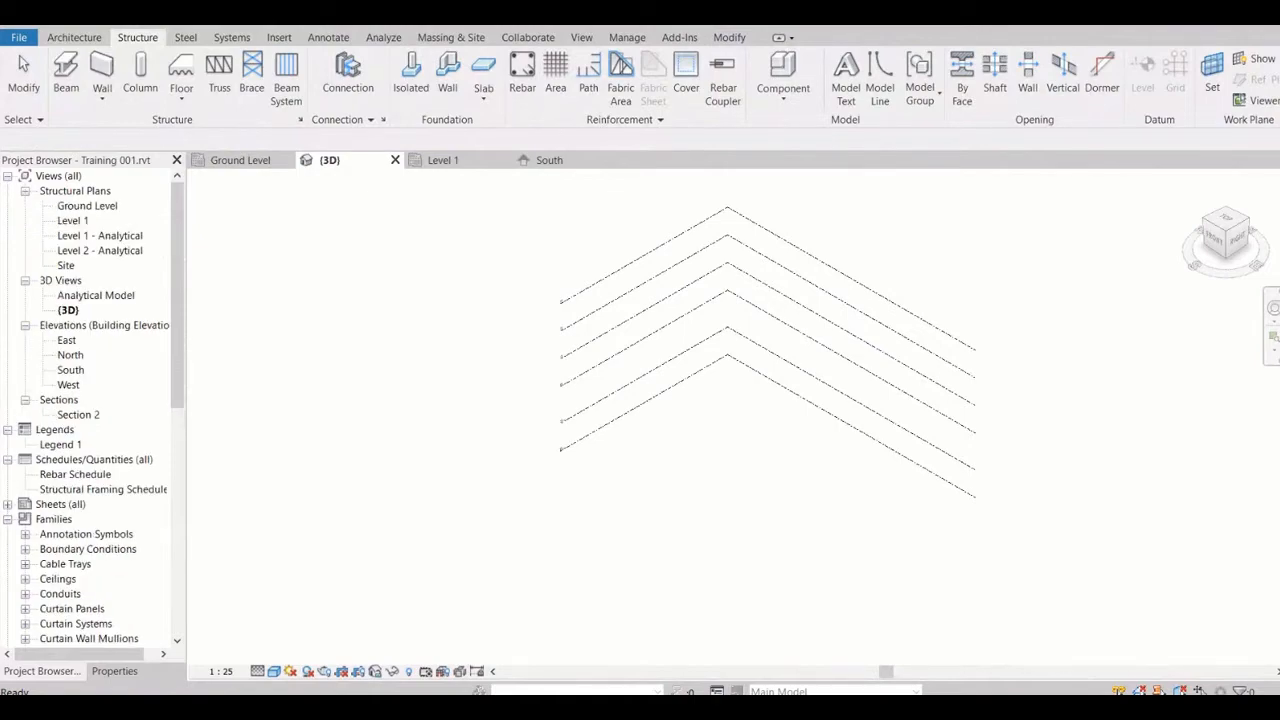
left_click(87, 206)
left_click(73, 221)
left_click(100, 251)
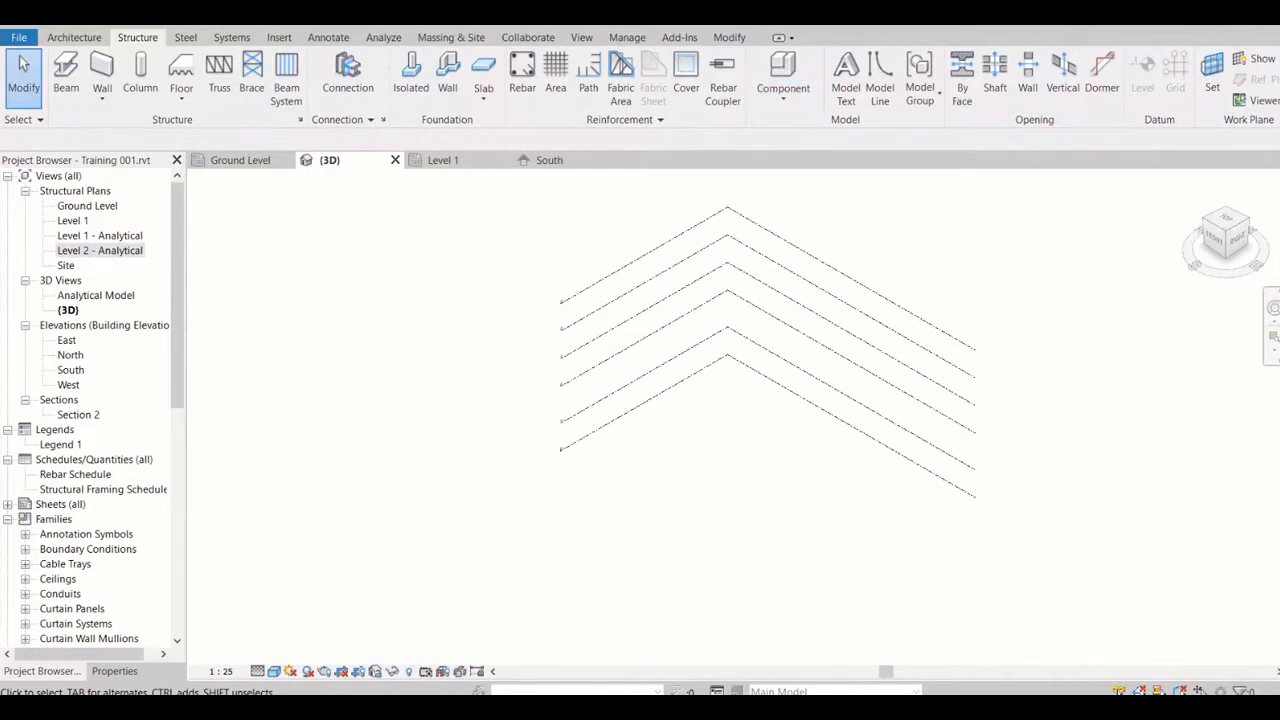
Create structural plan views for Fnd Level, Level 2, Level 3 and Level 4 without duplicating existing views
left_click(581, 37)
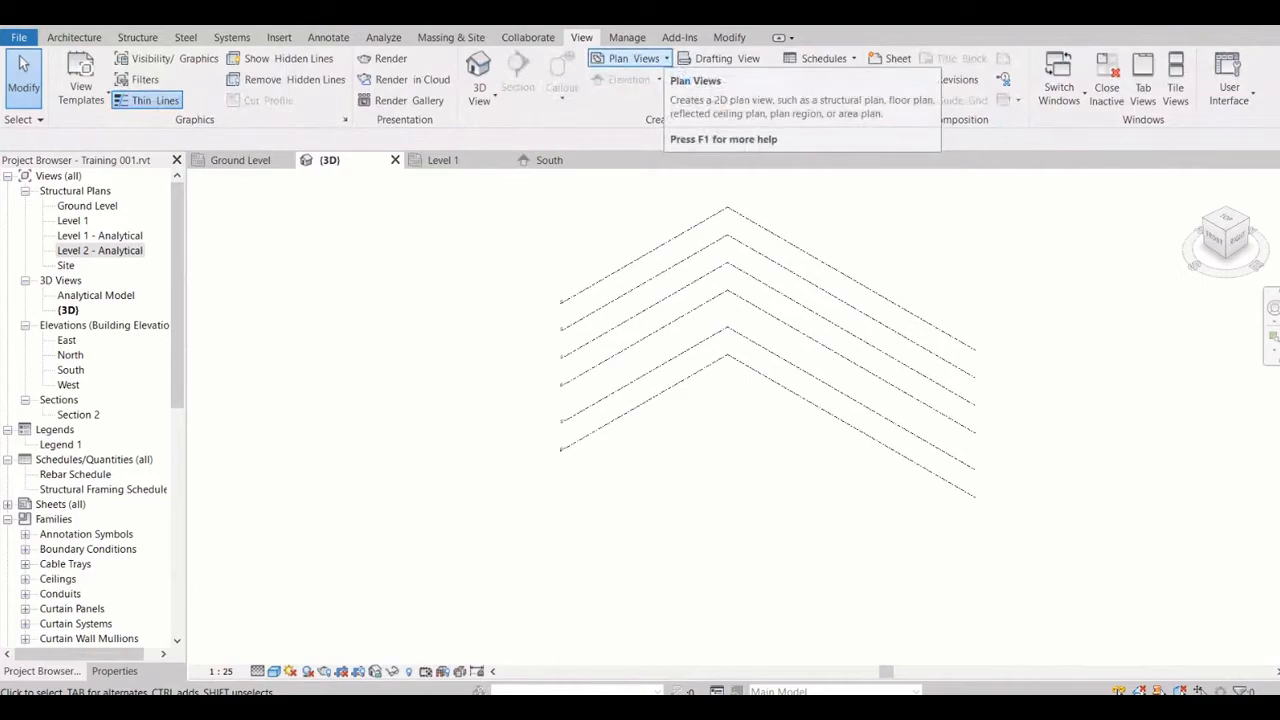
left_click(634, 58)
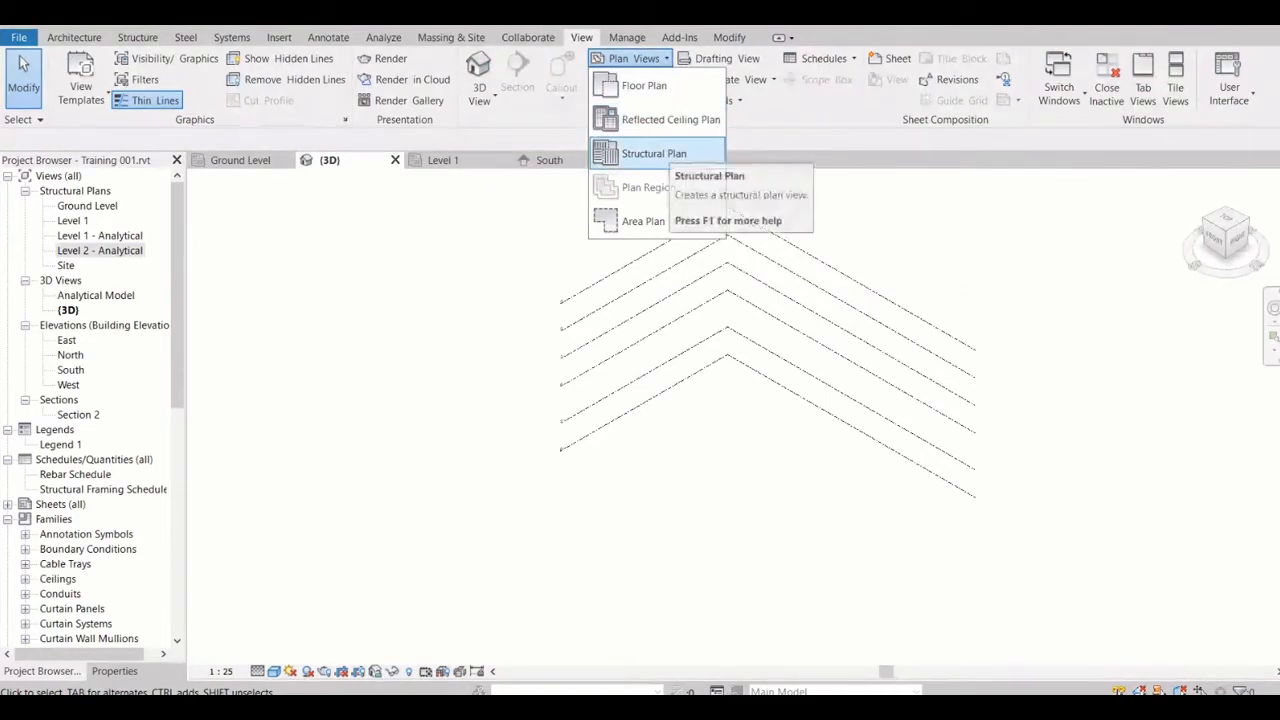
left_click(656, 153)
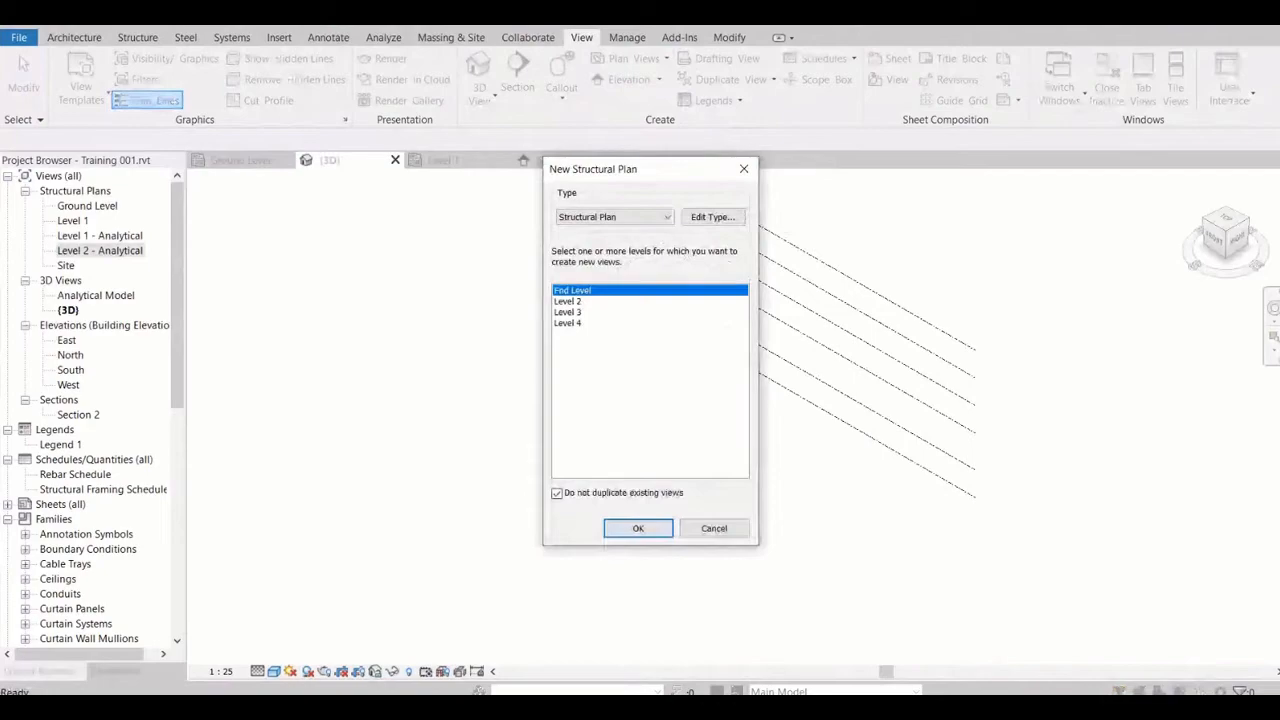
left_click(568, 301)
left_click(573, 290)
left_click(568, 323, "shift")
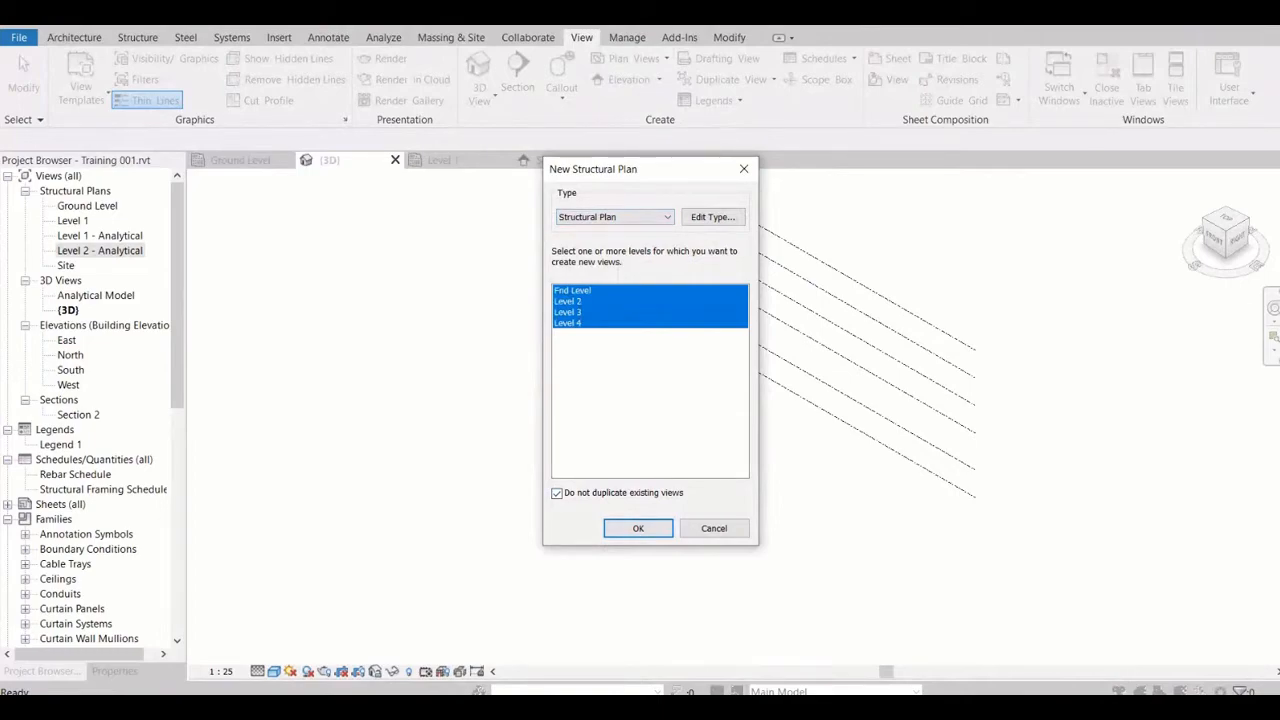
key("Return")
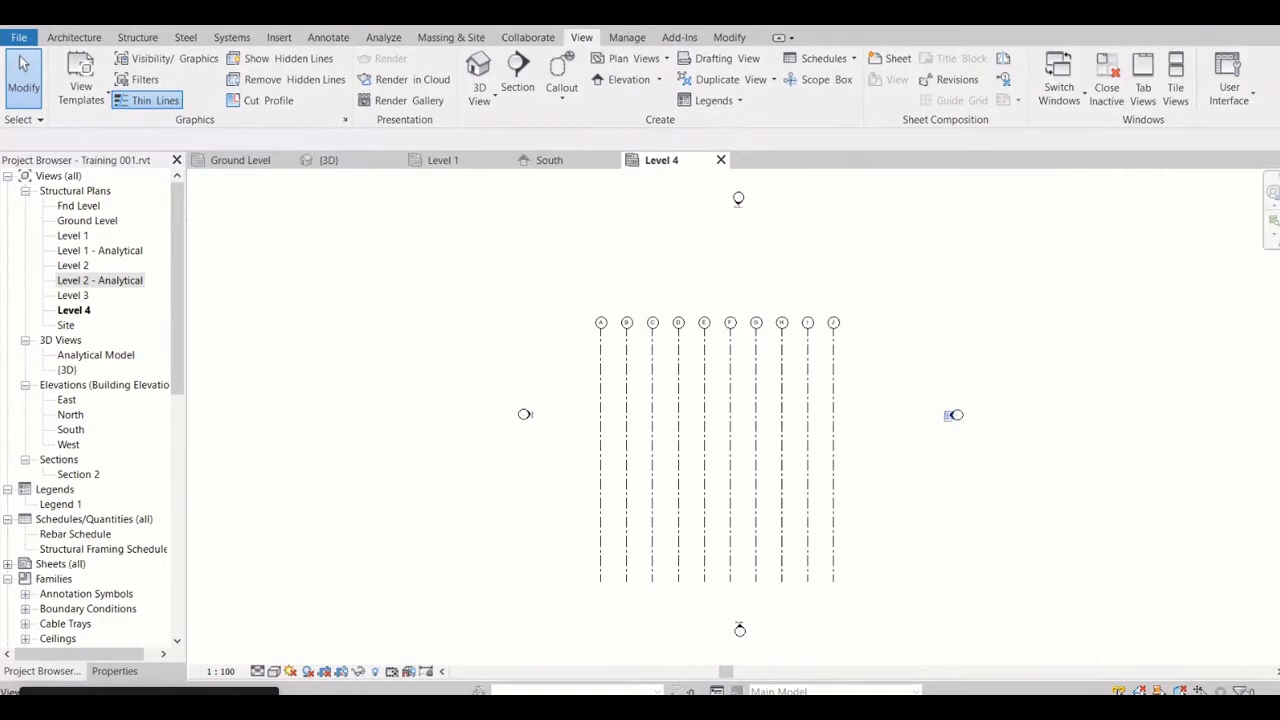
In the East elevation, extend grids 1 to 8 down past Fnd Level and up above Level 4
left_click(953, 415)
right_click(955, 415)
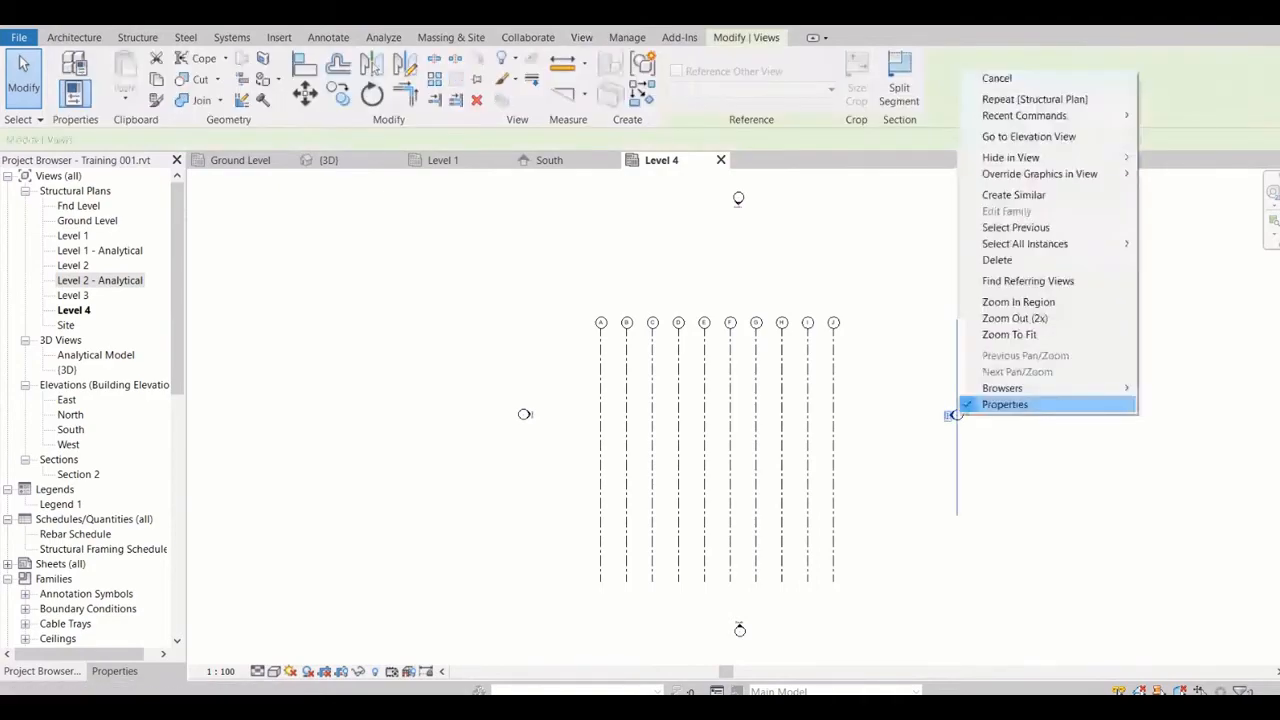
left_click(1028, 136)
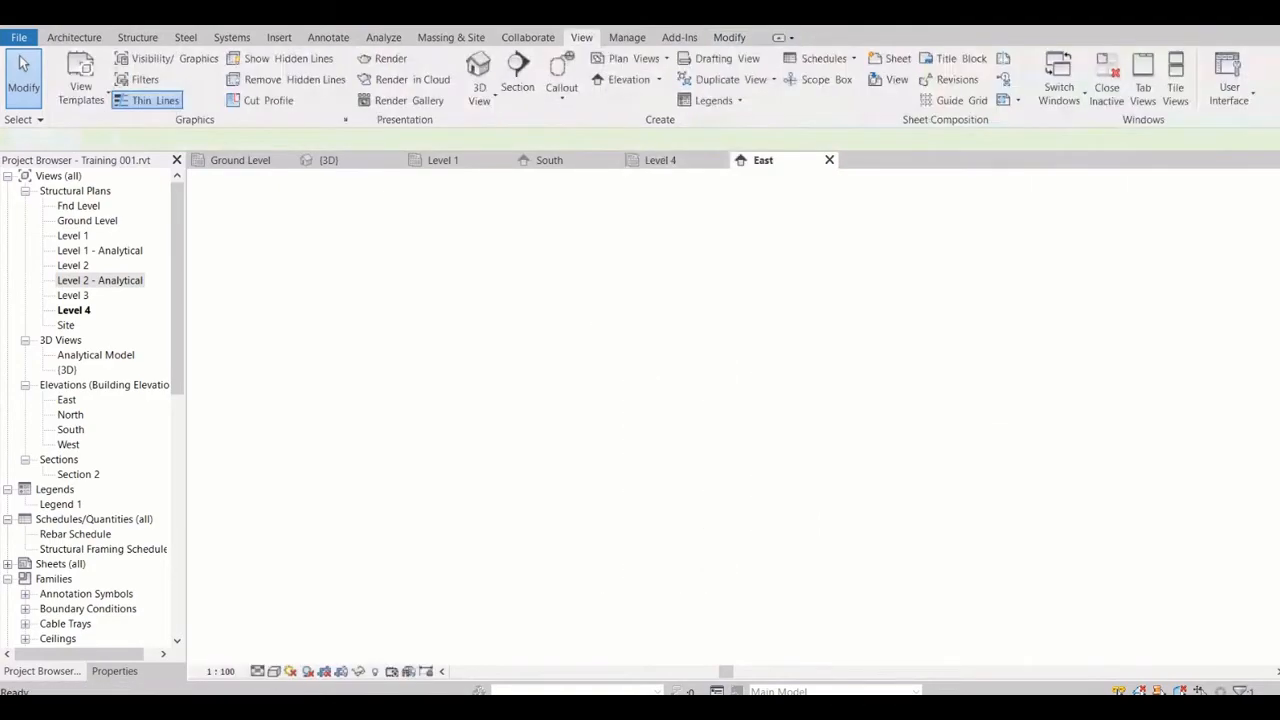
scroll(719, 406, "down", 2)
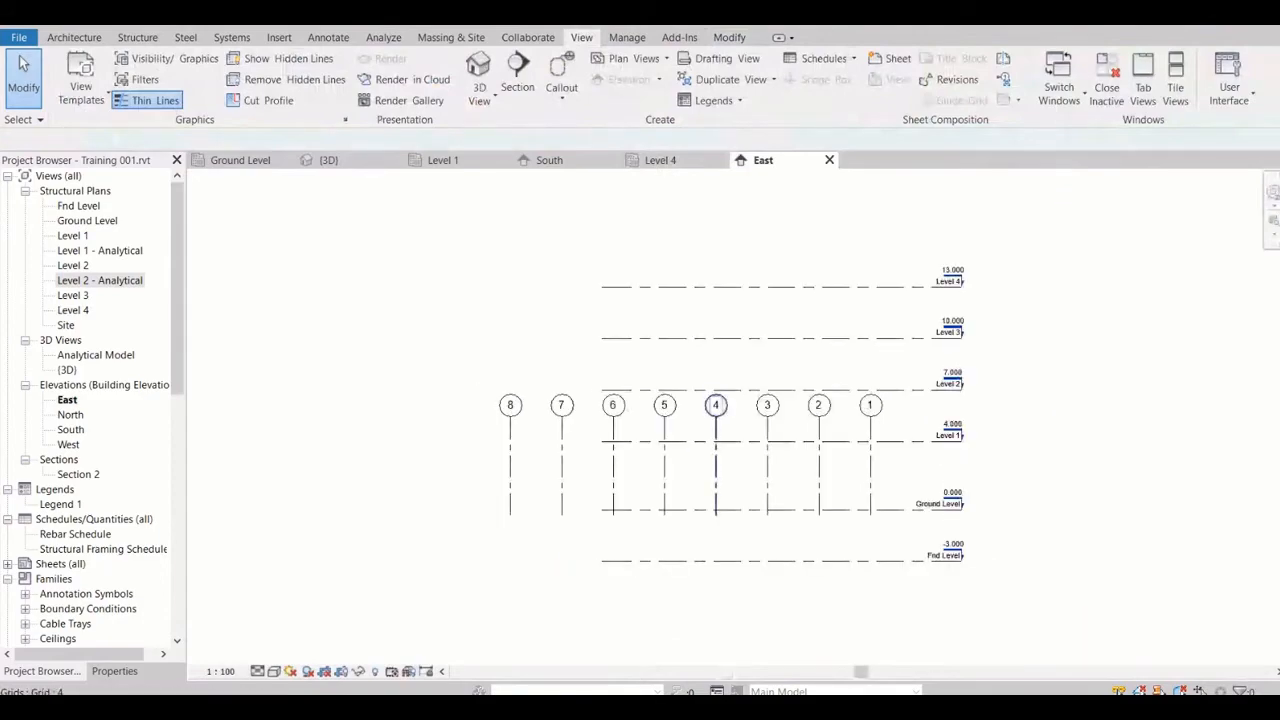
left_click(716, 405)
left_click_drag(716, 515, 716, 590)
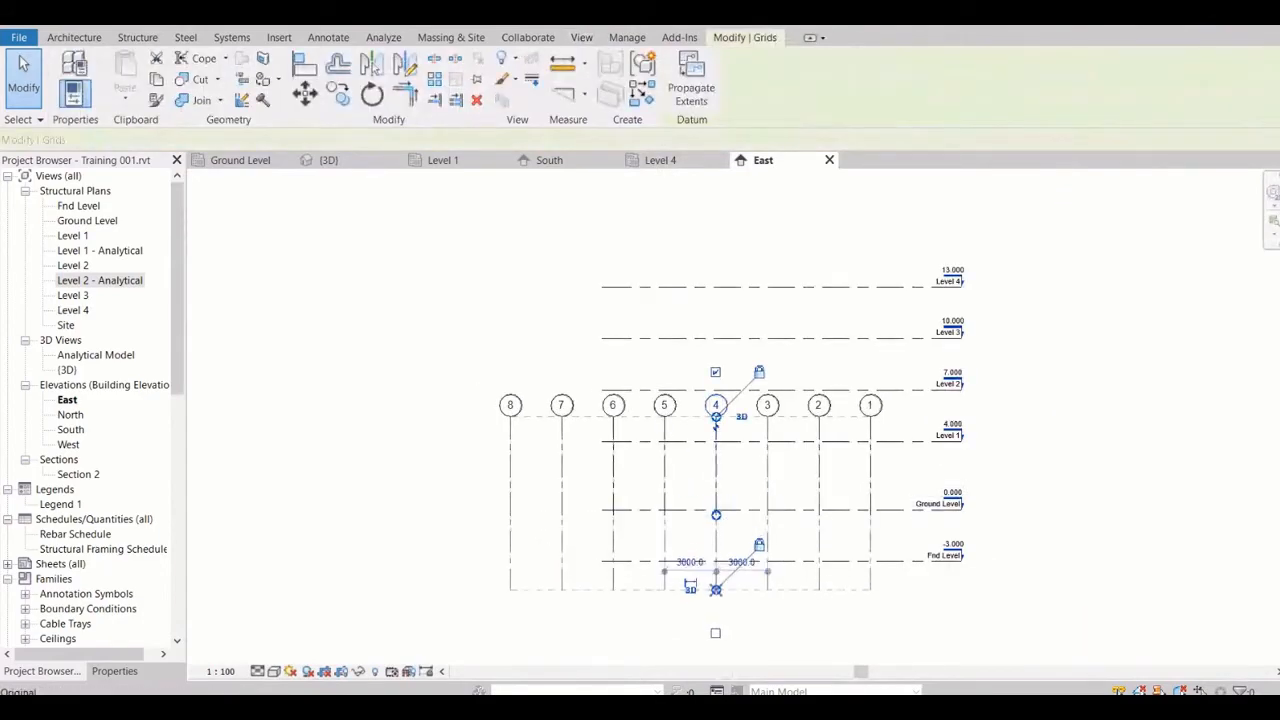
left_click(561, 425)
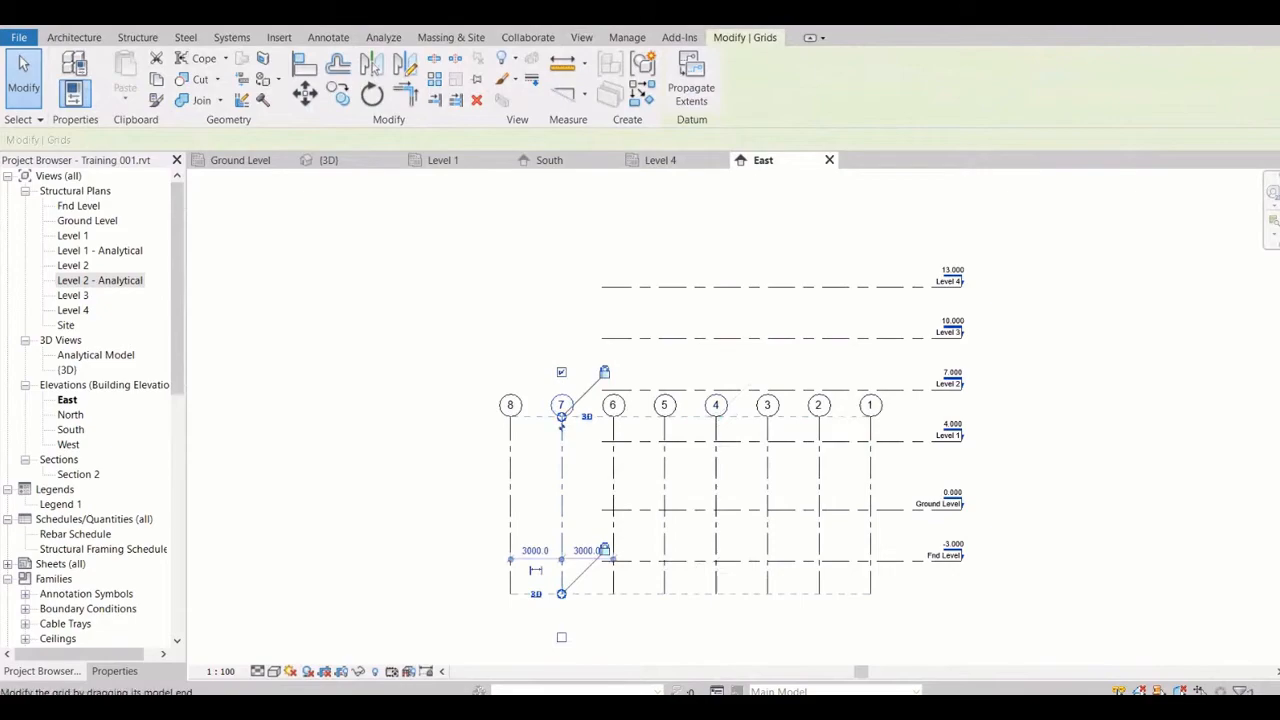
left_click_drag(561, 422, 562, 235)
Extend the level lines beyond grid 8 in the East elevation and check the numbered grids in the Level 4 plan
left_click(952, 283)
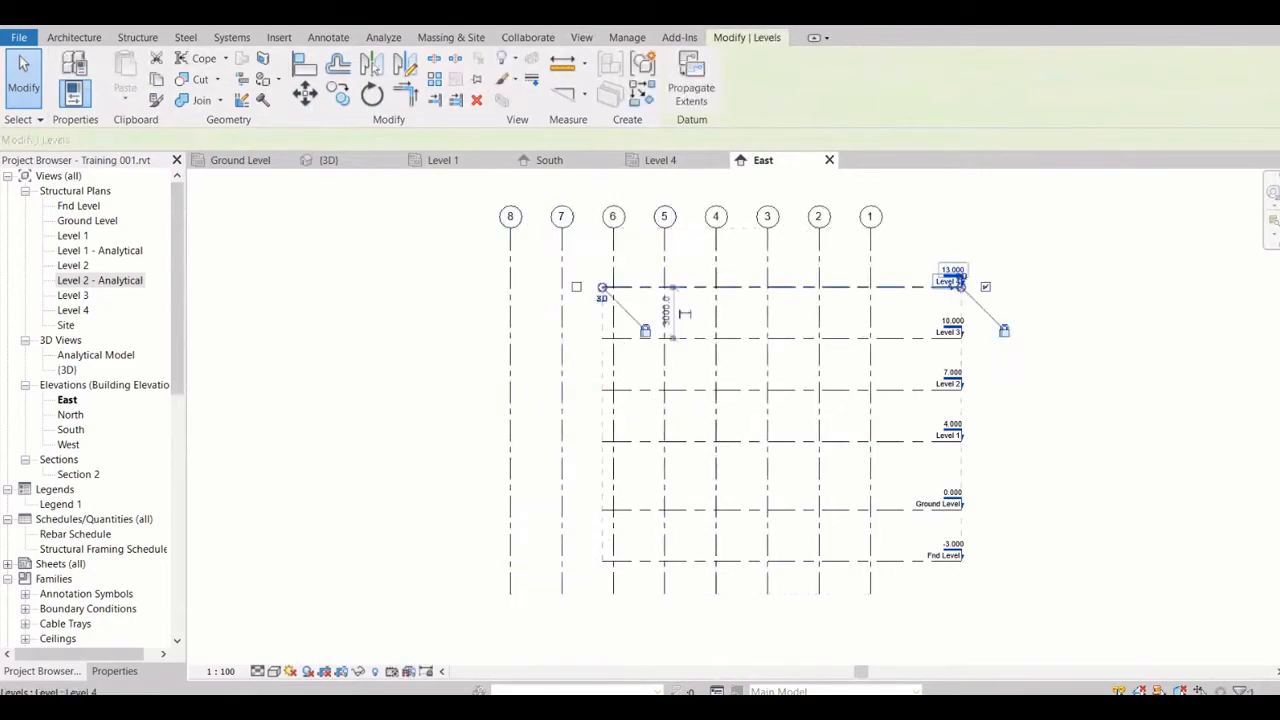
left_click_drag(538, 287, 453, 287)
key("Escape")
left_click(661, 160)
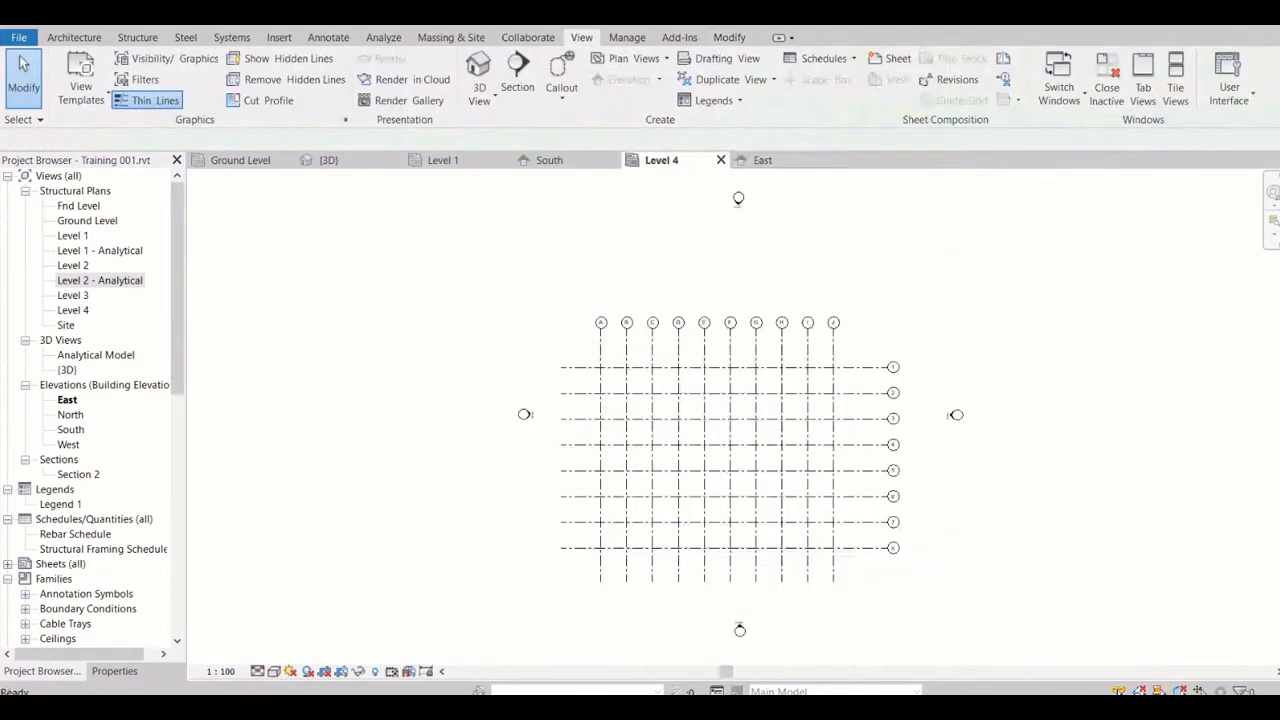
scroll(866, 540, "up", 2)
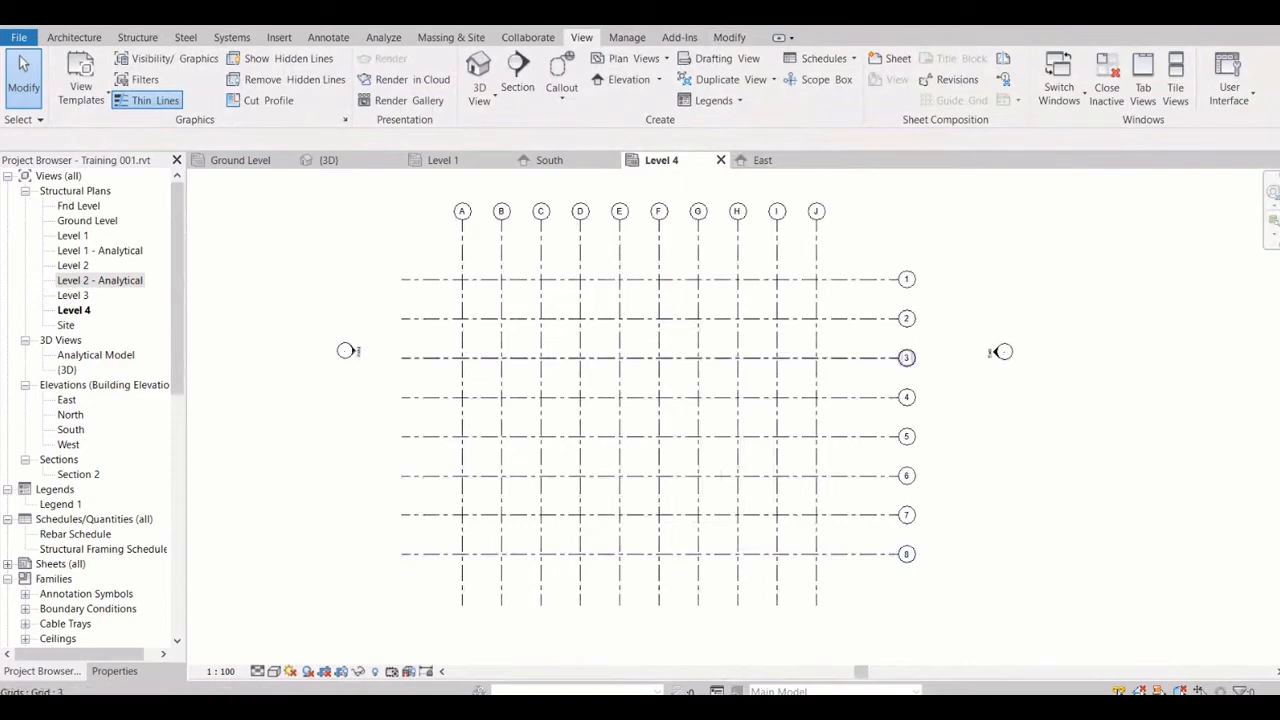
Look through the Level 4, South, 3D and Level 1 views to compare how the grids and levels appear
scroll(581, 283, "down", 2)
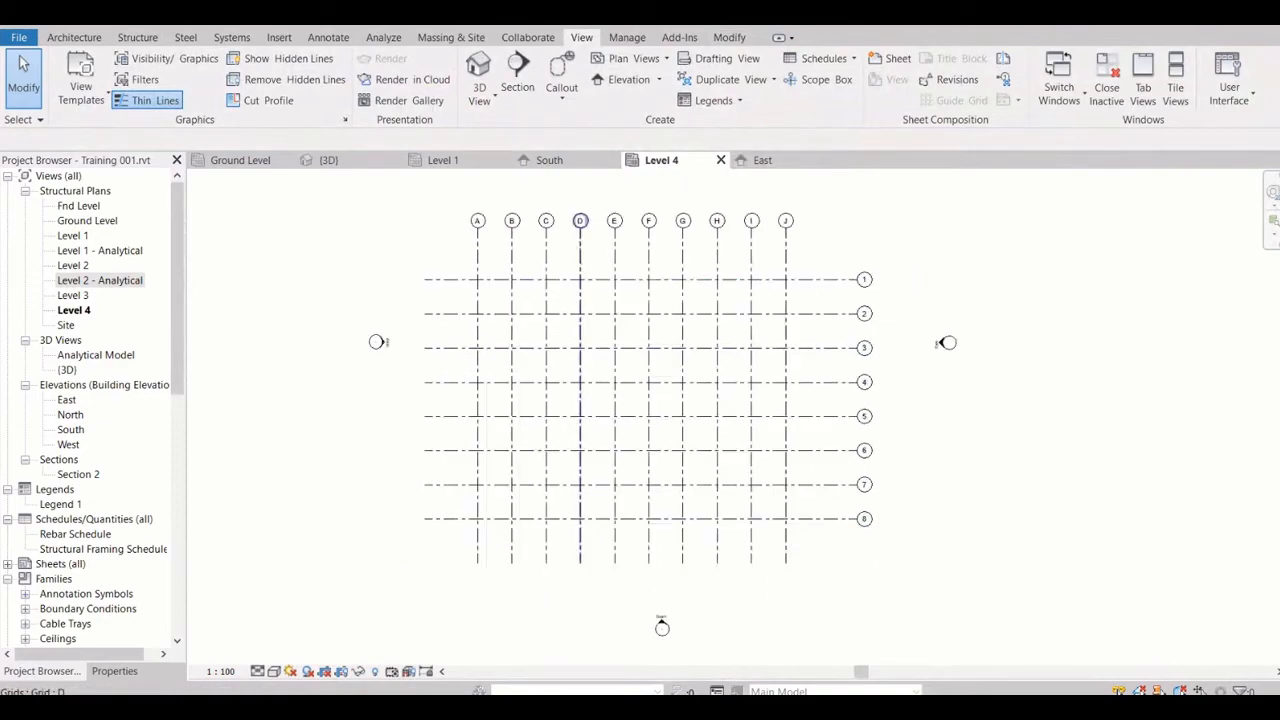
left_click(549, 160)
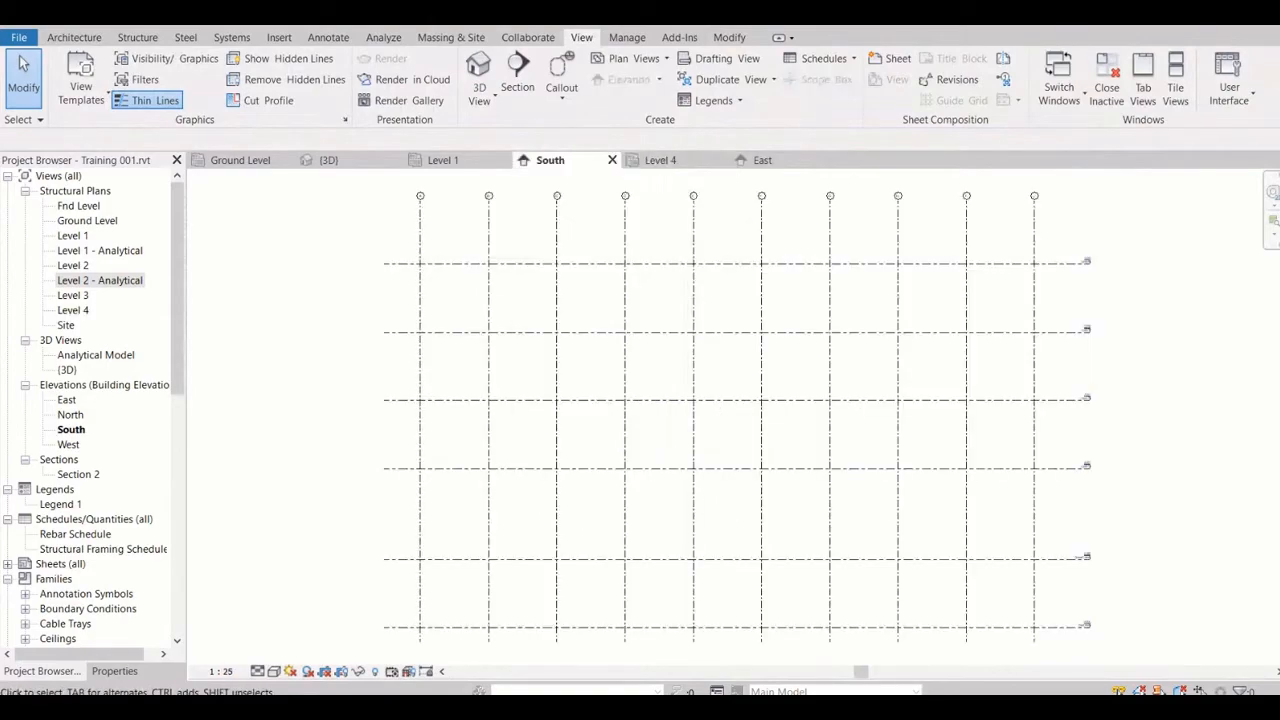
left_click(443, 160)
left_click(329, 160)
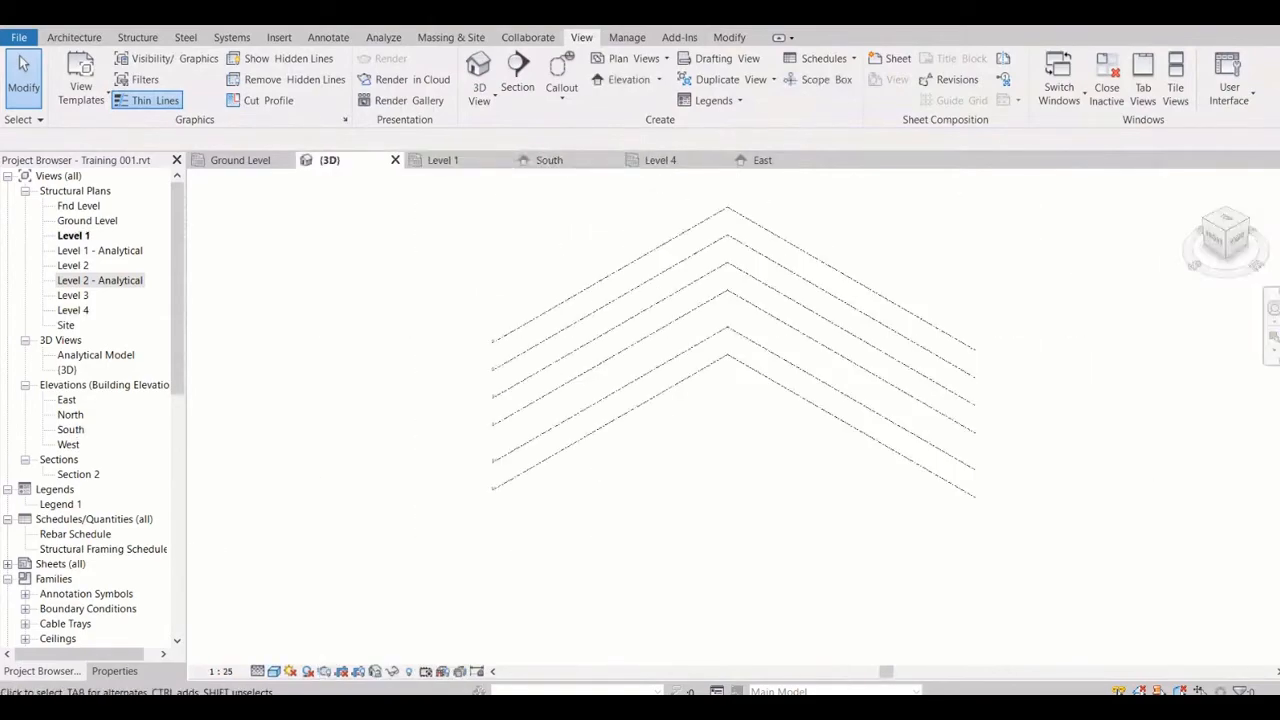
left_click(443, 160)
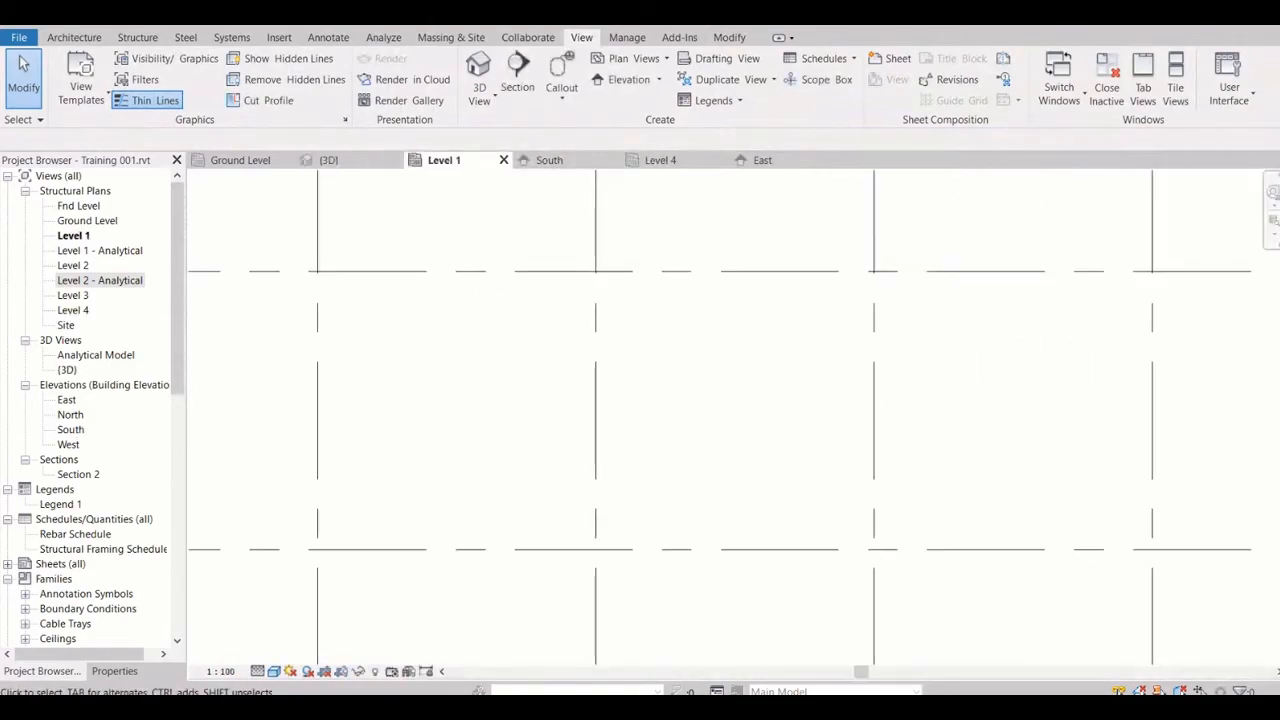
scroll(689, 304, "down", 3)
scroll(689, 301, "down", 2)
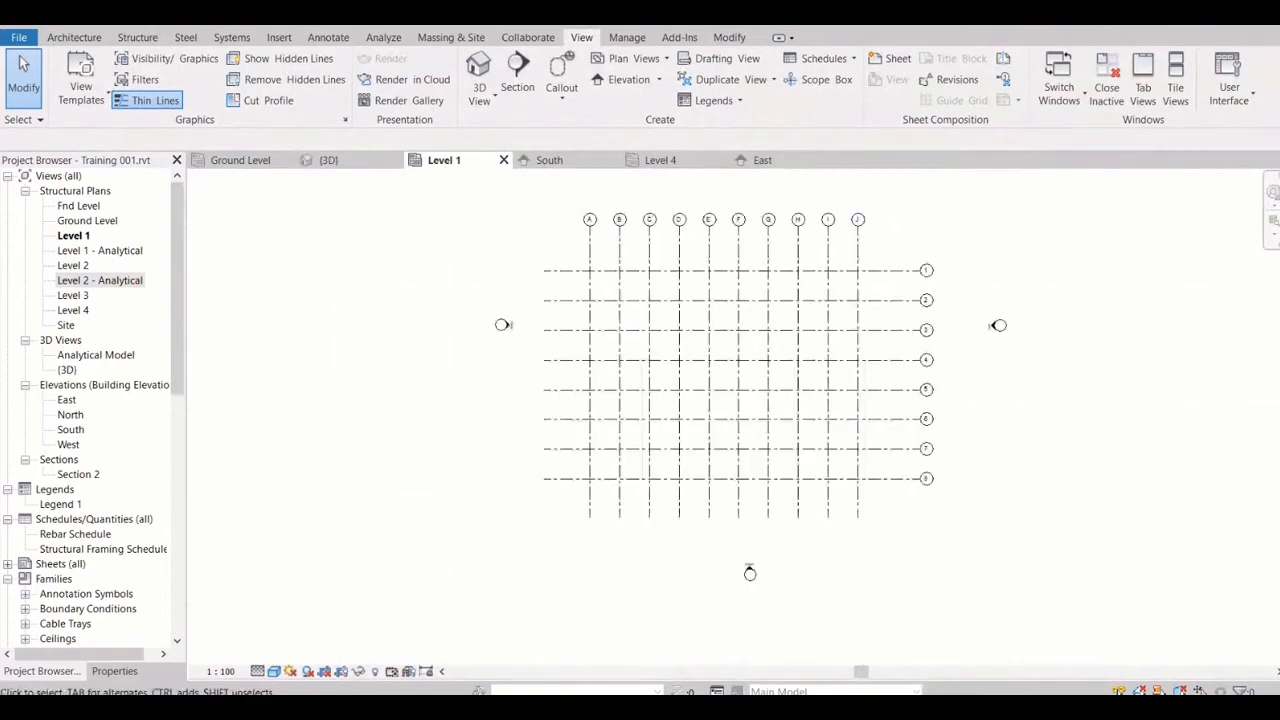
left_click(589, 225)
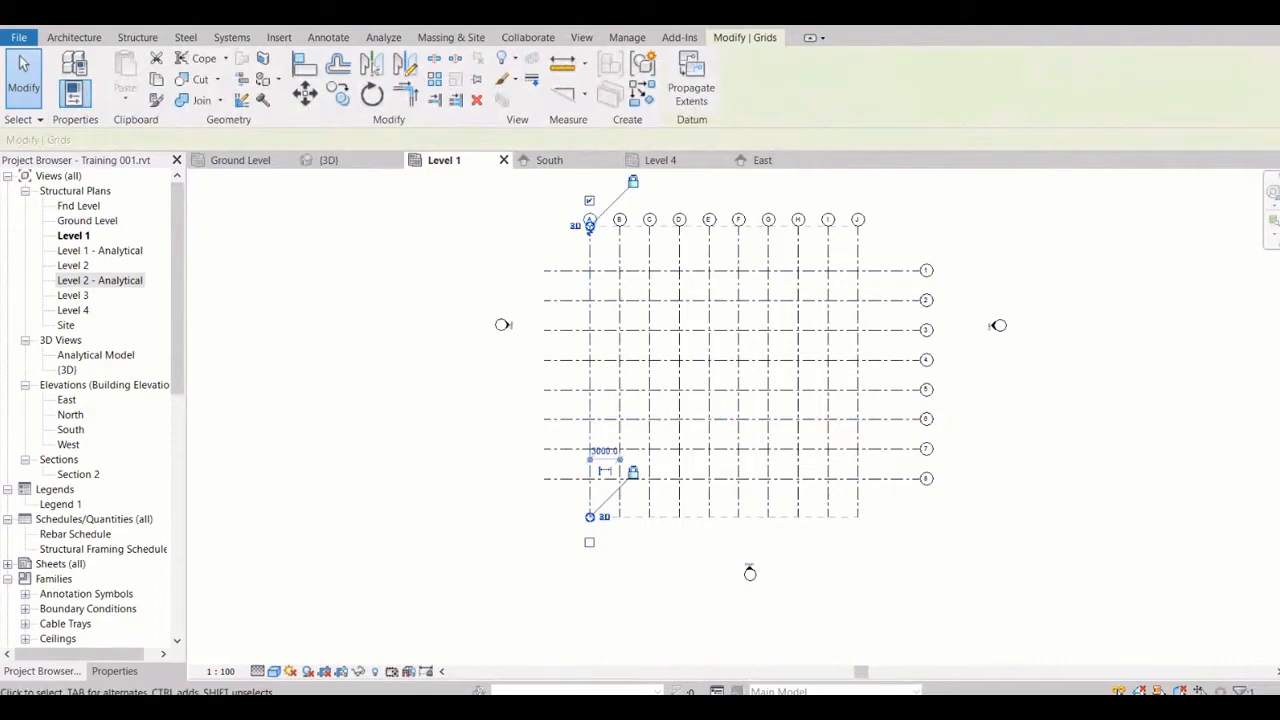
key("Escape")
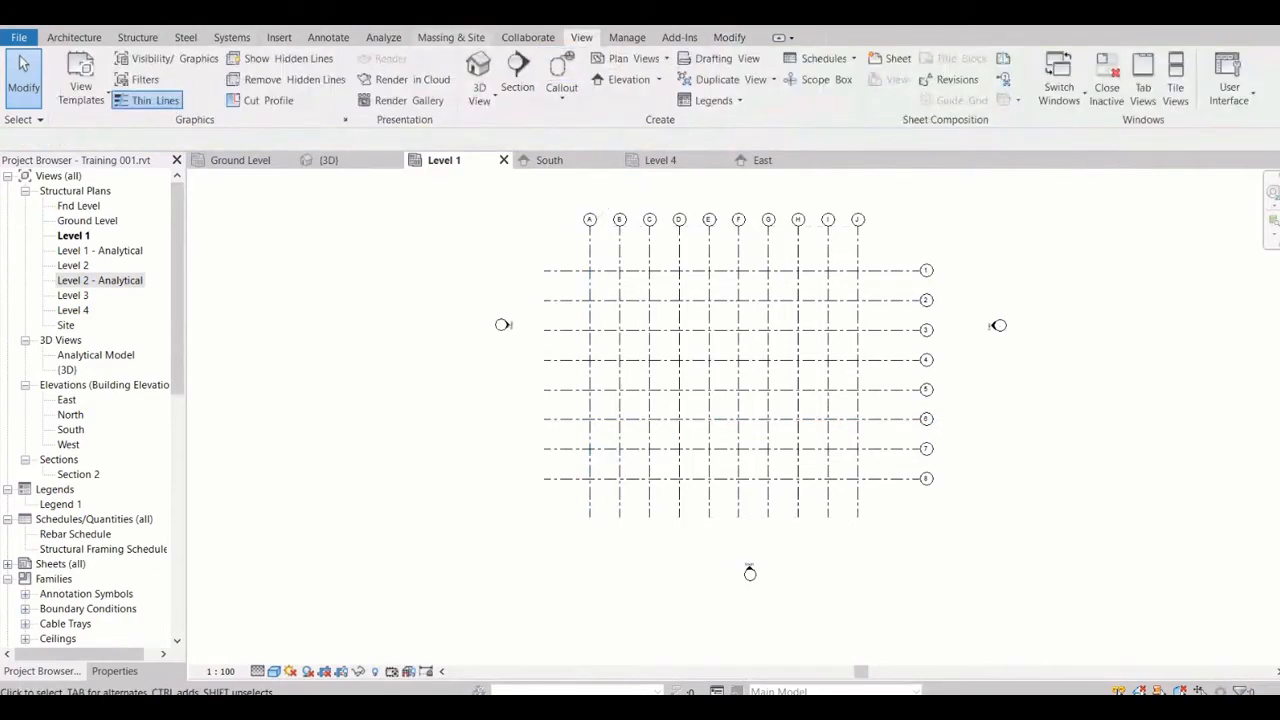
Draw a slanted thin detail line in the Level 1 plan from the A/1 grid intersection down to below grid 8, outside grid A
left_click(328, 37)
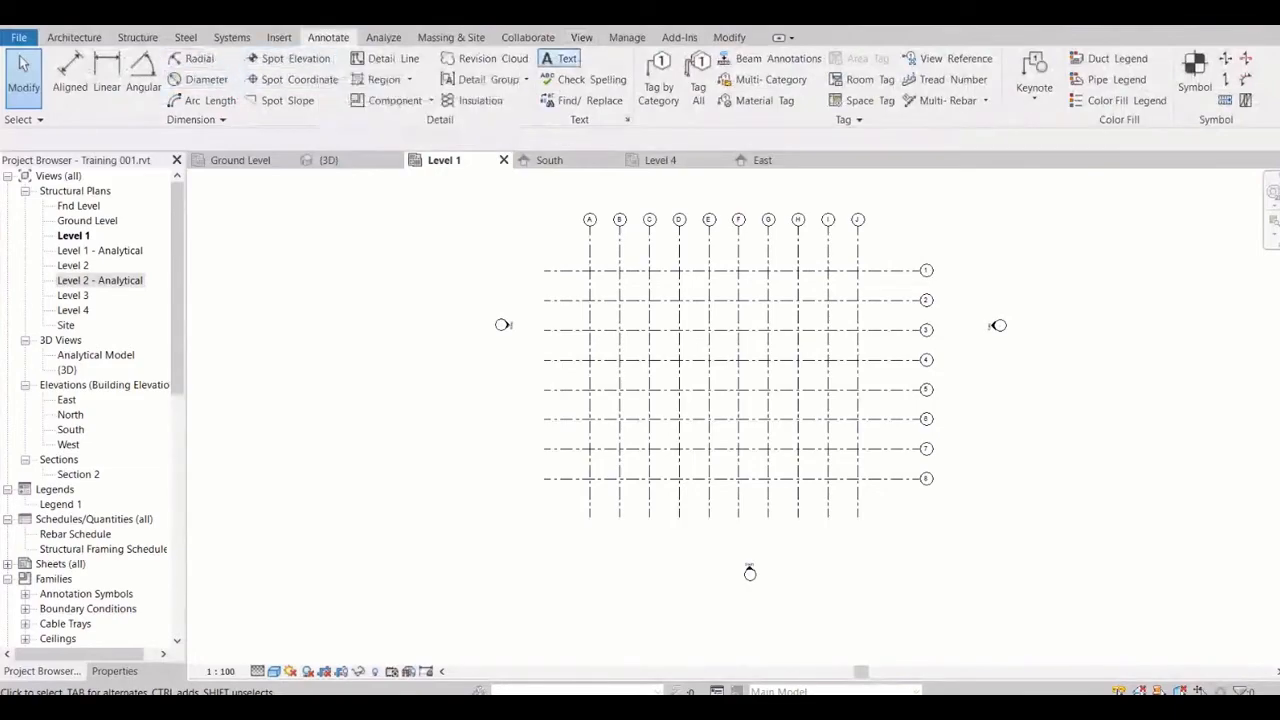
left_click(486, 58)
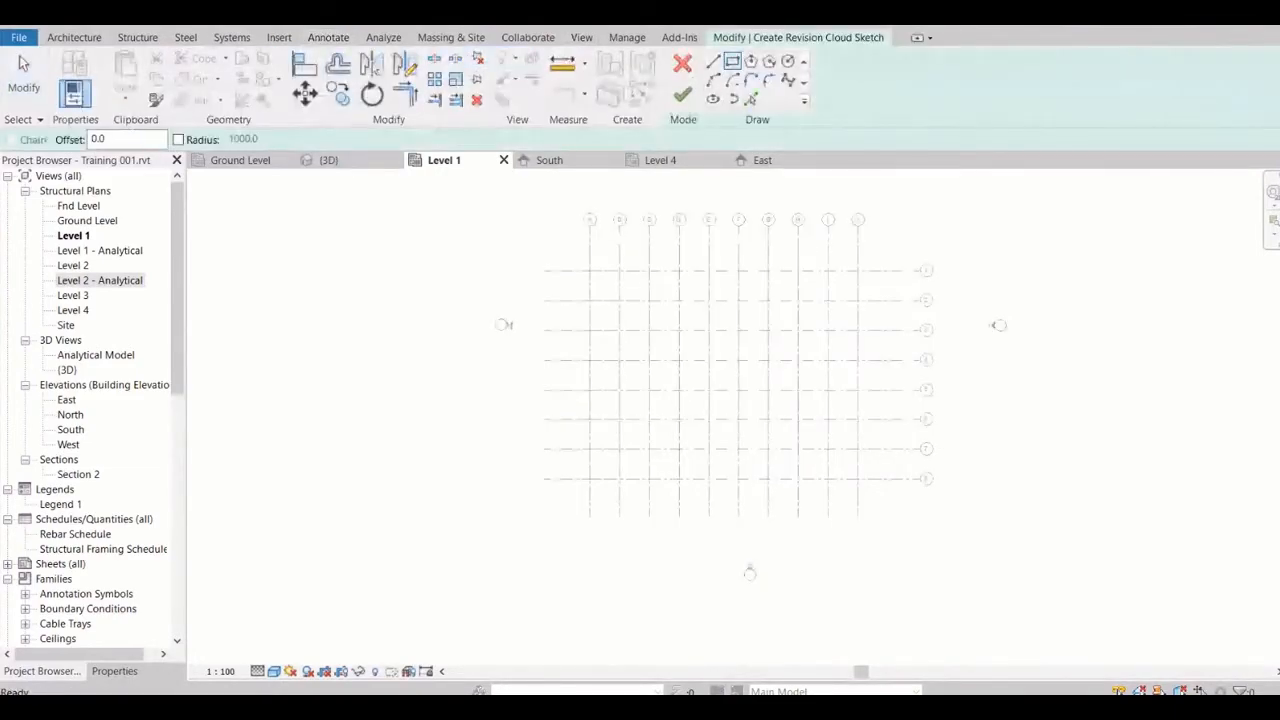
left_click(682, 63)
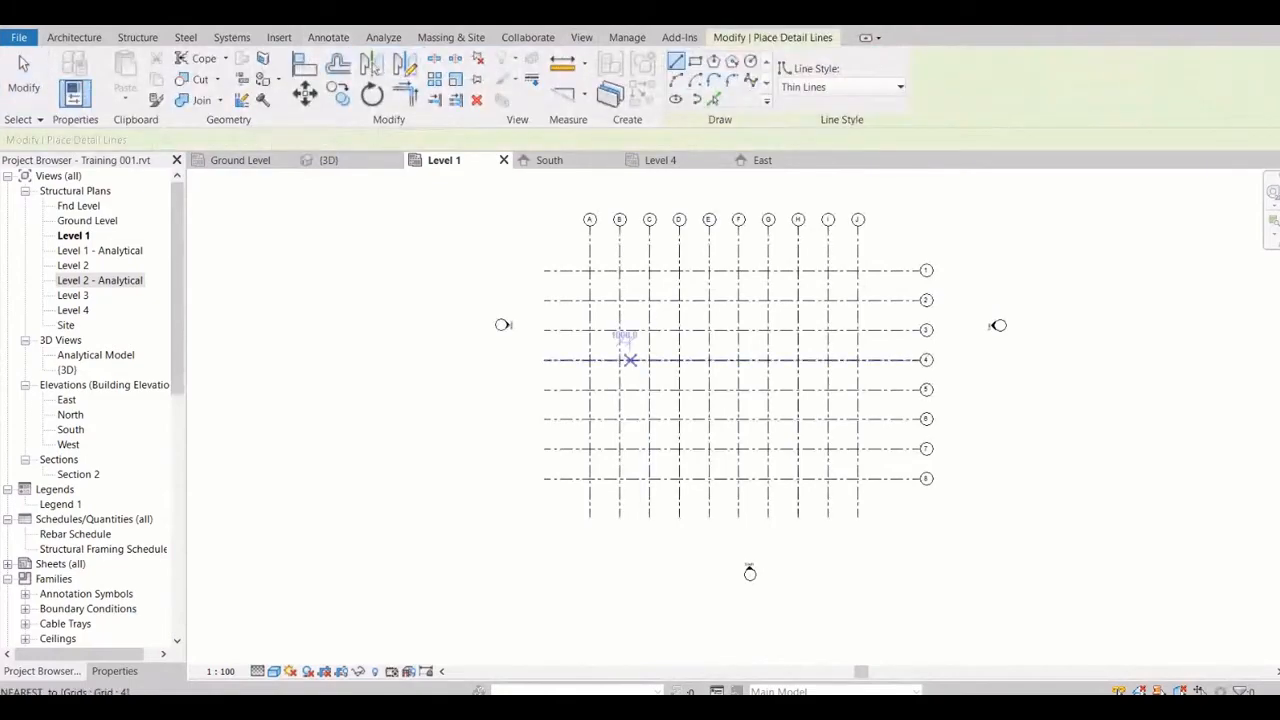
scroll(582, 277, "up", 1)
left_click(589, 270)
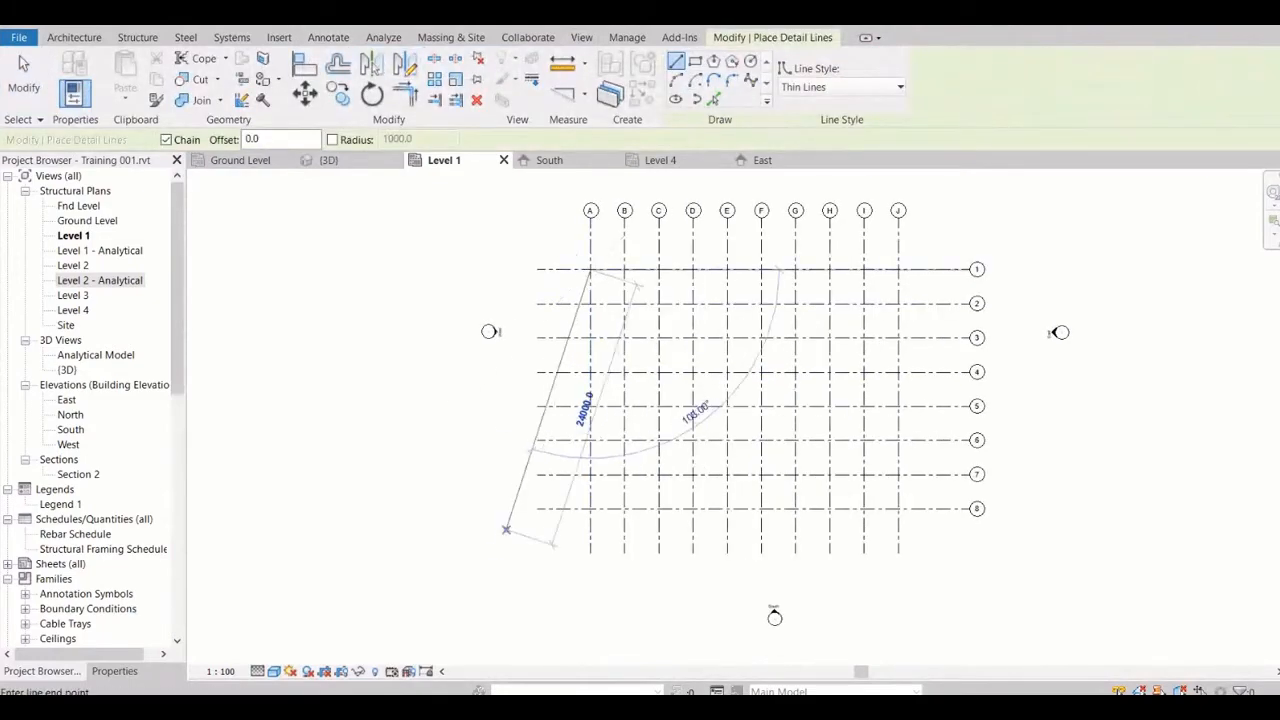
left_click(487, 571)
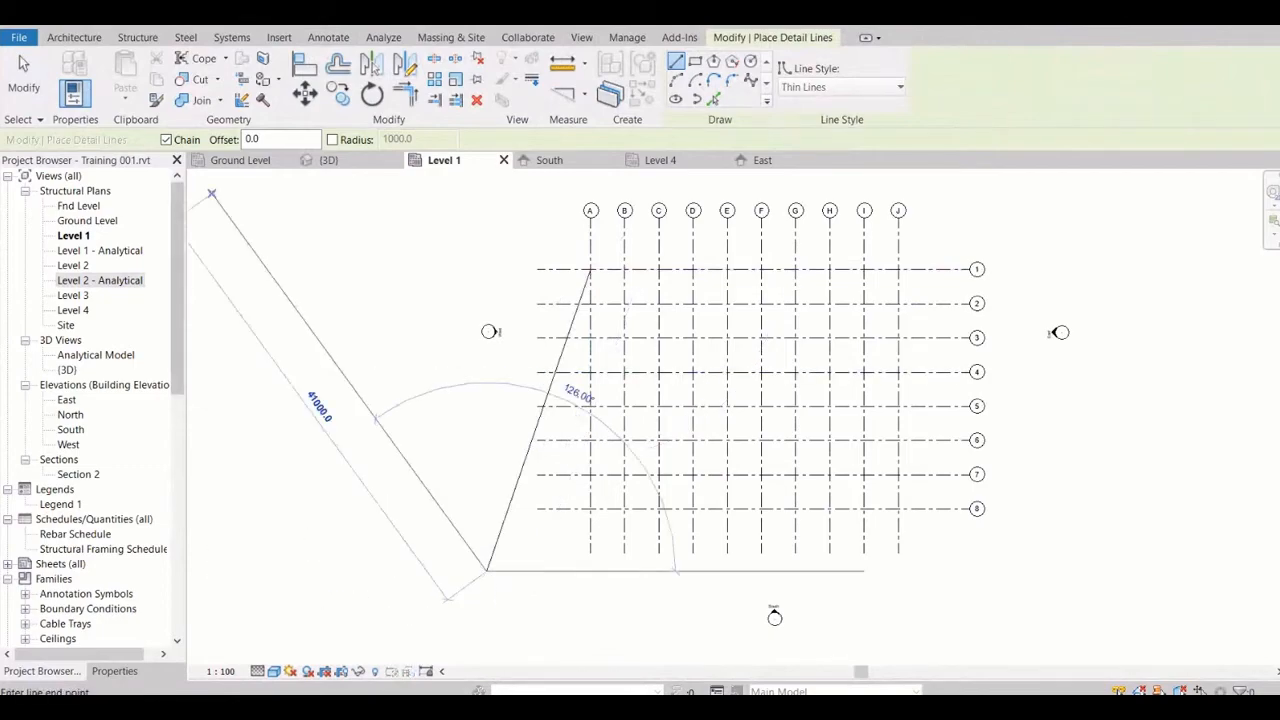
key("Escape")
key("Escape")
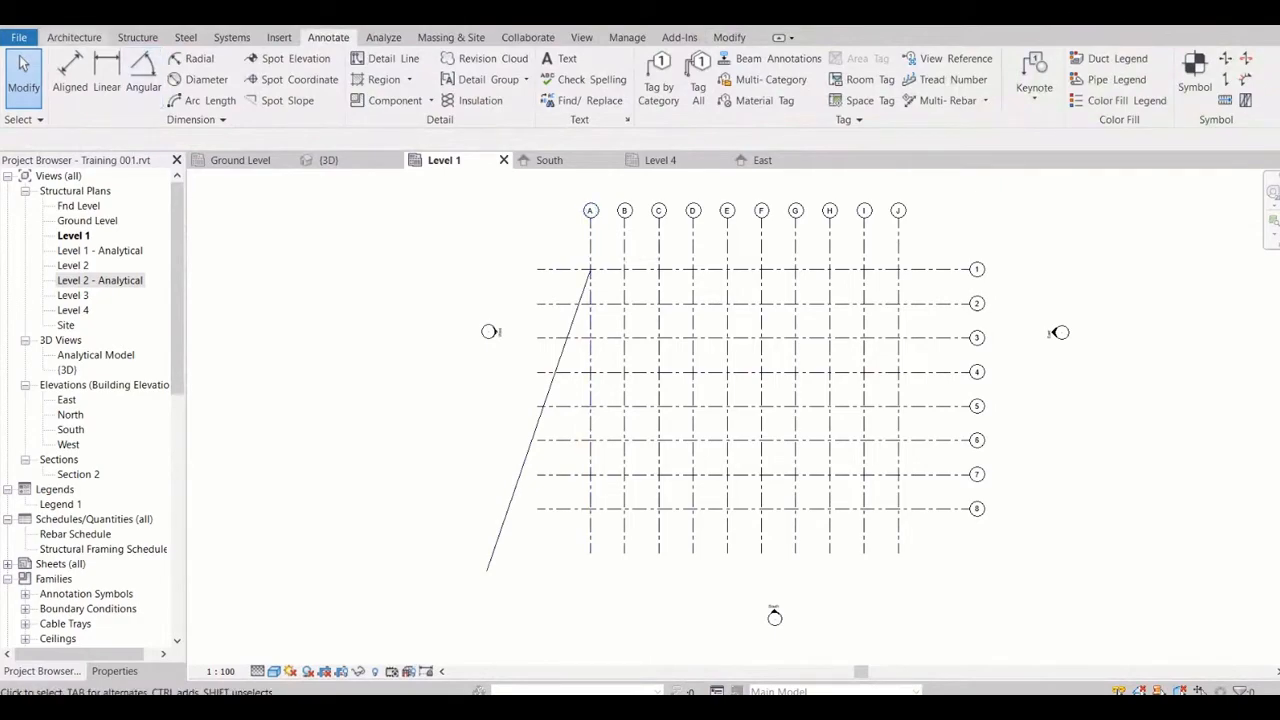
Place a slanted grid from the A/1 intersection along the detail line at about 109°, and switch grid drawing to Start-End-Radius Arc
left_click(137, 37)
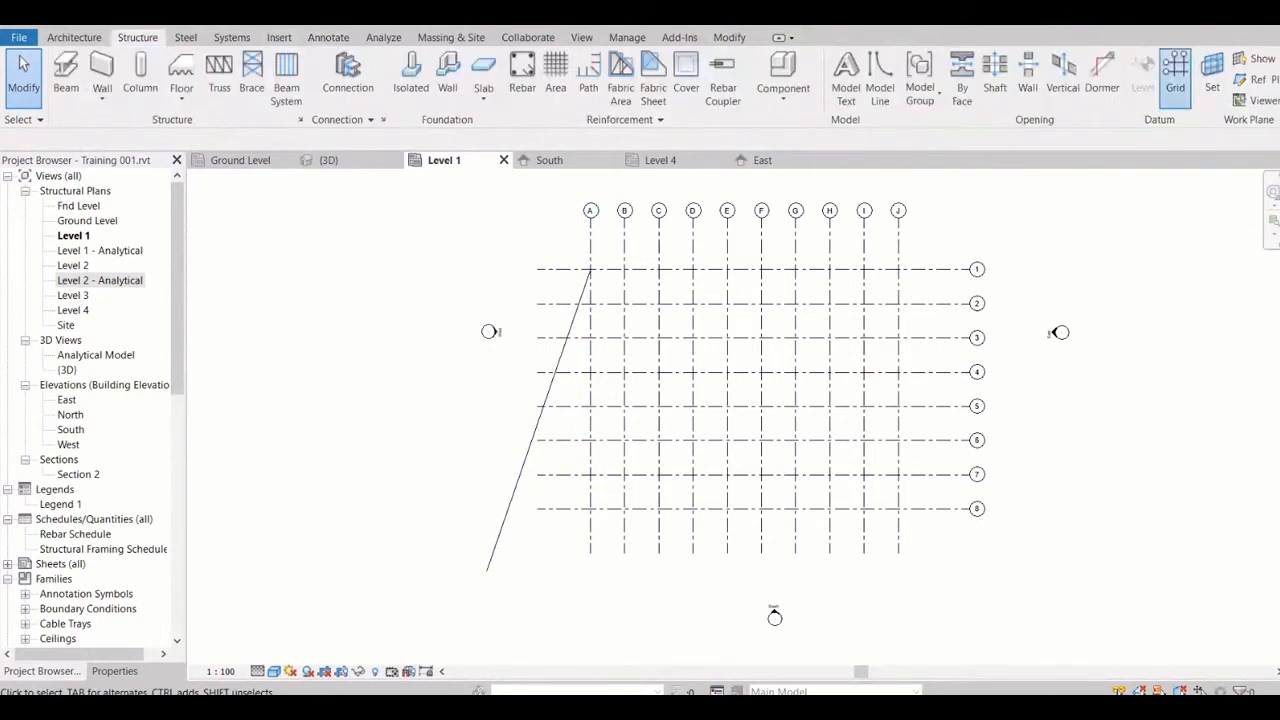
left_click(1175, 70)
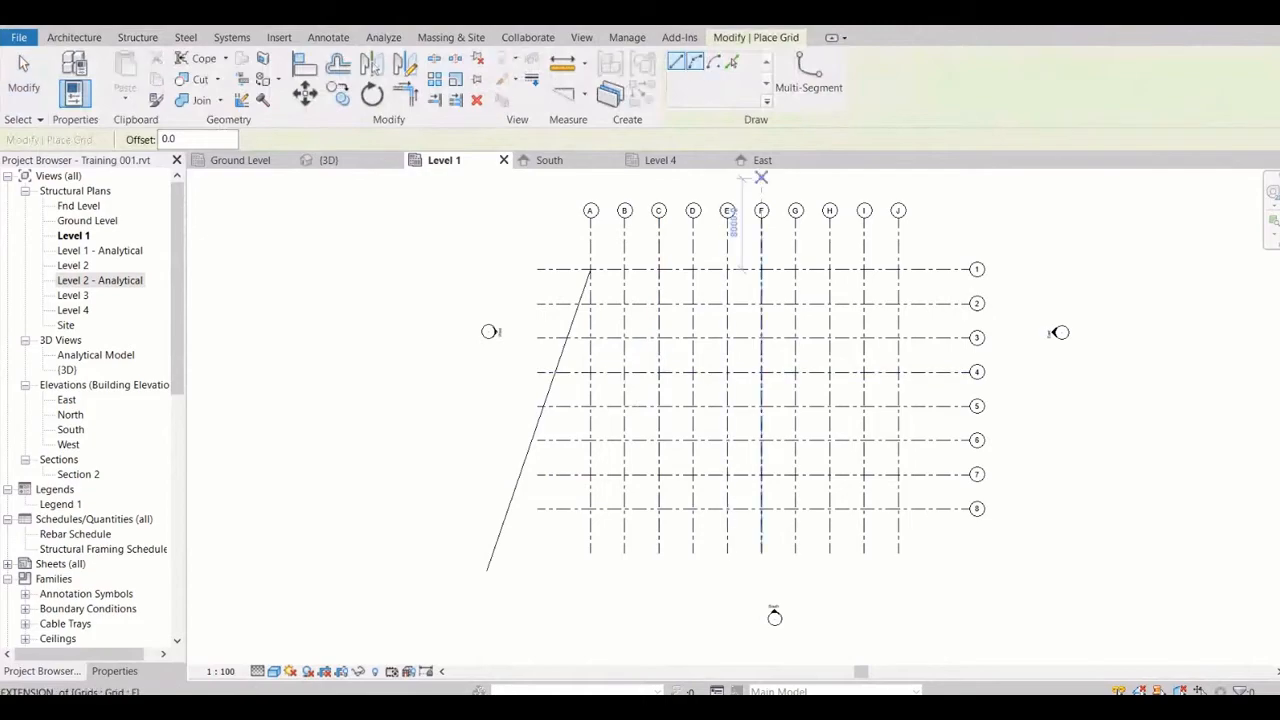
left_click(731, 62)
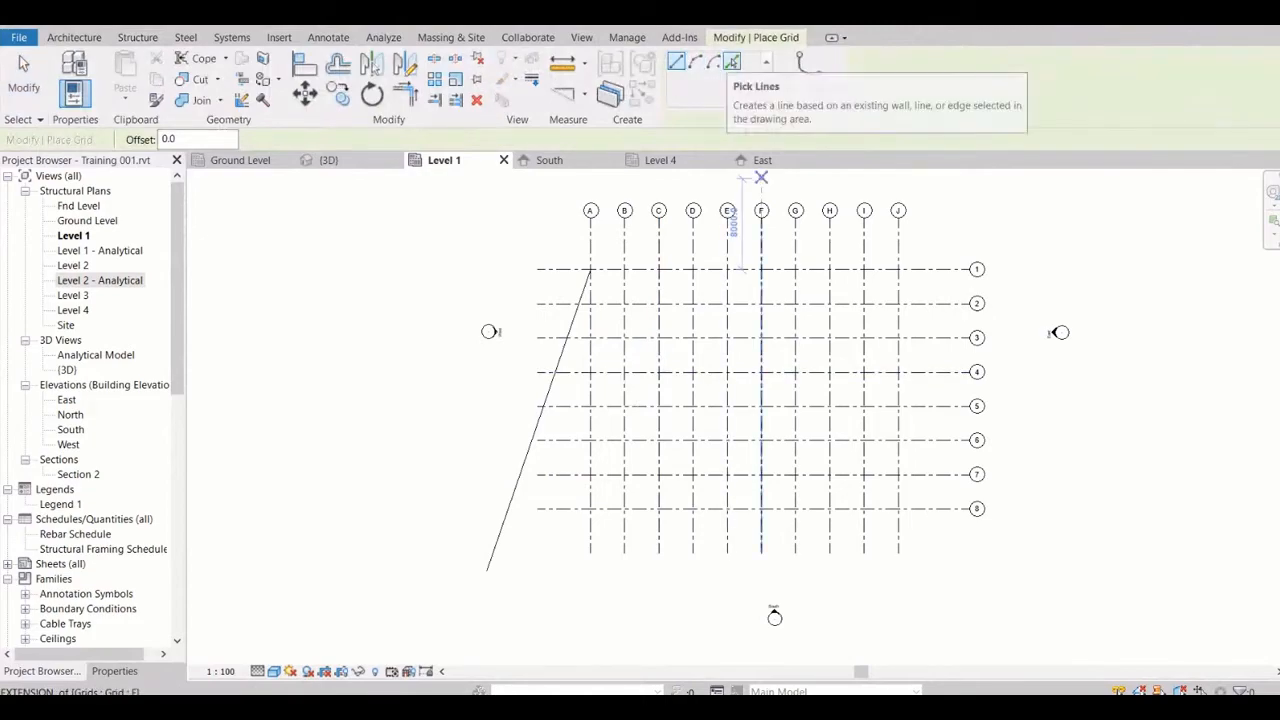
left_click(677, 62)
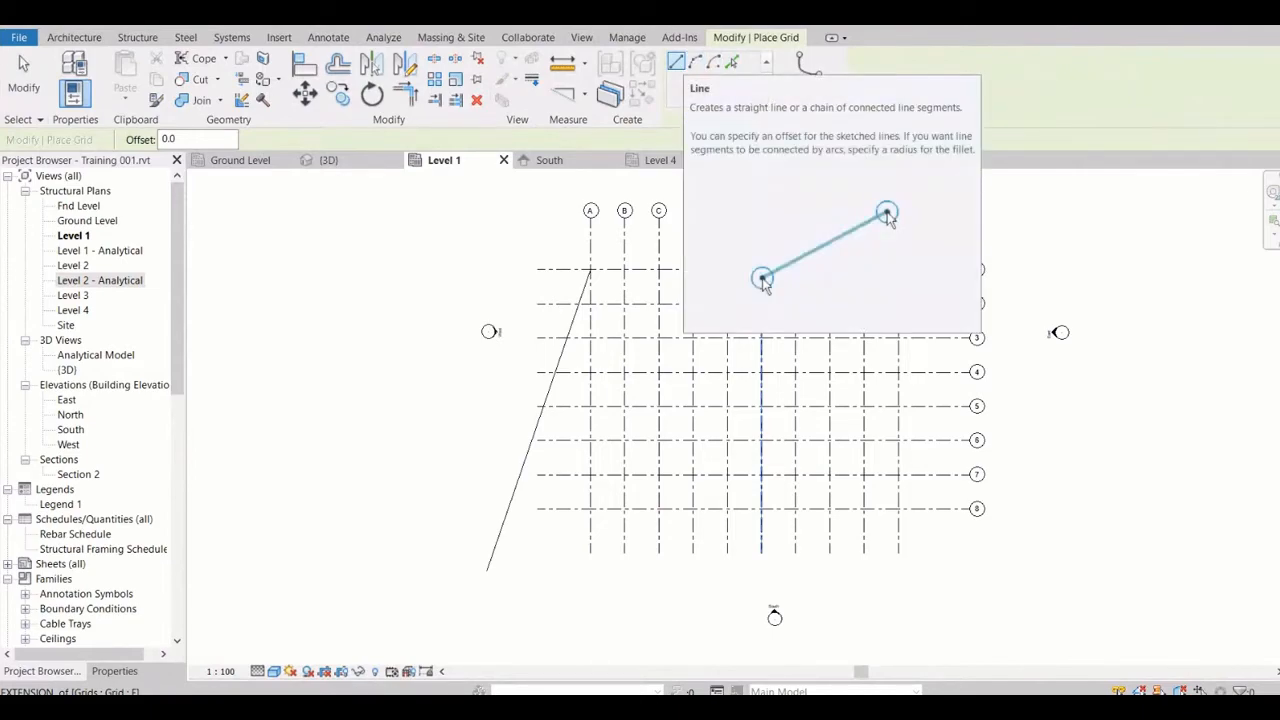
left_click(588, 268)
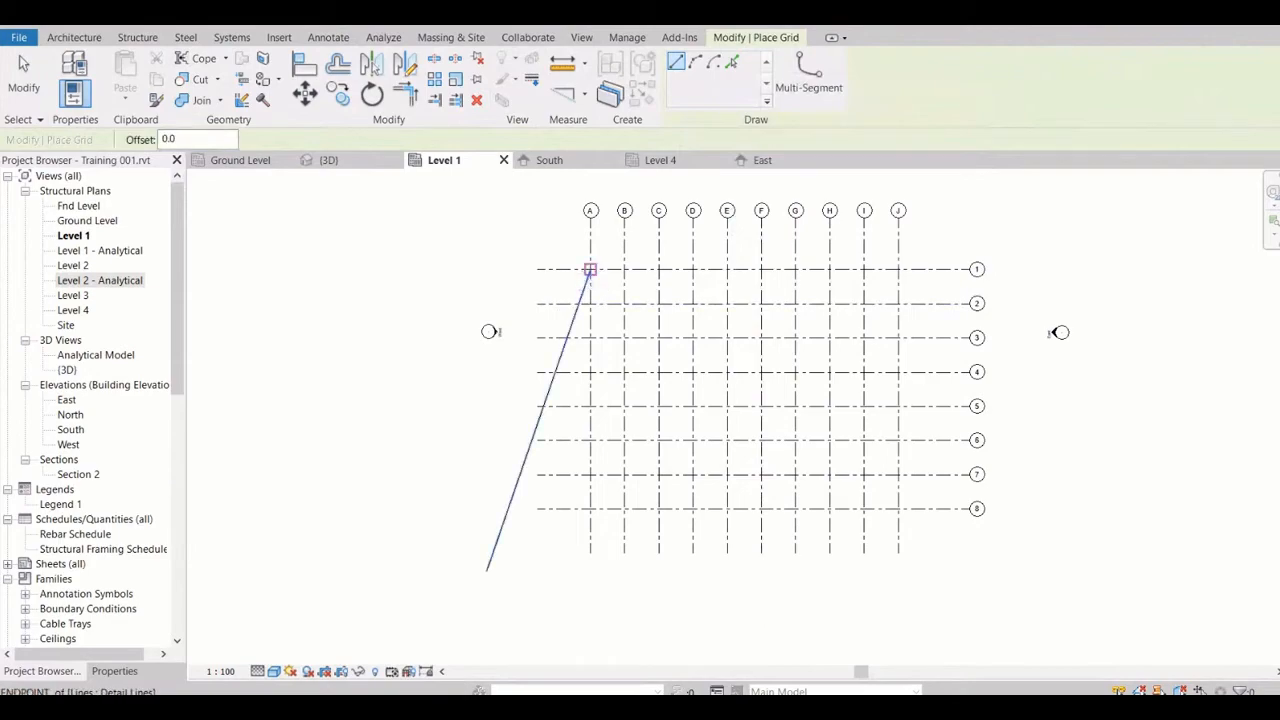
left_click(491, 557)
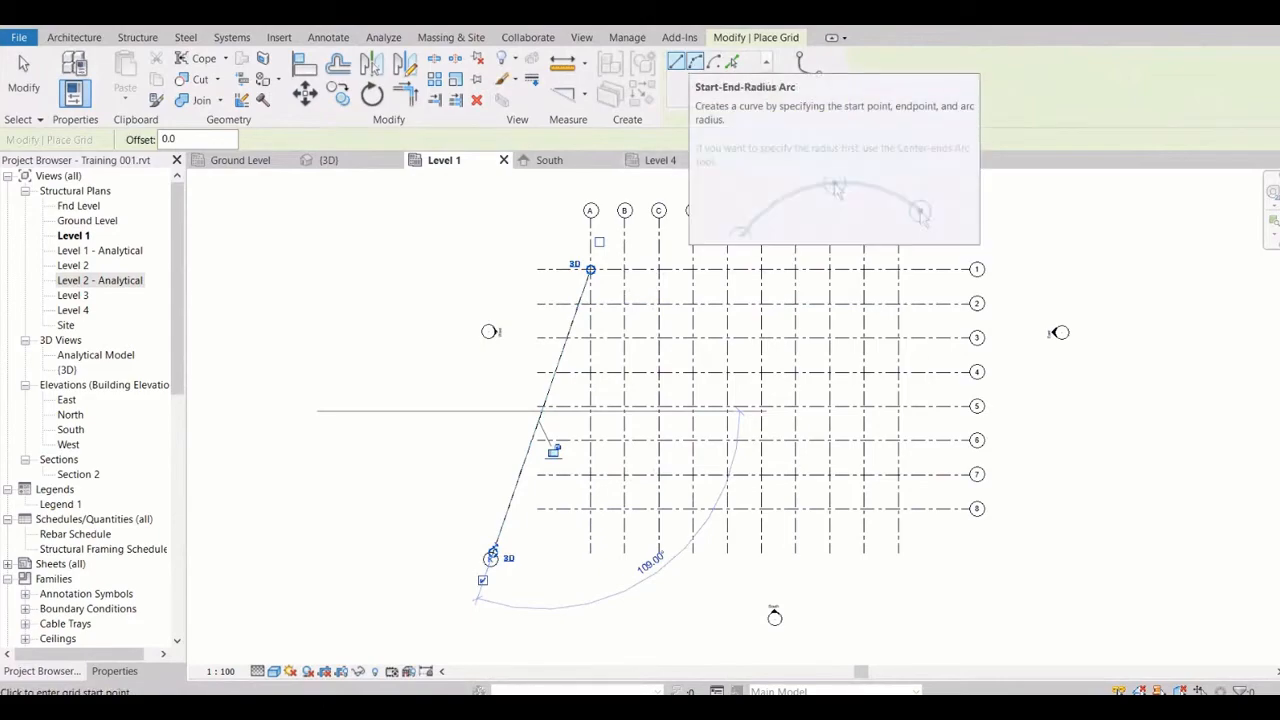
left_click(696, 62)
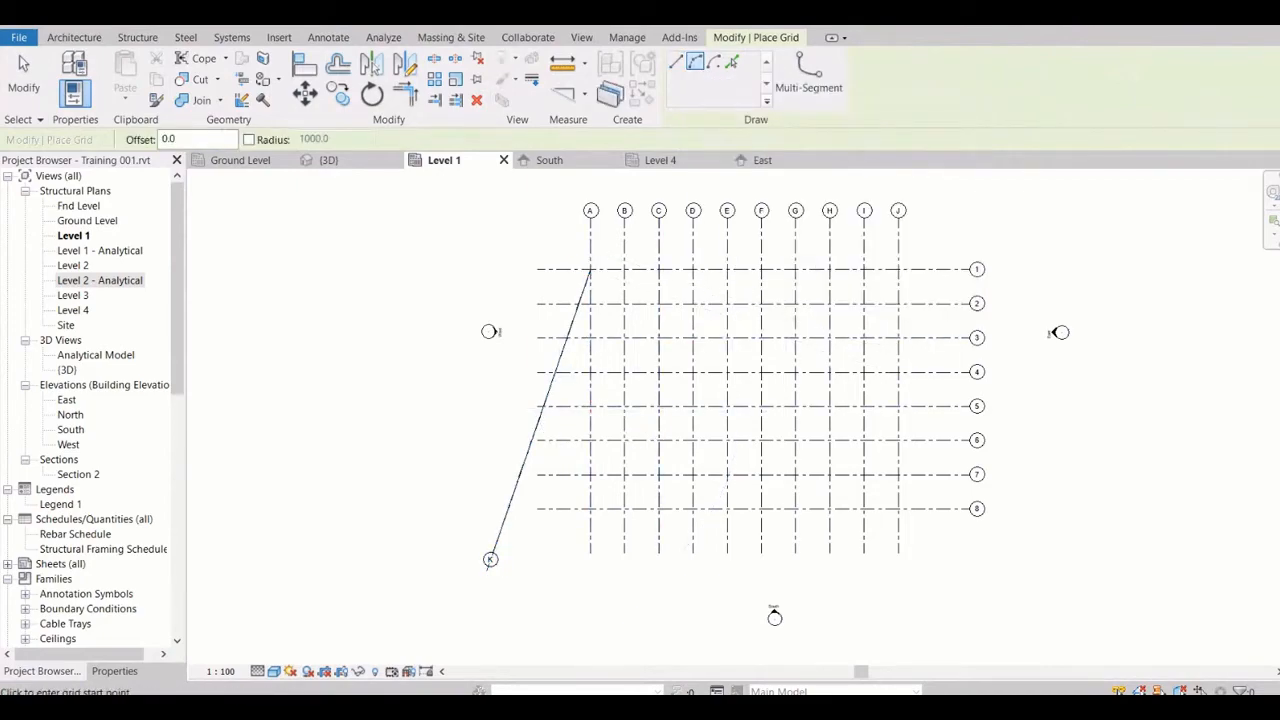
left_click(898, 372)
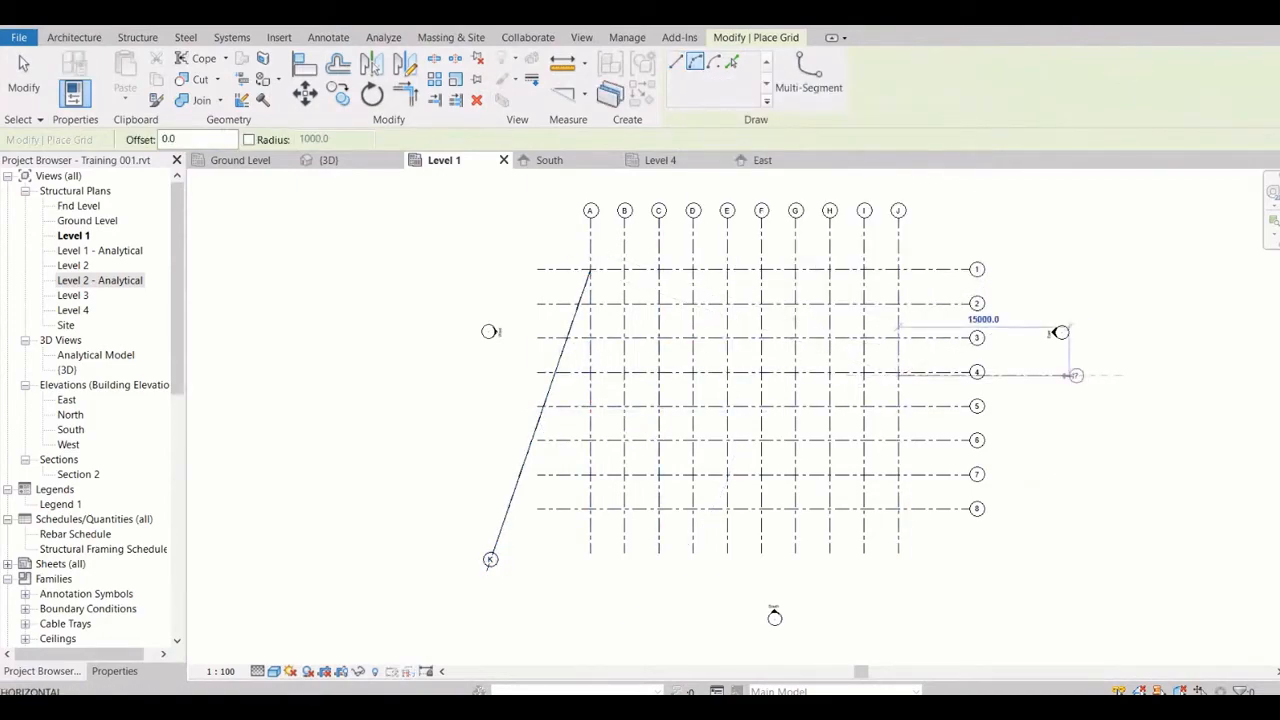
left_click(986, 234)
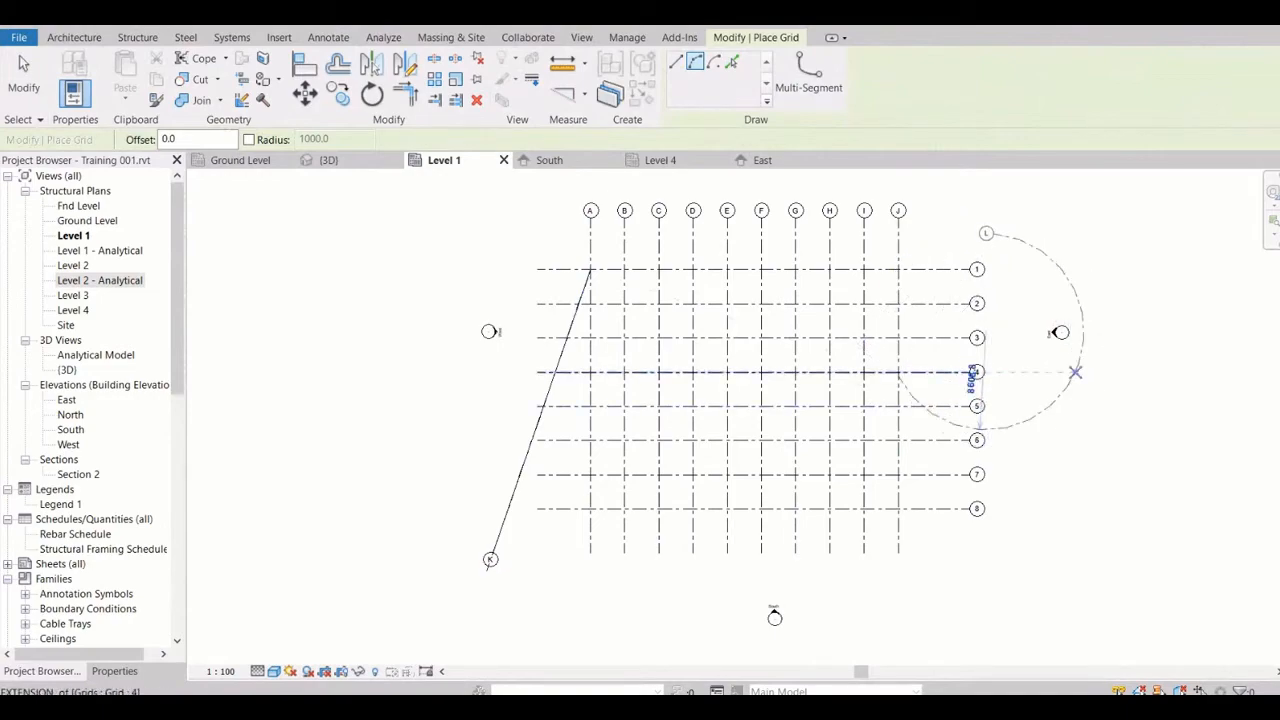
right_click(1090, 370)
left_click(1125, 382)
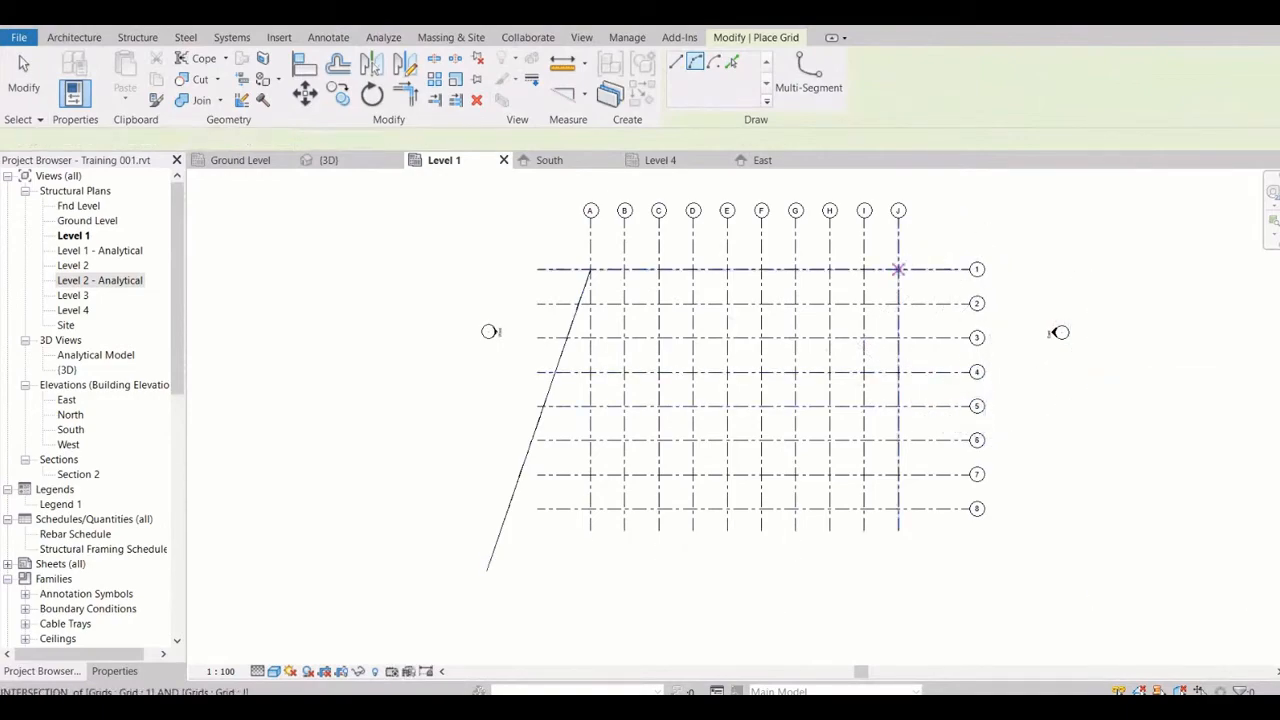
Draw an arc grid starting and ending on grid J, from above grid 1 to below grid 8, bulging outward with a radius of about 13000 mm
left_click(898, 236)
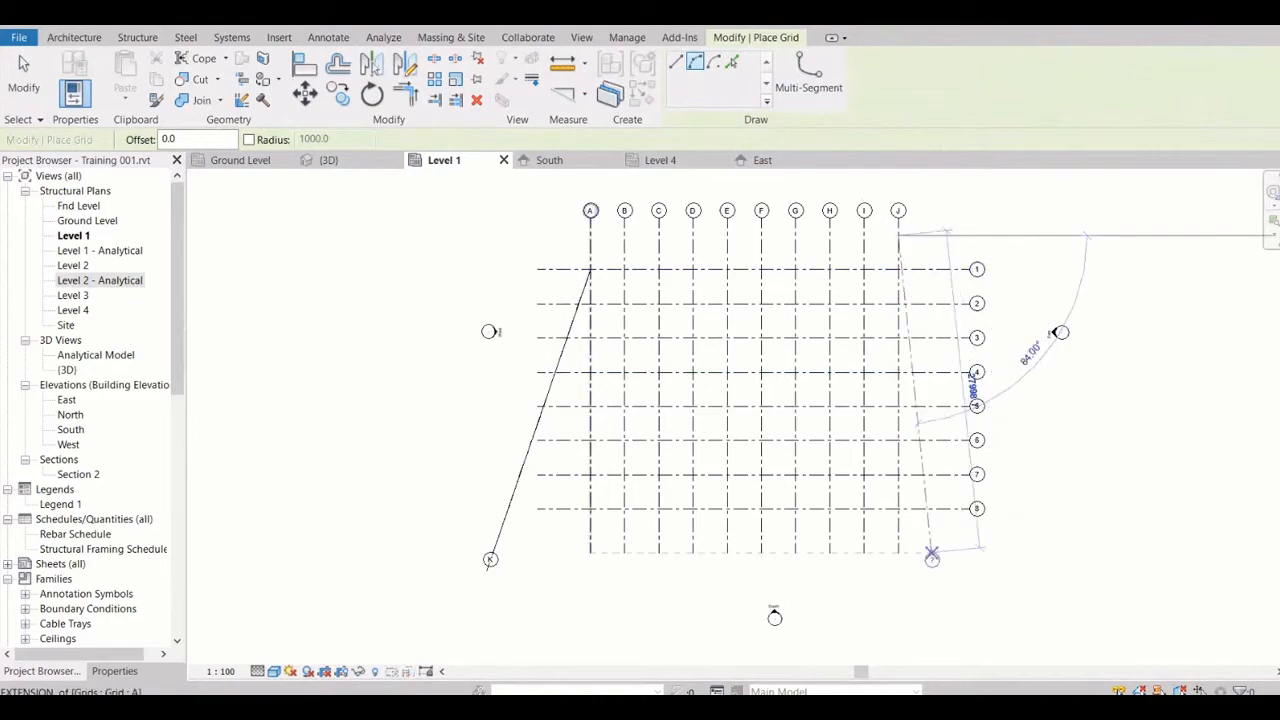
left_click(897, 531)
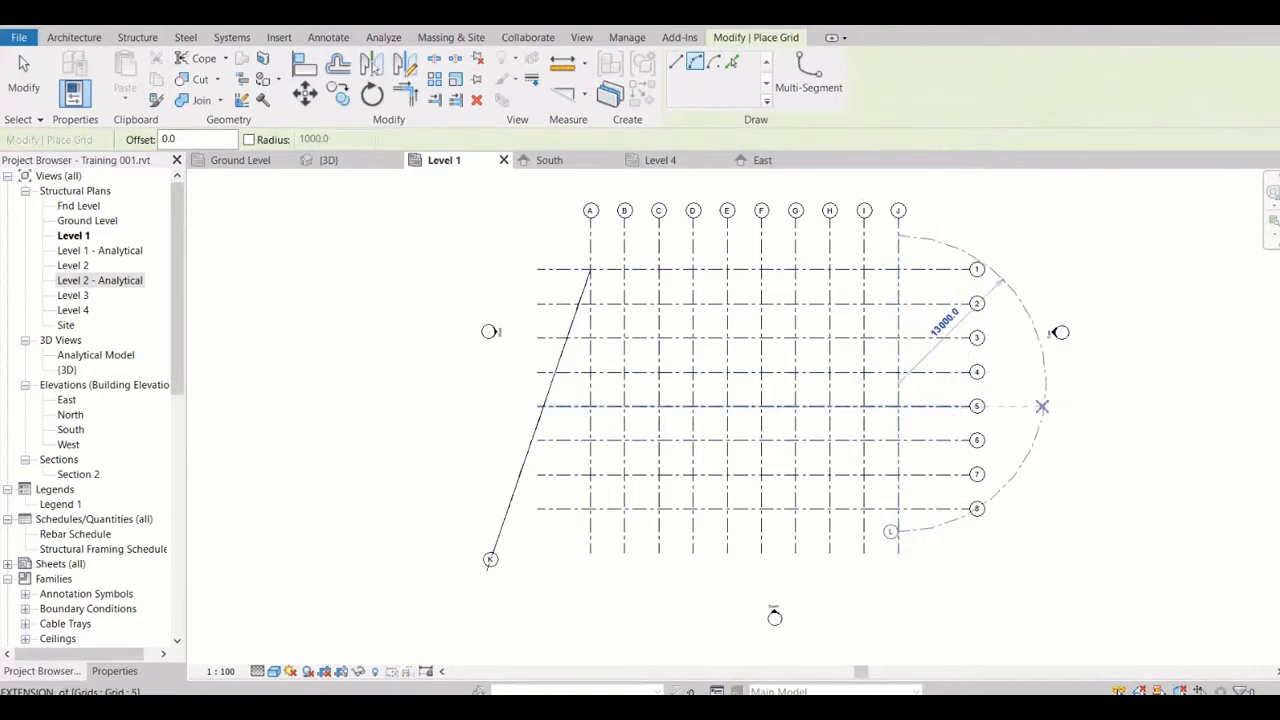
left_click(1043, 407)
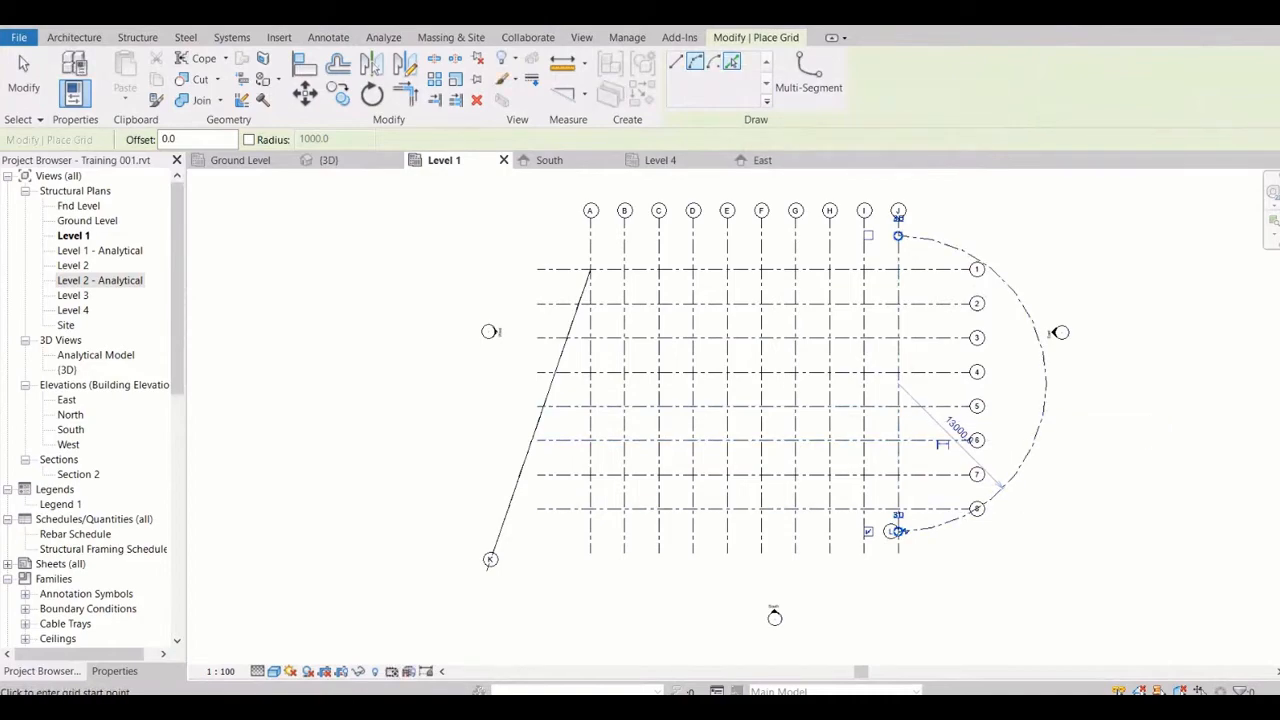
Sketch a nine-segment Multi-Segment grid passing above the lettered grids, from outside grid A to beyond the arc grid, and finish the sketch
left_click(731, 62)
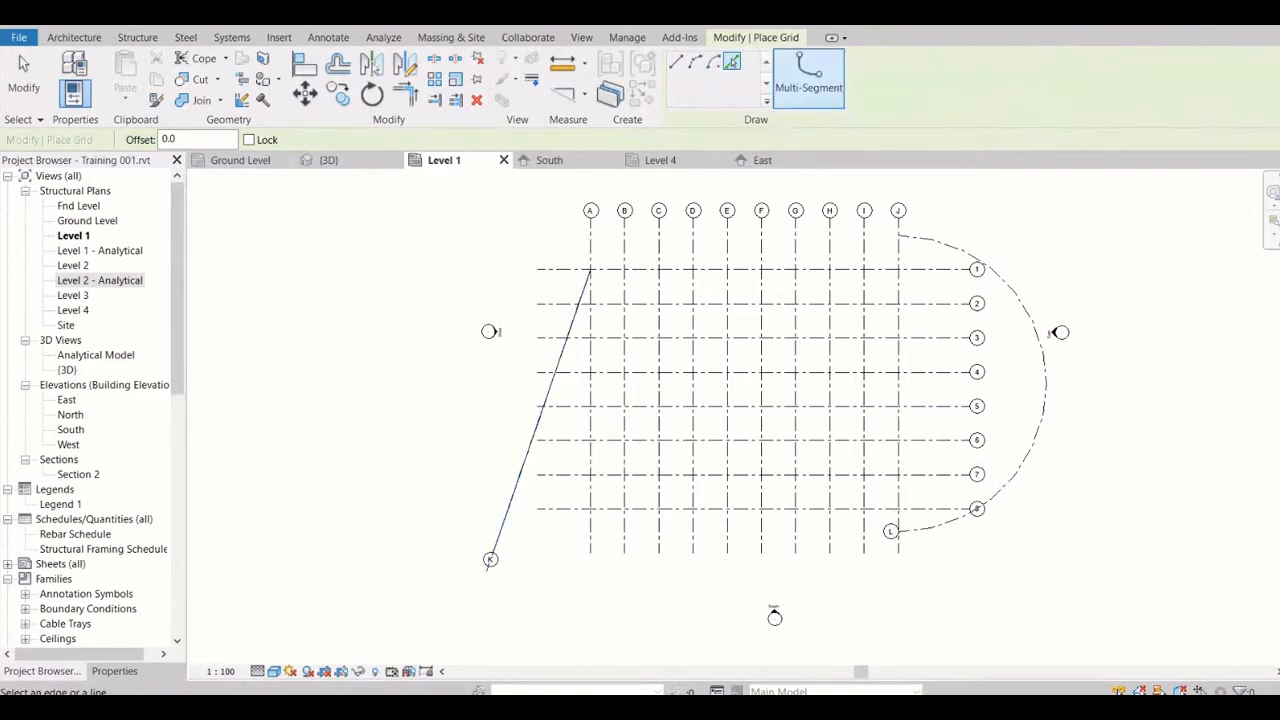
left_click(810, 70)
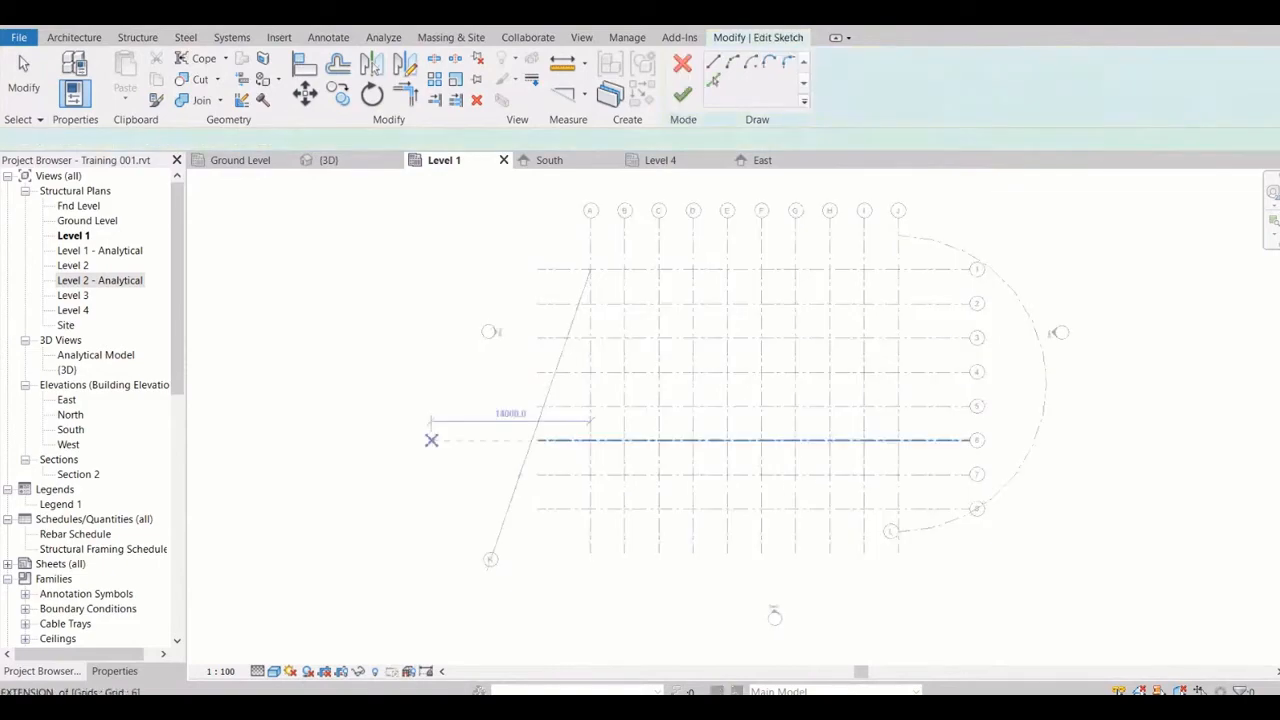
scroll(479, 358, "down", 1)
left_click(418, 290)
left_click(515, 193)
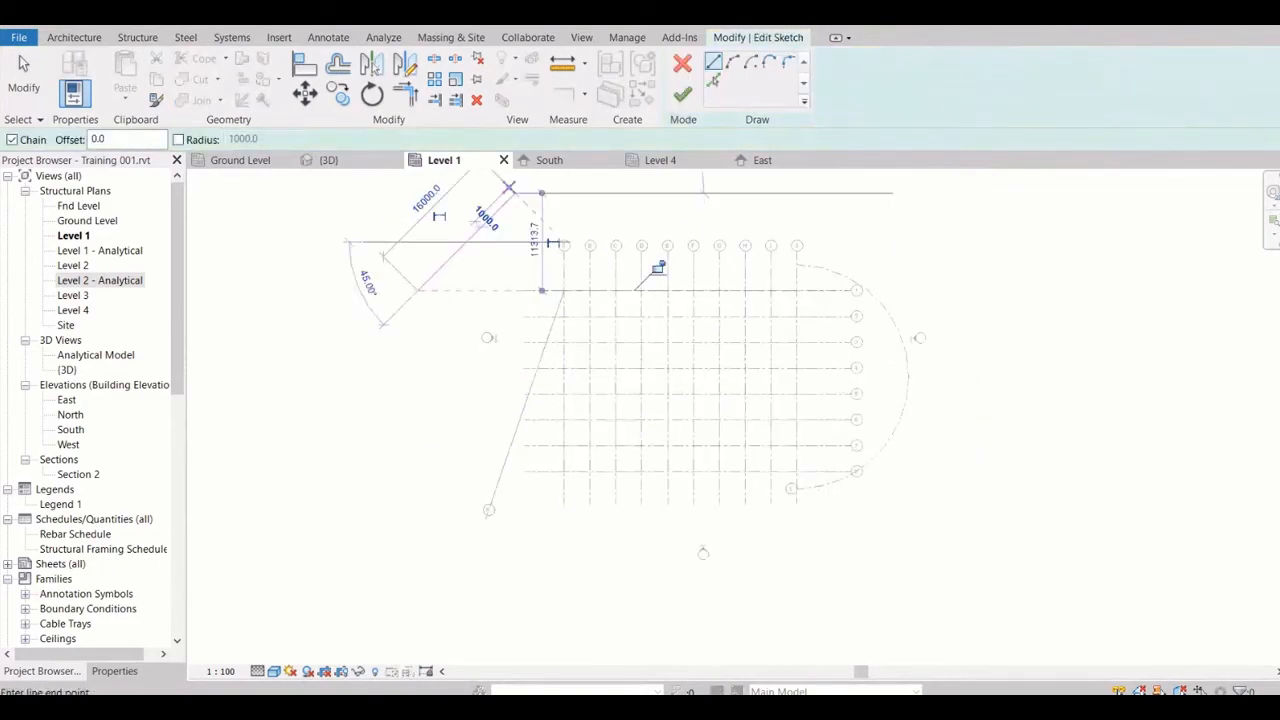
left_click(690, 193)
left_click(866, 214)
left_click(924, 235)
left_click(967, 235)
left_click(1044, 214)
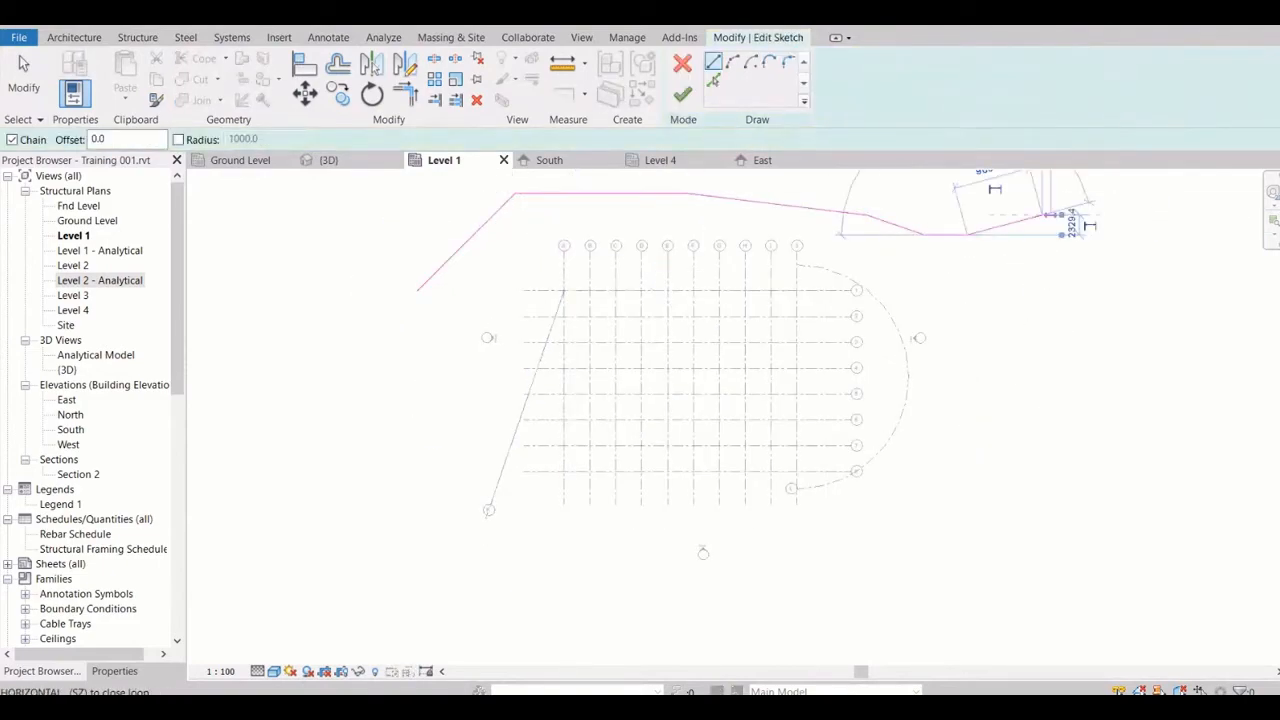
left_click(1051, 214)
left_click(1066, 273)
left_click(1082, 290)
left_click(682, 94)
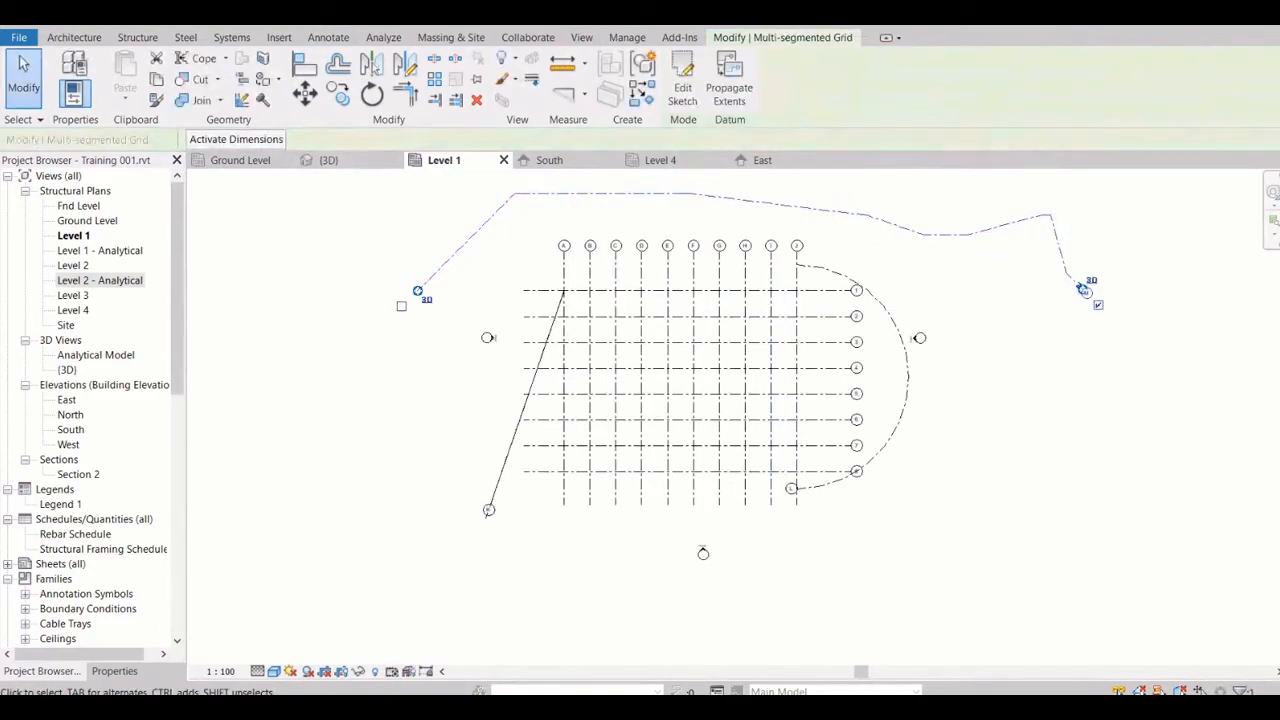
key("Escape")
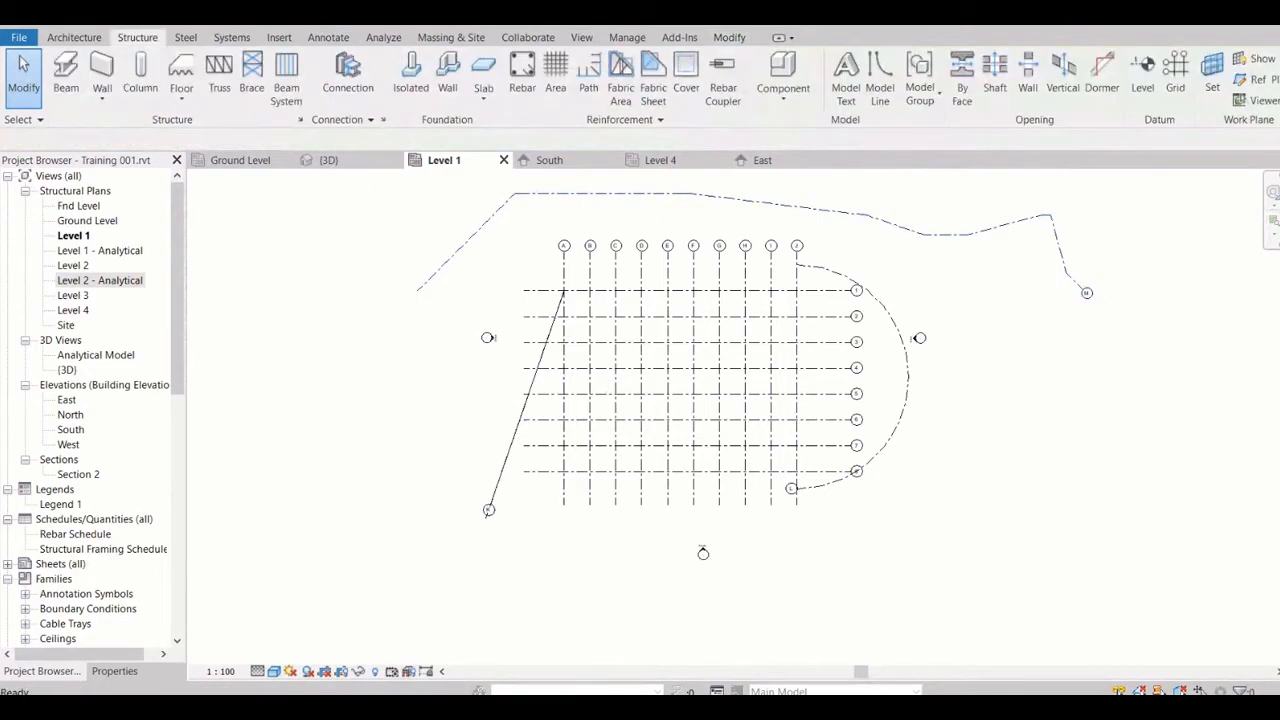
Delete the multi-segment grid above the lettered grids
left_click(555, 194)
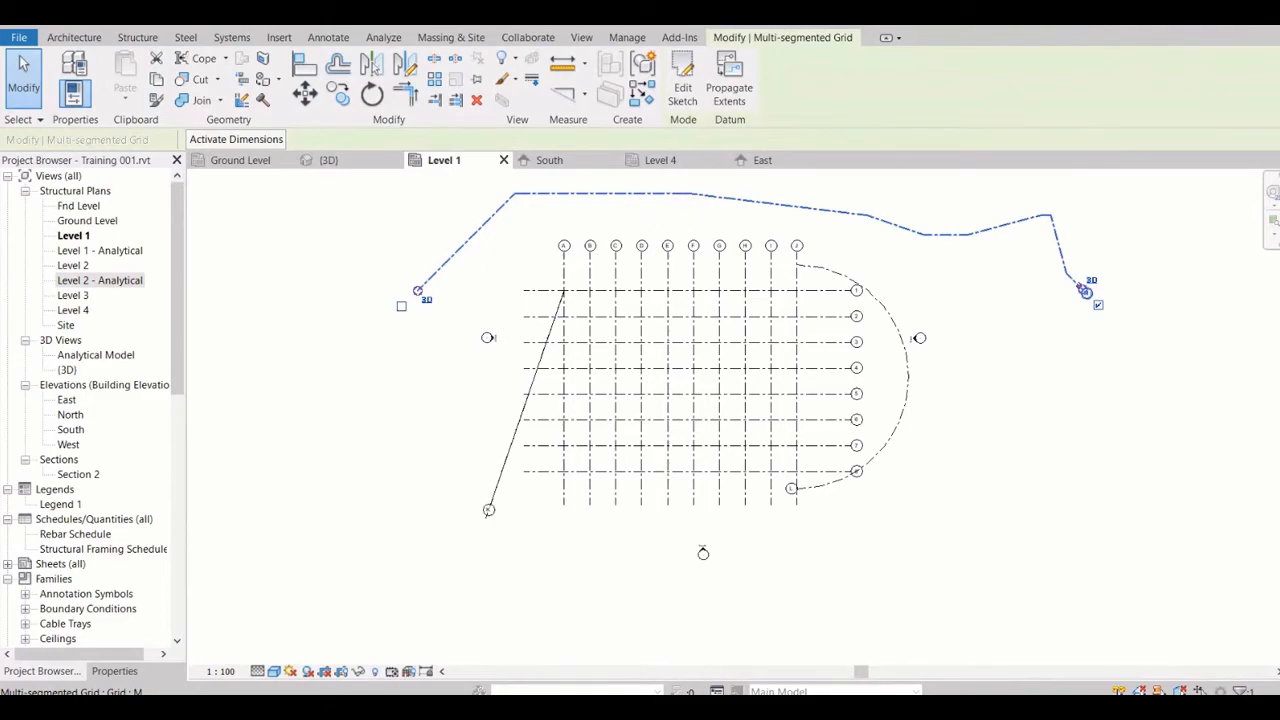
key("Escape")
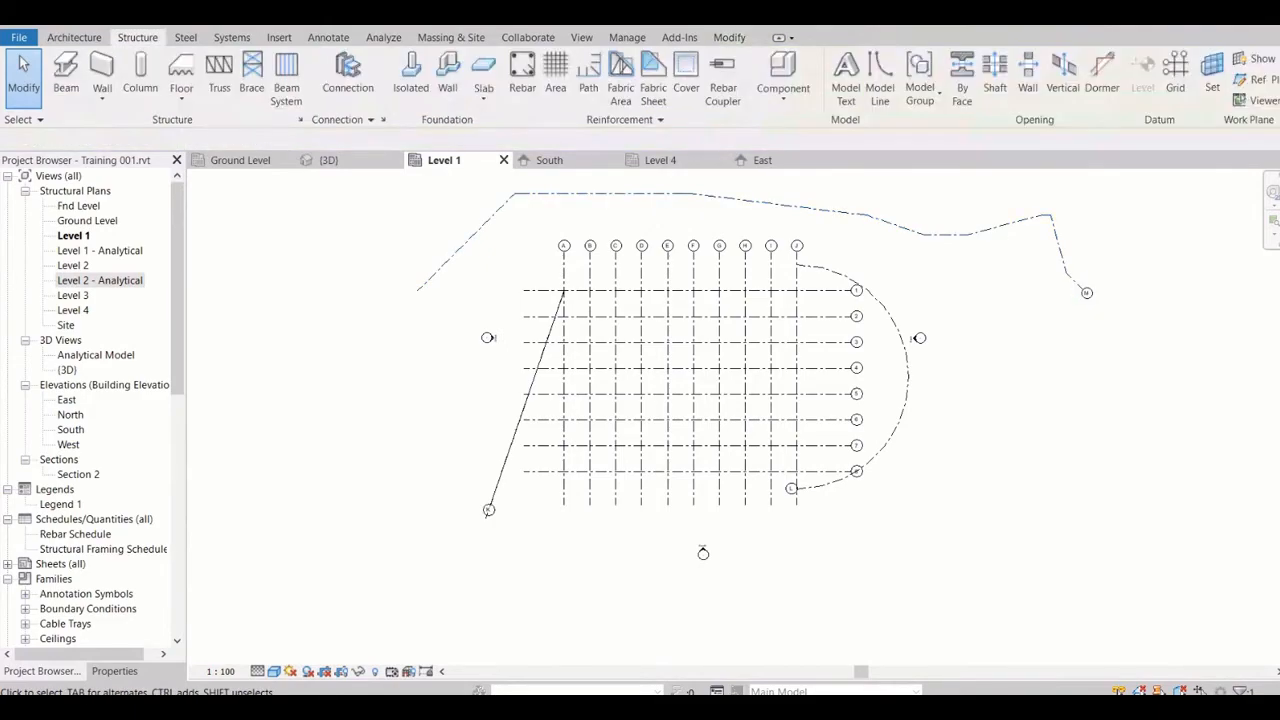
left_click(1093, 300)
key("Delete")
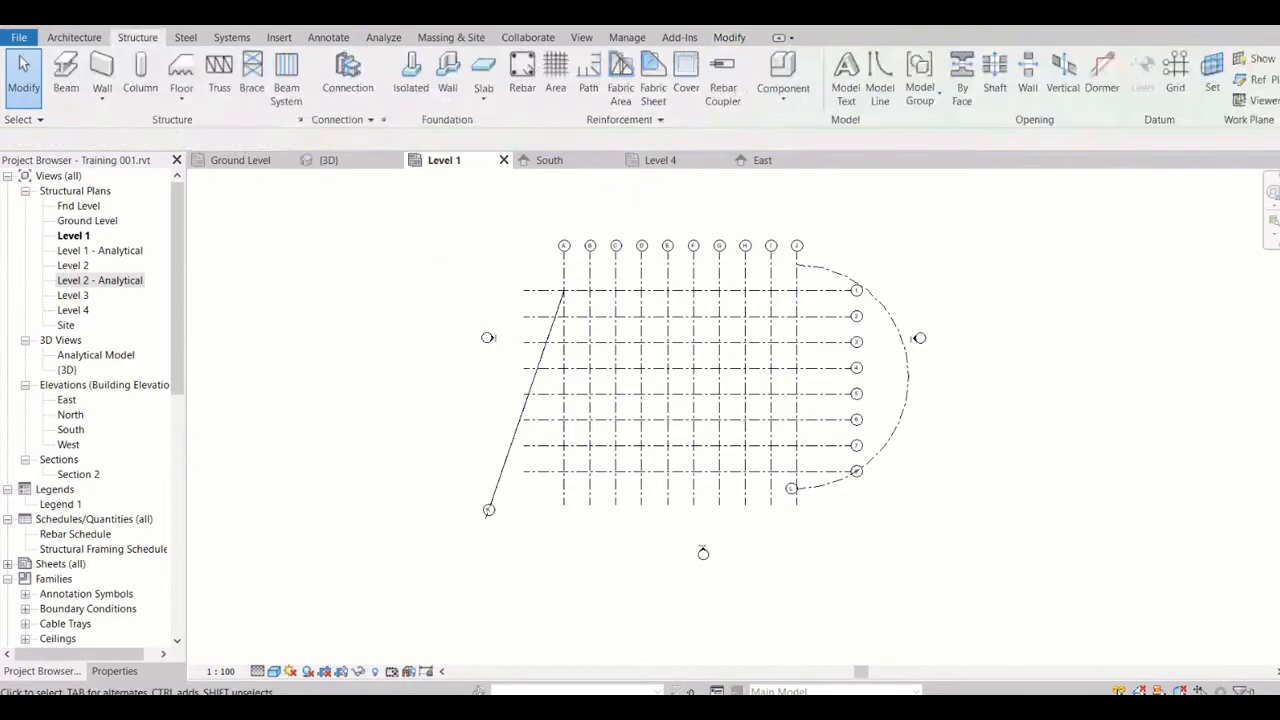
Delete the arc grid around grid J and the slanted grid starting at the A/1 intersection
left_click(897, 427)
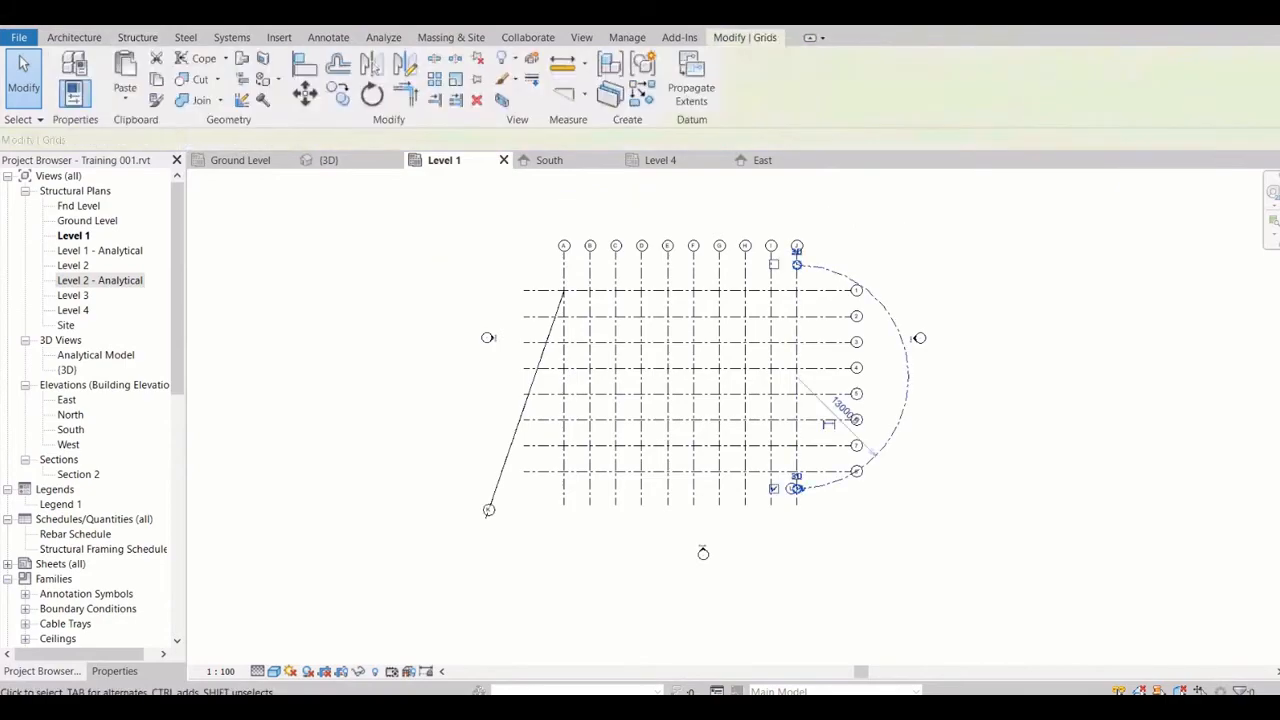
key("Delete")
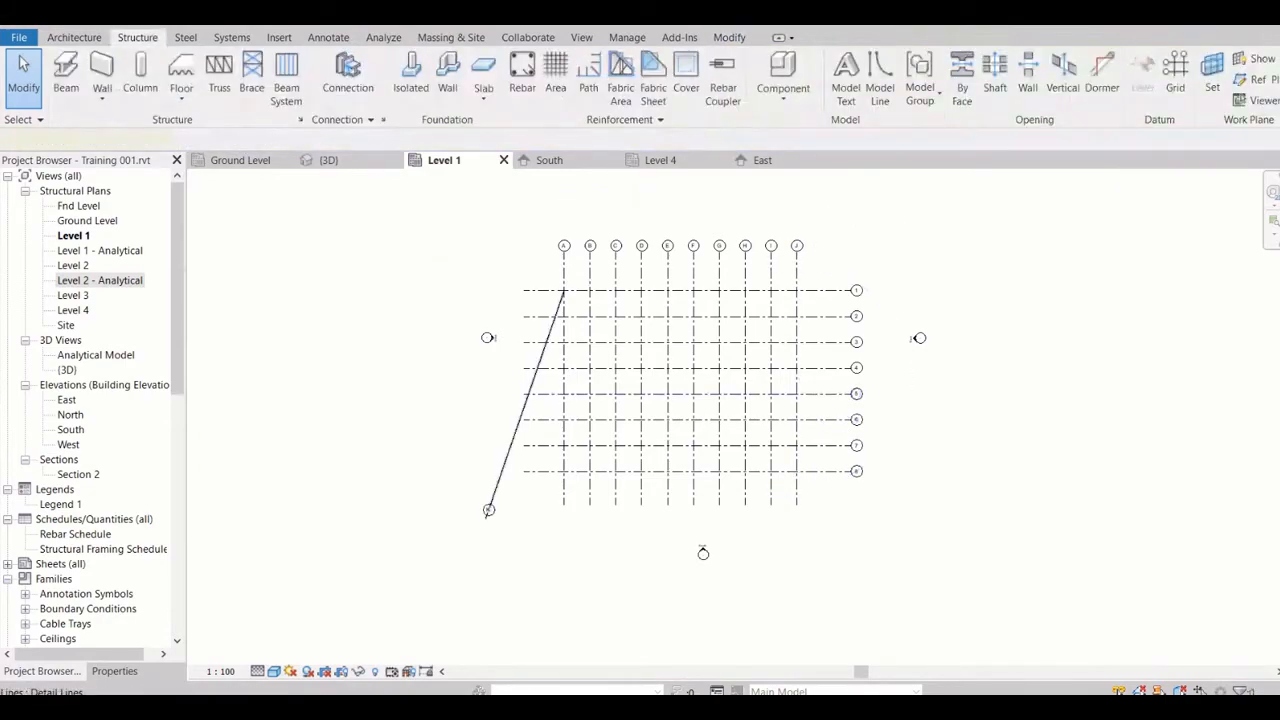
left_click(495, 490)
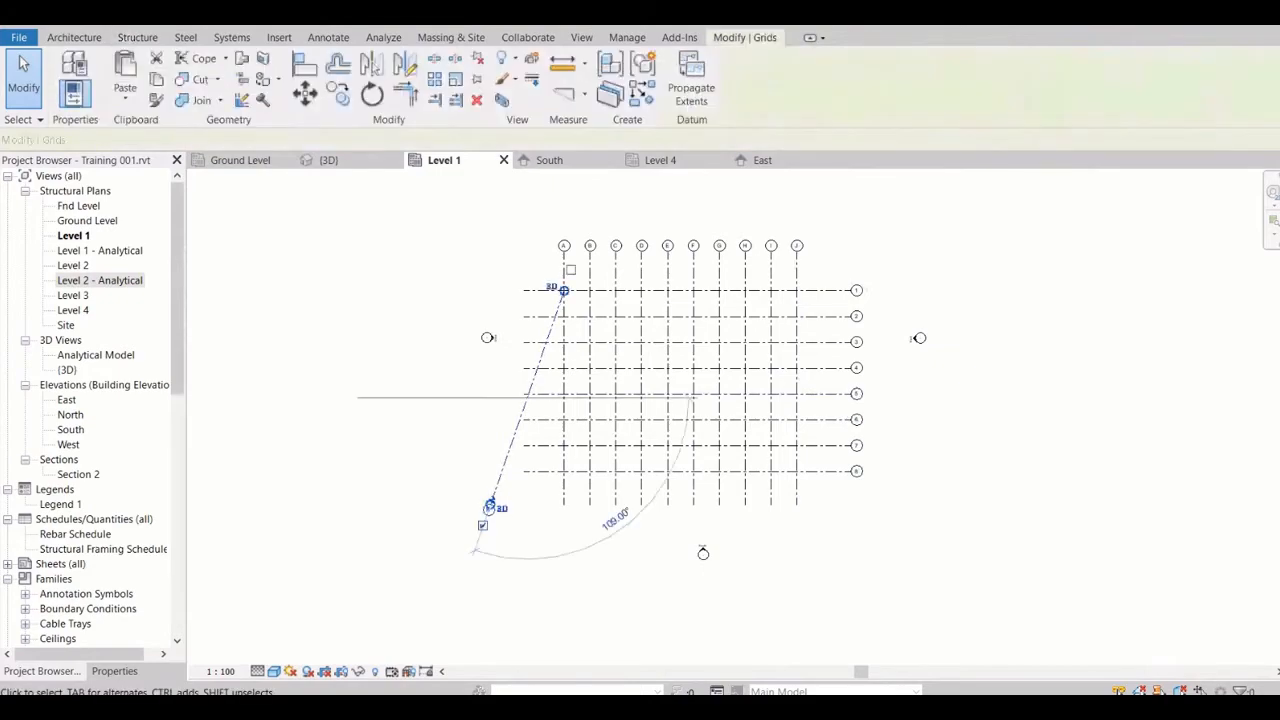
key("Delete")
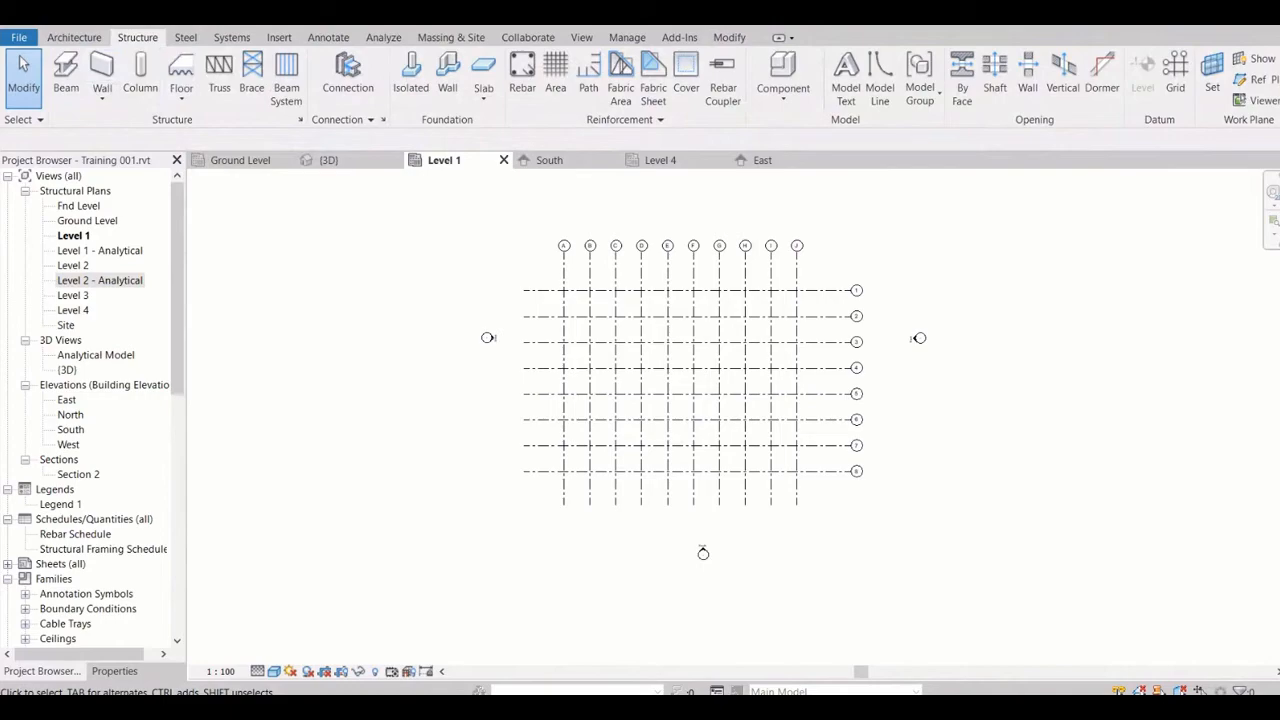
left_click_drag(405, 202, 998, 554)
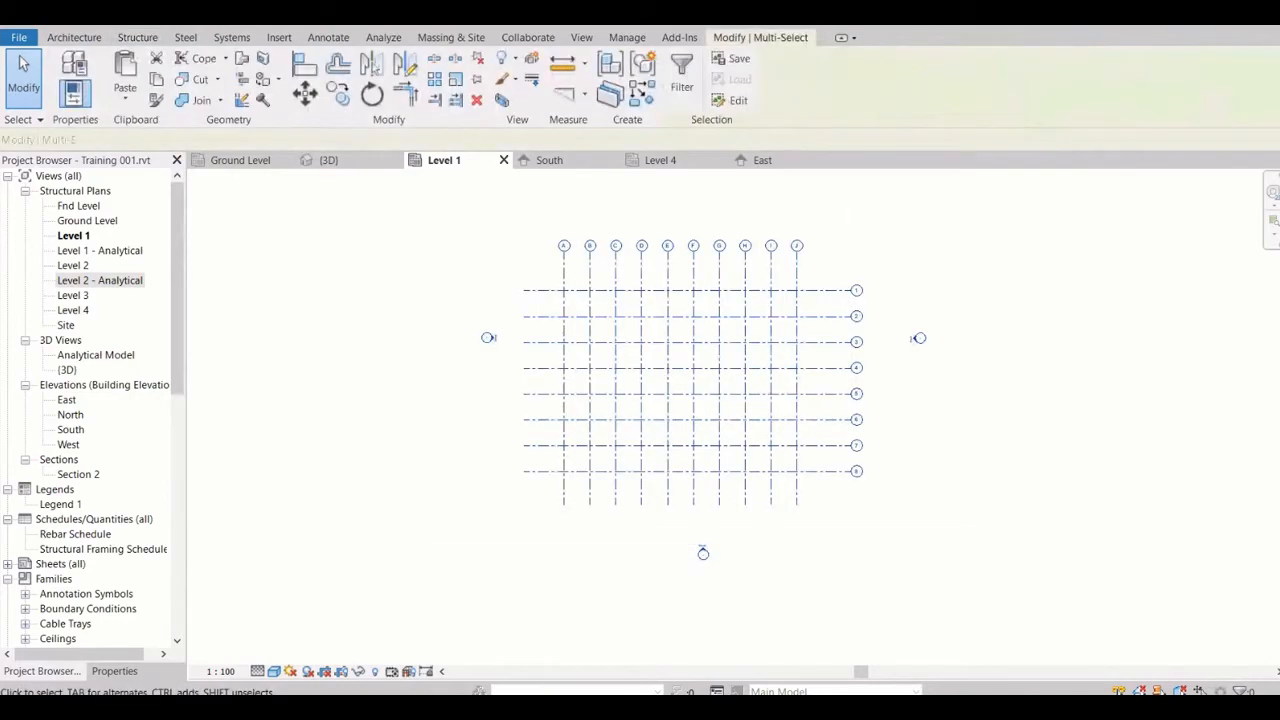
key("Escape")
left_click(74, 37)
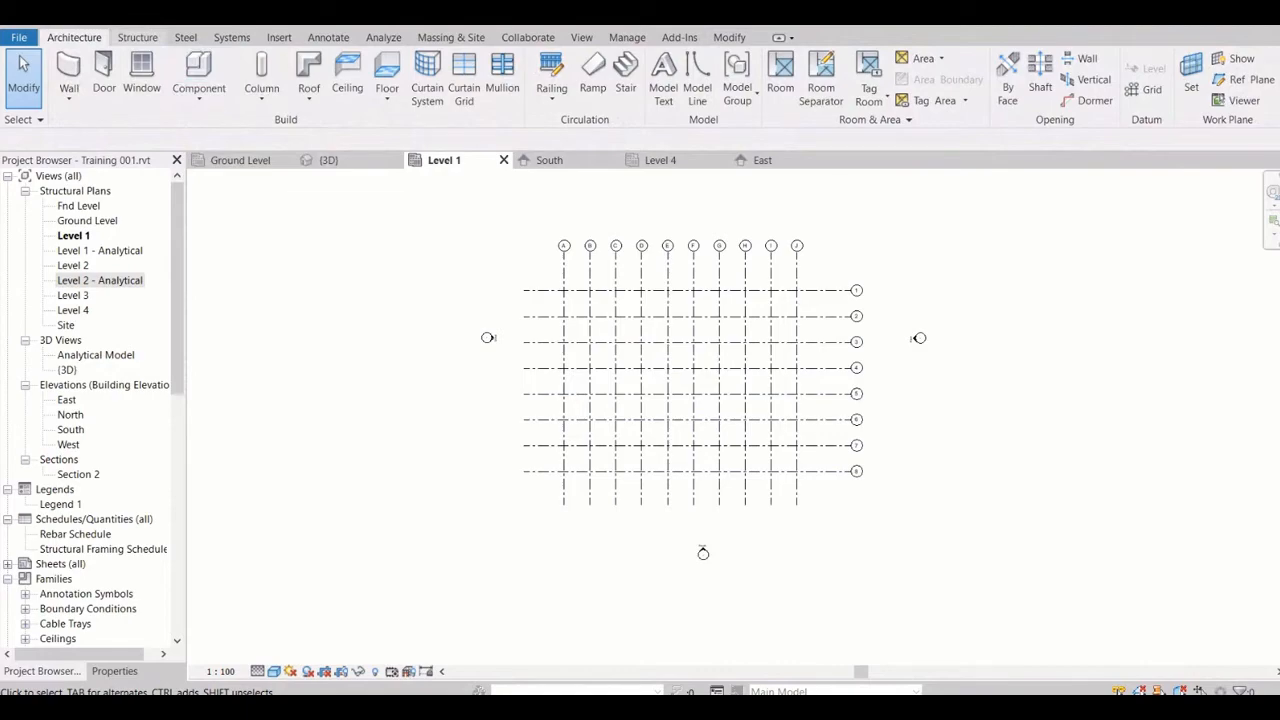
left_click(138, 38)
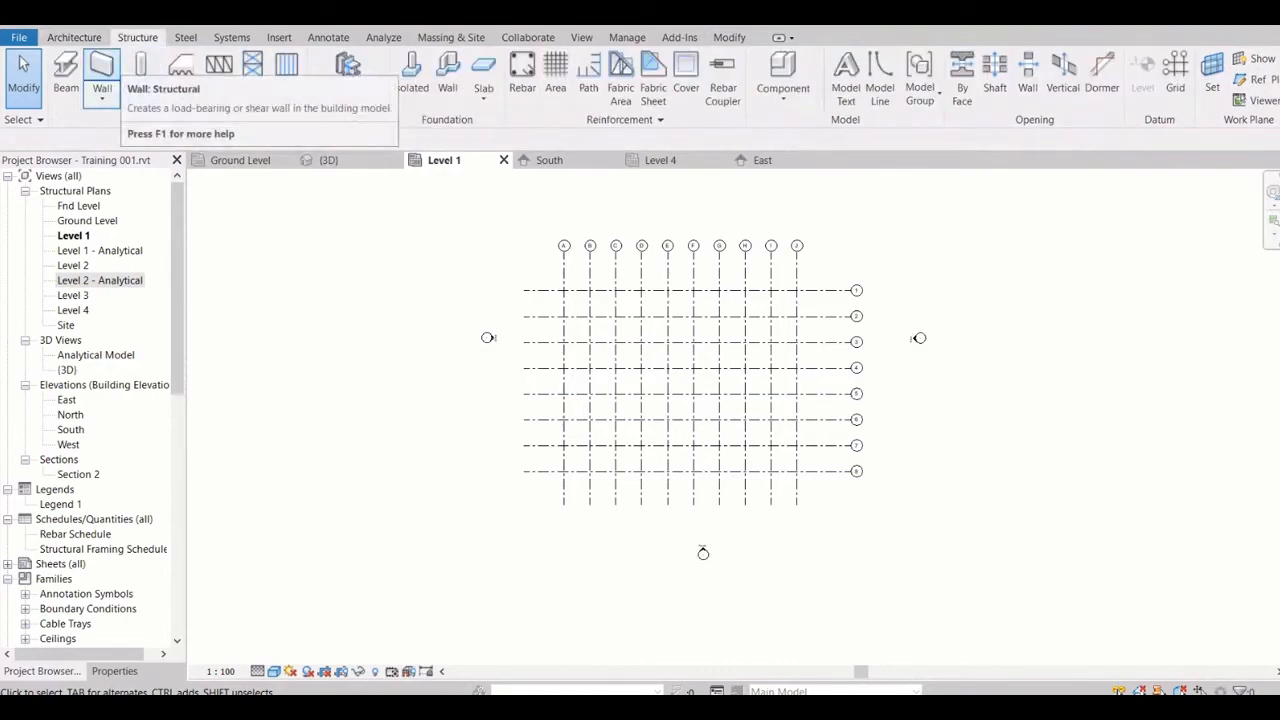
left_click_drag(461, 204, 983, 574)
key("Escape")
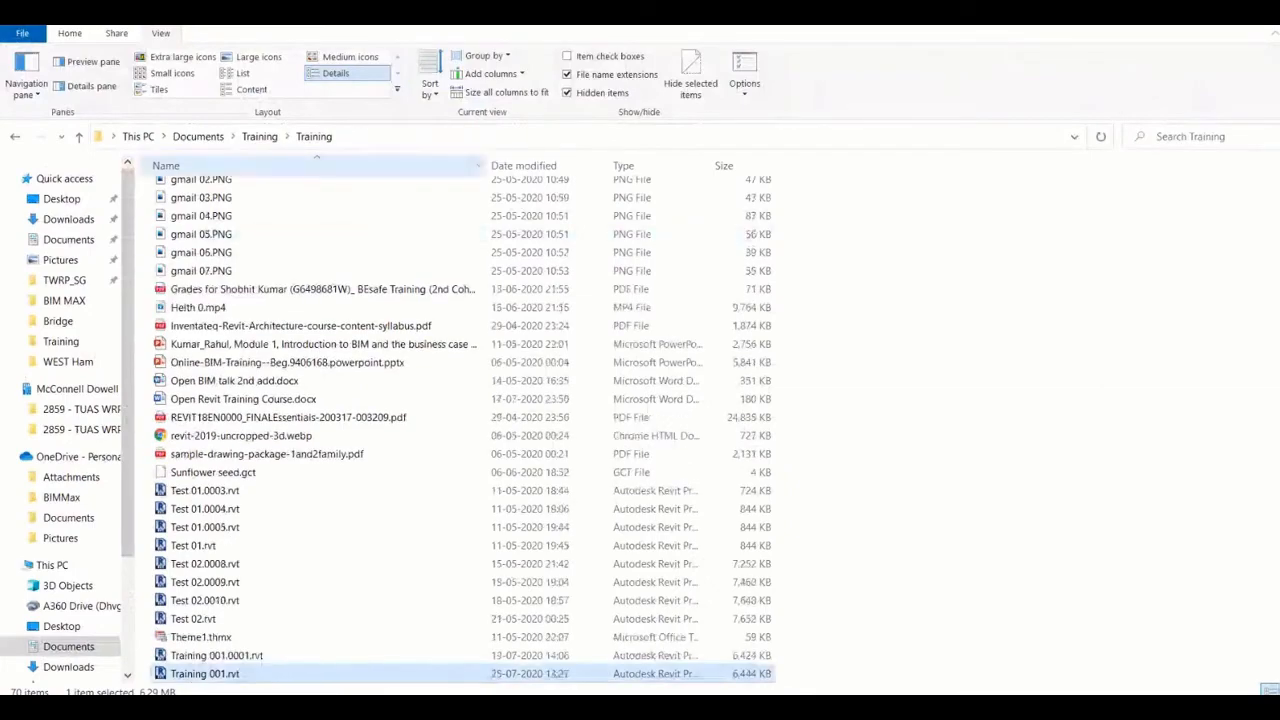
In File Explorer, browse from Documents through Projects, Revit BIM, WATER PARK PATNA and Issuied to the 20180604 folder
left_click(198, 136)
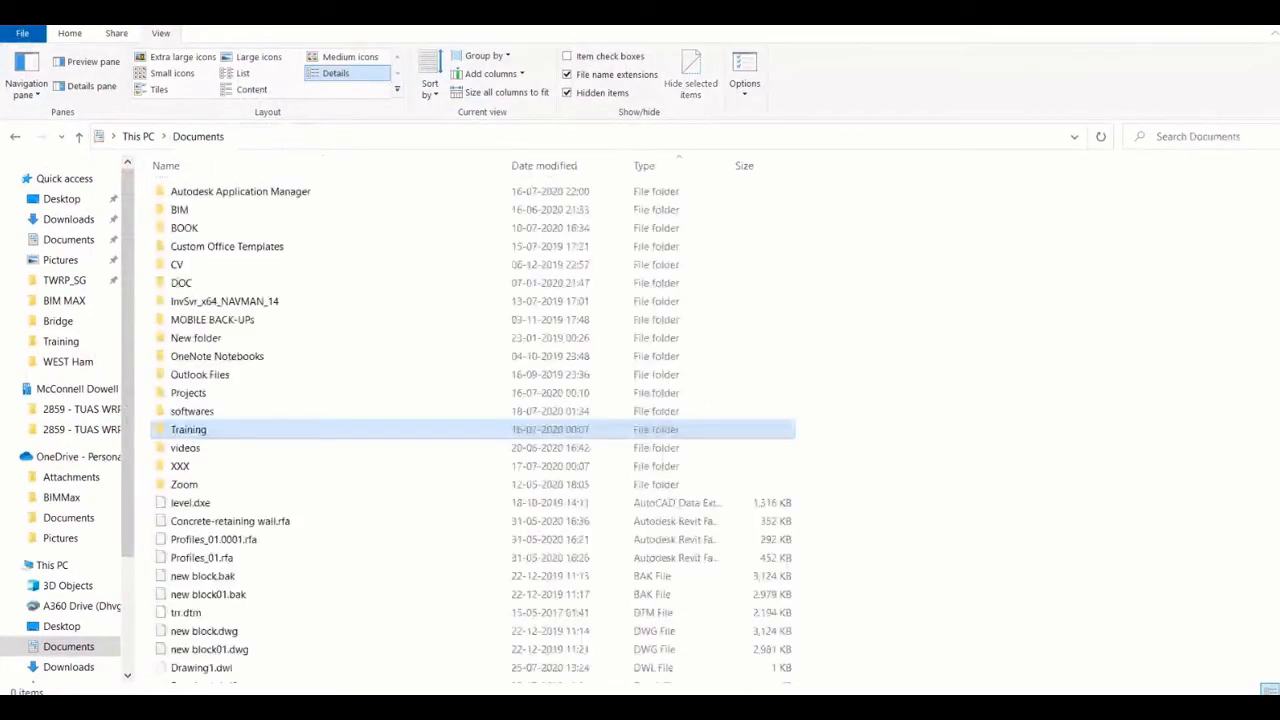
double_click(188, 392)
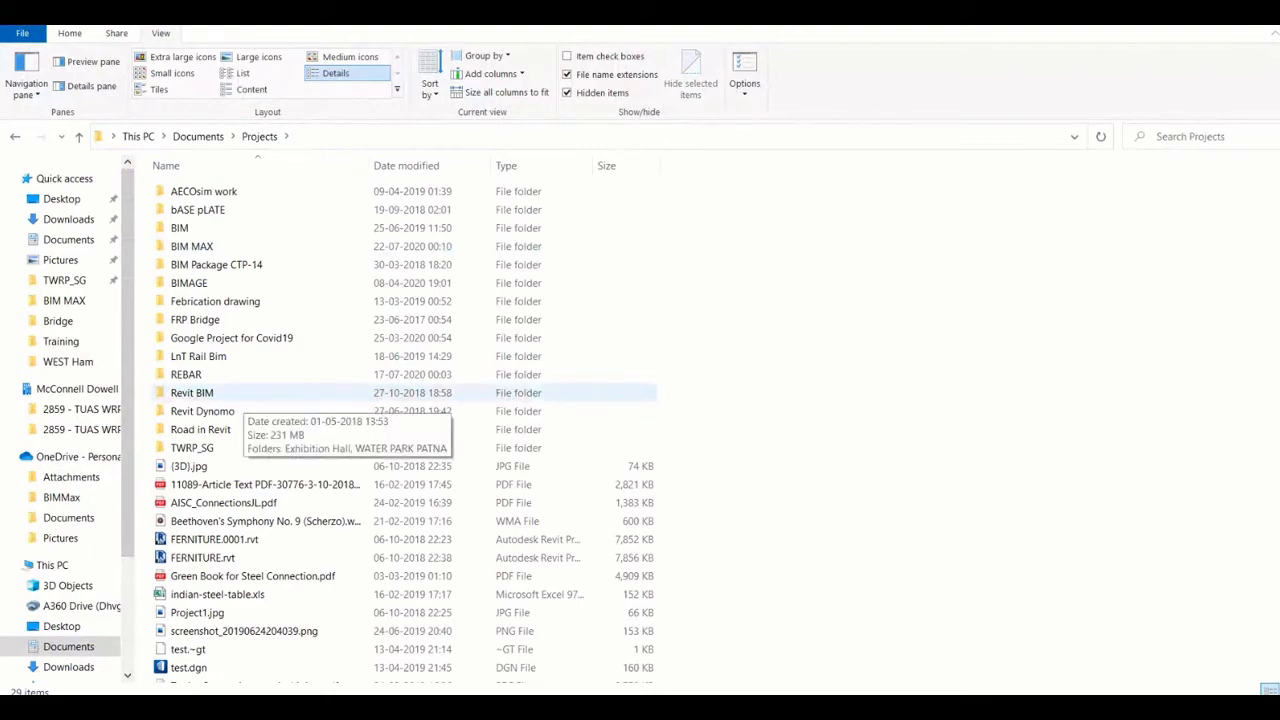
double_click(232, 395)
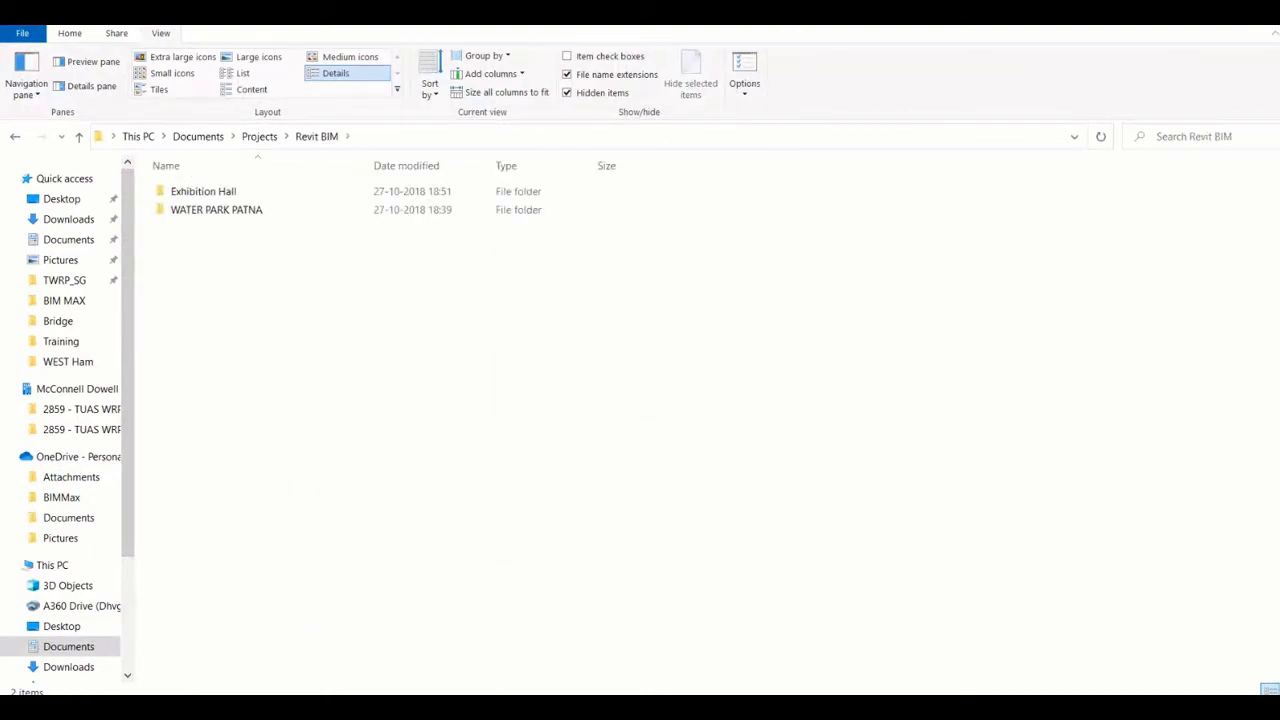
double_click(231, 211)
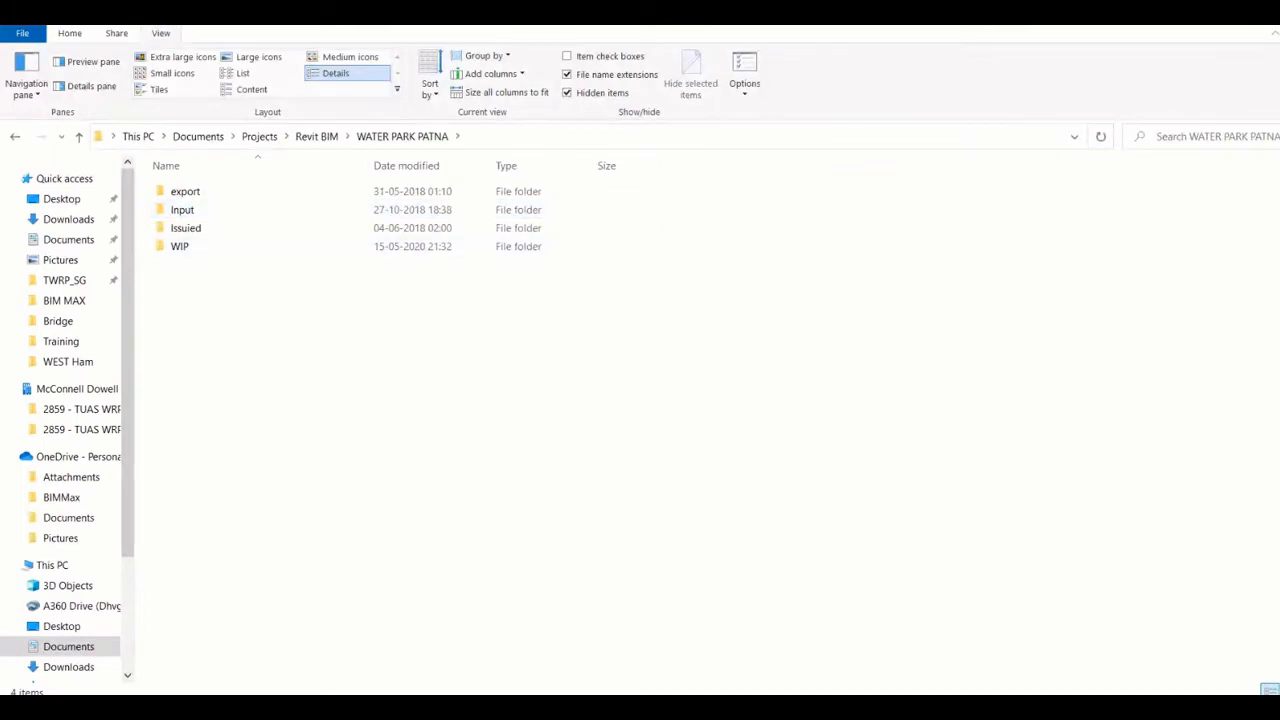
double_click(185, 228)
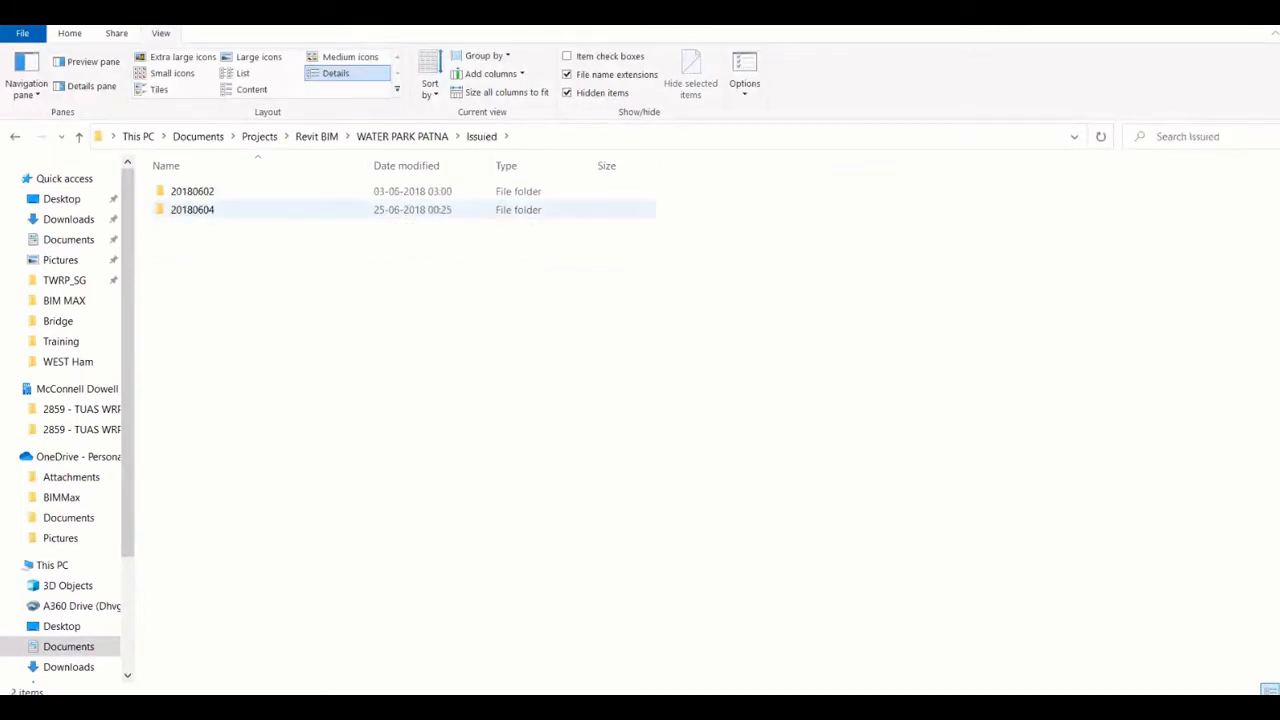
double_click(185, 191)
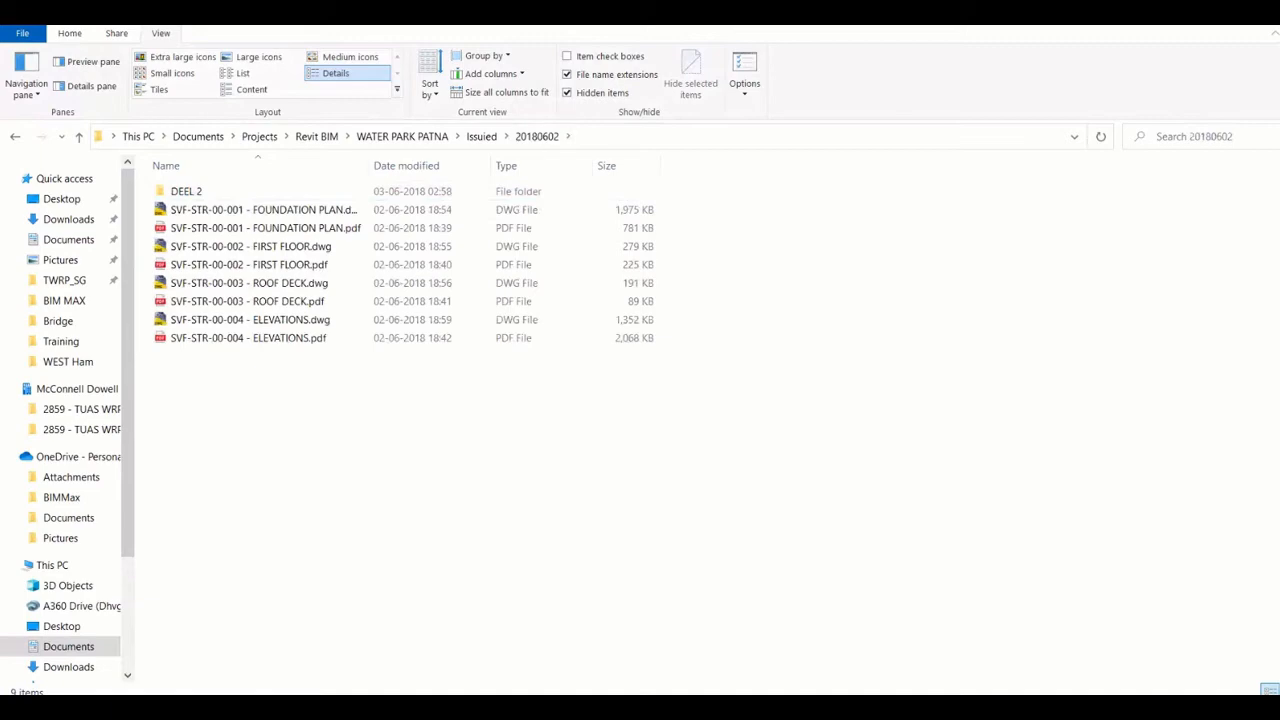
left_click(481, 136)
double_click(185, 209)
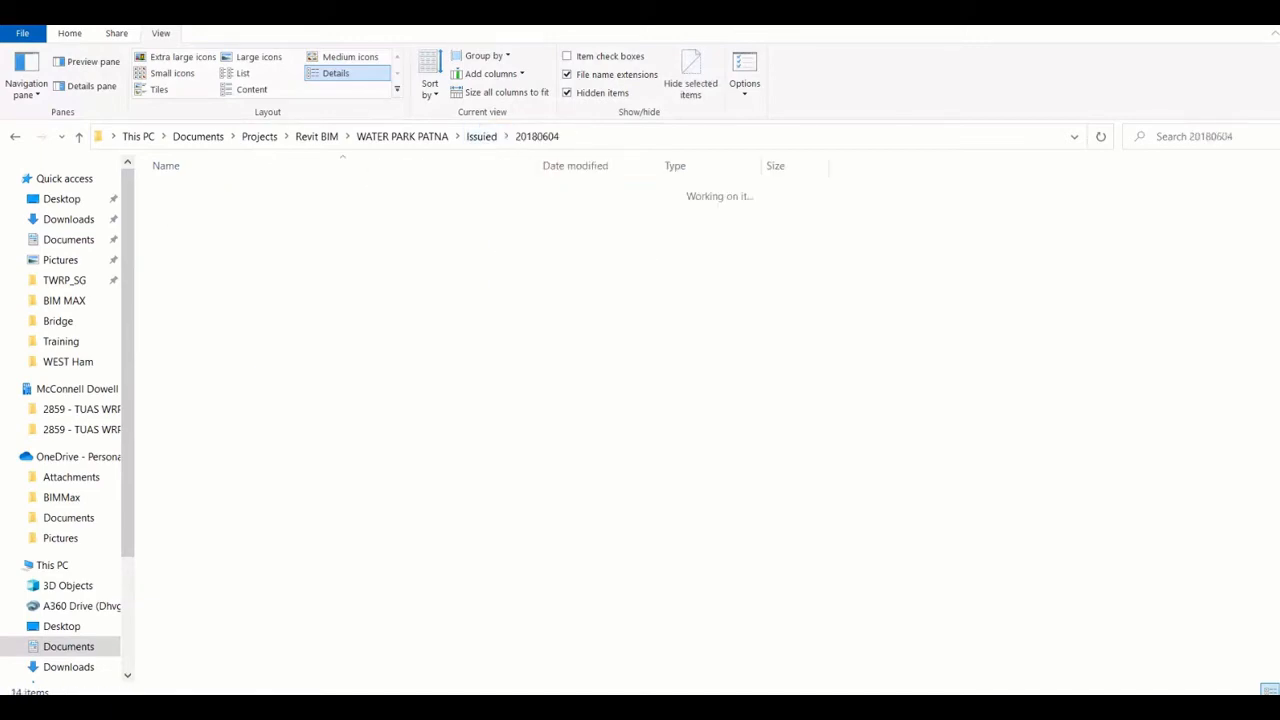
left_click(640, 136)
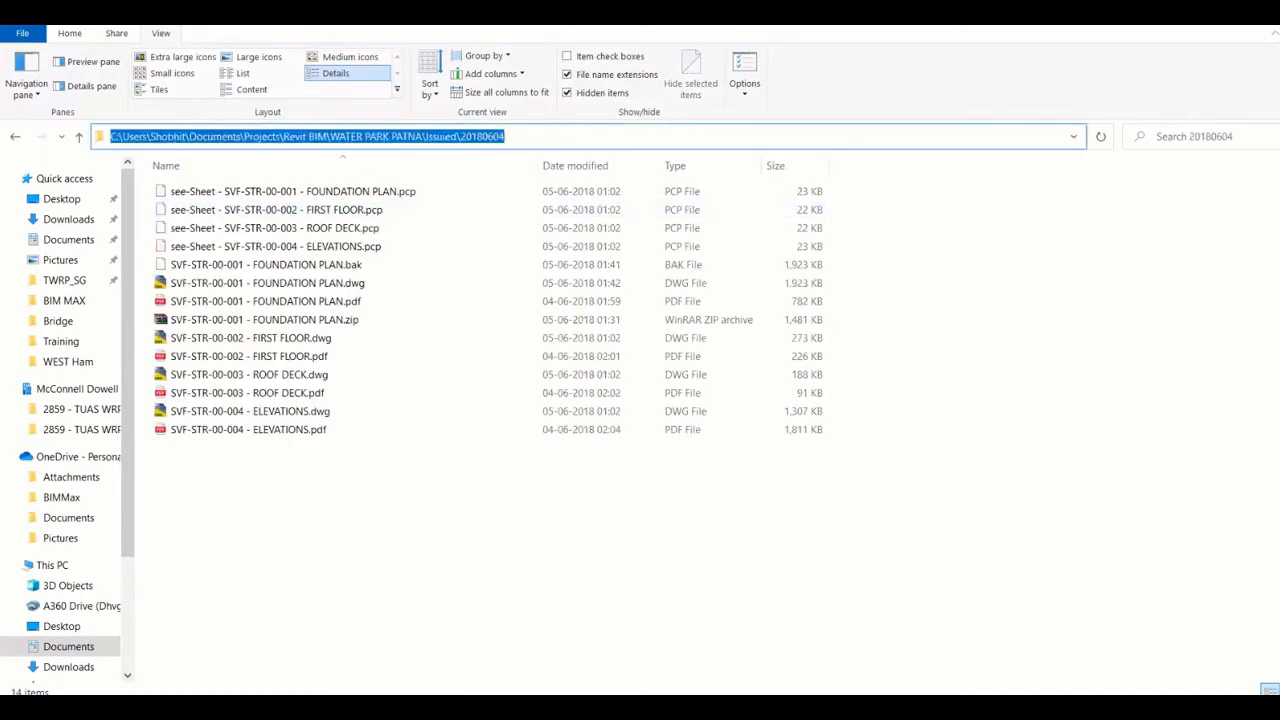
Review the drawing SVF-STR-00-001 - FOUNDATION PLAN.pdf and copy the path of the 20180604 folder
left_click(266, 301)
right_click(246, 301)
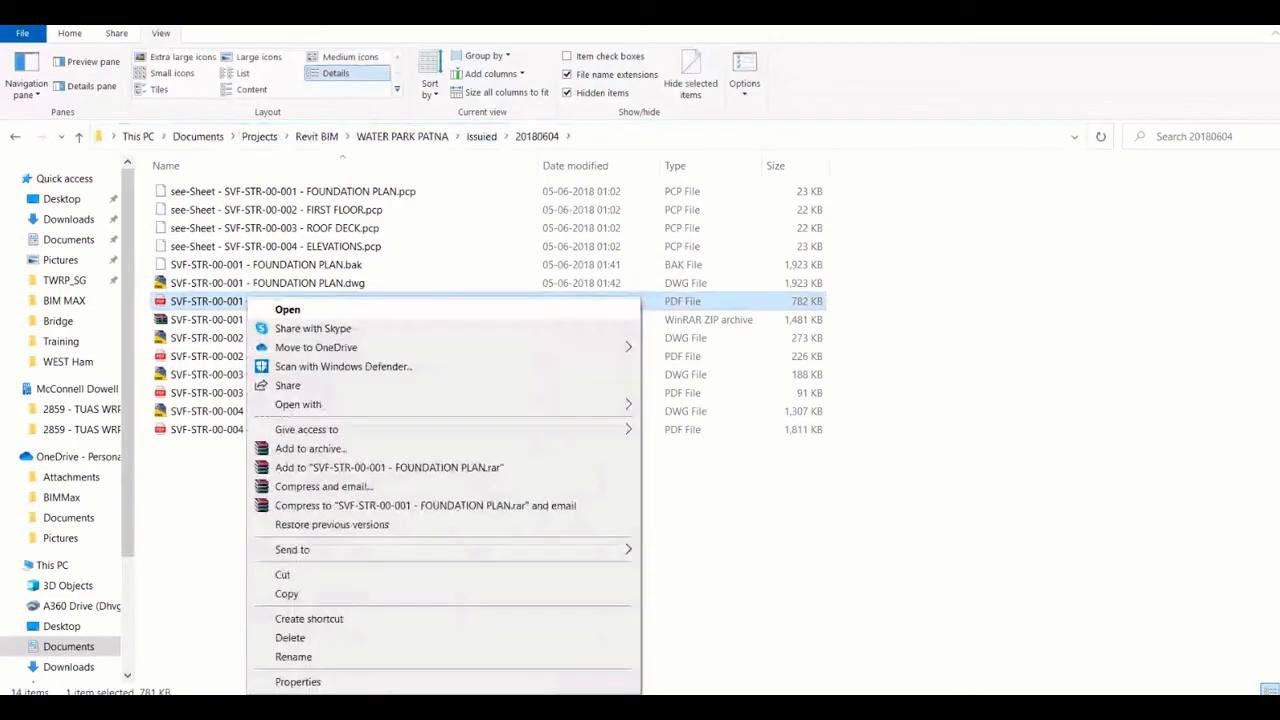
left_click(288, 310)
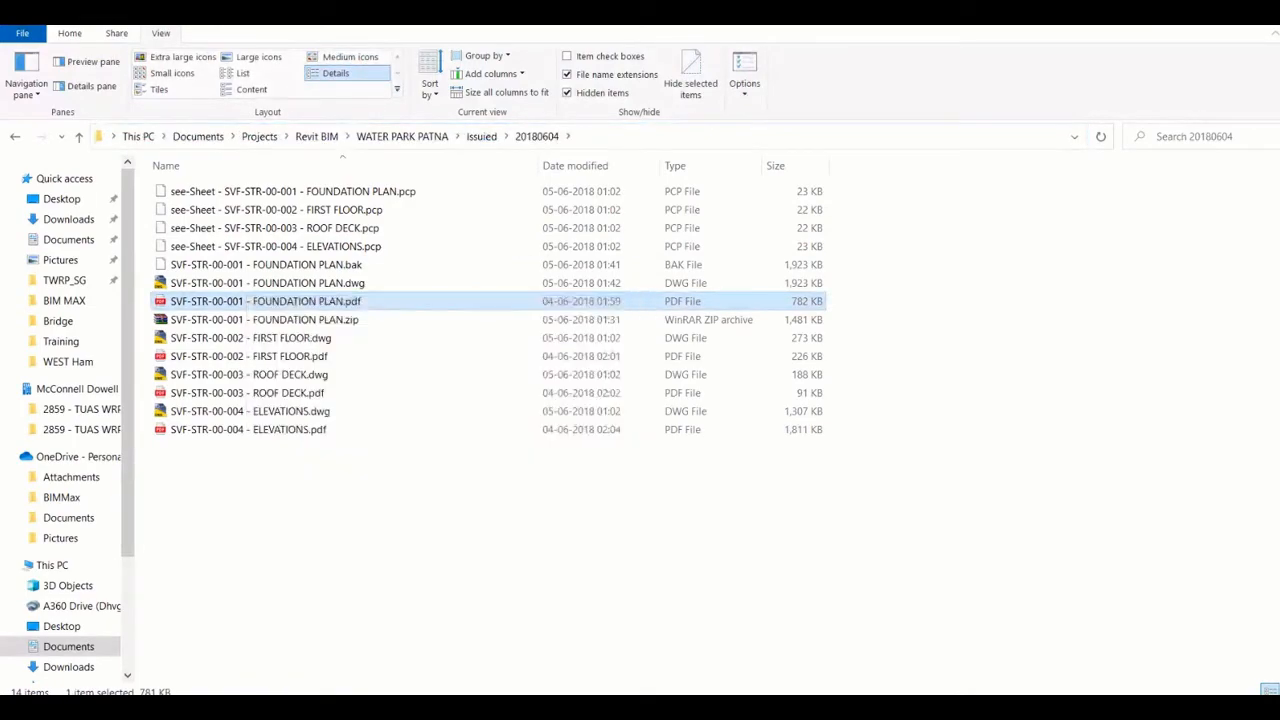
left_click(481, 136)
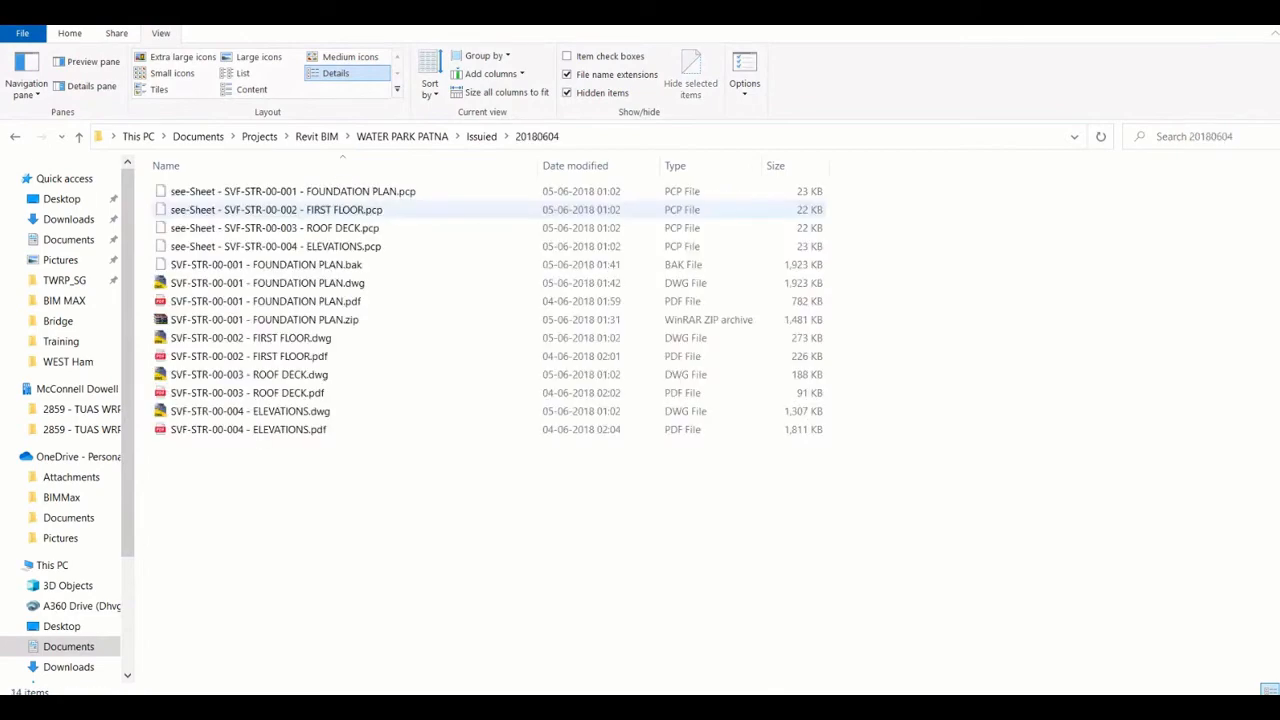
left_click(700, 137)
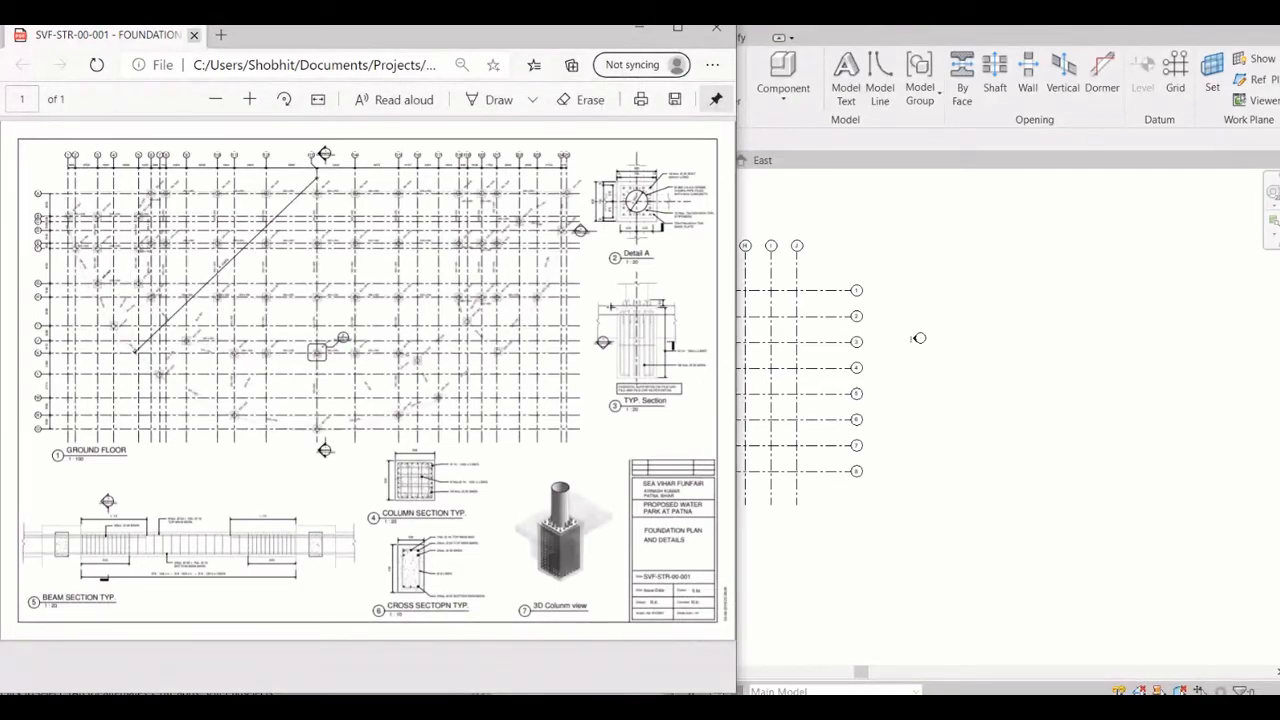
left_click(194, 35)
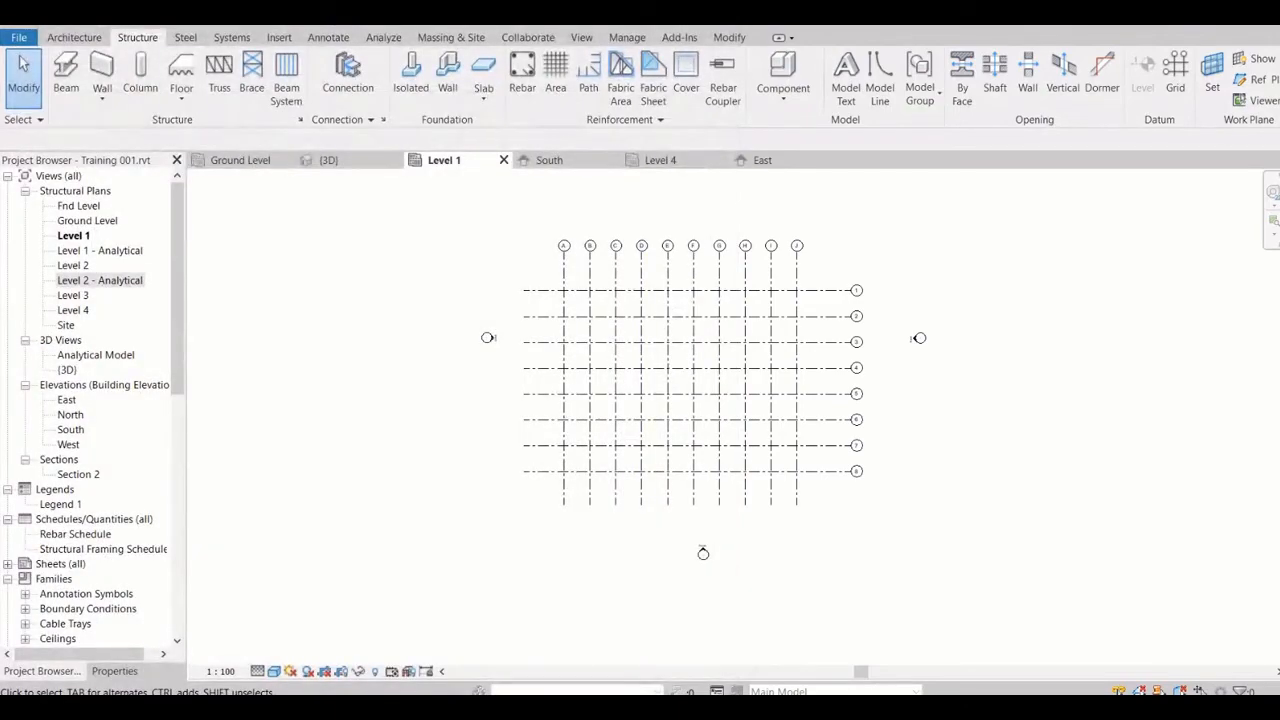
Start linking a CAD file in Revit and point the file selection to the copied 20180604 folder path
left_click(279, 37)
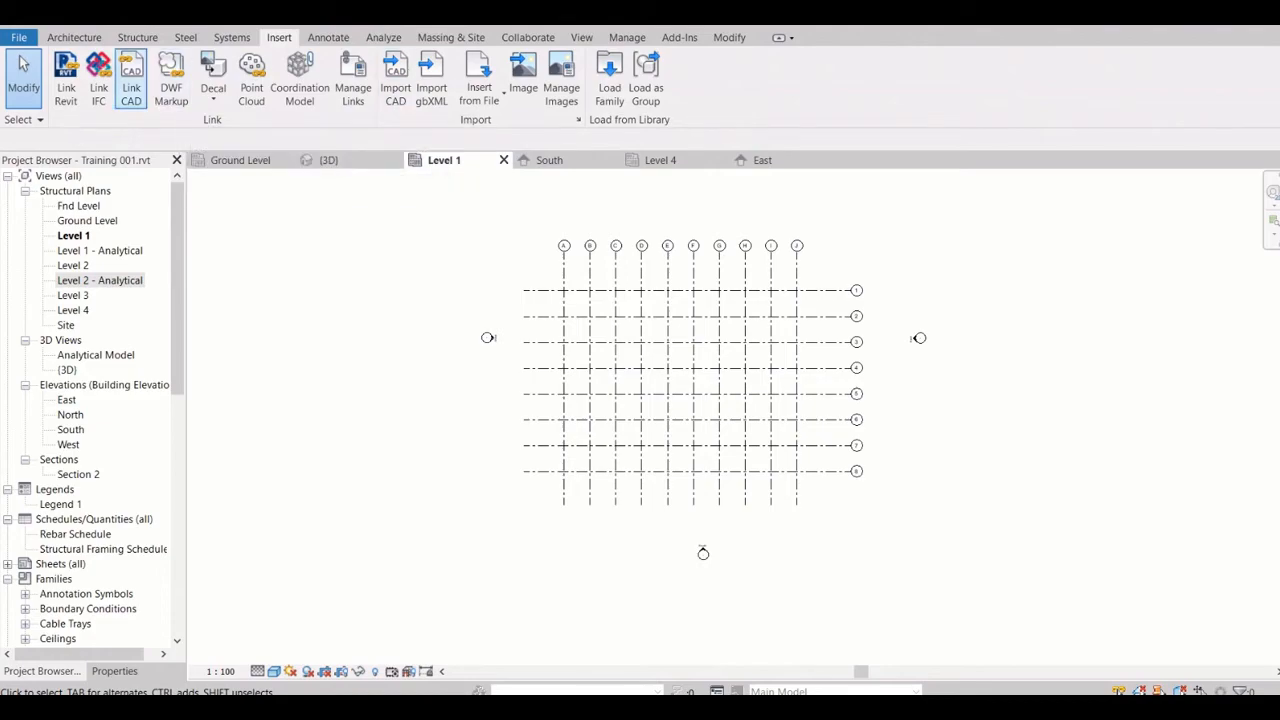
left_click(131, 80)
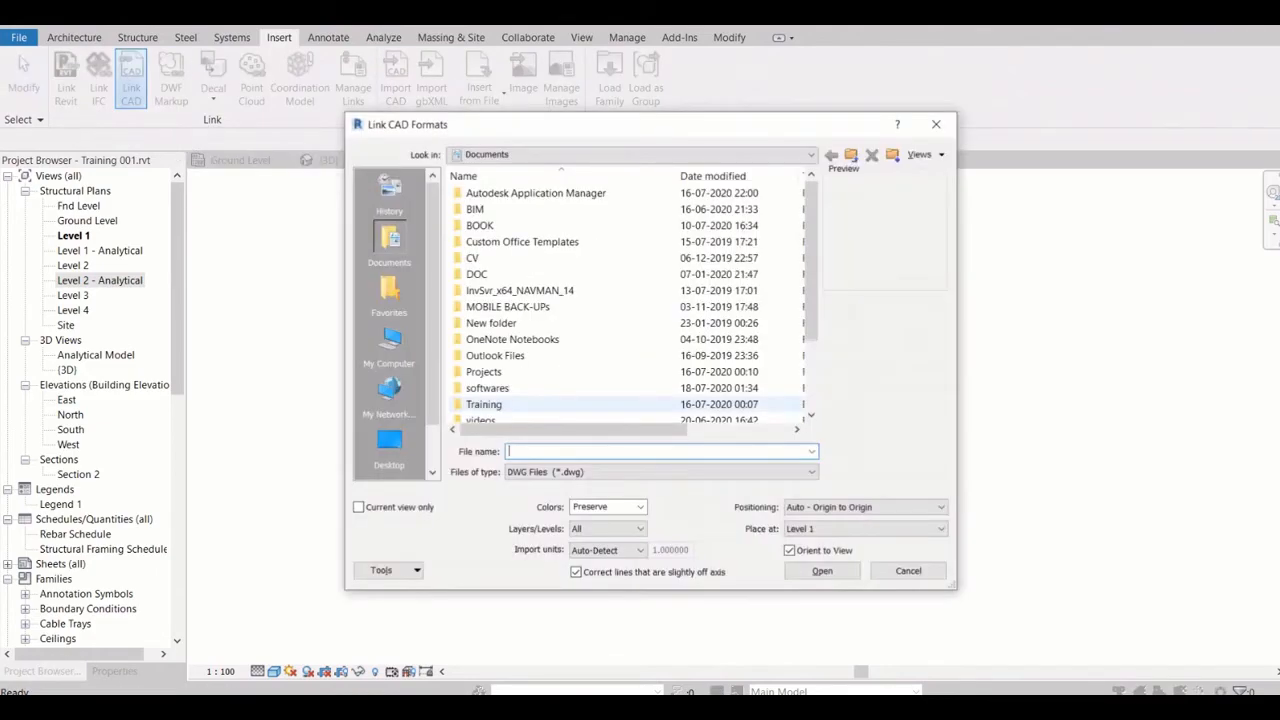
type("bhit\\Documents\\Projects\\Revit BIM\\WATER PARK PATNA\\Issued\\20180604")
key("Return")
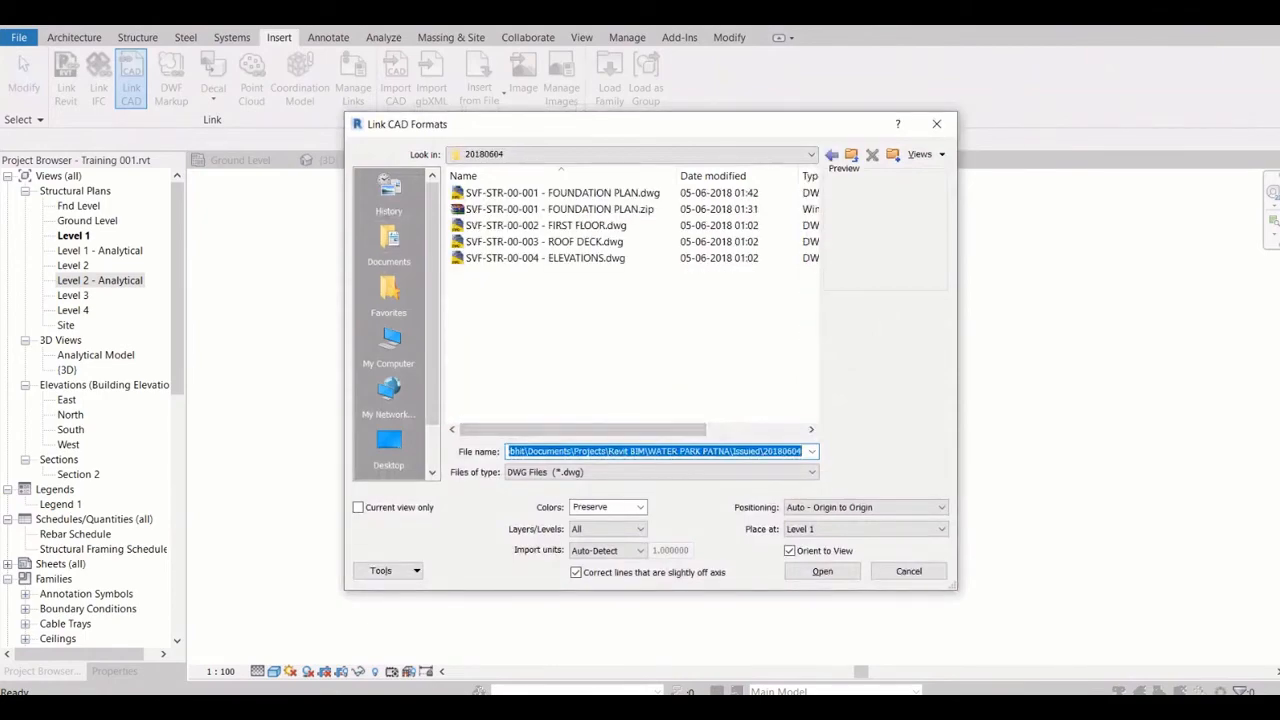
Examine the CAD file formats available for linking, keeping DWG Files (*.dwg) as the file type
left_click(730, 472)
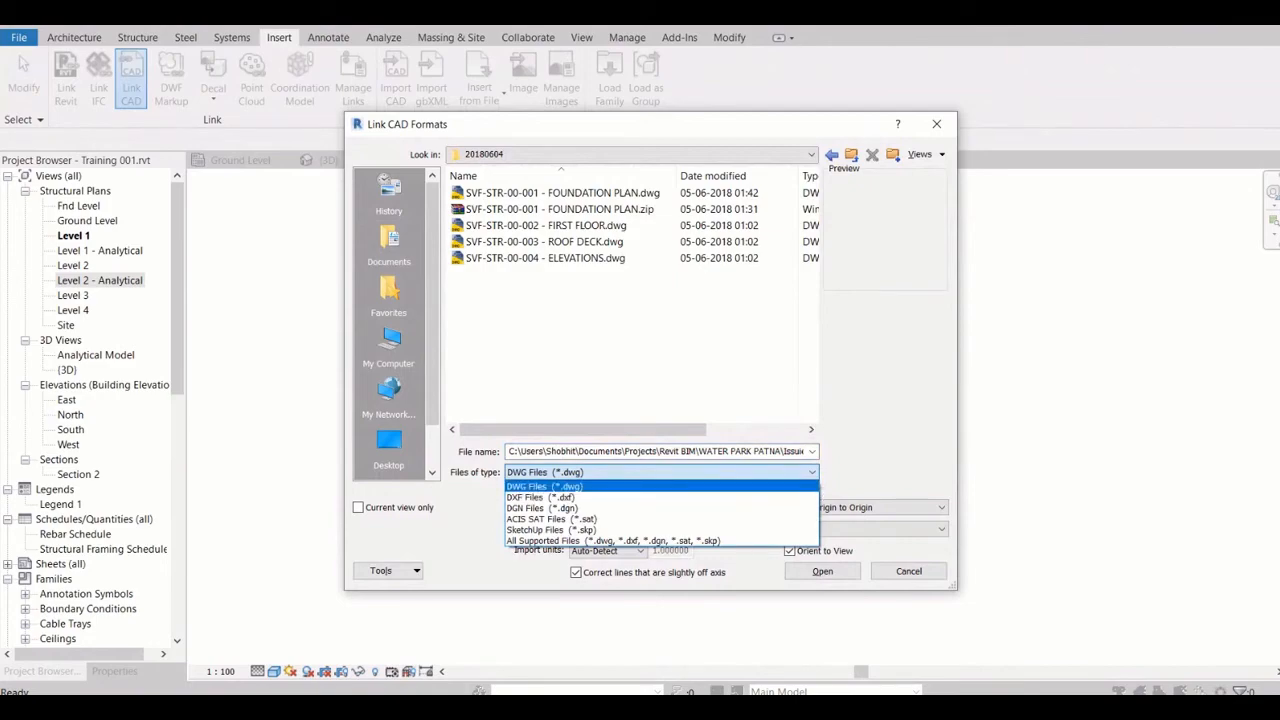
key("Down")
key("Down")
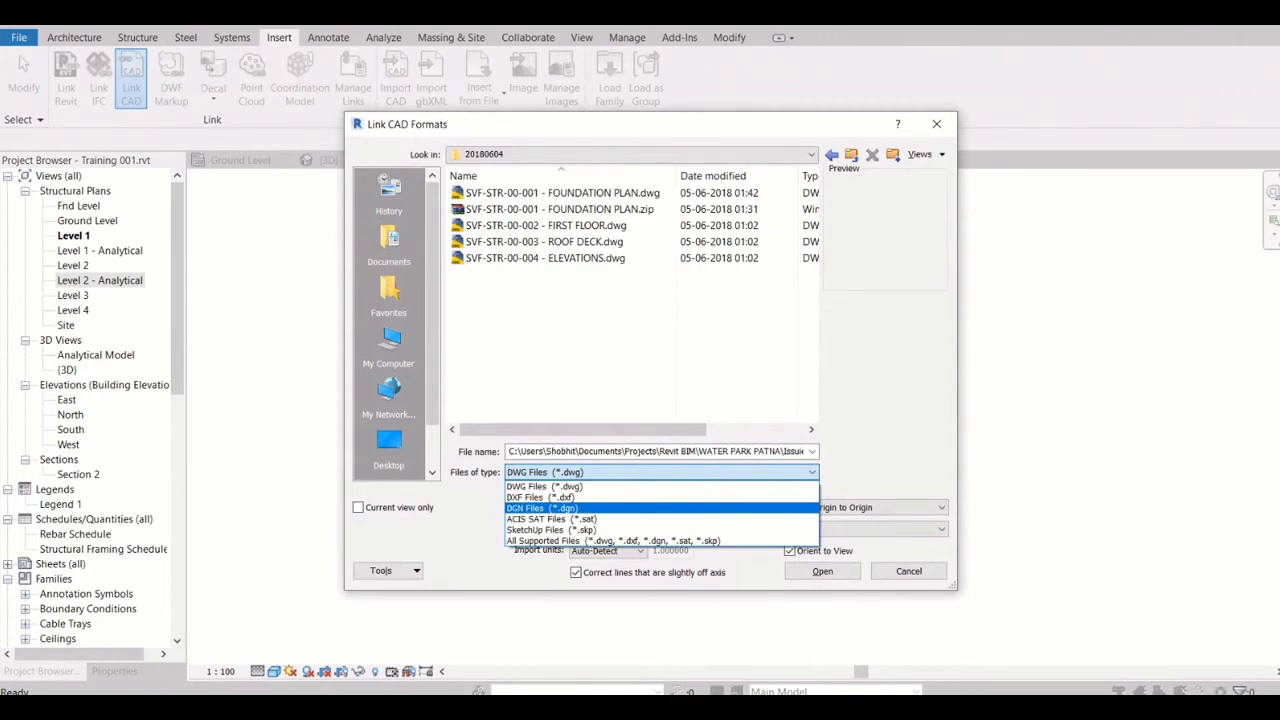
key("Down")
key("Down")
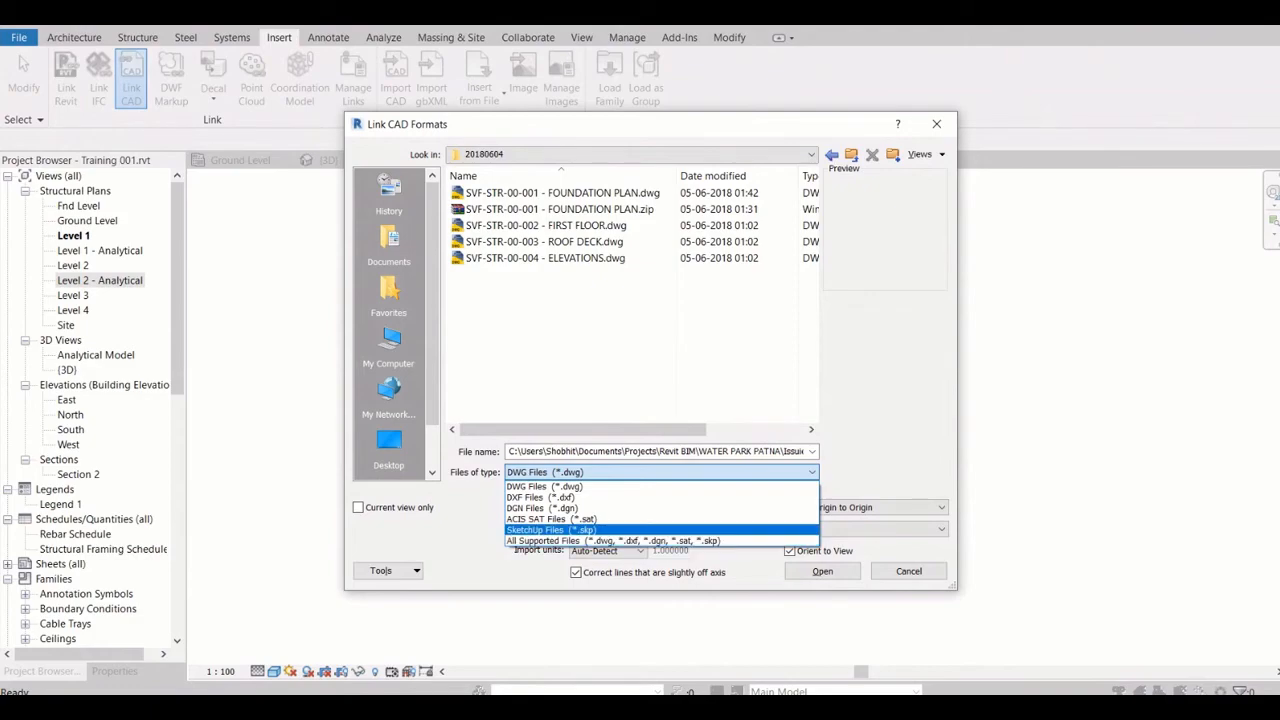
key("Up")
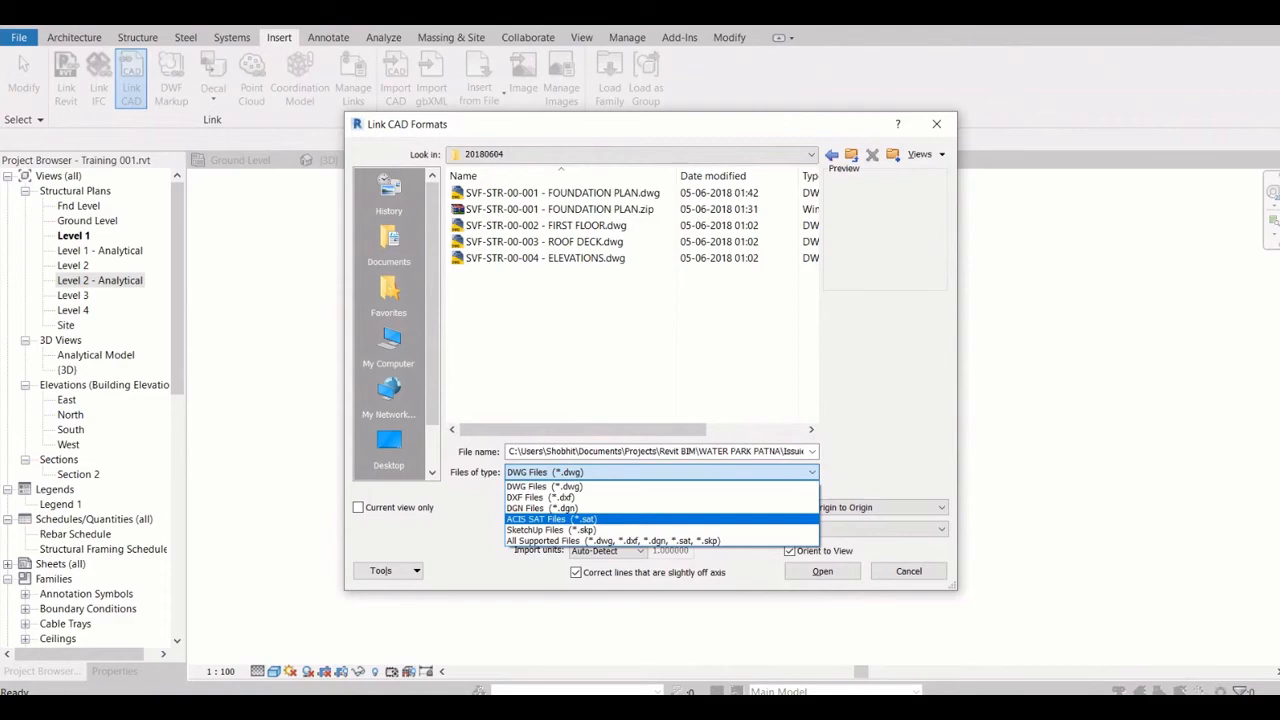
key("Down")
key("Down")
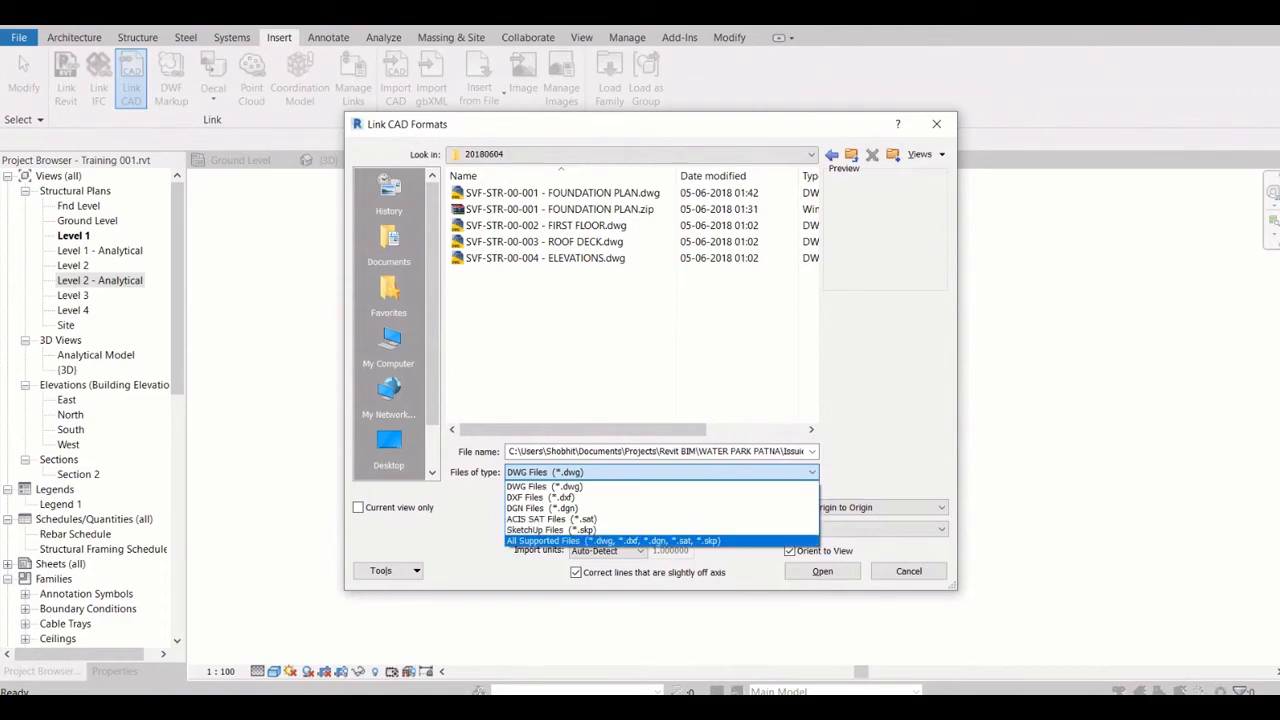
key("Up")
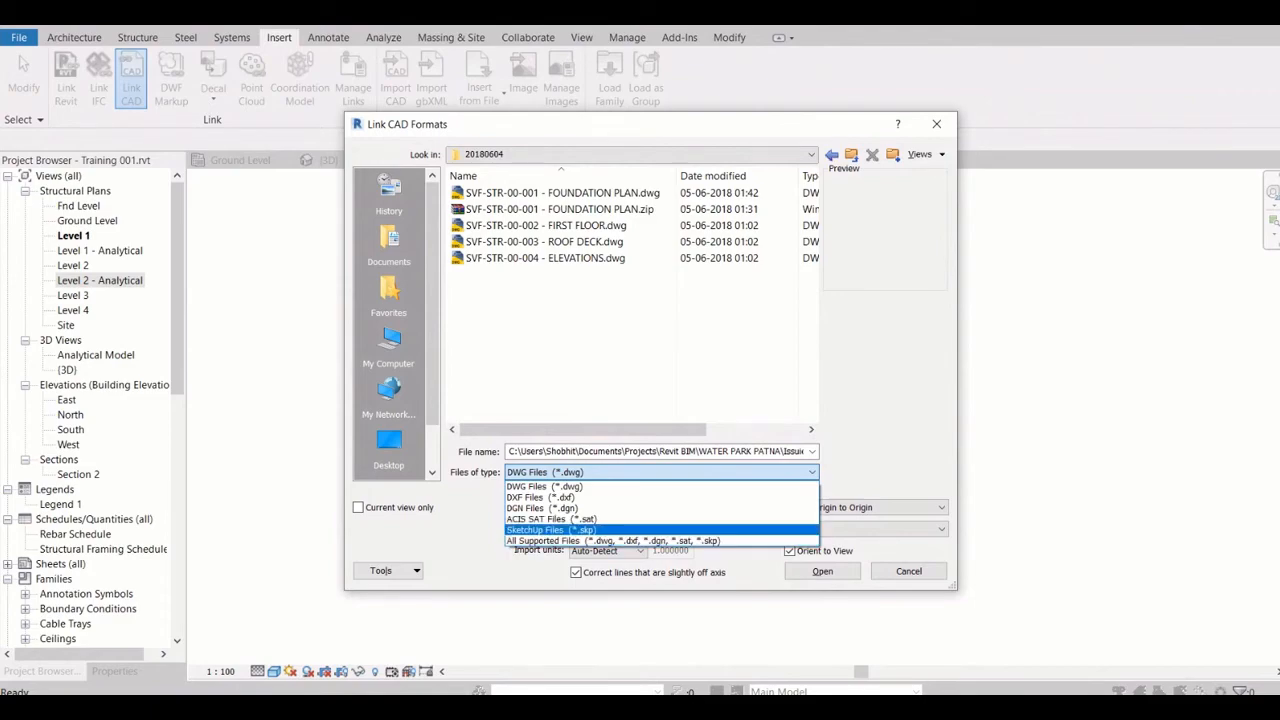
key("Up")
key("Up")
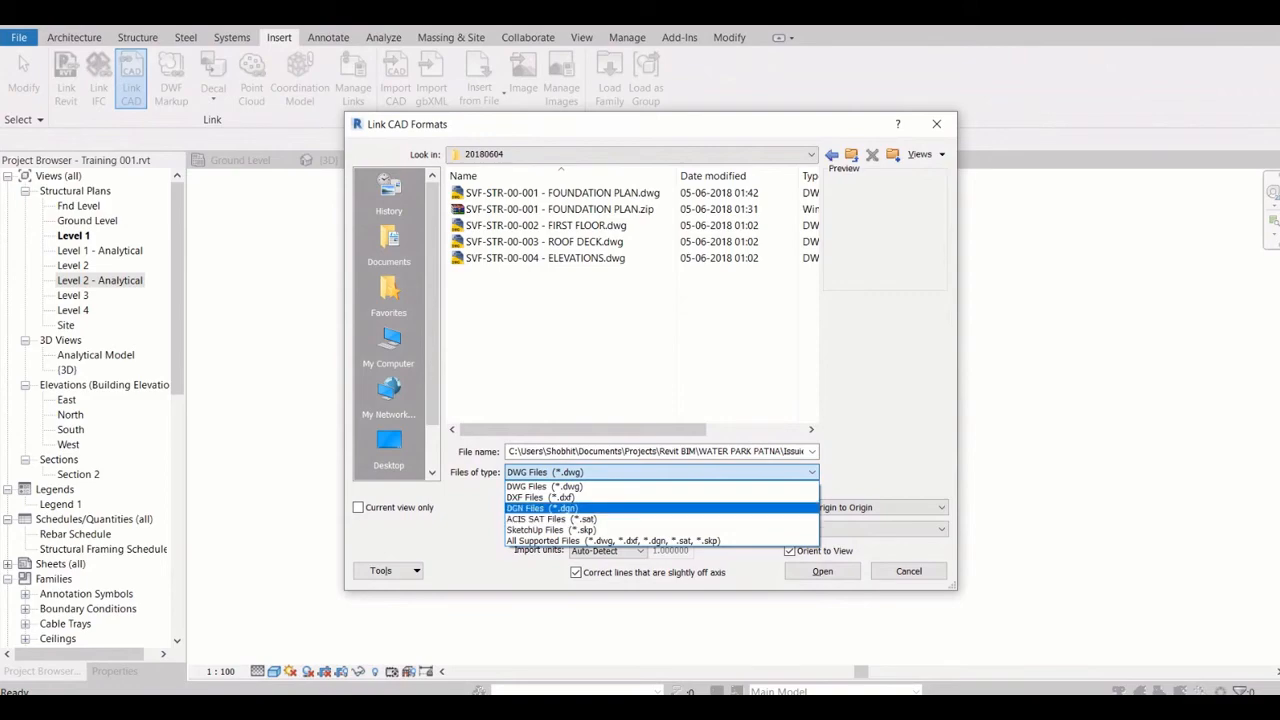
key("Escape")
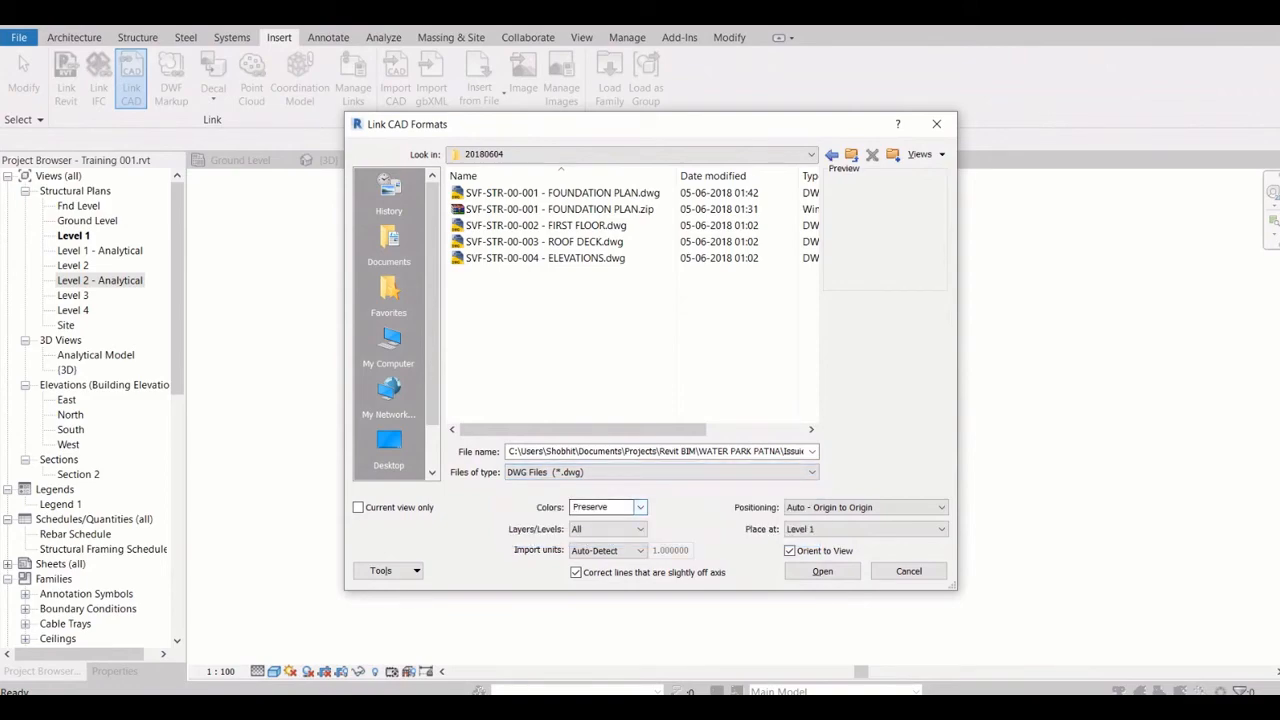
Preview the first floor, roof deck and elevations drawings, and choose SVF-STR-00-001 - FOUNDATION PLAN.dwg as the file to link
left_click(546, 226)
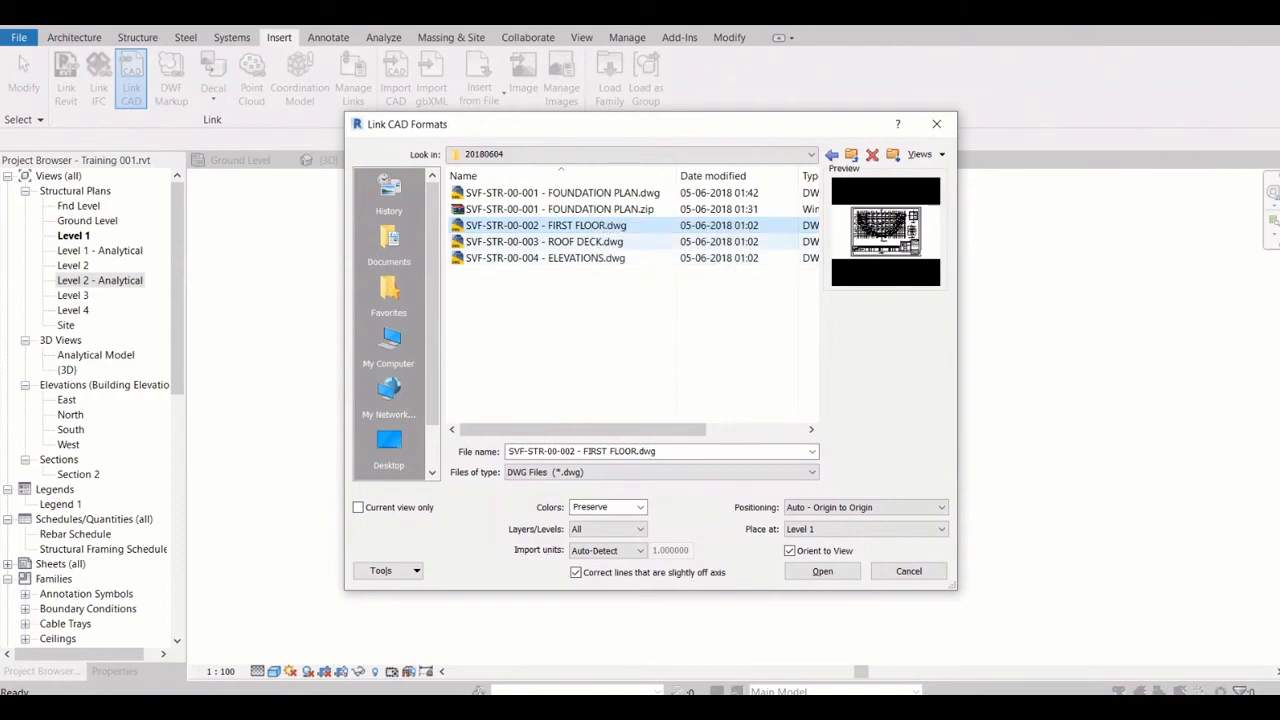
left_click(605, 242)
left_click(632, 258)
left_click(622, 226)
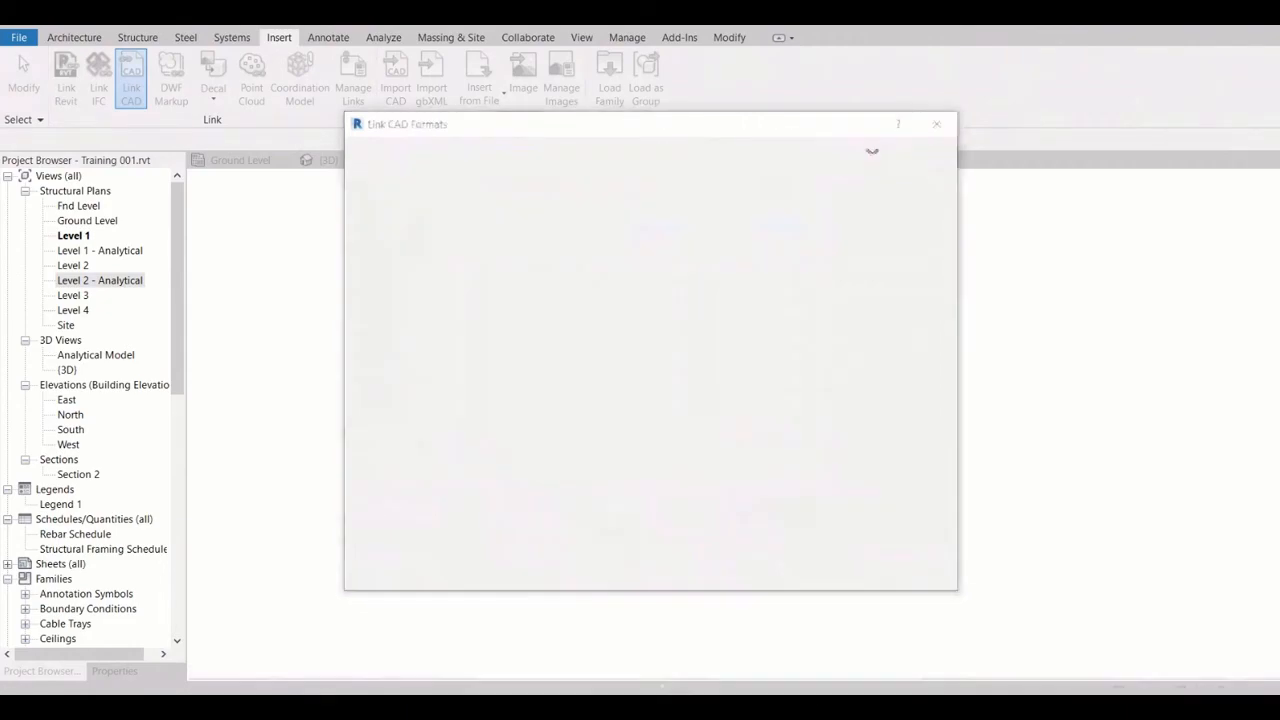
left_click(562, 193)
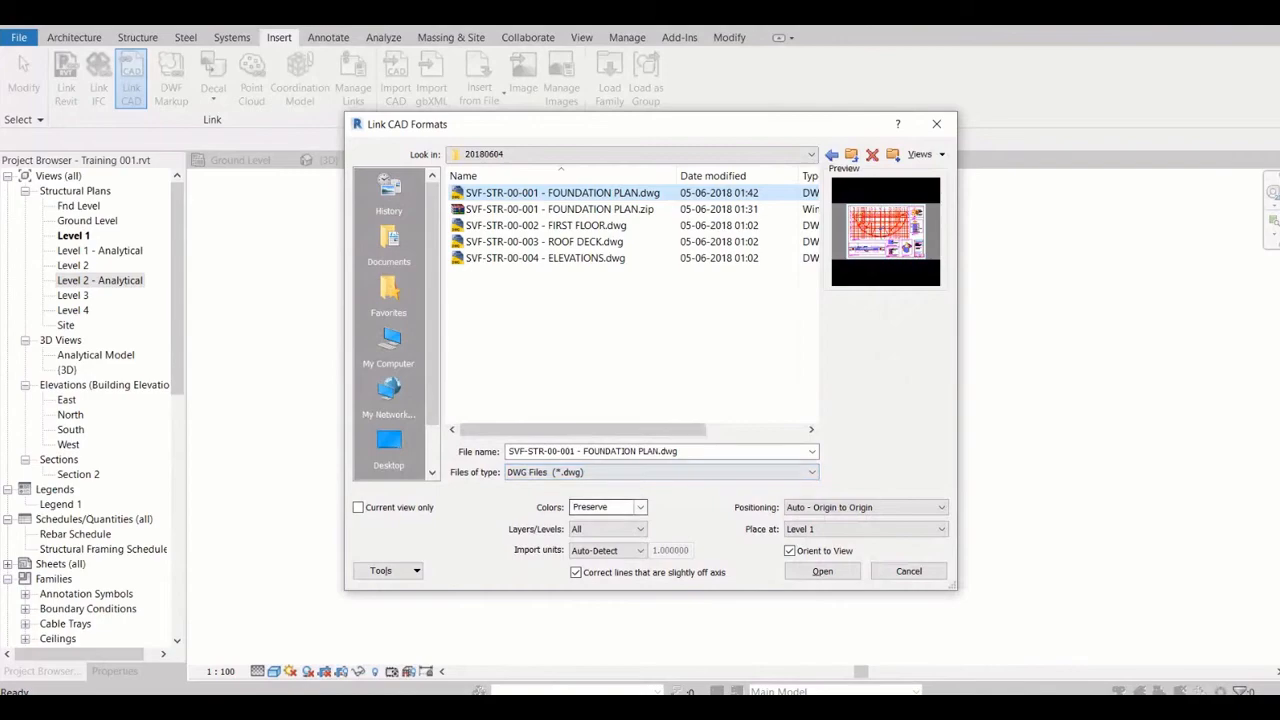
Examine the color and layer options for the CAD link, keeping Preserve for colors and All for layers
left_click(639, 507)
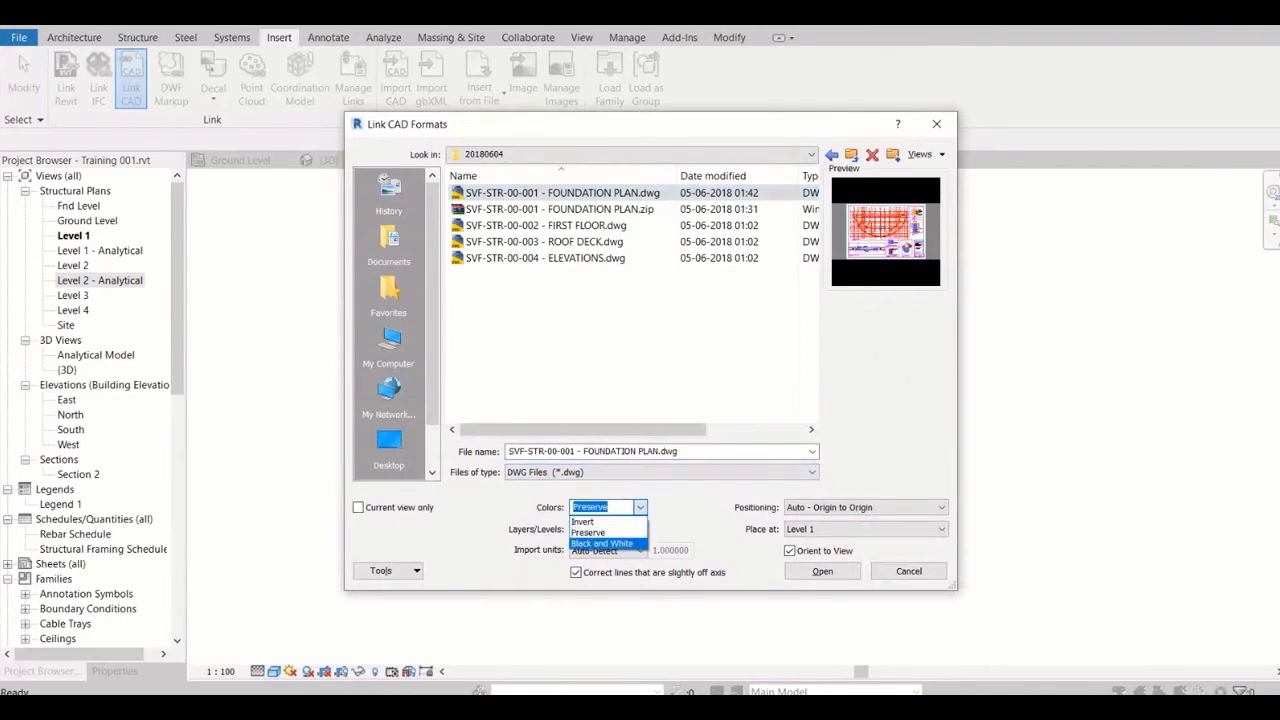
left_click(640, 507)
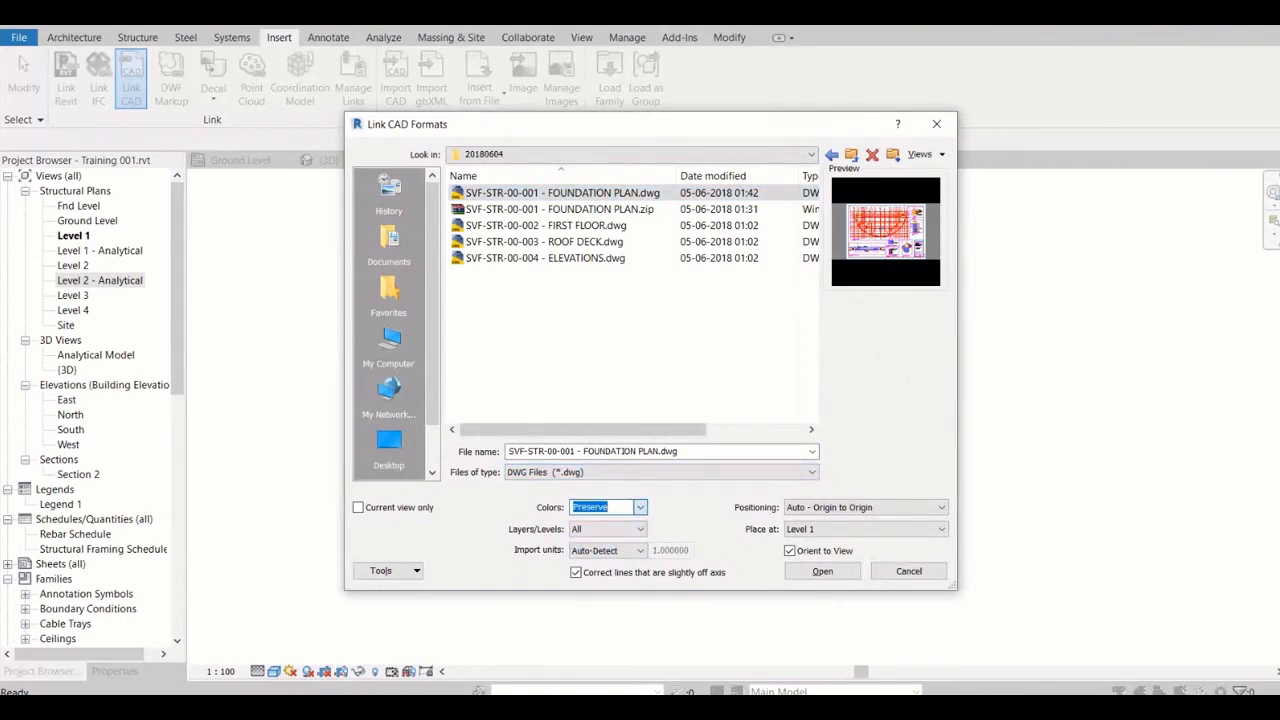
left_click(640, 529)
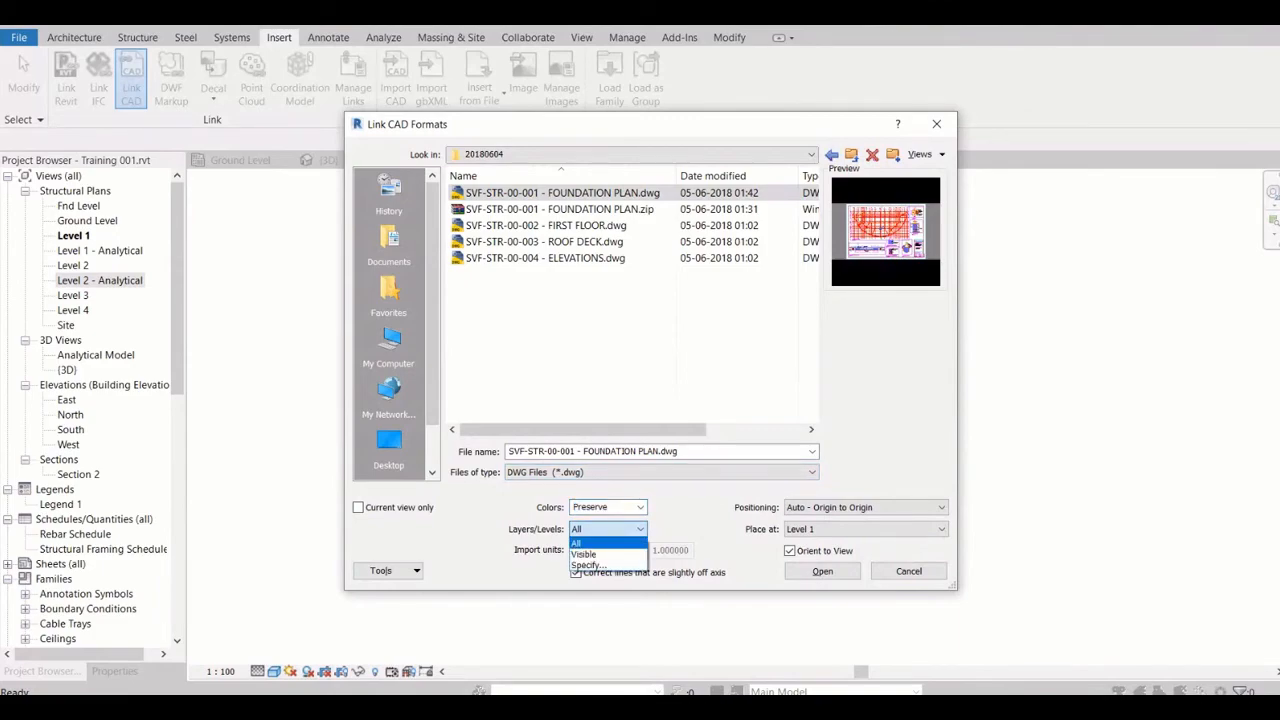
left_click(640, 529)
left_click(640, 529)
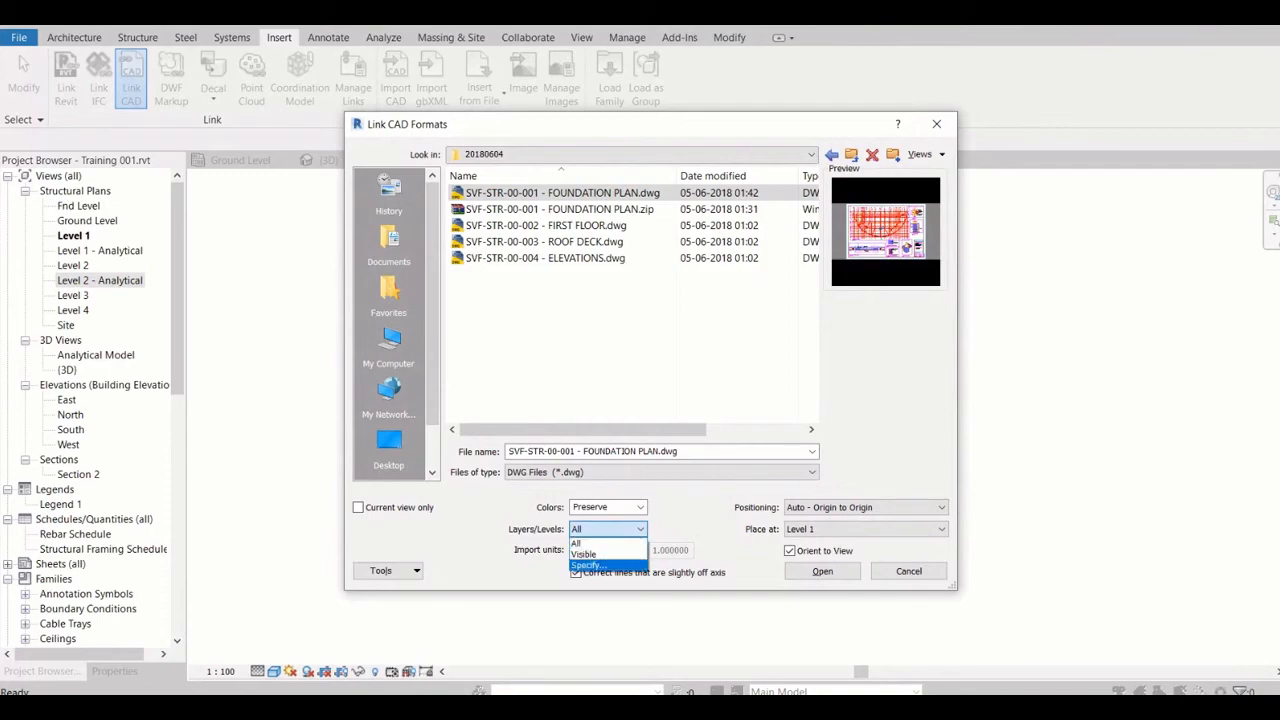
left_click(598, 544)
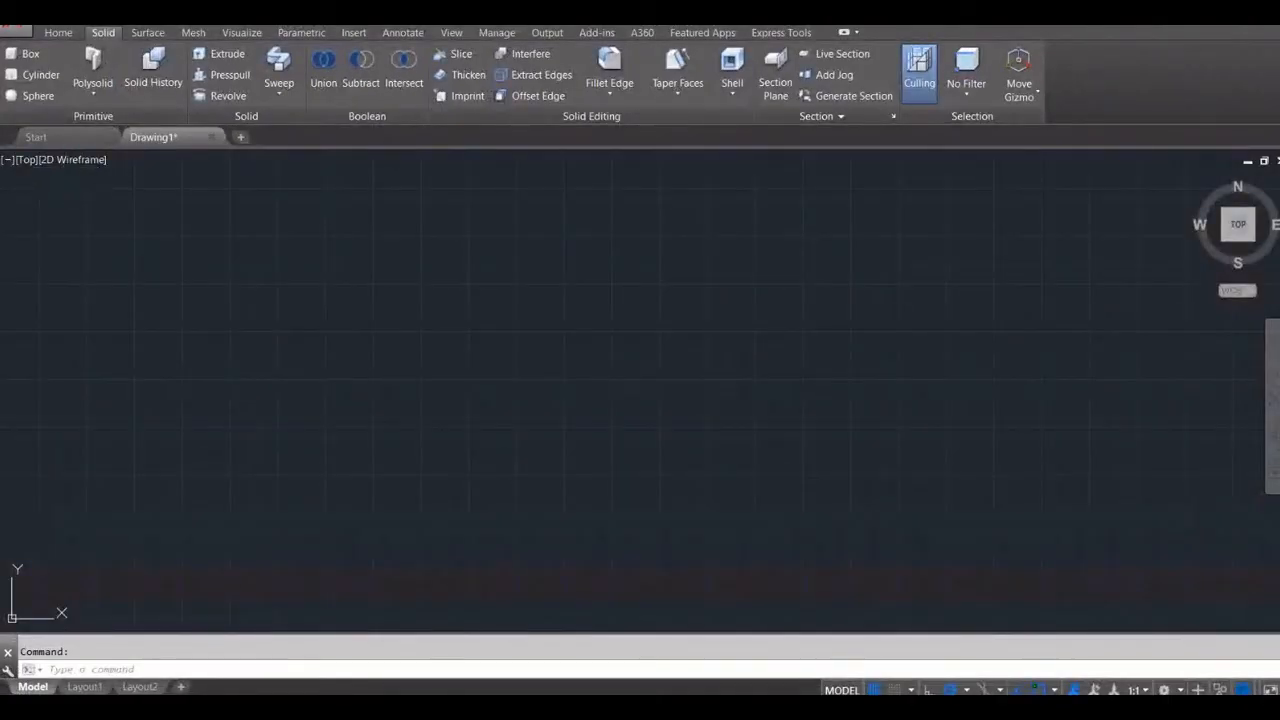
Switch to AutoCAD, open SVF-STR-00-001 - FOUNDATION PLAN.dwg from the 20180604 folder and display its model space
key("ctrl+o")
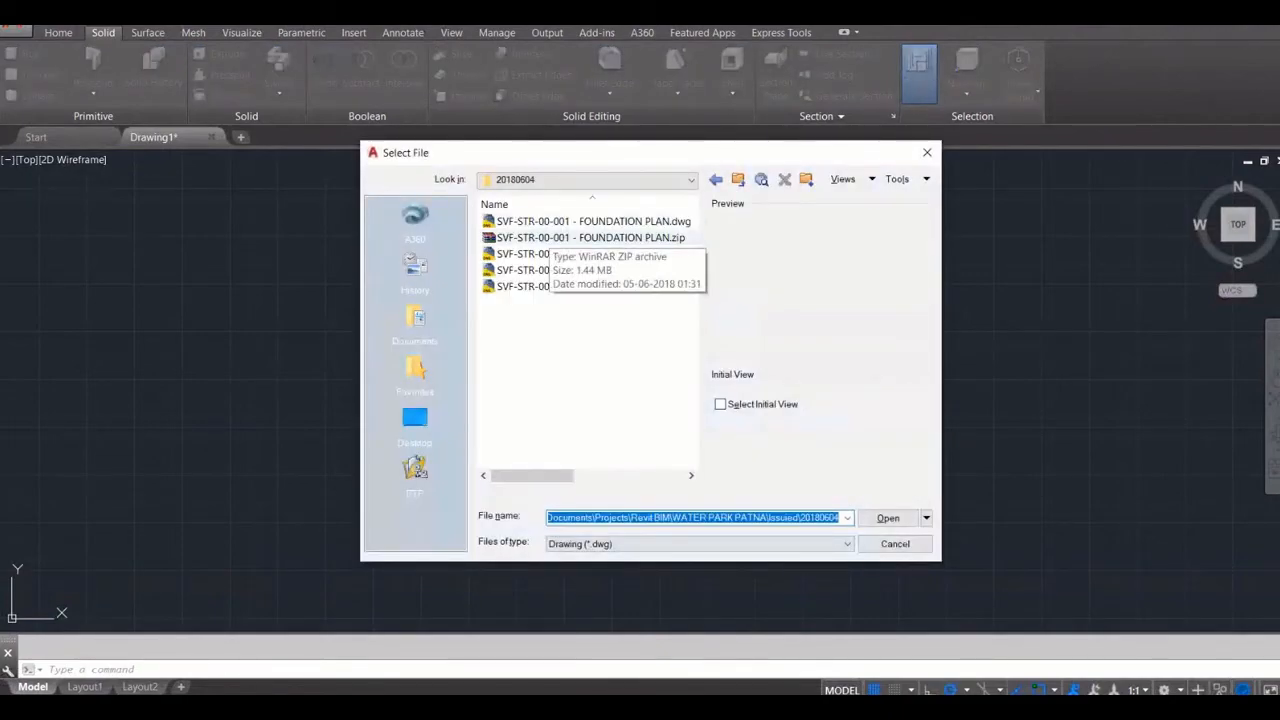
left_click(590, 221)
left_click(888, 518)
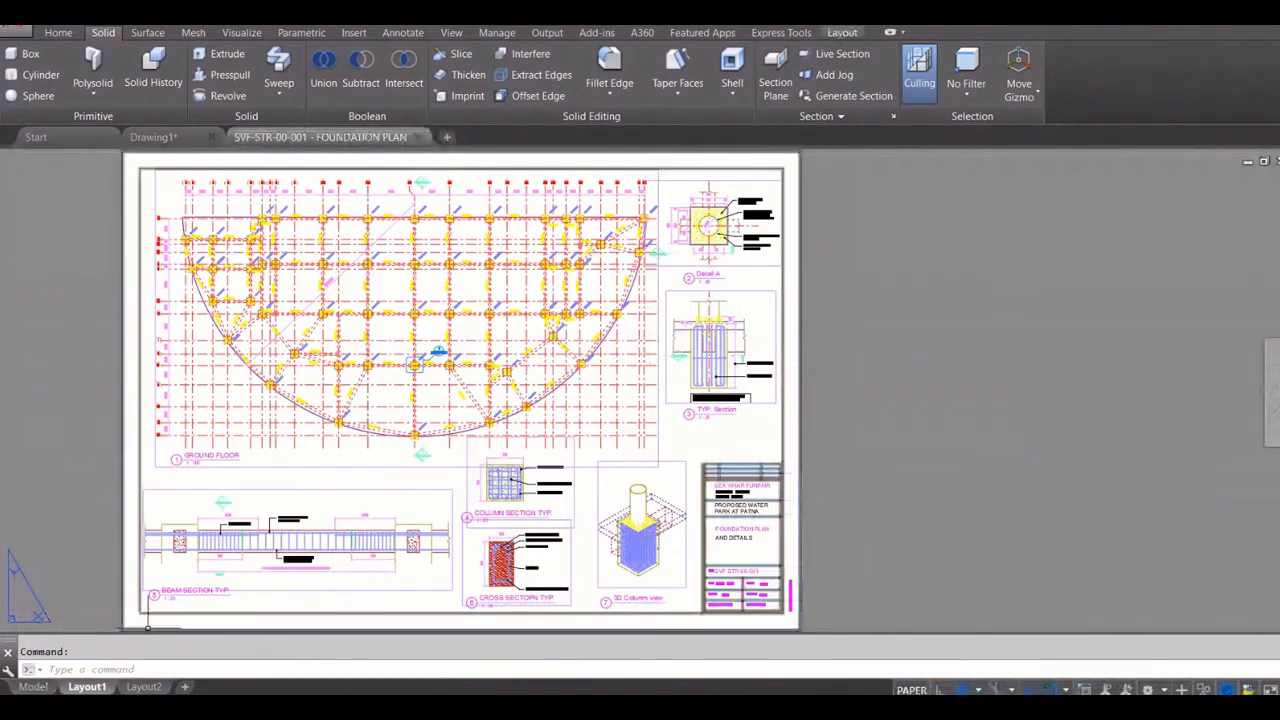
left_click(33, 687)
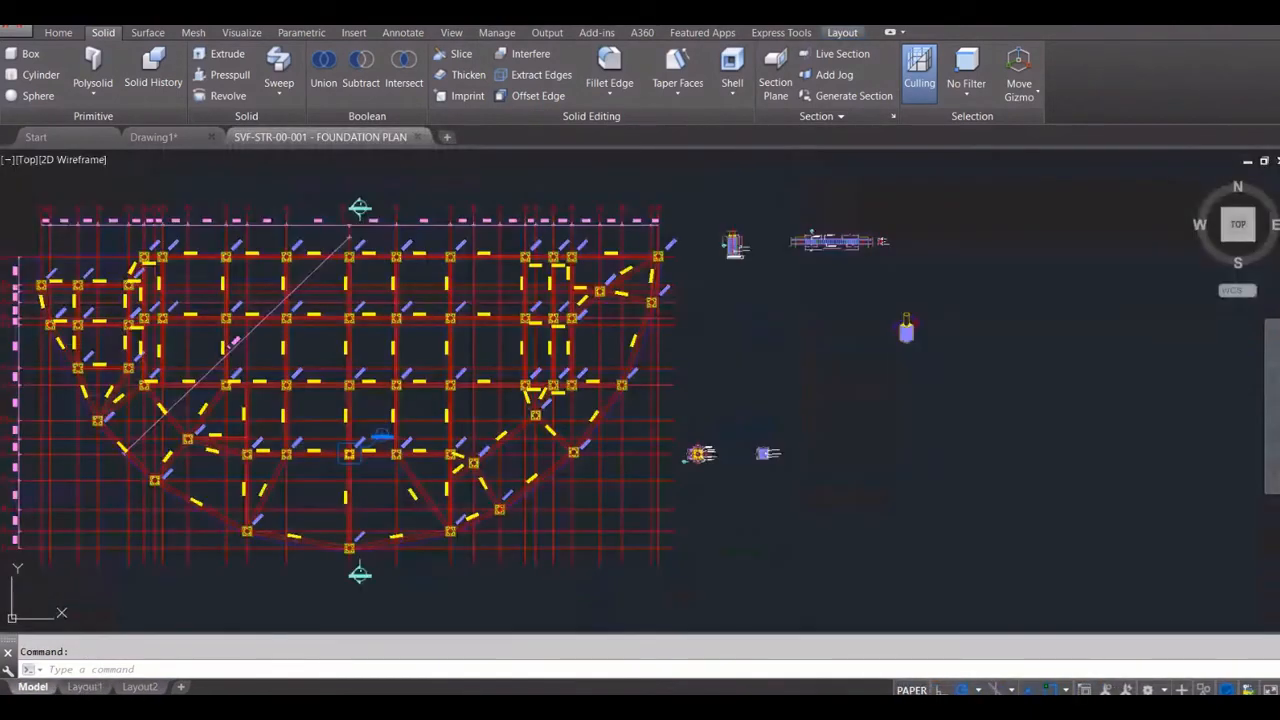
Check the foundation plan's drawing units and the available insertion scale units without changing anything
type("uni")
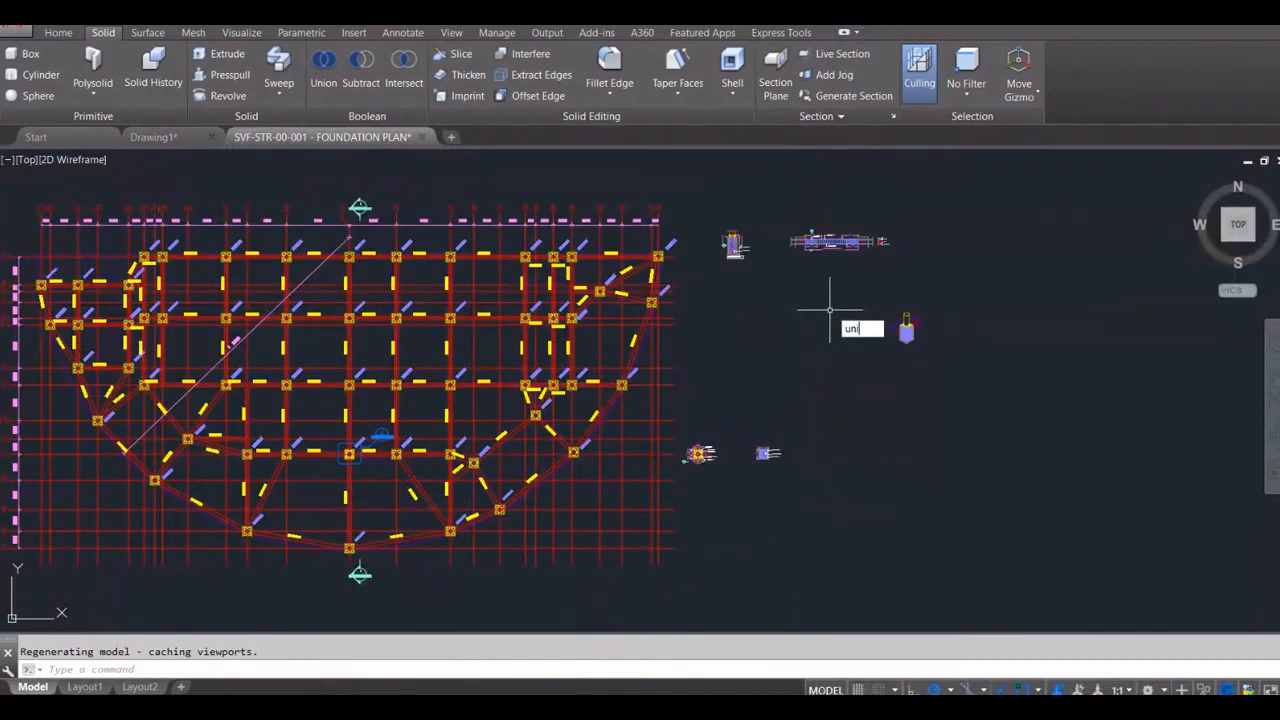
type("ts")
key("Return")
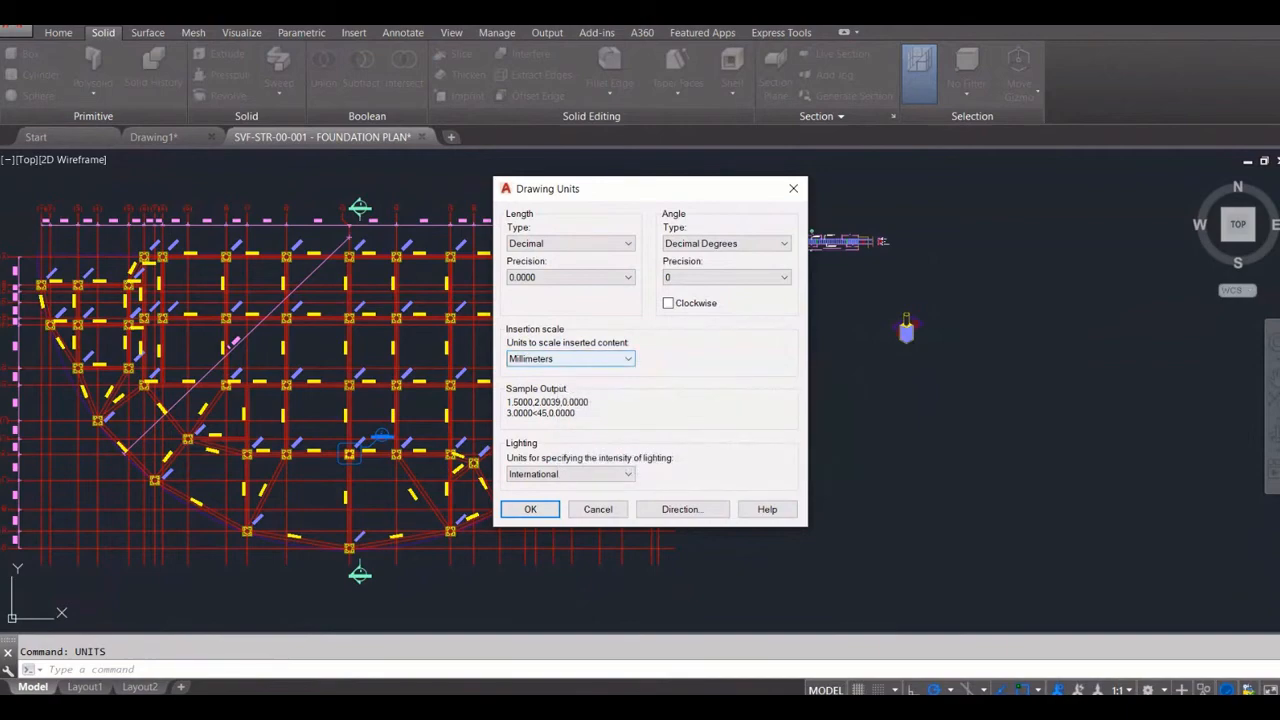
left_click(570, 358)
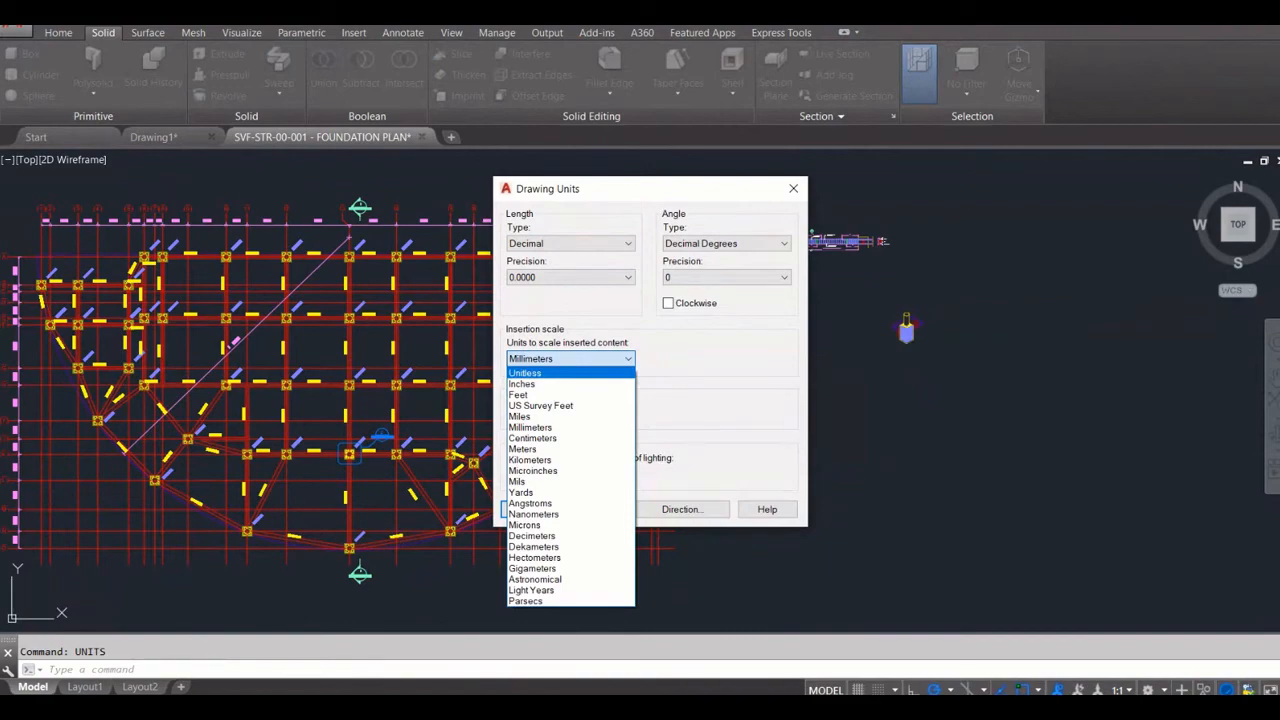
key("Escape")
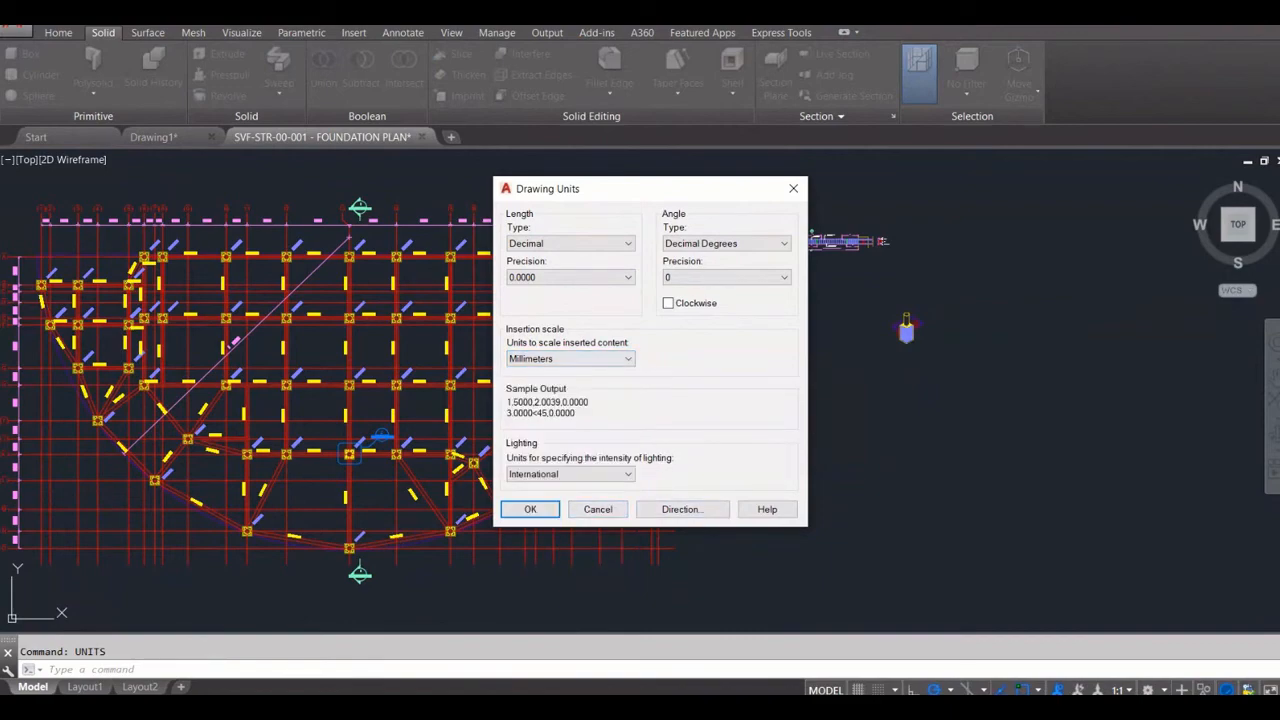
left_click(598, 509)
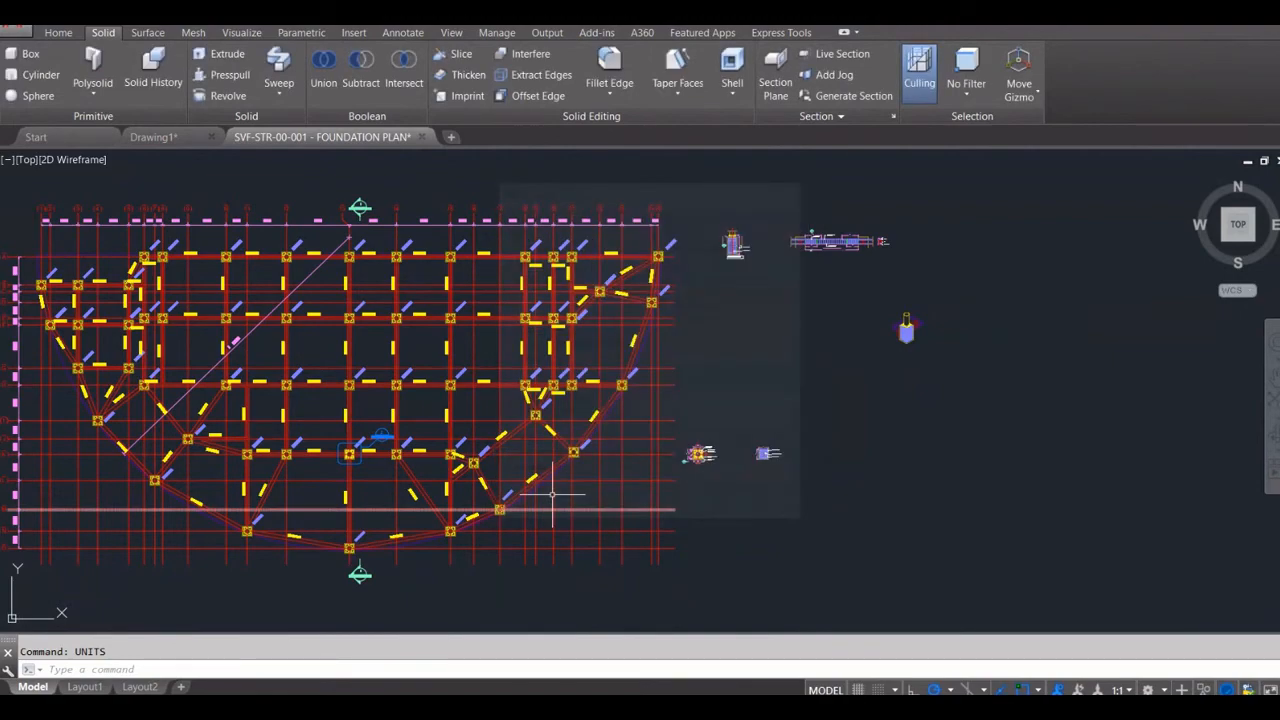
Close Drawing1 without saving it and start a new blank drawing
left_click(153, 136)
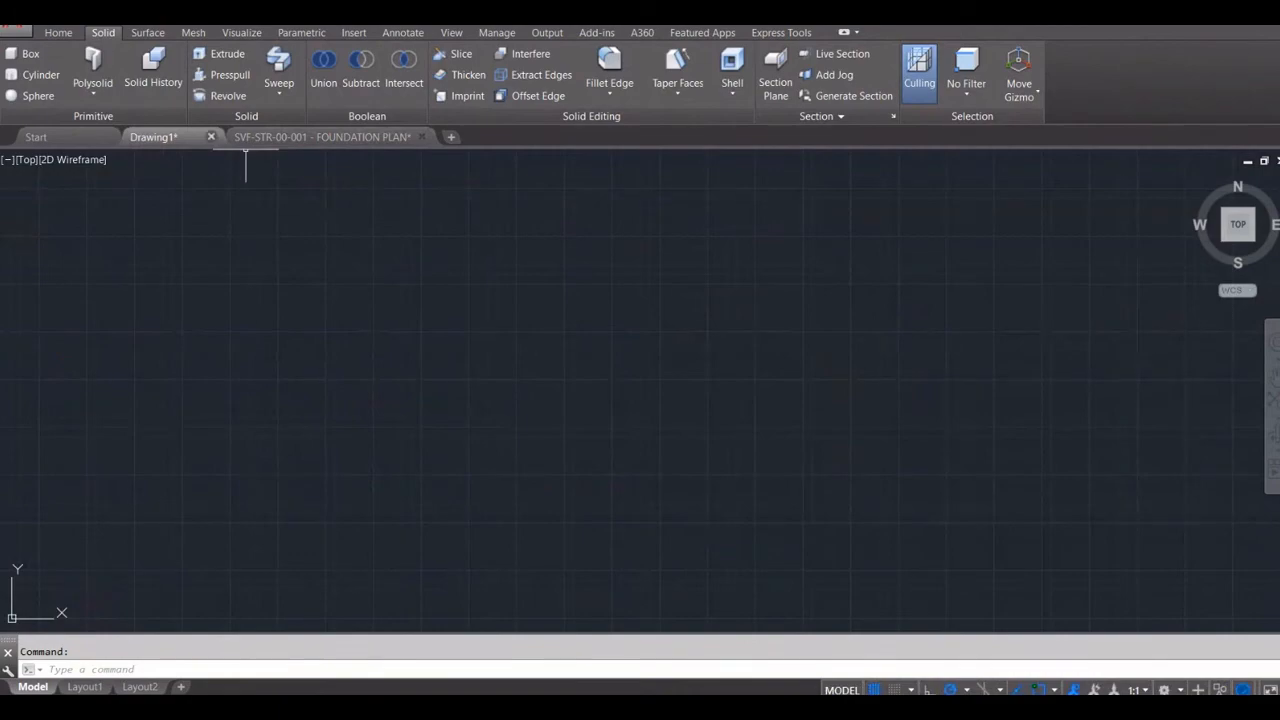
left_click(211, 136)
left_click(654, 399)
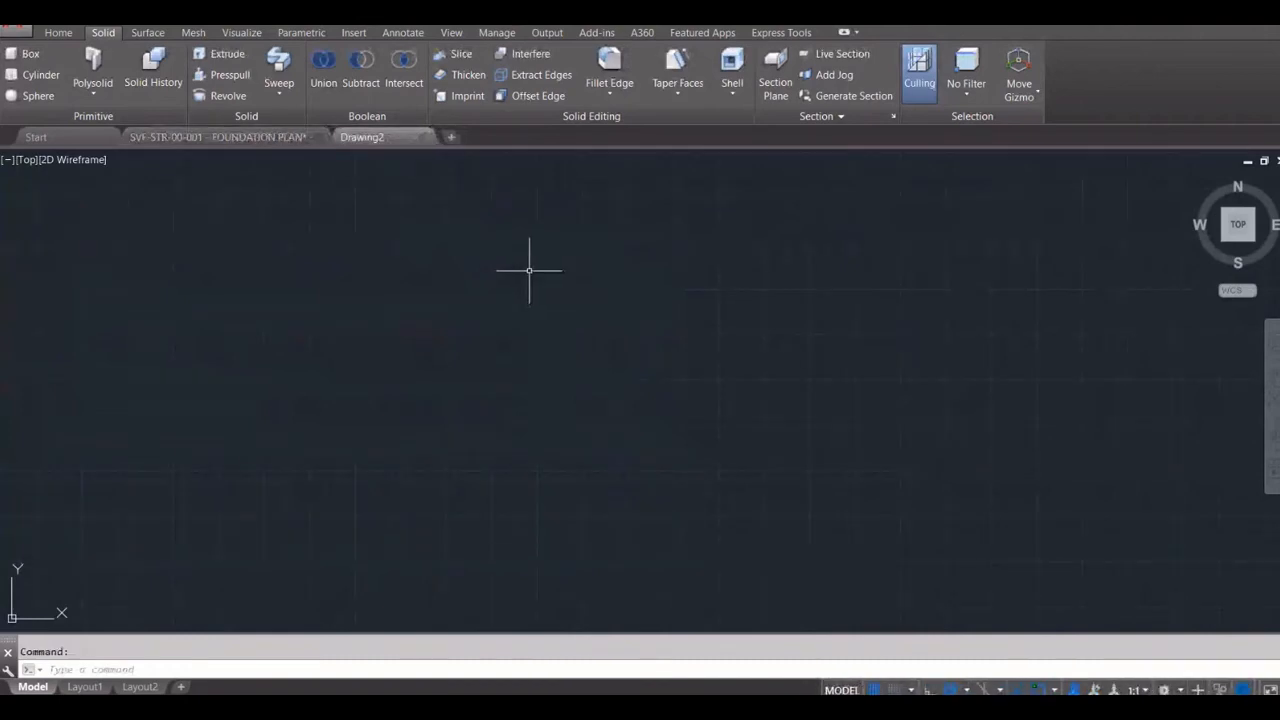
Try the Unitless insertion scale in the new drawing's units and discard the change
type("UNI")
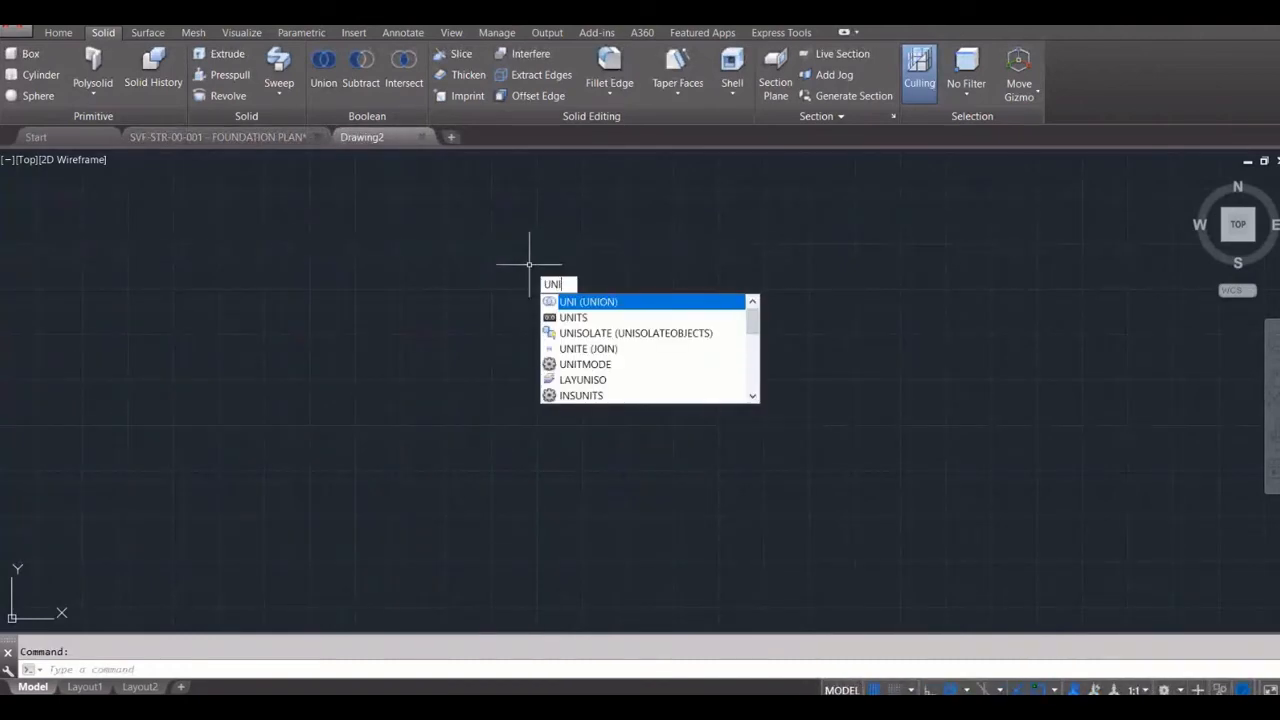
key("Down")
key("Down")
key("Up")
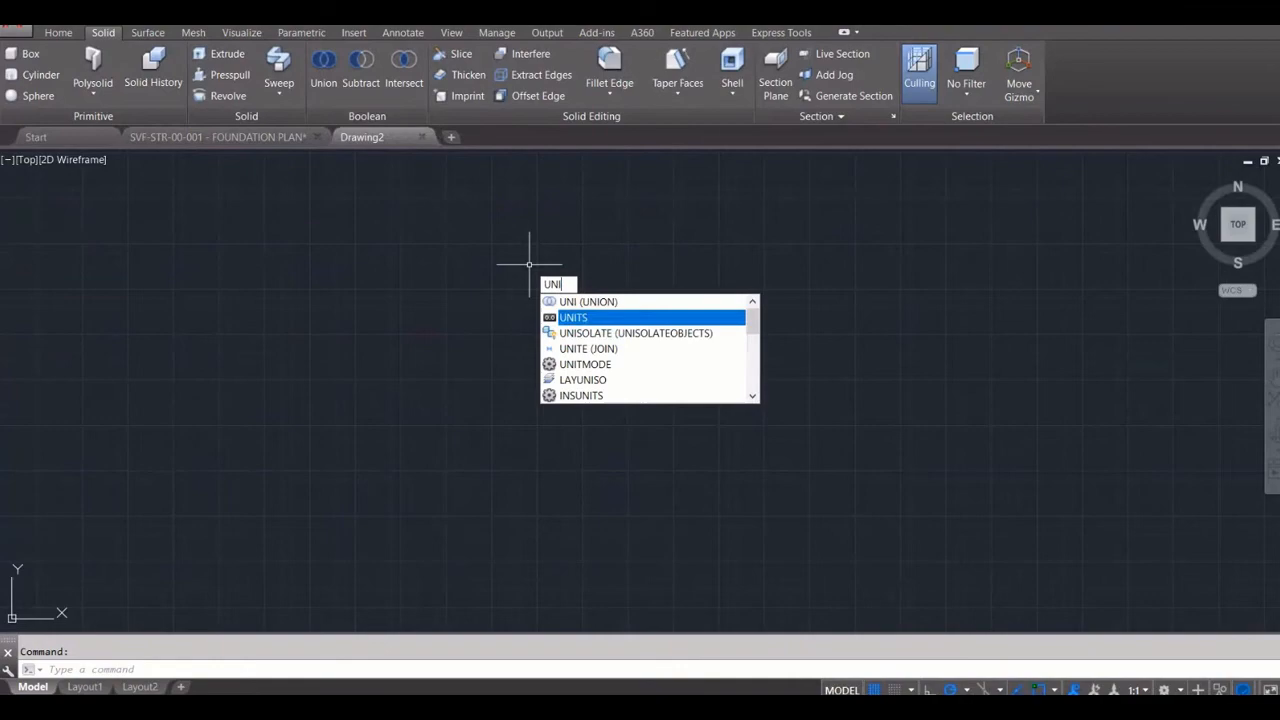
key("Return")
left_click(571, 359)
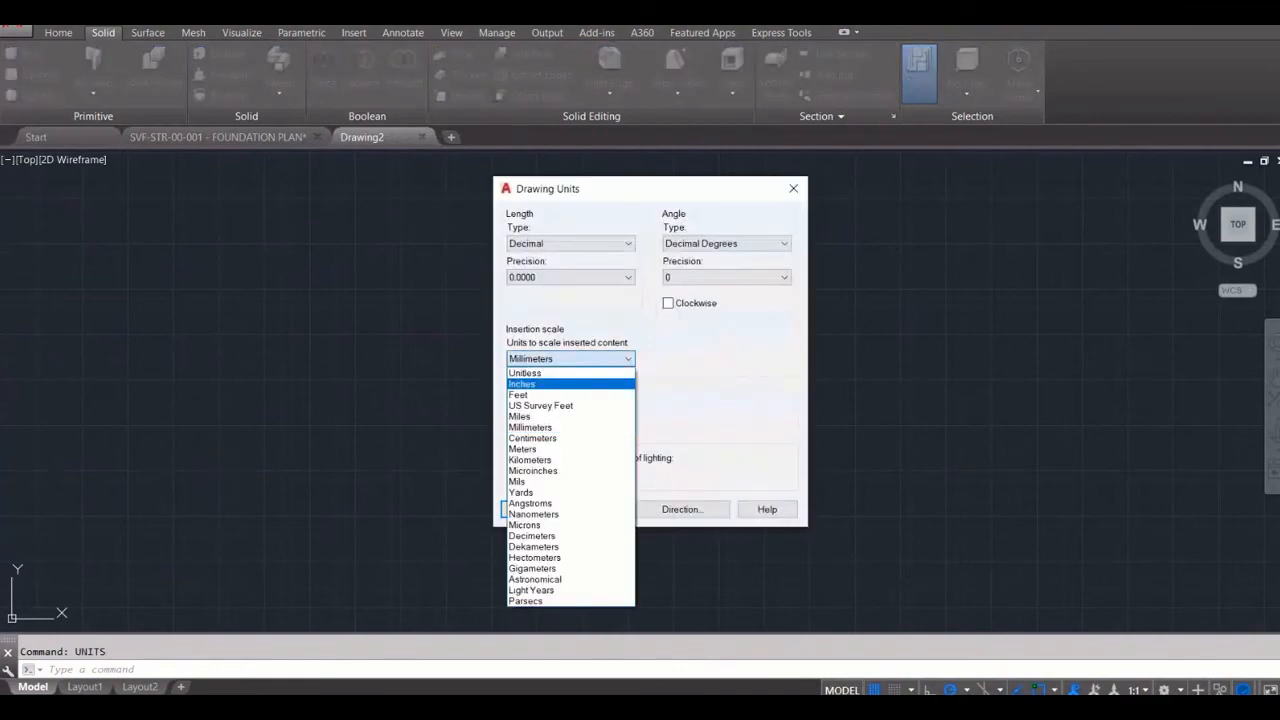
key("Down")
key("Up")
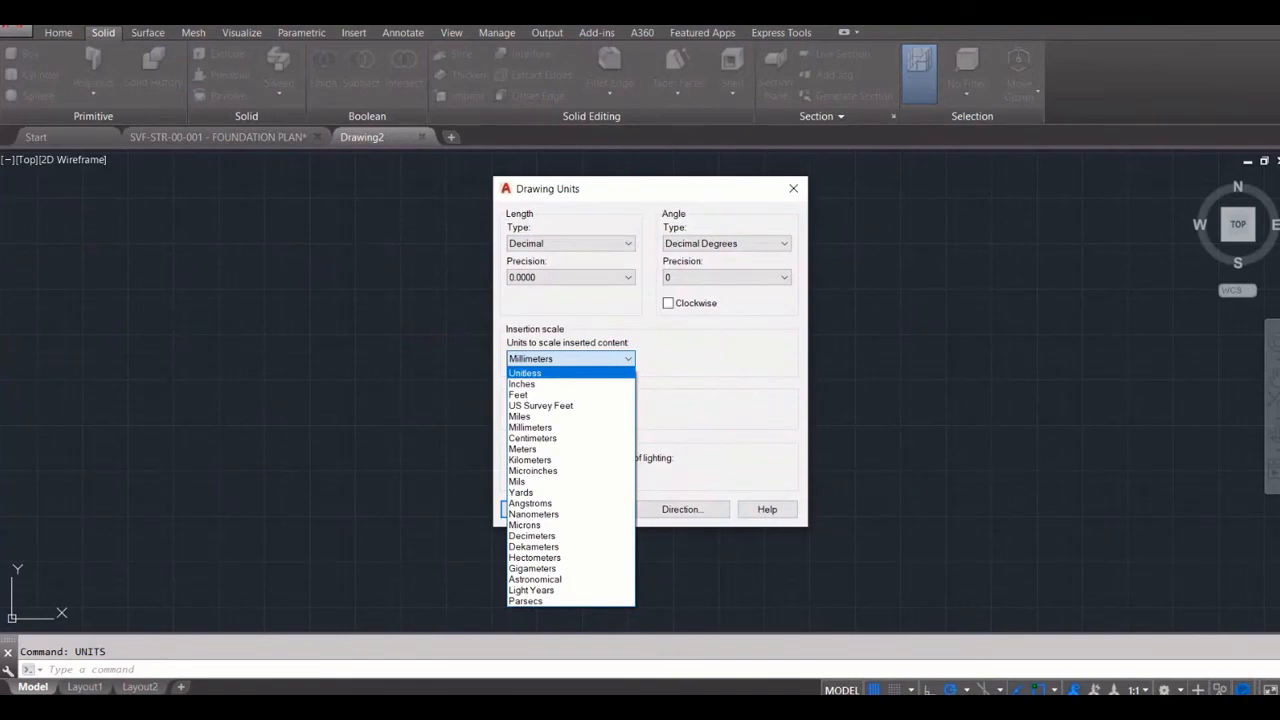
key("Return")
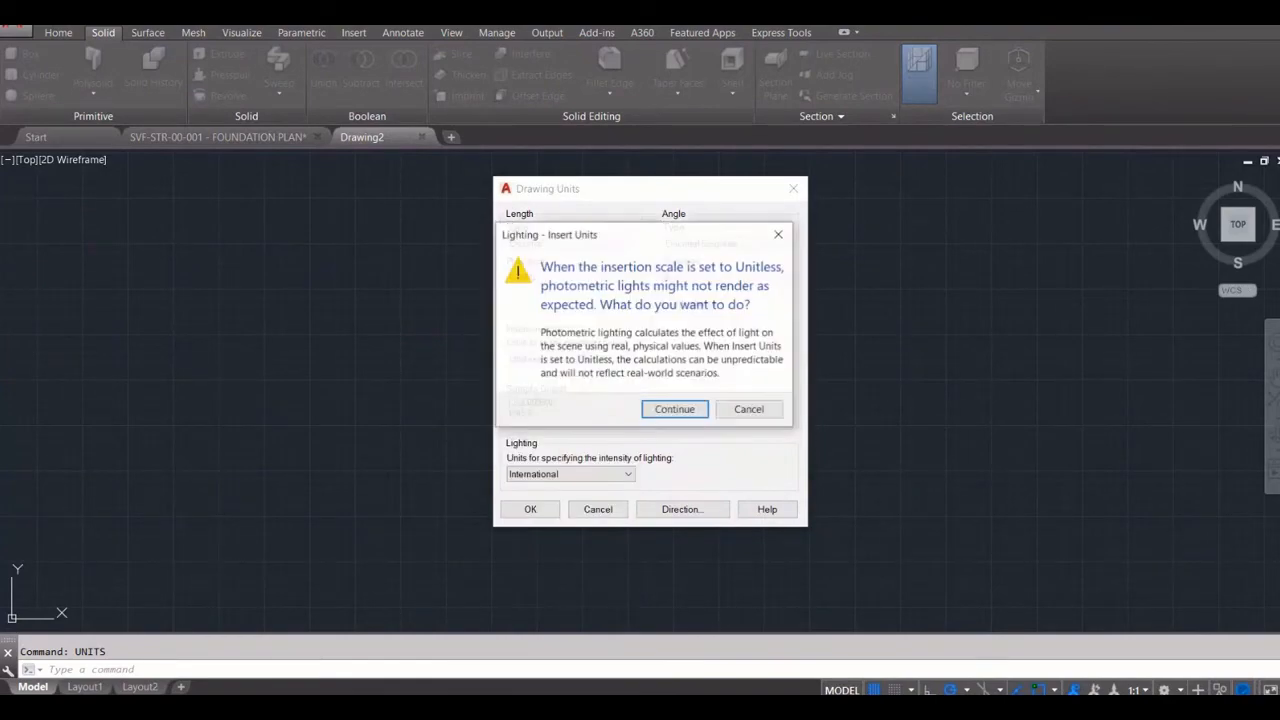
key("Return")
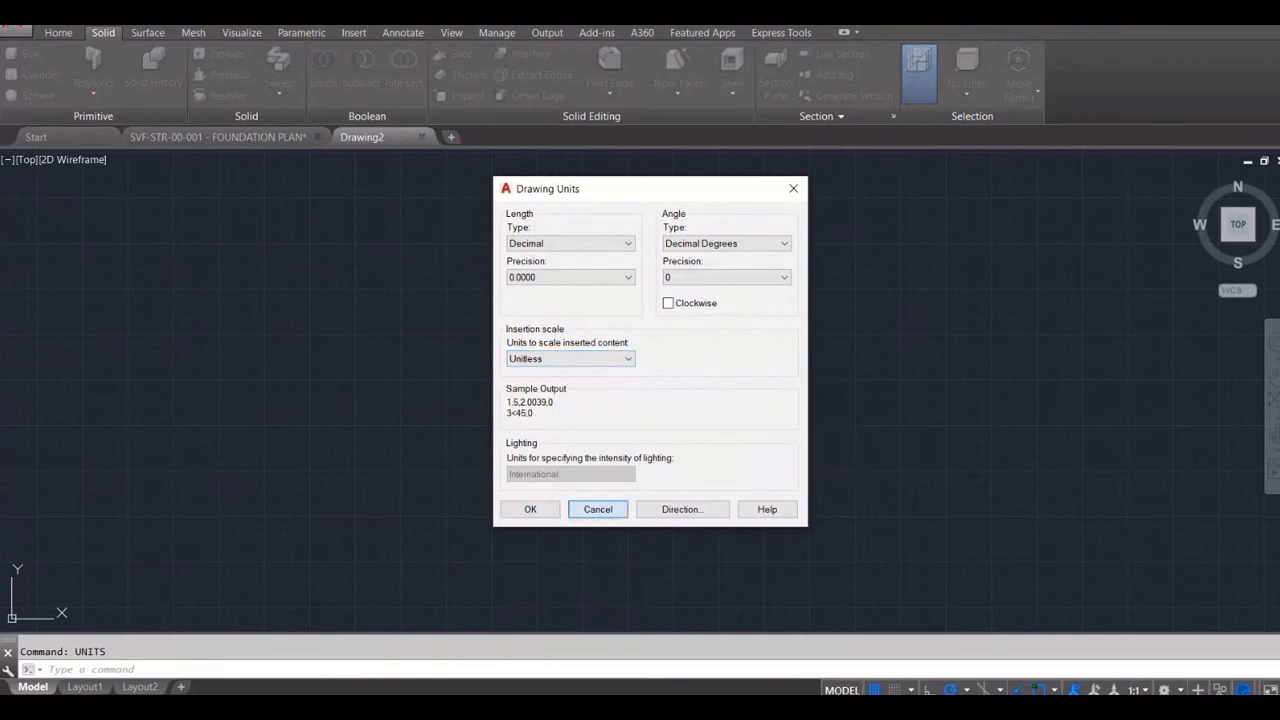
left_click(598, 509)
Draw a horizontal line 1000 units long in the blank drawing and end the Line command
type("l")
key("Return")
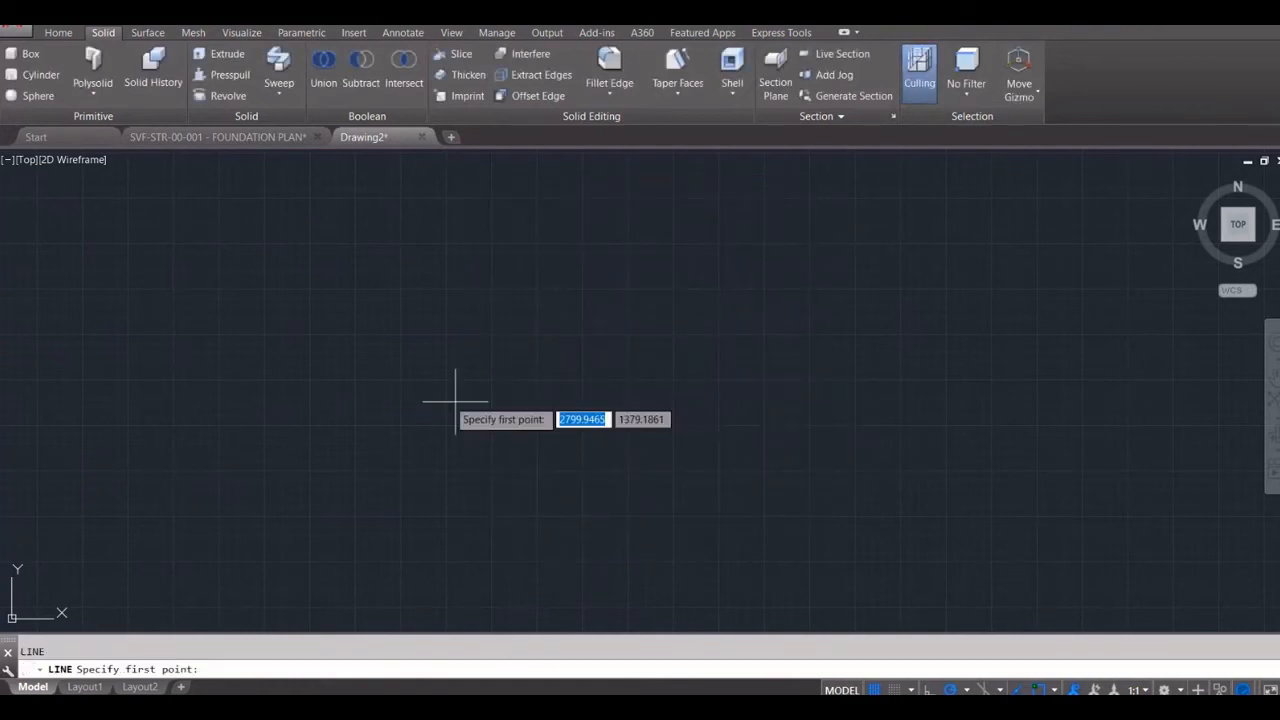
left_click(423, 394)
type("1000")
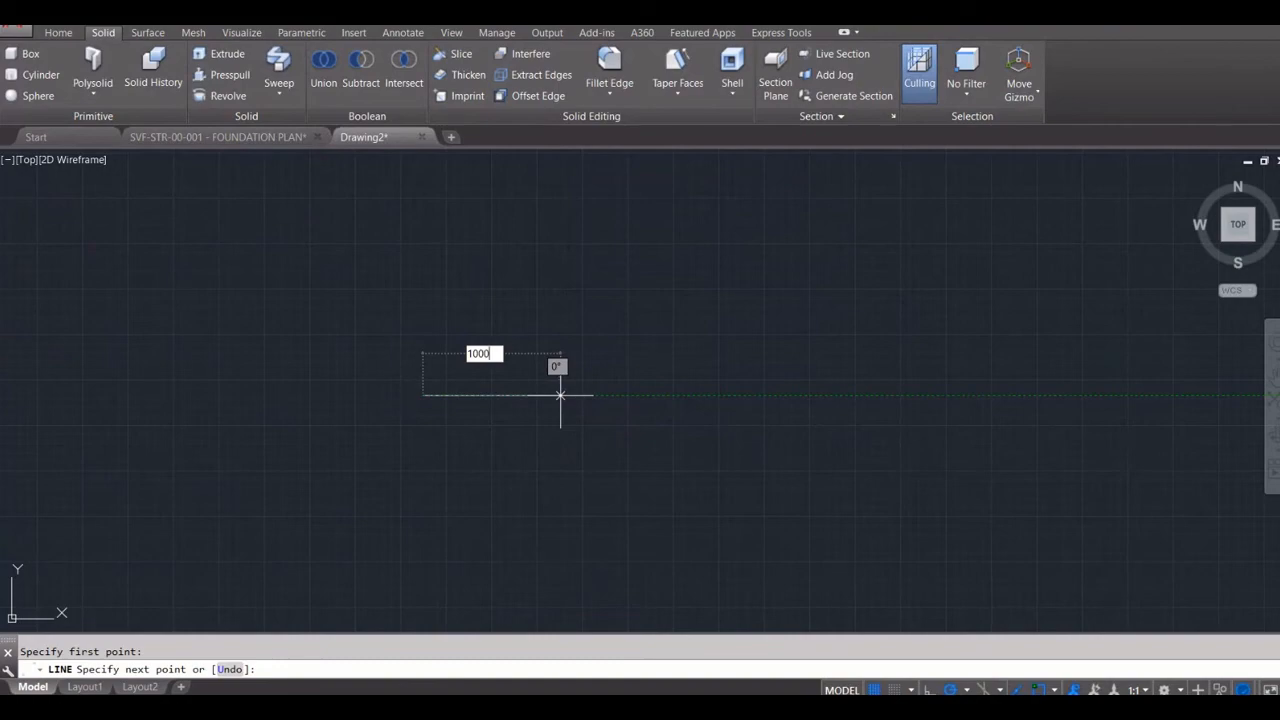
key("Return")
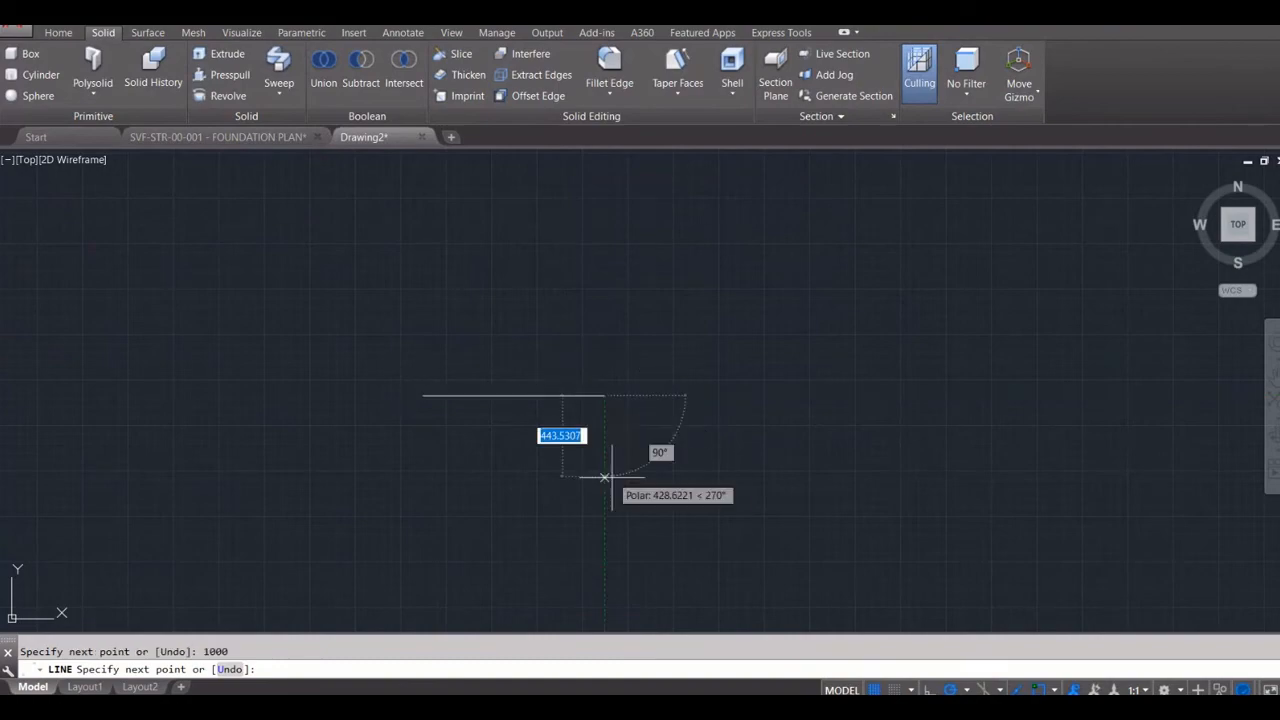
key("Escape")
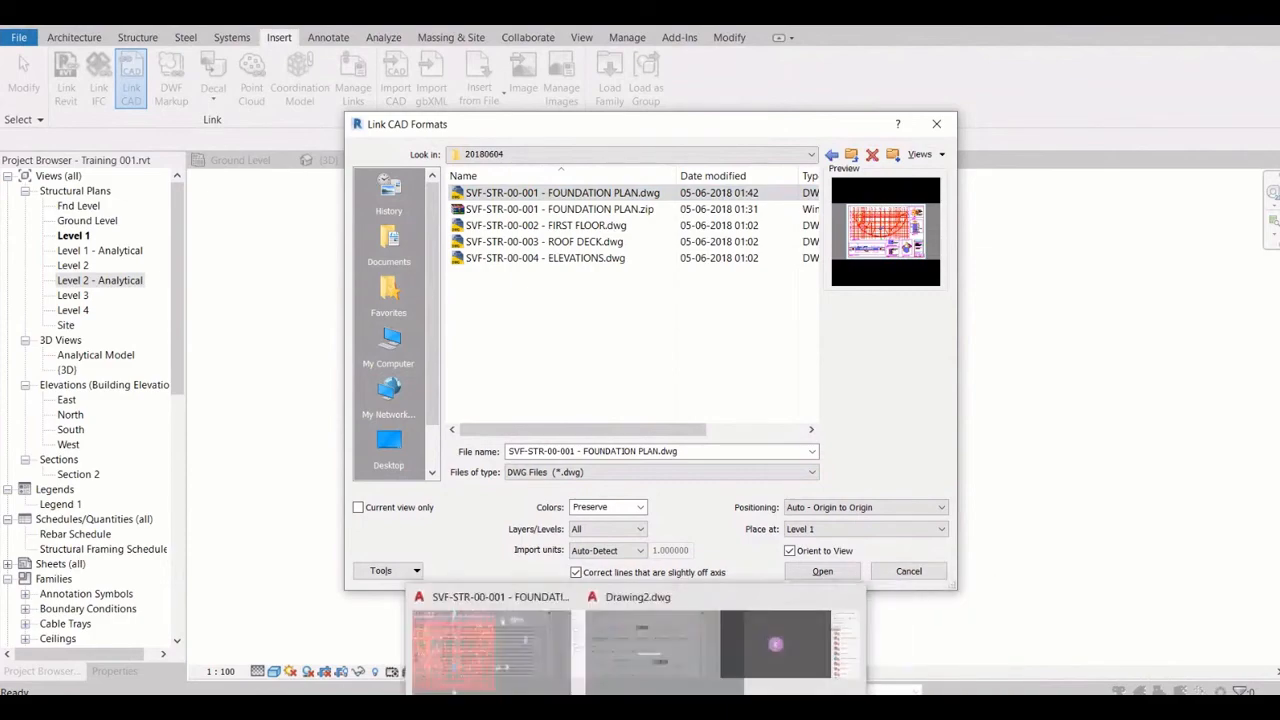
Switch back to Drawing2 in AutoCAD and review its insertion scale options, keeping Millimeters, before returning to the foundation plan drawing
left_click(604, 706)
left_click(657, 645)
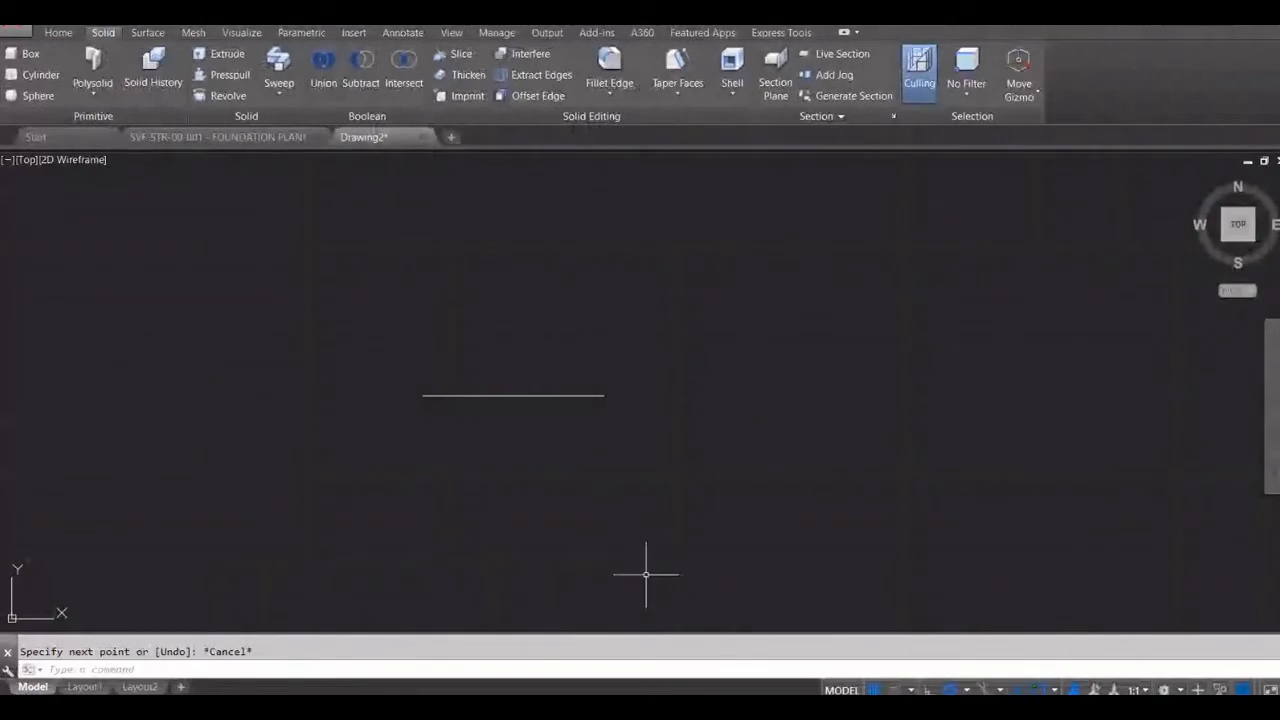
left_click(551, 417)
left_click(551, 417)
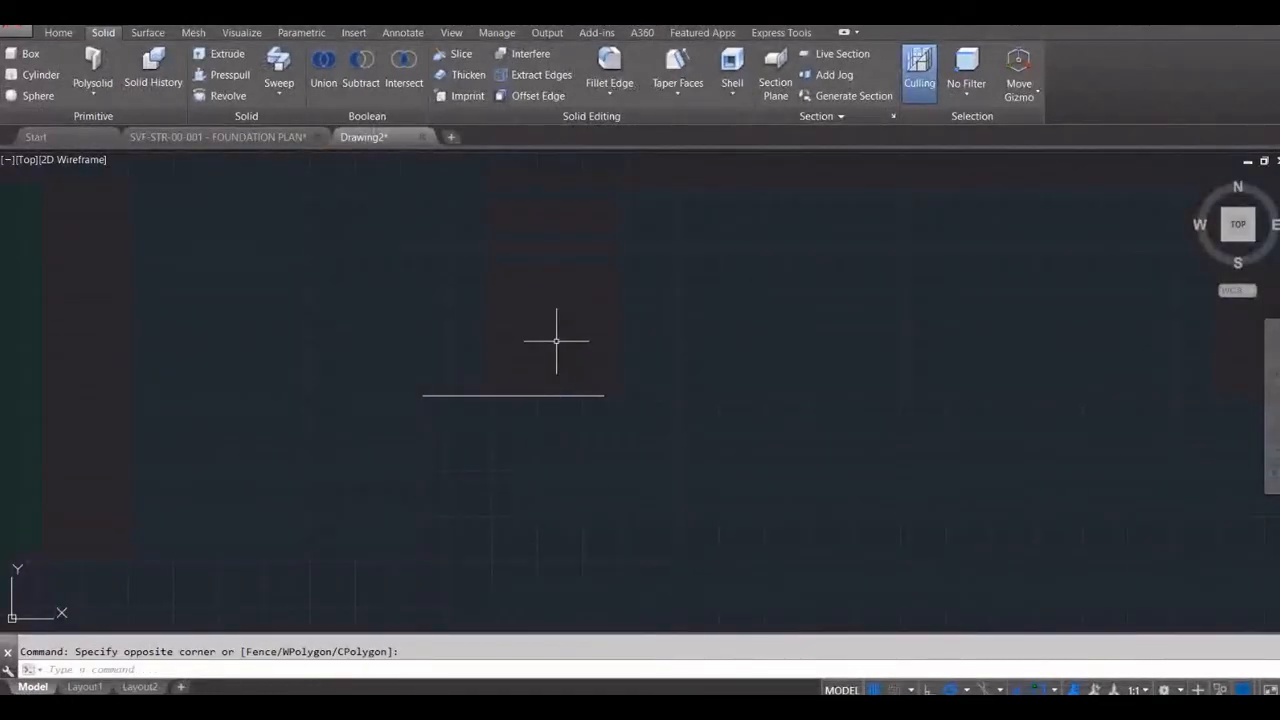
type("uin")
key("Return")
left_click(574, 359)
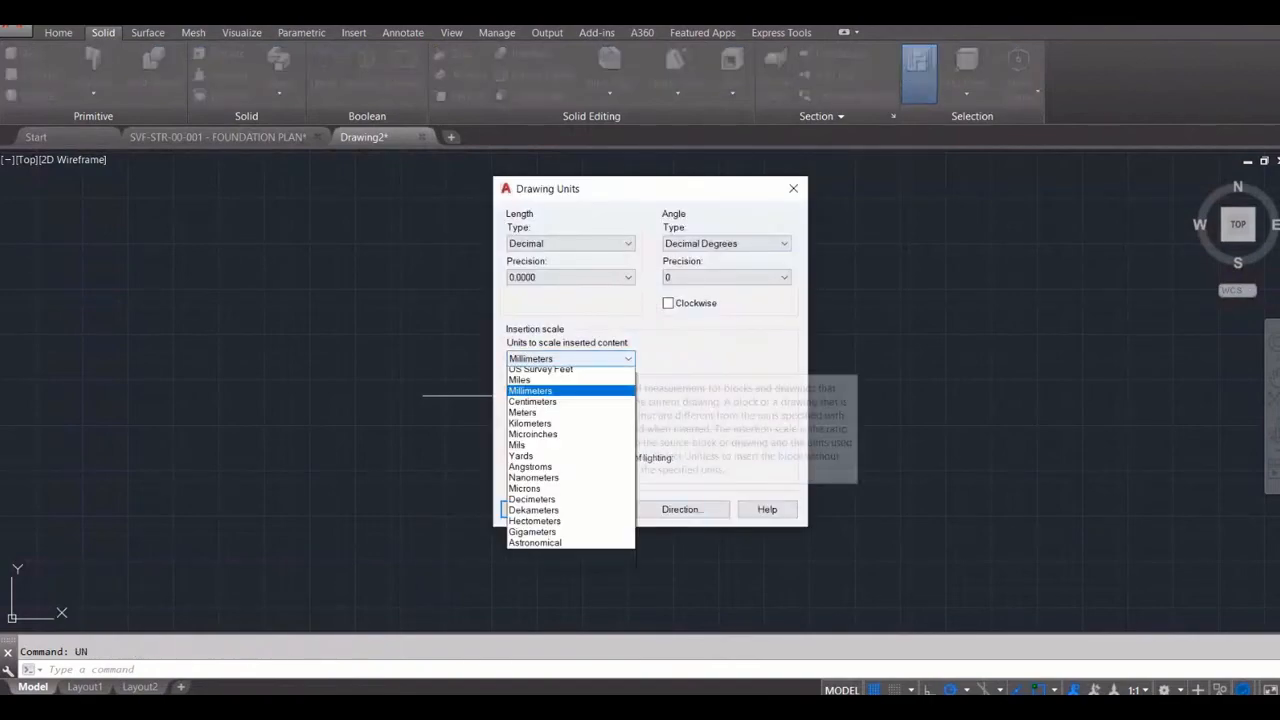
left_click(574, 359)
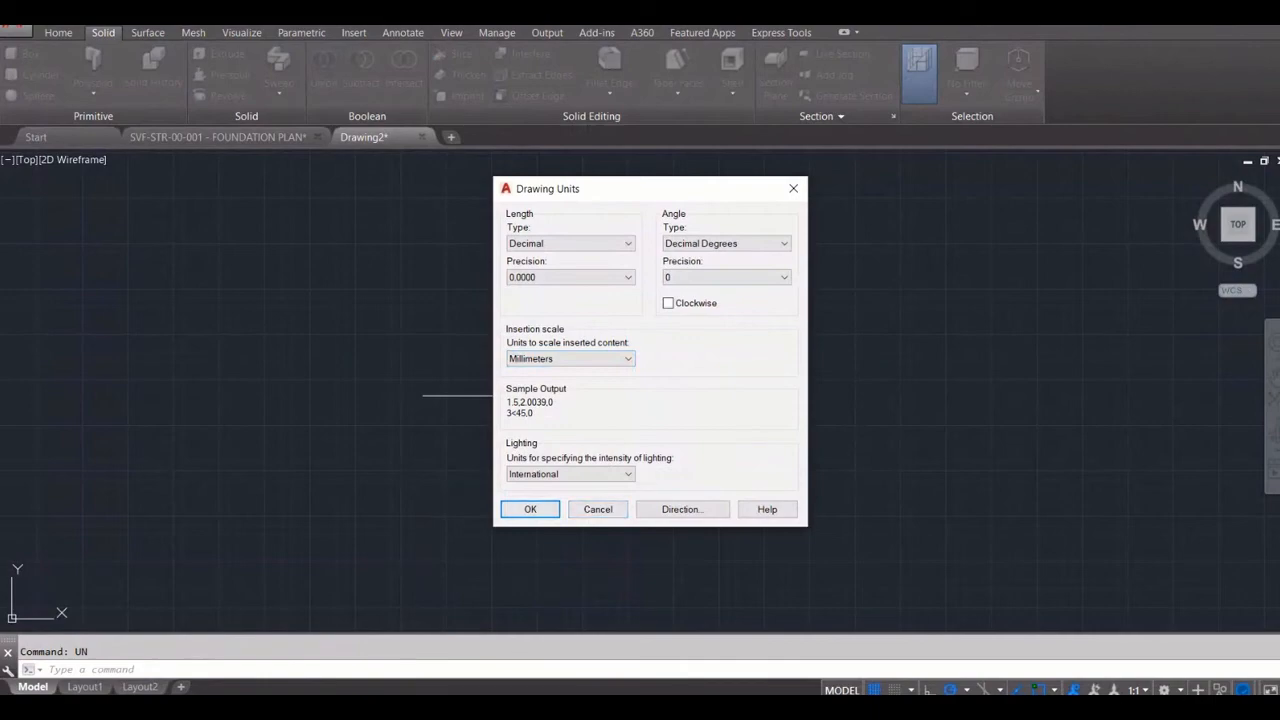
left_click(533, 509)
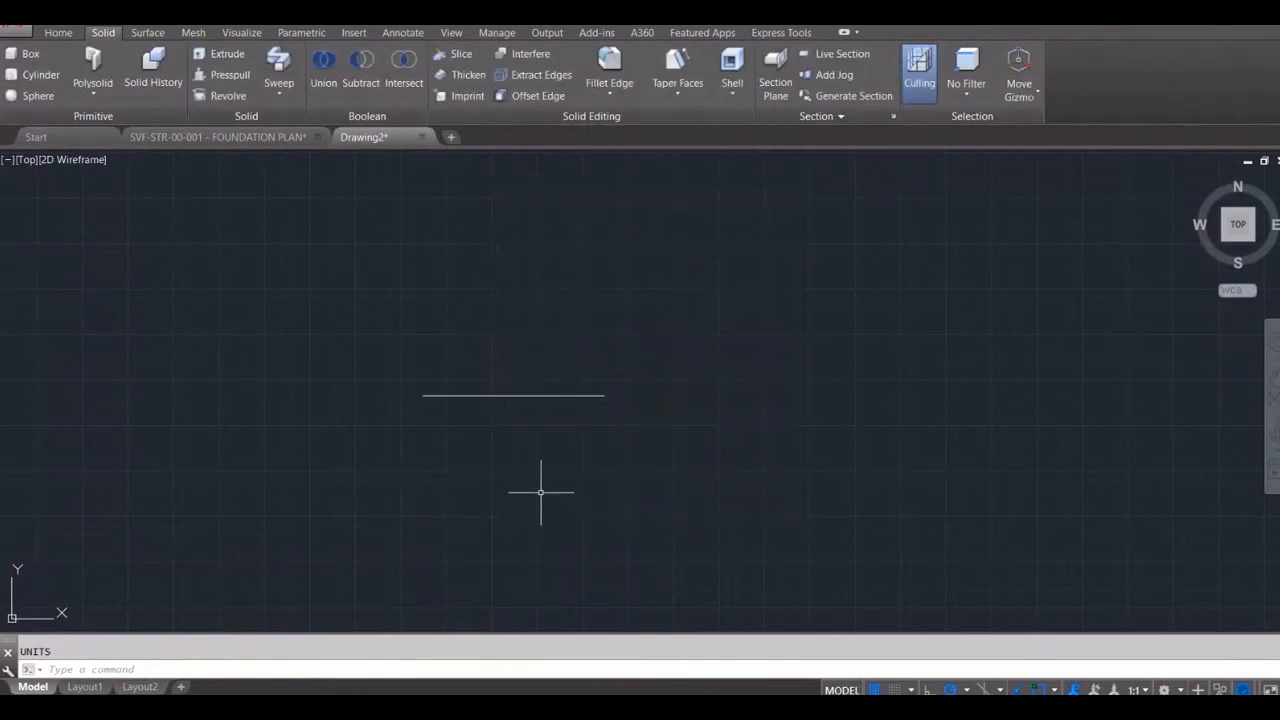
left_click(517, 392)
left_click(218, 136)
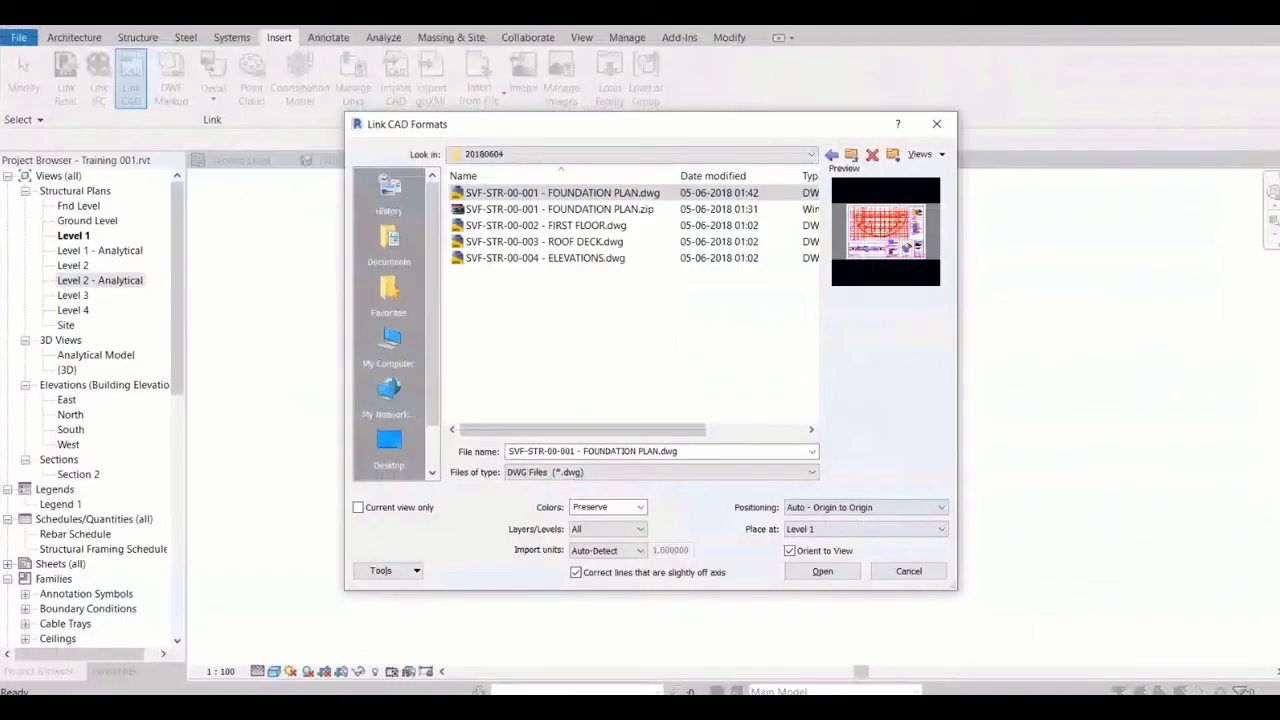
Switch to Revit and examine the import unit choices, keeping Auto-Detect, and the tools for adding the current folder to Places or Favorites
left_click(609, 551)
left_click(594, 566)
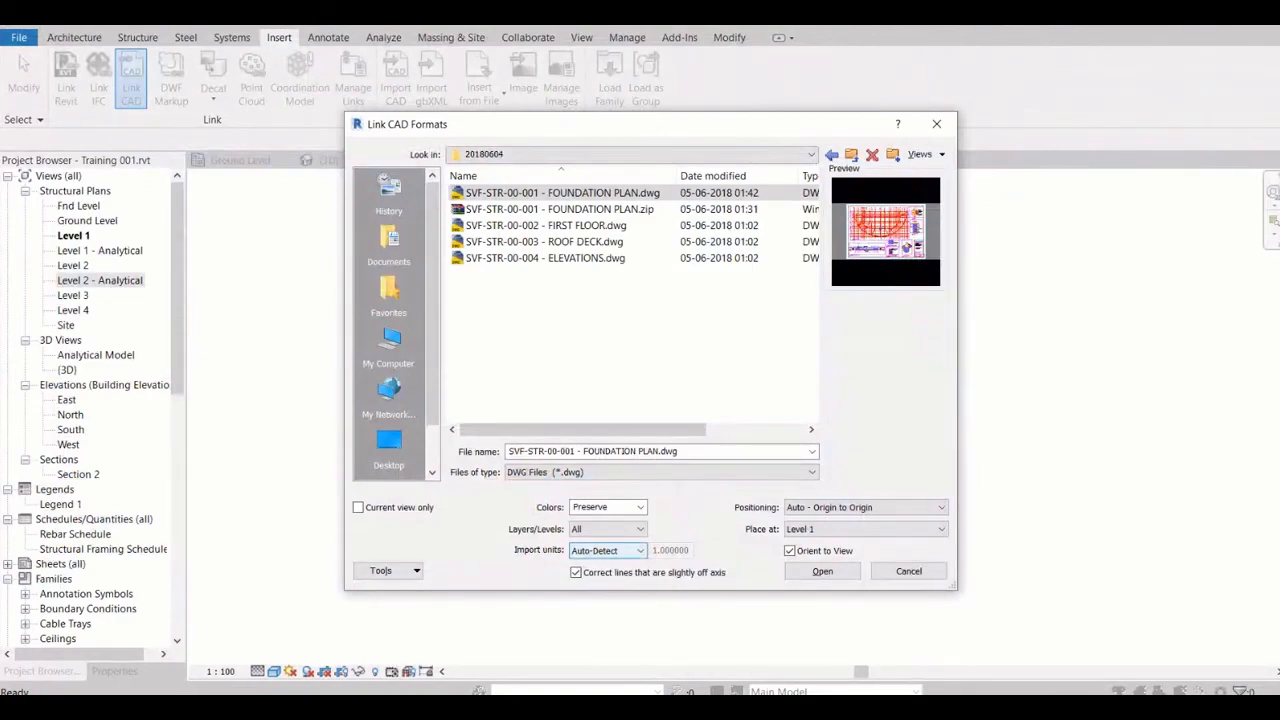
left_click(609, 551)
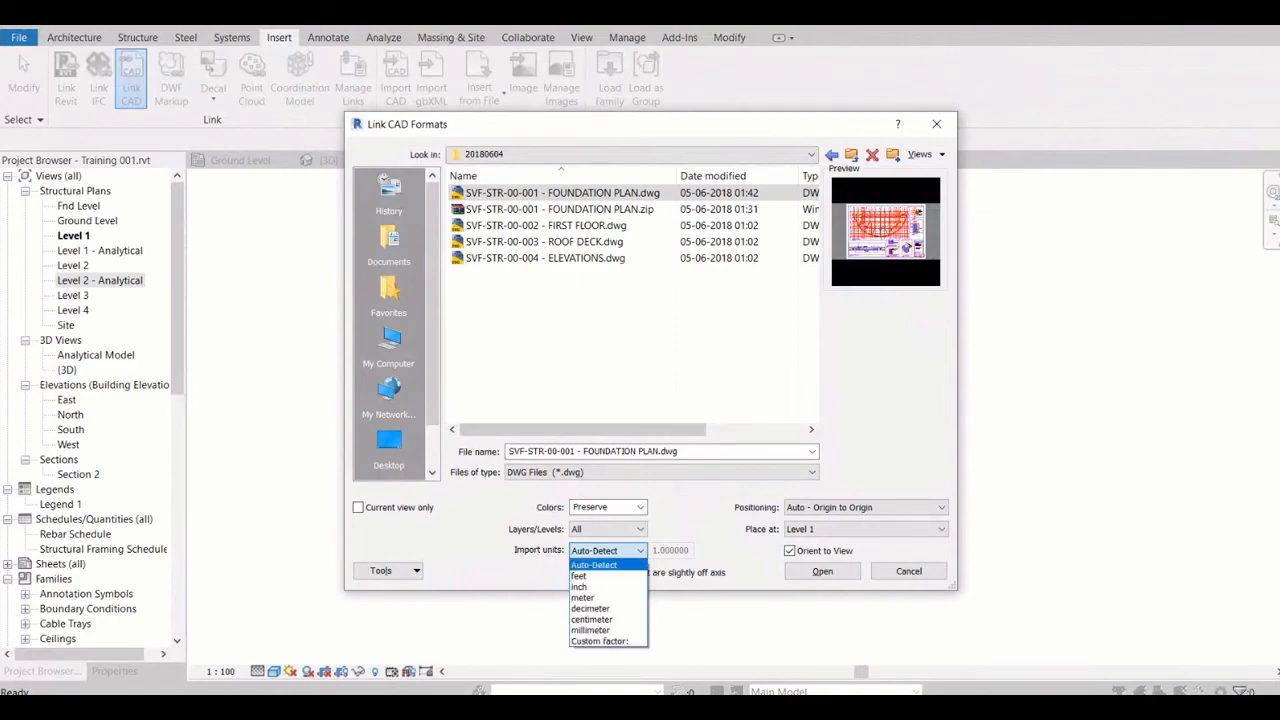
left_click(609, 552)
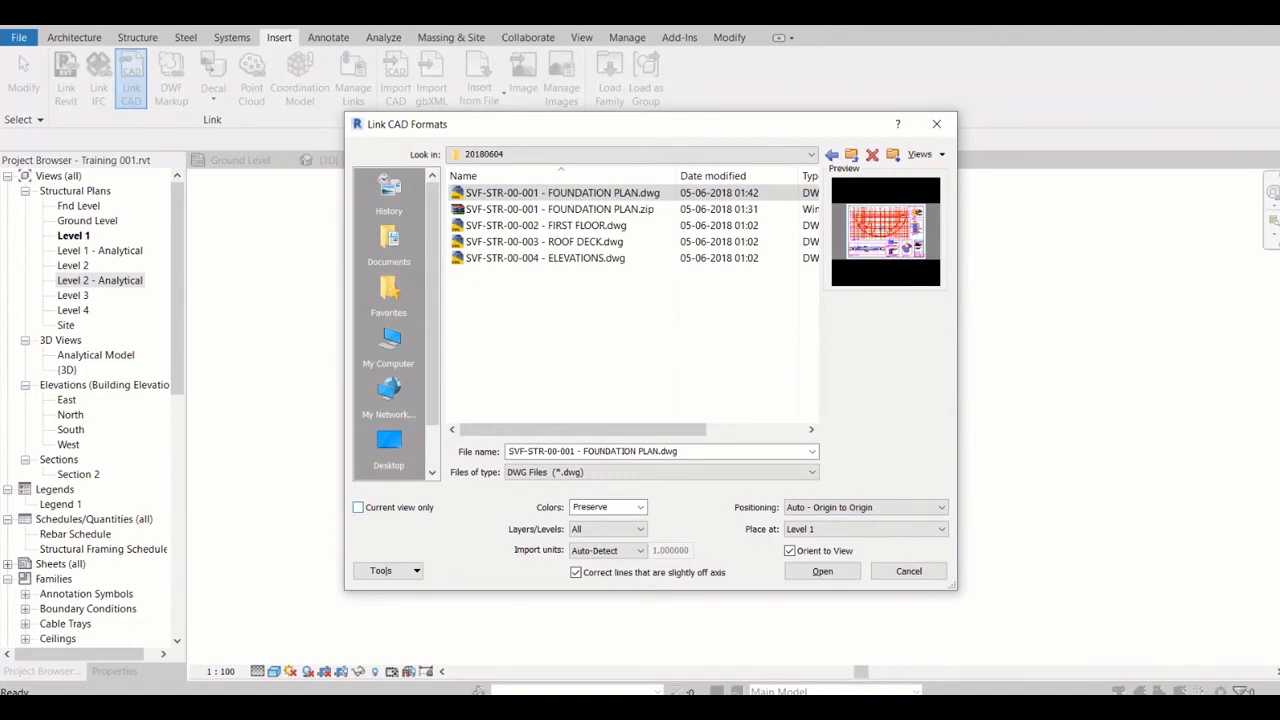
left_click(388, 571)
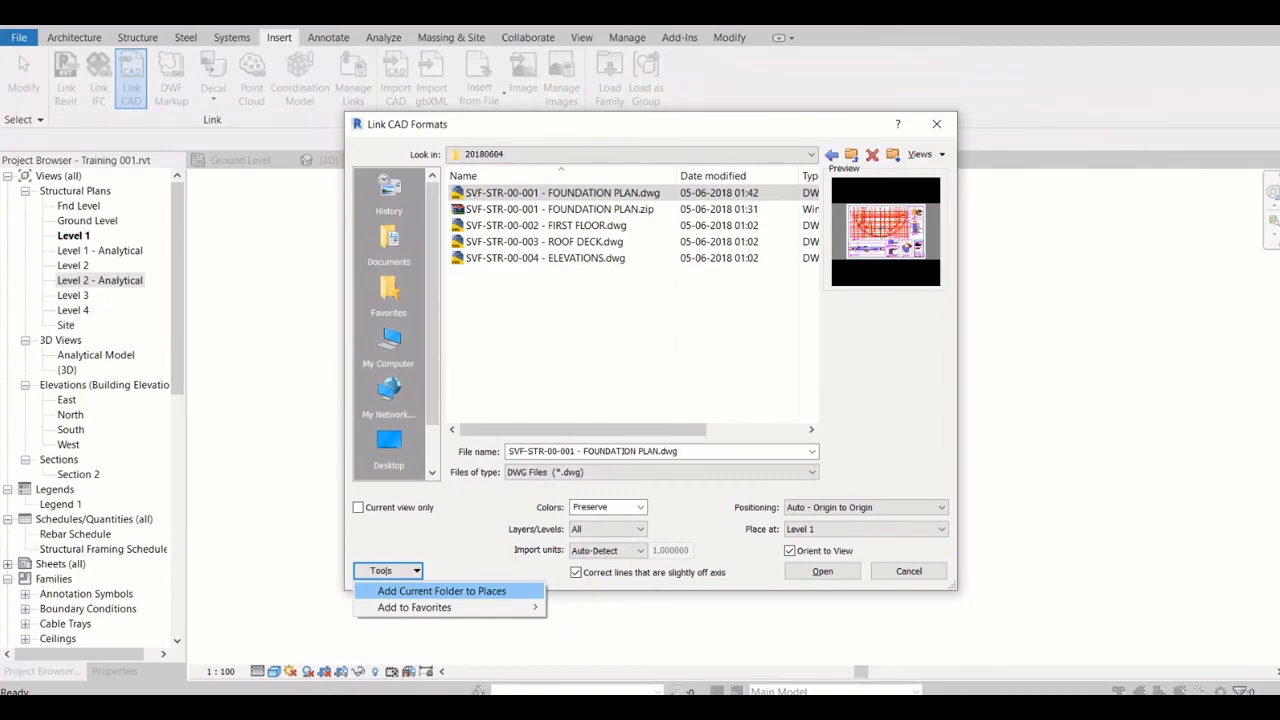
Set the positioning of the foundation plan link to Auto - Center to Center
key("Escape")
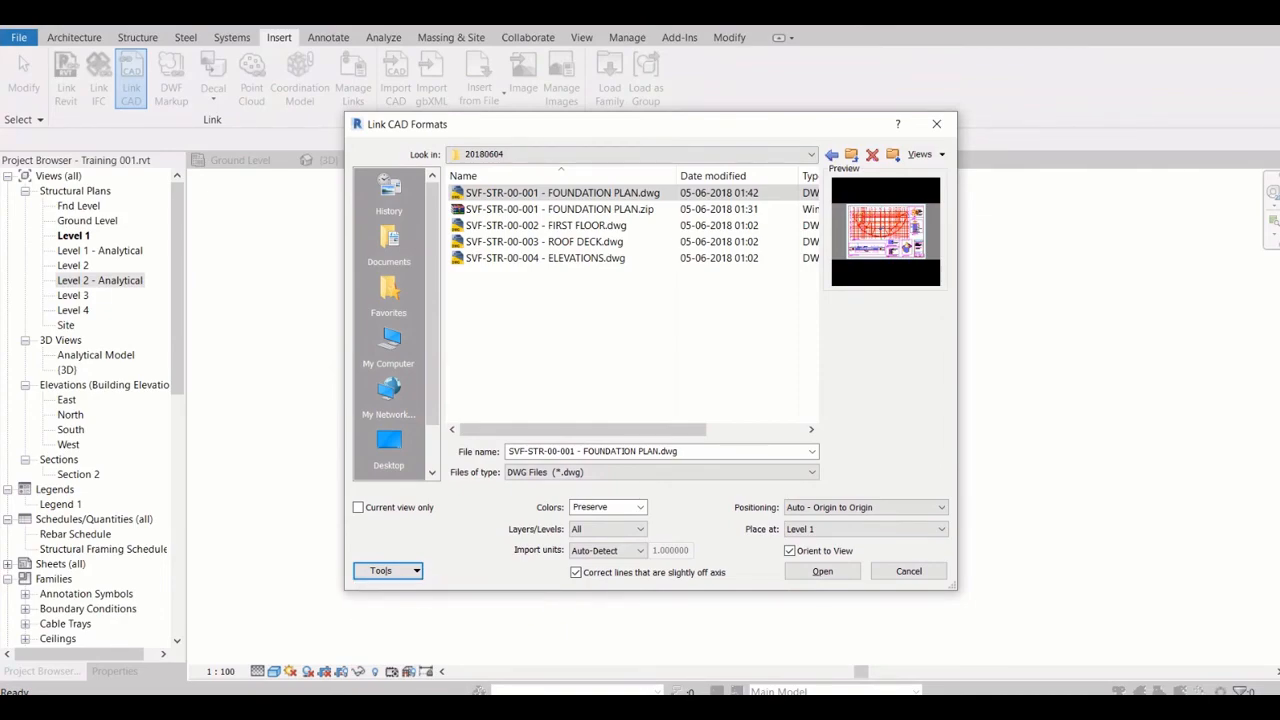
scroll(389, 320, "down", 1)
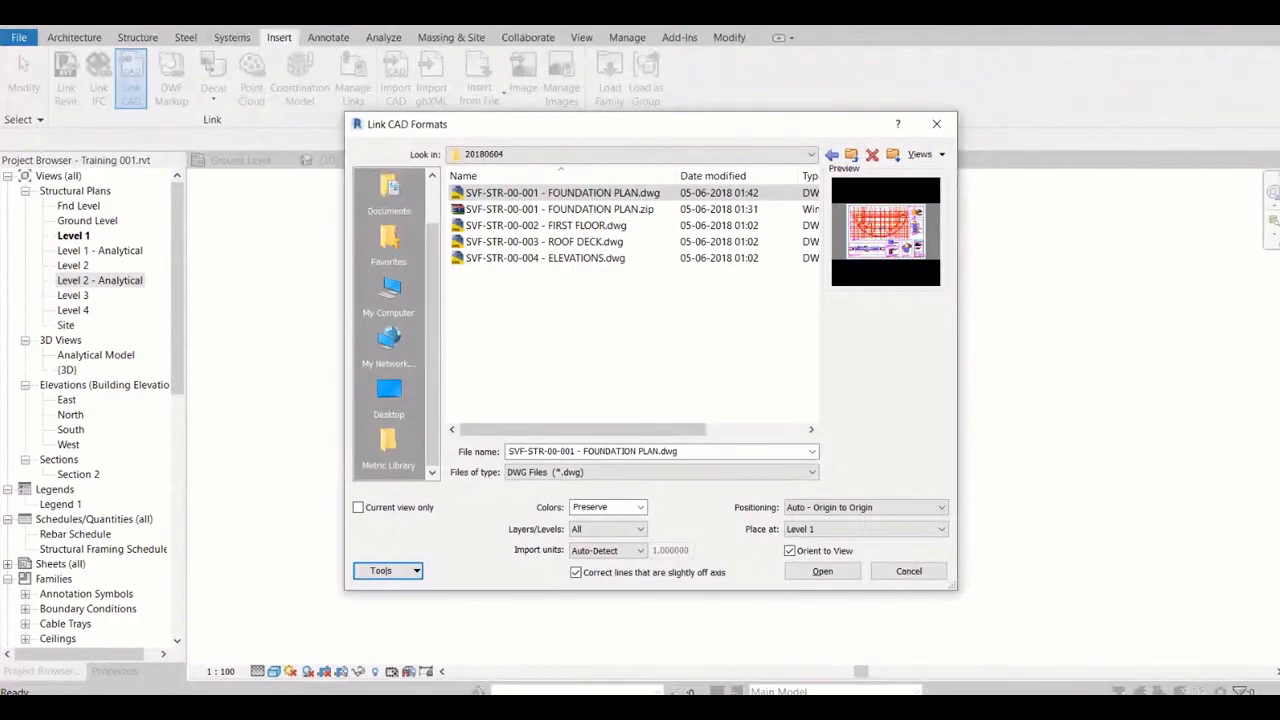
left_click(858, 507)
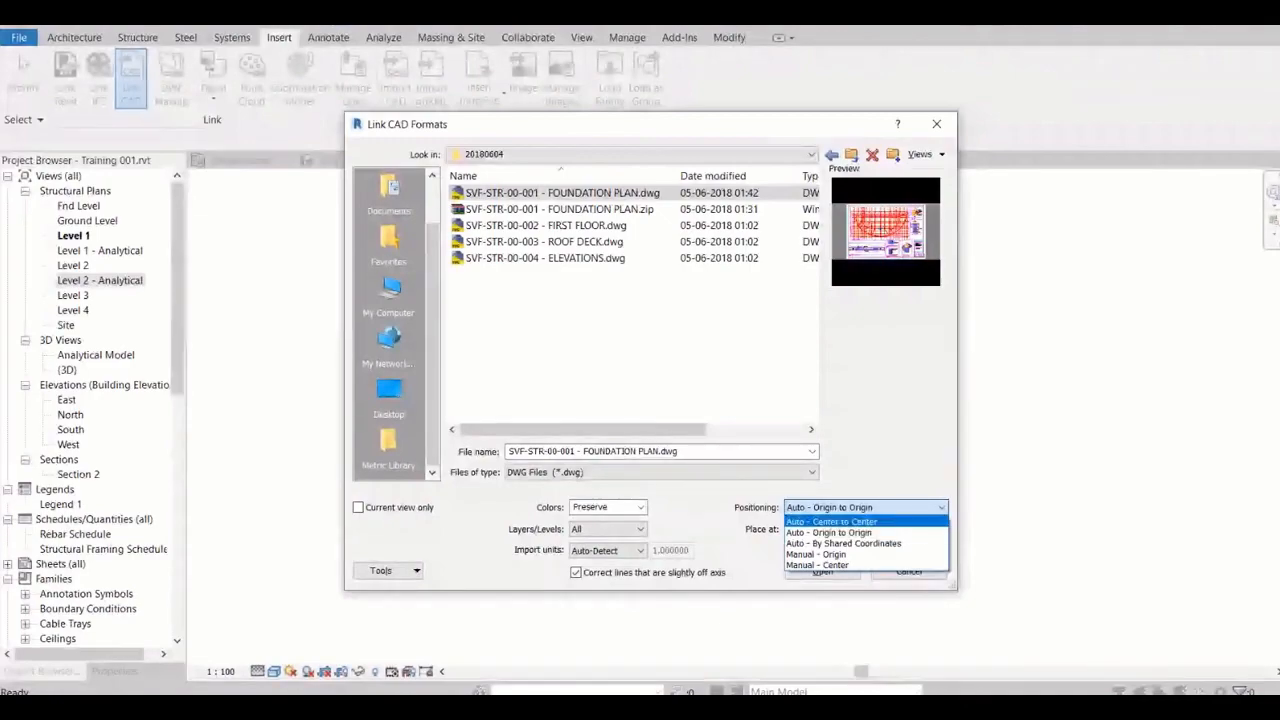
key("Return")
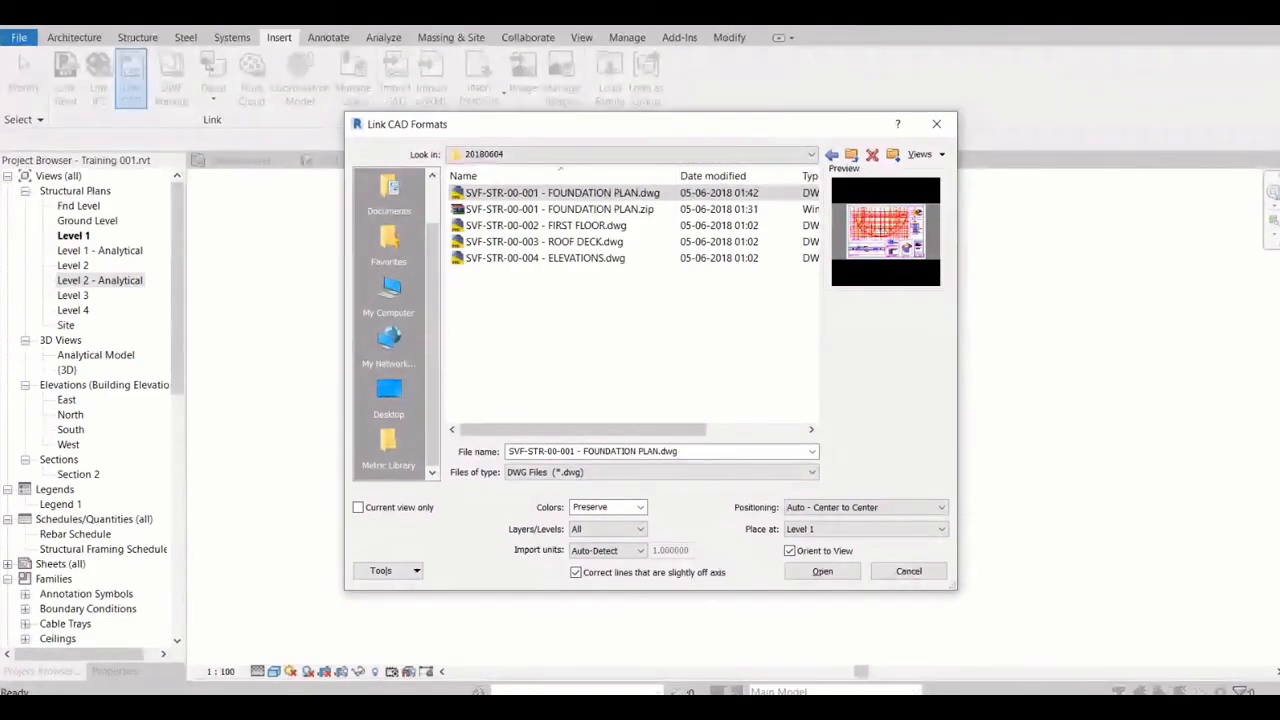
Switch to AutoCAD to check the overall extents of the foundation plan drawing, and return to the link settings in Revit
left_click(605, 708)
left_click(537, 622)
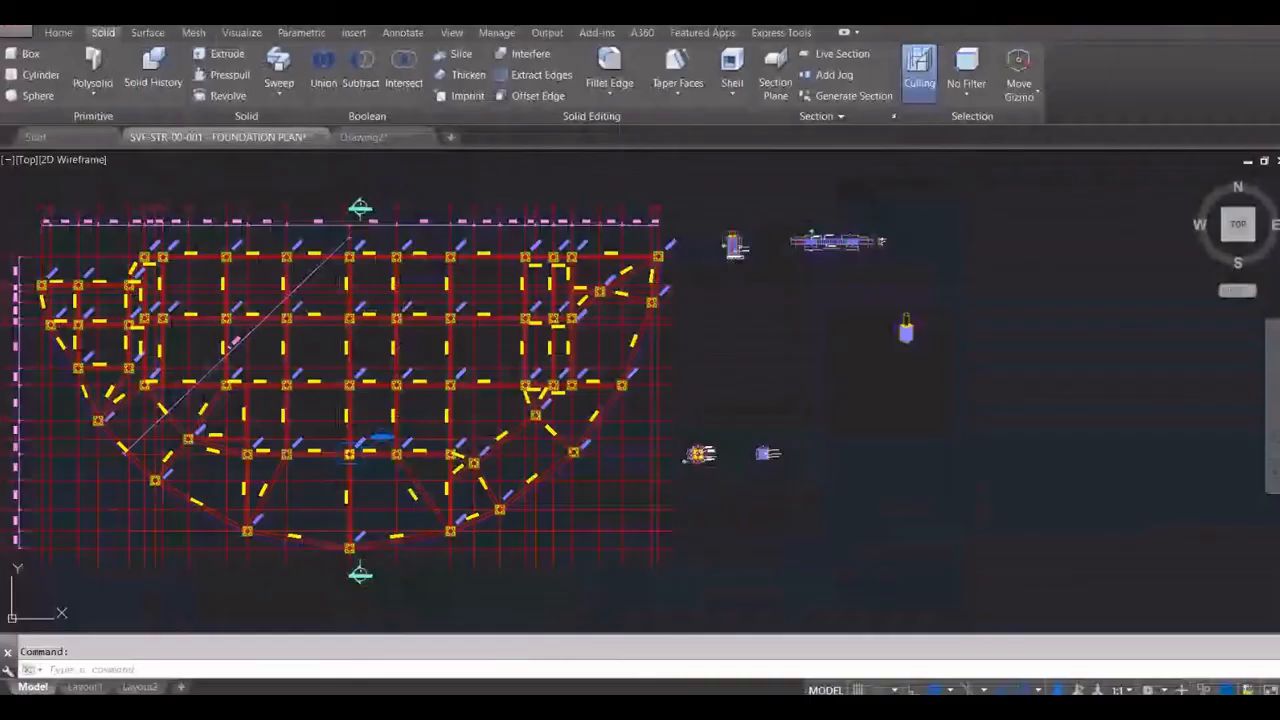
scroll(742, 300, "down", 6)
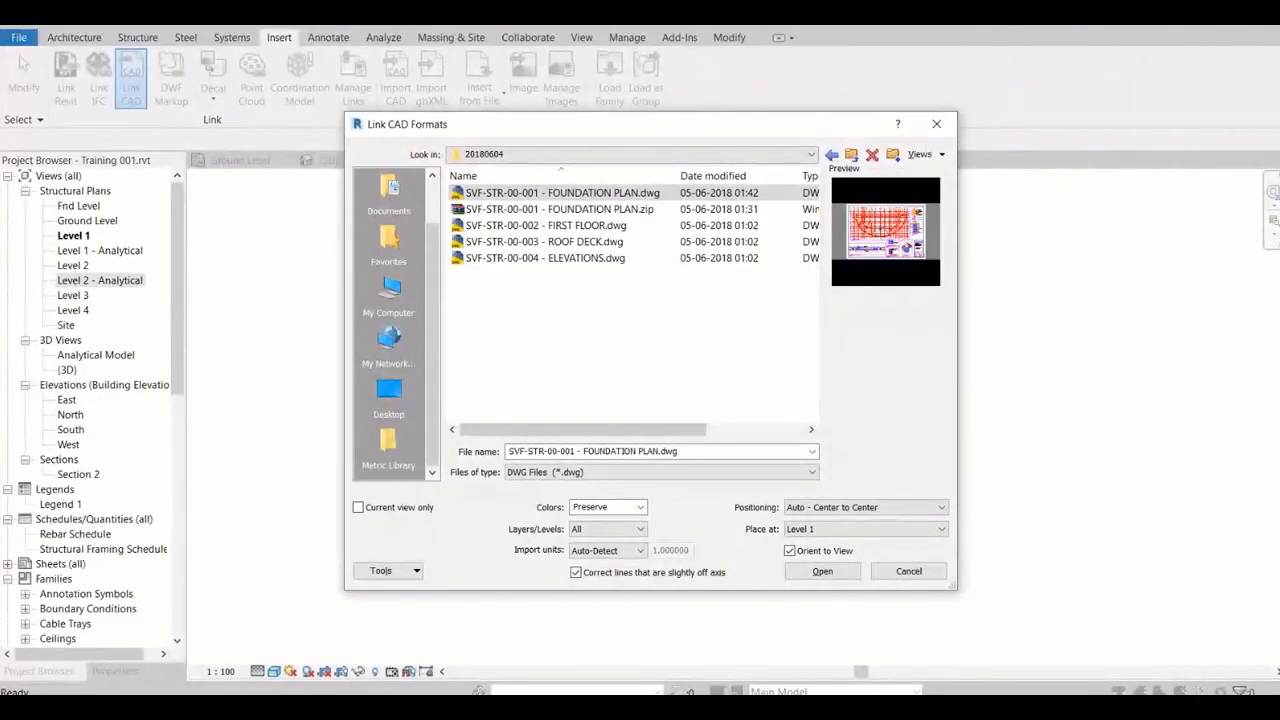
Link SVF-STR-00-001 - FOUNDATION PLAN.dwg with Auto - Center to Center positioning, placed at Level 1
left_click(880, 507)
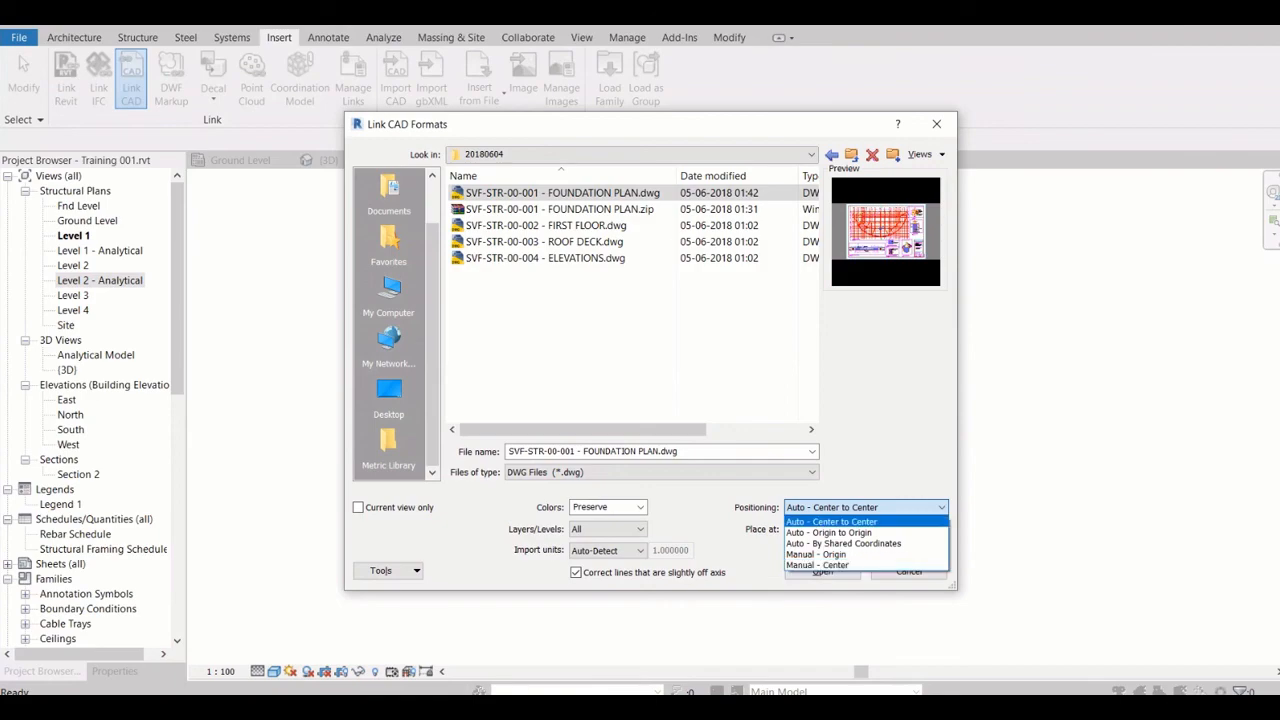
left_click(832, 522)
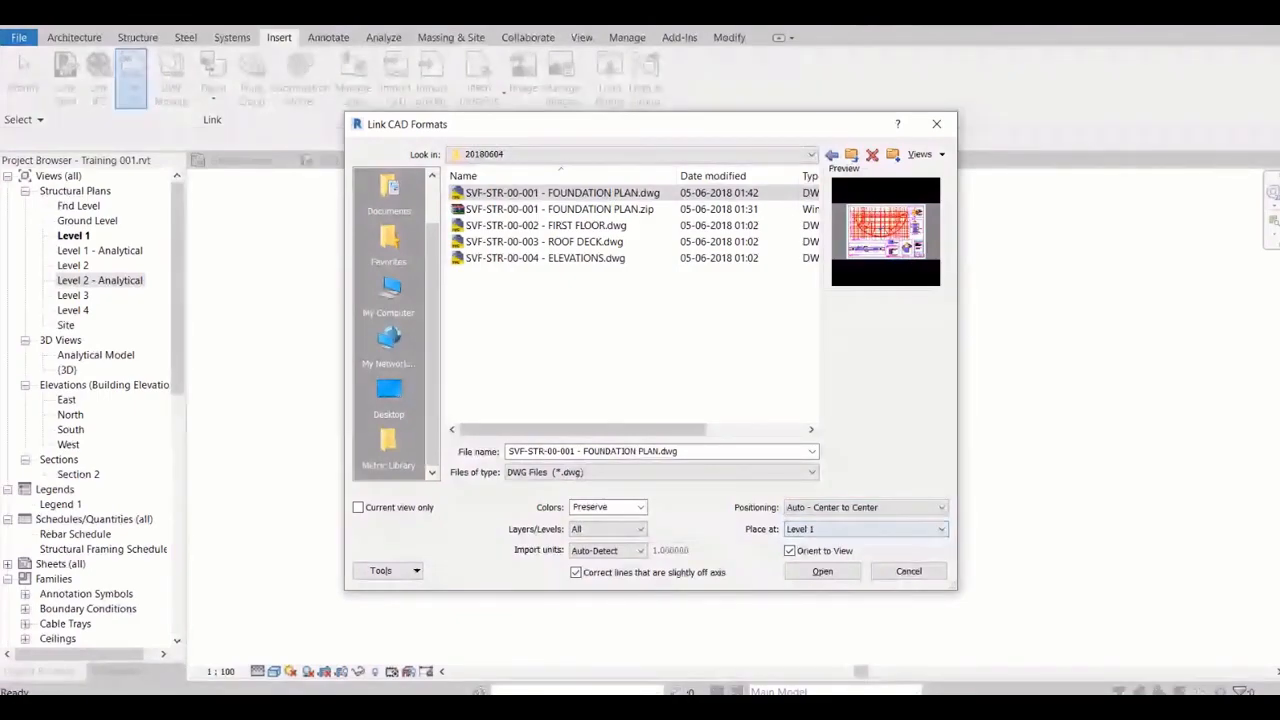
left_click(866, 529)
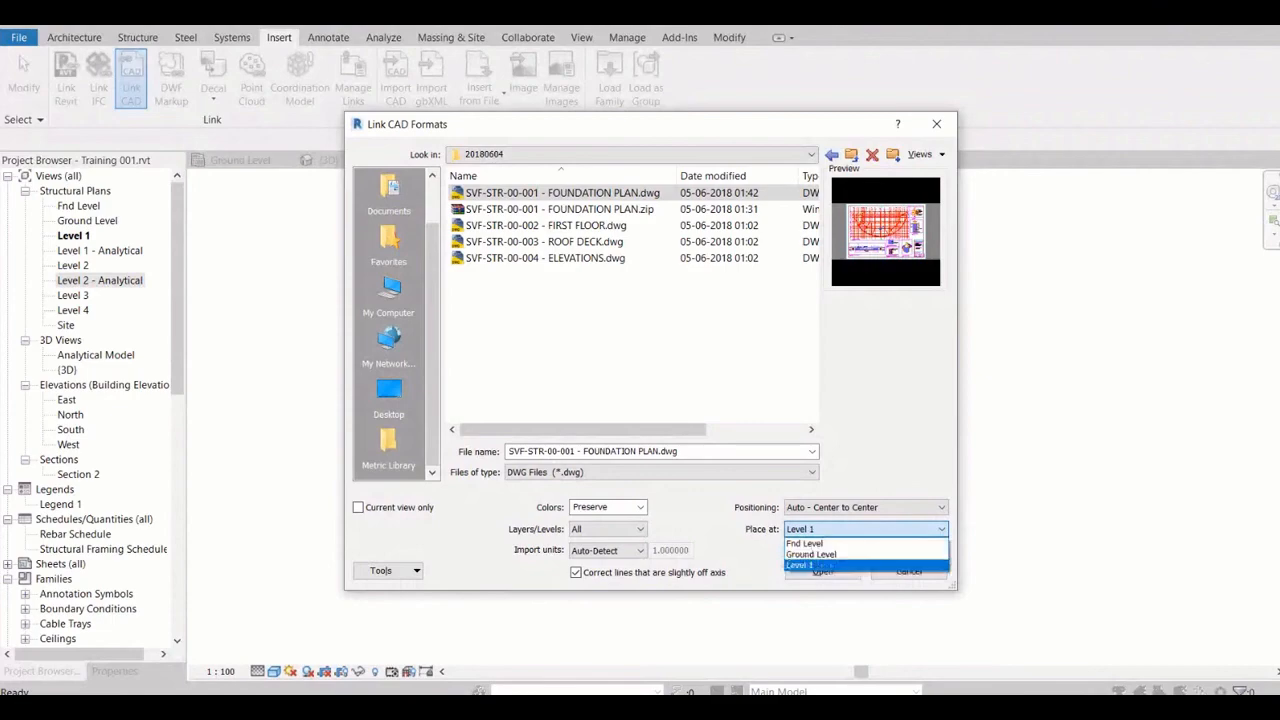
left_click(830, 529)
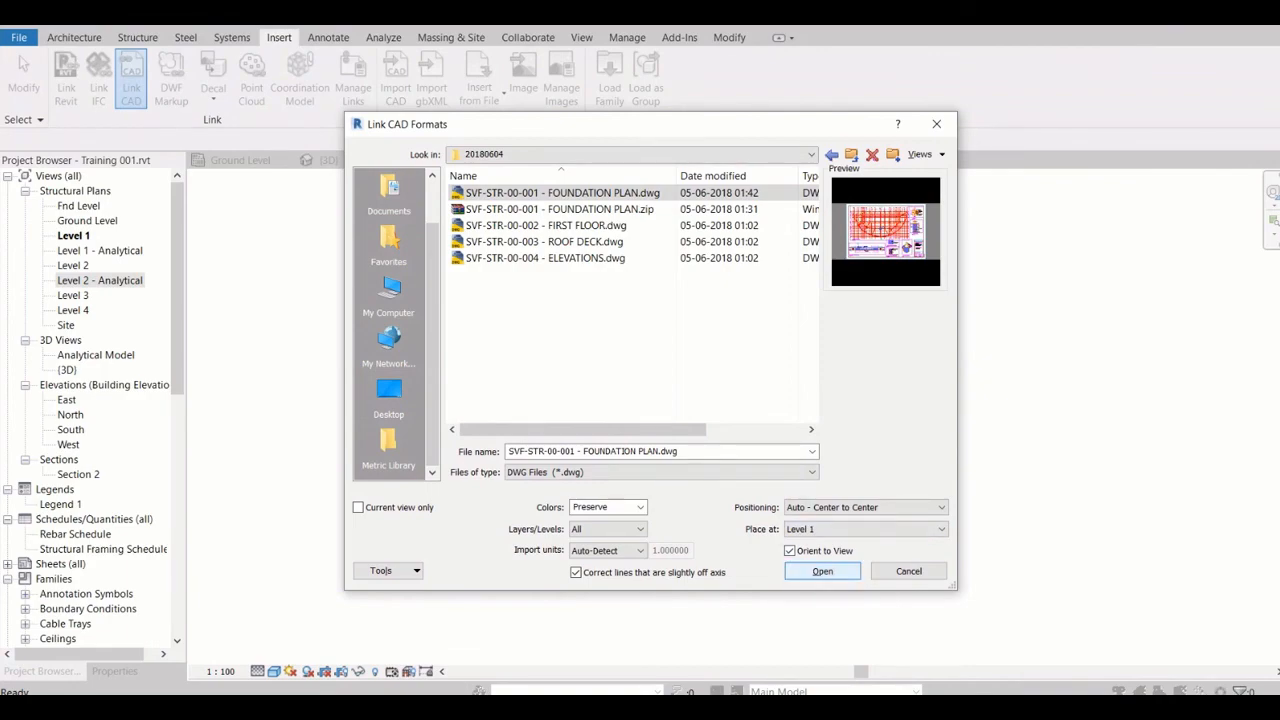
left_click(822, 571)
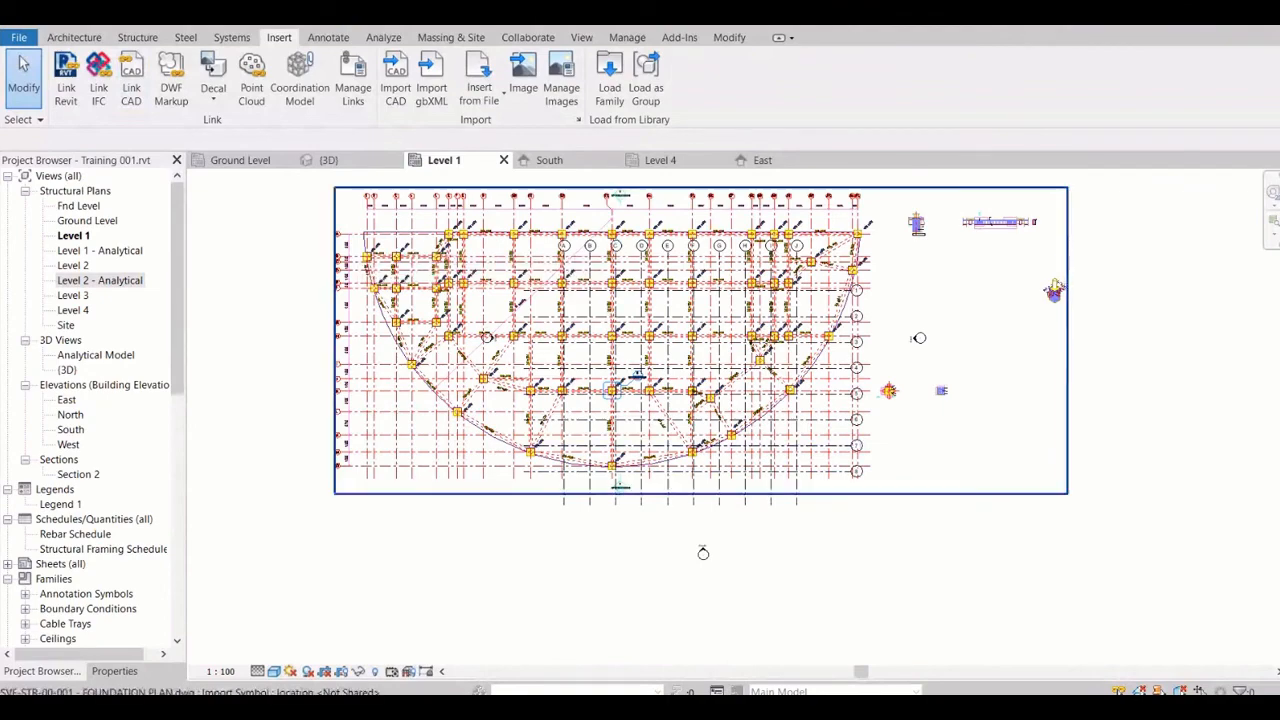
Inspect the linked foundation plan's footings, beams and tags against the project grids in the Level 1 plan
scroll(500, 255, "up", 1)
scroll(481, 203, "up", 3)
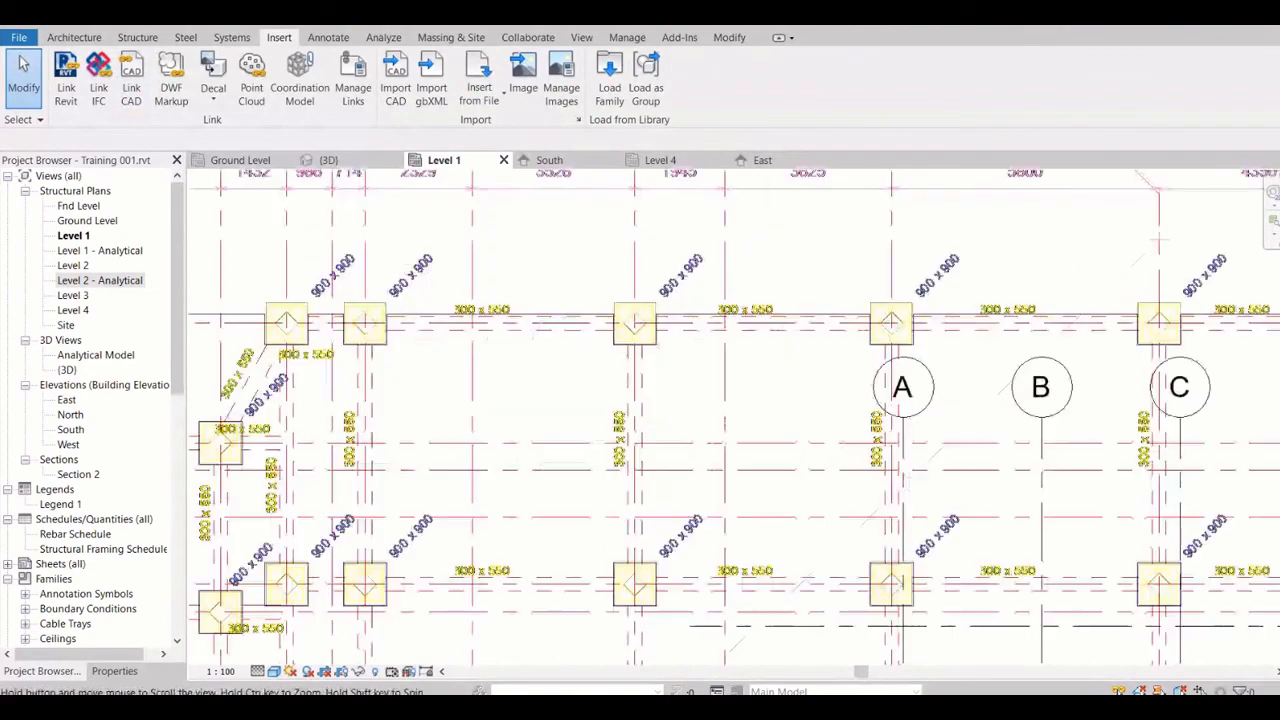
scroll(628, 310, "up", 3)
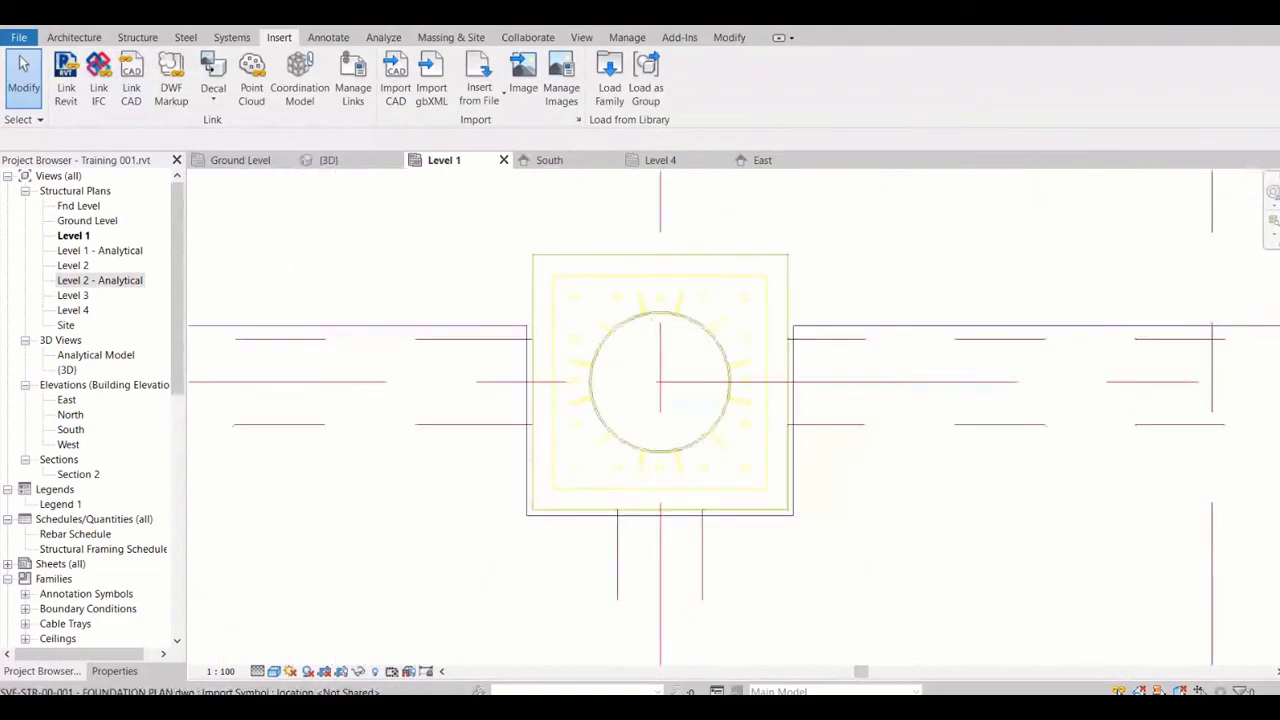
scroll(628, 310, "down", 1)
scroll(678, 338, "down", 4)
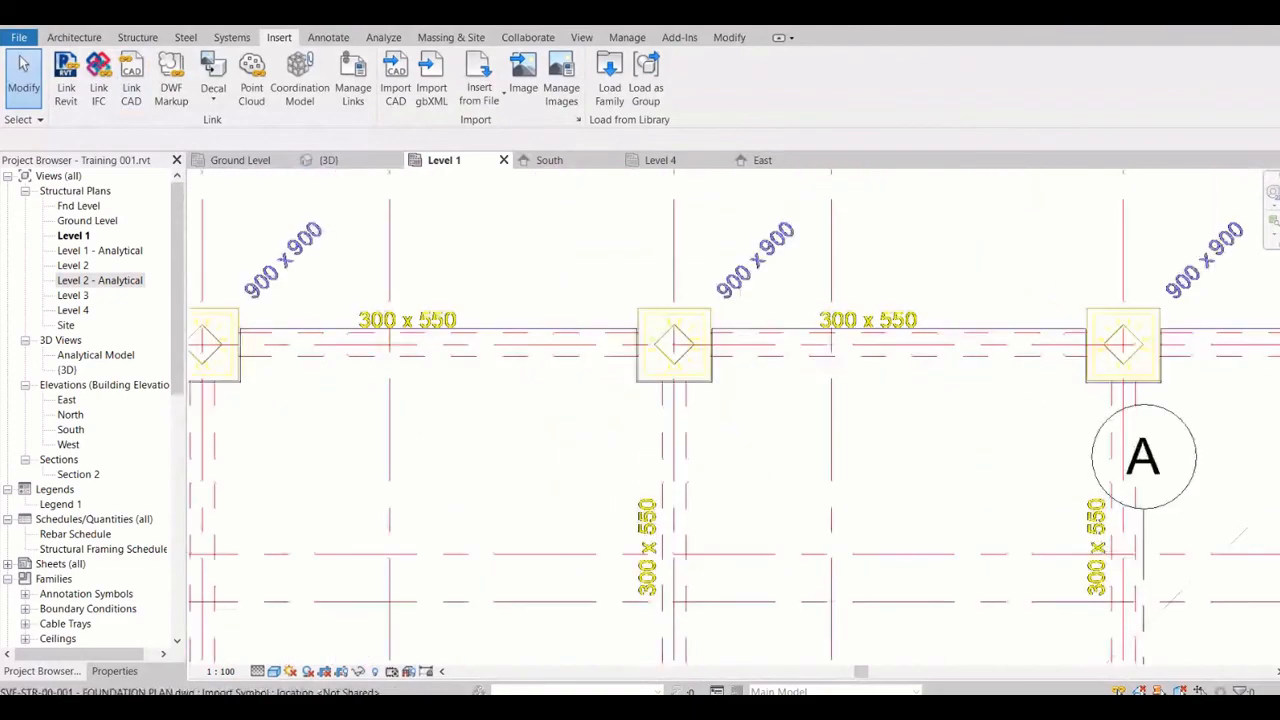
scroll(678, 338, "down", 5)
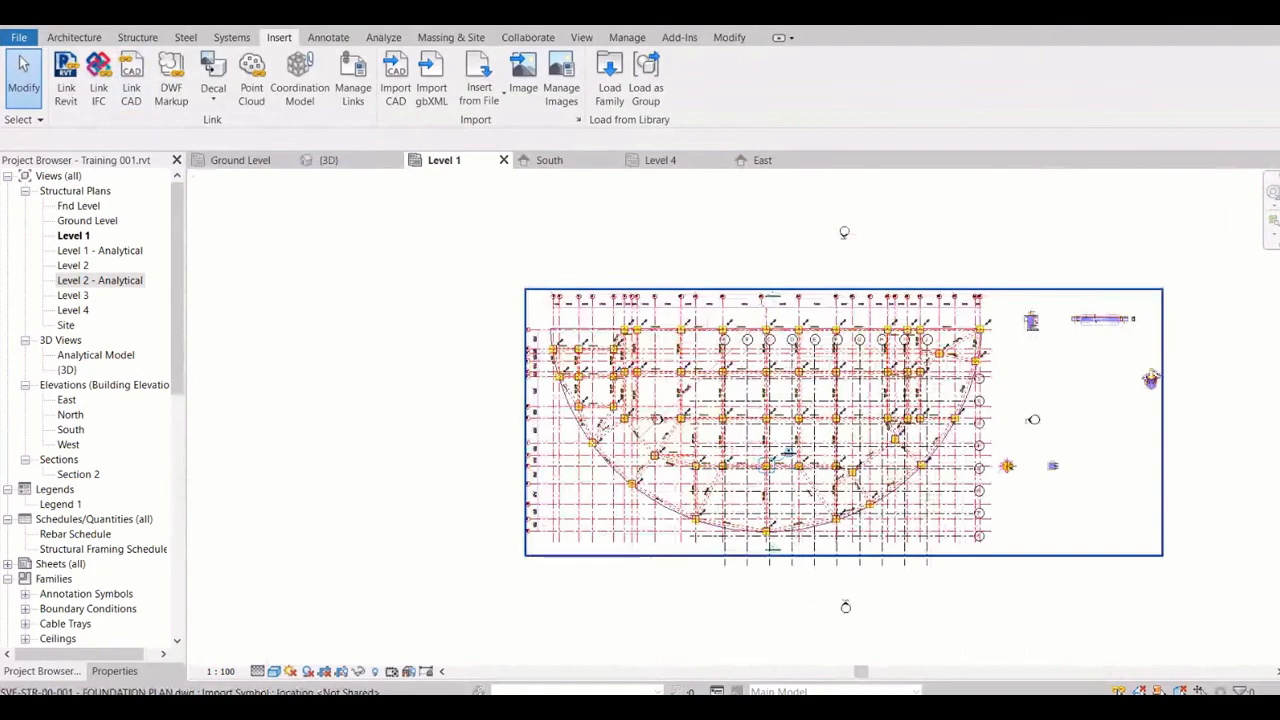
scroll(624, 372, "down", 1)
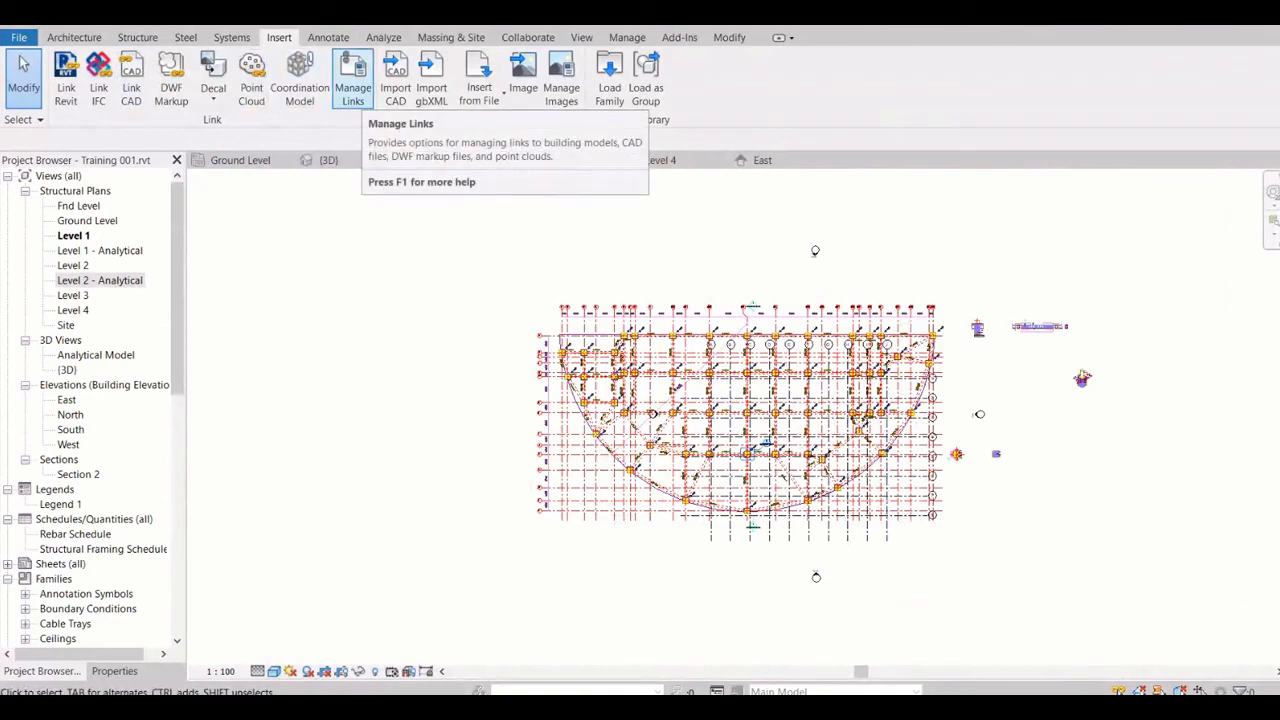
Review the project's managed links for the Revit, IFC, CAD Formats, DWF Markups and Point Clouds categories
left_click(352, 78)
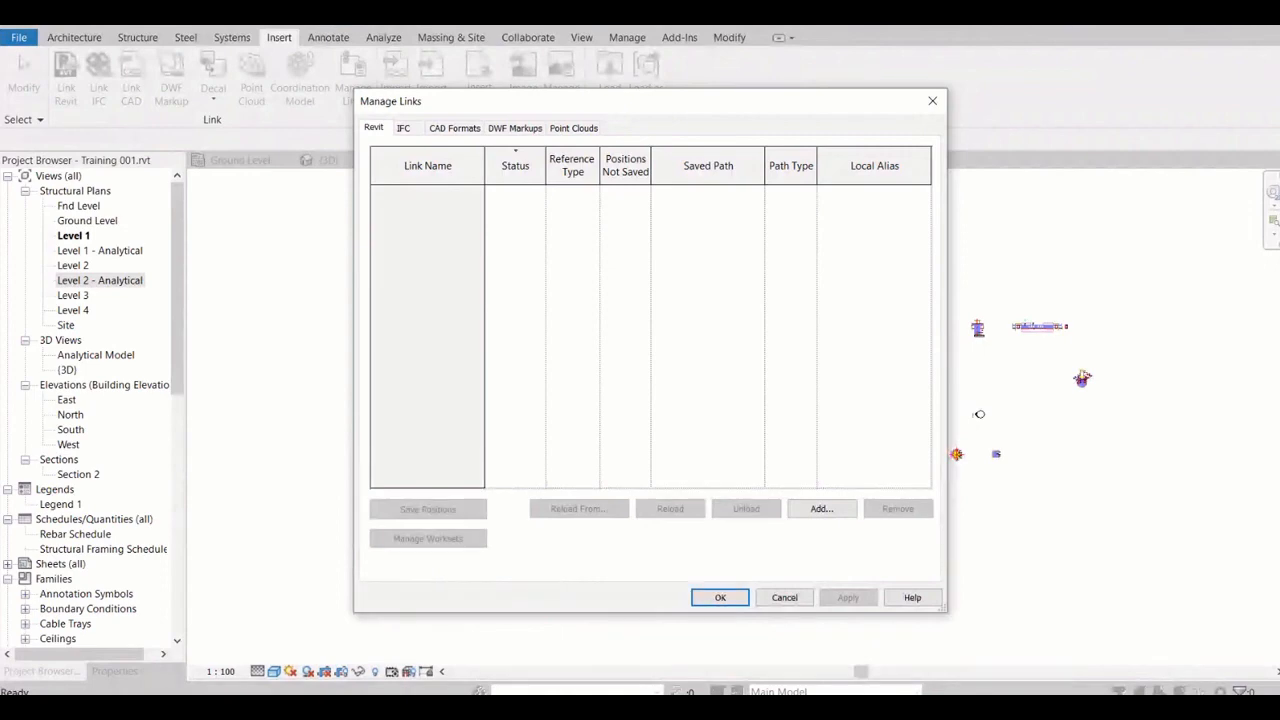
left_click(403, 128)
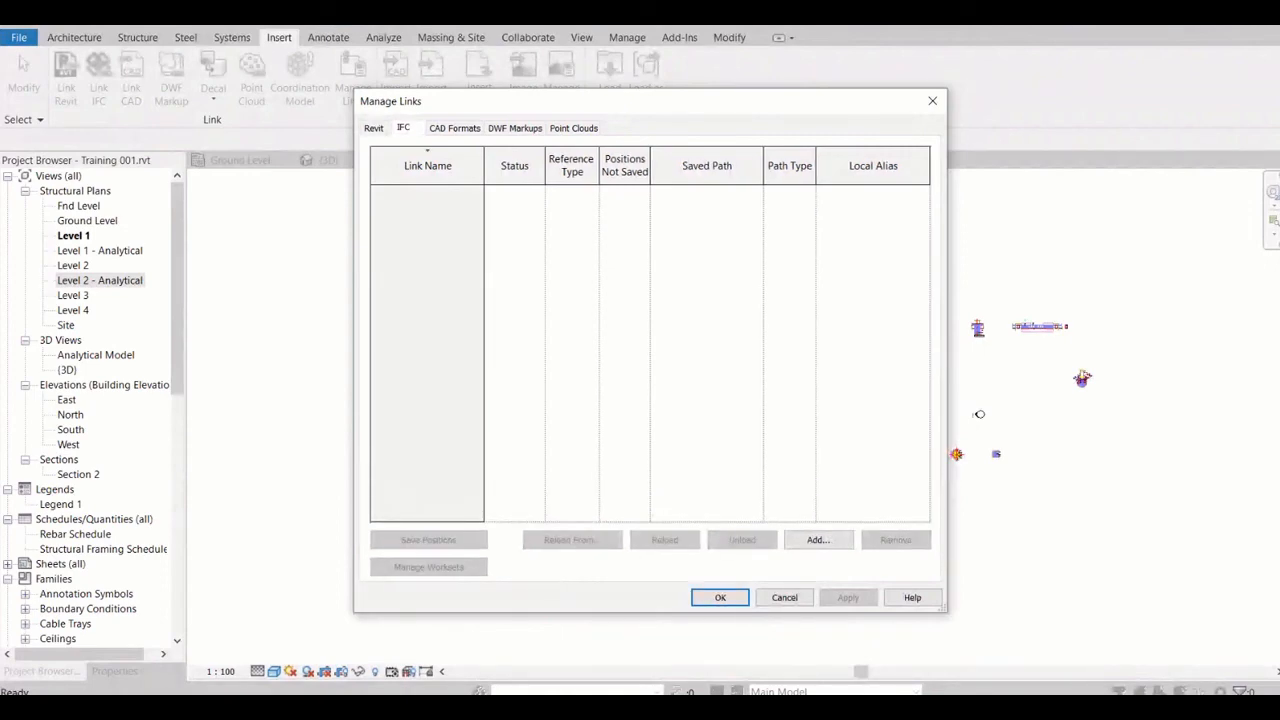
left_click(454, 128)
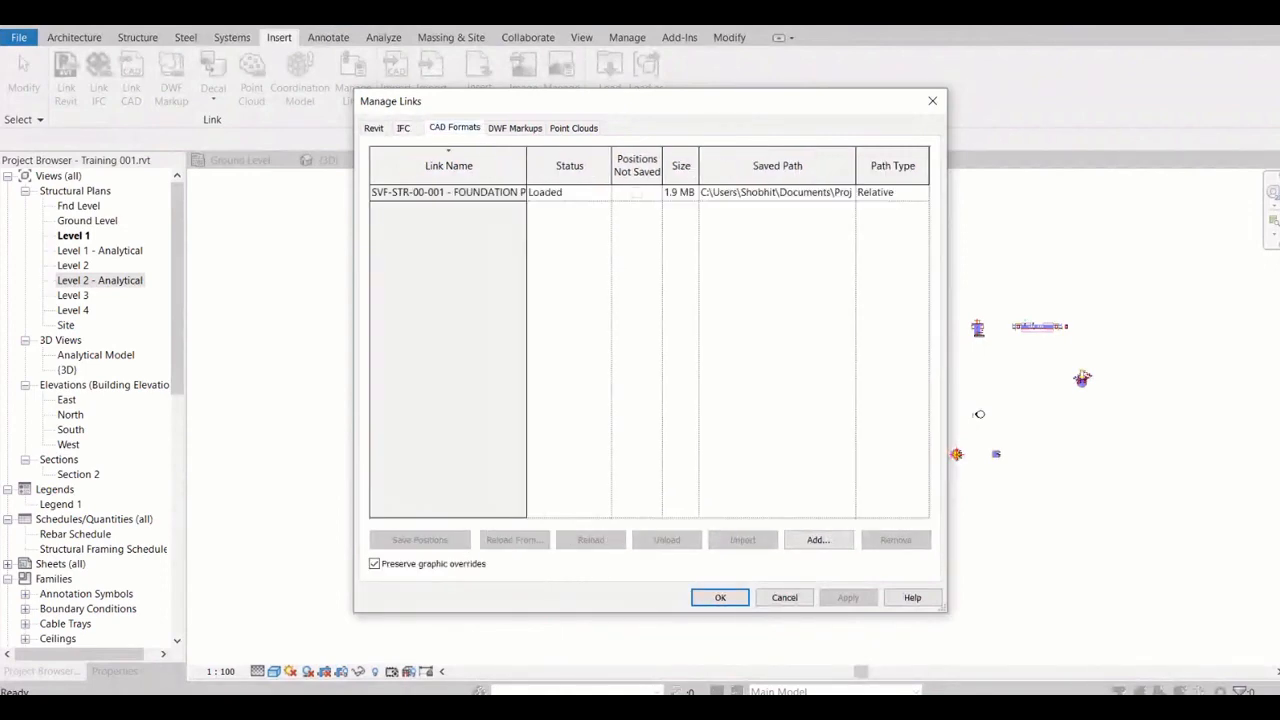
left_click(448, 192)
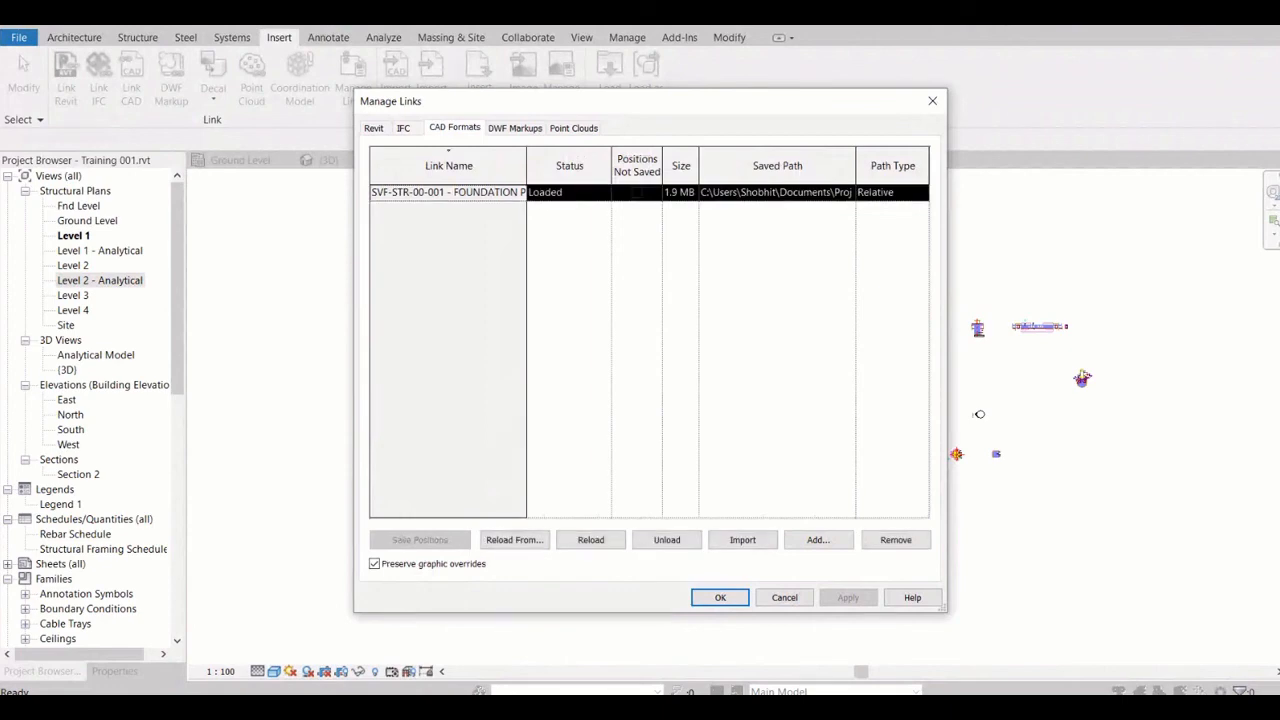
left_click(514, 128)
left_click(573, 128)
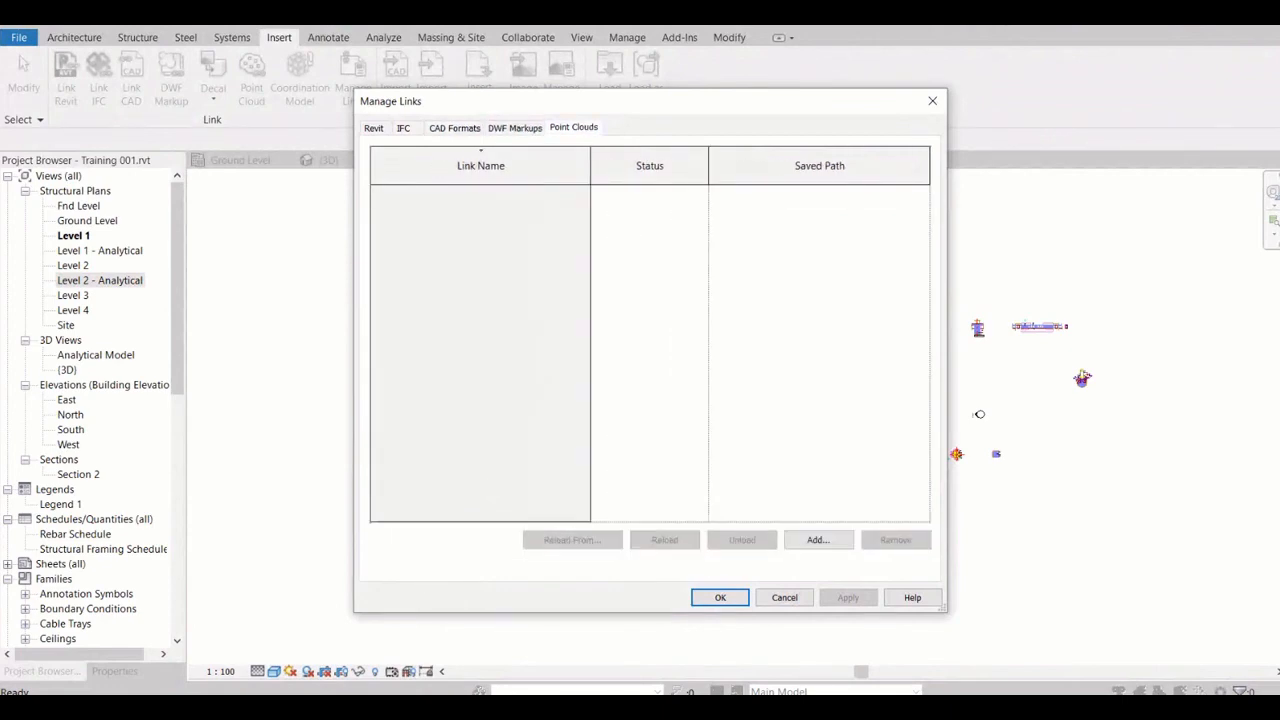
Unload the foundation plan DWG from the project's CAD links and accept the change
left_click(454, 128)
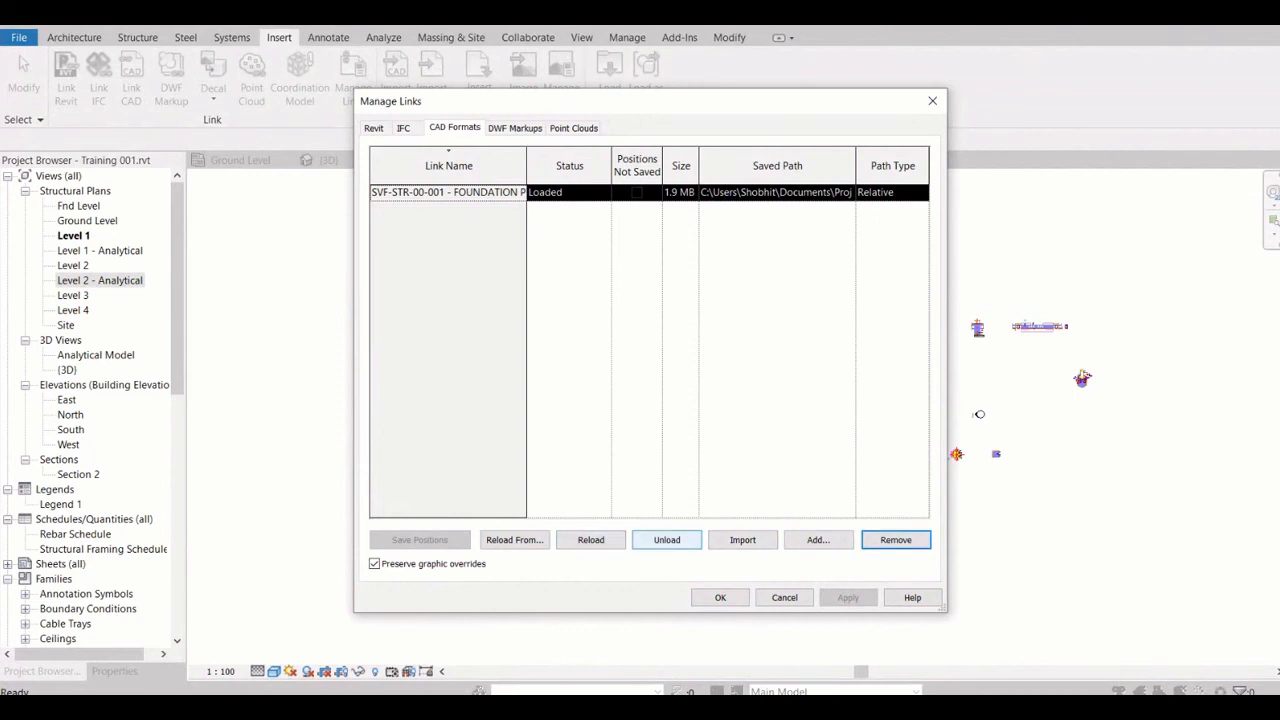
left_click(667, 540)
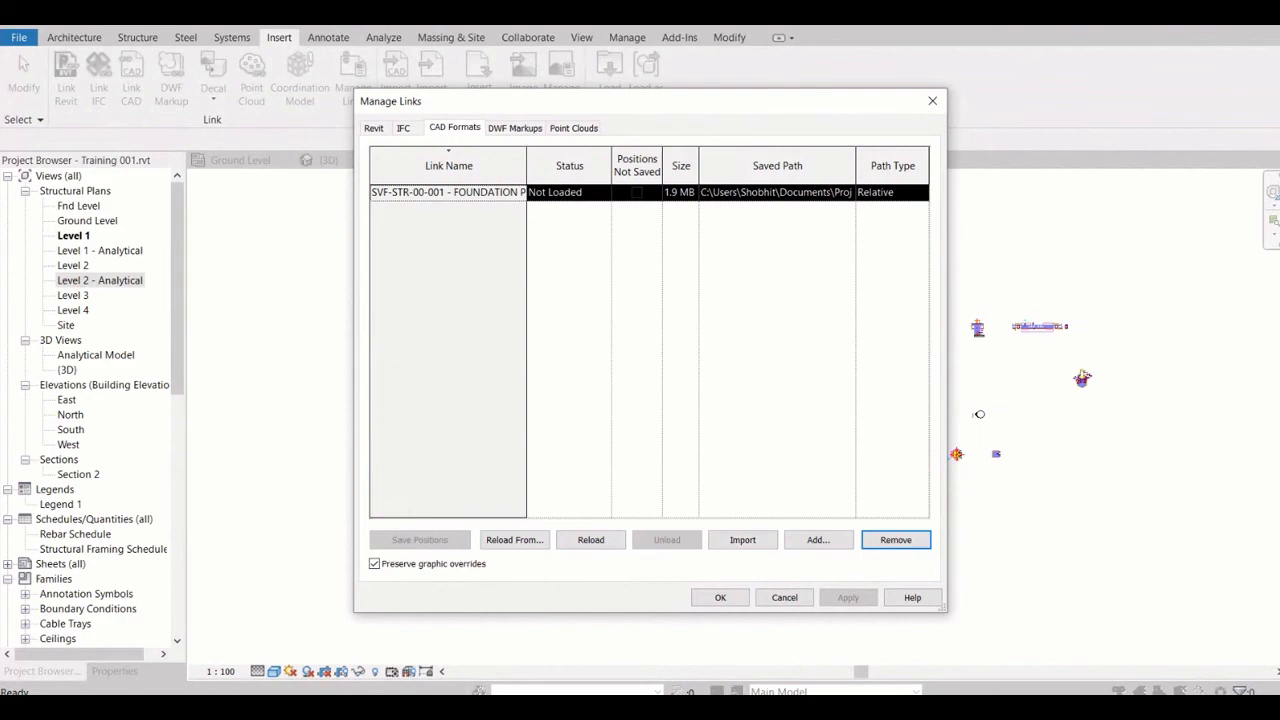
mouse_move(640, 101)
left_mouse_down()
mouse_move(363, 211)
mouse_move(435, 72)
left_mouse_up()
left_click(578, 569)
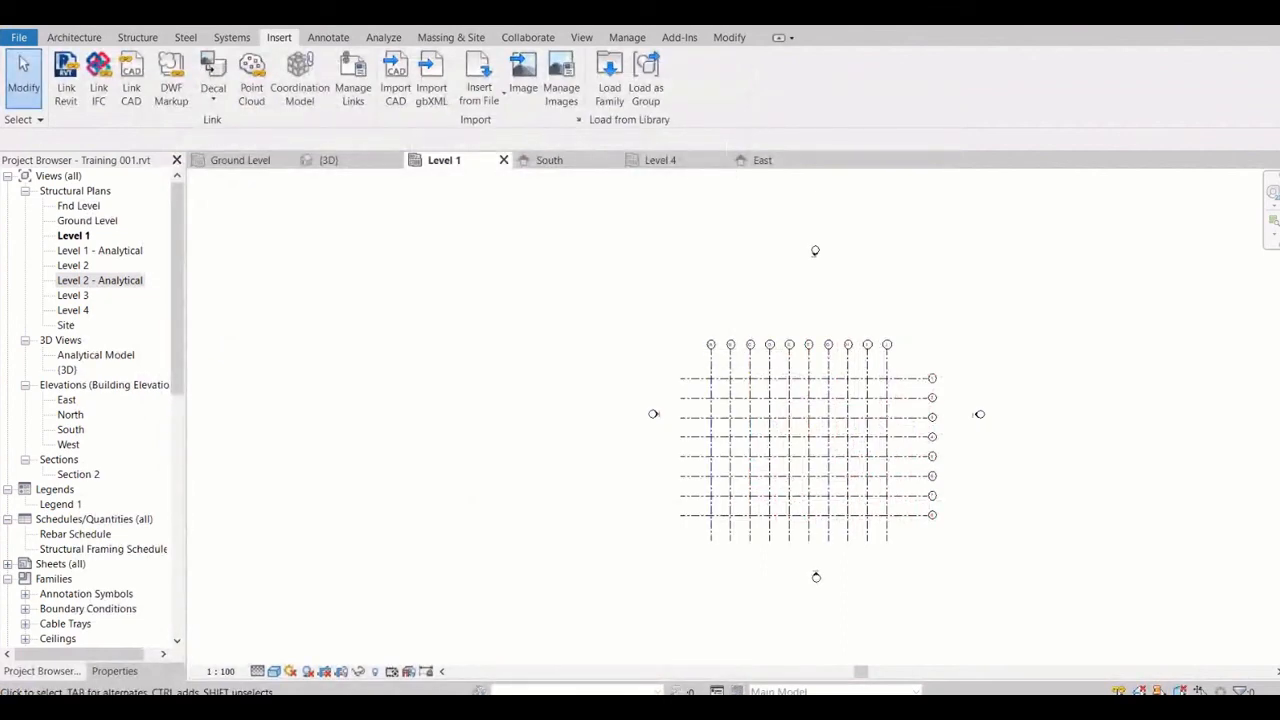
Check the levels and grids in the 3D view and the South elevation
left_click(340, 160)
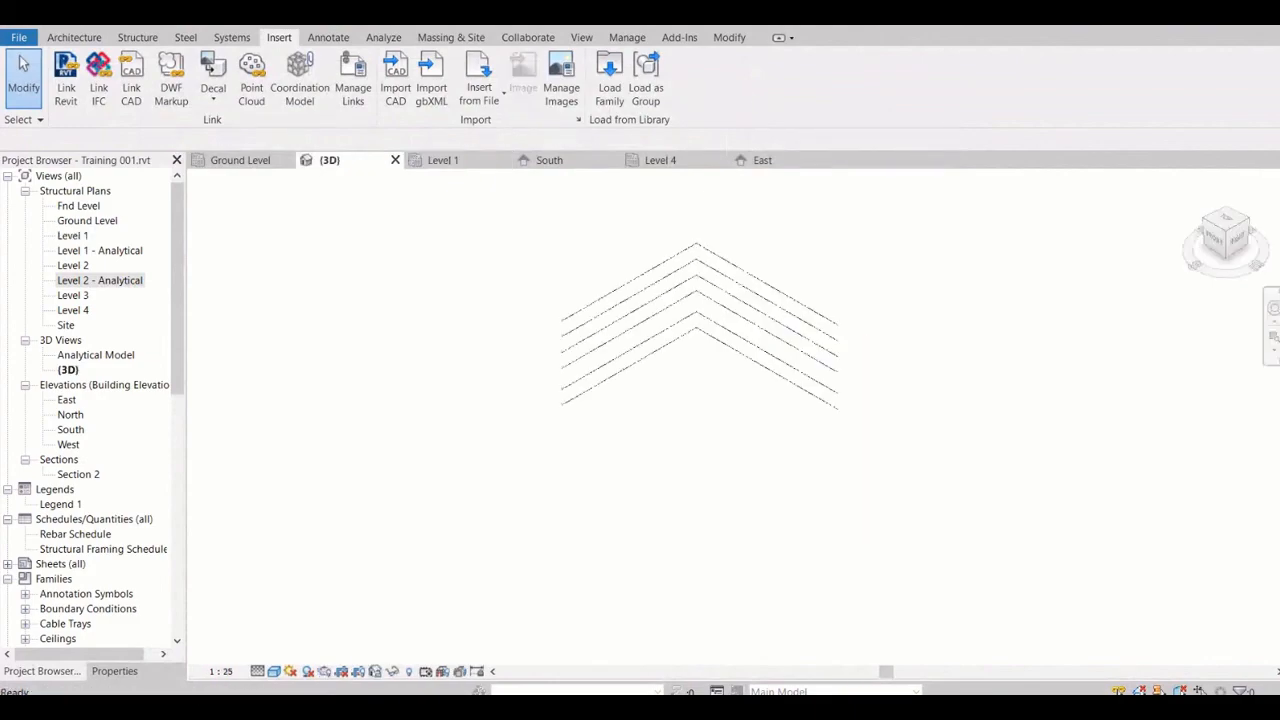
left_click(558, 160)
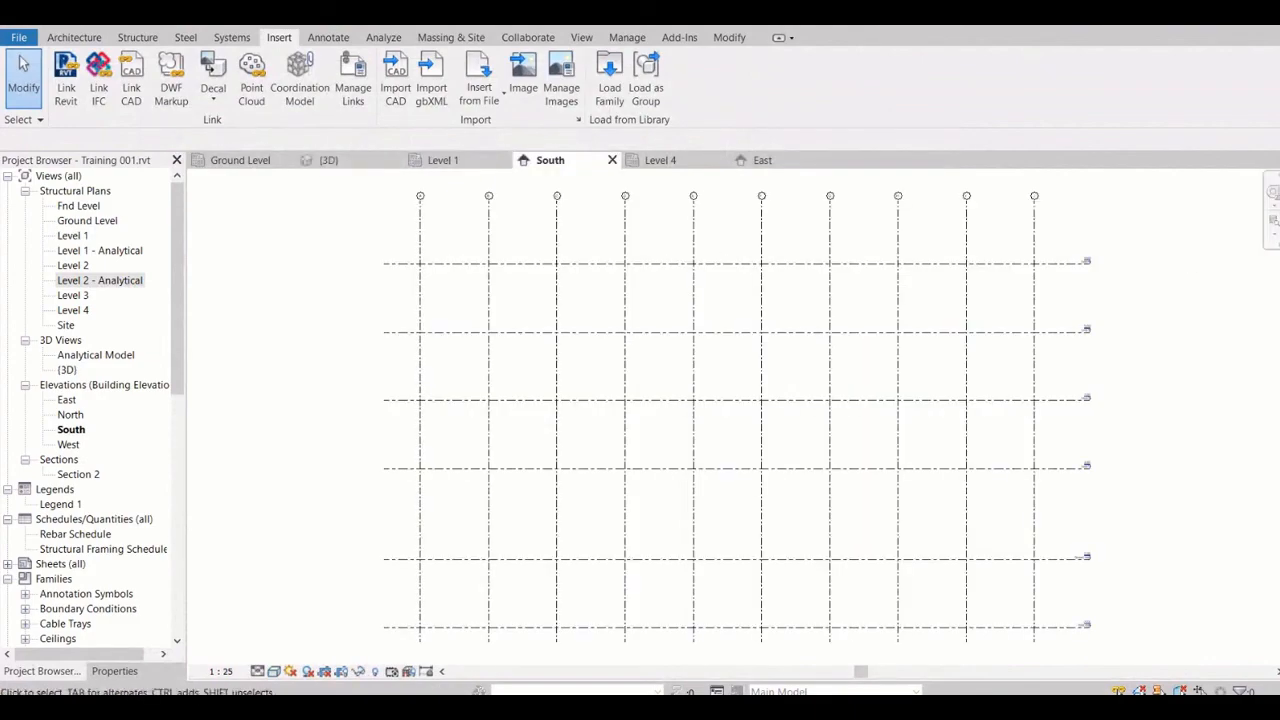
scroll(415, 219, "down", 2)
left_click_drag(340, 190, 890, 548)
left_click(279, 37)
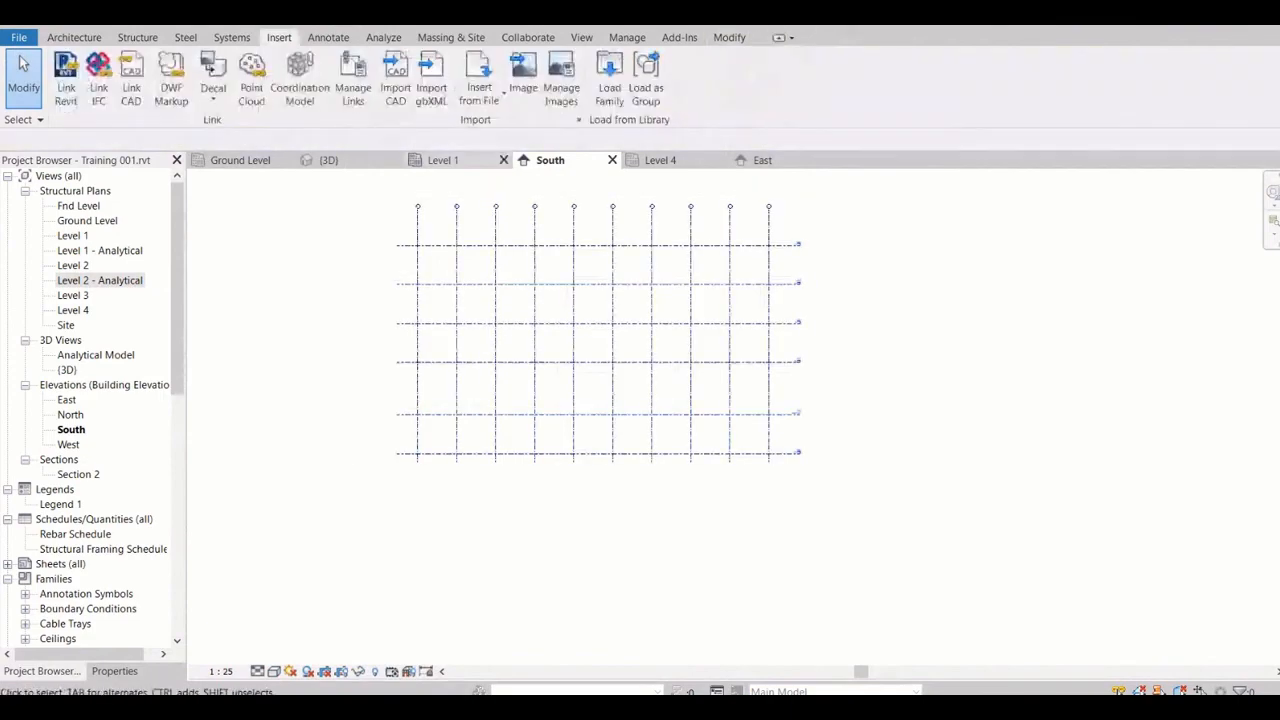
left_click(131, 78)
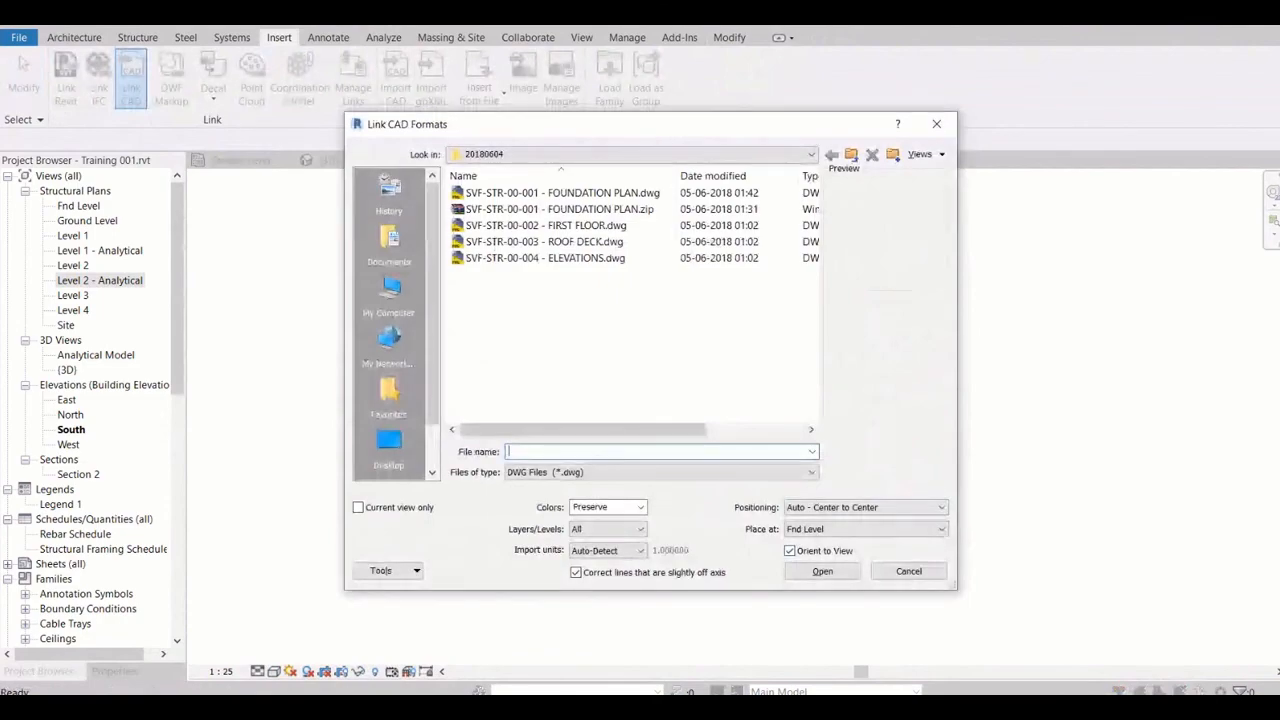
left_click(937, 123)
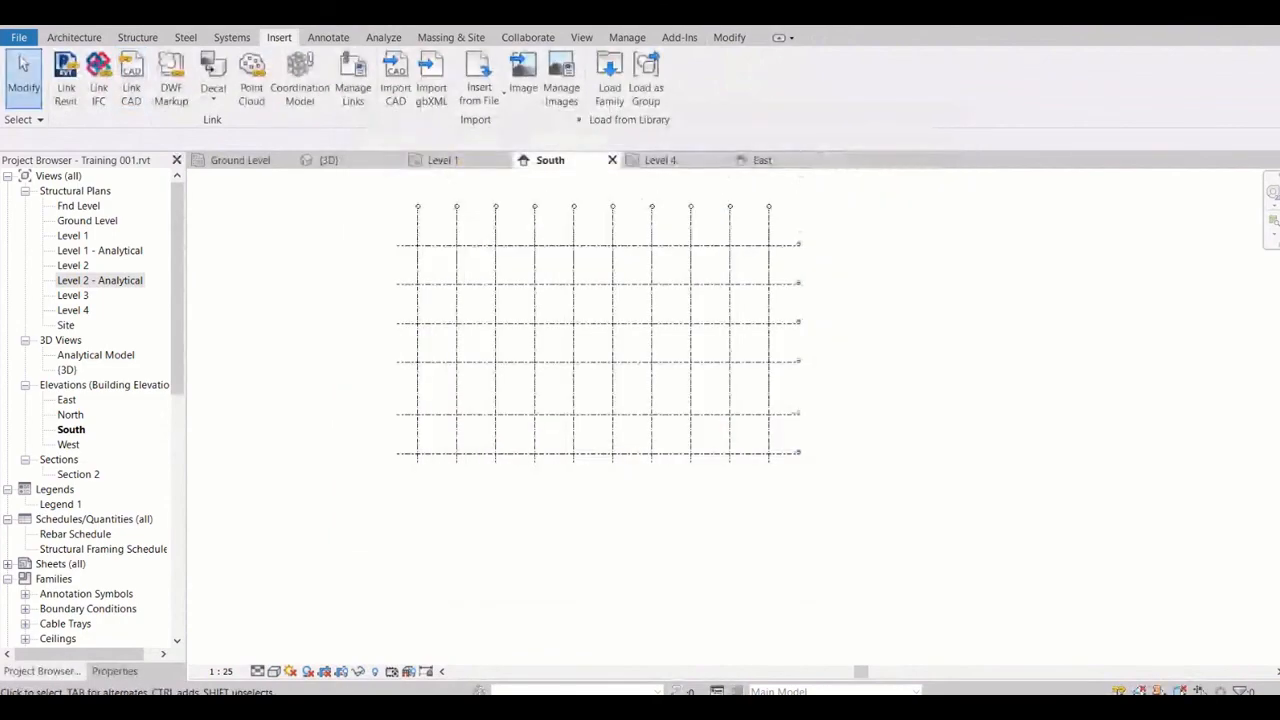
left_click(417, 398)
key("Escape")
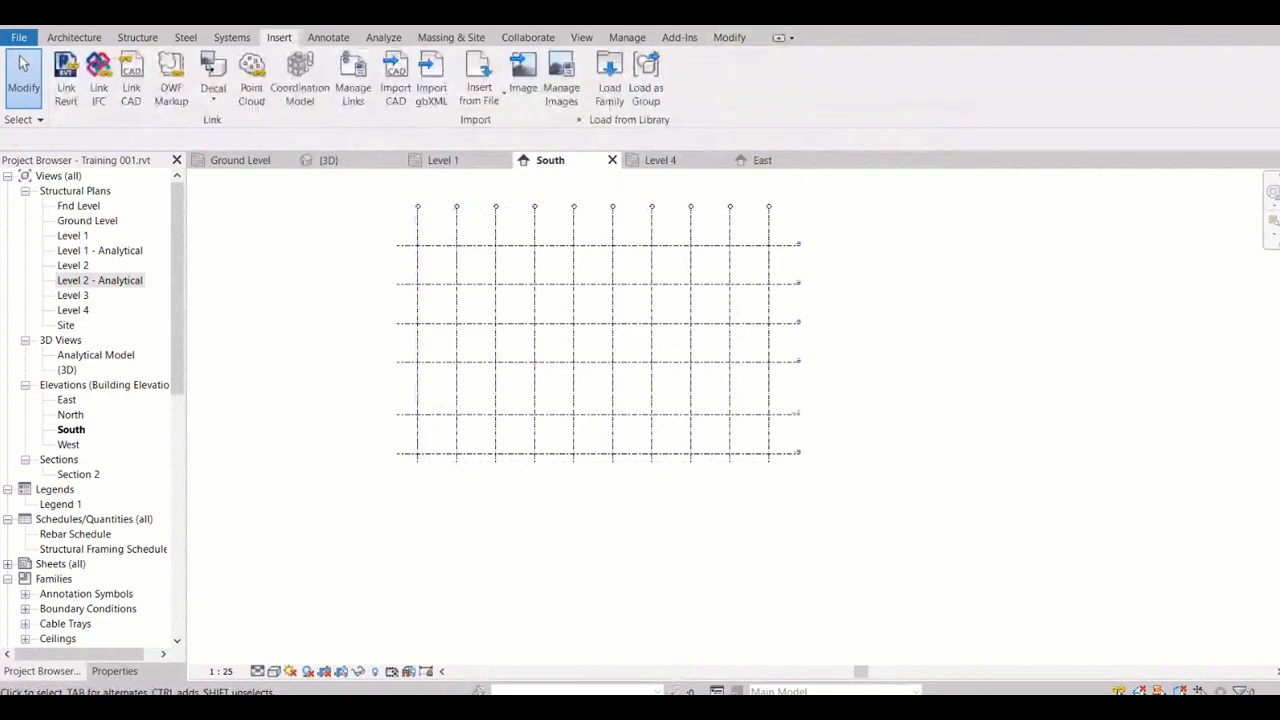
left_click(138, 38)
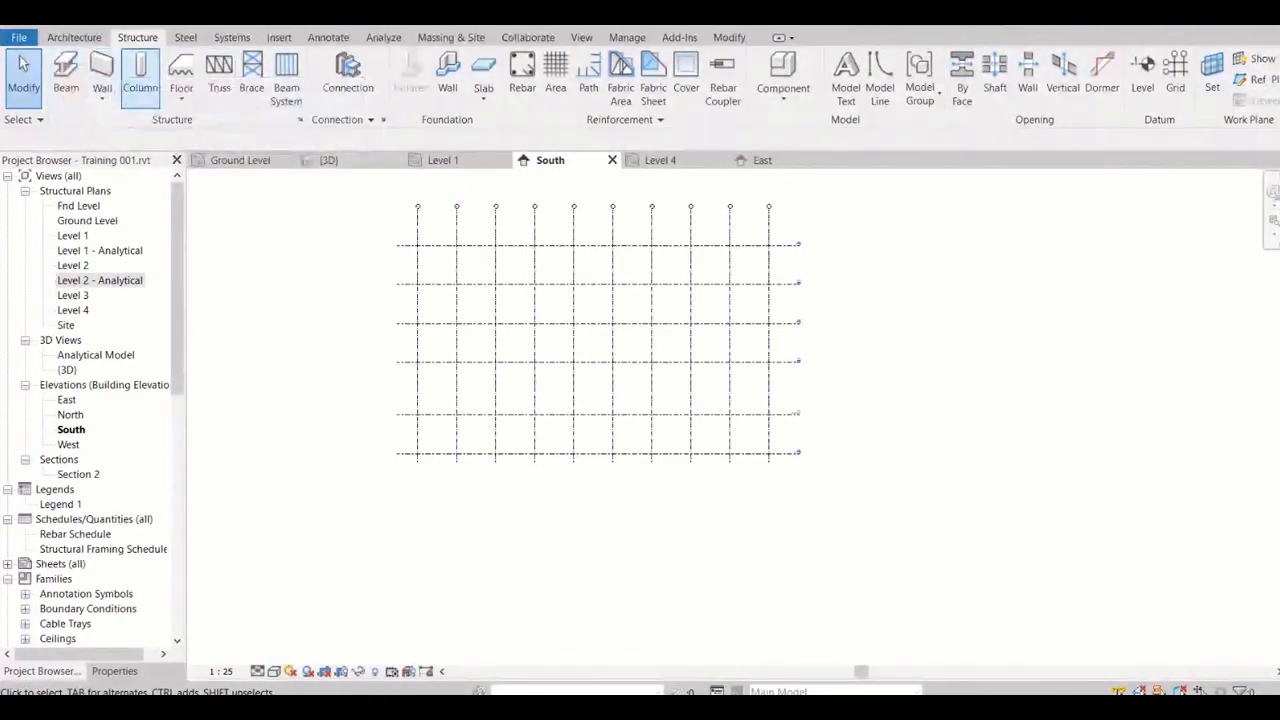
left_click(74, 37)
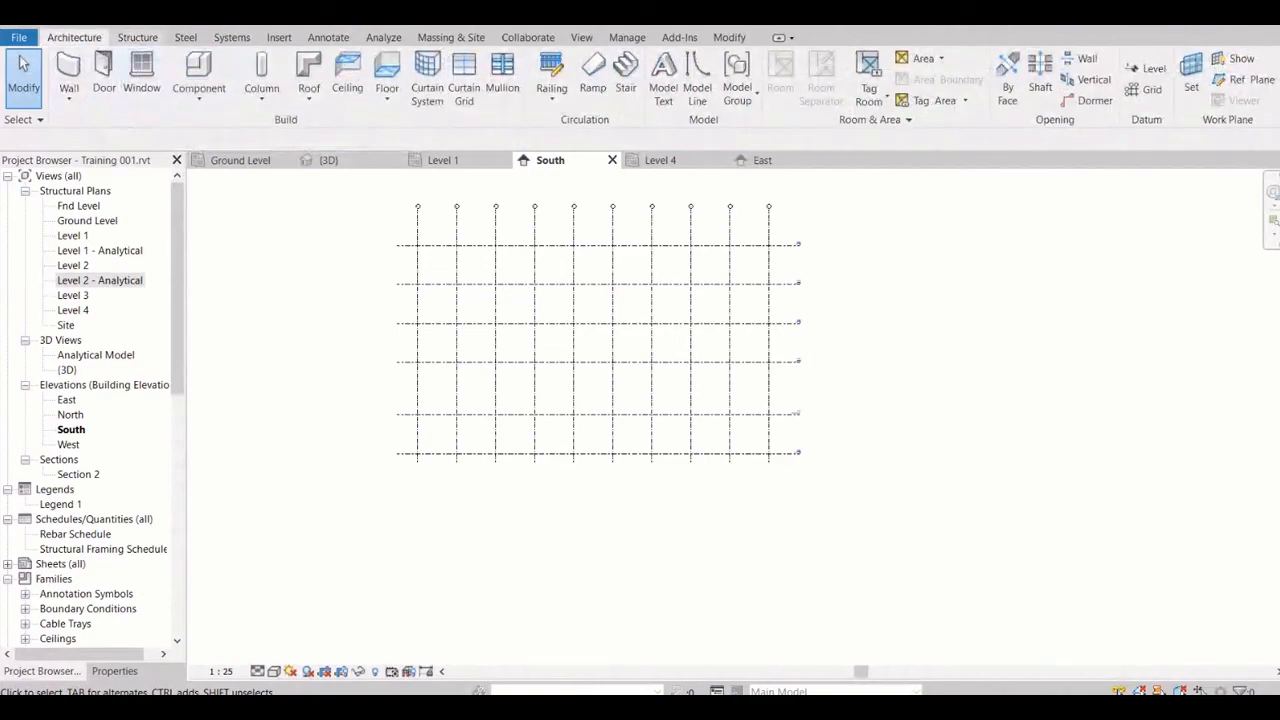
left_click(138, 37)
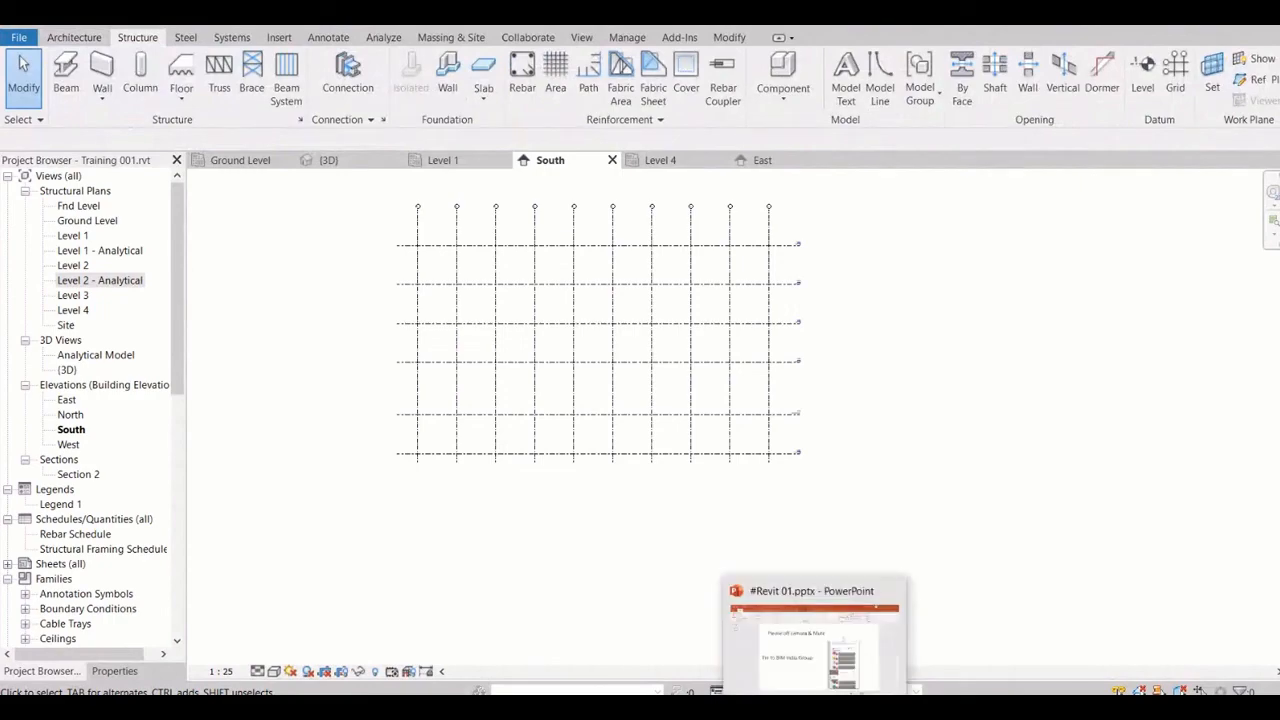
Switch to the foundation plan drawing in AutoCAD and examine its grid lines, columns, beams and detail drawings
mouse_move(605, 708)
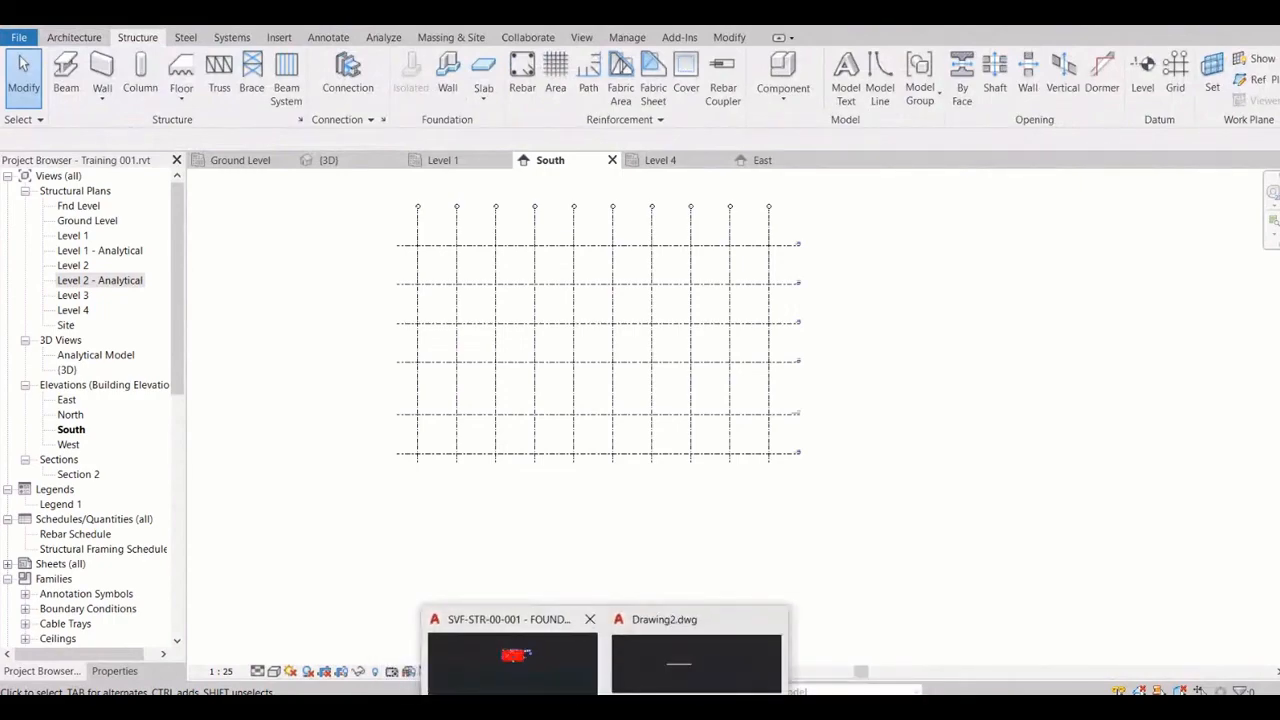
left_click(512, 660)
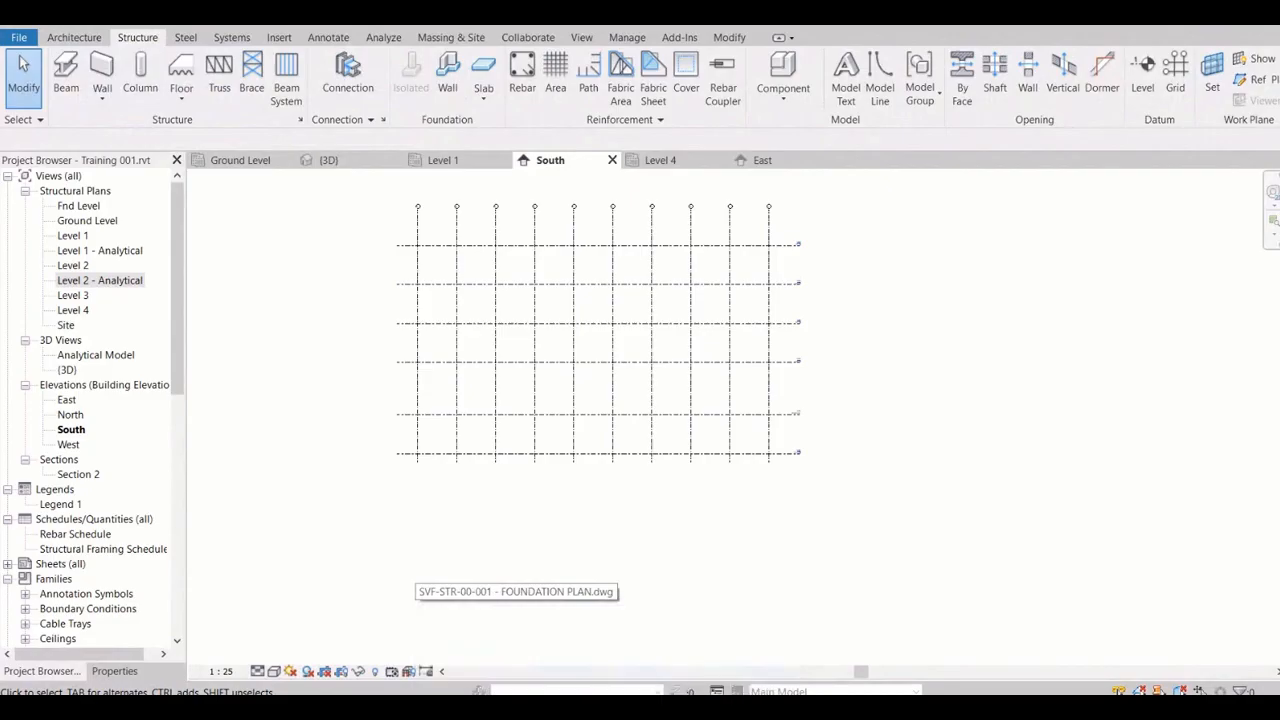
scroll(637, 353, "up", 2)
scroll(662, 303, "up", 4)
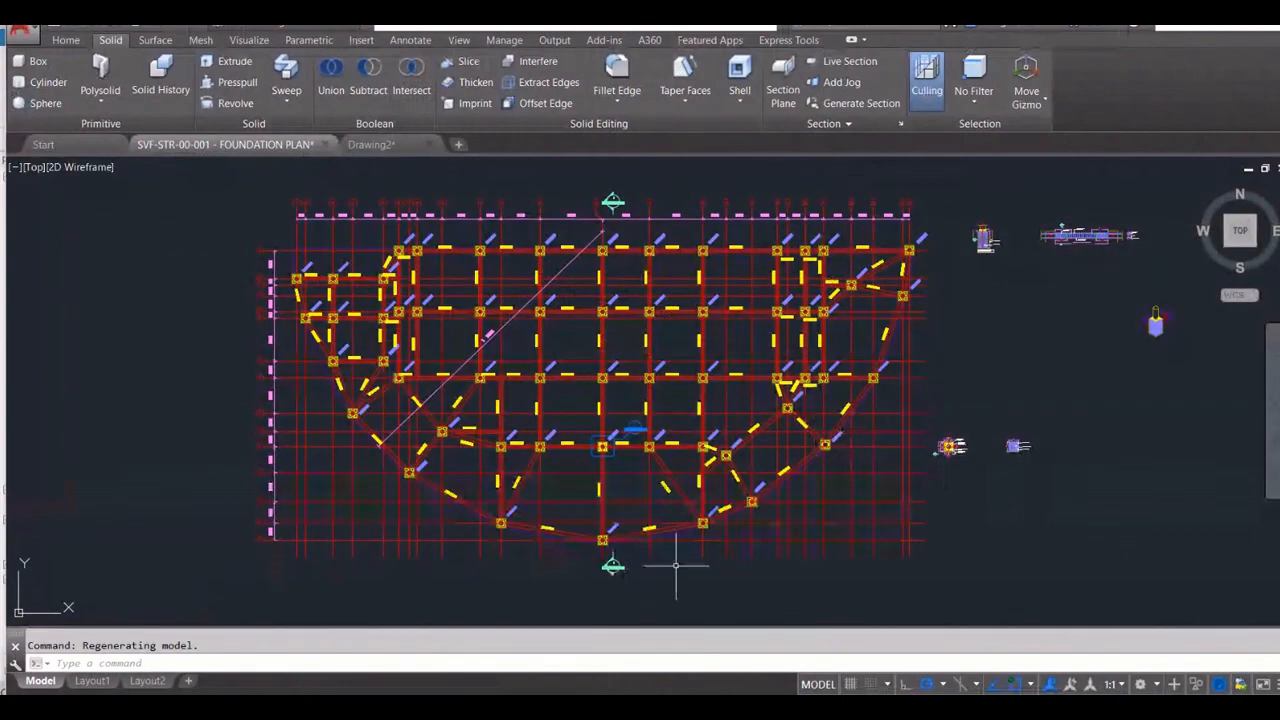
scroll(490, 520, "up", 5)
scroll(520, 480, "down", 8)
scroll(680, 410, "up", 4)
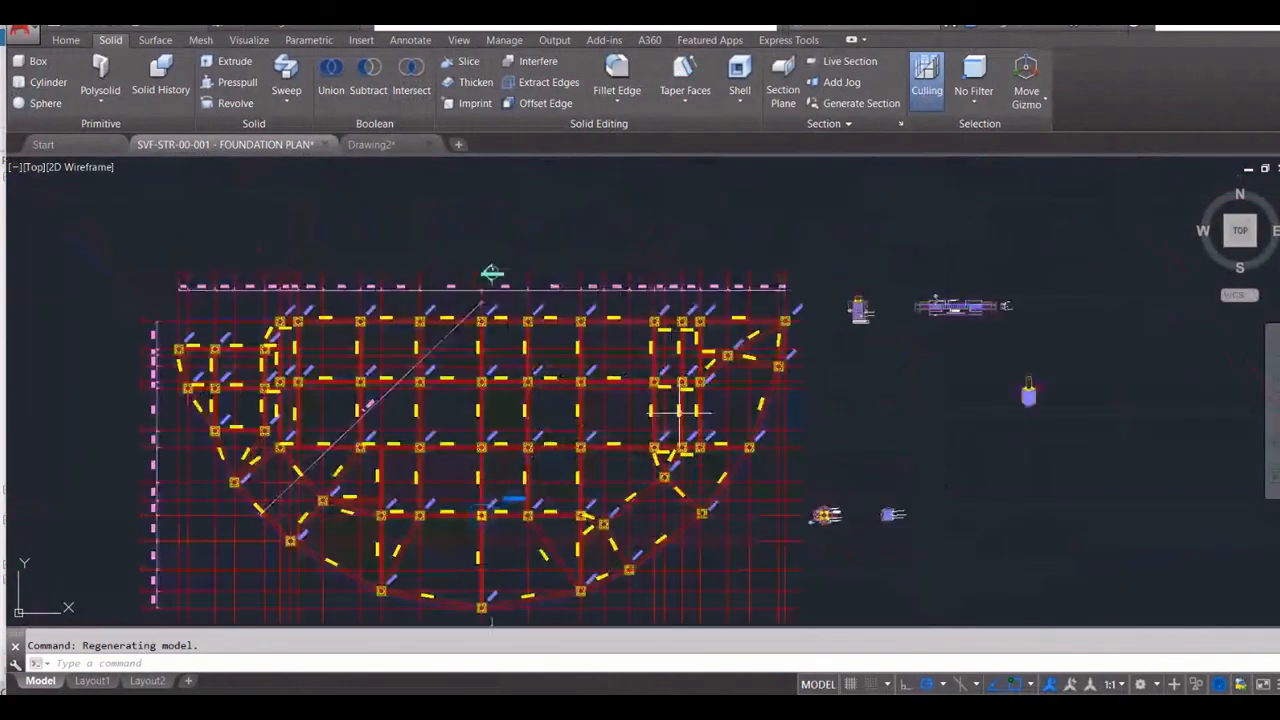
scroll(680, 410, "up", 2)
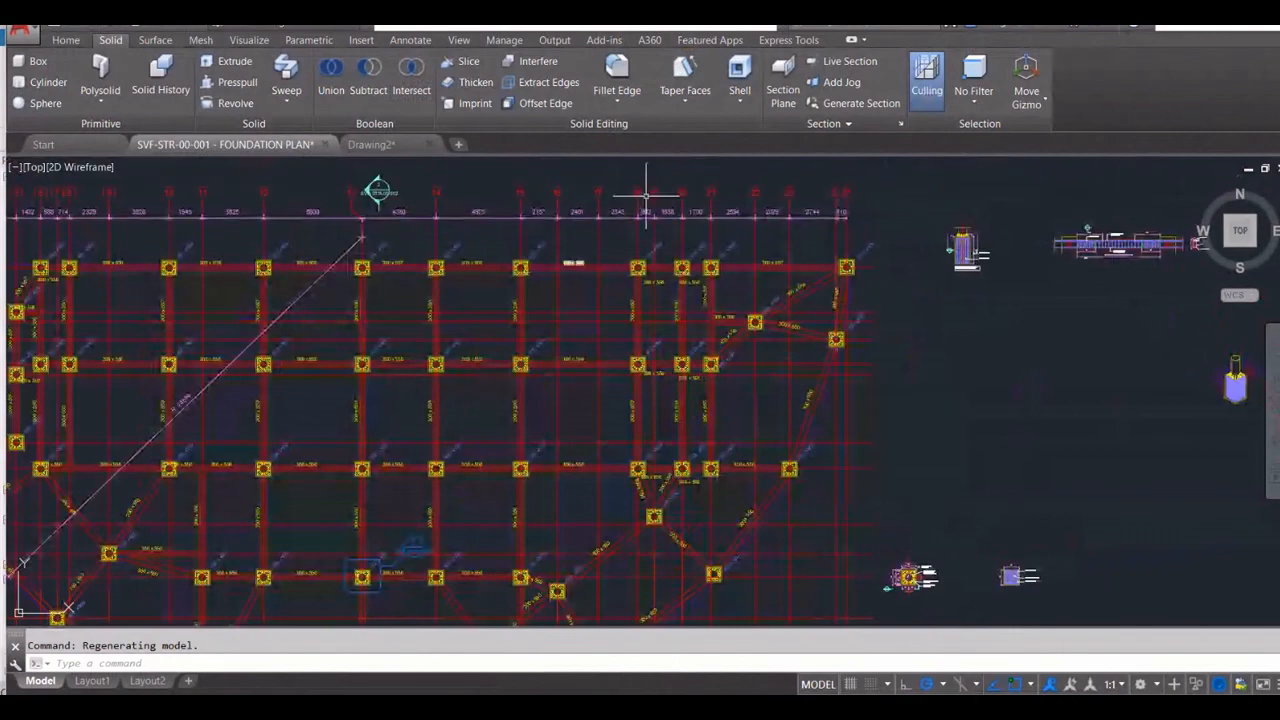
scroll(600, 300, "down", 4)
scroll(500, 250, "up", 2)
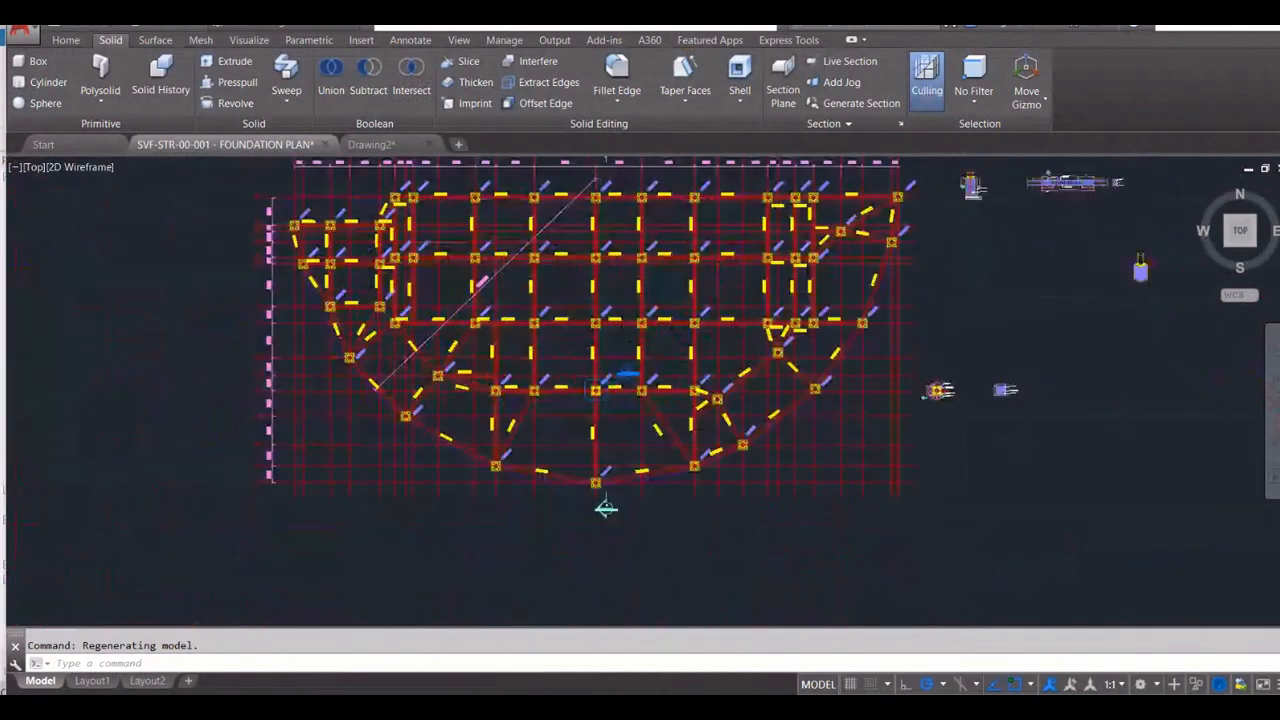
scroll(531, 375, "up", 2)
scroll(531, 375, "down", 4)
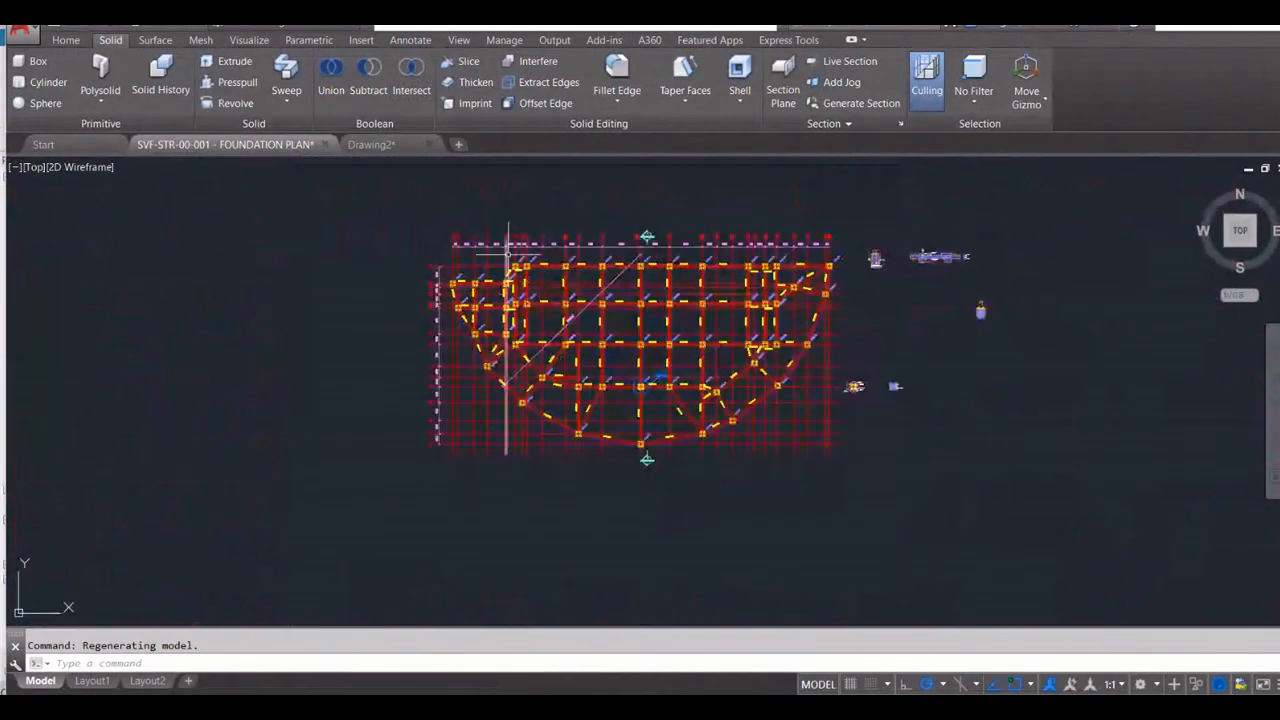